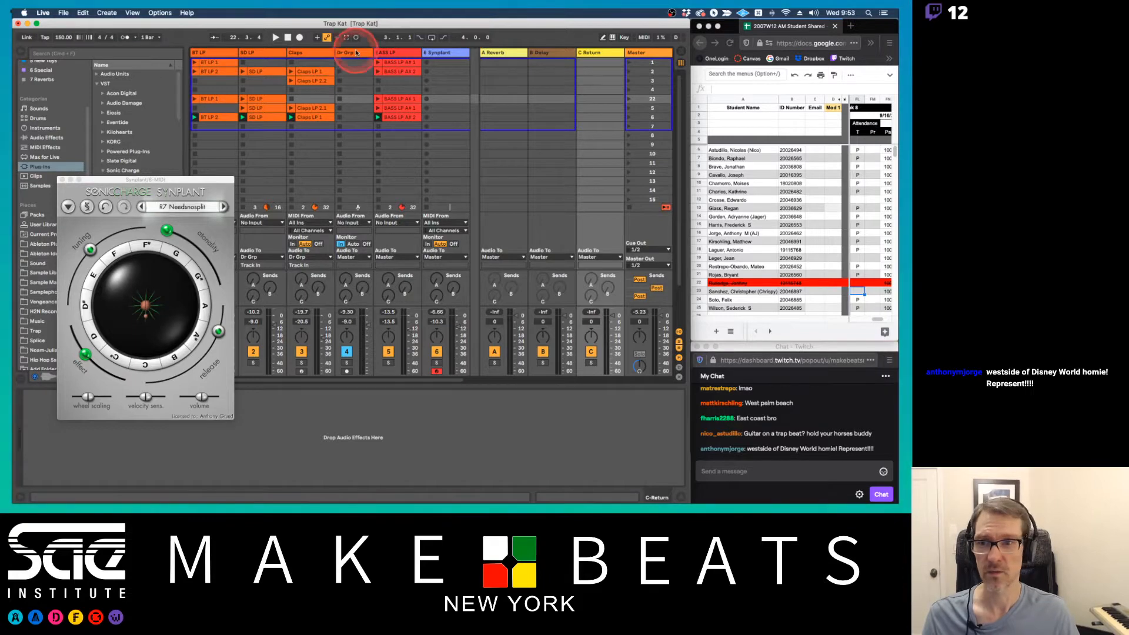
Launch scene 22 so its beat, snare and bass loop clips play together
{"action": "left_click", "coordinate": [632, 100]}
{"action": "left_click", "coordinate": [629, 99]}
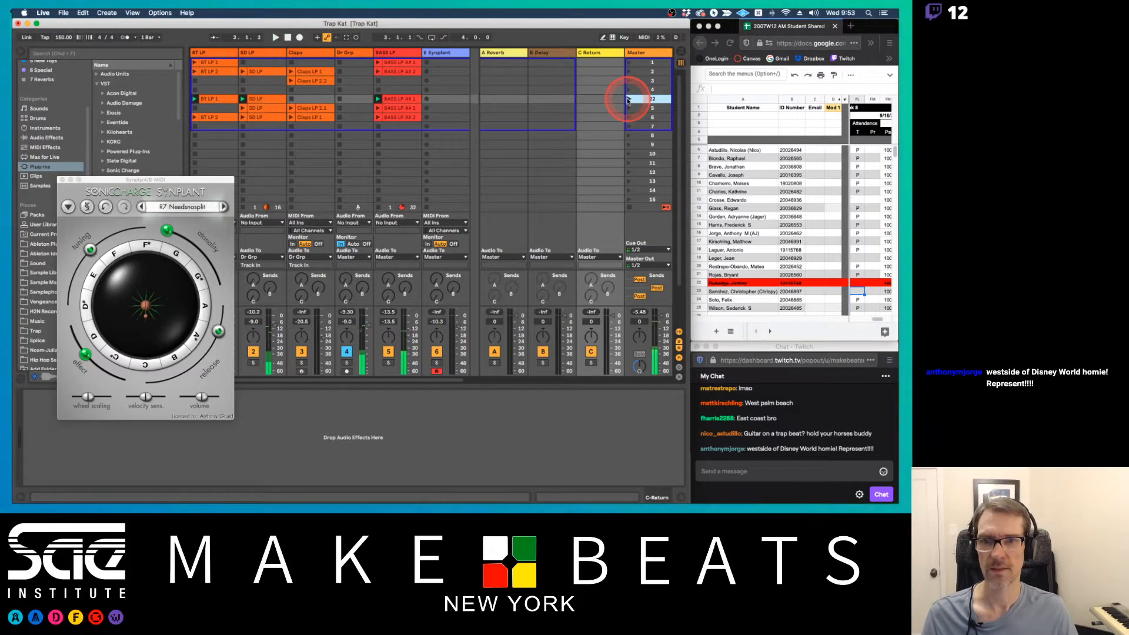
{"action": "left_click", "coordinate": [383, 78]}
Lower the release amount in Synplant and close the instrument's window
{"action": "left_click", "coordinate": [206, 180]}
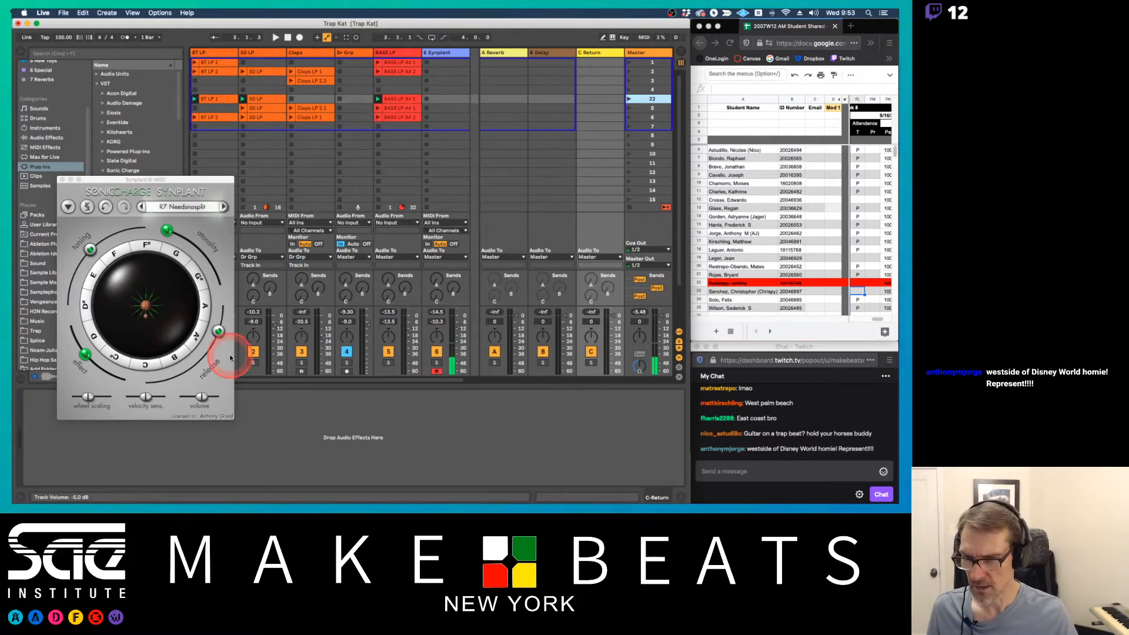
{"action": "left_click_drag", "start_coordinate": [218, 331], "coordinate": [216, 361]}
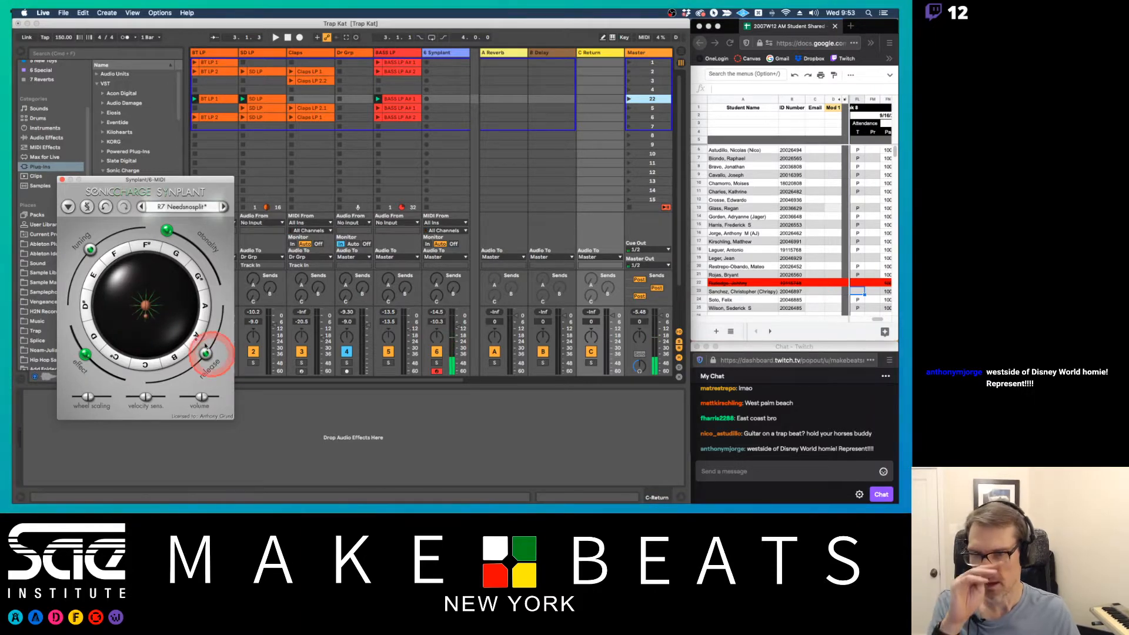
{"action": "left_click", "coordinate": [63, 181]}
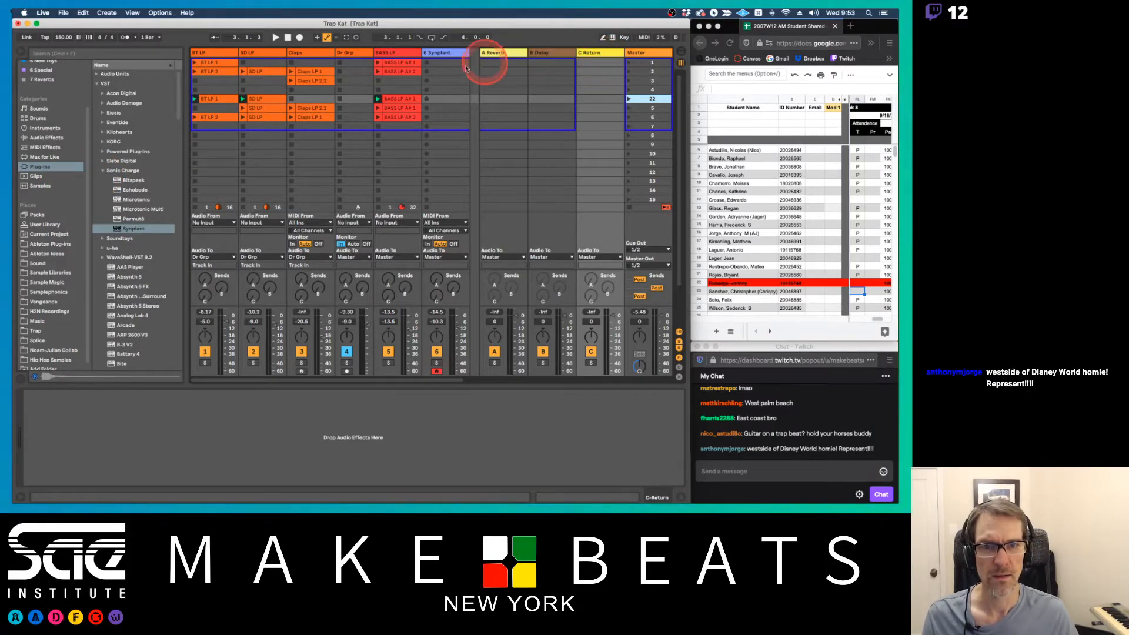
With the C Return track selected, collapse the Sonic Charge plug-in folder and widen the browser
{"action": "left_click", "coordinate": [601, 54]}
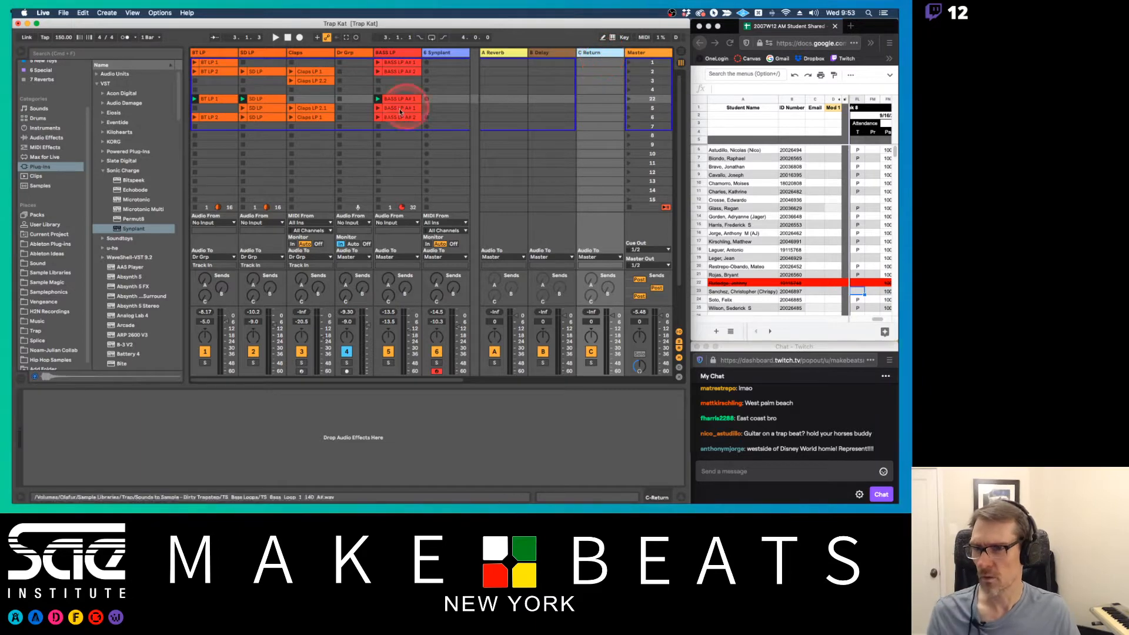
{"action": "left_click", "coordinate": [287, 169]}
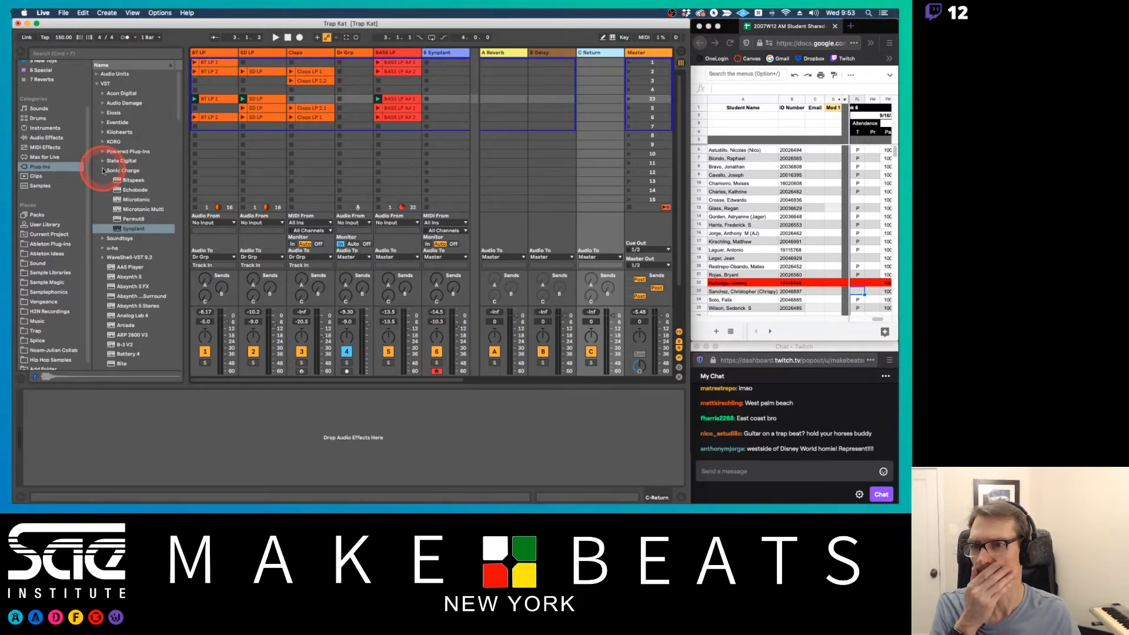
{"action": "left_click", "coordinate": [107, 103]}
{"action": "left_click", "coordinate": [104, 93]}
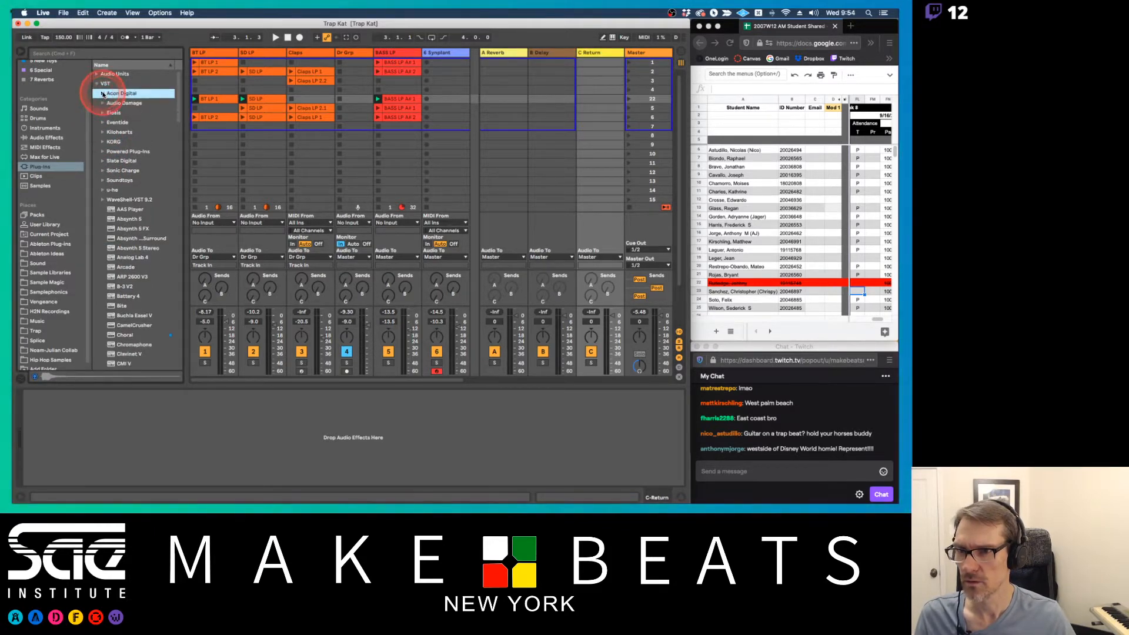
{"action": "scroll", "coordinate": [132, 210], "scroll_direction": "down", "scroll_amount": 5}
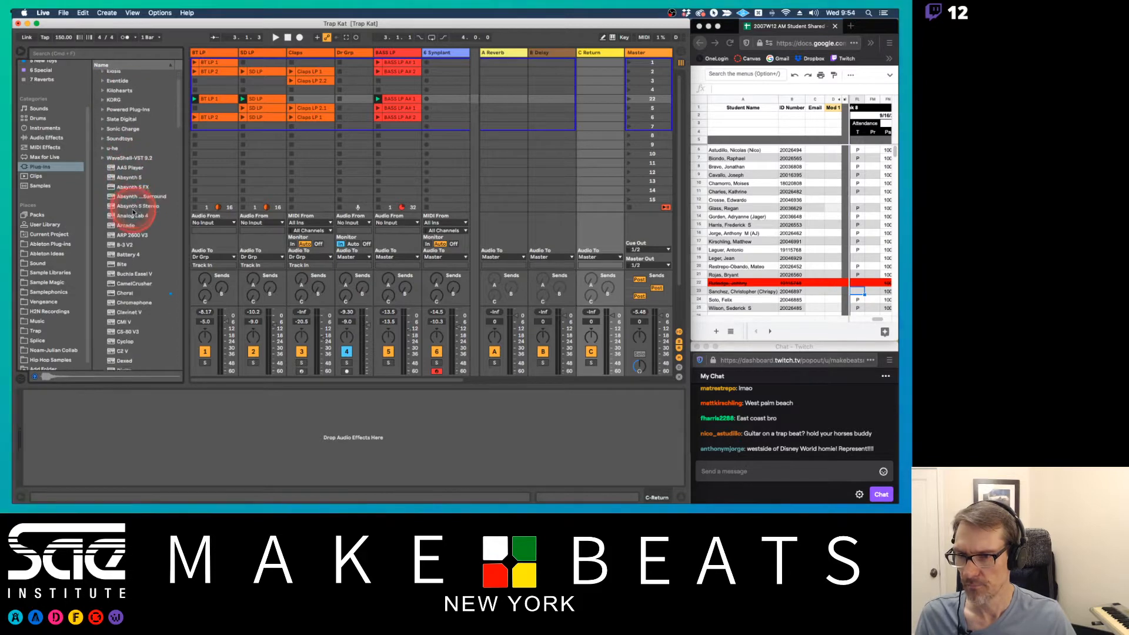
{"action": "left_click_drag", "start_coordinate": [186, 228], "coordinate": [212, 222]}
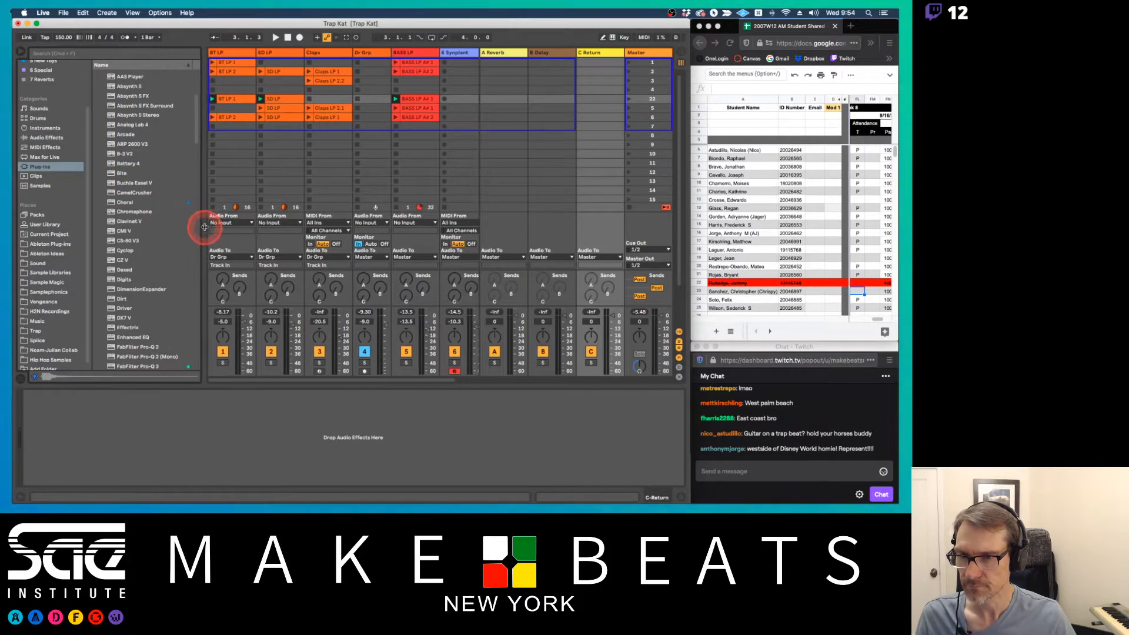
{"action": "scroll", "coordinate": [156, 258], "scroll_direction": "down", "scroll_amount": 1}
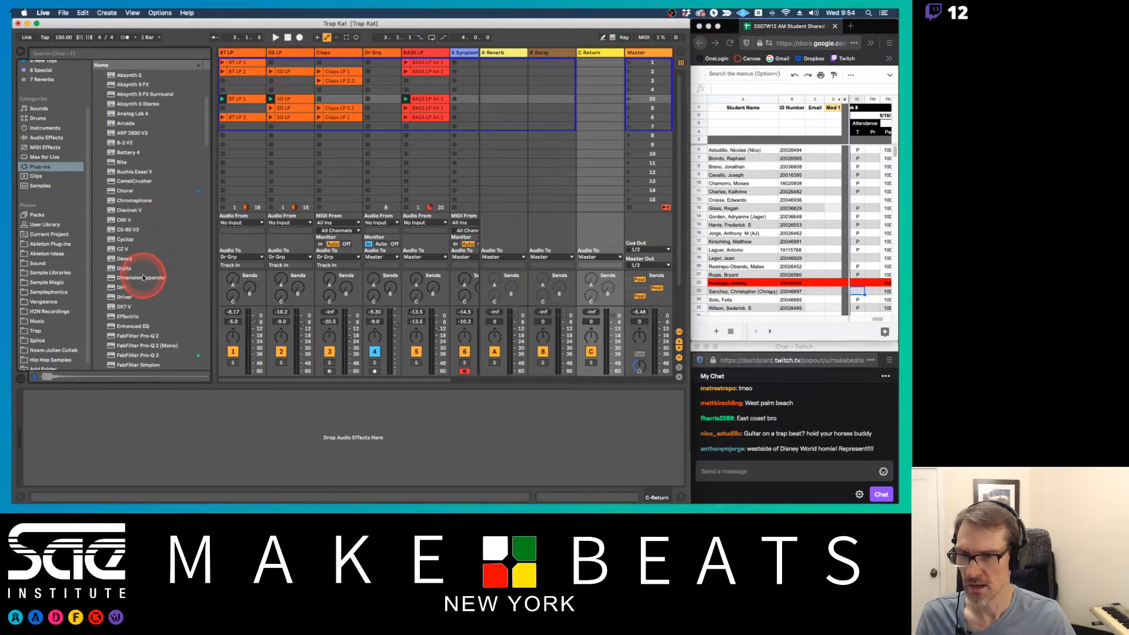
Look through the VST plug-ins, including the Soundtoys folder, for an effect for the C Return track
{"action": "left_click", "coordinate": [144, 277]}
{"action": "scroll", "coordinate": [168, 280], "scroll_direction": "down", "scroll_amount": 3}
{"action": "scroll", "coordinate": [167, 281], "scroll_direction": "down", "scroll_amount": 5}
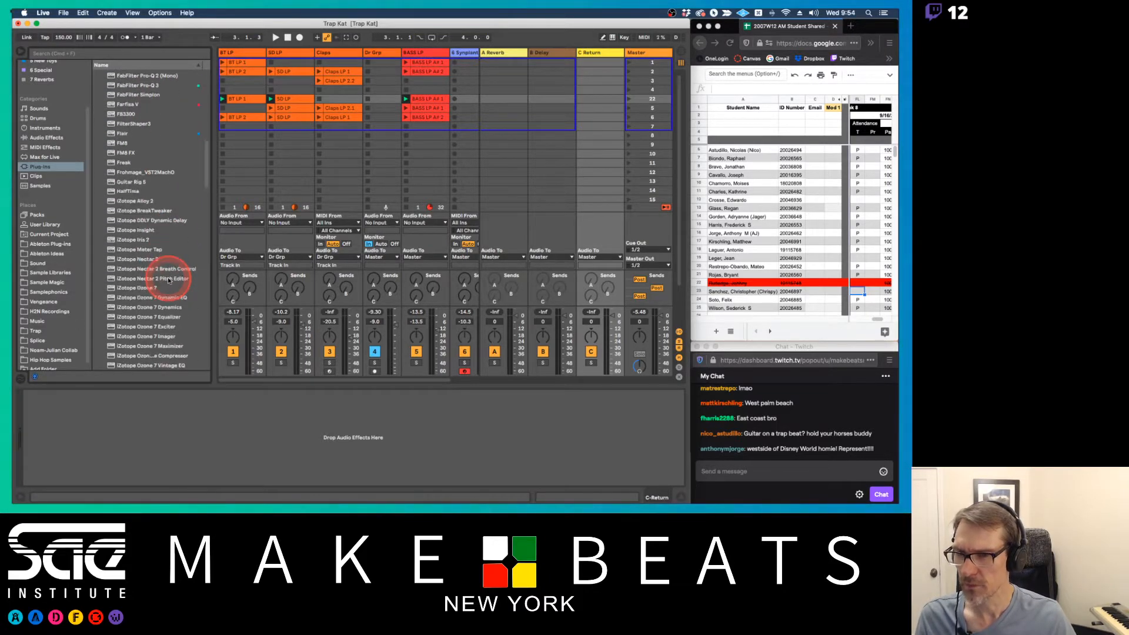
{"action": "scroll", "coordinate": [168, 280], "scroll_direction": "down", "scroll_amount": 3}
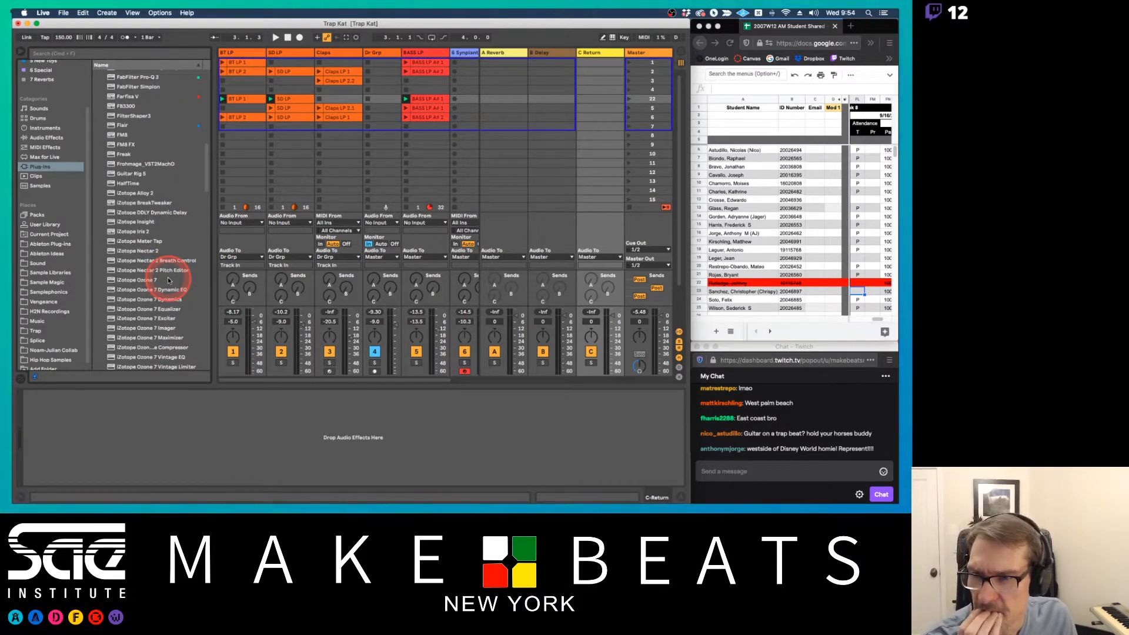
{"action": "scroll", "coordinate": [167, 281], "scroll_direction": "down", "scroll_amount": 7}
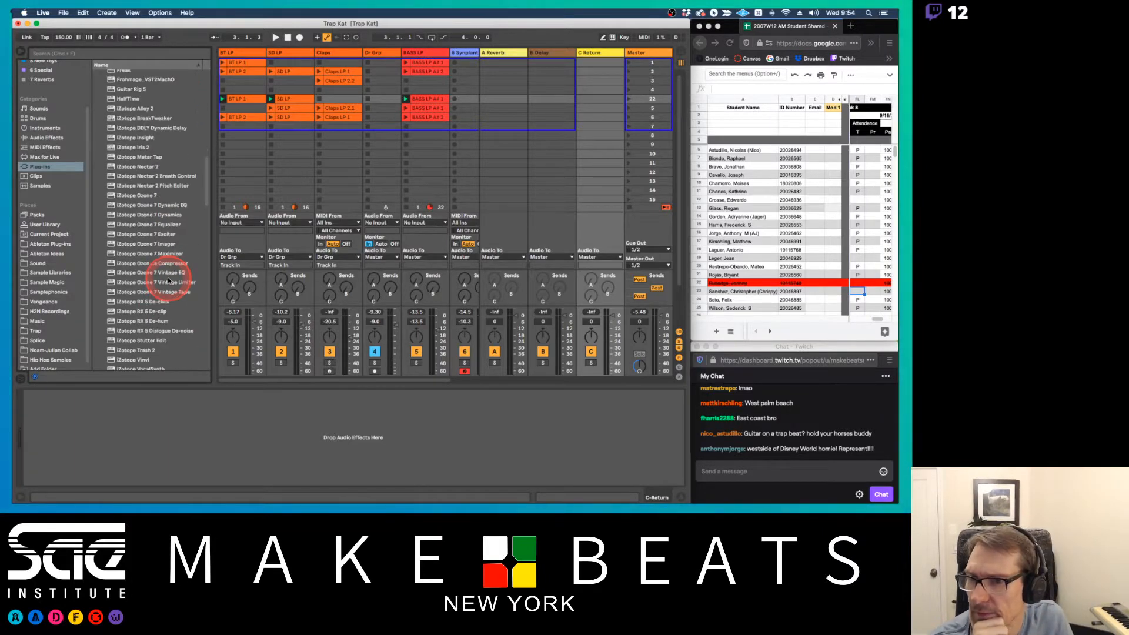
{"action": "scroll", "coordinate": [167, 281], "scroll_direction": "down", "scroll_amount": 3}
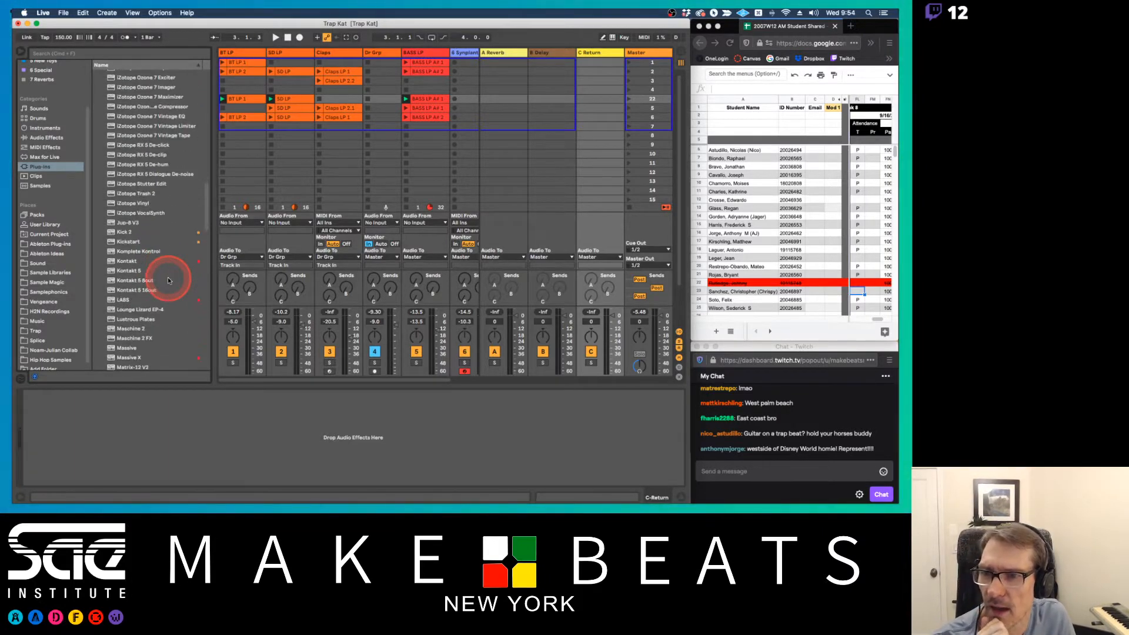
{"action": "scroll", "coordinate": [168, 281], "scroll_direction": "down", "scroll_amount": 3}
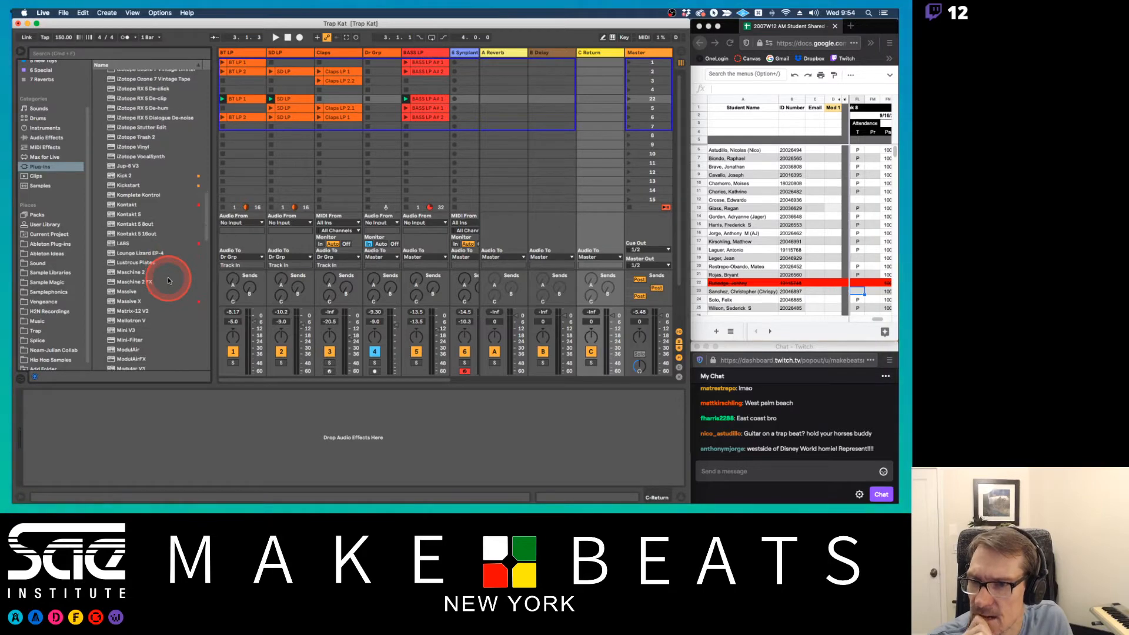
{"action": "scroll", "coordinate": [167, 281], "scroll_direction": "down", "scroll_amount": 1}
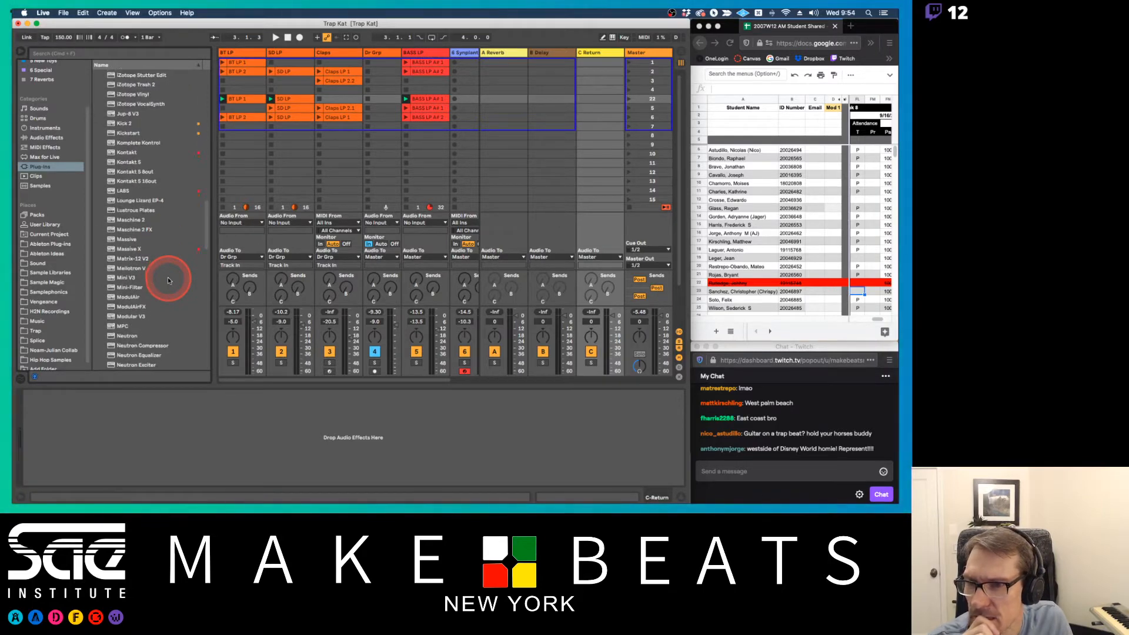
{"action": "scroll", "coordinate": [167, 280], "scroll_direction": "down", "scroll_amount": 5}
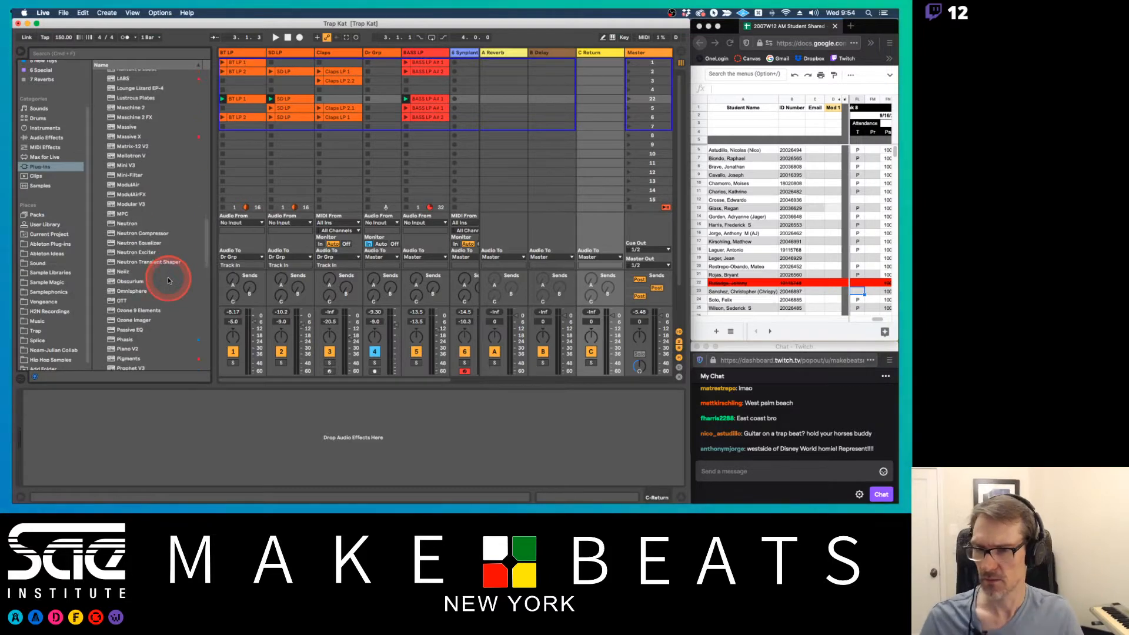
{"action": "scroll", "coordinate": [168, 280], "scroll_direction": "down", "scroll_amount": 4}
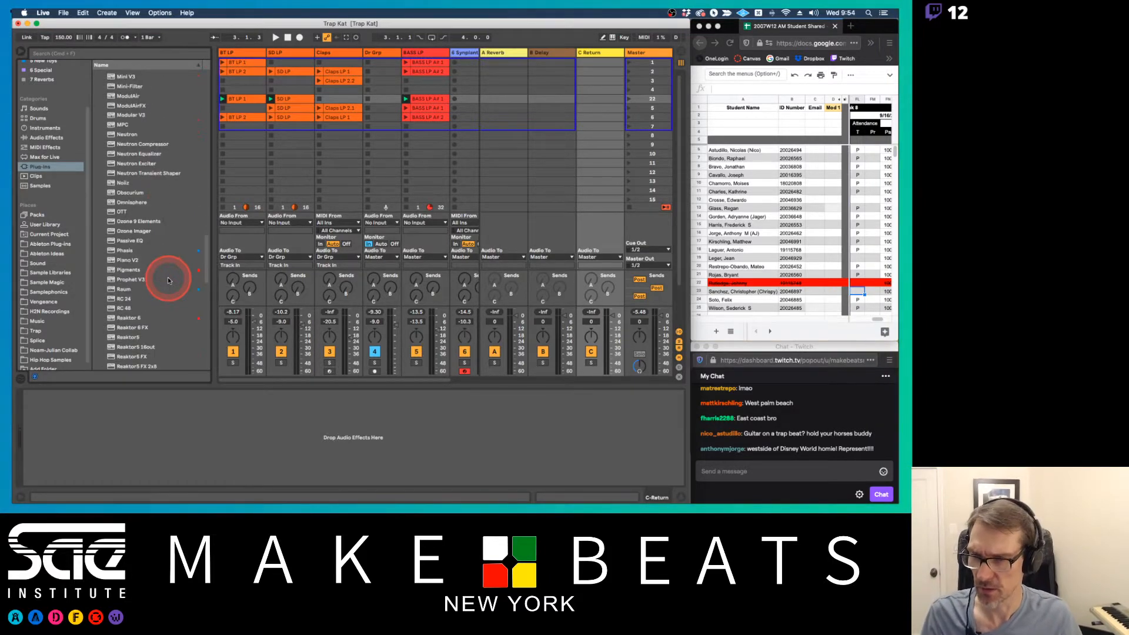
{"action": "scroll", "coordinate": [169, 281], "scroll_direction": "down", "scroll_amount": 6}
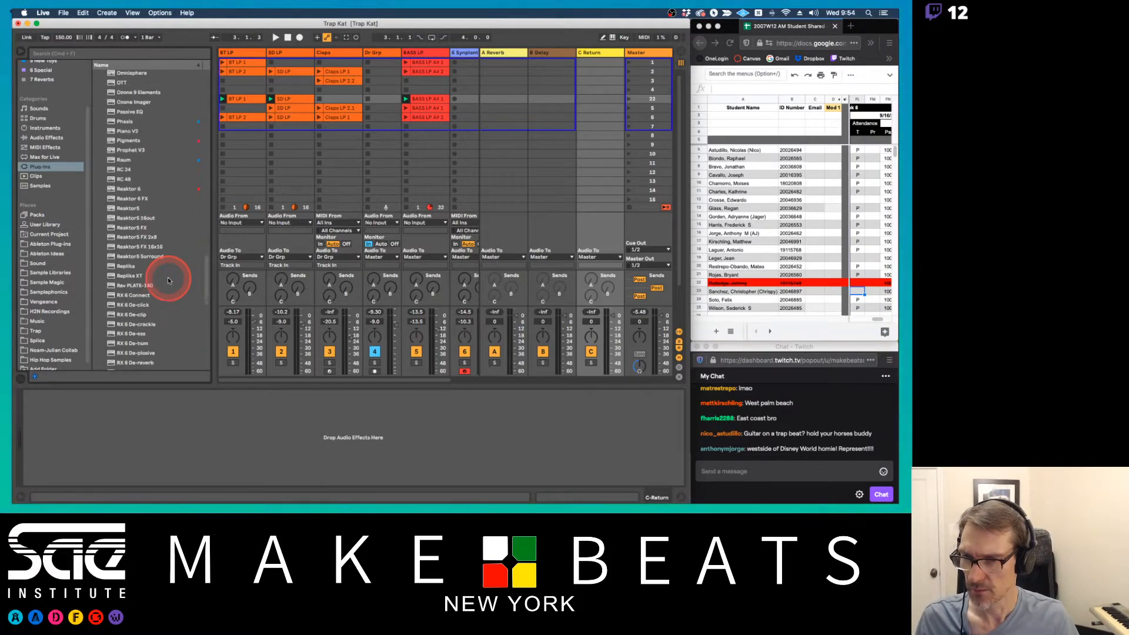
{"action": "scroll", "coordinate": [167, 280], "scroll_direction": "down", "scroll_amount": 7}
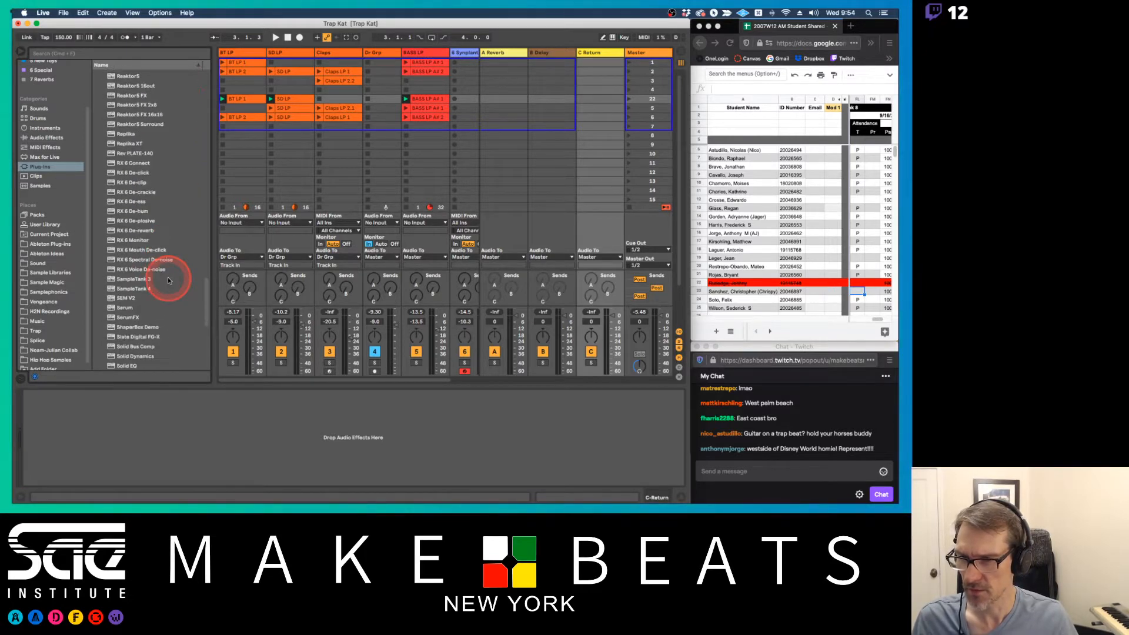
{"action": "scroll", "coordinate": [168, 280], "scroll_direction": "down", "scroll_amount": 4}
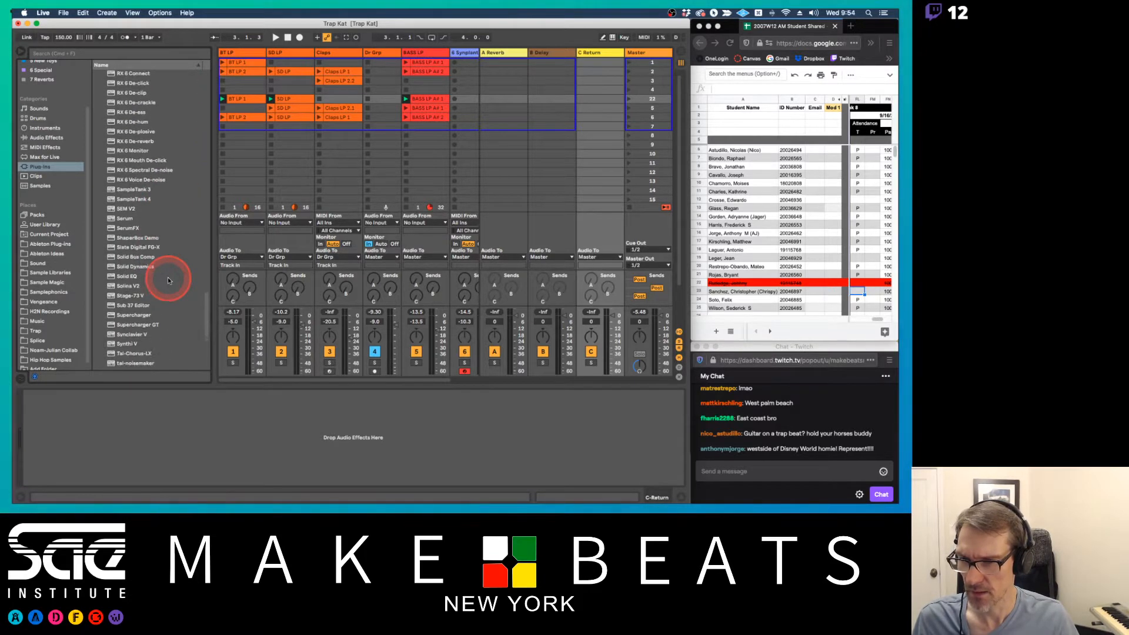
{"action": "scroll", "coordinate": [167, 281], "scroll_direction": "down", "scroll_amount": 3}
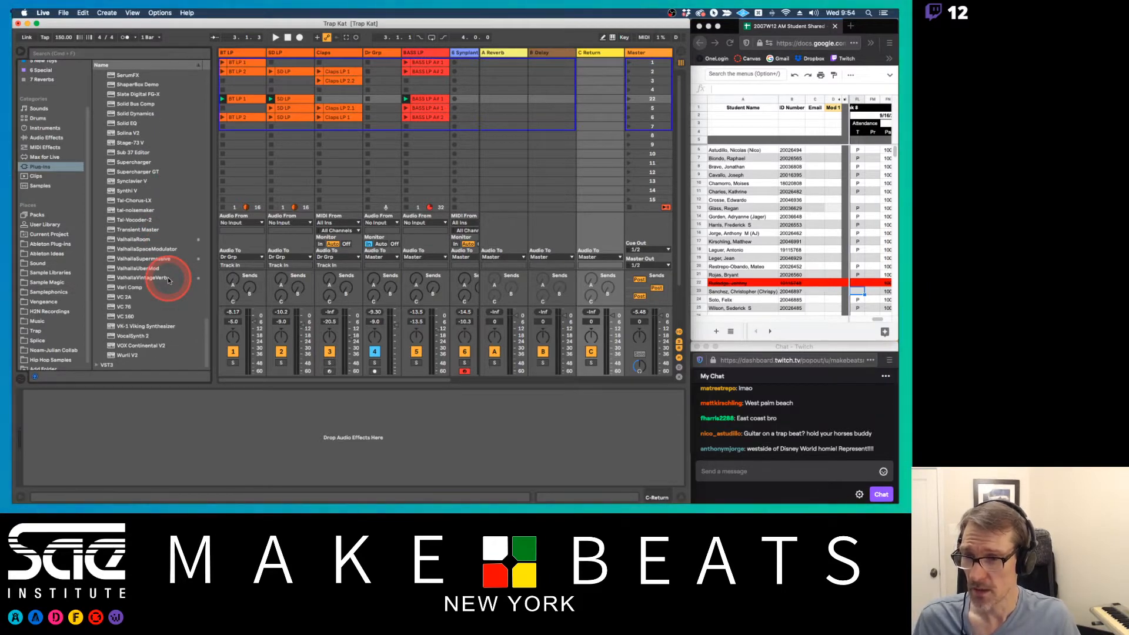
{"action": "scroll", "coordinate": [168, 280], "scroll_direction": "up", "scroll_amount": 20}
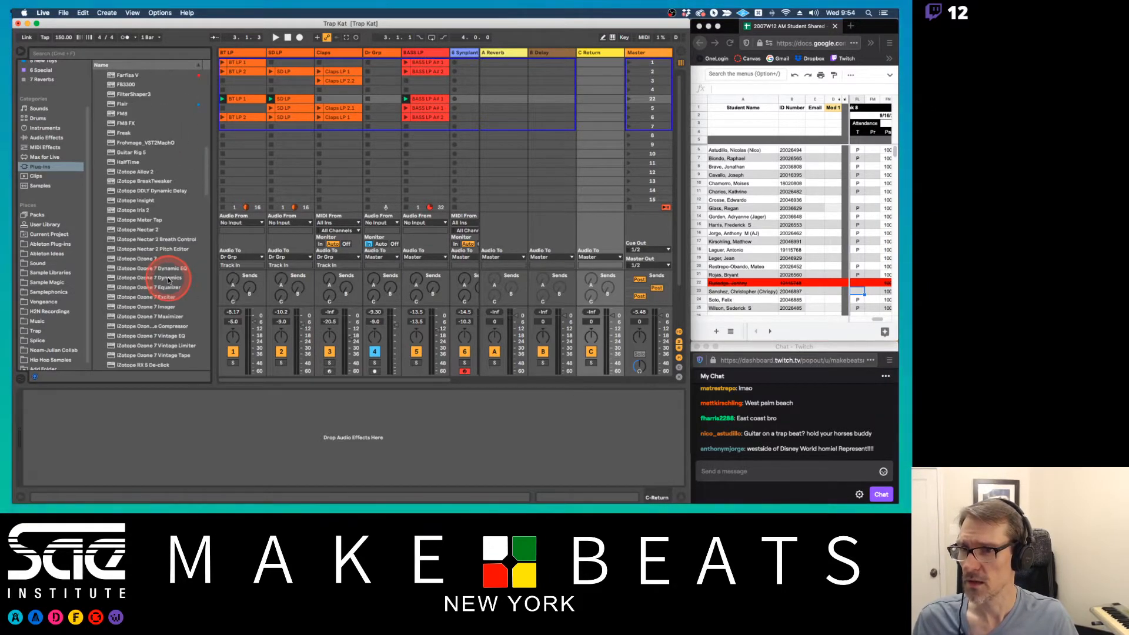
{"action": "scroll", "coordinate": [167, 281], "scroll_direction": "up", "scroll_amount": 10}
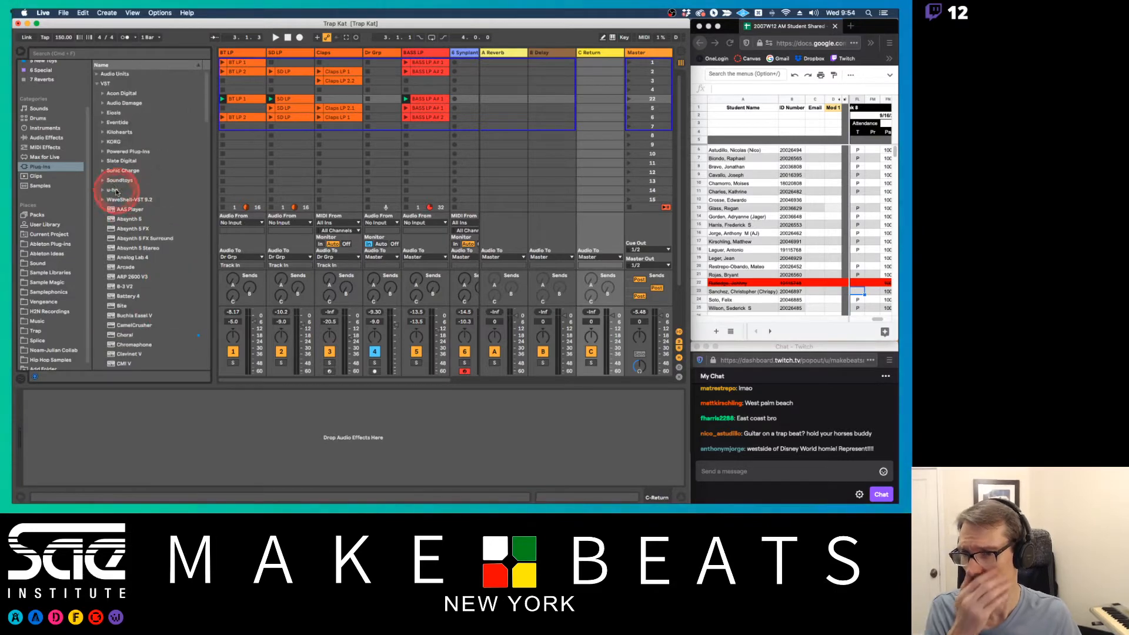
{"action": "left_click", "coordinate": [104, 180]}
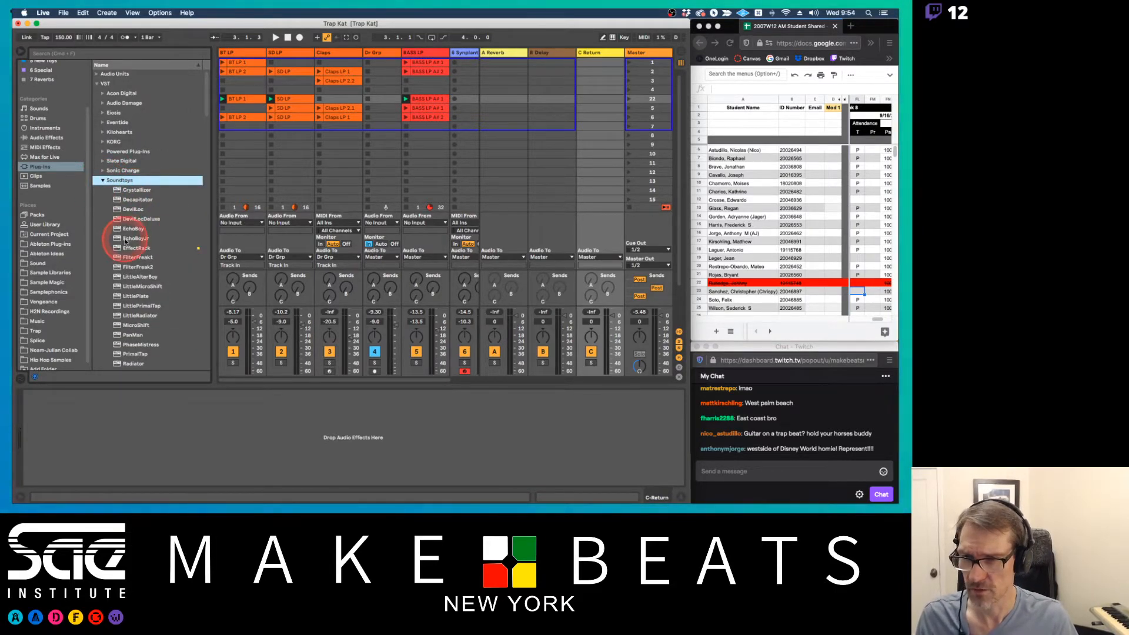
{"action": "left_click", "coordinate": [103, 180]}
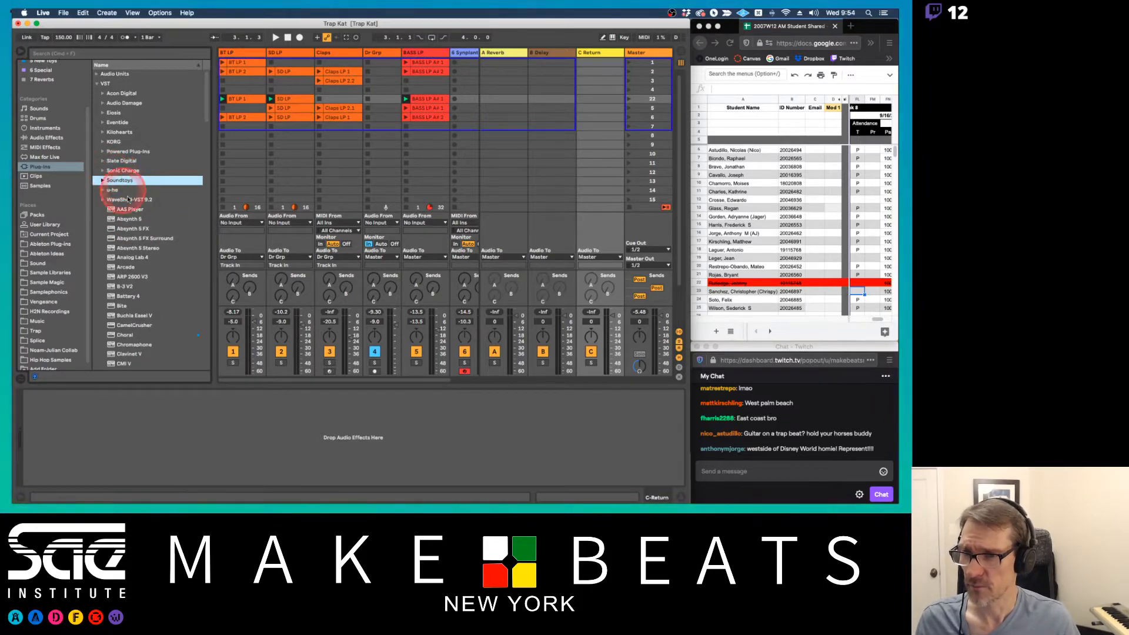
Add the Guitar Rig 5 plug-in to the C Return track
{"action": "scroll", "coordinate": [192, 227], "scroll_direction": "down", "scroll_amount": 10}
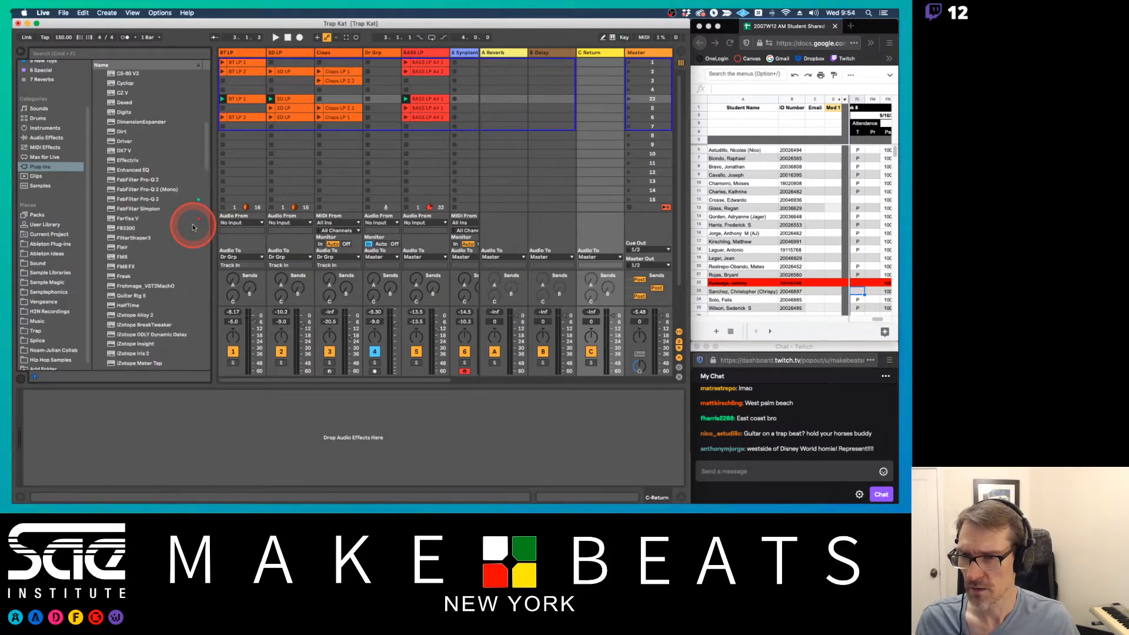
{"action": "scroll", "coordinate": [193, 227], "scroll_direction": "down", "scroll_amount": 3}
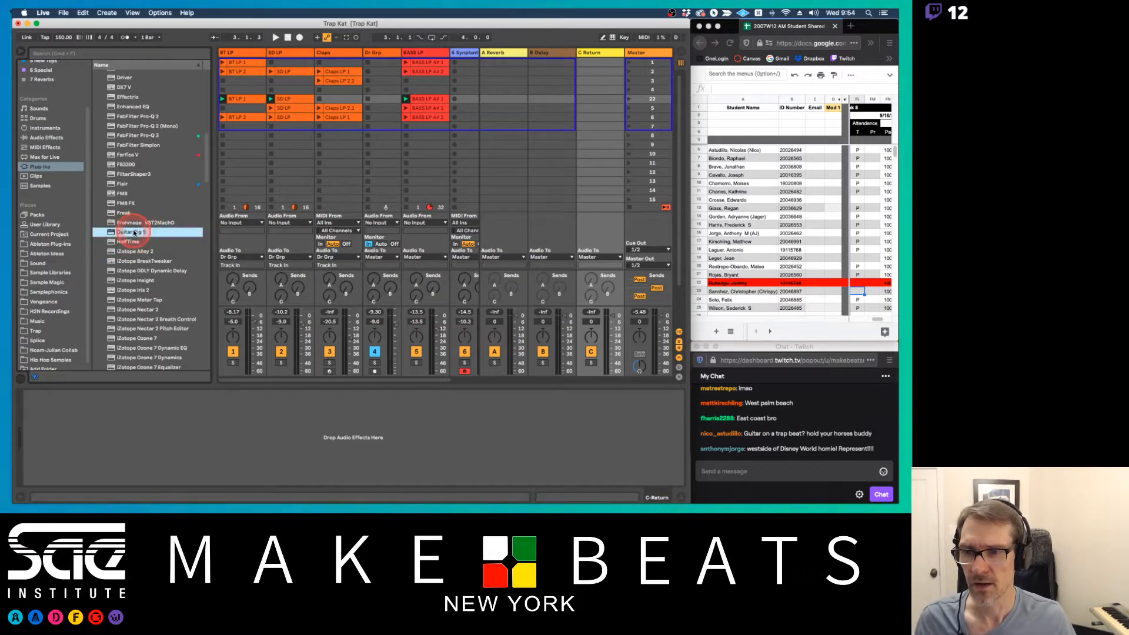
{"action": "left_click_drag", "start_coordinate": [130, 231], "coordinate": [593, 88]}
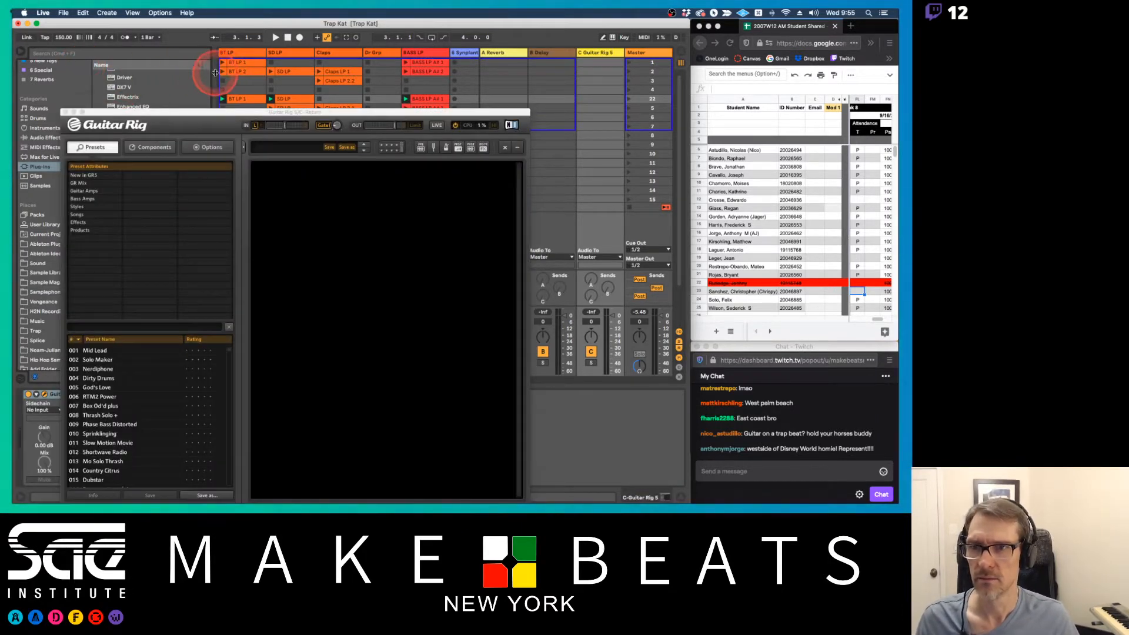
Move the Guitar Rig window off the mixer and raise the Synplant track's send to return C
{"action": "left_click_drag", "start_coordinate": [216, 73], "coordinate": [627, 150]}
{"action": "left_click", "coordinate": [444, 298]}
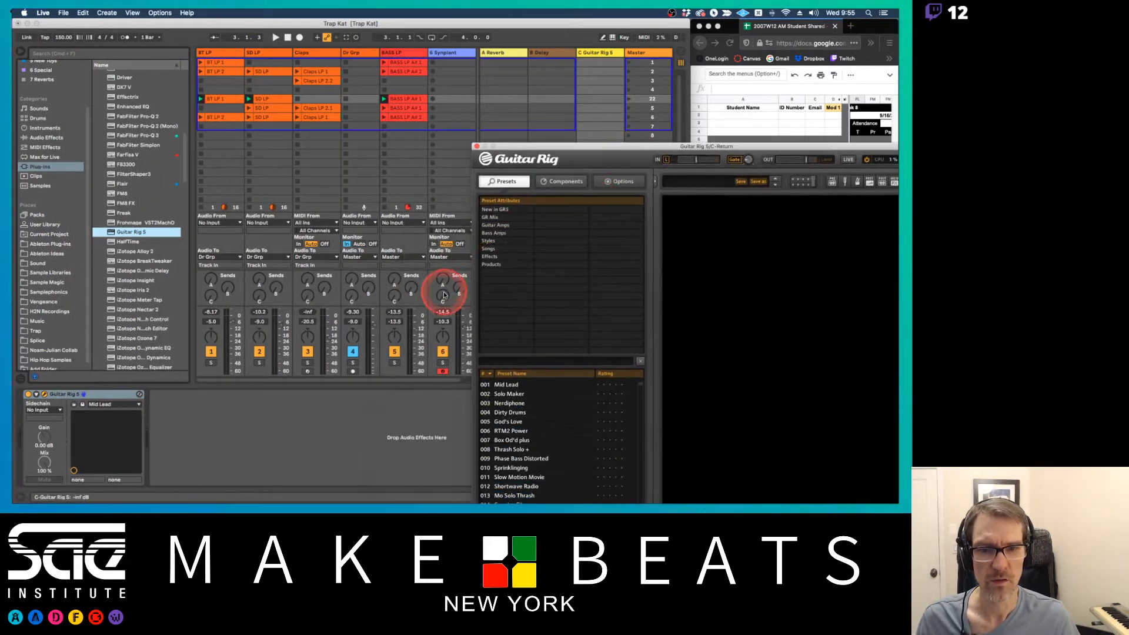
{"action": "mouse_move", "coordinate": [444, 297]}
{"action": "left_mouse_down"}
{"action": "mouse_move", "coordinate": [486, 239]}
{"action": "mouse_move", "coordinate": [444, 290]}
{"action": "left_mouse_up"}
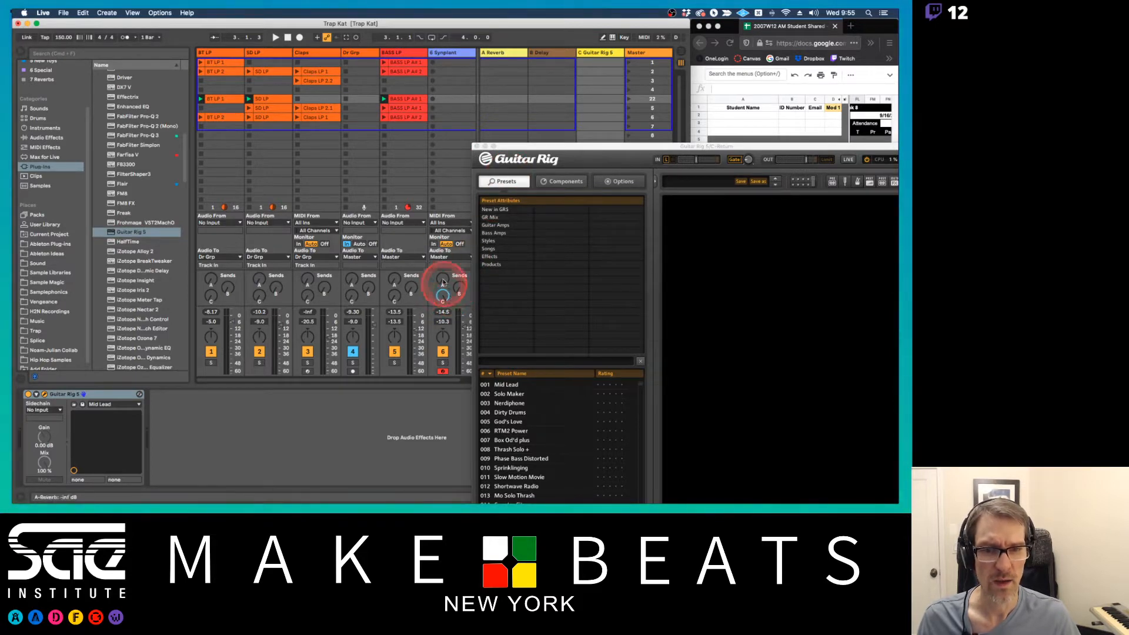
Move the Guitar Rig window to show it fully and filter its presets to the Coloured effects
{"action": "left_click", "coordinate": [537, 148]}
{"action": "left_click_drag", "start_coordinate": [537, 149], "coordinate": [102, 61]}
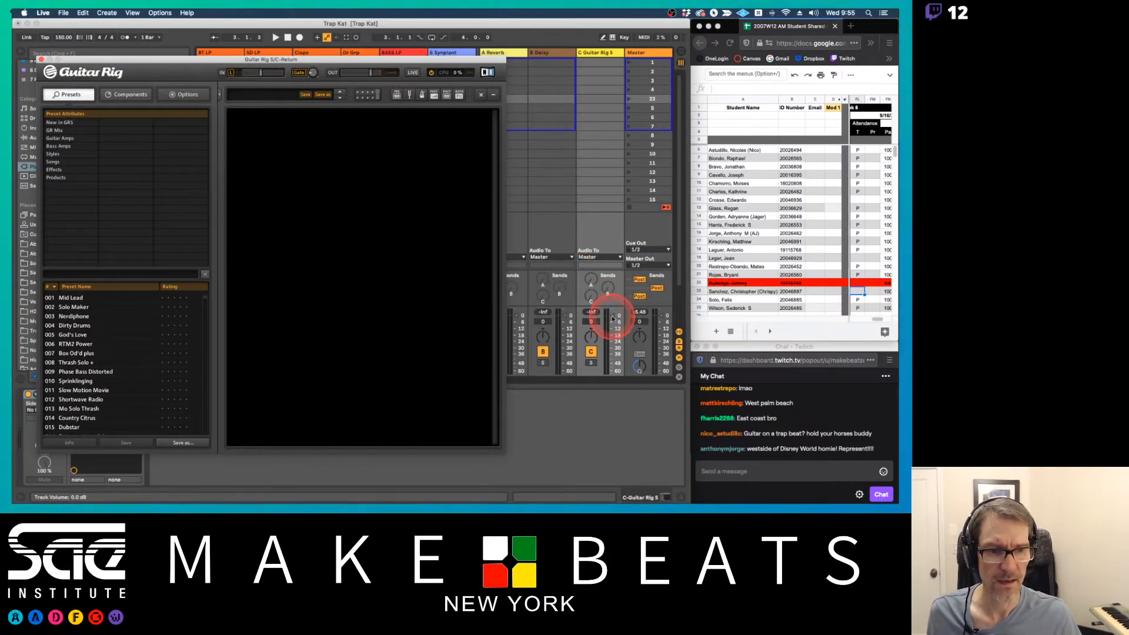
{"action": "left_click", "coordinate": [56, 169]}
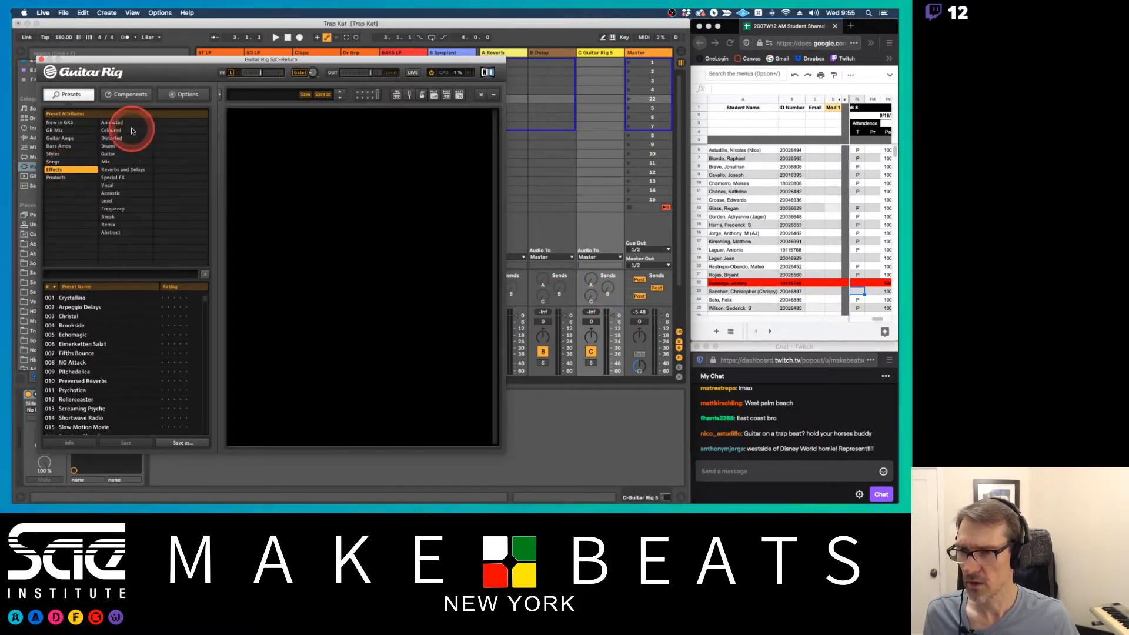
{"action": "left_click", "coordinate": [127, 131]}
Audition Coloured presets such as Toxic Atmosphere, Krystal Wind and Submarine, settle on Pon Di Mic, and close Guitar Rig
{"action": "left_click", "coordinate": [81, 317]}
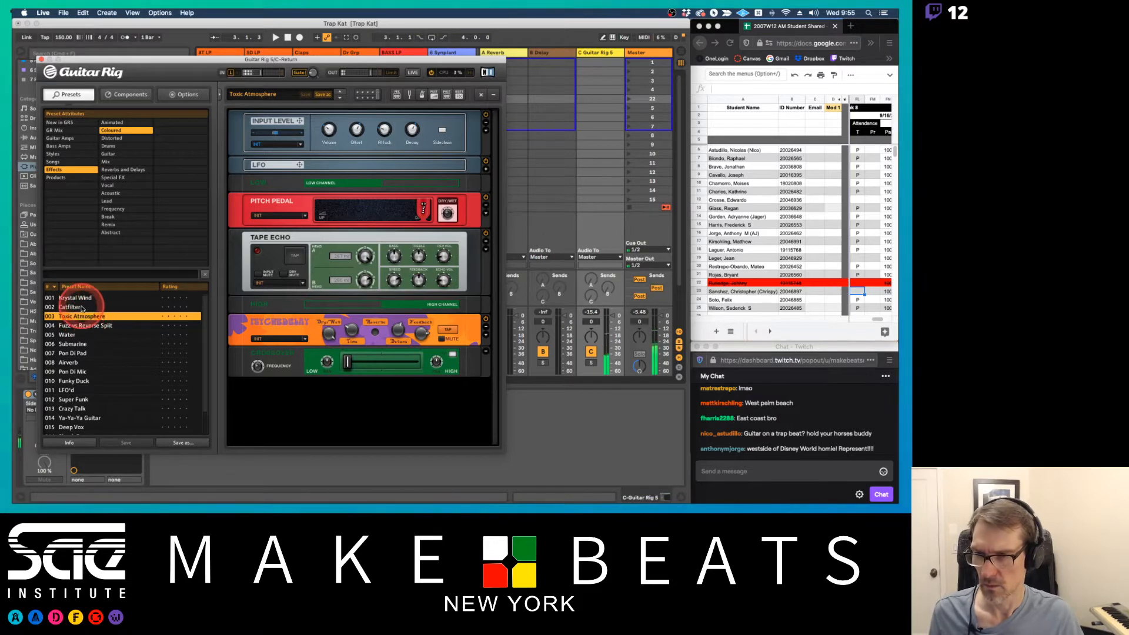
{"action": "left_click", "coordinate": [82, 307]}
{"action": "left_click", "coordinate": [83, 299]}
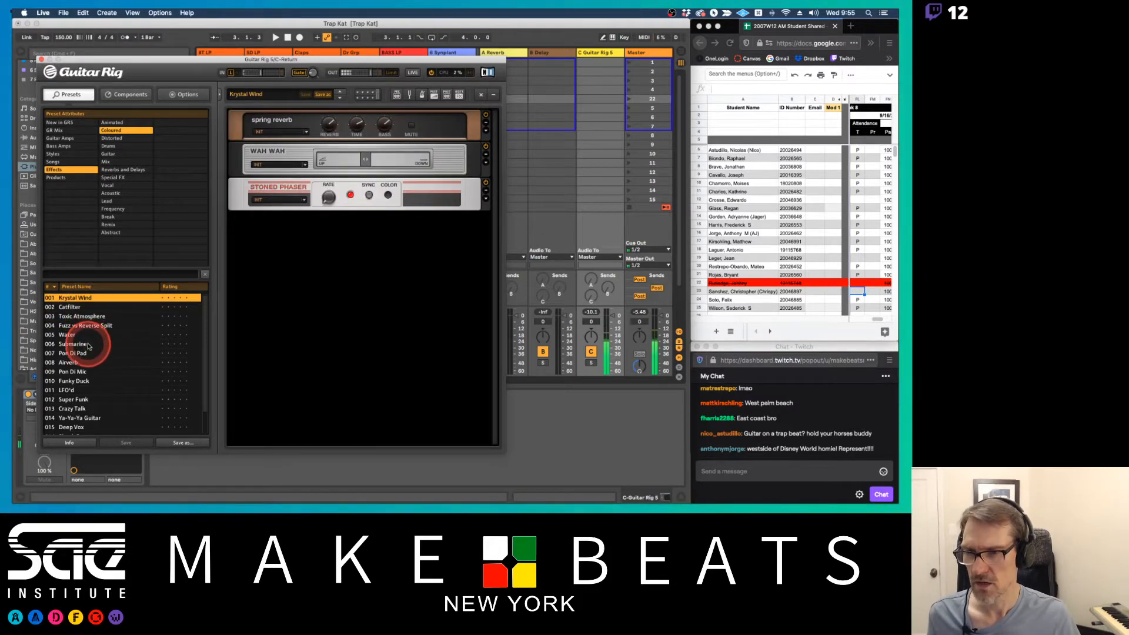
{"action": "left_click", "coordinate": [88, 346]}
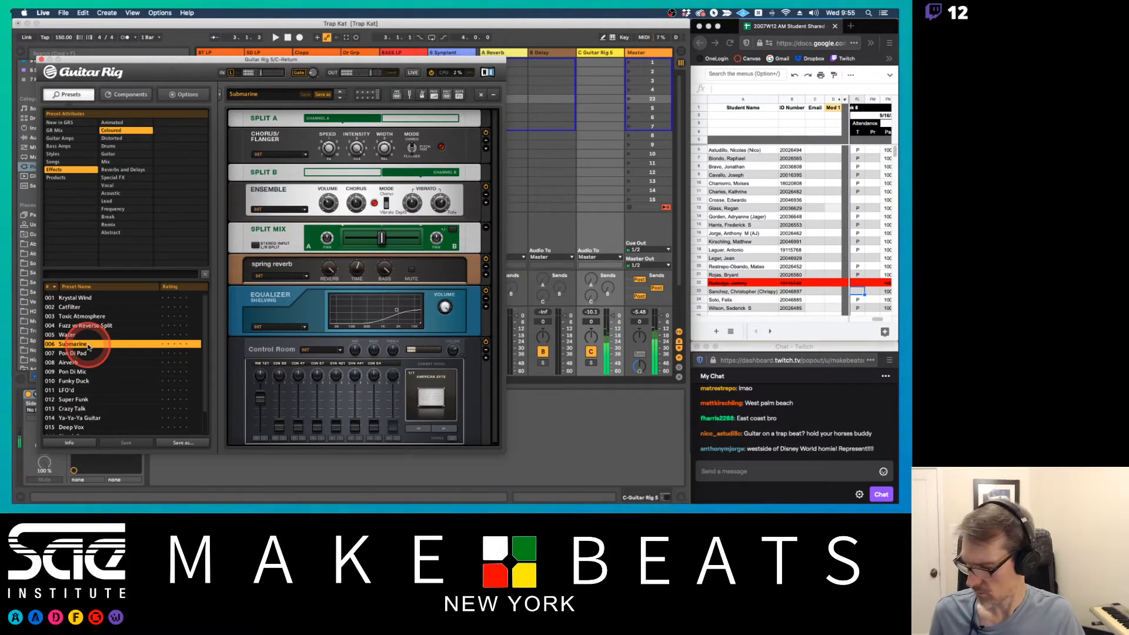
{"action": "left_click", "coordinate": [85, 354]}
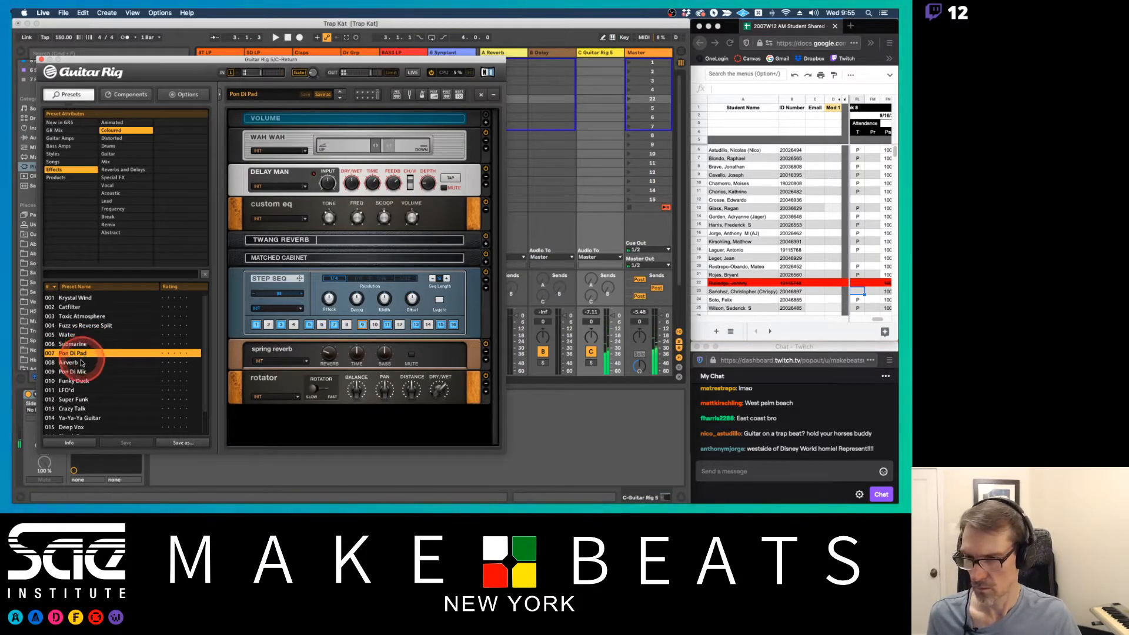
{"action": "left_click", "coordinate": [81, 364]}
{"action": "left_click", "coordinate": [83, 373]}
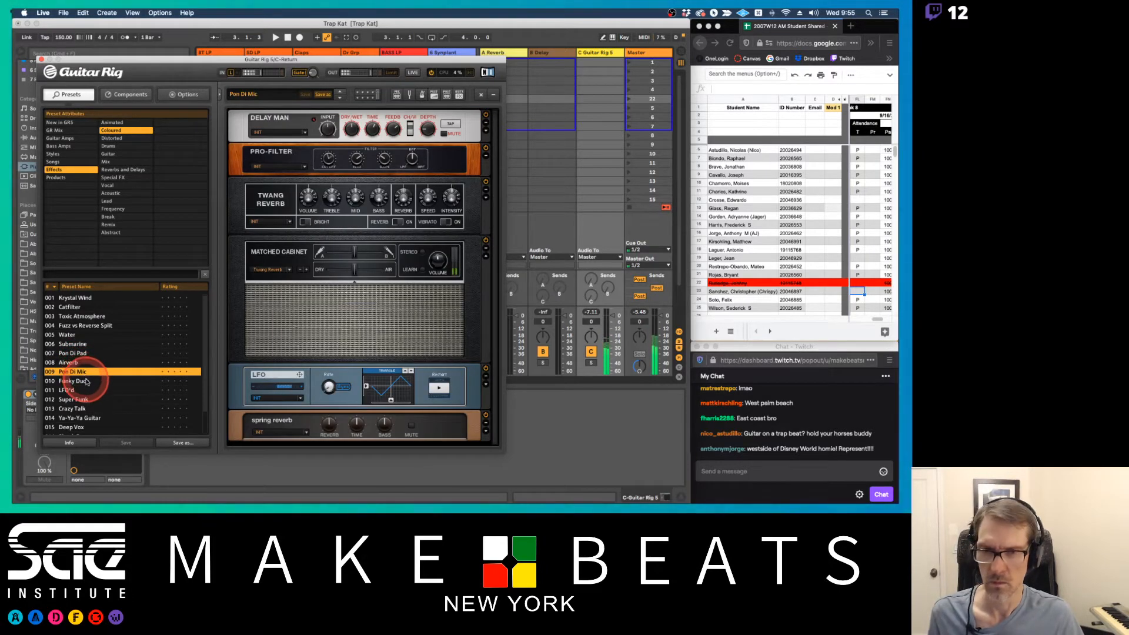
{"action": "left_click", "coordinate": [41, 60]}
Start playback, record a Synplant clip in scene 22, and lower the Synplant track's volume to -11.0 dB
{"action": "left_click", "coordinate": [462, 166]}
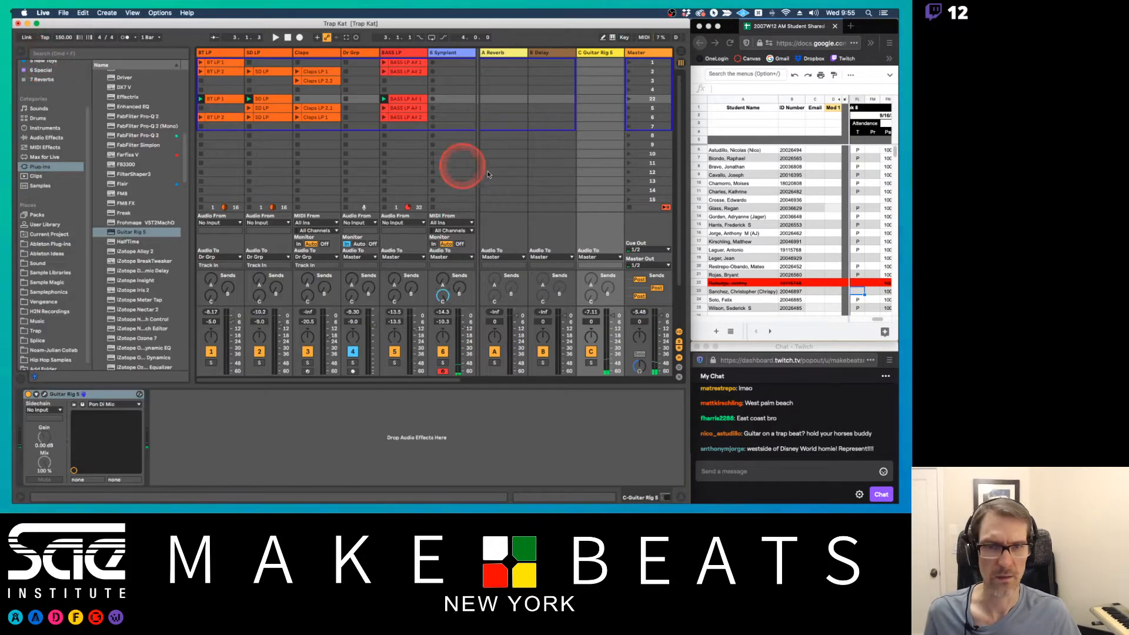
{"action": "key", "text": "space"}
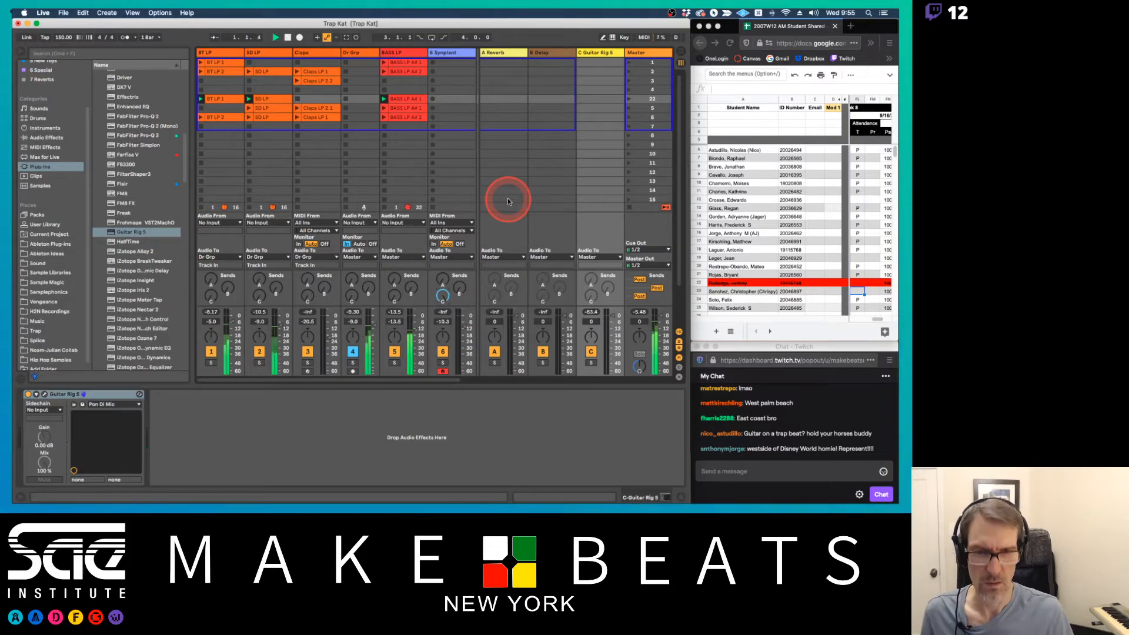
{"action": "left_click", "coordinate": [433, 100]}
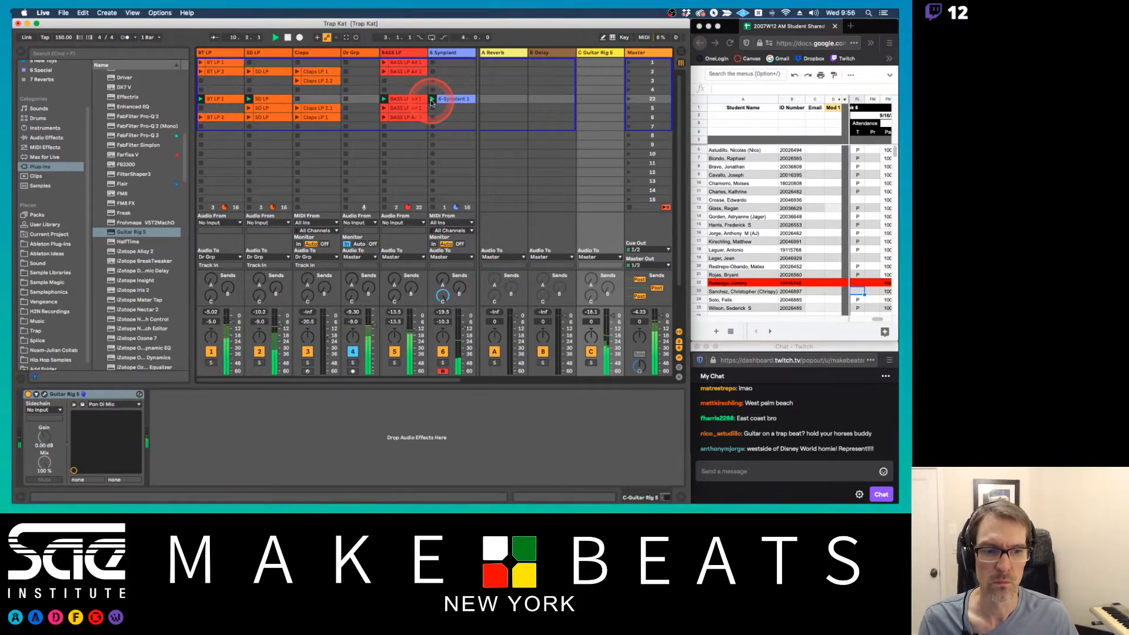
{"action": "left_click", "coordinate": [453, 53]}
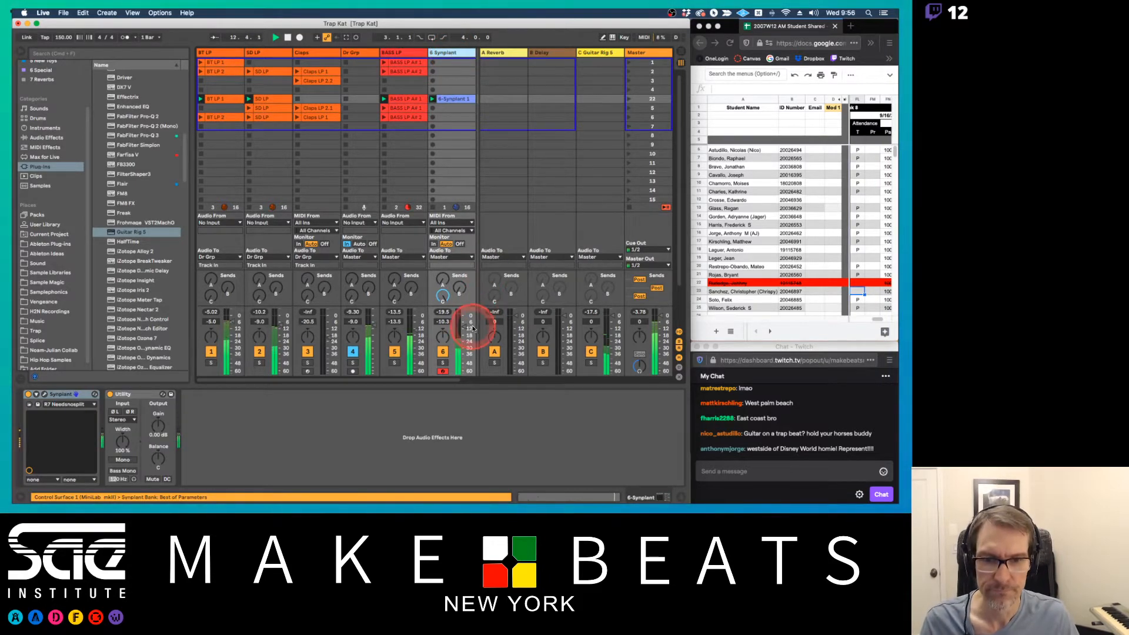
{"action": "left_click_drag", "start_coordinate": [465, 328], "coordinate": [463, 329]}
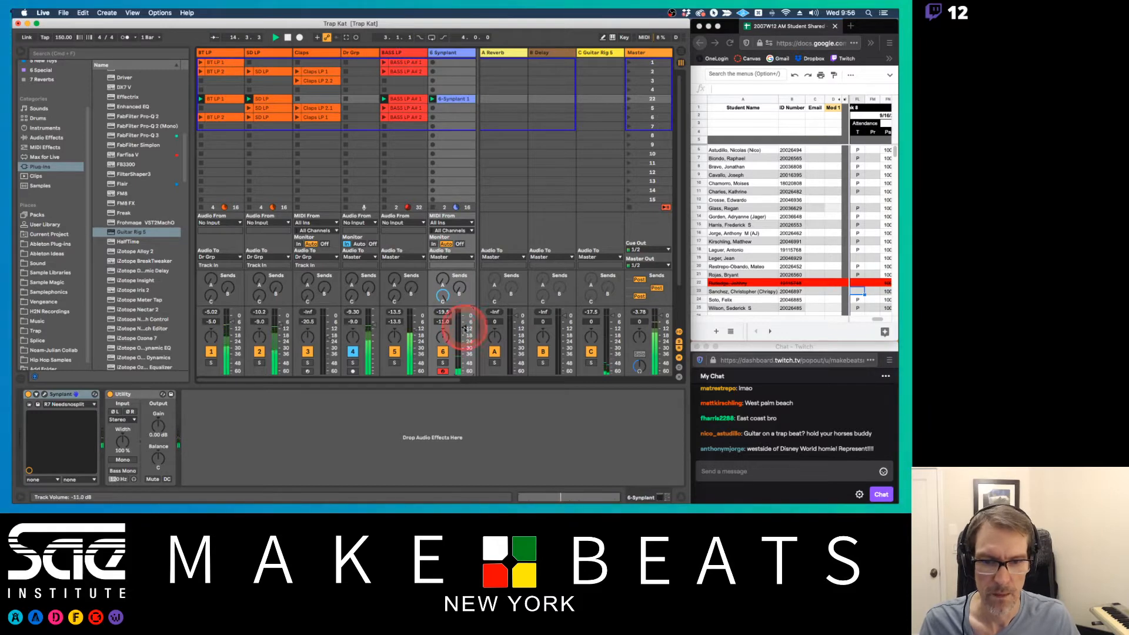
Open the recorded Synplant clip, select all its notes, and set the Synplant track's volume to -8.4 dB
{"action": "left_click", "coordinate": [452, 98]}
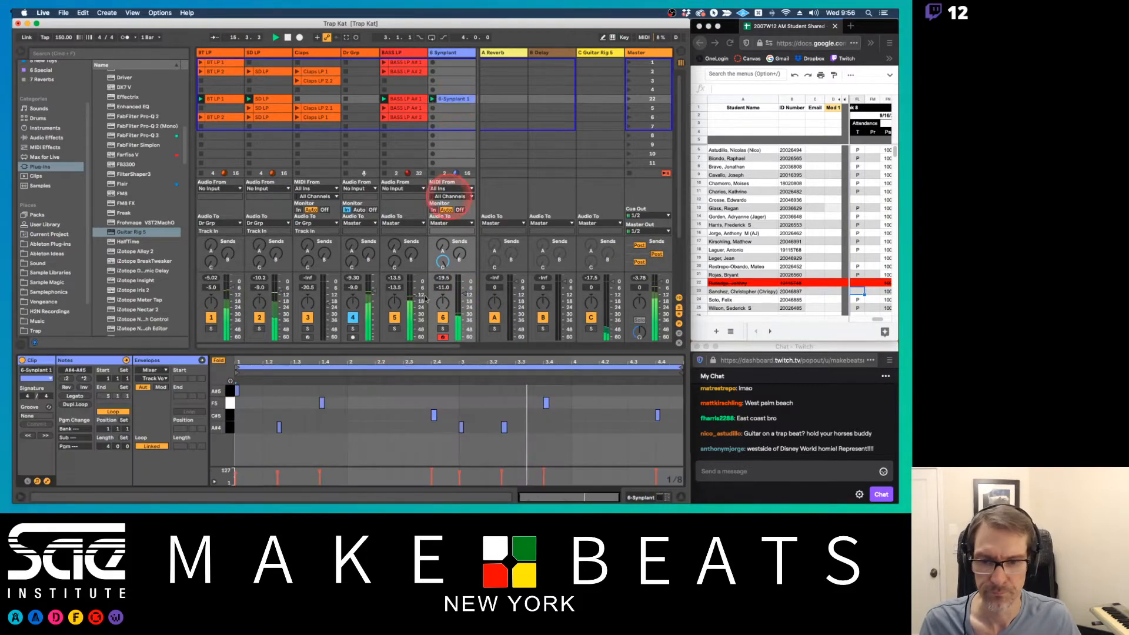
{"action": "left_click", "coordinate": [322, 403]}
{"action": "key", "text": "super+a"}
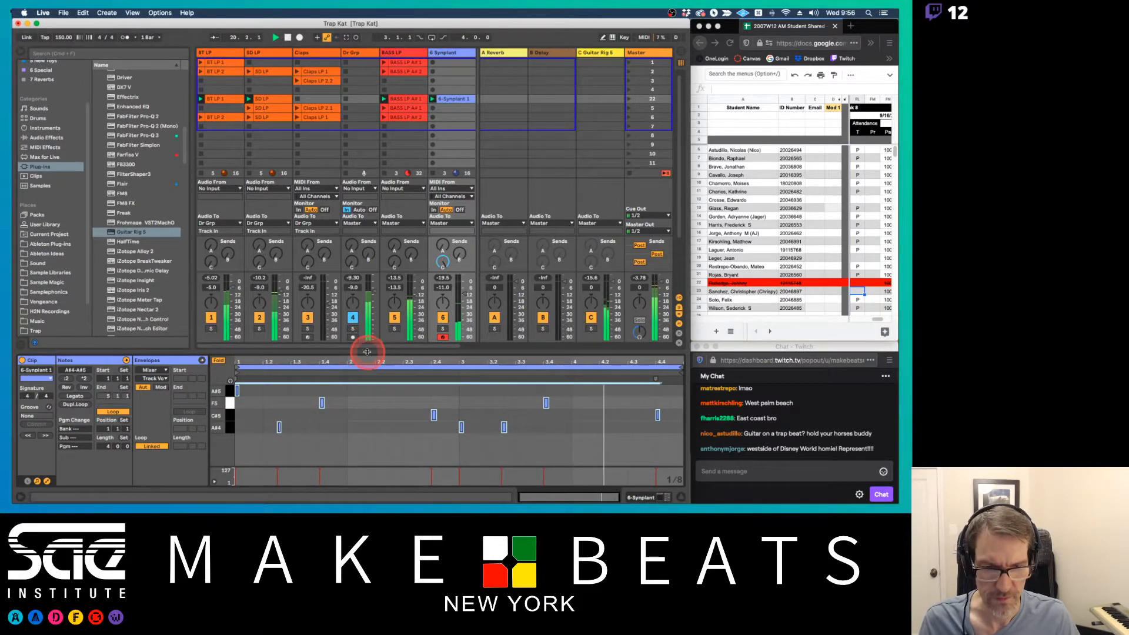
{"action": "left_click_drag", "start_coordinate": [367, 349], "coordinate": [367, 372]}
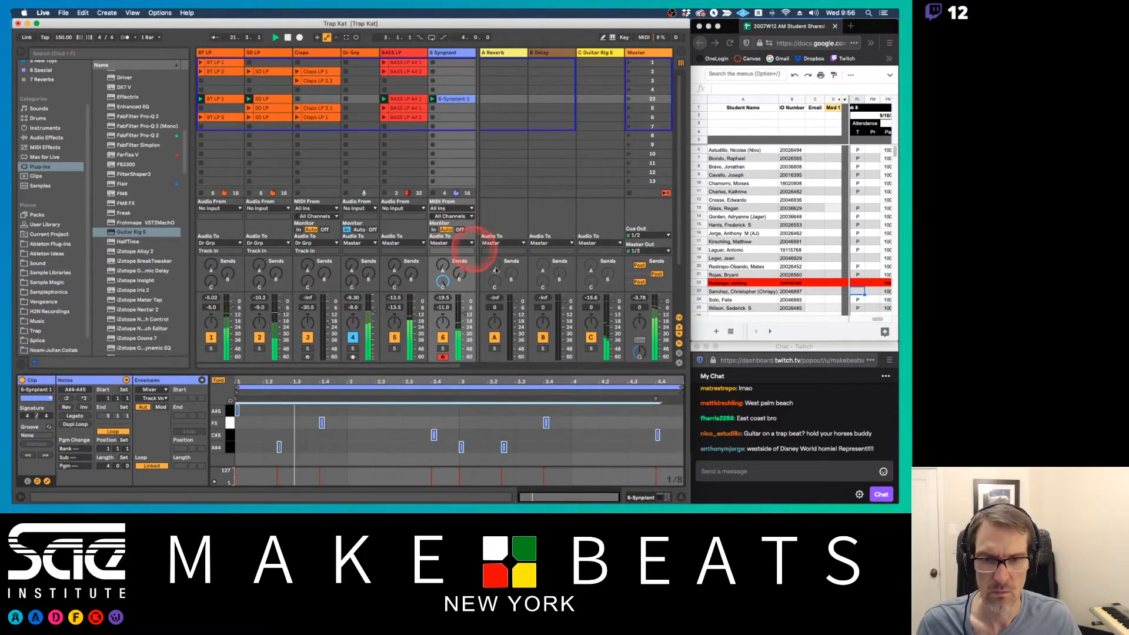
{"action": "left_click_drag", "start_coordinate": [463, 315], "coordinate": [463, 310]}
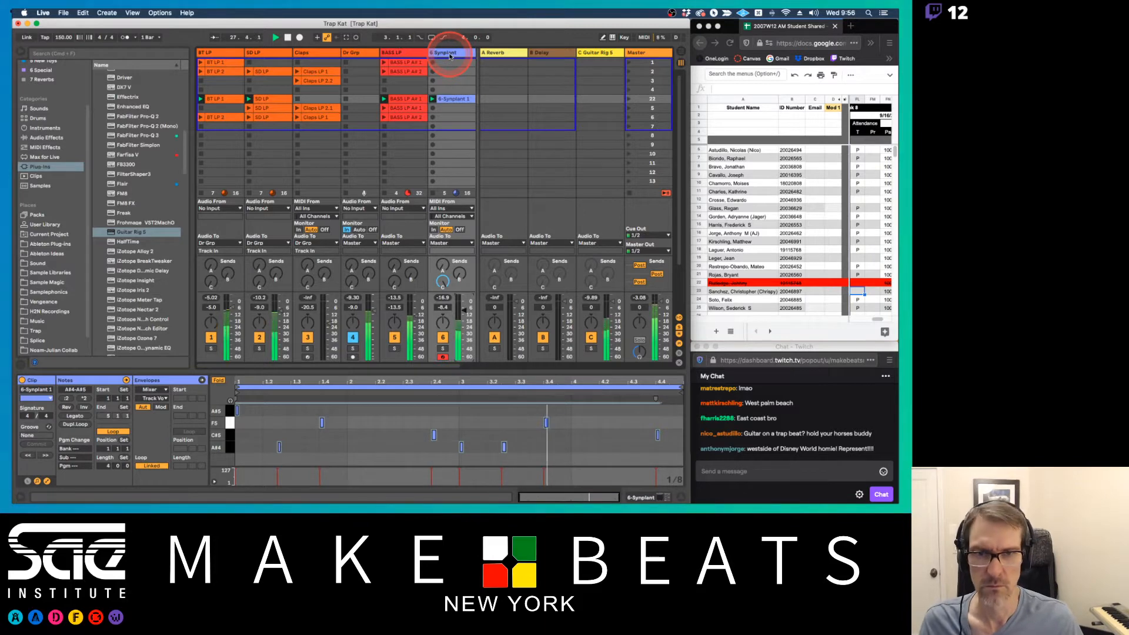
Rename the Synplant track as Syn Ld
{"action": "left_click", "coordinate": [450, 56]}
{"action": "key", "text": "super+r"}
{"action": "type", "text": "Syn Ld"}
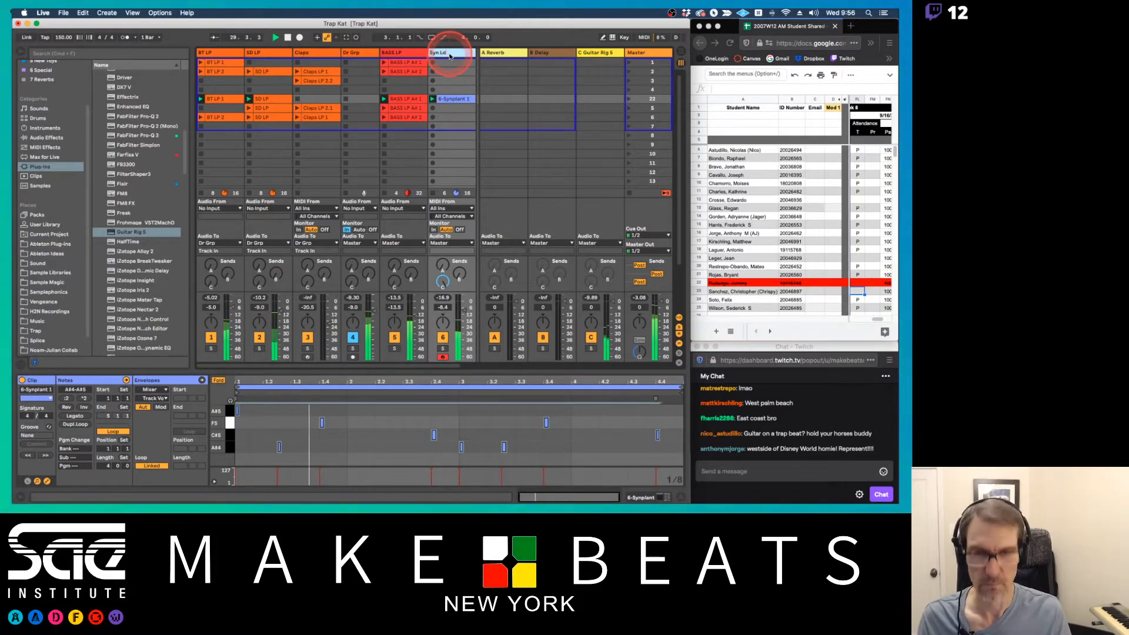
{"action": "key", "text": "Return"}
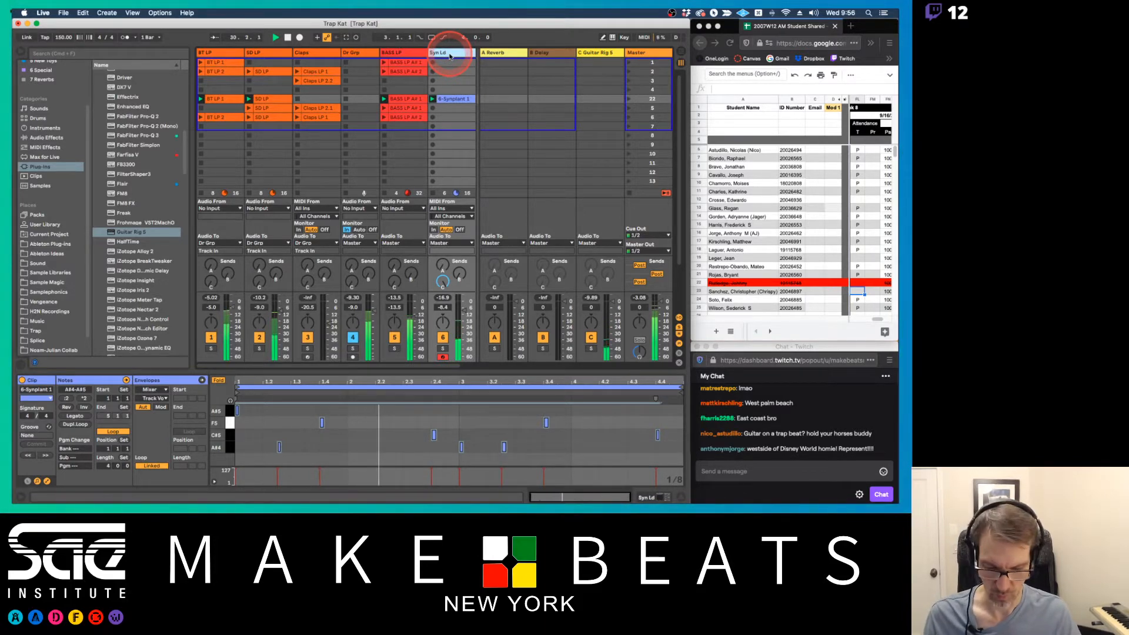
Copy the track's name and rename the recorded clip in scene 22 as Syn Ld
{"action": "key", "text": "super+r"}
{"action": "key", "text": "super+c"}
{"action": "key", "text": "Return"}
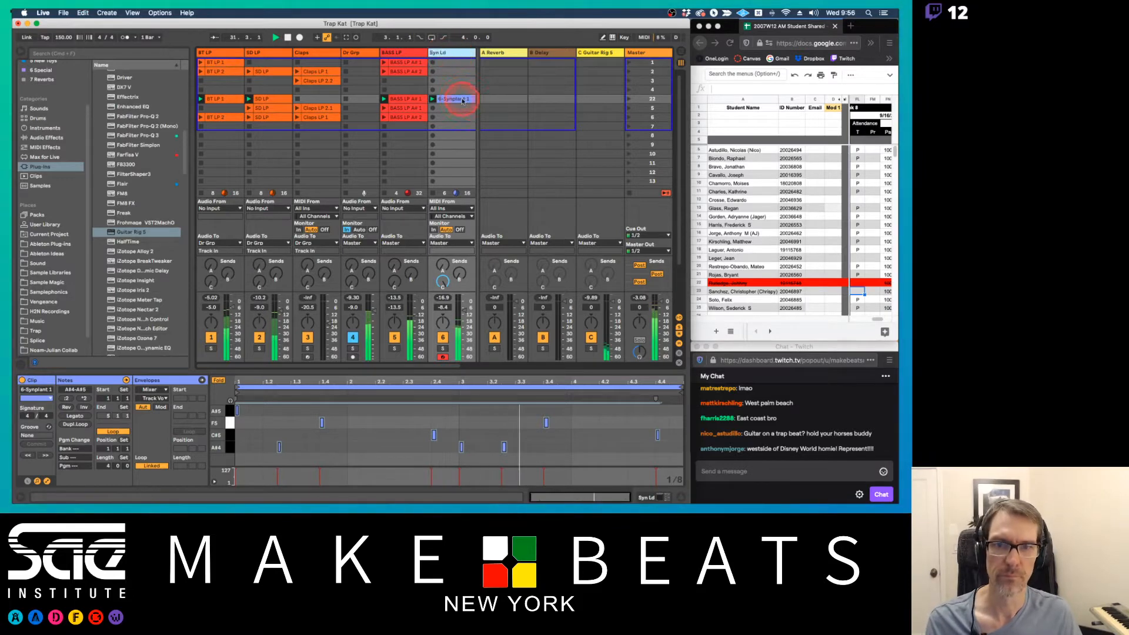
{"action": "left_click", "coordinate": [462, 100]}
{"action": "key", "text": "super+r"}
{"action": "key", "text": "super+v"}
{"action": "key", "text": "Return"}
Insert a new MIDI track after the Syn Ld track
{"action": "left_click", "coordinate": [452, 53]}
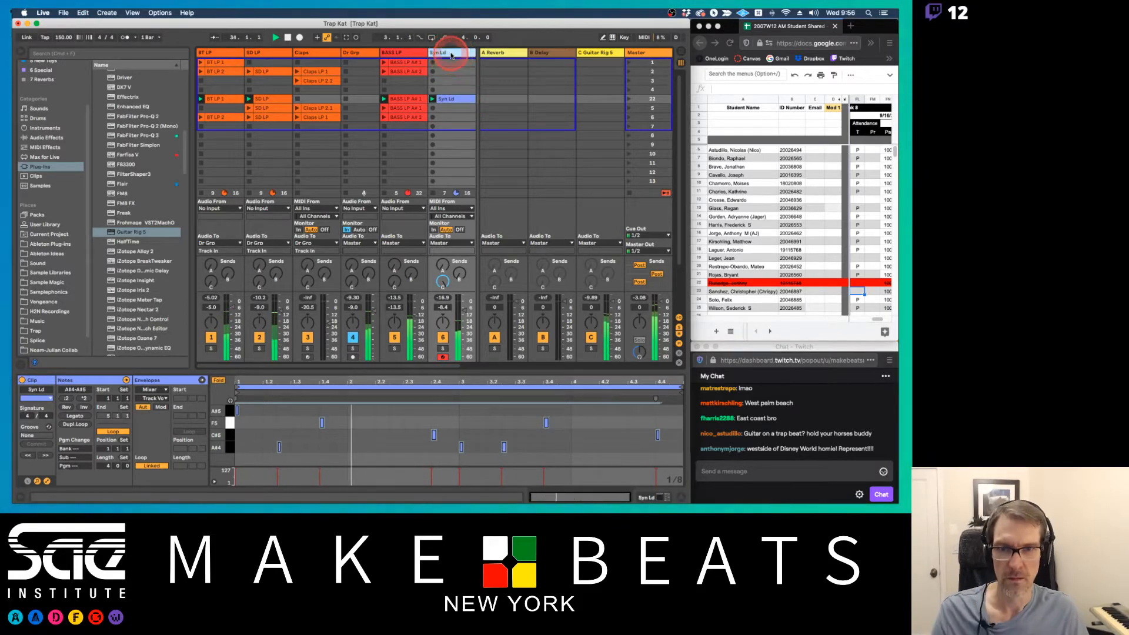
{"action": "key", "text": "super+shift+t"}
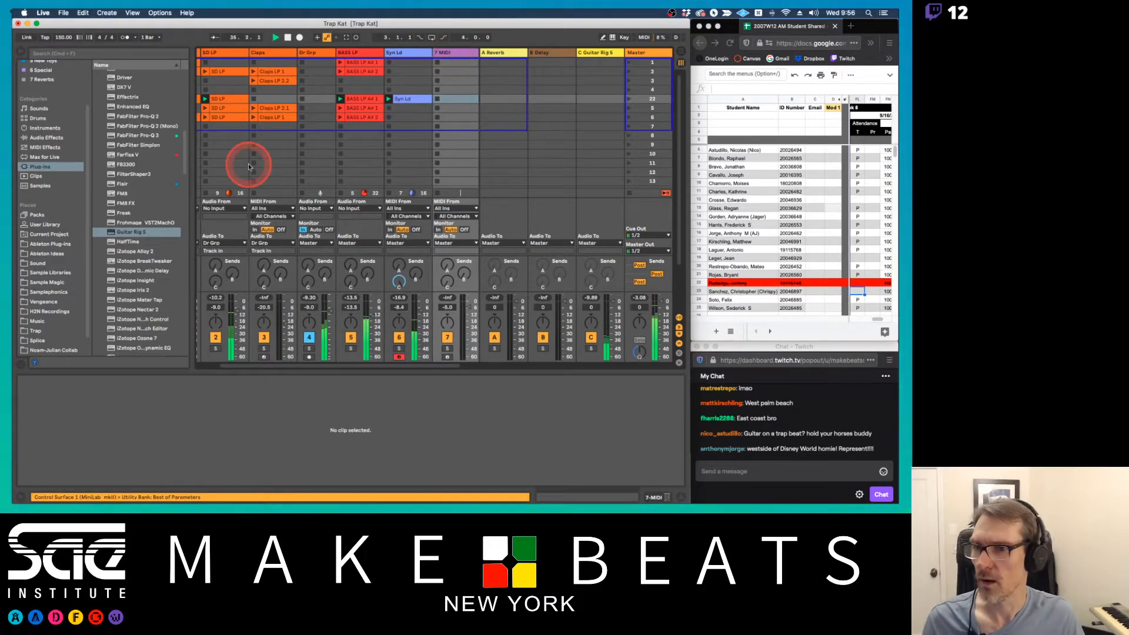
Search the plug-ins for "kon" and load the Kontakt VST on its own new track
{"action": "scroll", "coordinate": [122, 204], "scroll_direction": "up", "scroll_amount": 3}
{"action": "scroll", "coordinate": [122, 204], "scroll_direction": "down", "scroll_amount": 5}
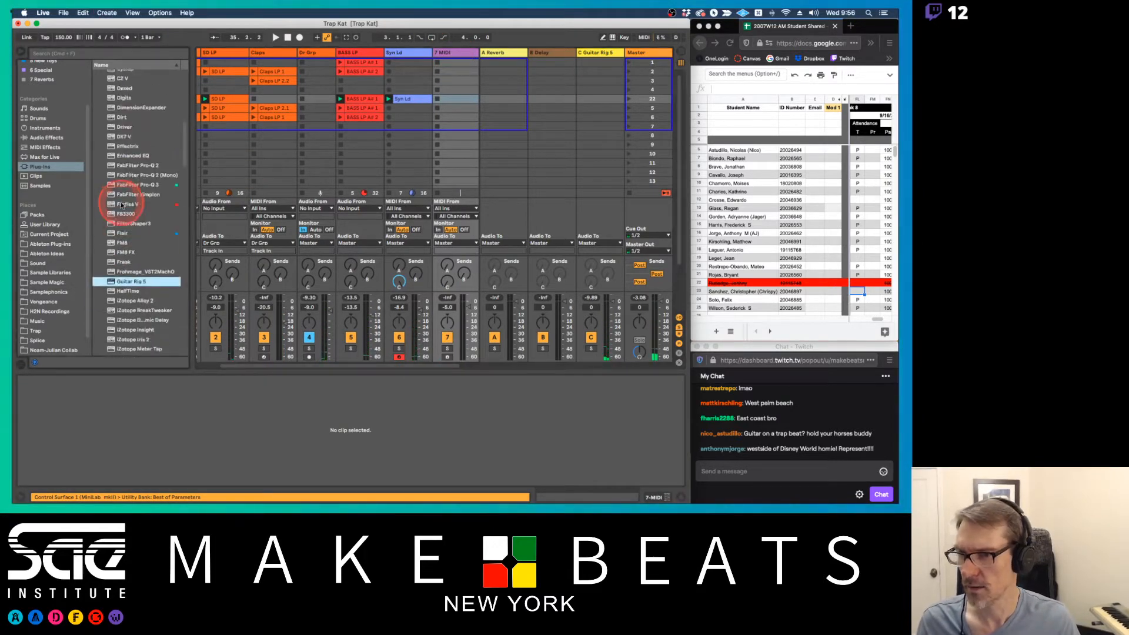
{"action": "left_click", "coordinate": [99, 54]}
{"action": "type", "text": "kon"}
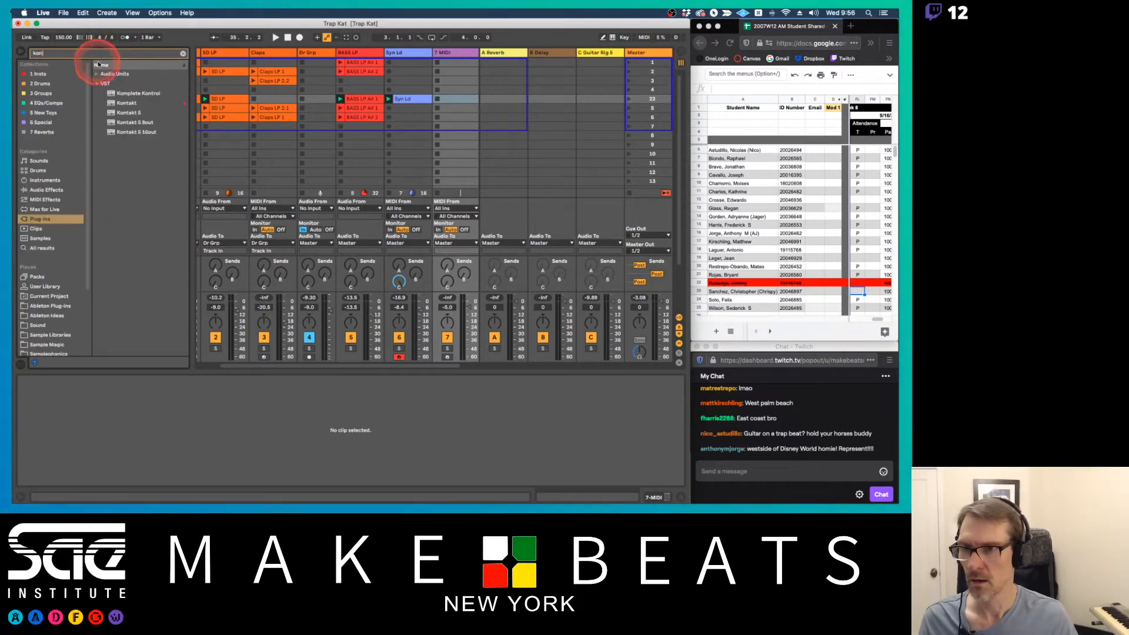
{"action": "left_click", "coordinate": [144, 101]}
{"action": "left_click_drag", "start_coordinate": [146, 100], "coordinate": [473, 71]}
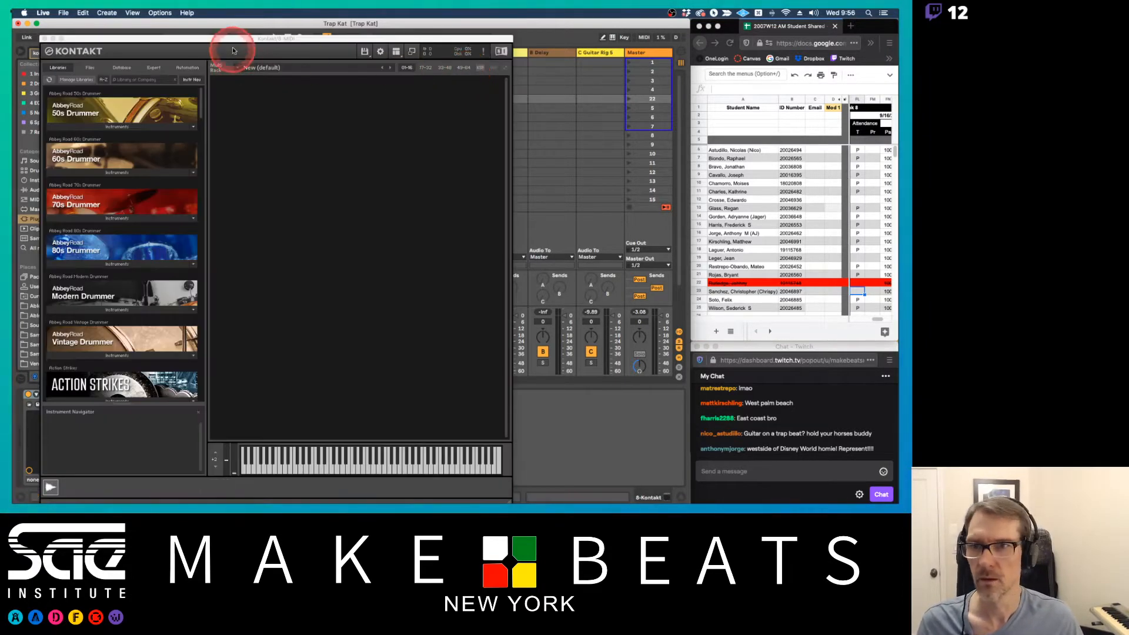
Delete the empty 7 MIDI track, moving the Kontakt window out of the way and back into full view
{"action": "left_click_drag", "start_coordinate": [231, 41], "coordinate": [322, 150]}
{"action": "left_click", "coordinate": [415, 55]}
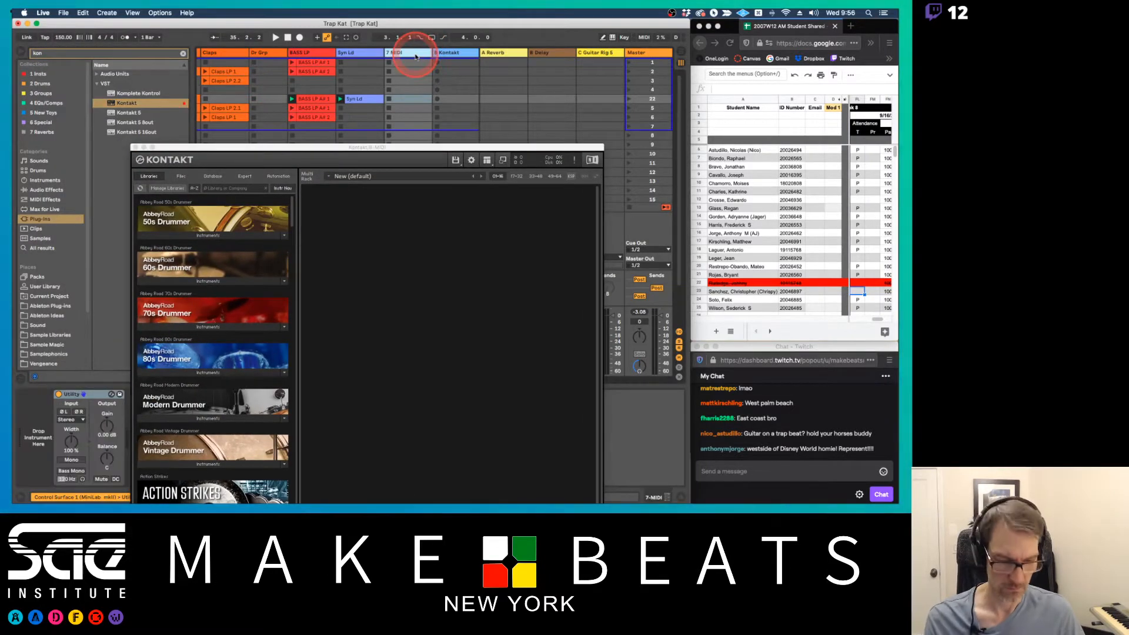
{"action": "key", "text": "Delete"}
{"action": "left_click_drag", "start_coordinate": [383, 147], "coordinate": [359, 41]}
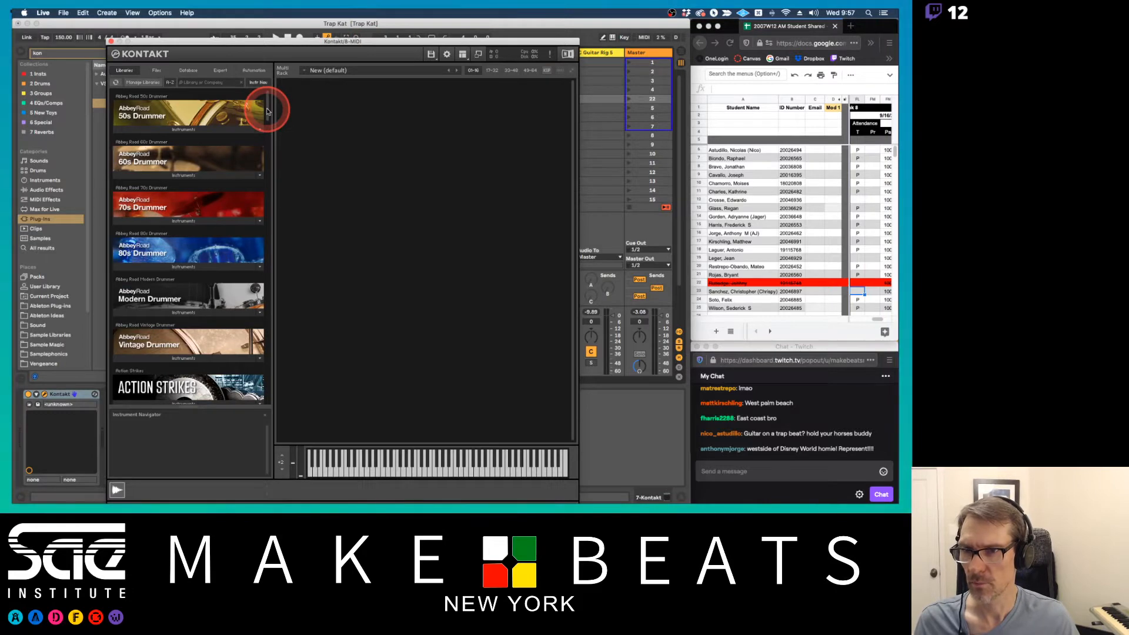
Look through Kontakt's library list, from the Abbey Road drummers to the symphony and piano libraries, for a guitar instrument
{"action": "left_click_drag", "start_coordinate": [267, 112], "coordinate": [260, 159]}
{"action": "scroll", "coordinate": [260, 158], "scroll_direction": "down", "scroll_amount": 5}
{"action": "scroll", "coordinate": [261, 159], "scroll_direction": "up", "scroll_amount": 10}
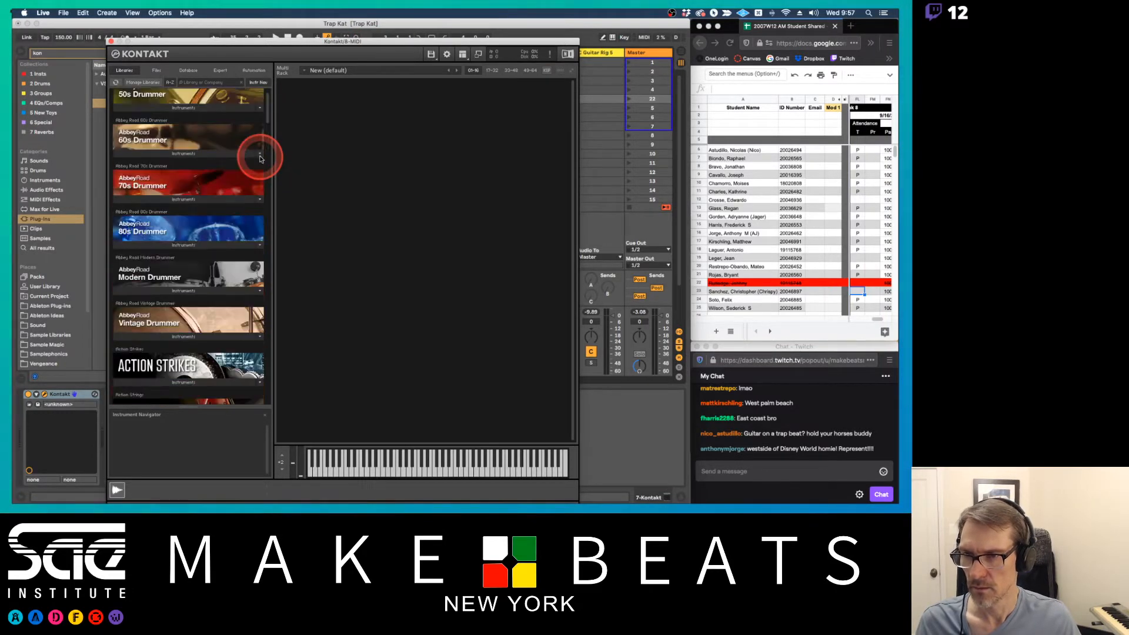
{"action": "scroll", "coordinate": [261, 159], "scroll_direction": "down", "scroll_amount": 6}
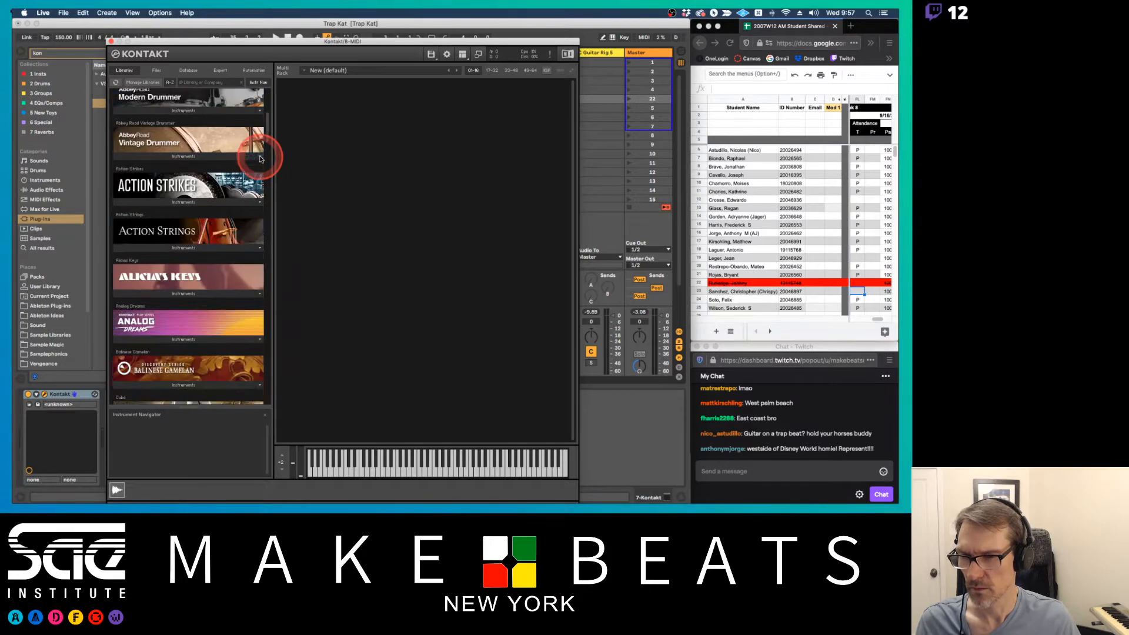
{"action": "scroll", "coordinate": [260, 159], "scroll_direction": "up", "scroll_amount": 3}
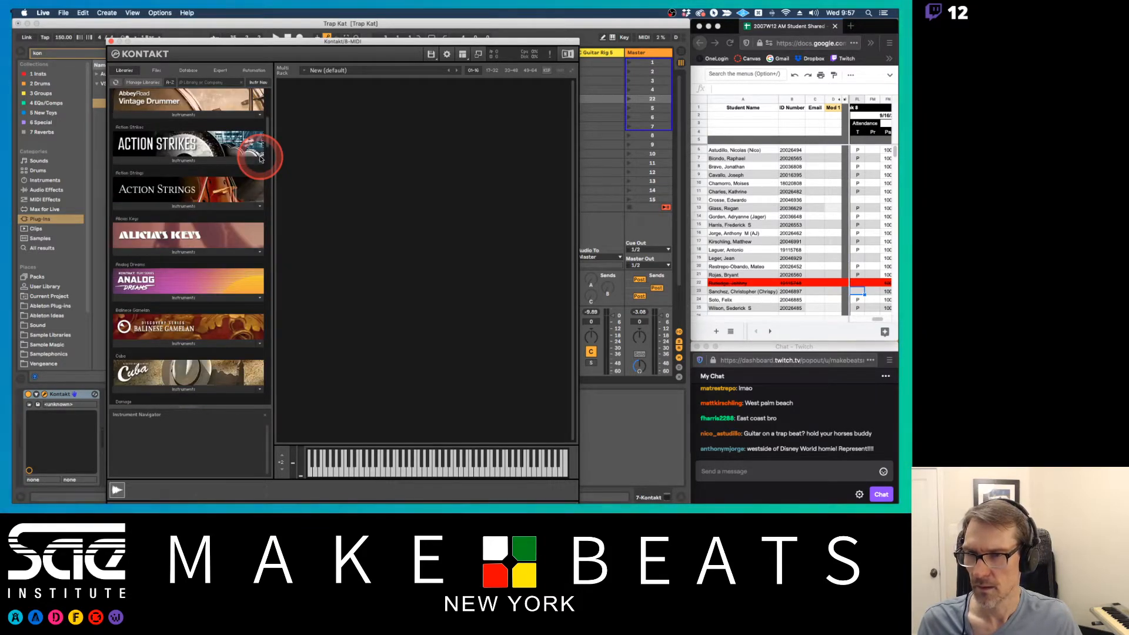
{"action": "scroll", "coordinate": [261, 158], "scroll_direction": "down", "scroll_amount": 5}
{"action": "scroll", "coordinate": [261, 159], "scroll_direction": "down", "scroll_amount": 7}
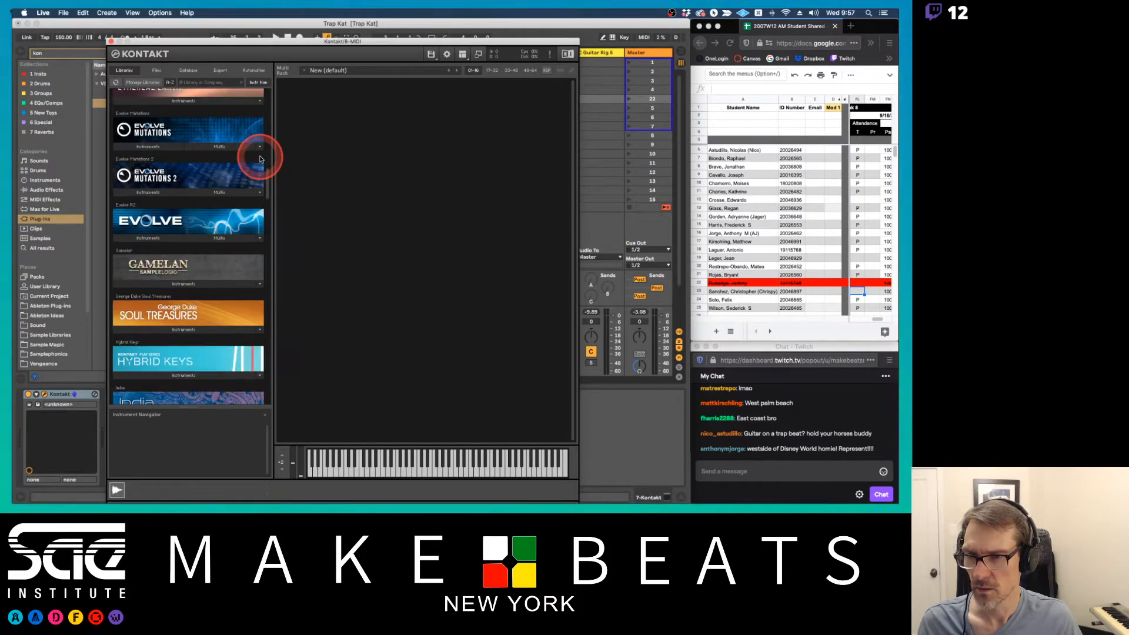
{"action": "scroll", "coordinate": [260, 158], "scroll_direction": "down", "scroll_amount": 5}
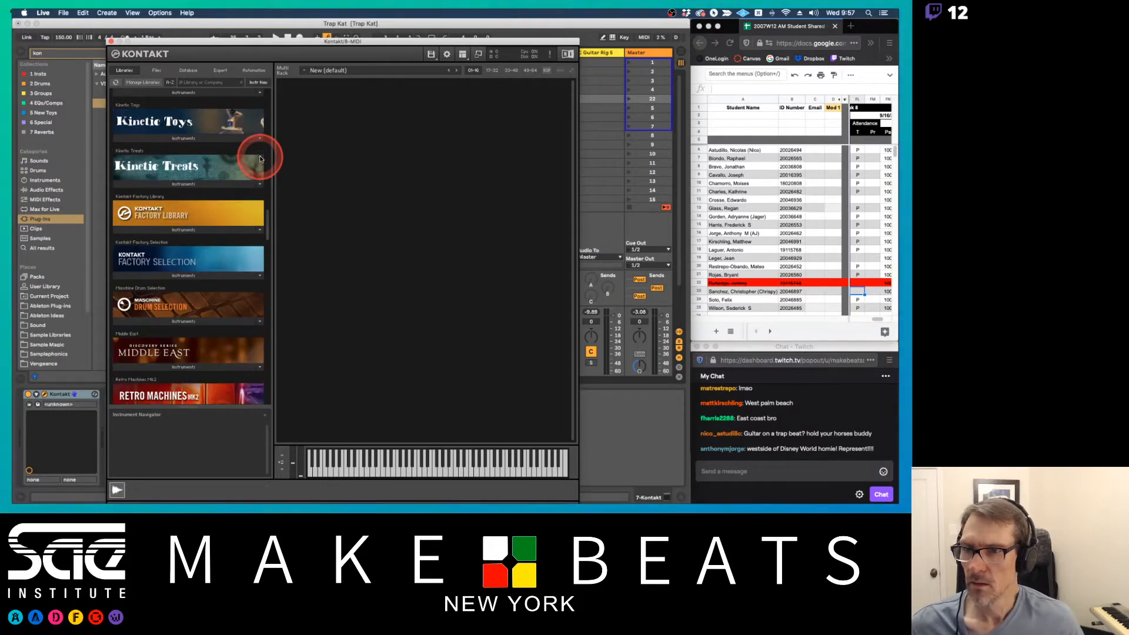
{"action": "scroll", "coordinate": [260, 159], "scroll_direction": "down", "scroll_amount": 7}
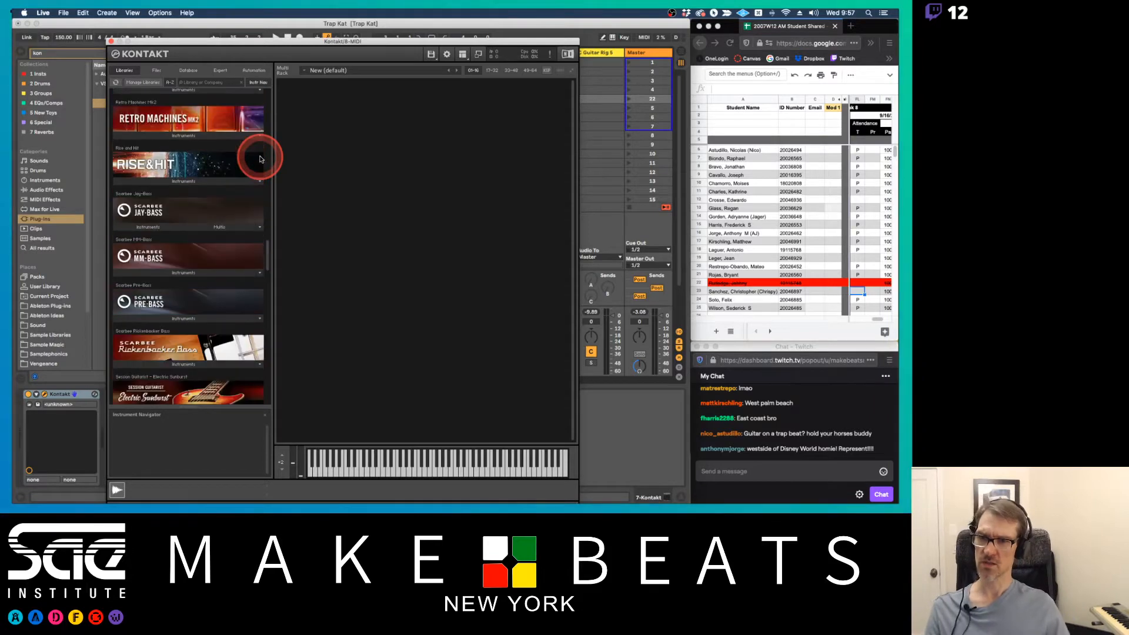
{"action": "scroll", "coordinate": [260, 159], "scroll_direction": "down", "scroll_amount": 5}
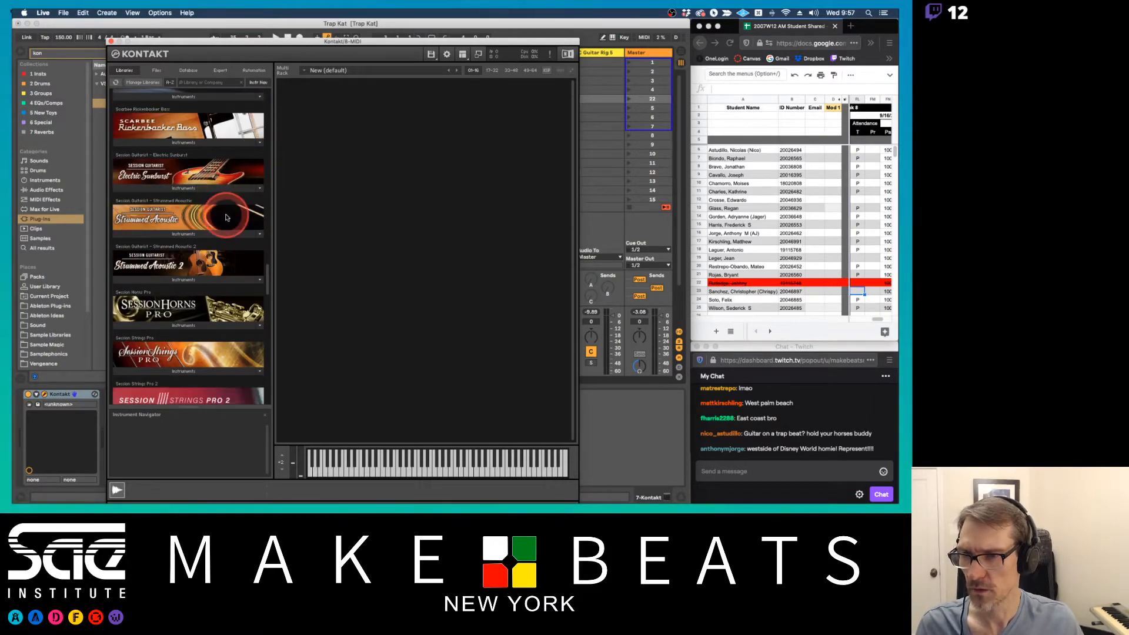
{"action": "scroll", "coordinate": [226, 218], "scroll_direction": "down", "scroll_amount": 2}
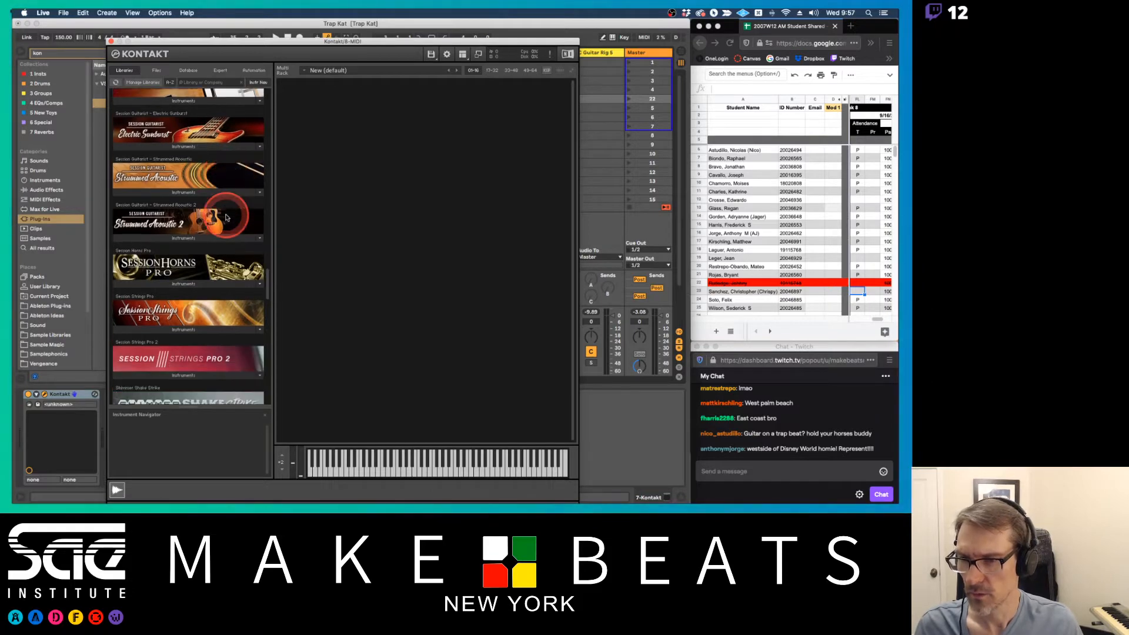
{"action": "scroll", "coordinate": [242, 230], "scroll_direction": "down", "scroll_amount": 4}
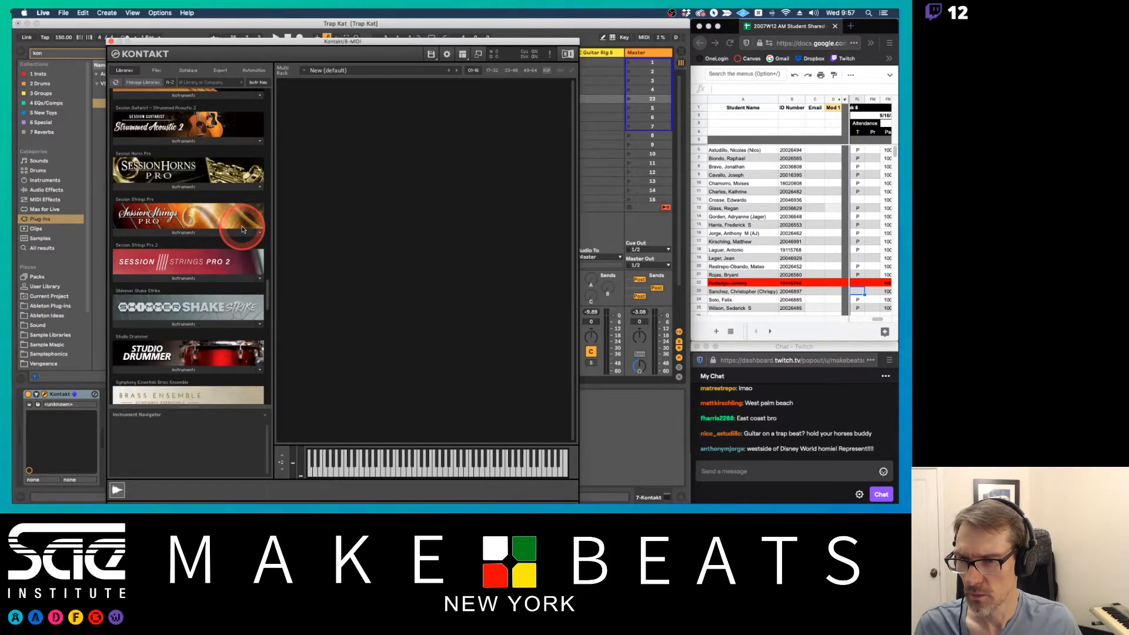
{"action": "scroll", "coordinate": [242, 230], "scroll_direction": "up", "scroll_amount": 4}
{"action": "scroll", "coordinate": [242, 230], "scroll_direction": "down", "scroll_amount": 3}
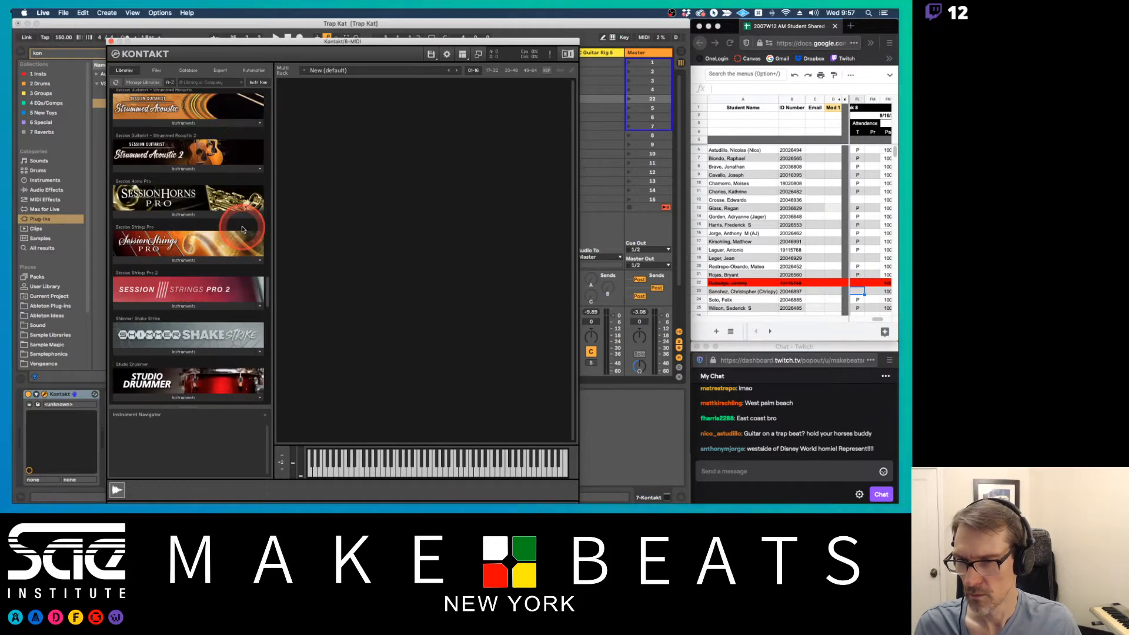
{"action": "scroll", "coordinate": [242, 230], "scroll_direction": "down", "scroll_amount": 15}
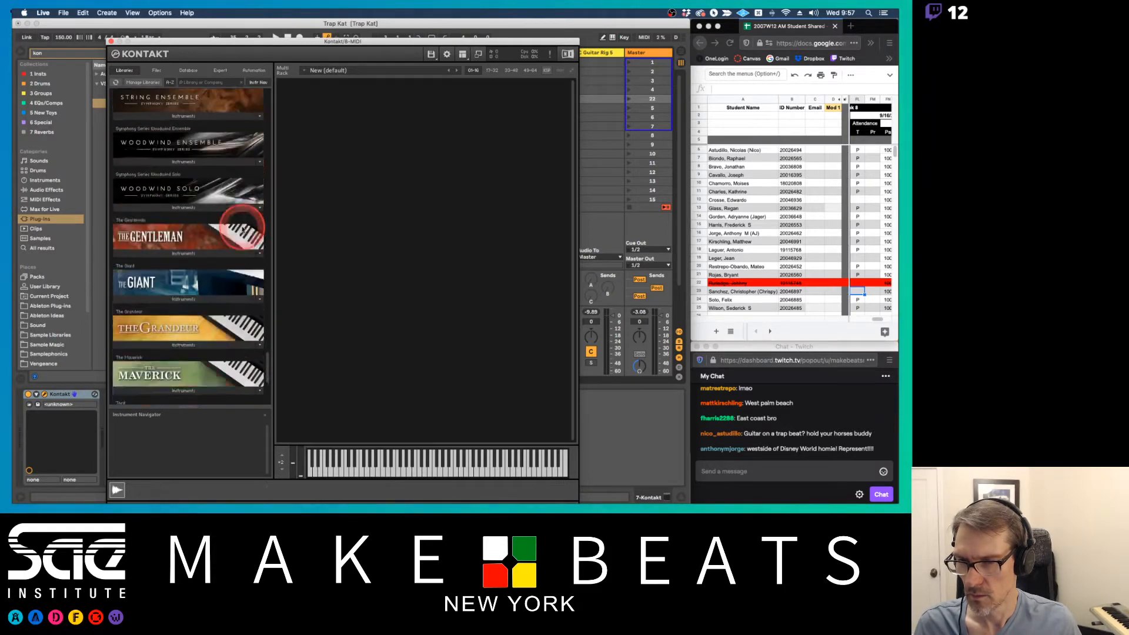
{"action": "scroll", "coordinate": [242, 230], "scroll_direction": "down", "scroll_amount": 4}
{"action": "scroll", "coordinate": [243, 230], "scroll_direction": "up", "scroll_amount": 12}
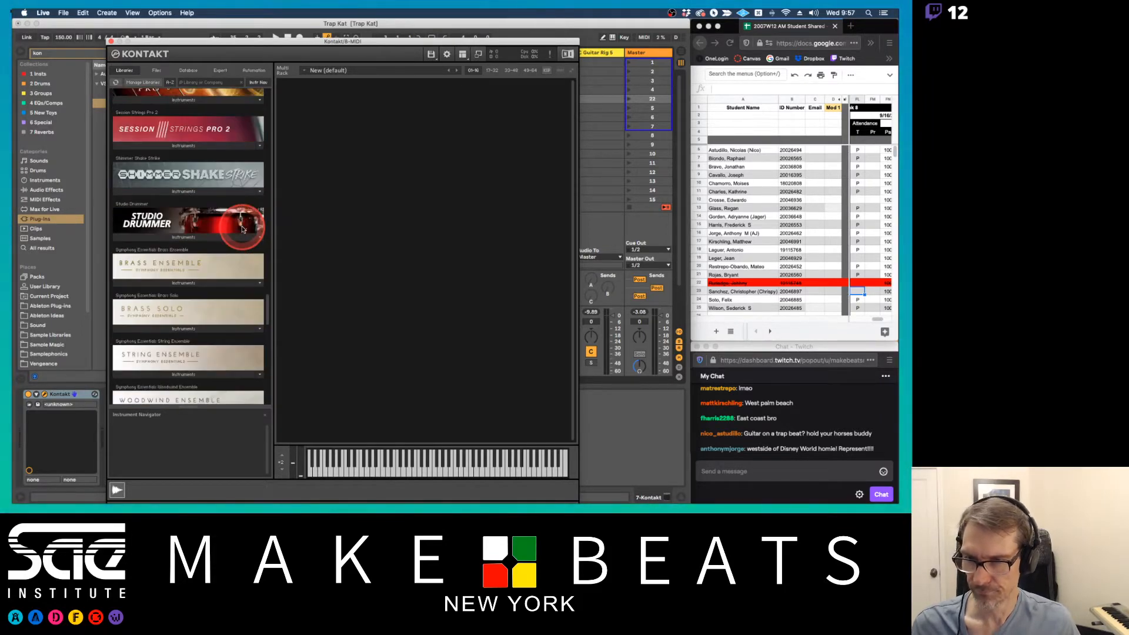
{"action": "scroll", "coordinate": [242, 230], "scroll_direction": "up", "scroll_amount": 12}
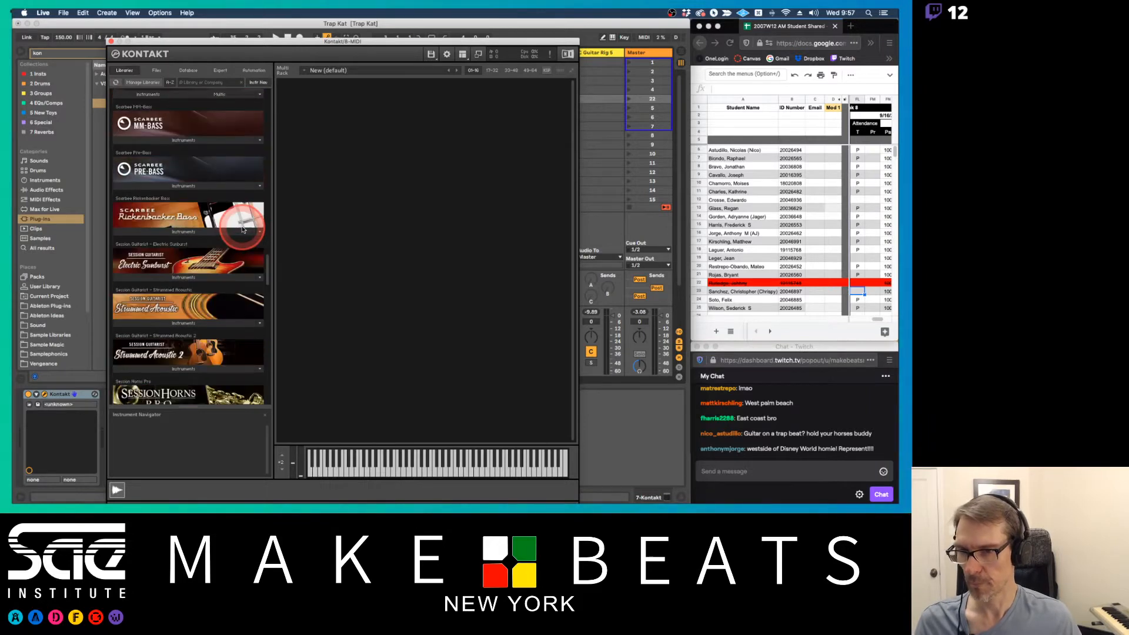
{"action": "scroll", "coordinate": [243, 230], "scroll_direction": "down", "scroll_amount": 3}
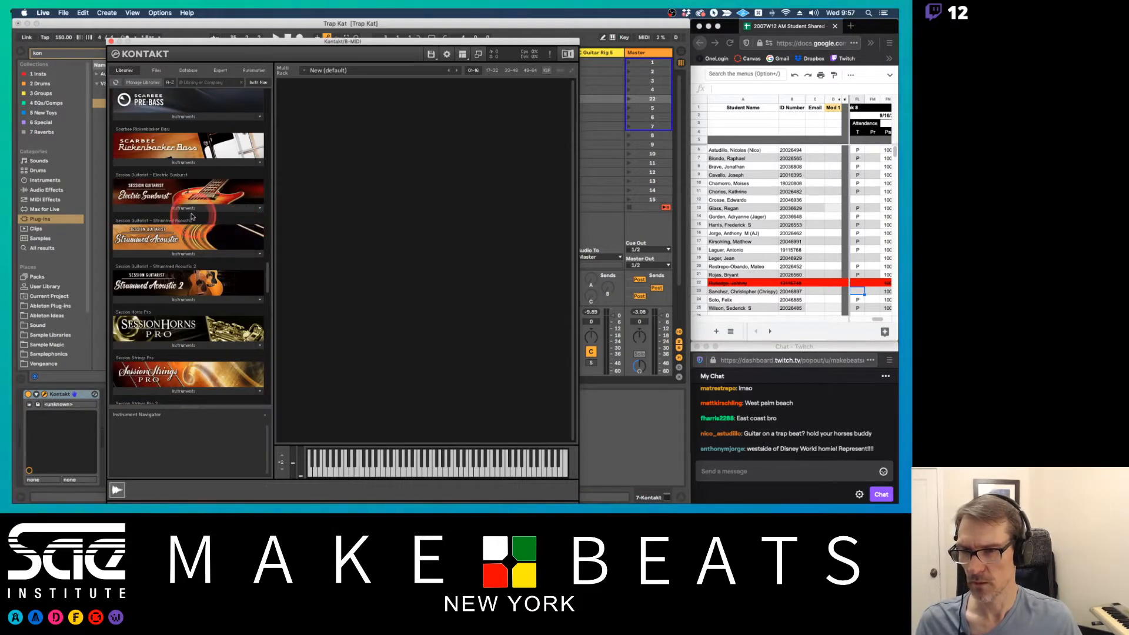
Load the Electric Sunburst.nki instrument from the Session Guitarist - Electric Sunburst library into Kontakt's rack
{"action": "left_click", "coordinate": [183, 208]}
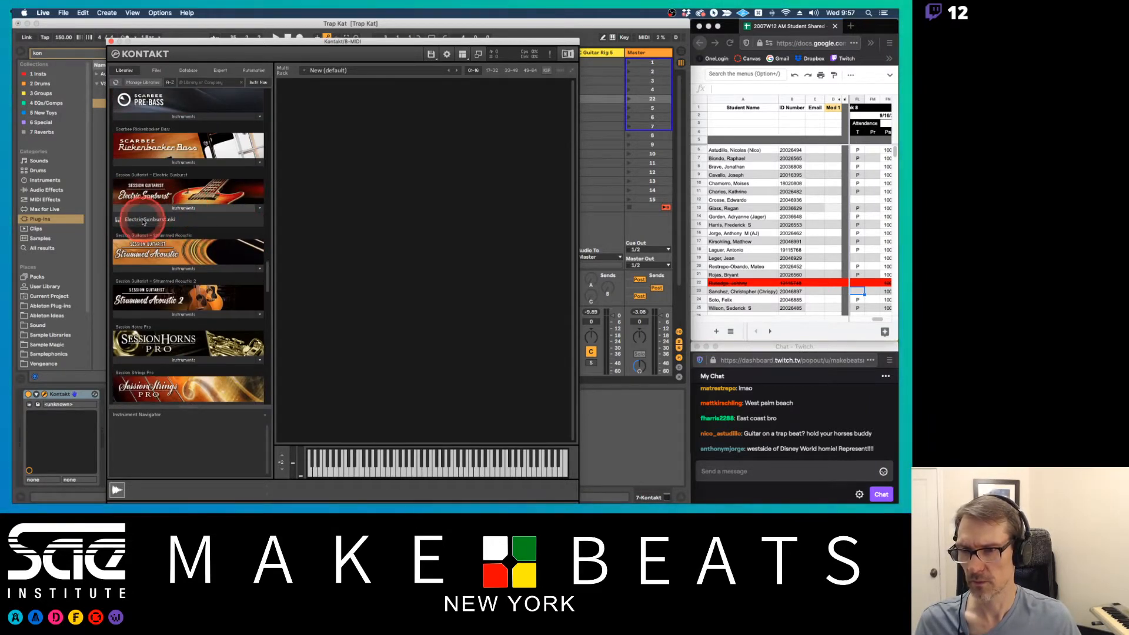
{"action": "left_click_drag", "start_coordinate": [143, 223], "coordinate": [340, 189]}
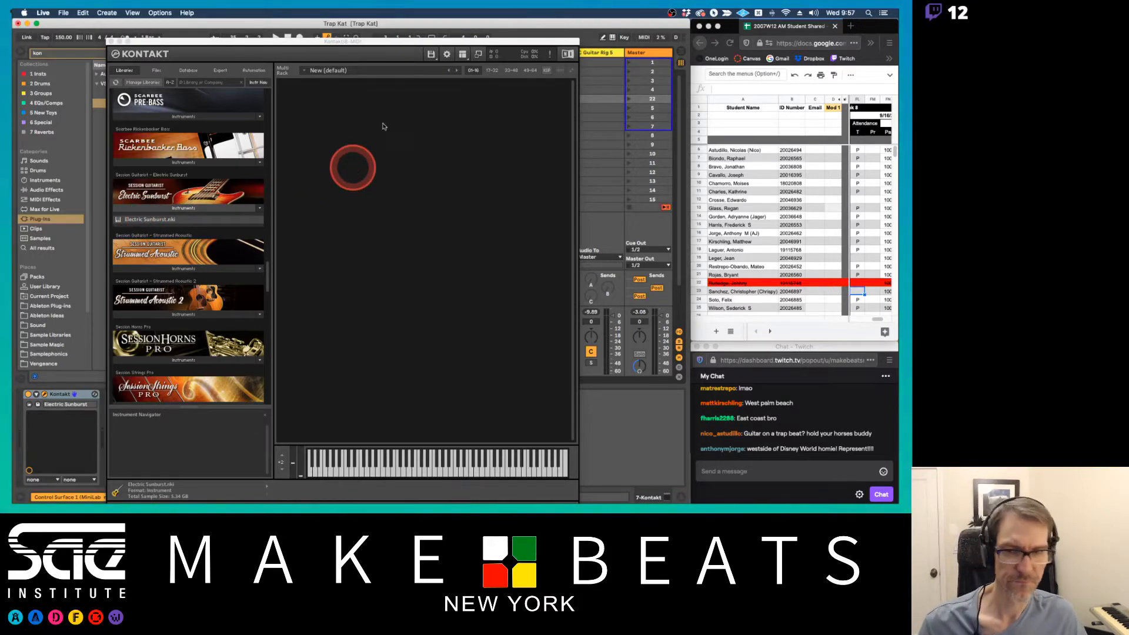
Move the Kontakt window clear of the mixer and set the Kontakt track's volume to -14.5 dB
{"action": "left_click_drag", "start_coordinate": [429, 44], "coordinate": [238, 57]}
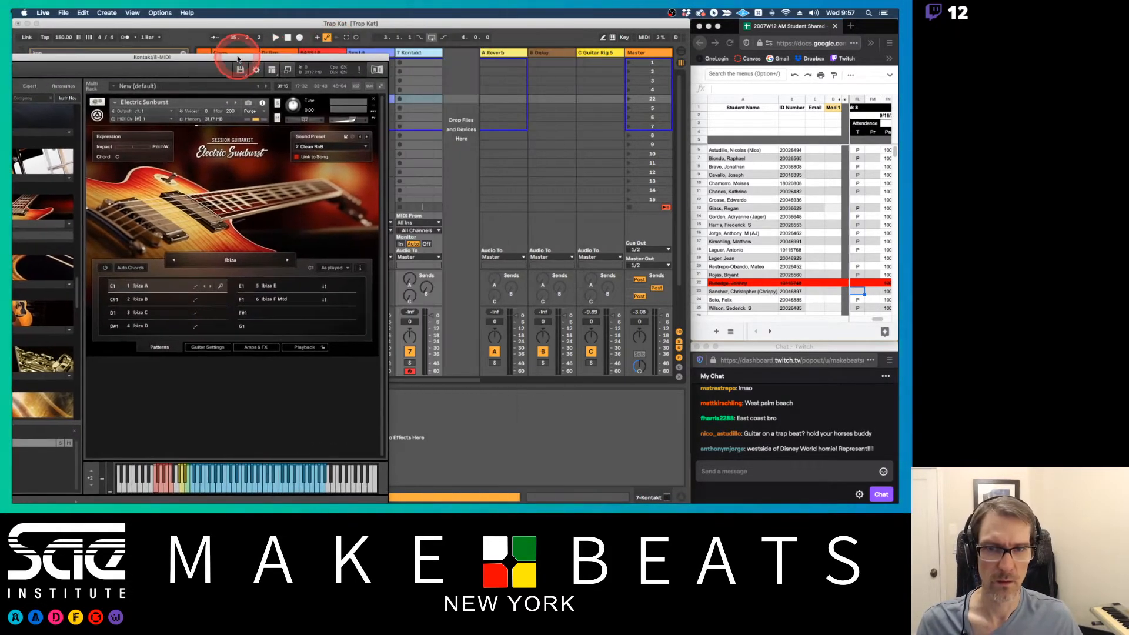
{"action": "left_click_drag", "start_coordinate": [425, 325], "coordinate": [427, 323]}
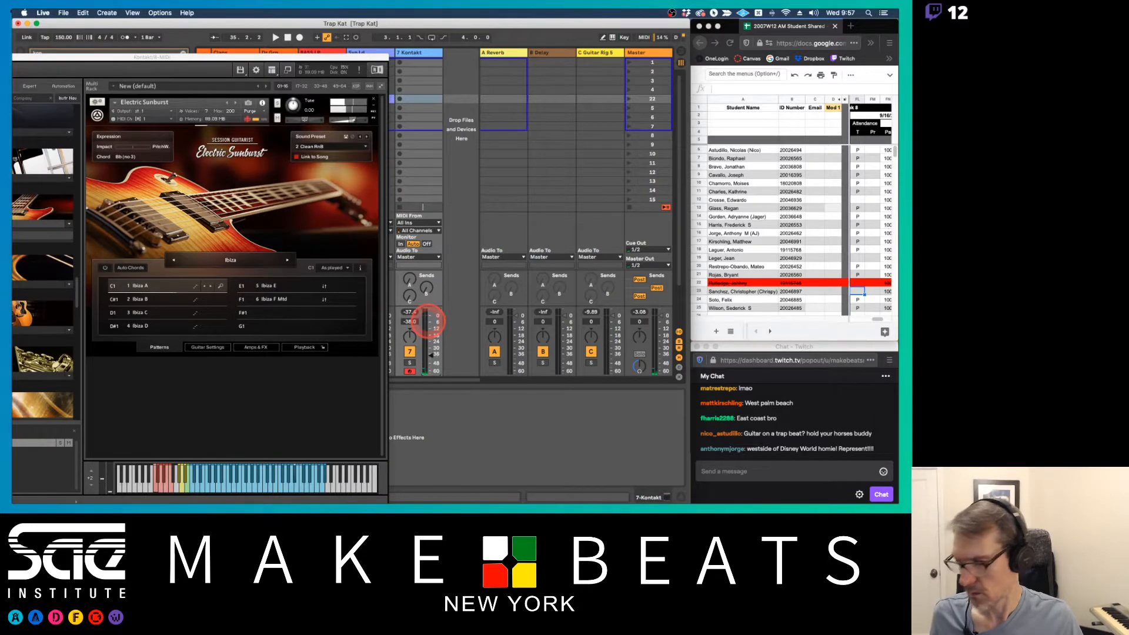
{"action": "left_click_drag", "start_coordinate": [428, 322], "coordinate": [427, 339]}
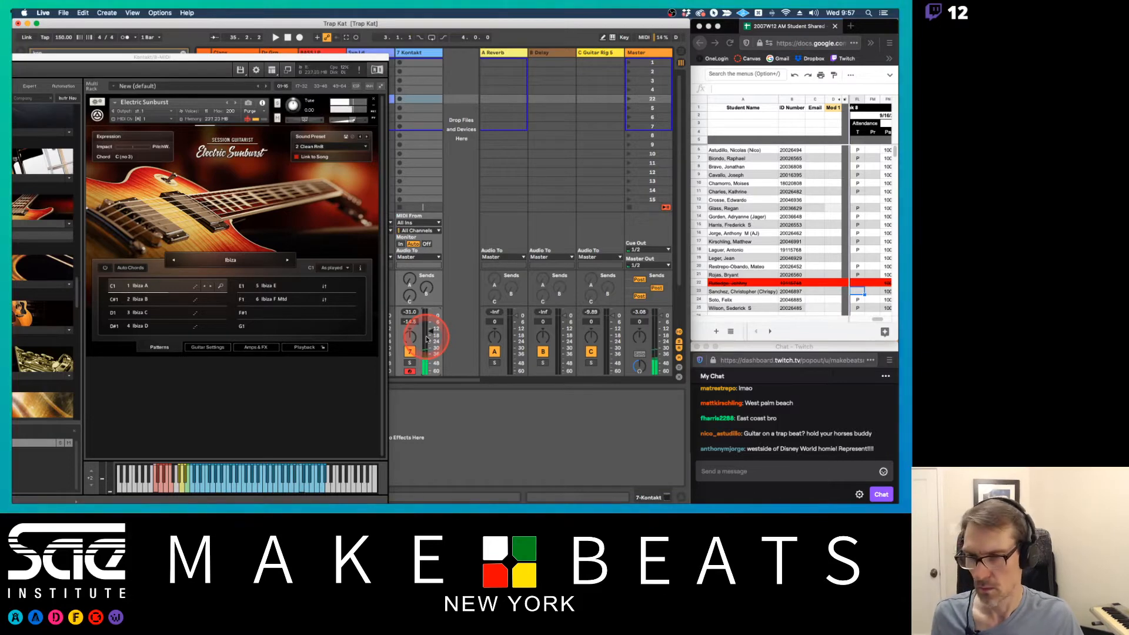
Audition the Ibiza B pattern in Electric Sunburst, select Ibiza C, and shift the Kontakt window
{"action": "left_click", "coordinate": [149, 305]}
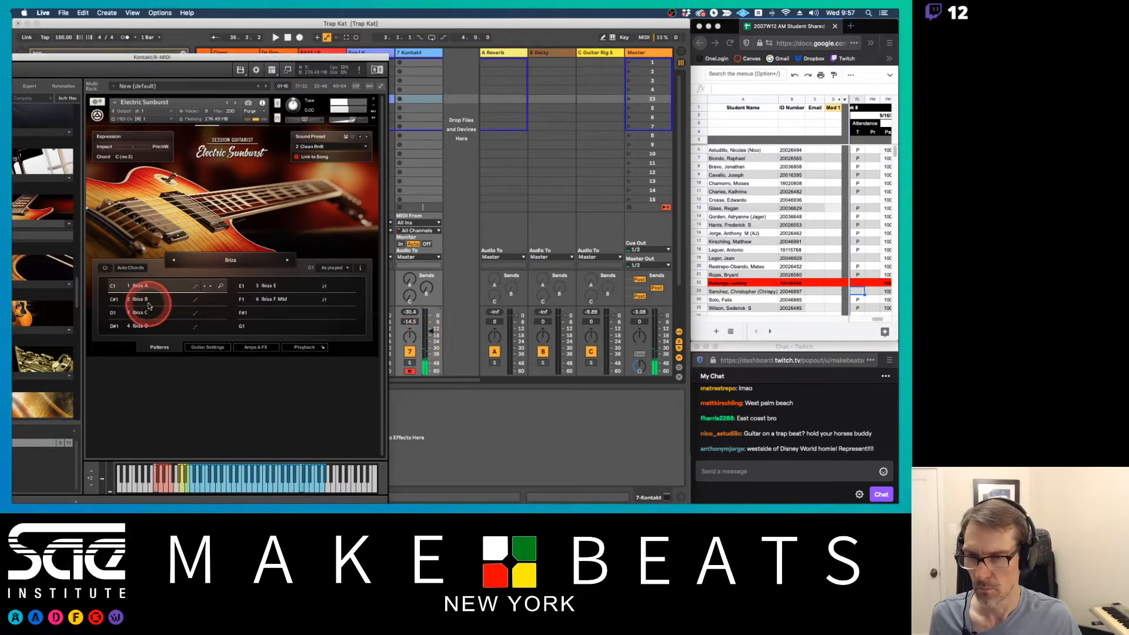
{"action": "left_click", "coordinate": [149, 305]}
{"action": "left_click", "coordinate": [142, 312]}
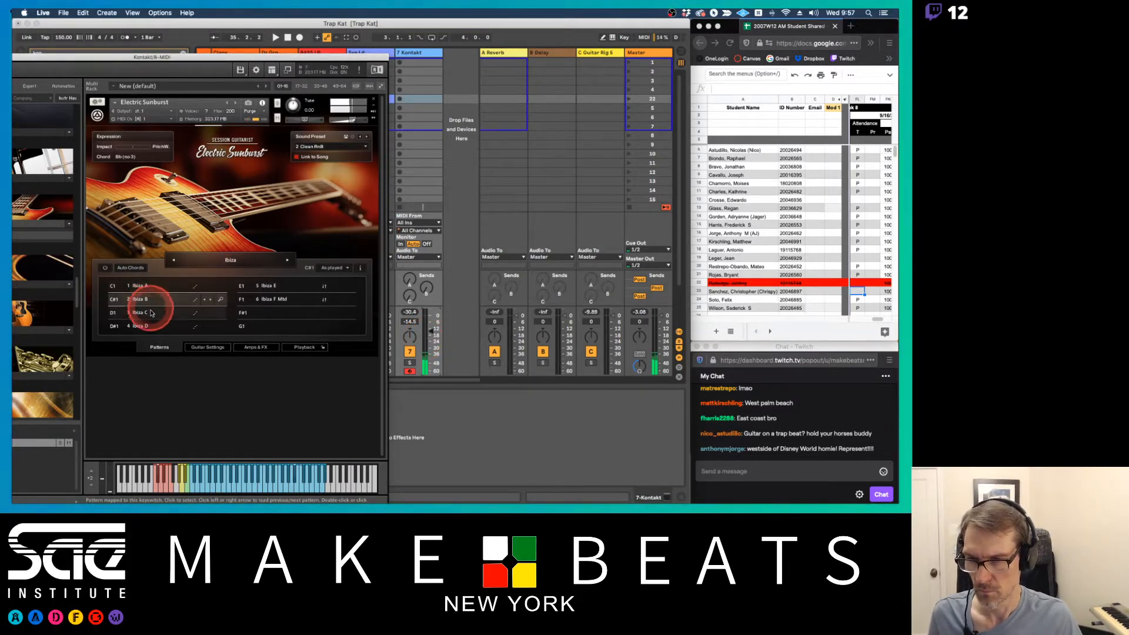
{"action": "left_click", "coordinate": [267, 288]}
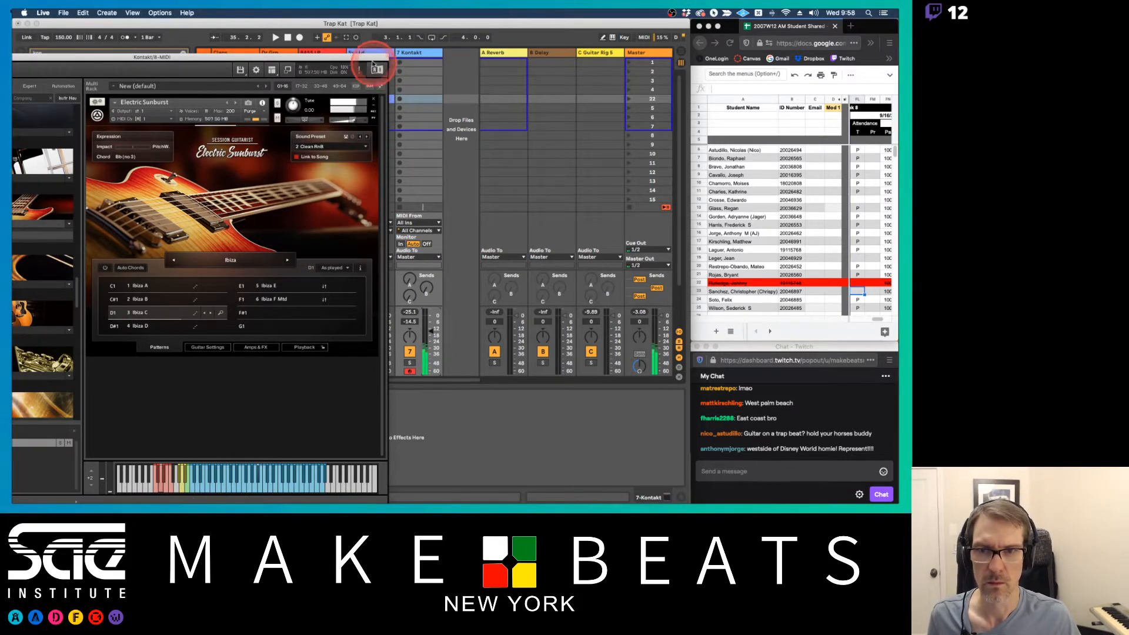
{"action": "left_click", "coordinate": [377, 70]}
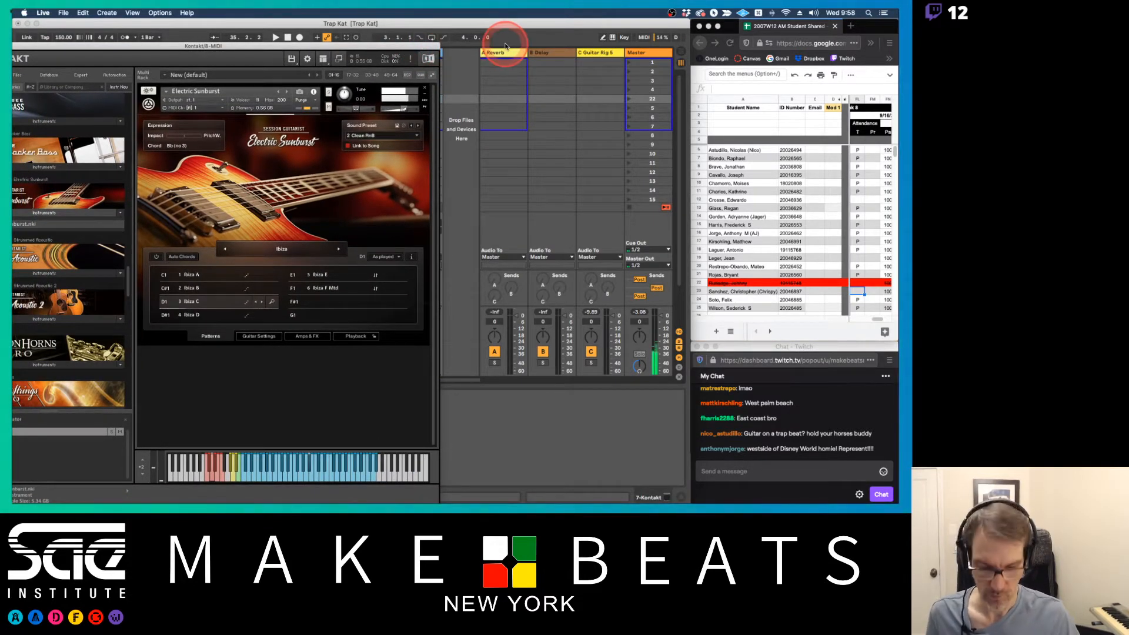
With the session playing, set the Kontakt track's volume to -7.5 dB and record a guitar clip in scene 22
{"action": "key", "text": "space"}
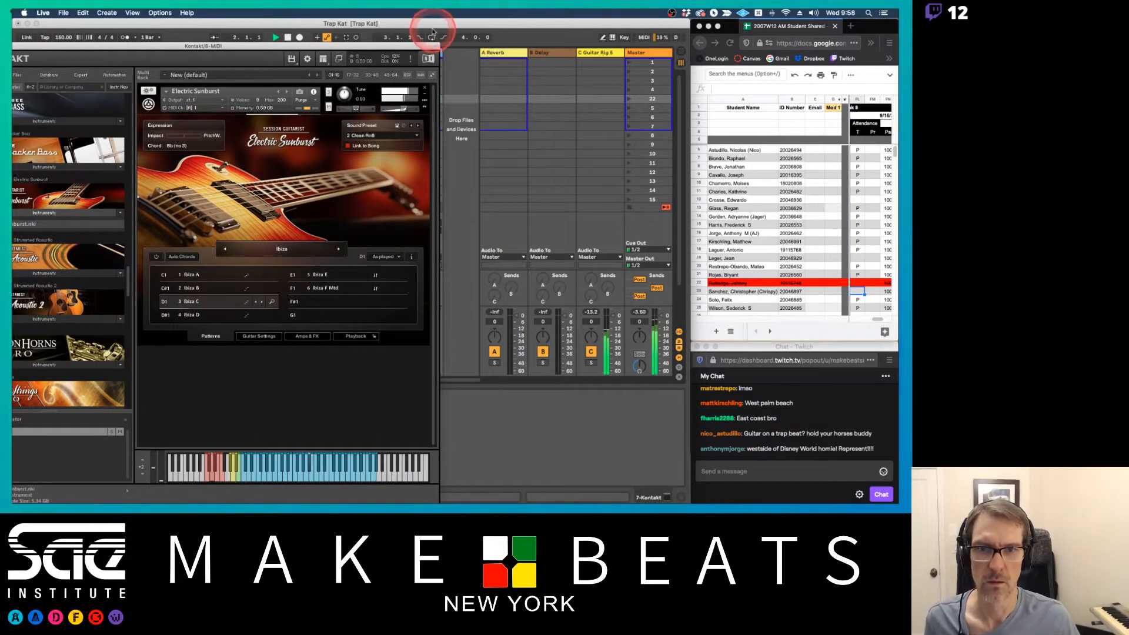
{"action": "left_click_drag", "start_coordinate": [425, 45], "coordinate": [327, 46]}
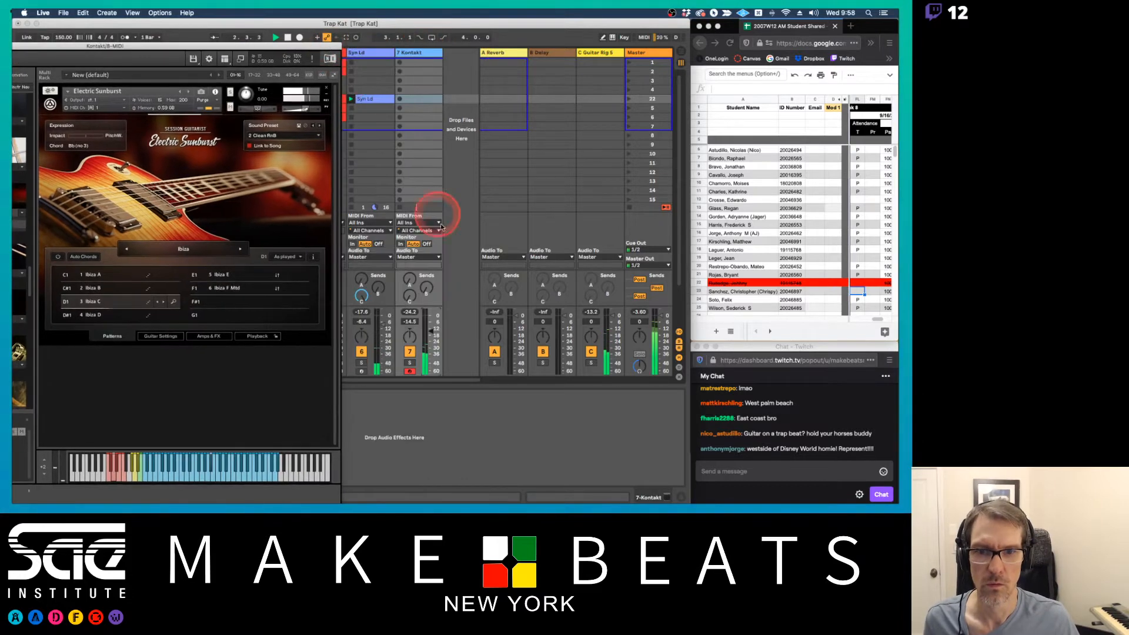
{"action": "left_click", "coordinate": [429, 327]}
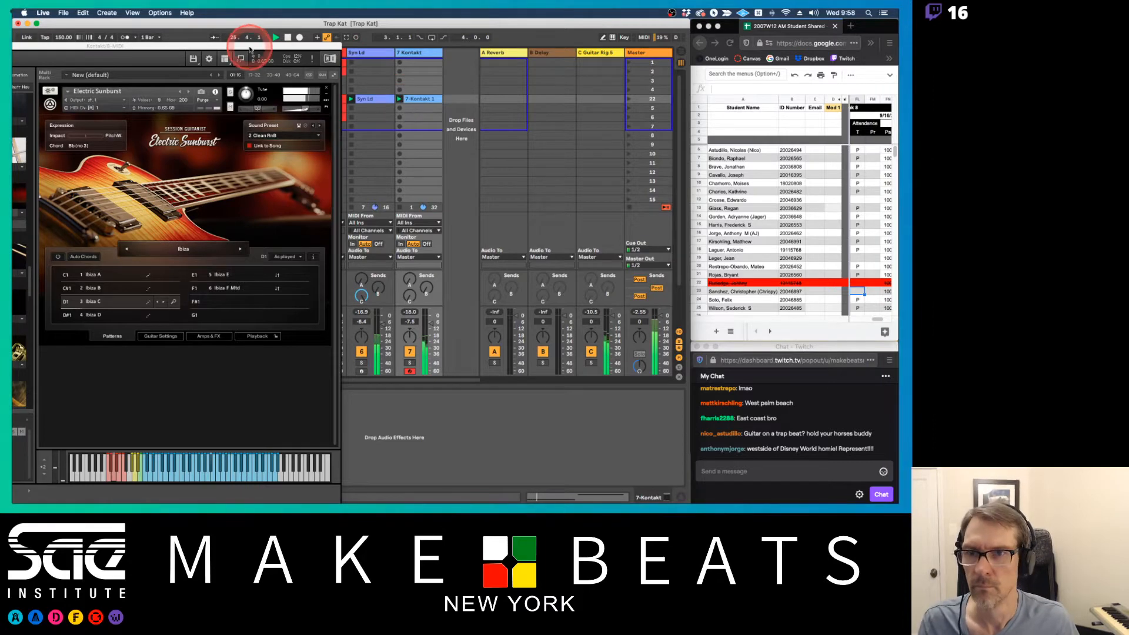
Try the Ibiza D pattern against the playing beat and switch back to Ibiza C
{"action": "left_click_drag", "start_coordinate": [250, 45], "coordinate": [474, 36]}
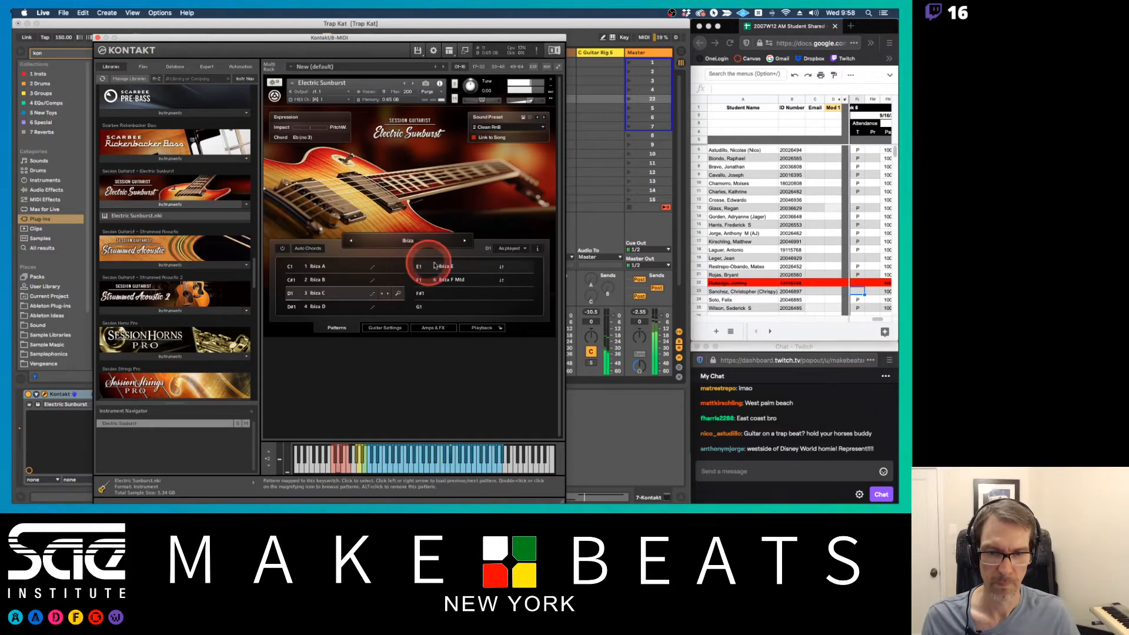
{"action": "left_click", "coordinate": [340, 310]}
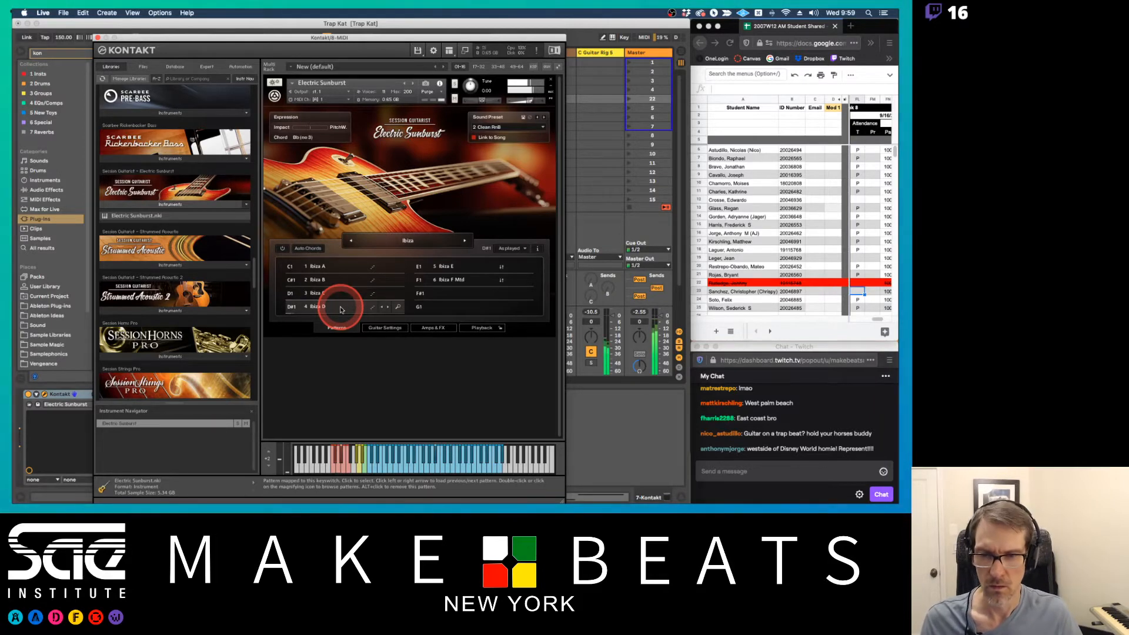
{"action": "mouse_move", "coordinate": [398, 35]}
{"action": "left_mouse_down"}
{"action": "mouse_move", "coordinate": [298, 26]}
{"action": "mouse_move", "coordinate": [302, 39]}
{"action": "mouse_move", "coordinate": [394, 26]}
{"action": "left_mouse_up"}
{"action": "left_click", "coordinate": [394, 257]}
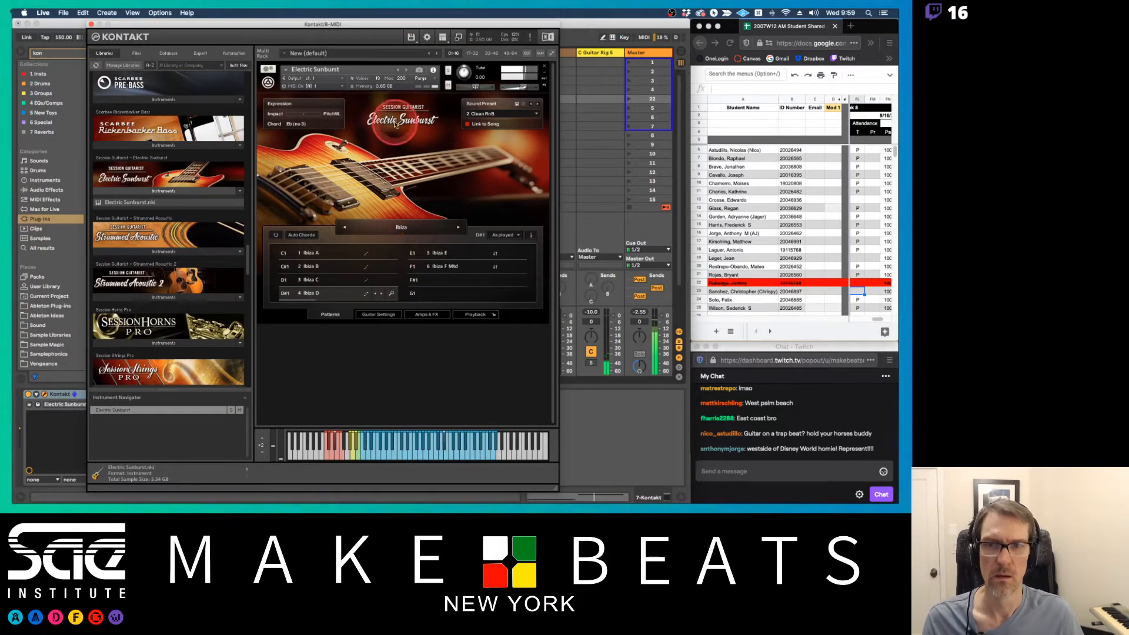
{"action": "left_click_drag", "start_coordinate": [390, 20], "coordinate": [699, 34]}
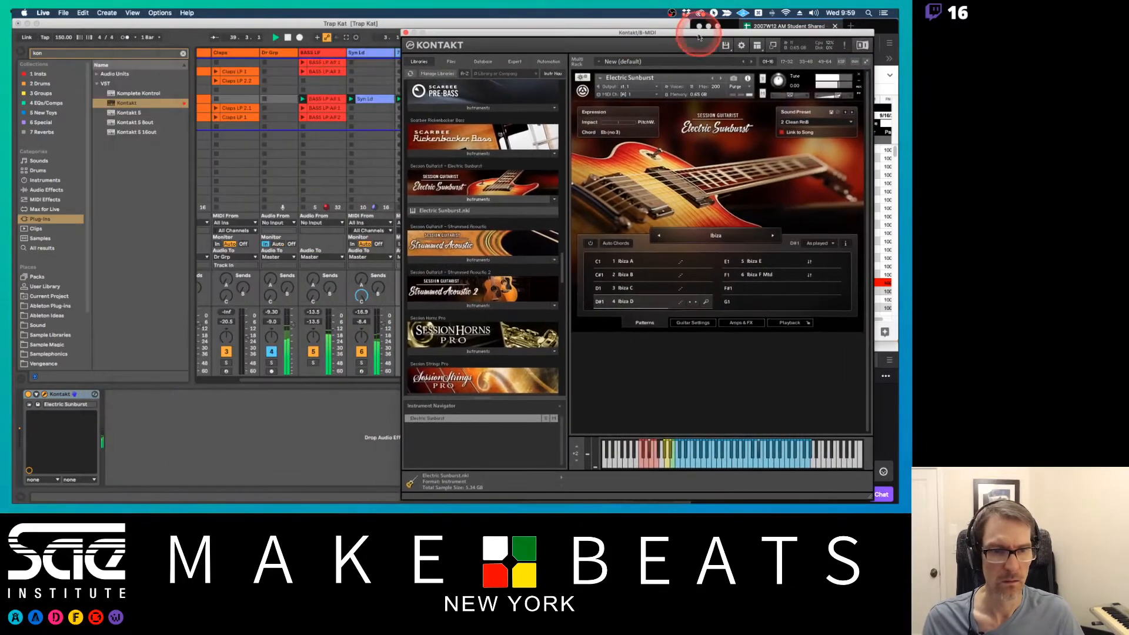
{"action": "left_click", "coordinate": [657, 288]}
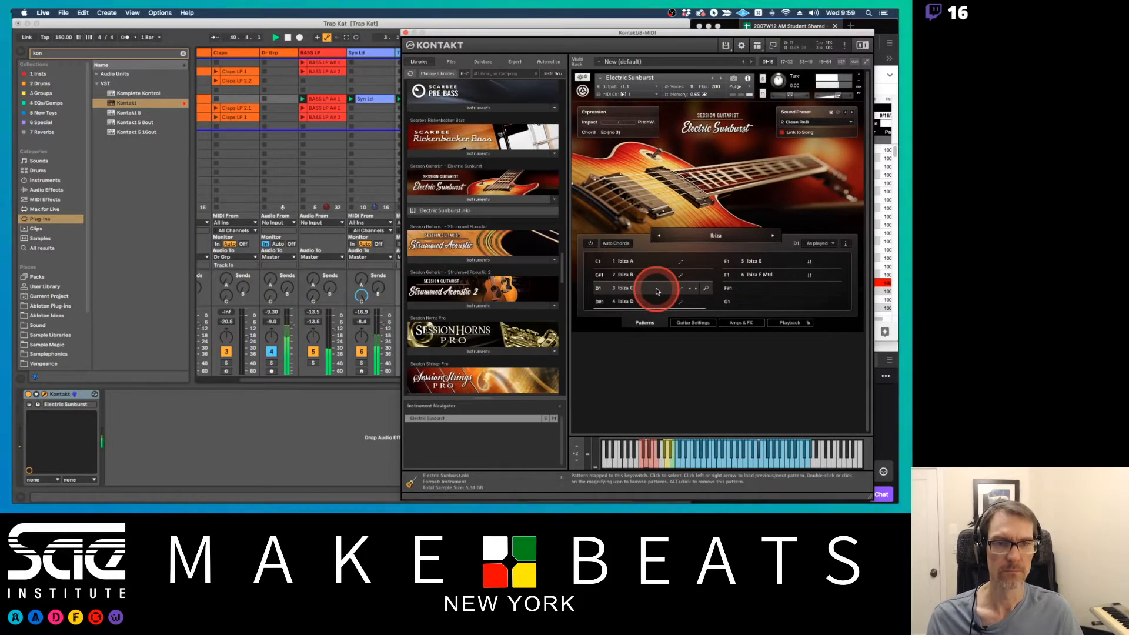
Lower the Syn Ld track's volume to -17.0 dB with the browser hidden, and close the Kontakt window
{"action": "left_click_drag", "start_coordinate": [595, 32], "coordinate": [564, 250]}
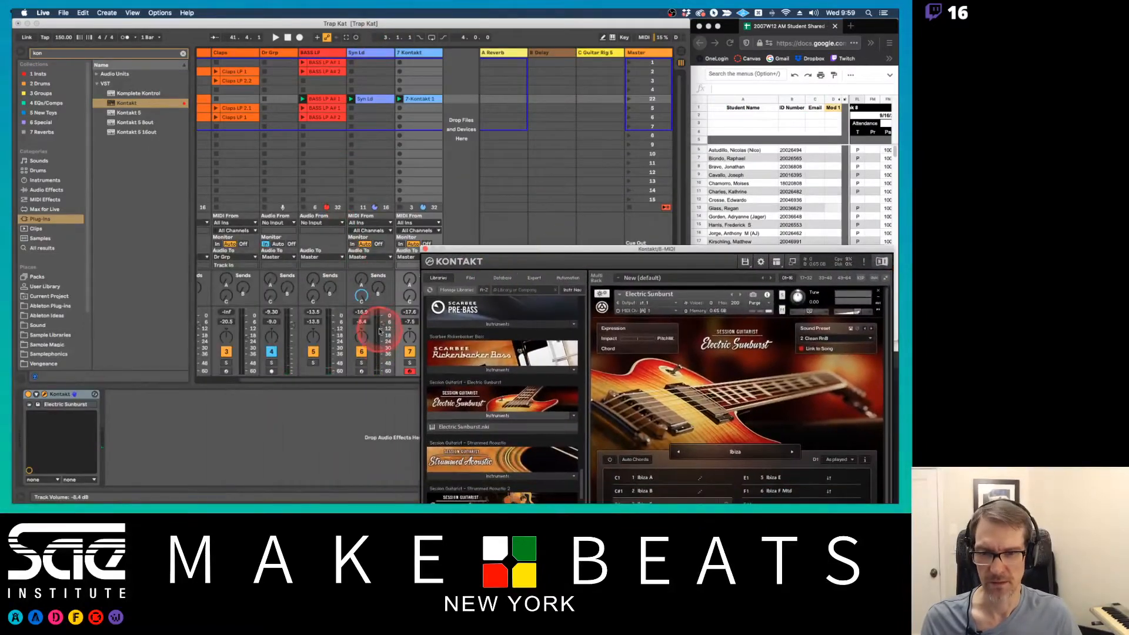
{"action": "left_click_drag", "start_coordinate": [383, 325], "coordinate": [383, 330]}
{"action": "key", "text": "alt+super+b"}
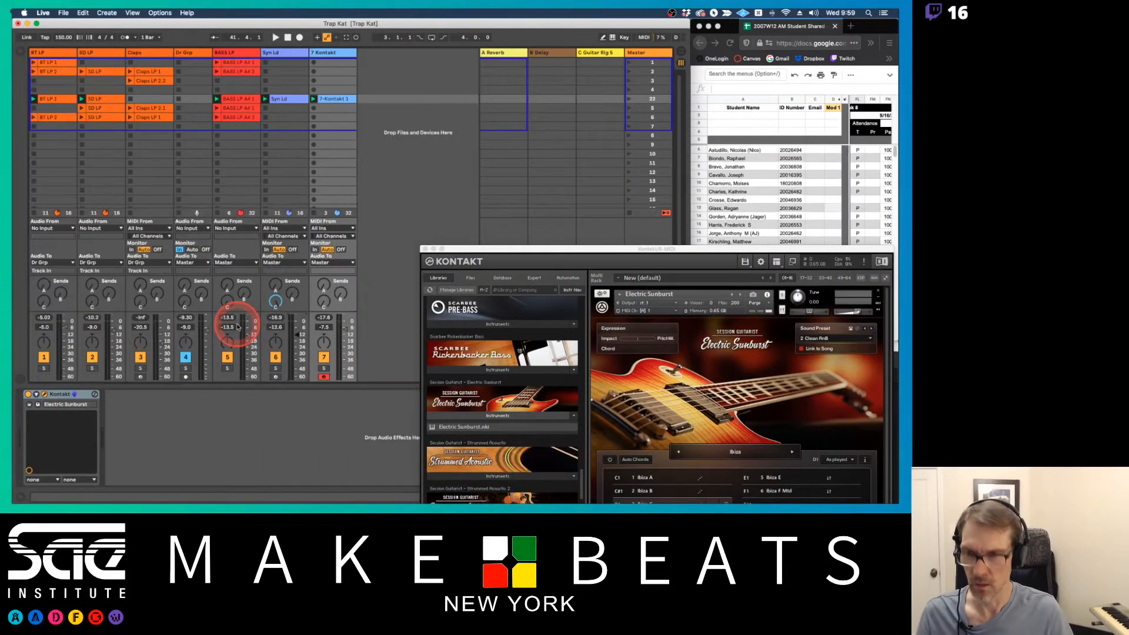
{"action": "left_click_drag", "start_coordinate": [293, 333], "coordinate": [295, 342]}
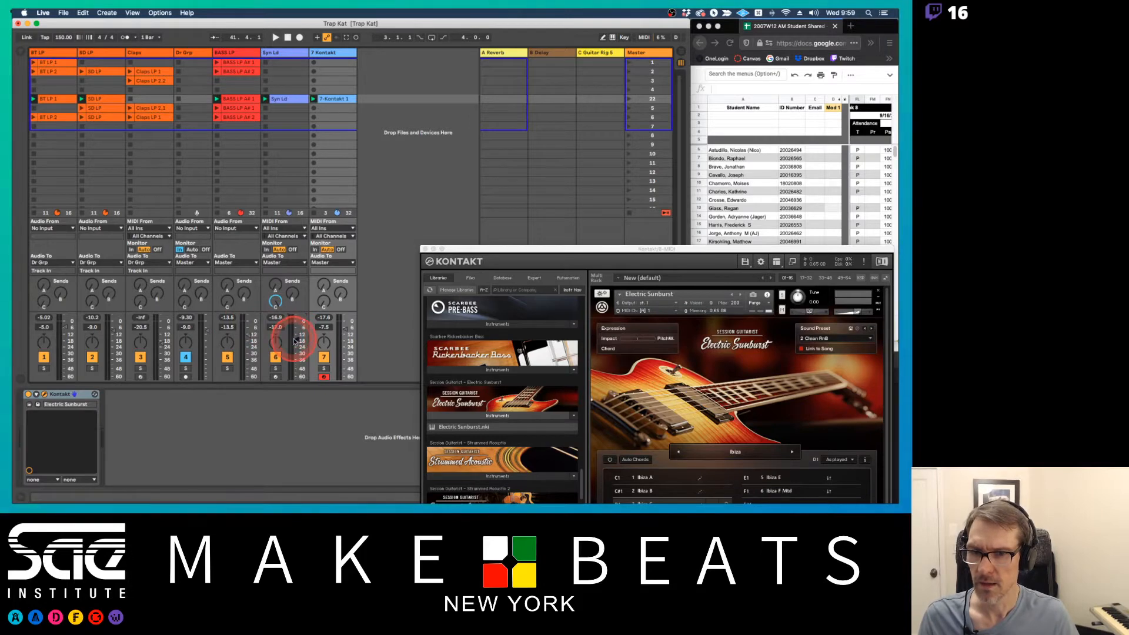
{"action": "left_click", "coordinate": [425, 249]}
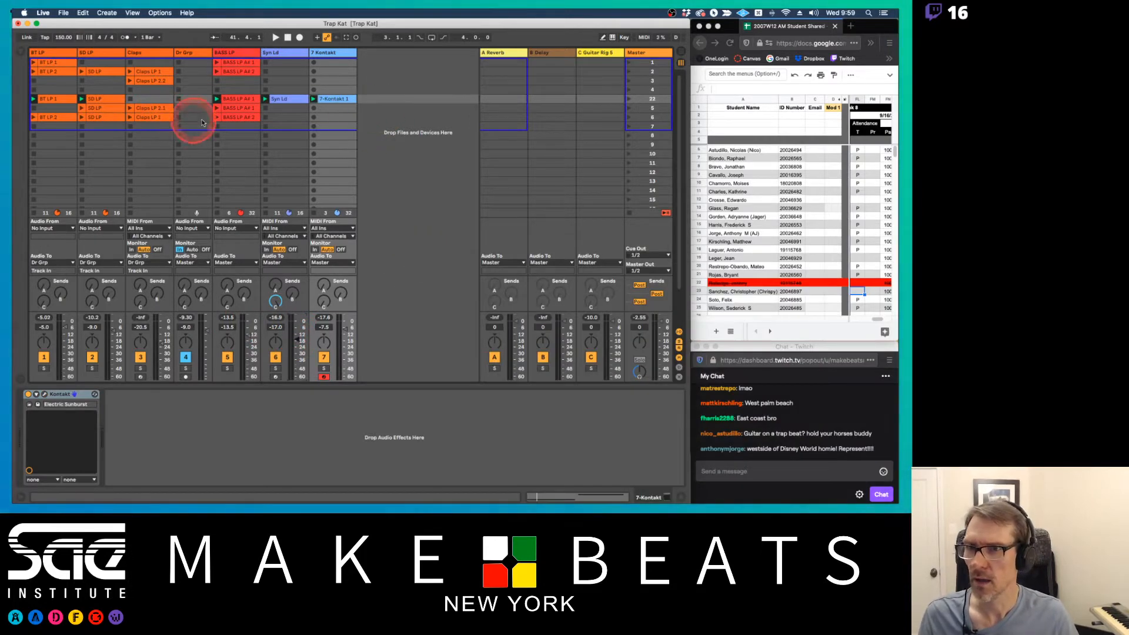
Rename scene 22 and the two scenes below it as Dr Lp 1, Break and Dr Lp 2
{"action": "left_click", "coordinate": [653, 100]}
{"action": "key", "text": "super+r"}
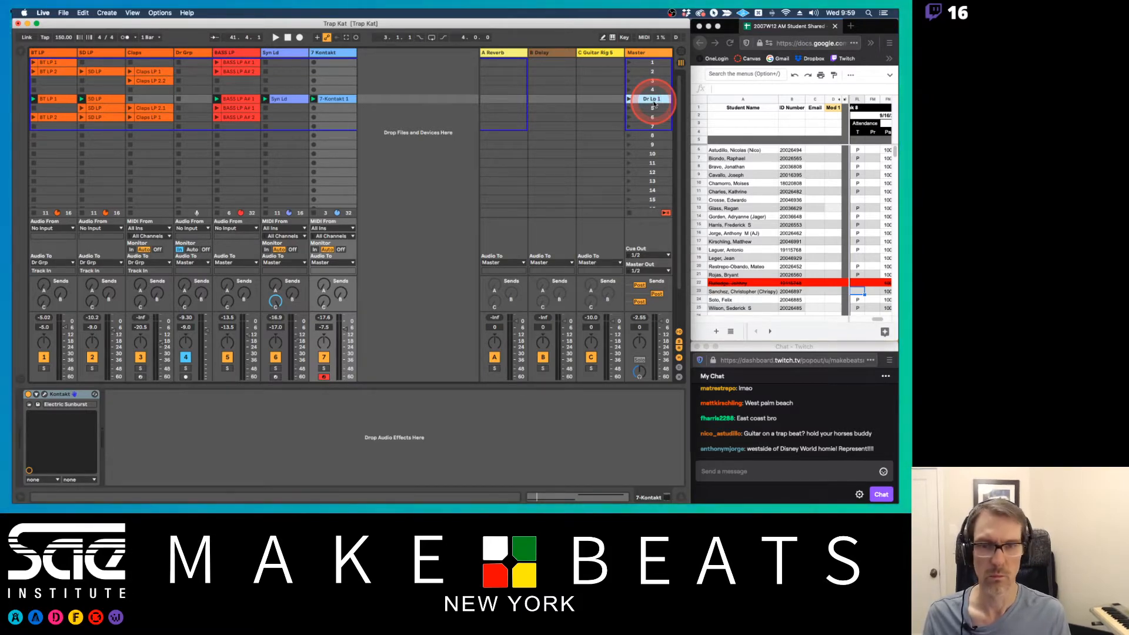
{"action": "left_click", "coordinate": [651, 109]}
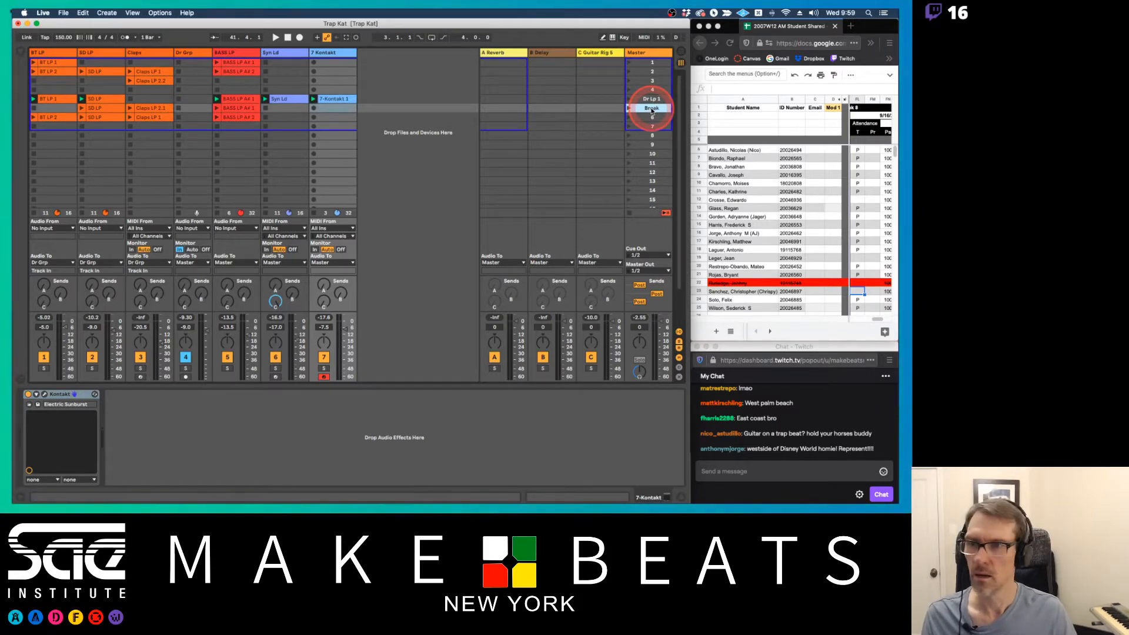
{"action": "left_click", "coordinate": [652, 118]}
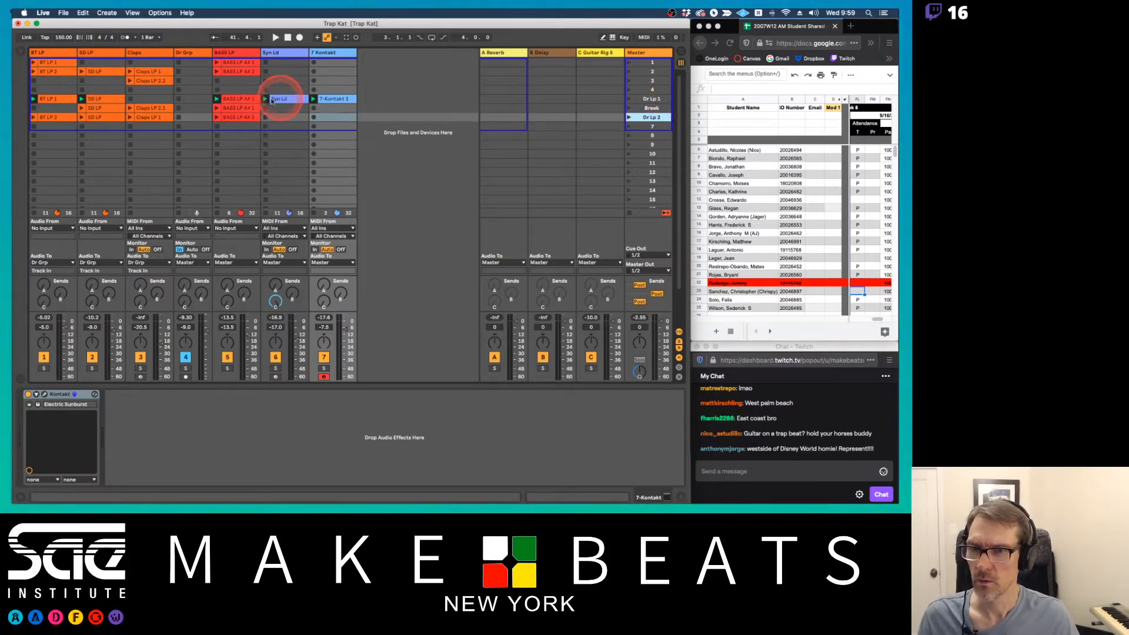
Duplicate the Dr Lp 1 scene and delete the Syn Ld and Kontakt clips from the upper copy
{"action": "left_click", "coordinate": [654, 99]}
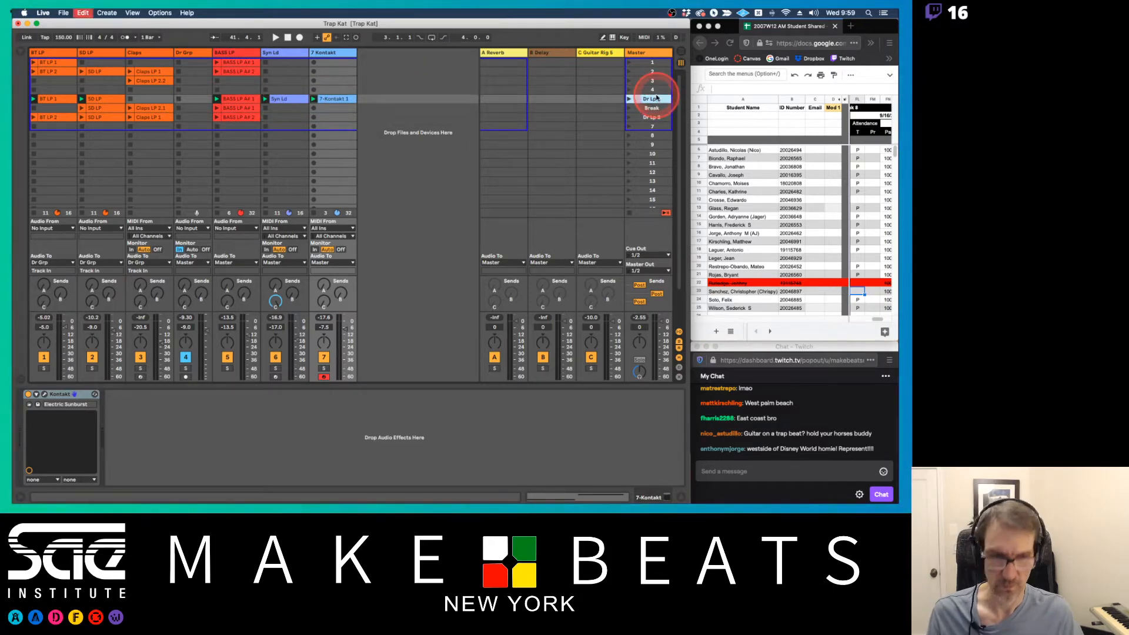
{"action": "key", "text": "super+d"}
{"action": "left_click", "coordinate": [303, 102]}
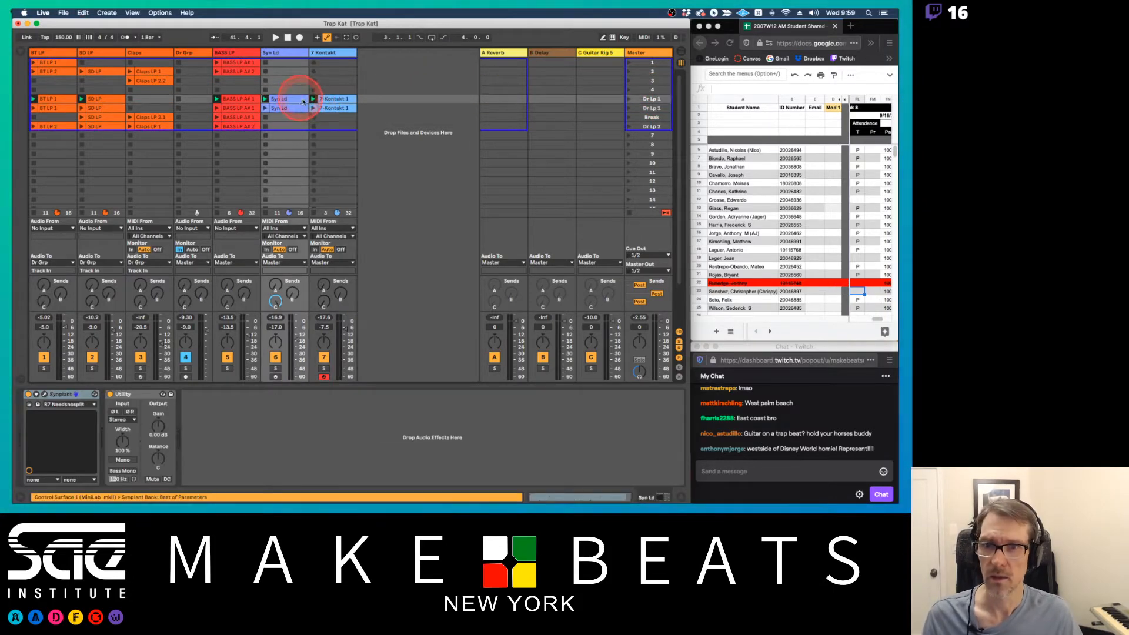
{"action": "left_click", "coordinate": [328, 103], "text": "shift"}
{"action": "key", "text": "Delete"}
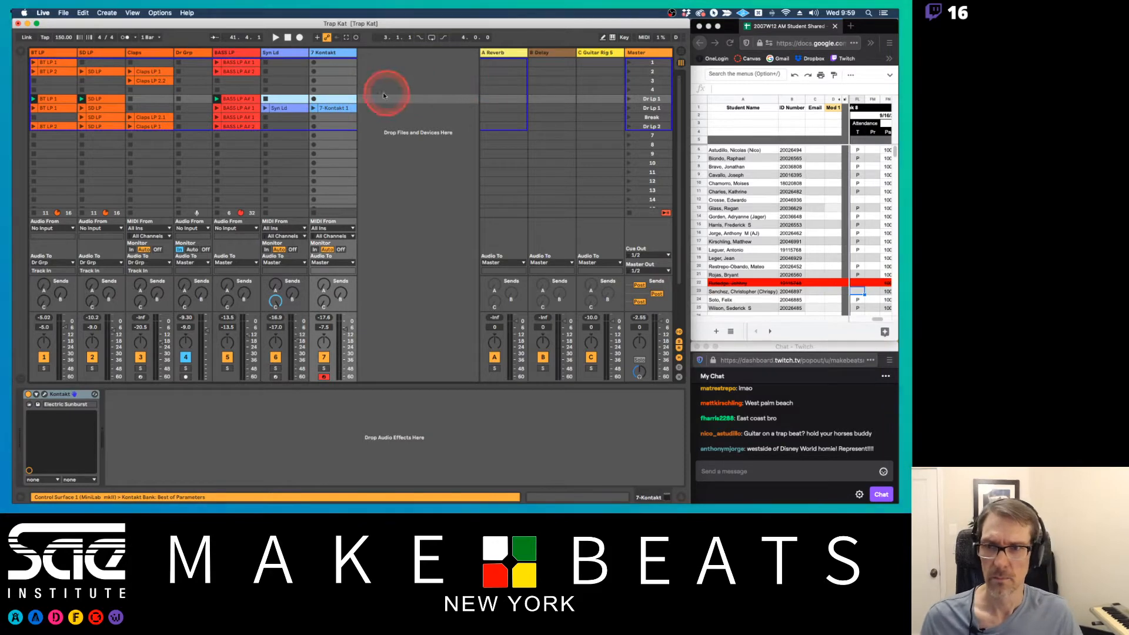
Play the stripped-down scene and compare it with the BASS LP track muted and unmuted
{"action": "key", "text": "space"}
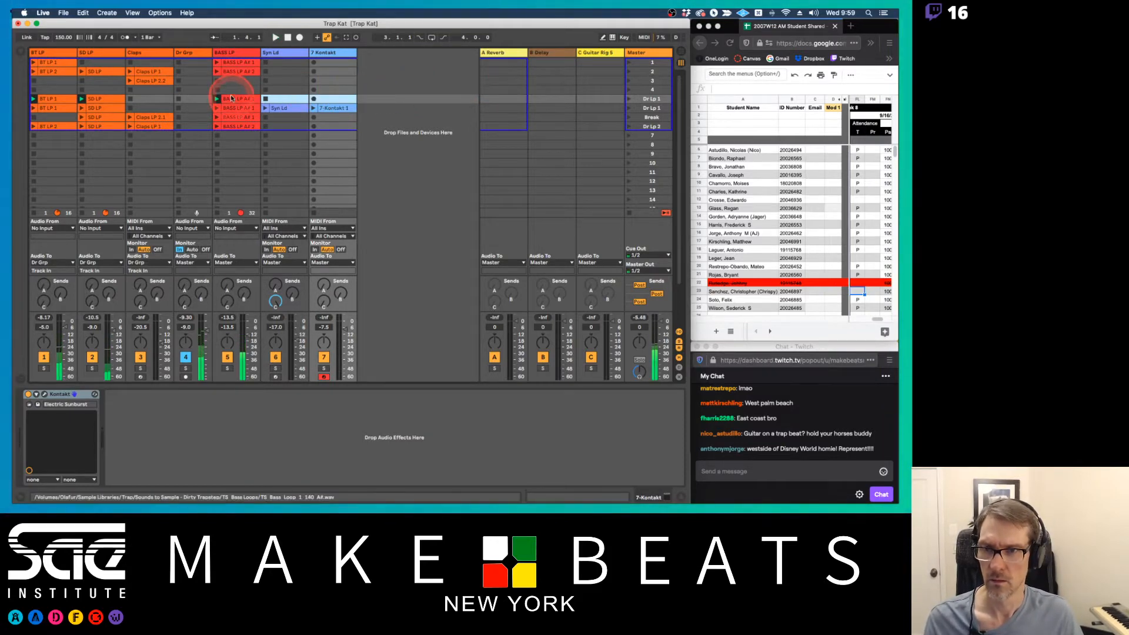
{"action": "left_click", "coordinate": [228, 357]}
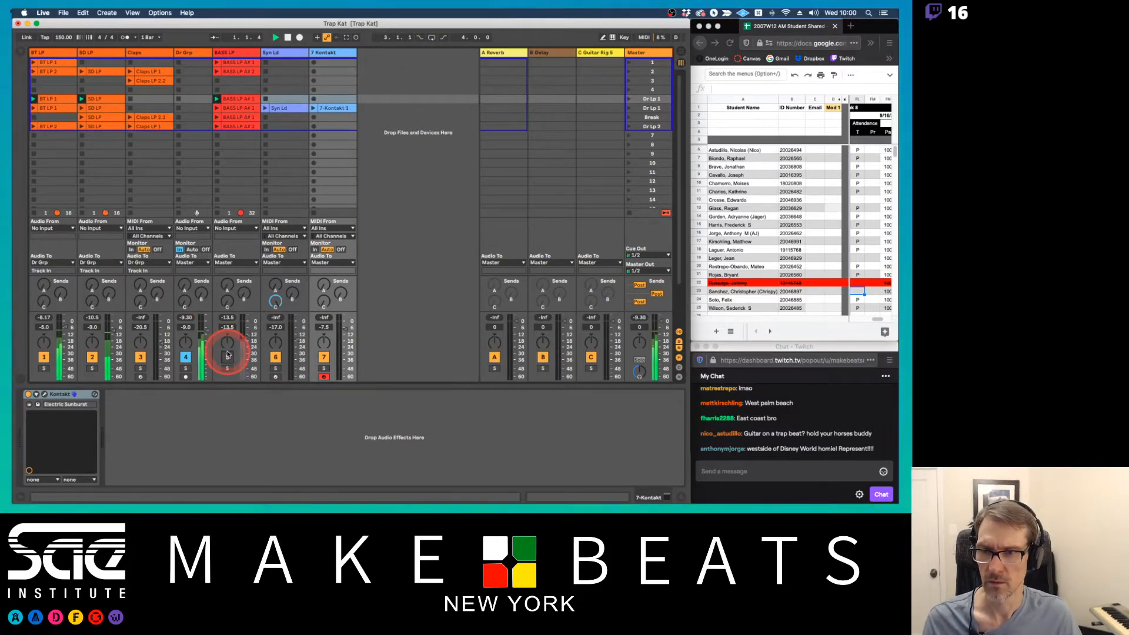
{"action": "left_click", "coordinate": [227, 356]}
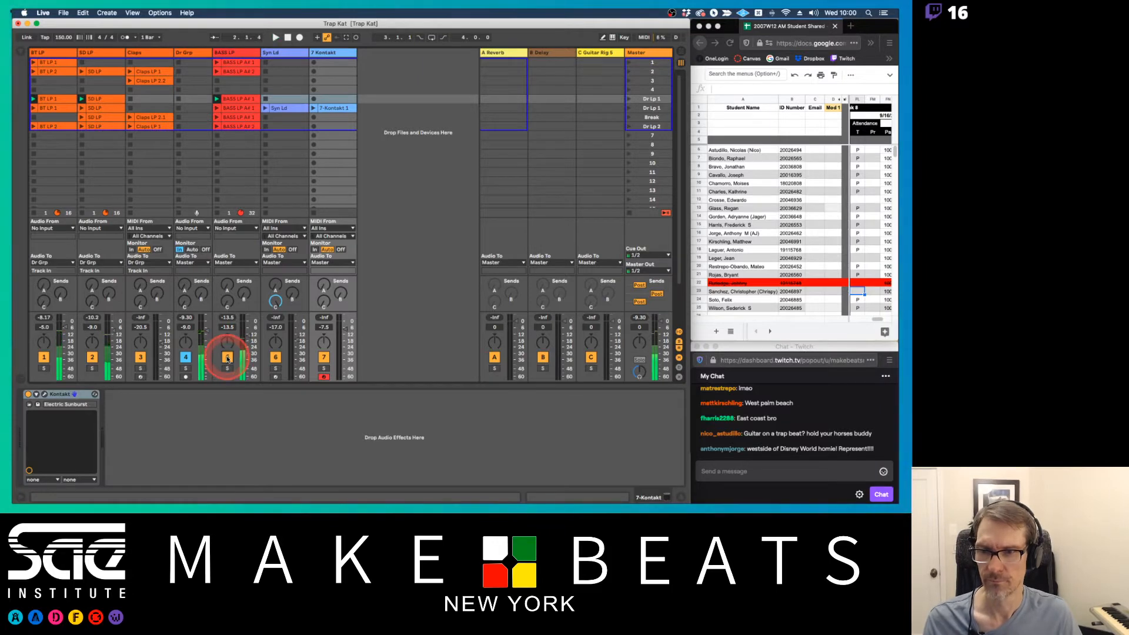
Rename the upper Dr Lp 1 scene as Intro and restart playback
{"action": "left_click", "coordinate": [624, 108]}
{"action": "left_click", "coordinate": [657, 99]}
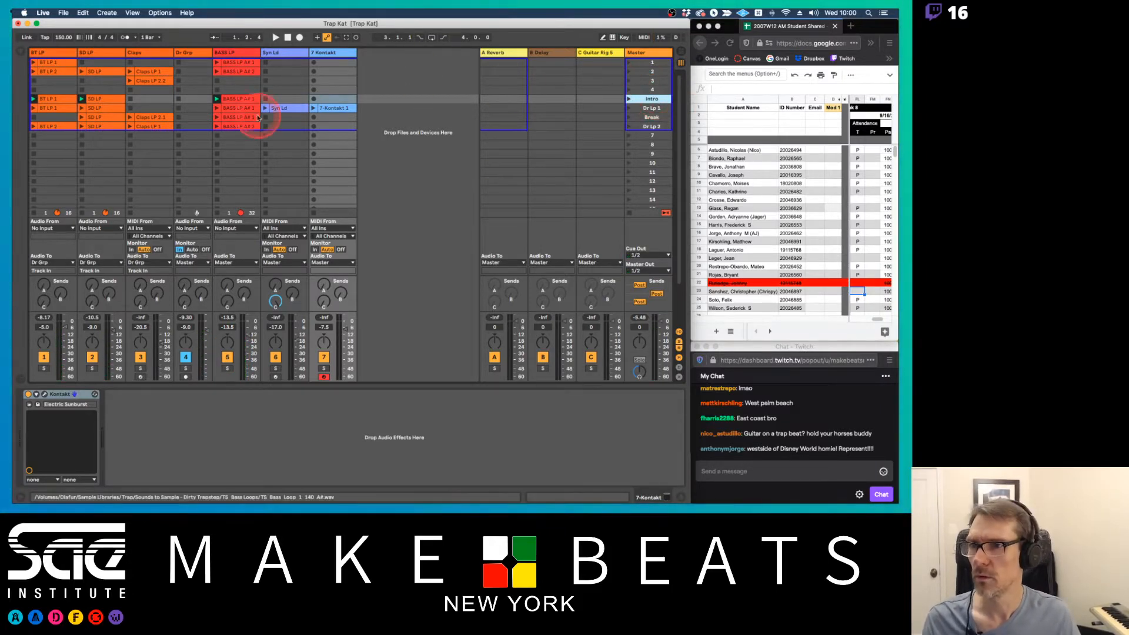
{"action": "key", "text": "space"}
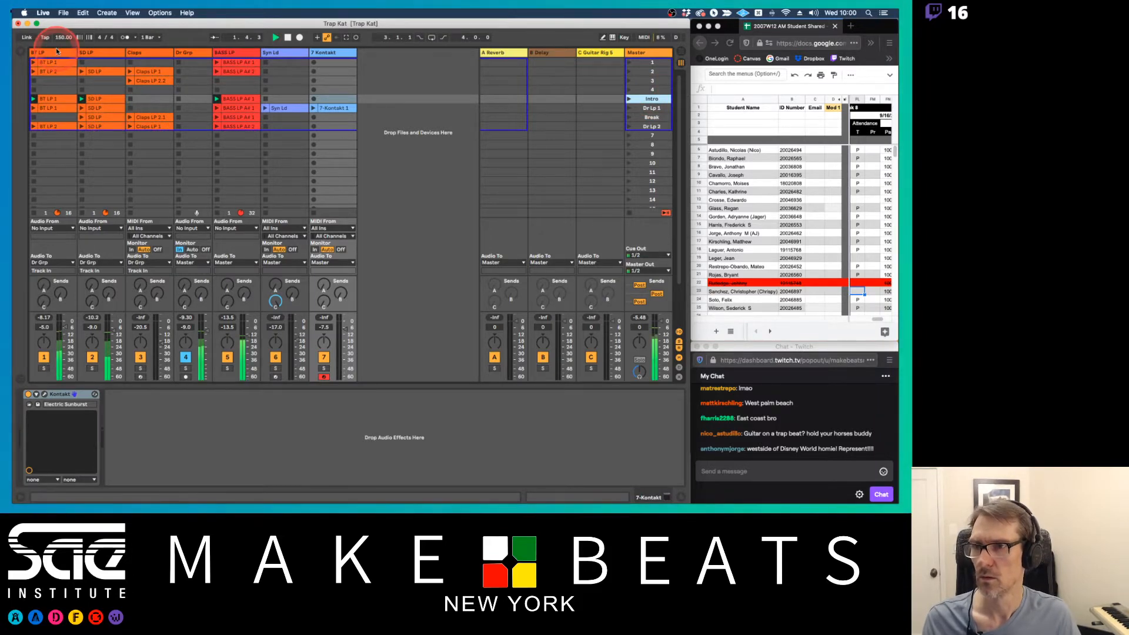
Add Auto Filter from the EQs/Comps collection to the BT LP track and lower its cutoff to about 2.8 kHz during playback
{"action": "left_click", "coordinate": [53, 51]}
{"action": "left_click", "coordinate": [24, 52]}
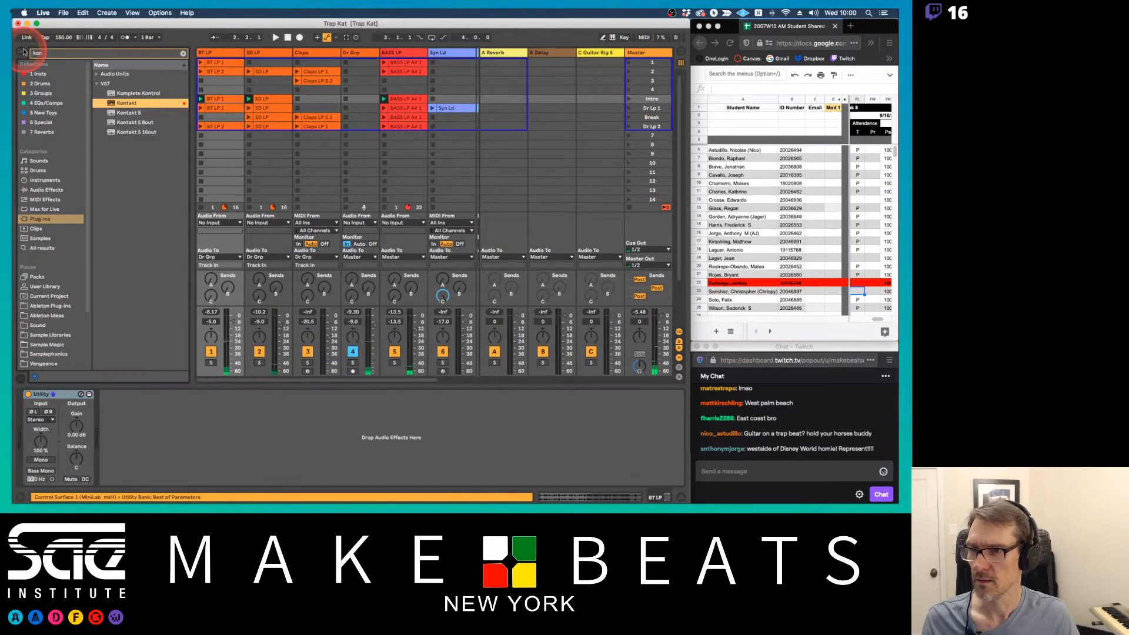
{"action": "left_click", "coordinate": [183, 53]}
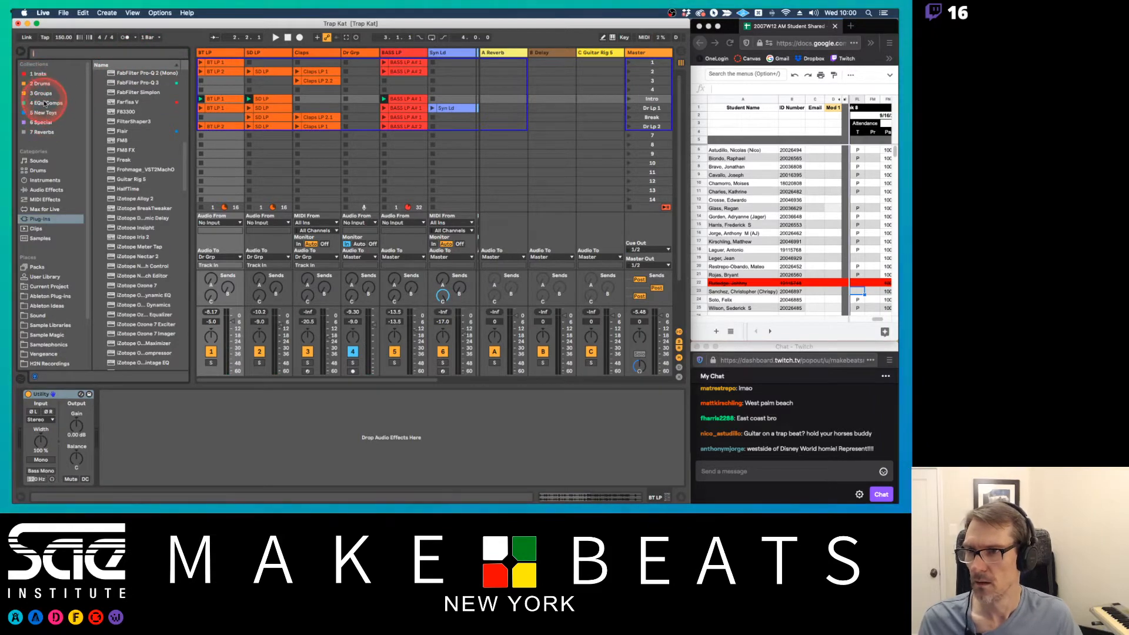
{"action": "left_click", "coordinate": [45, 103]}
{"action": "left_click_drag", "start_coordinate": [124, 73], "coordinate": [221, 54]}
{"action": "key", "text": "space"}
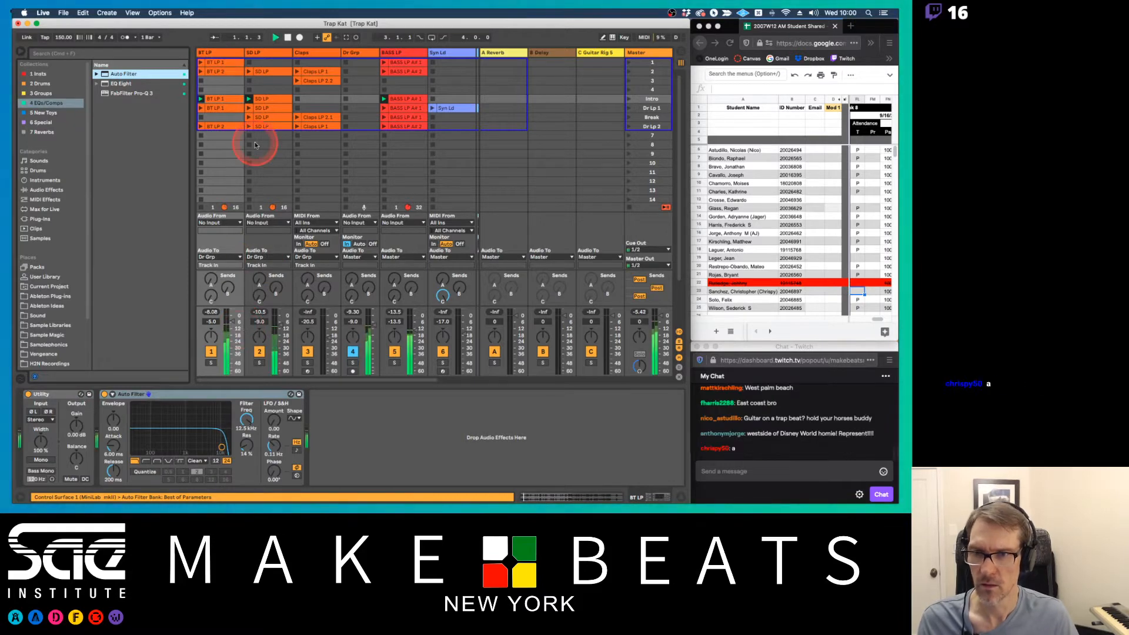
{"action": "left_click_drag", "start_coordinate": [239, 416], "coordinate": [246, 421]}
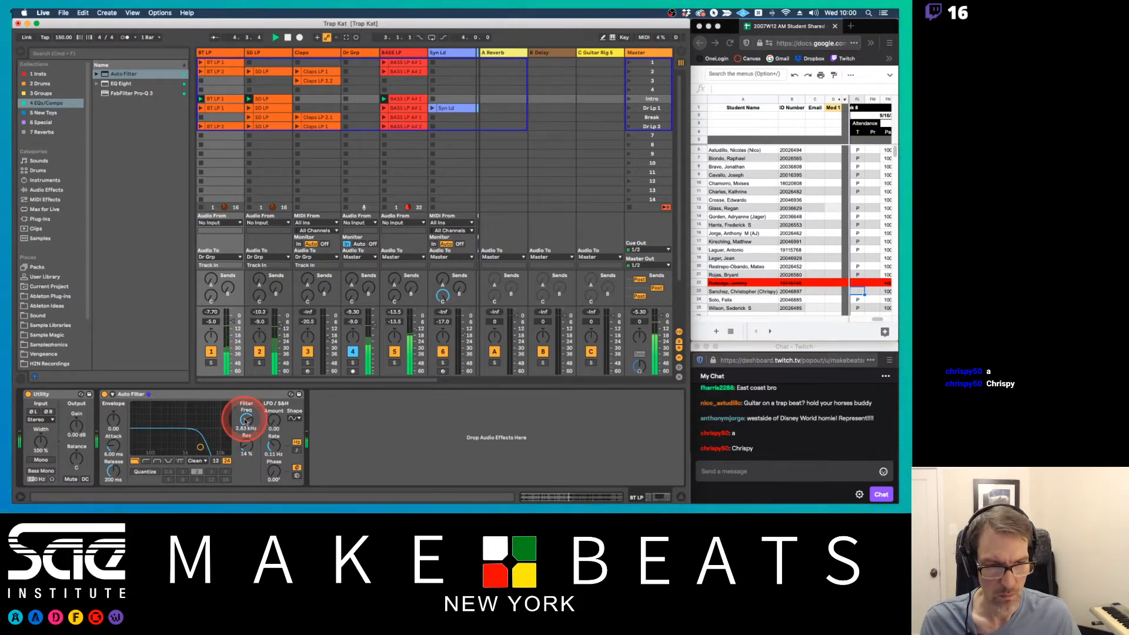
Switch to the attendance spreadsheet in Firefox and enter P for the student who just checked in on chat
{"action": "left_click", "coordinate": [859, 293]}
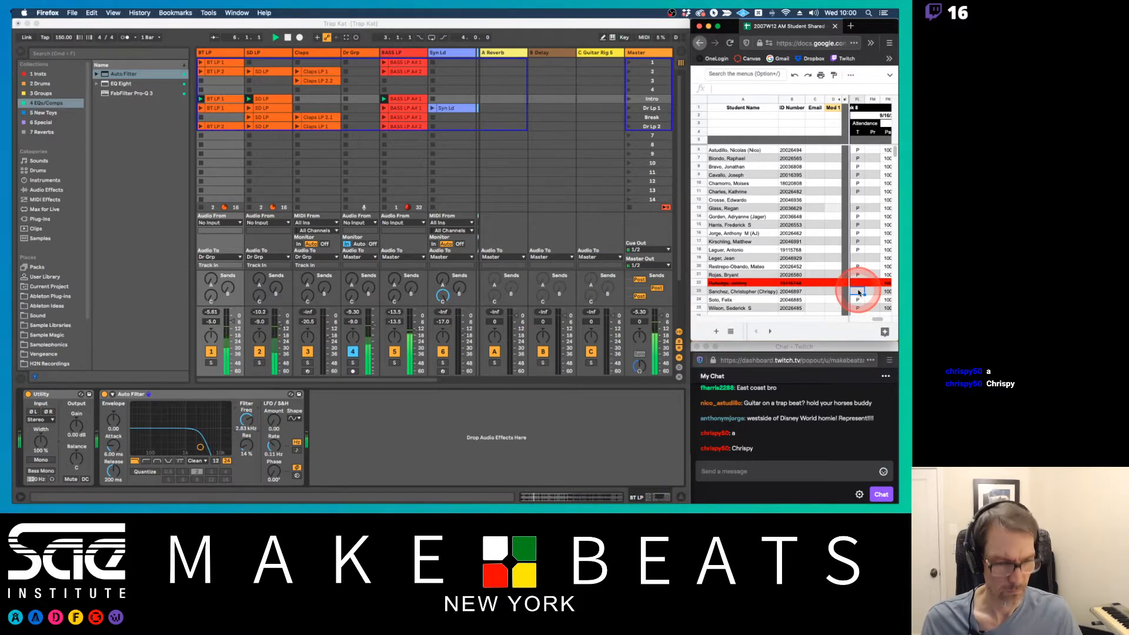
{"action": "type", "text": "P"}
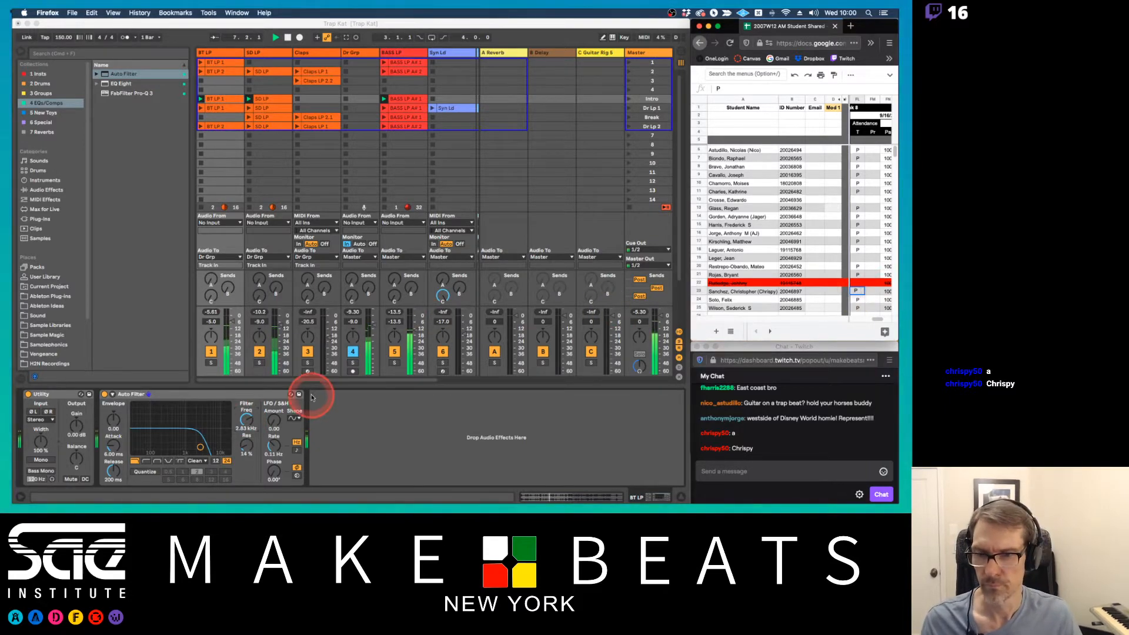
{"action": "left_click", "coordinate": [867, 292]}
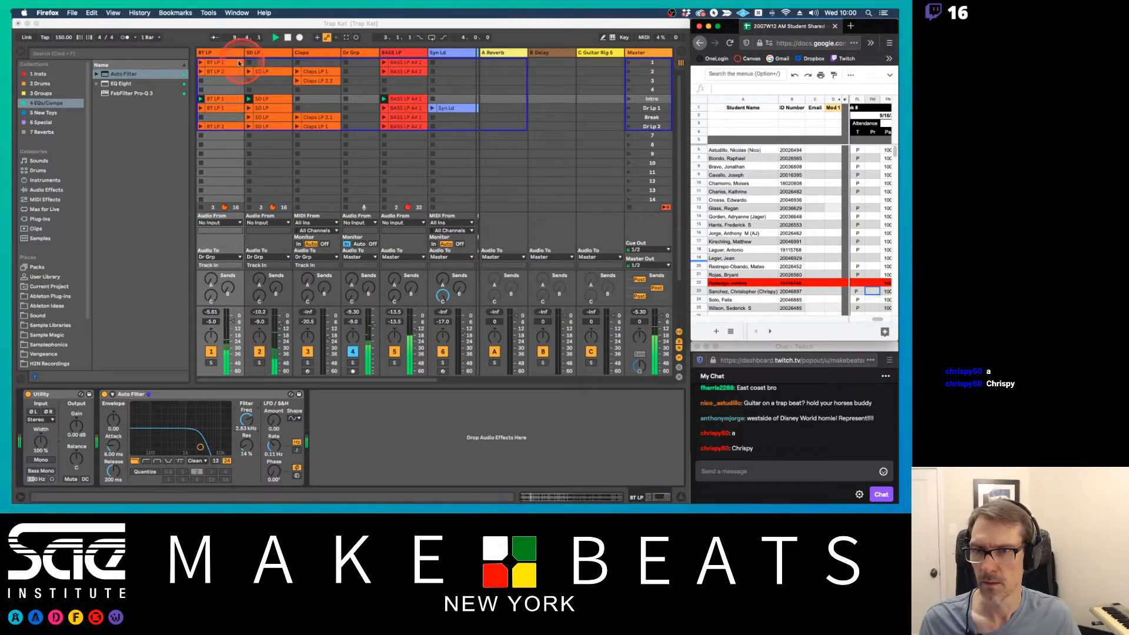
Return to Live, select BT LP's Auto Filter, and check the MiniLab mkII control surface input in the Link/MIDI preferences
{"action": "left_click", "coordinate": [232, 55]}
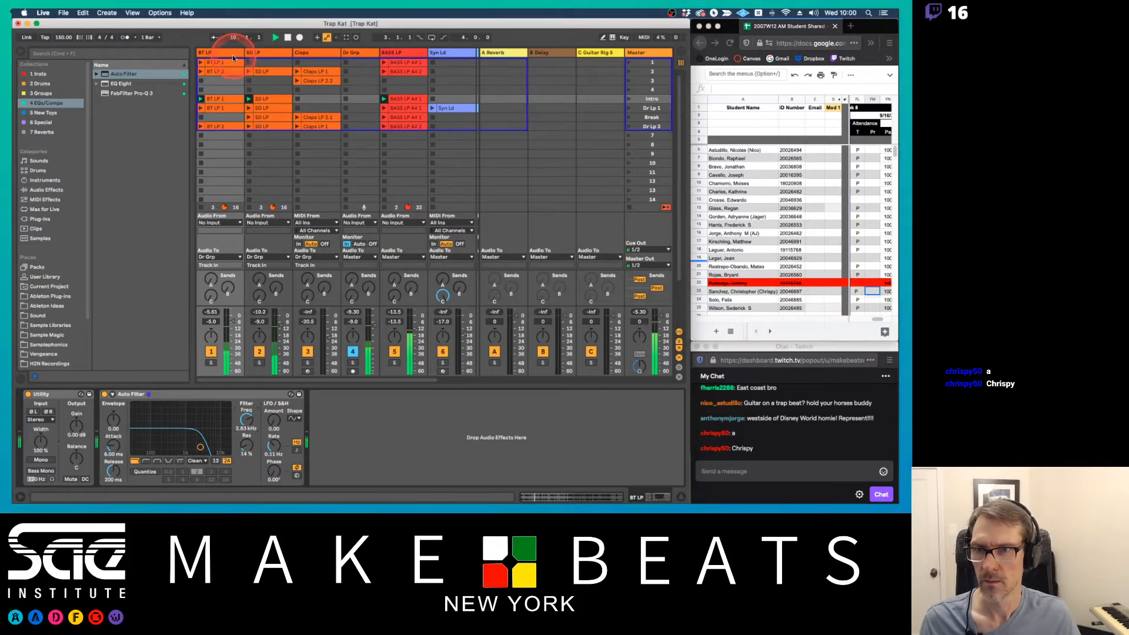
{"action": "left_click", "coordinate": [221, 395]}
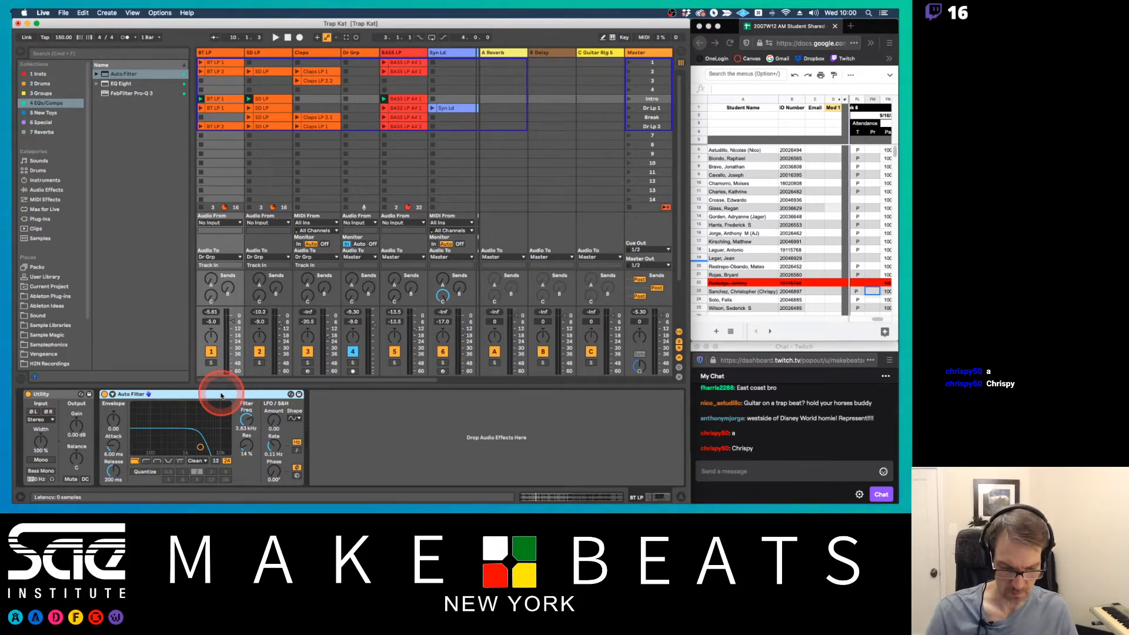
{"action": "key", "text": "super+comma"}
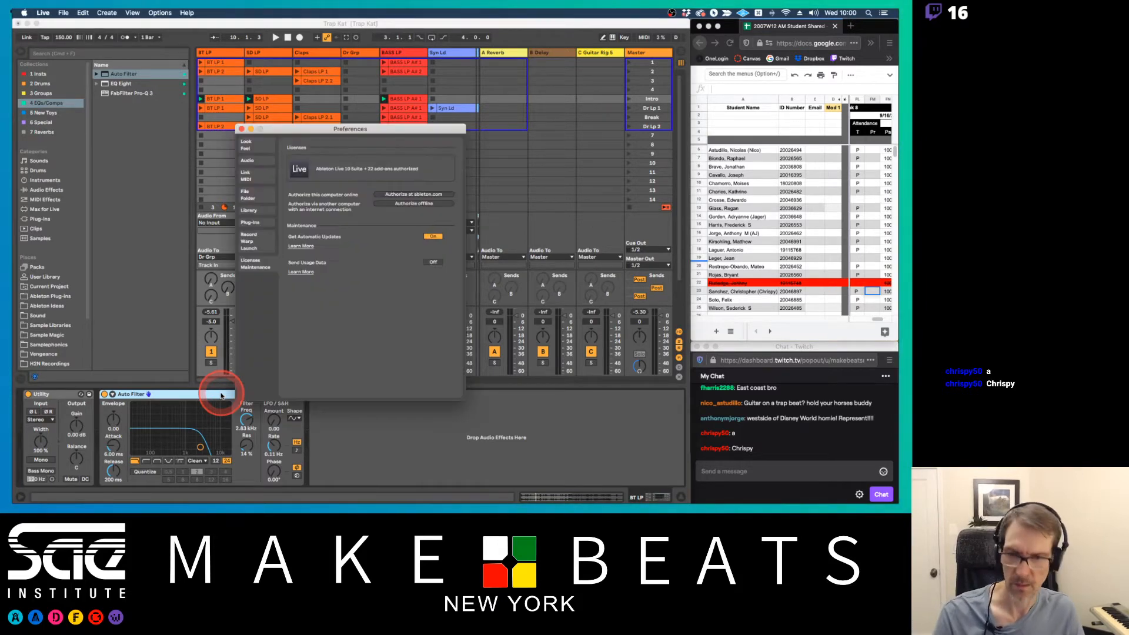
{"action": "left_click", "coordinate": [256, 163]}
{"action": "left_click", "coordinate": [258, 174]}
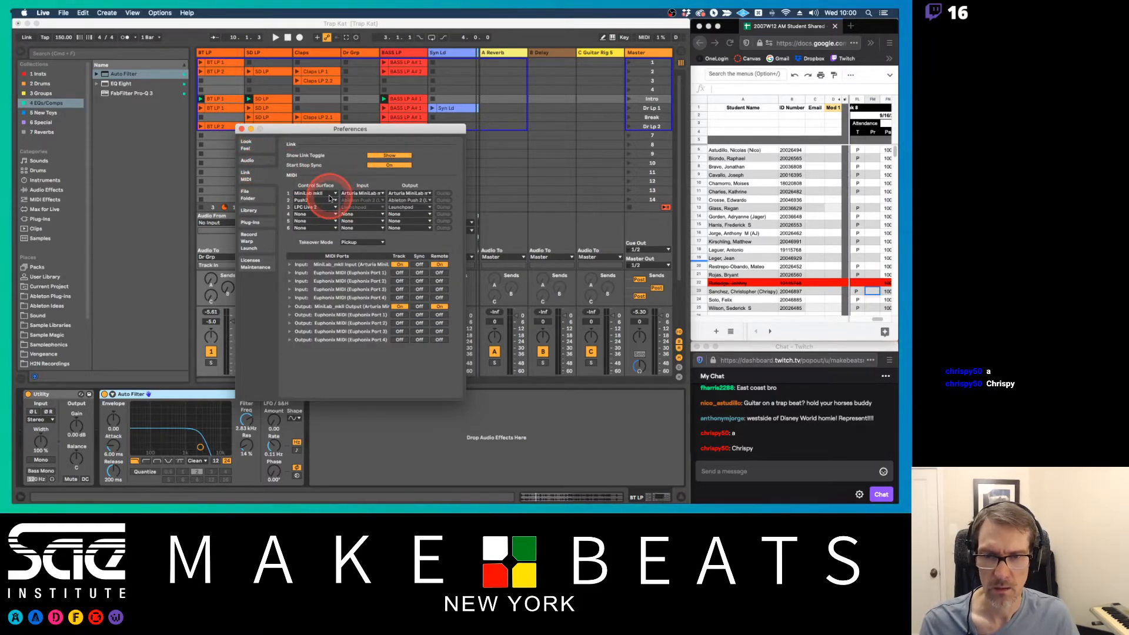
{"action": "left_click", "coordinate": [374, 193]}
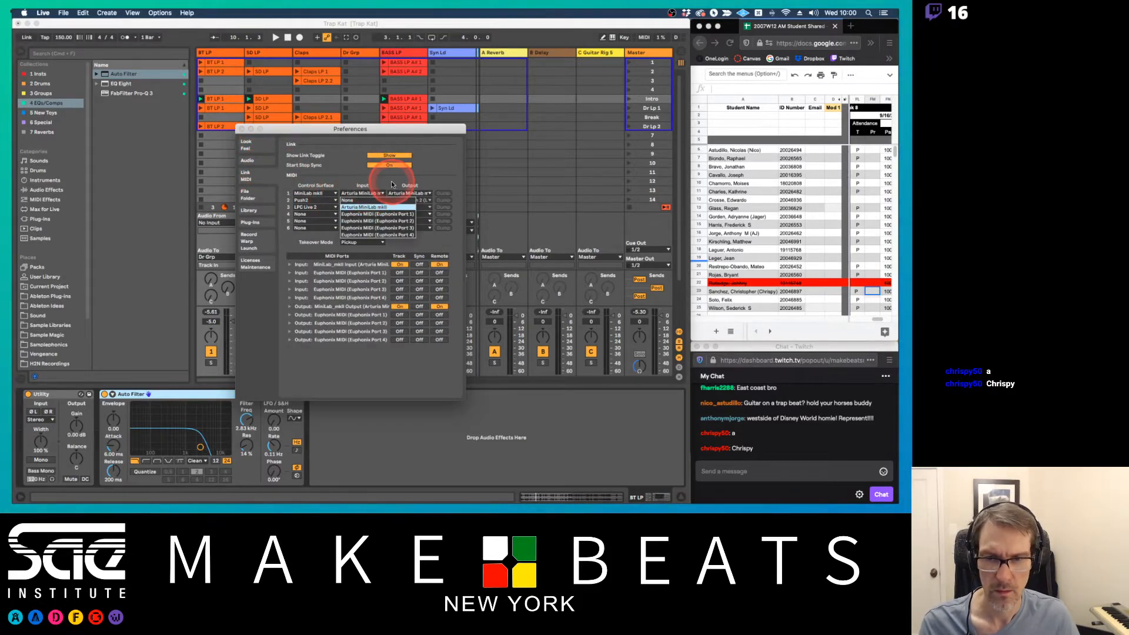
{"action": "left_click", "coordinate": [393, 184]}
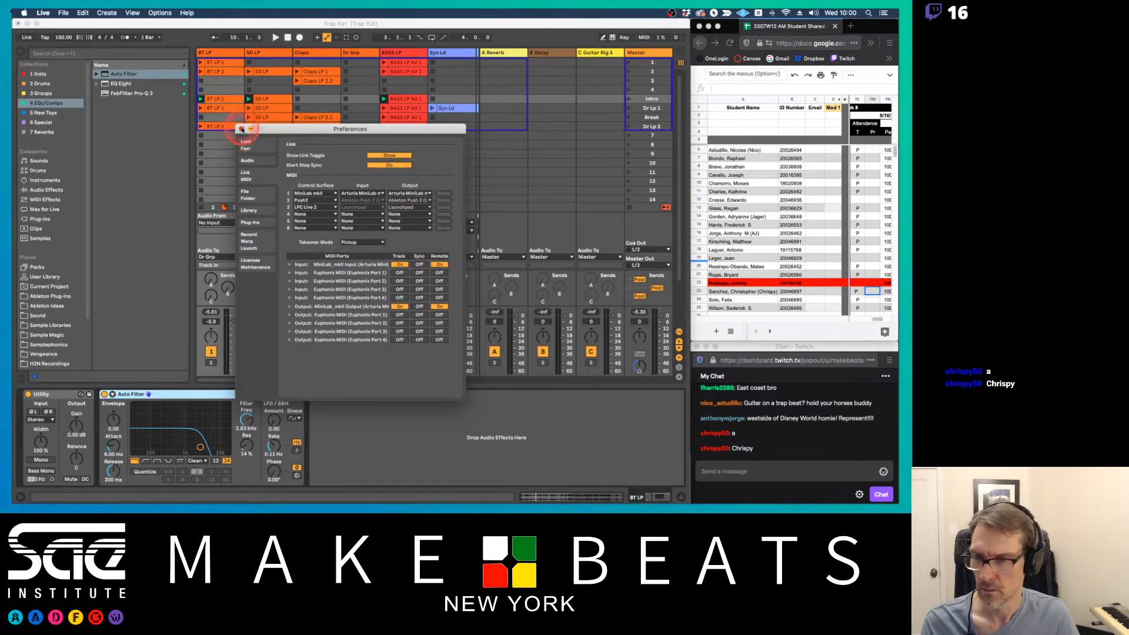
{"action": "left_click", "coordinate": [242, 128]}
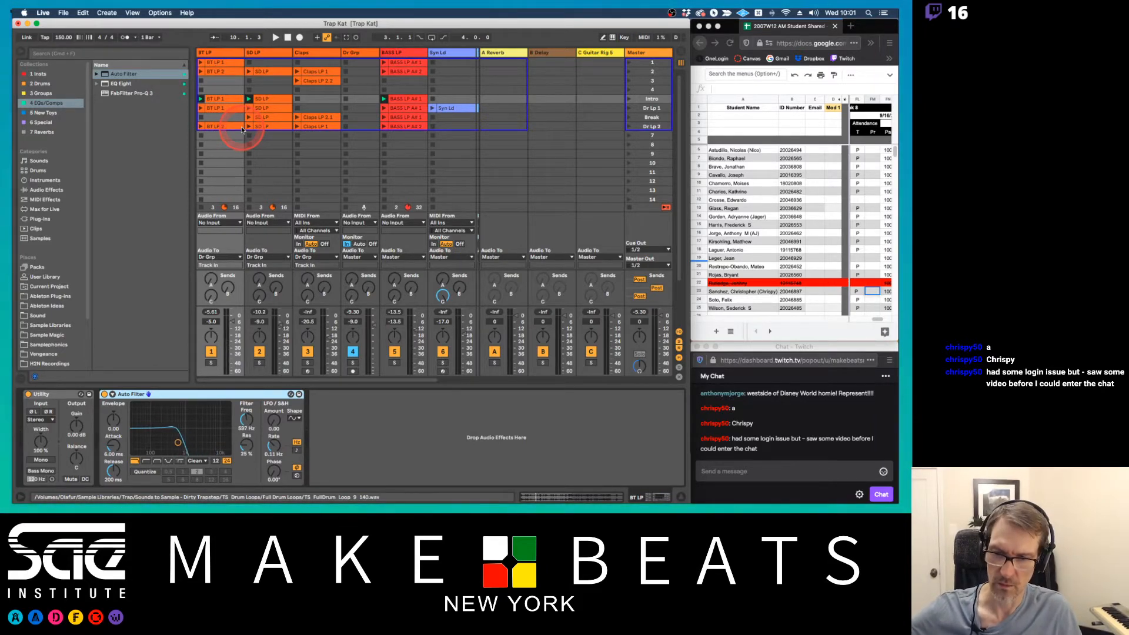
Play the Intro, launch the Dr Lp 1 scene, narrow the browser, and stop the Syn Ld clip to hear the guitar
{"action": "key", "text": "space"}
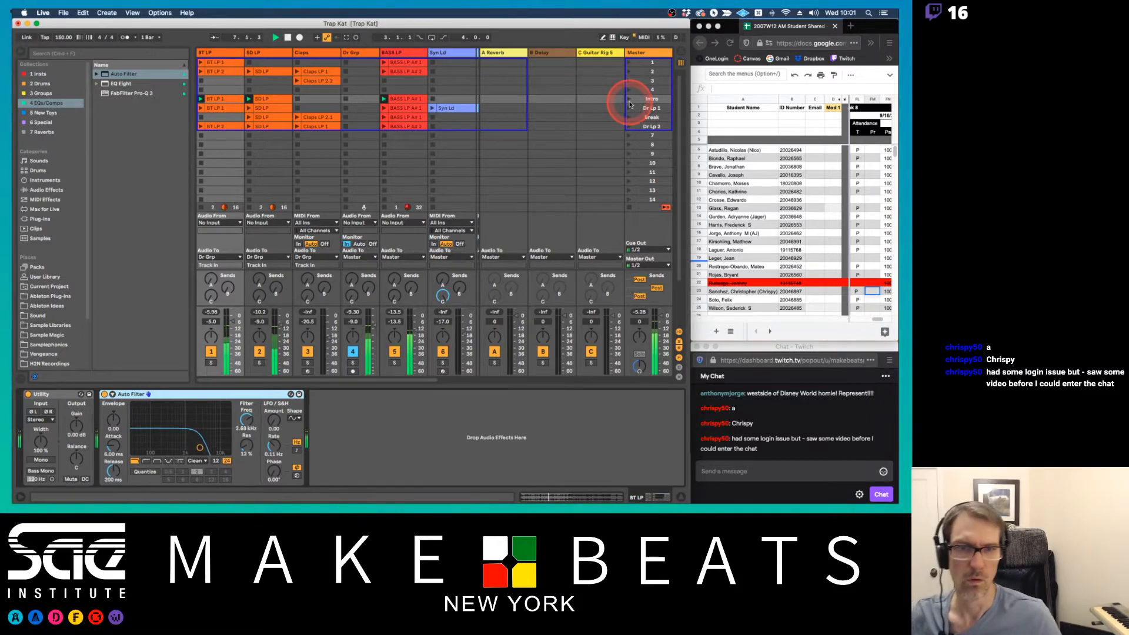
{"action": "left_click", "coordinate": [629, 109]}
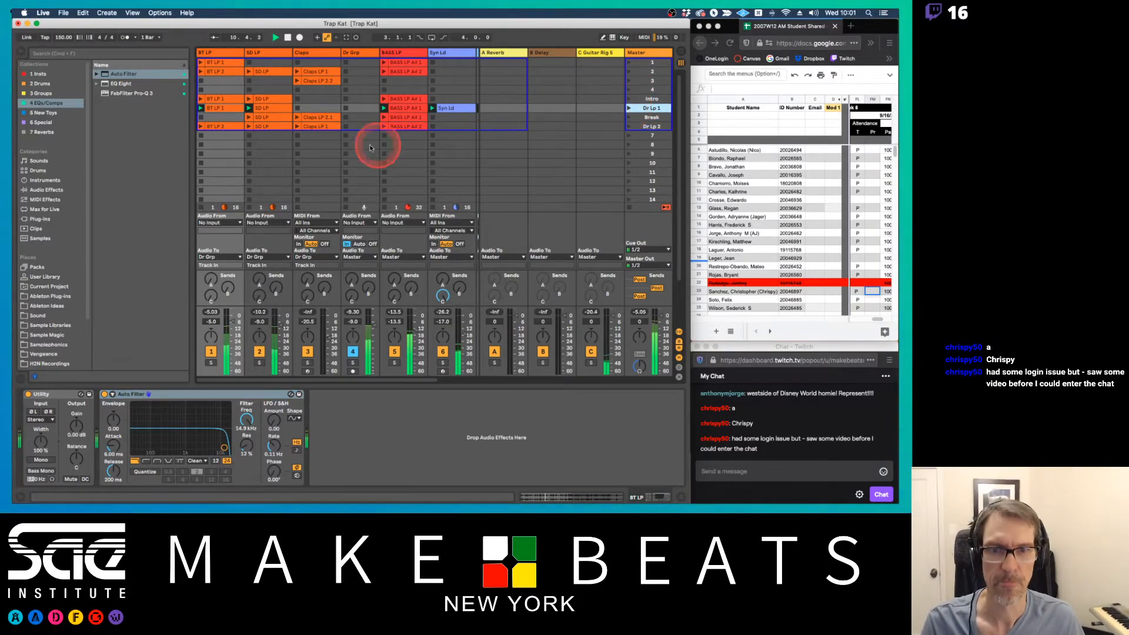
{"action": "left_click_drag", "start_coordinate": [187, 87], "coordinate": [163, 87]}
{"action": "left_click", "coordinate": [411, 118]}
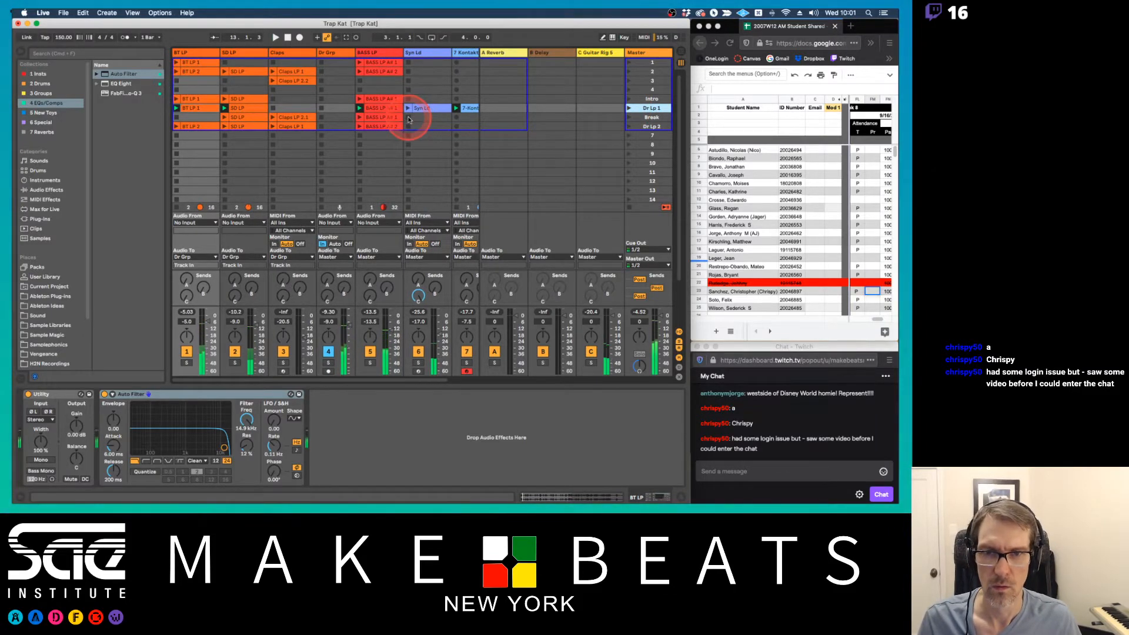
{"action": "left_click", "coordinate": [426, 114]}
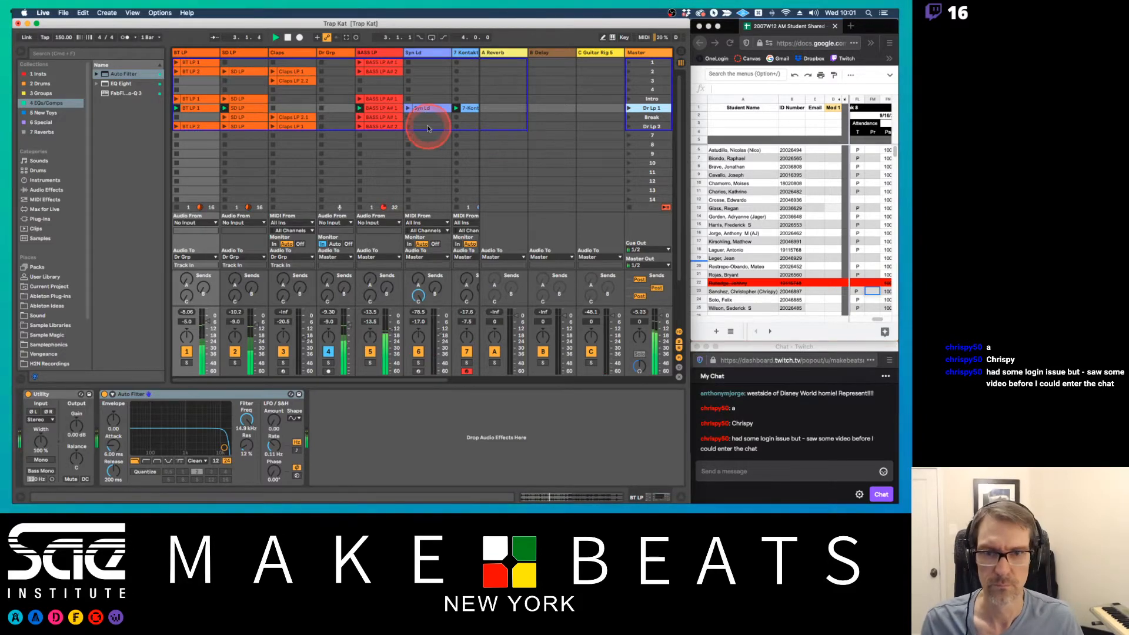
Open the Kontakt track's instrument window to check the Electric Sunburst patterns, and close it with playback stopped
{"action": "scroll", "coordinate": [423, 117], "scroll_direction": "right", "scroll_amount": 3}
{"action": "left_click", "coordinate": [424, 52]}
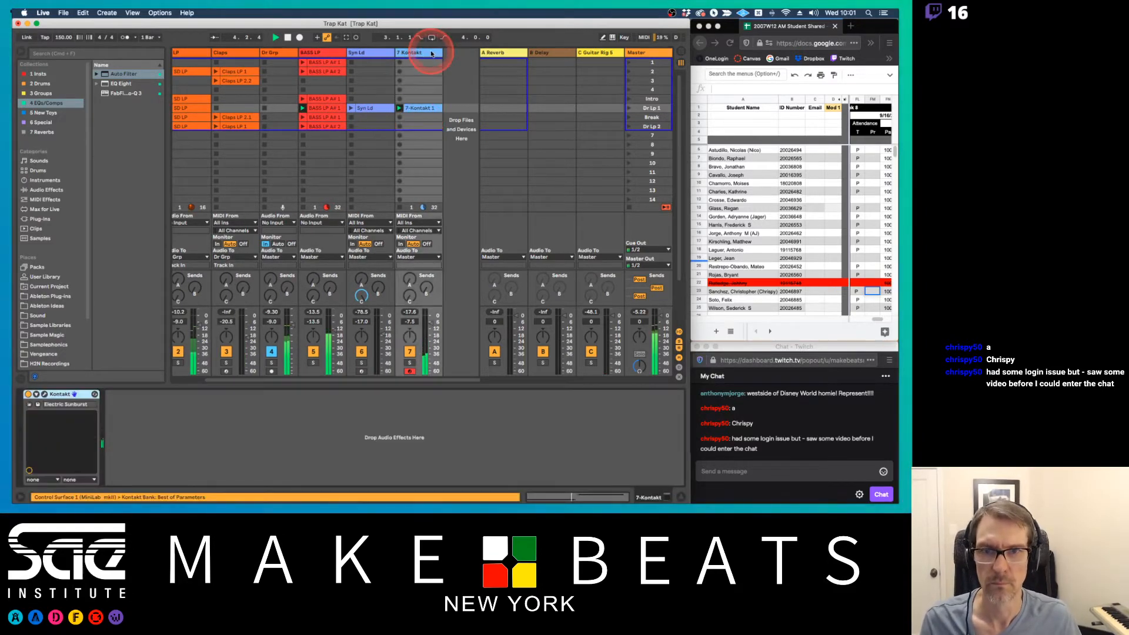
{"action": "left_click", "coordinate": [44, 394]}
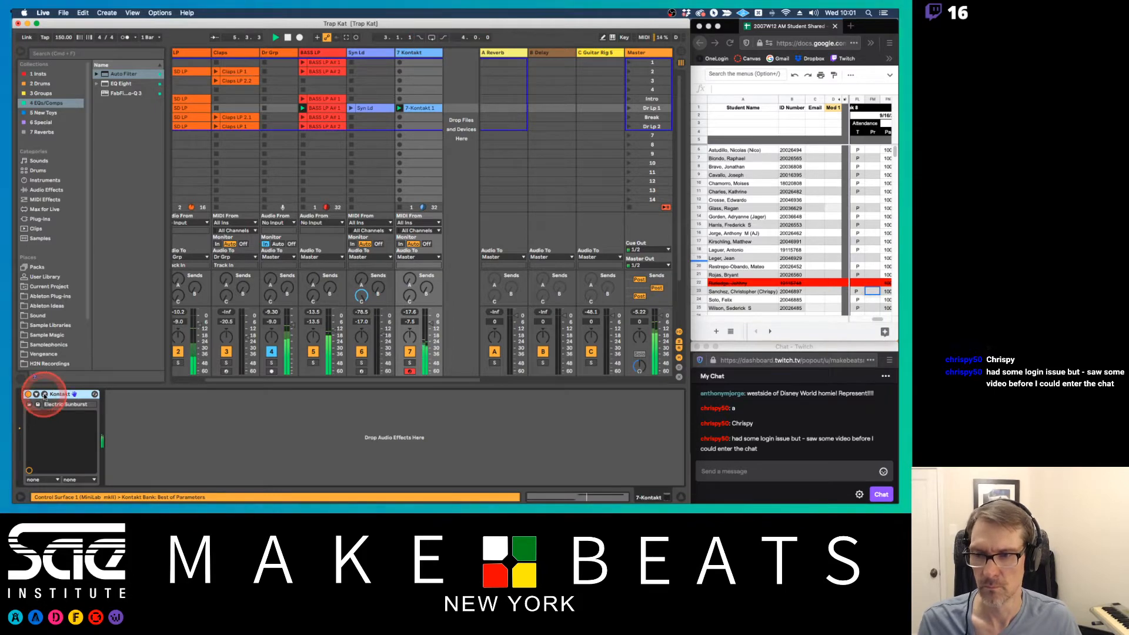
{"action": "left_click", "coordinate": [364, 368]}
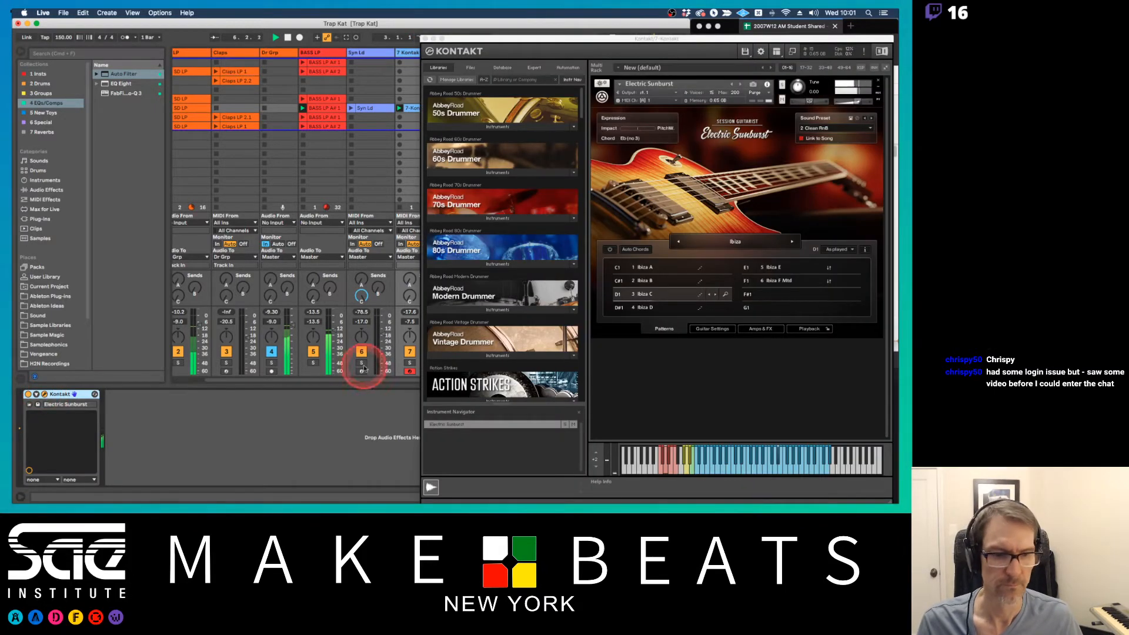
{"action": "left_click", "coordinate": [422, 38]}
{"action": "left_click", "coordinate": [383, 153]}
Copy the Kontakt guitar clip from the Dr Lp 1 scene into the Break scene
{"action": "left_click", "coordinate": [420, 109]}
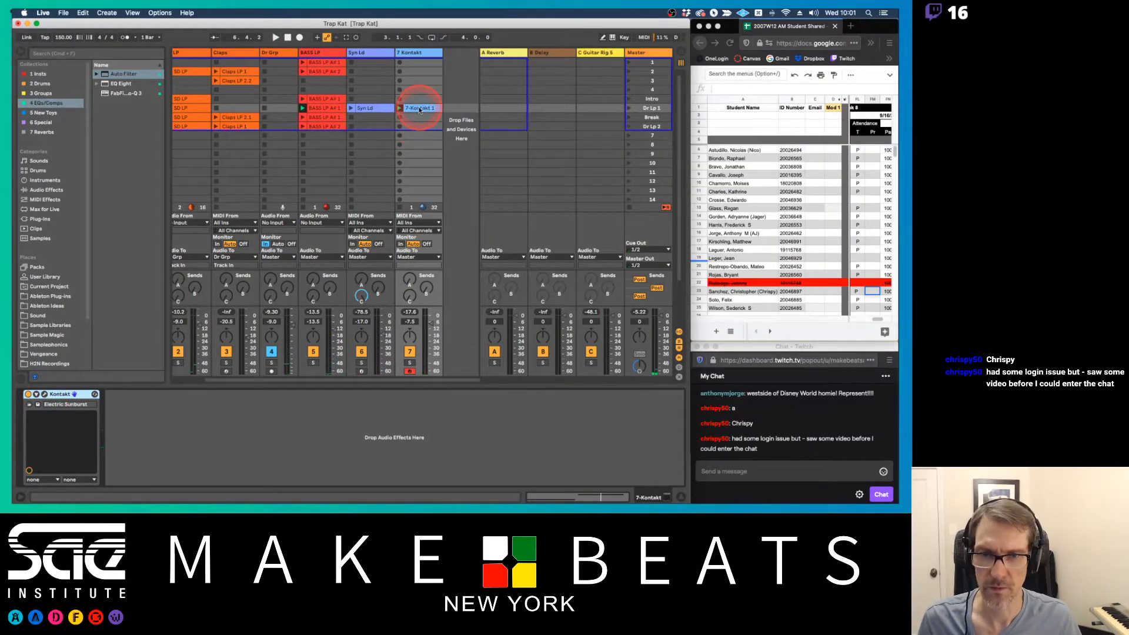
{"action": "left_click_drag", "start_coordinate": [420, 110], "coordinate": [422, 118]}
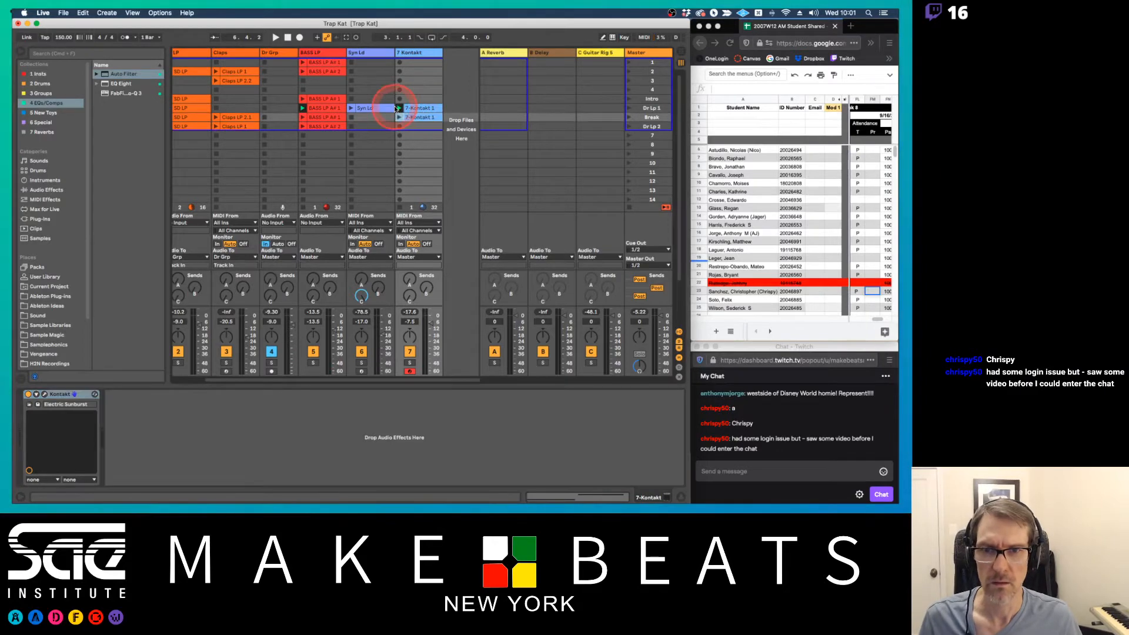
{"action": "scroll", "coordinate": [366, 110], "scroll_direction": "left", "scroll_amount": 3}
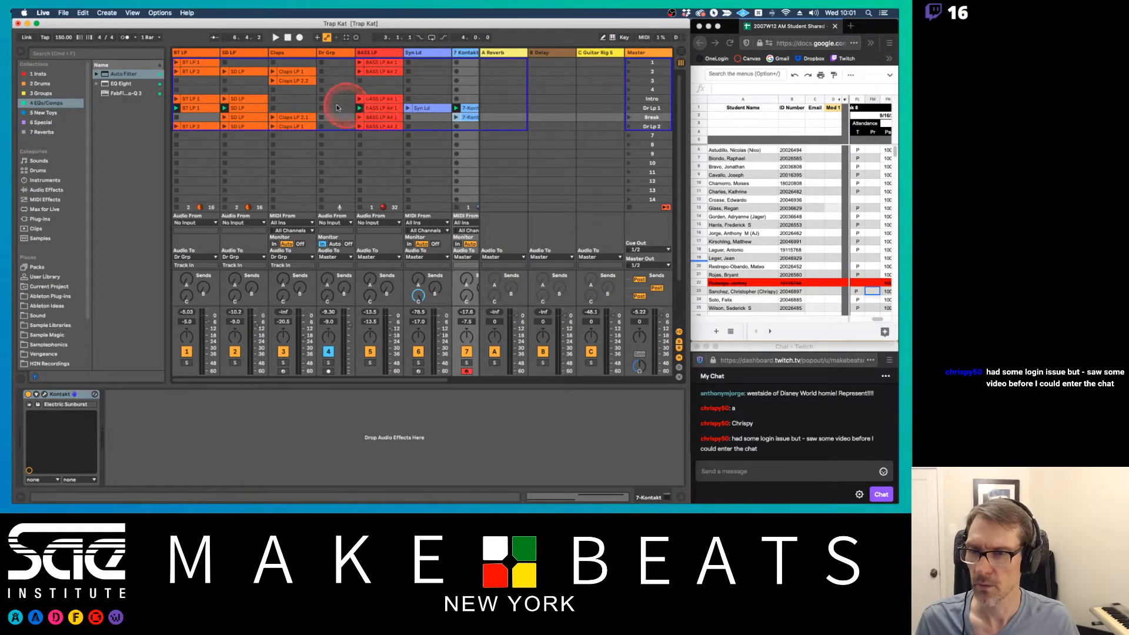
Copy the Syn Ld and Kontakt clips from the Dr Lp 1 scene into Dr Lp 2 and launch that scene
{"action": "left_click", "coordinate": [628, 128]}
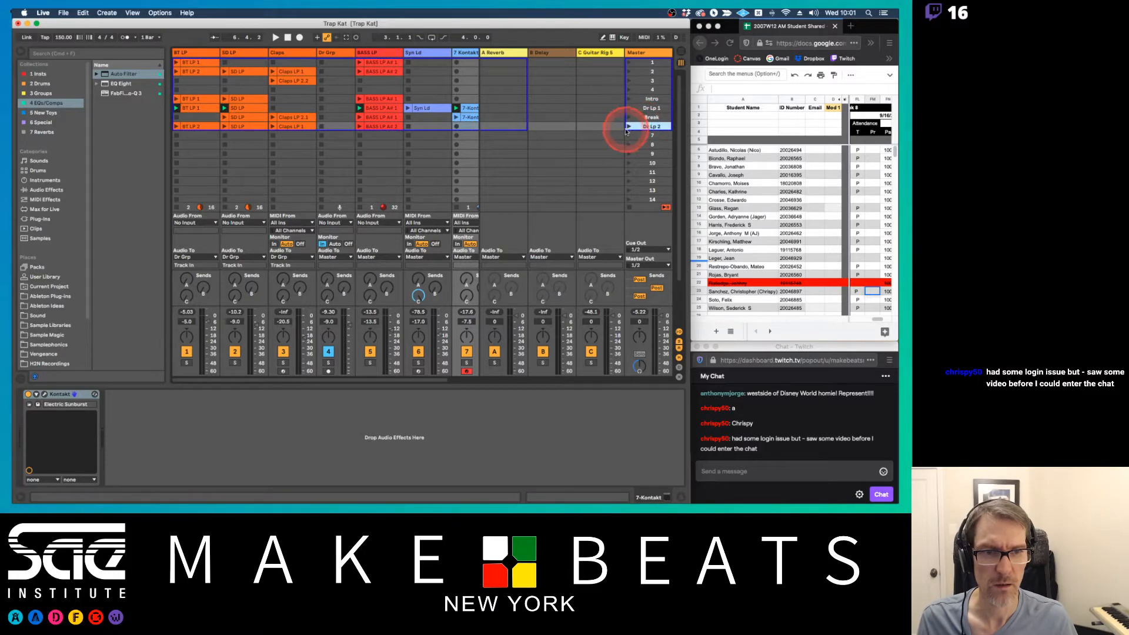
{"action": "left_click", "coordinate": [442, 110]}
{"action": "left_click", "coordinate": [466, 110], "text": "shift"}
{"action": "left_click_drag", "start_coordinate": [416, 110], "coordinate": [419, 127]}
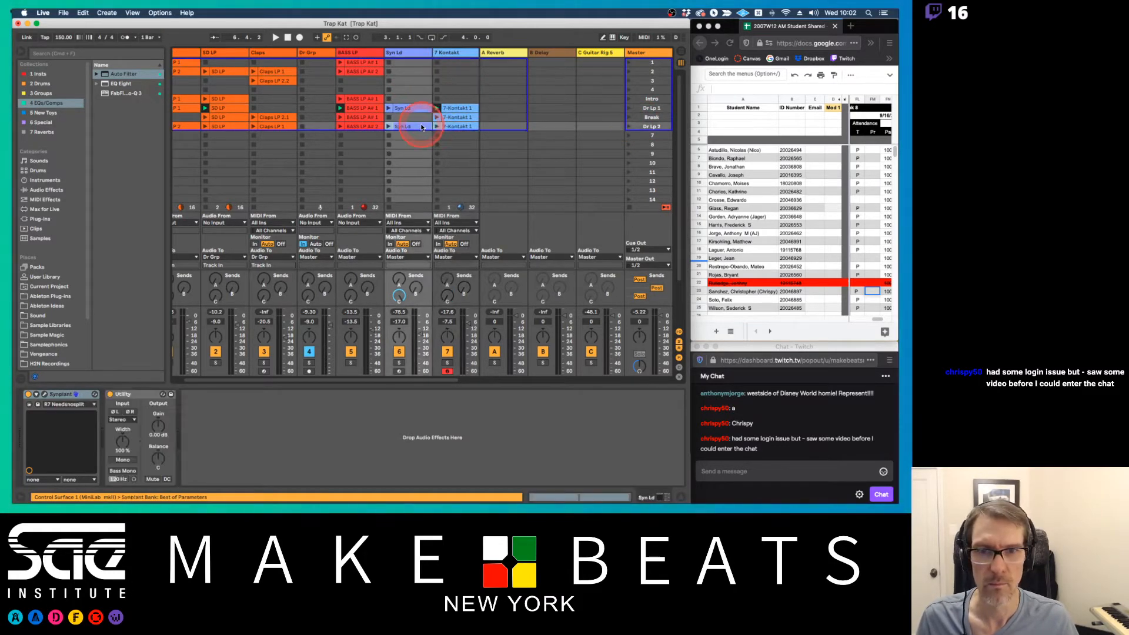
{"action": "left_click", "coordinate": [627, 127]}
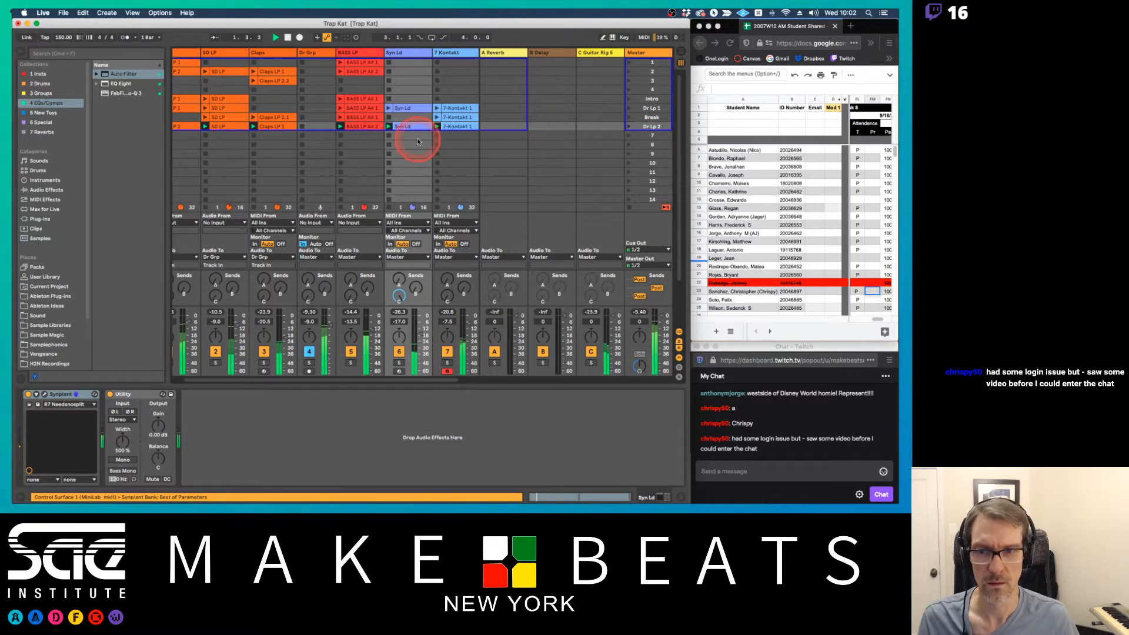
Hide the browser, show BT LP's Auto Filter, and arm arrangement recording from the song start with the Intro scene selected
{"action": "left_click", "coordinate": [21, 53]}
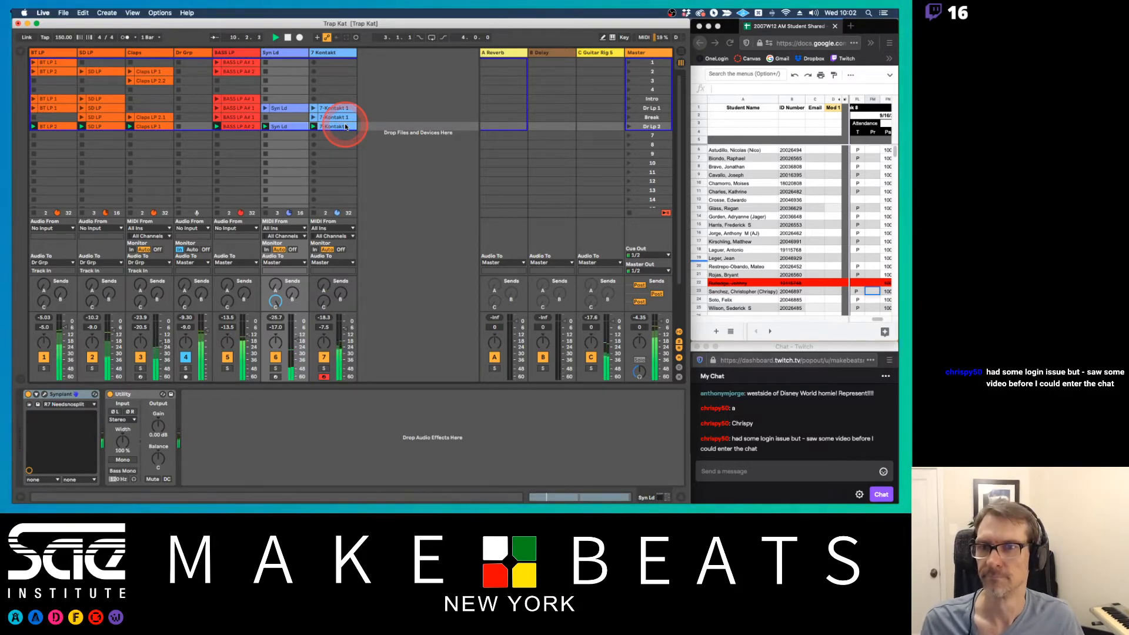
{"action": "left_click", "coordinate": [68, 100]}
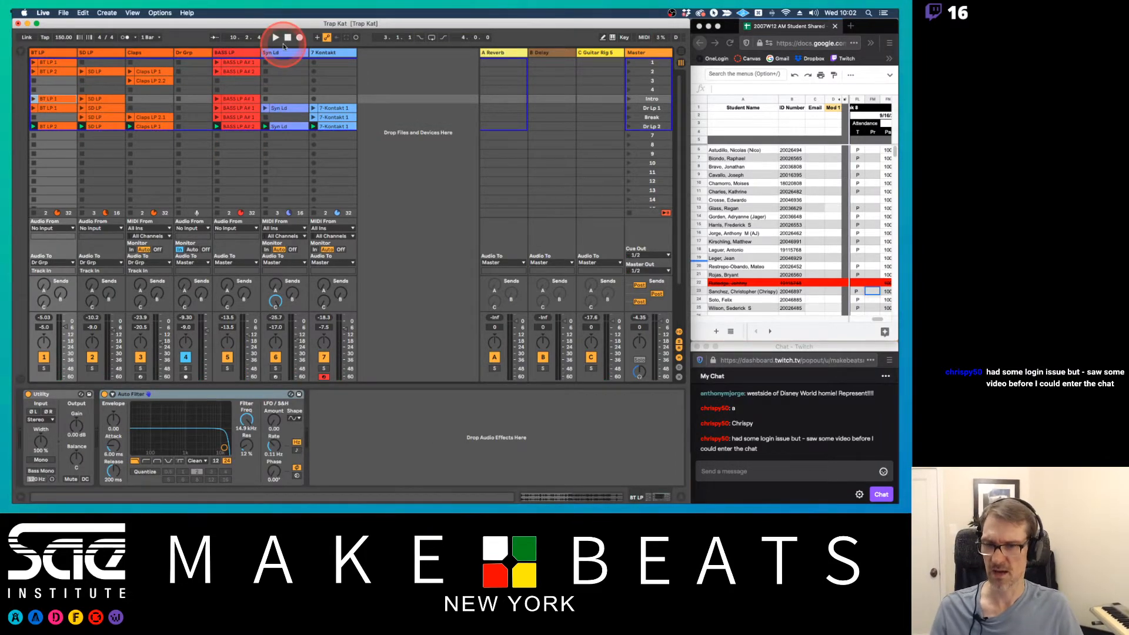
{"action": "left_click", "coordinate": [287, 38]}
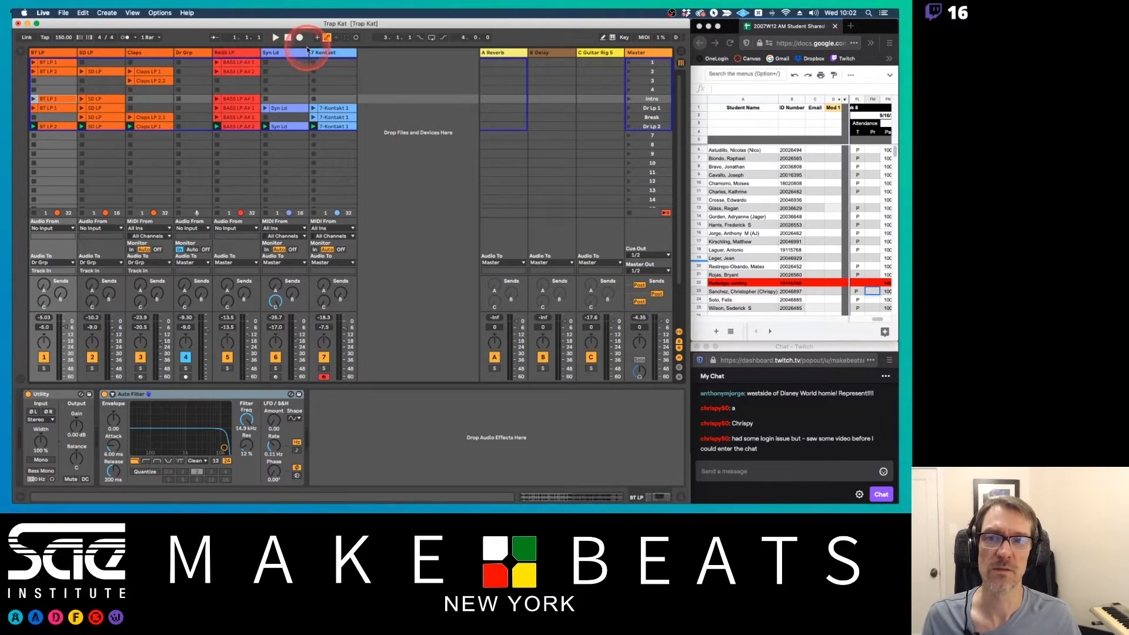
{"action": "left_click", "coordinate": [277, 38]}
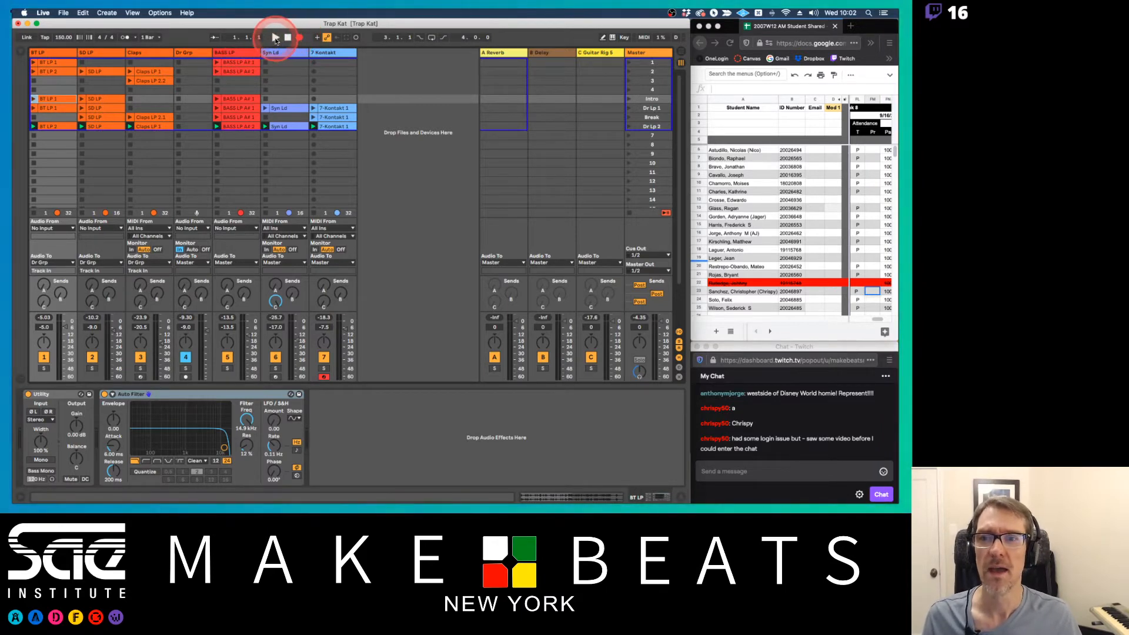
{"action": "left_click", "coordinate": [641, 101]}
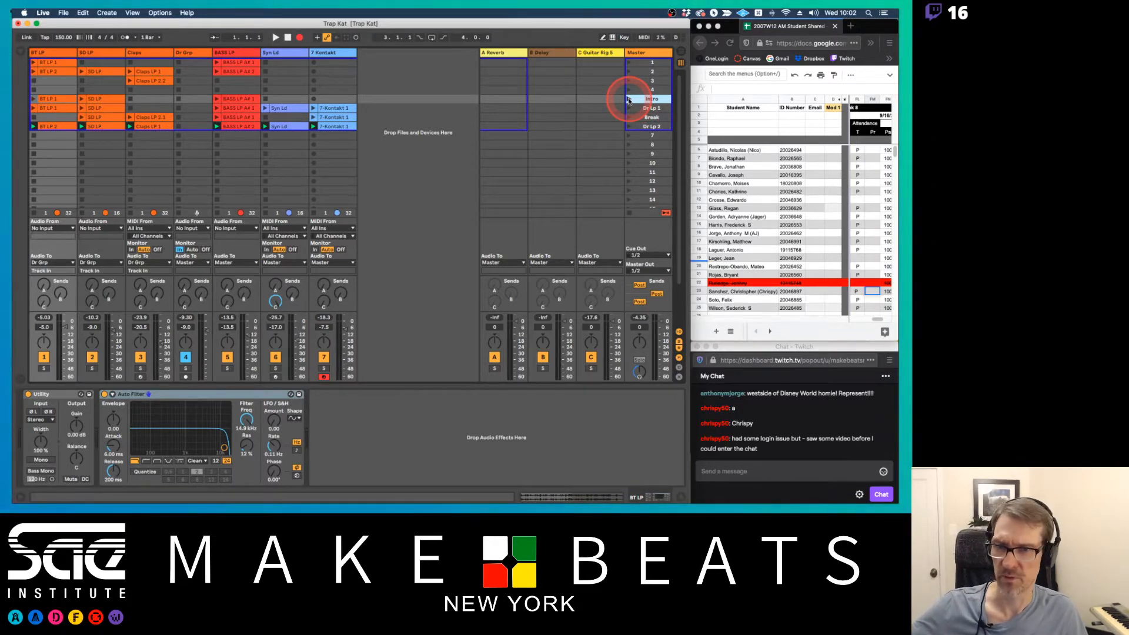
{"action": "left_click", "coordinate": [327, 38]}
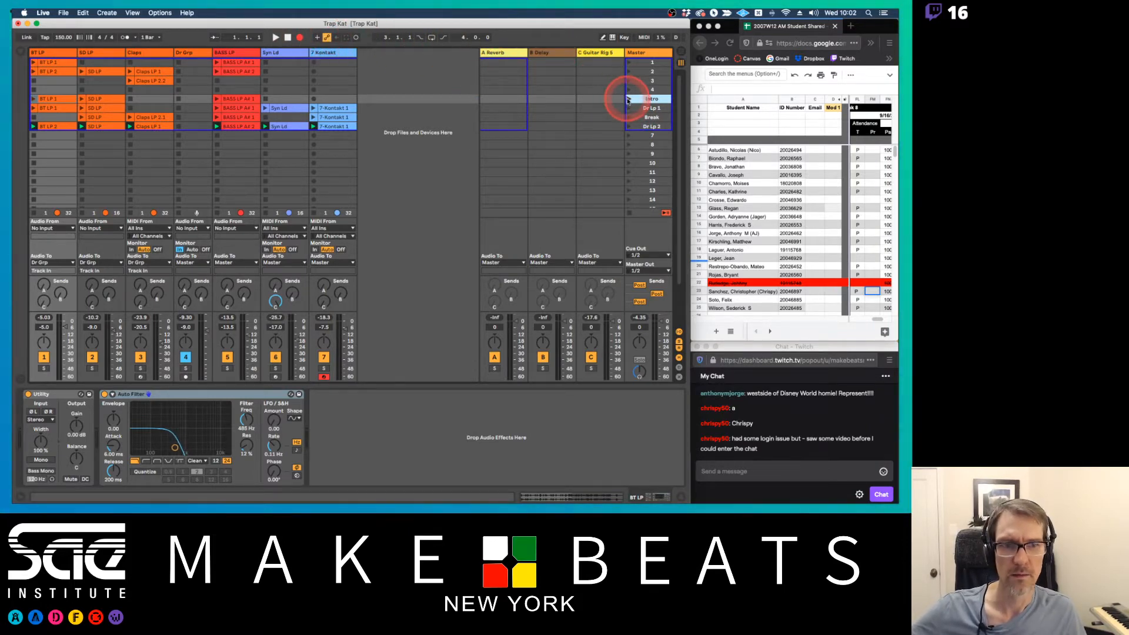
Record the arrangement by launching Intro, Dr Lp 1, Break, Dr Lp 2 and Break again, and end the take
{"action": "left_click", "coordinate": [628, 100]}
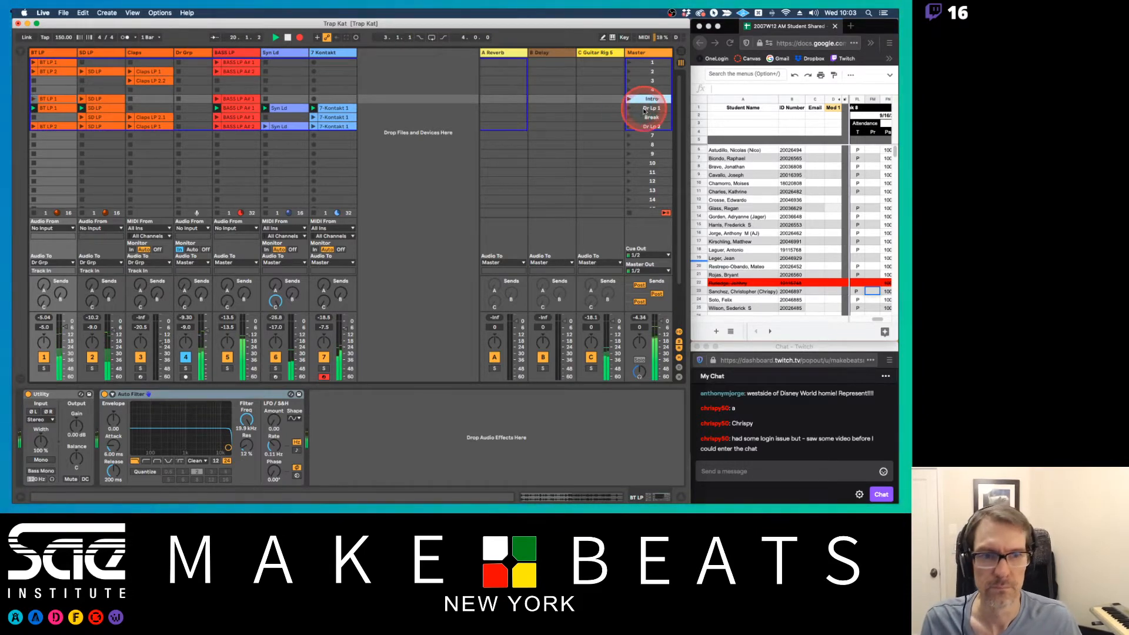
{"action": "left_click", "coordinate": [645, 110]}
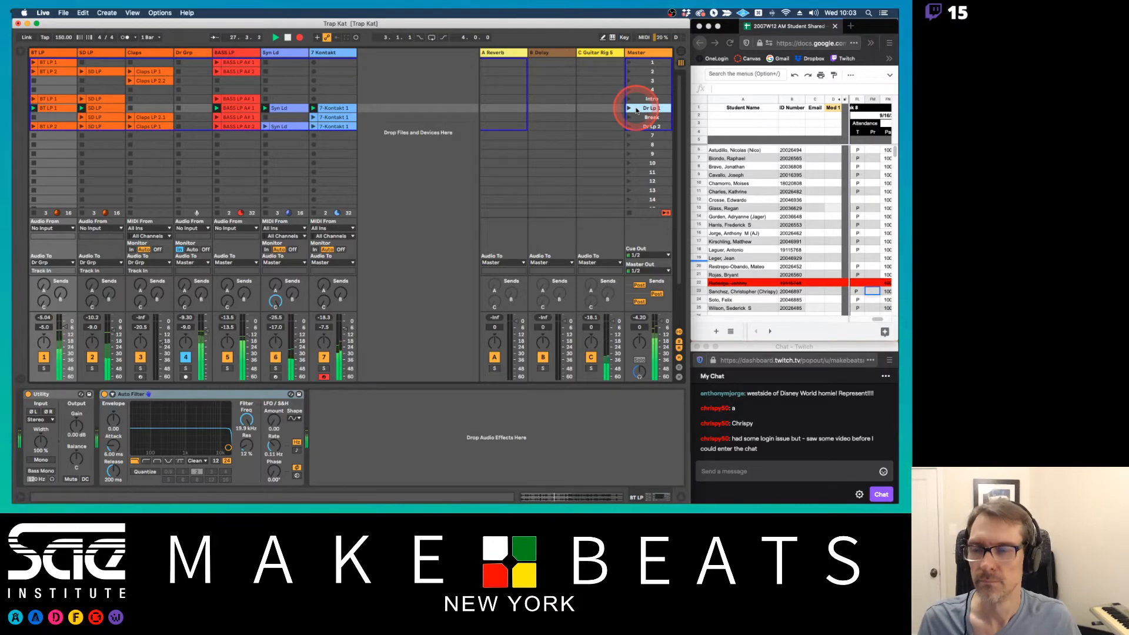
{"action": "left_click", "coordinate": [639, 117]}
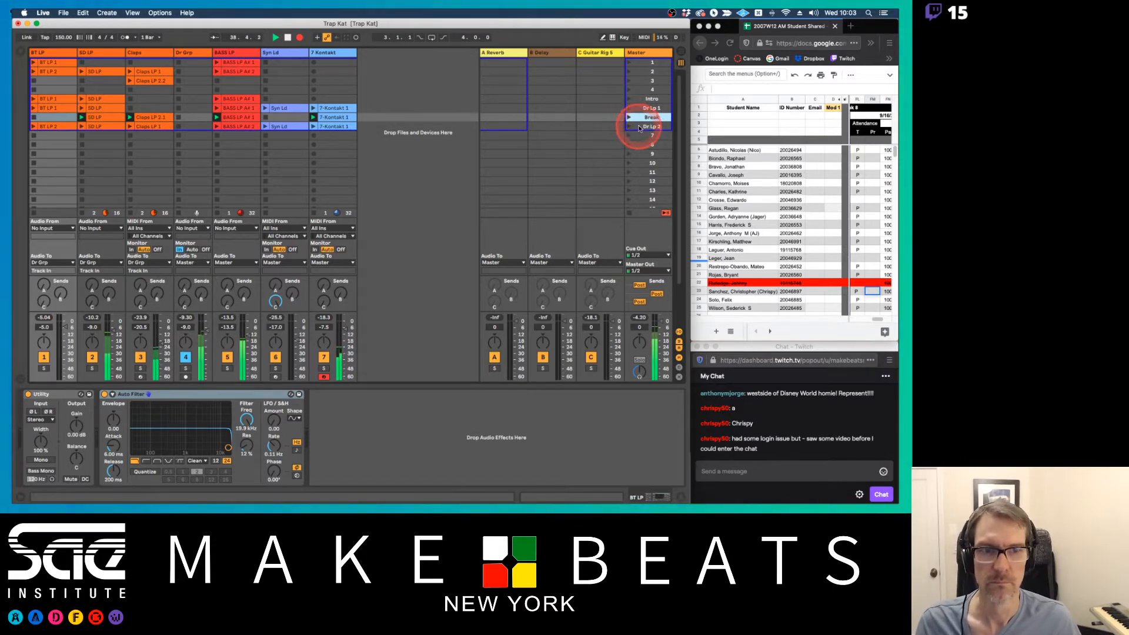
{"action": "left_click", "coordinate": [630, 127]}
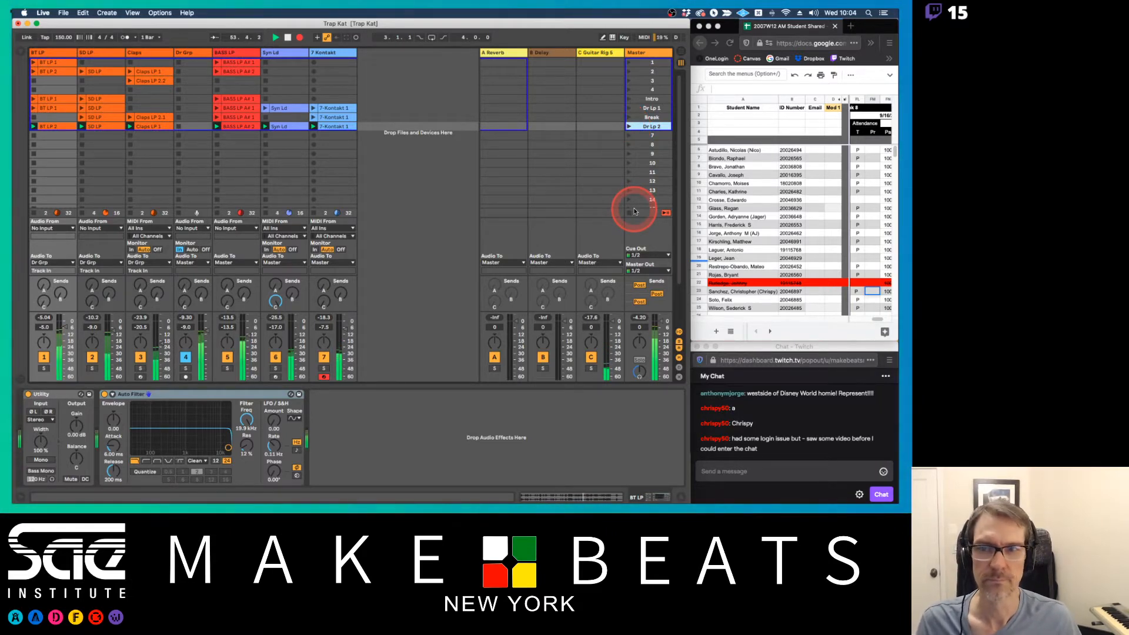
{"action": "left_click", "coordinate": [635, 108]}
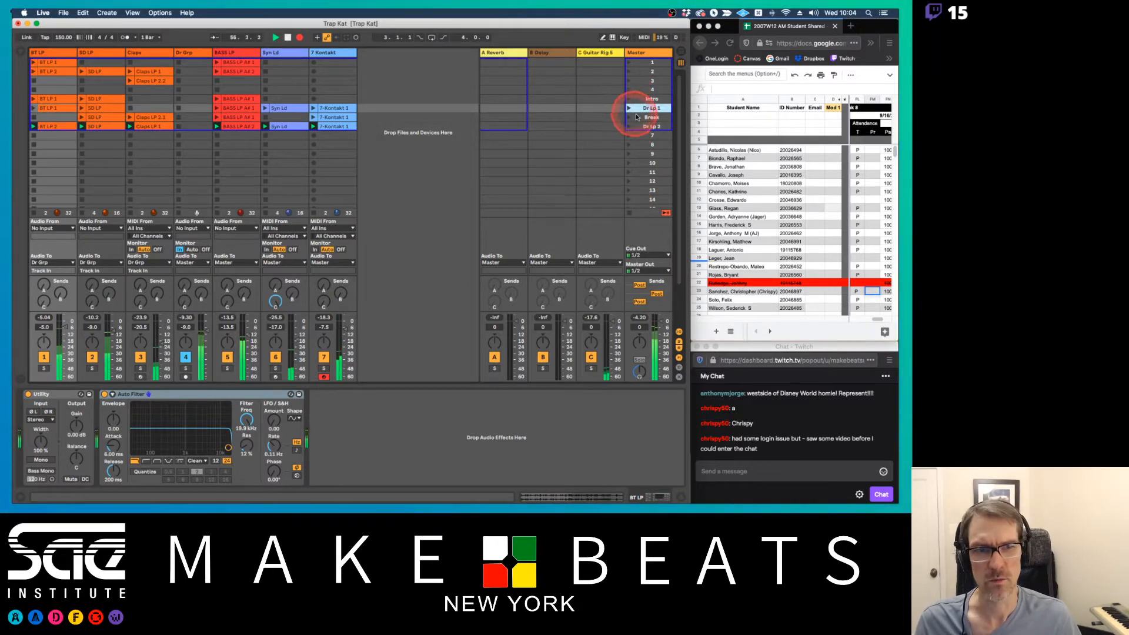
{"action": "left_click", "coordinate": [637, 117]}
{"action": "left_click", "coordinate": [444, 142]}
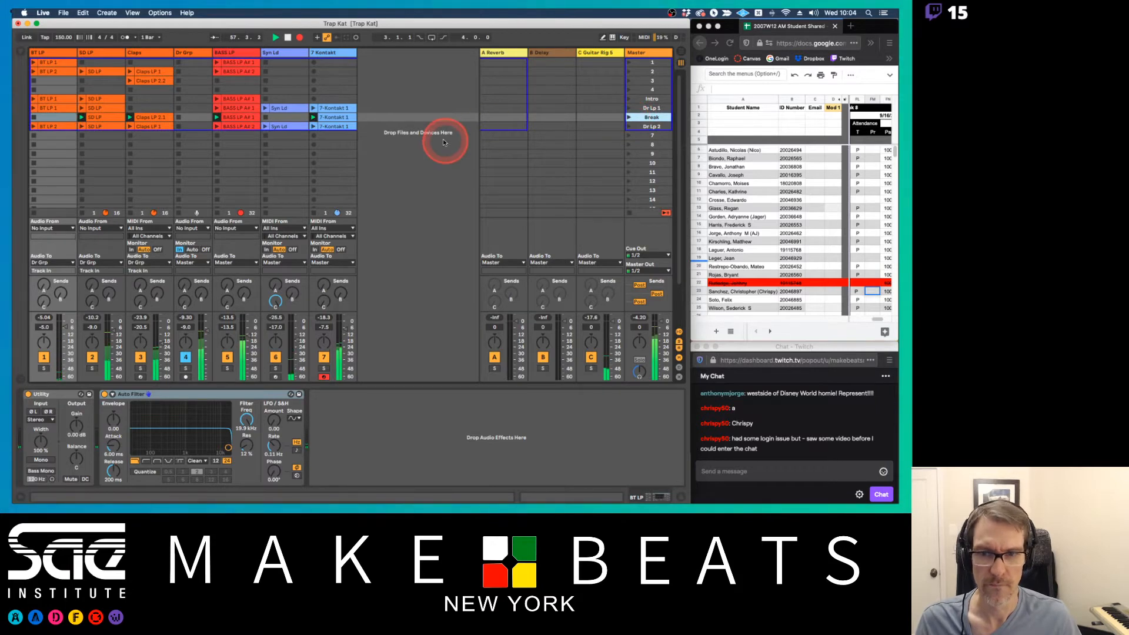
{"action": "left_click", "coordinate": [323, 214]}
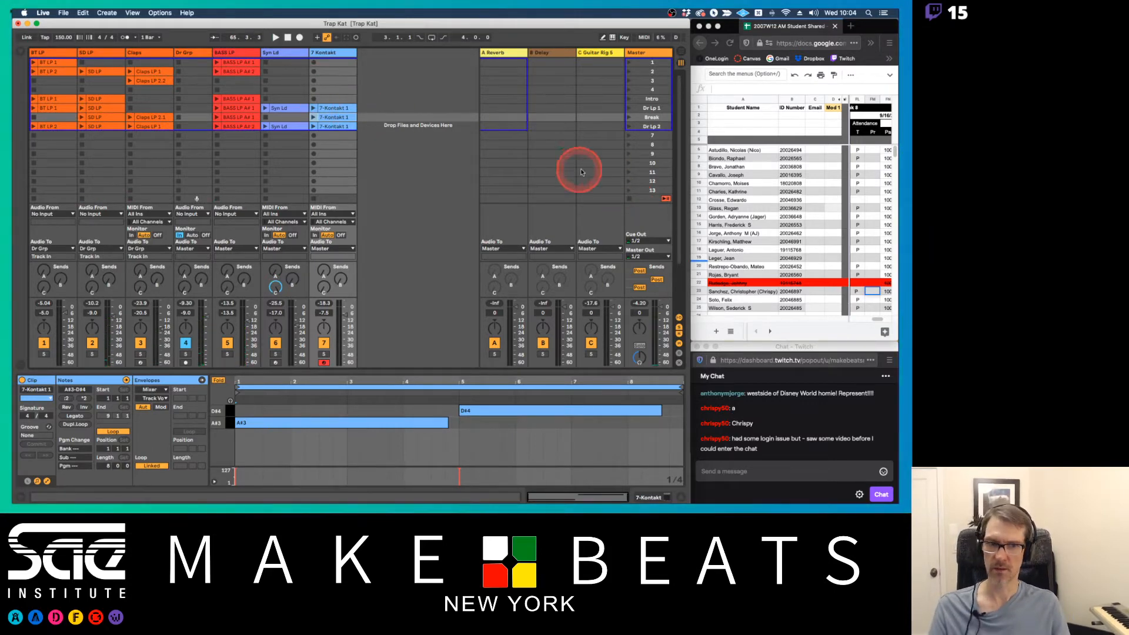
Show the recorded Arrangement, fold all its tracks, and return every track to arrangement playback
{"action": "key", "text": "Tab"}
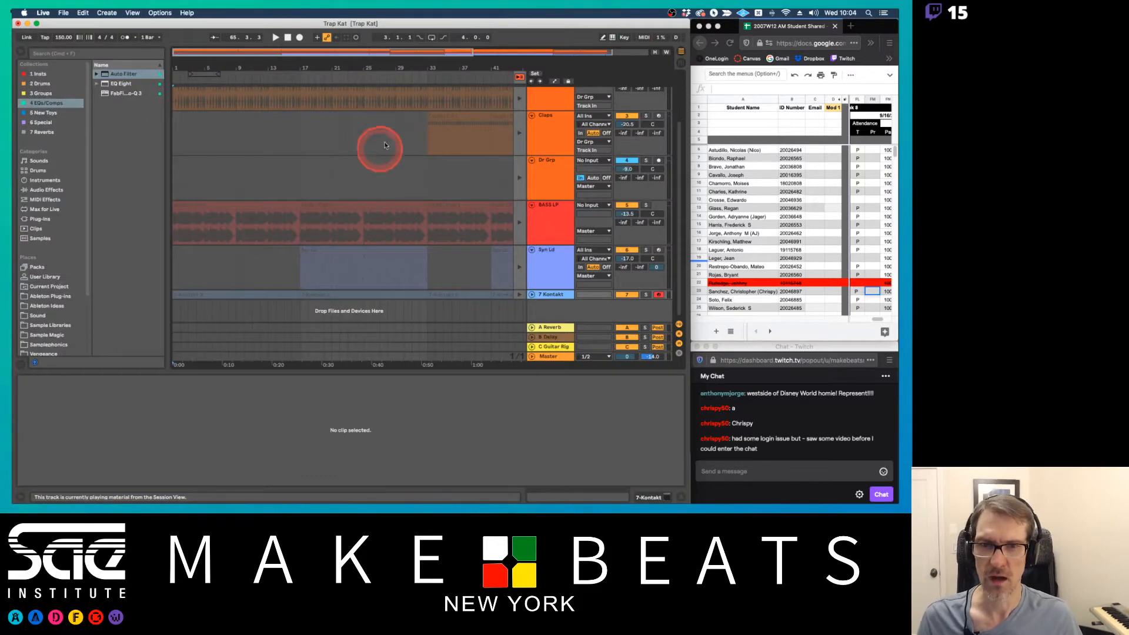
{"action": "left_click", "coordinate": [532, 115], "text": "alt"}
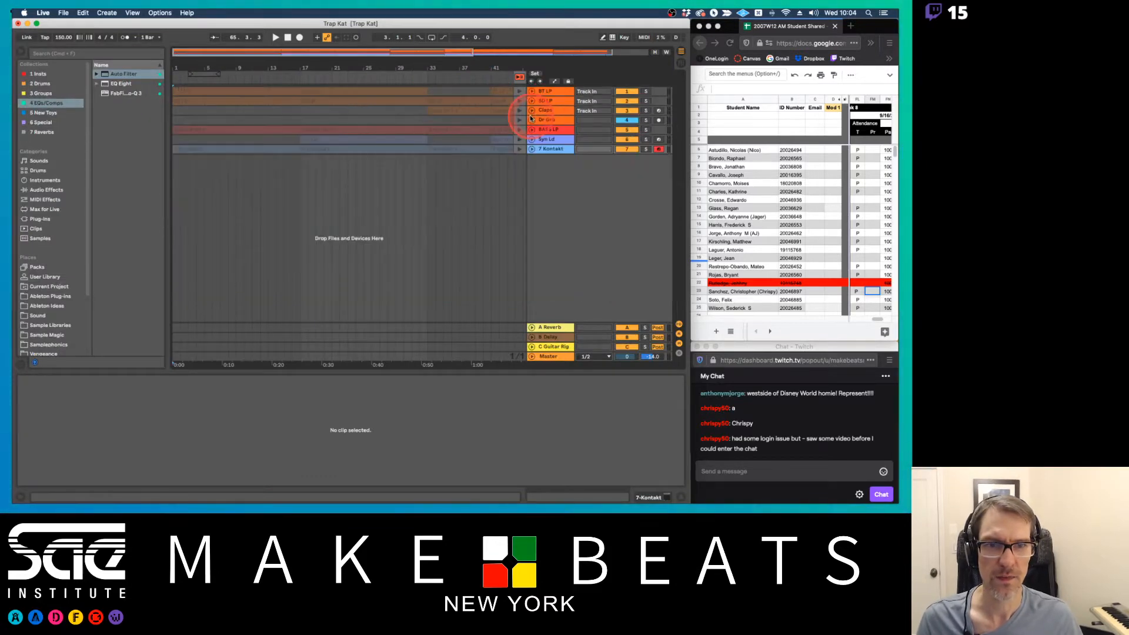
{"action": "key", "text": "Tab"}
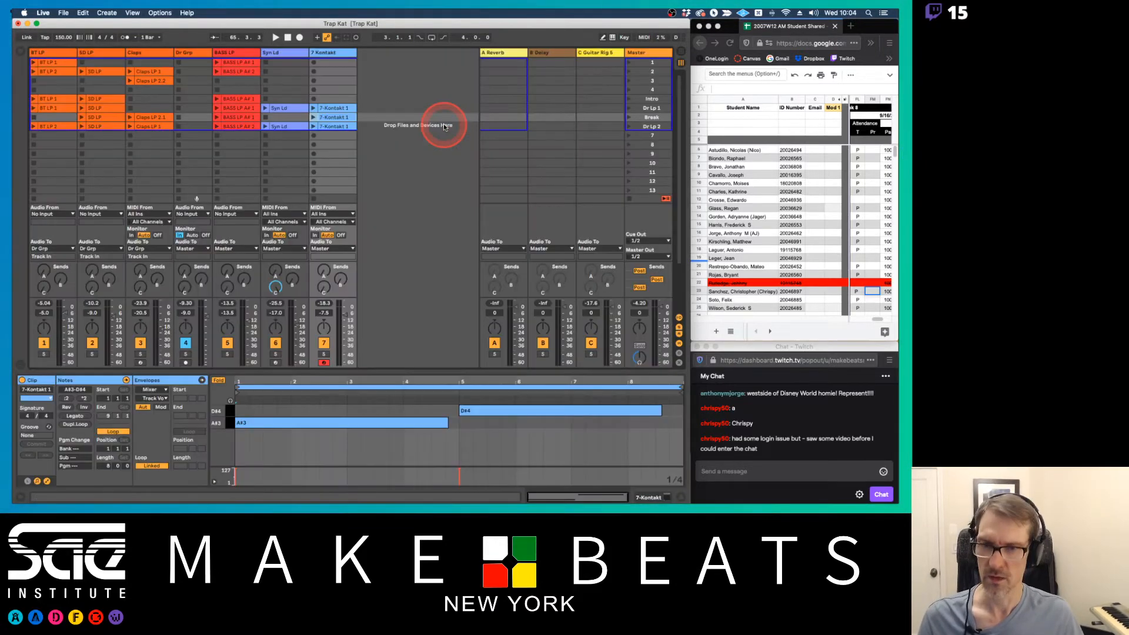
{"action": "key", "text": "Tab"}
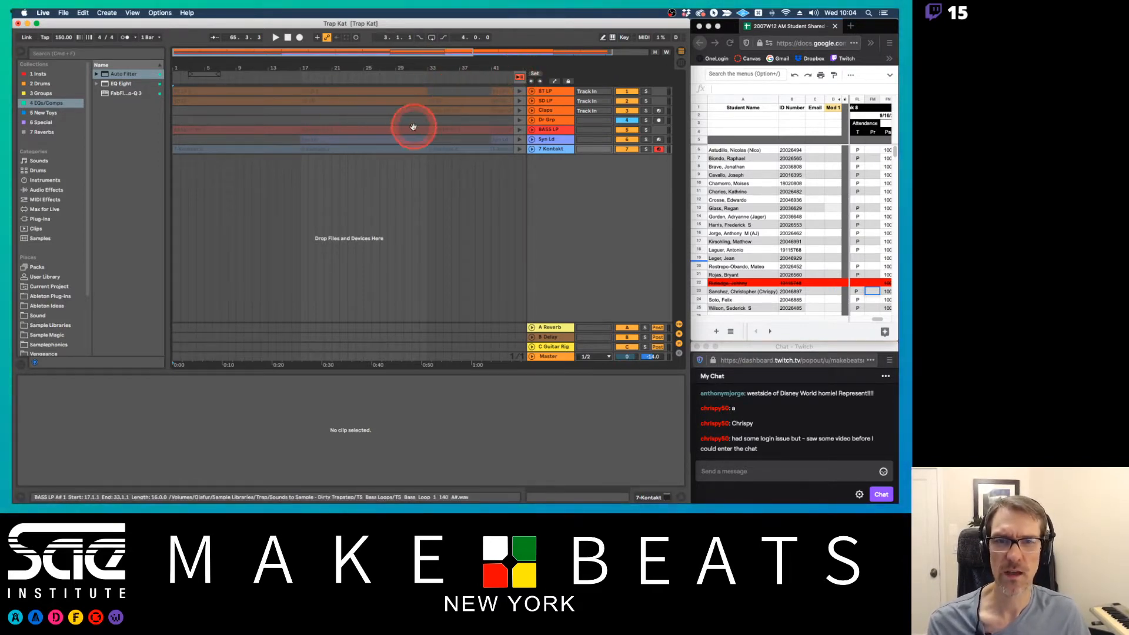
{"action": "left_click", "coordinate": [518, 80]}
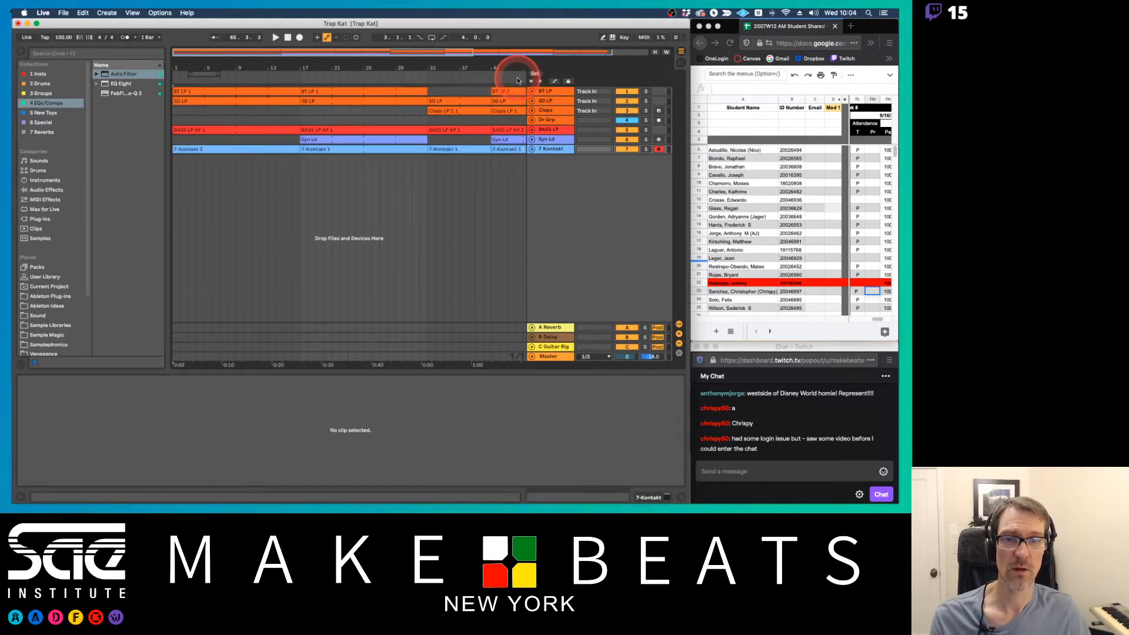
Override the arrangement with a Session stop, and restore BT LP alone before returning all tracks to arrangement playback
{"action": "key", "text": "Tab"}
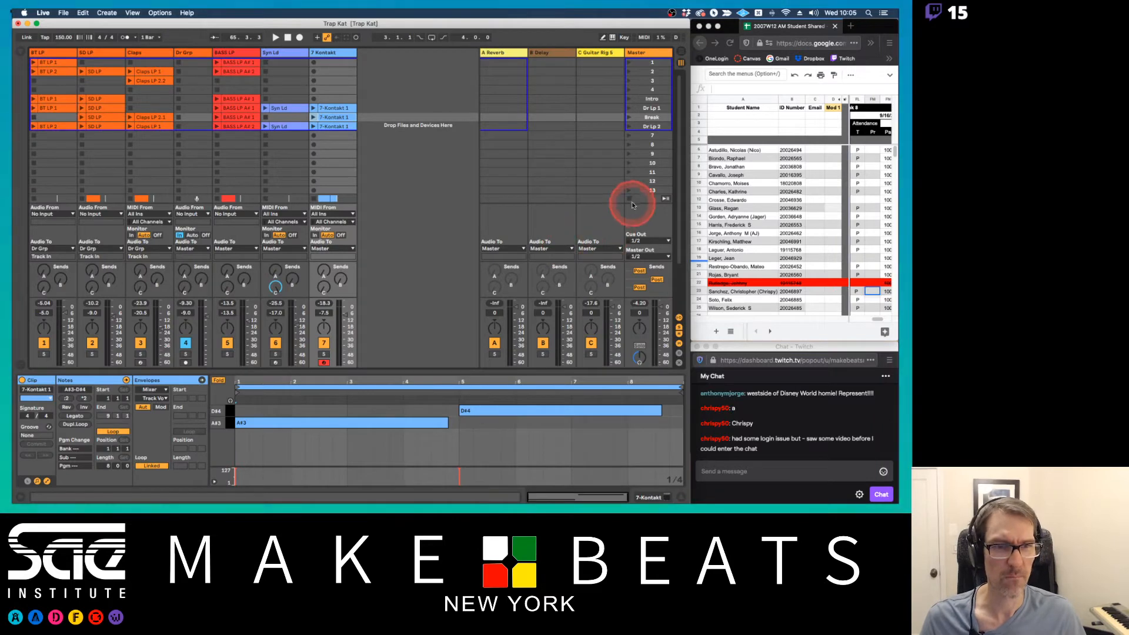
{"action": "key", "text": "Tab"}
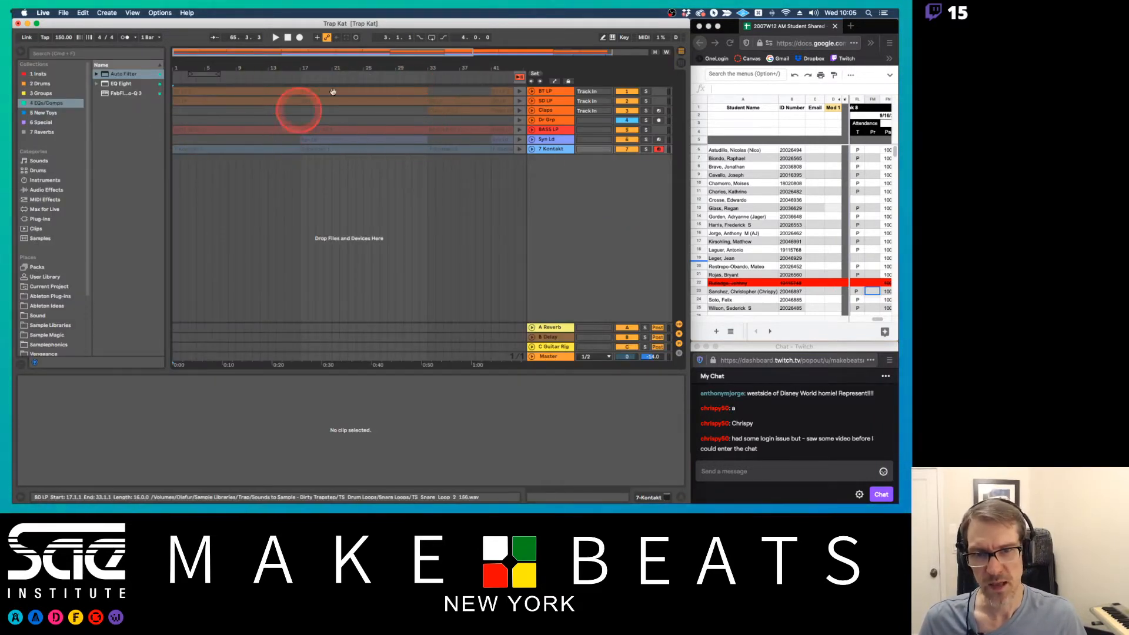
{"action": "key", "text": "Tab"}
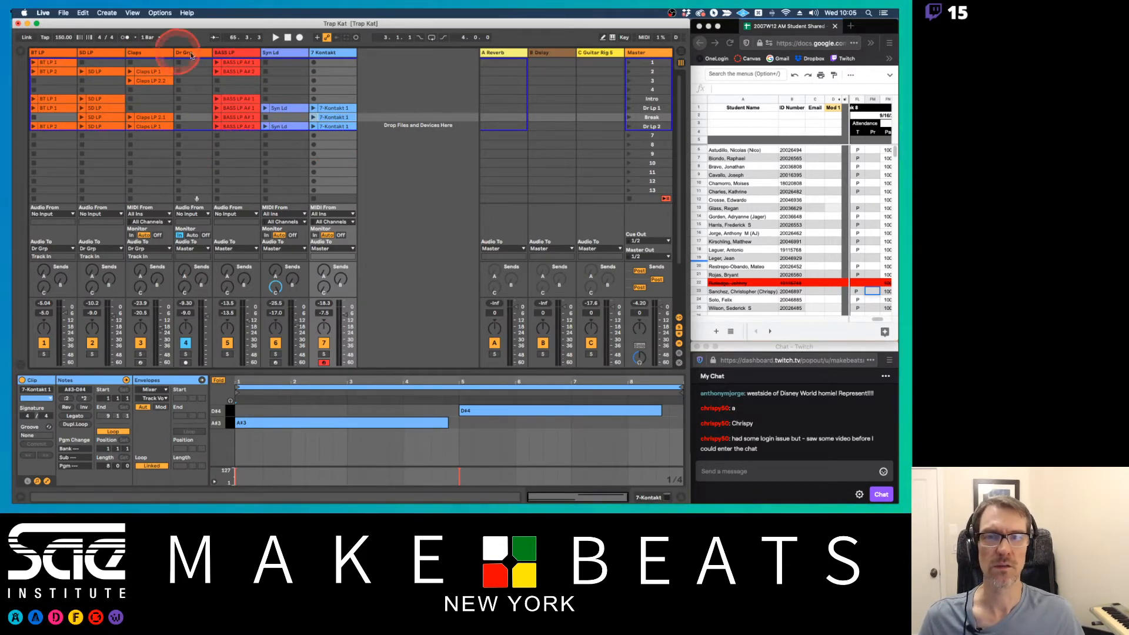
{"action": "key", "text": "Tab"}
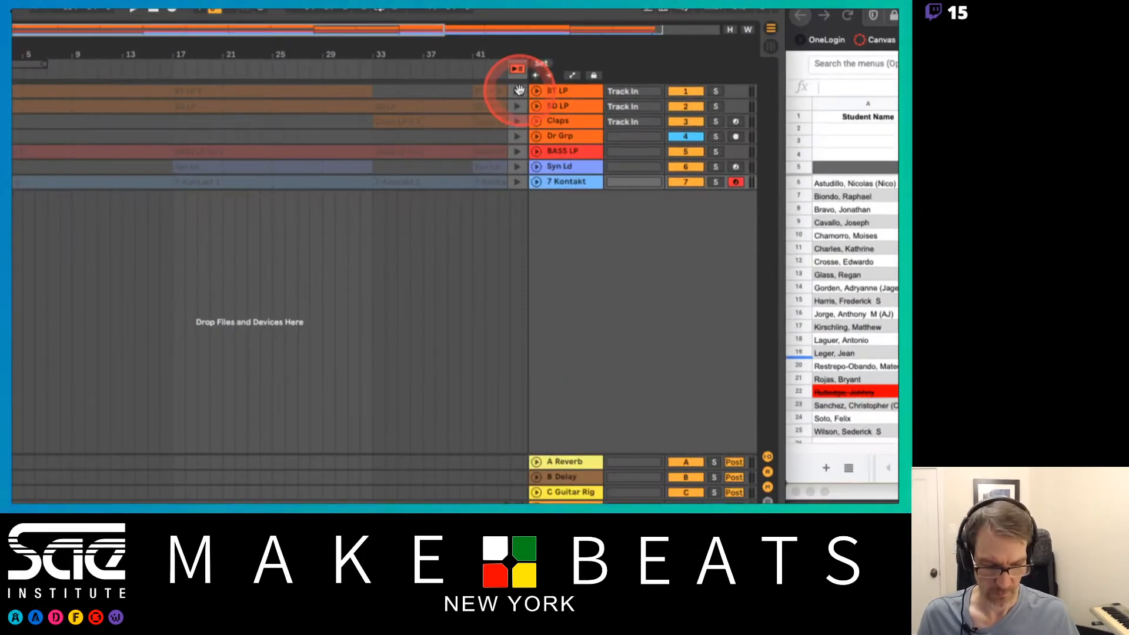
{"action": "left_click", "coordinate": [518, 89]}
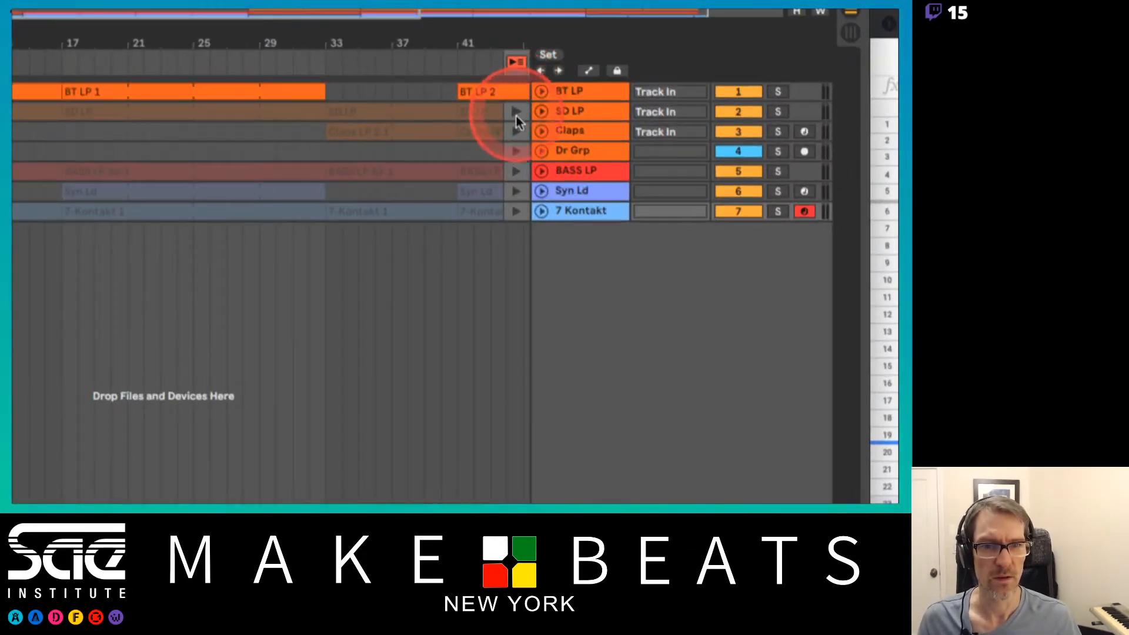
{"action": "left_click", "coordinate": [517, 126]}
{"action": "left_click", "coordinate": [516, 62]}
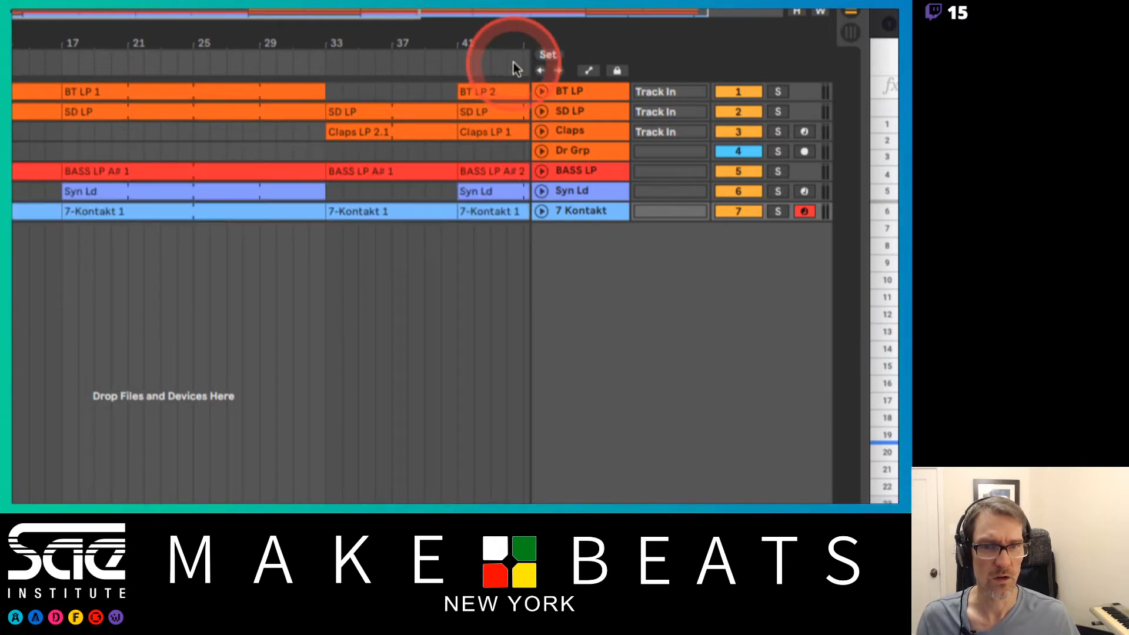
Override only BT LP by stopping its Session clips, and return that track to arrangement playback
{"action": "key", "text": "Tab"}
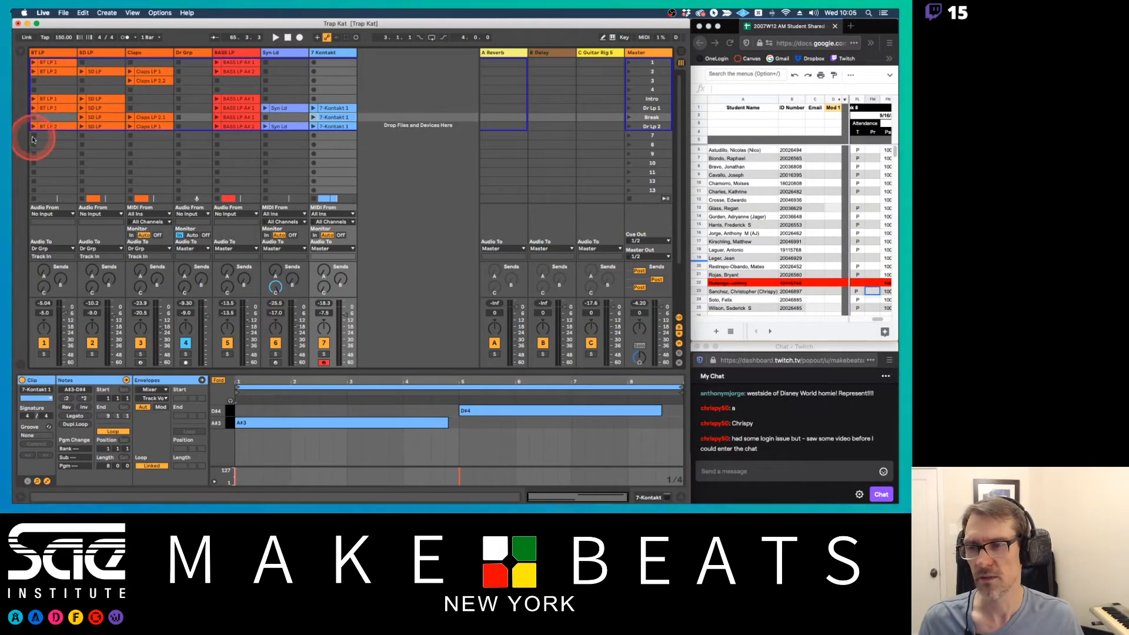
{"action": "key", "text": "Tab"}
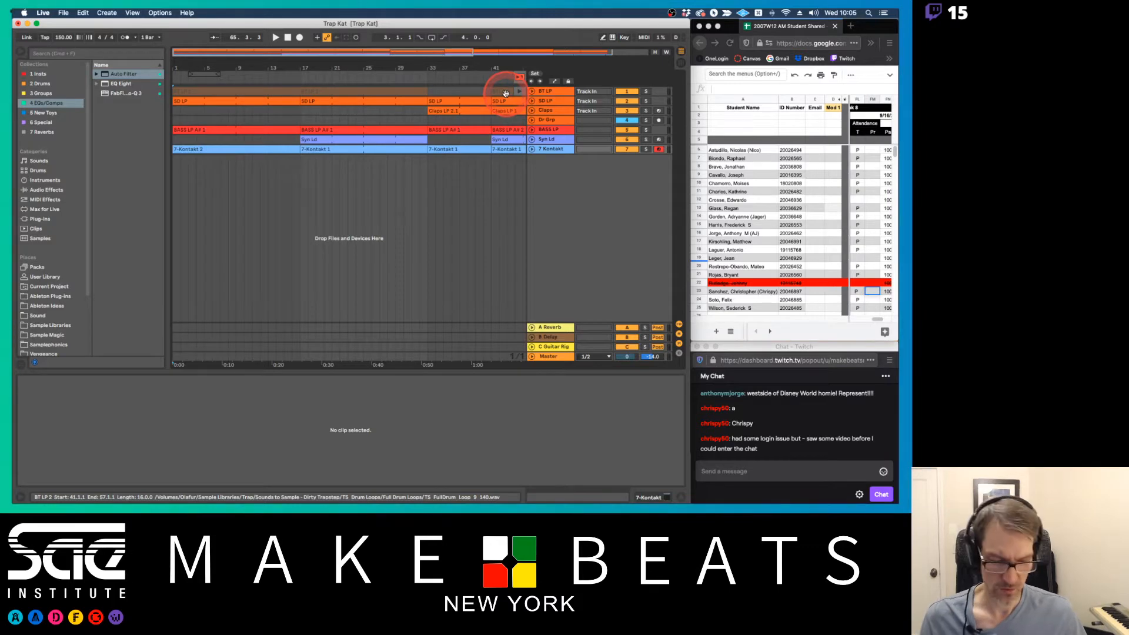
{"action": "key", "text": "F10"}
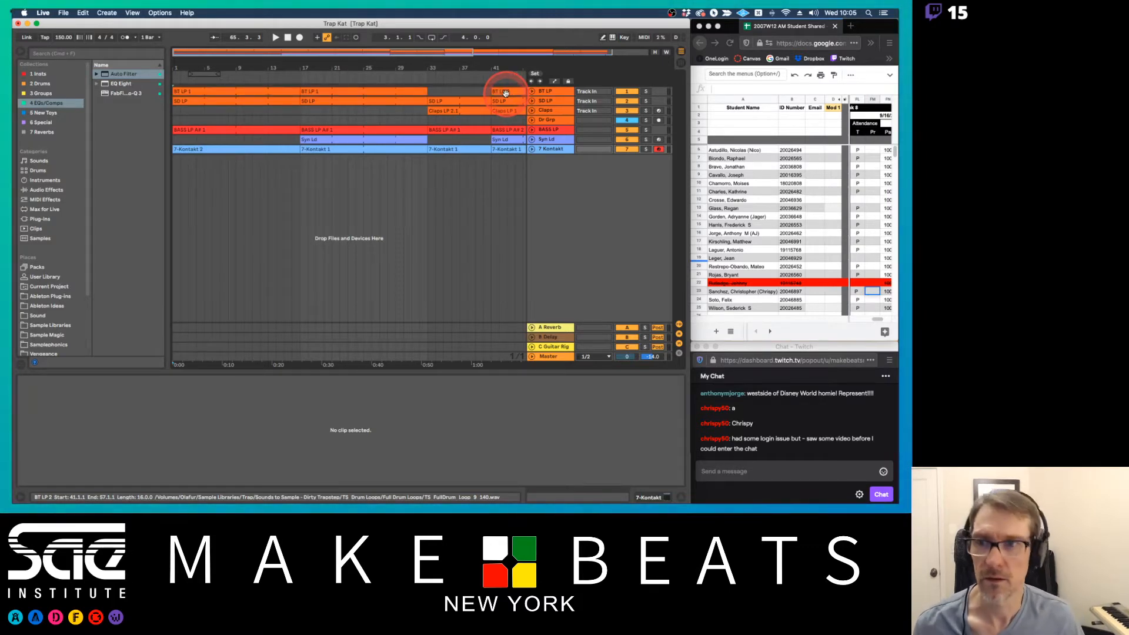
Unfold the Kontakt track in the Arrangement and delete its 7-Kontakt 2 clip from bars 1 to 17
{"action": "left_click_drag", "start_coordinate": [490, 70], "coordinate": [491, 58]}
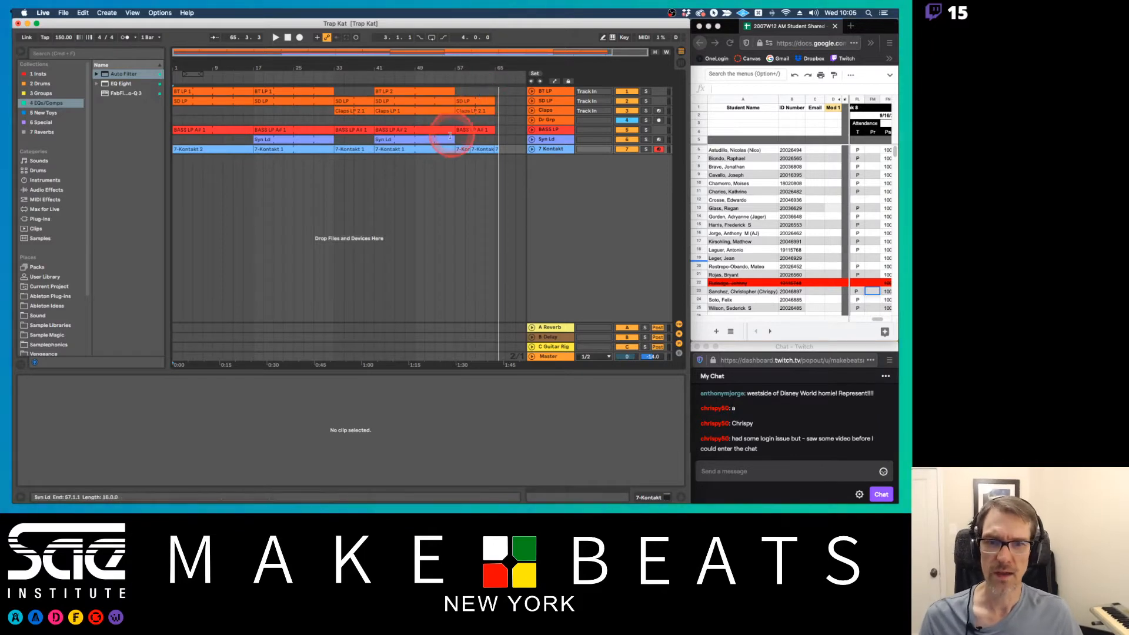
{"action": "left_click", "coordinate": [532, 150]}
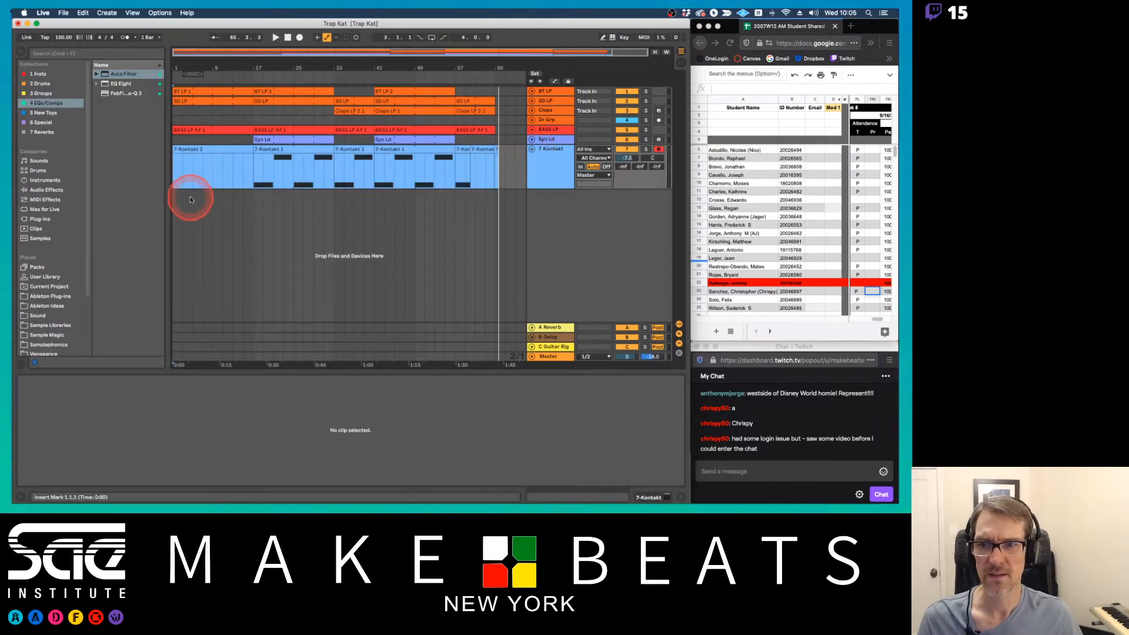
{"action": "left_click", "coordinate": [202, 151]}
{"action": "key", "text": "Delete"}
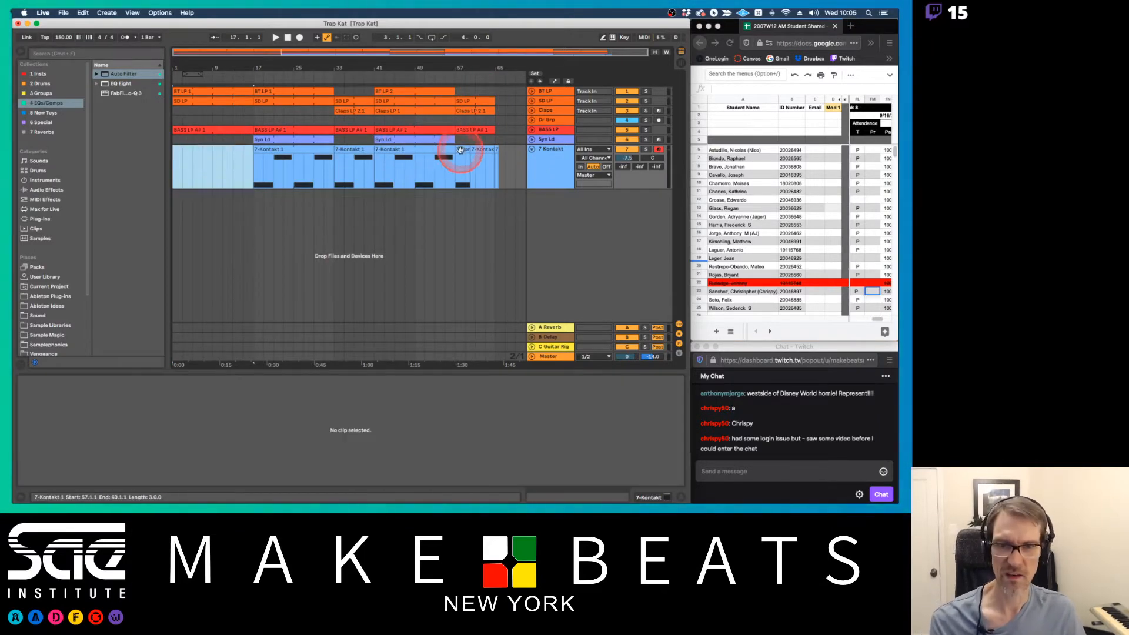
Delete the leftover Kontakt clips from bar 57 to the end of the recorded arrangement
{"action": "left_click", "coordinate": [479, 150]}
{"action": "key", "text": "Delete"}
{"action": "left_click", "coordinate": [496, 150]}
{"action": "key", "text": "Delete"}
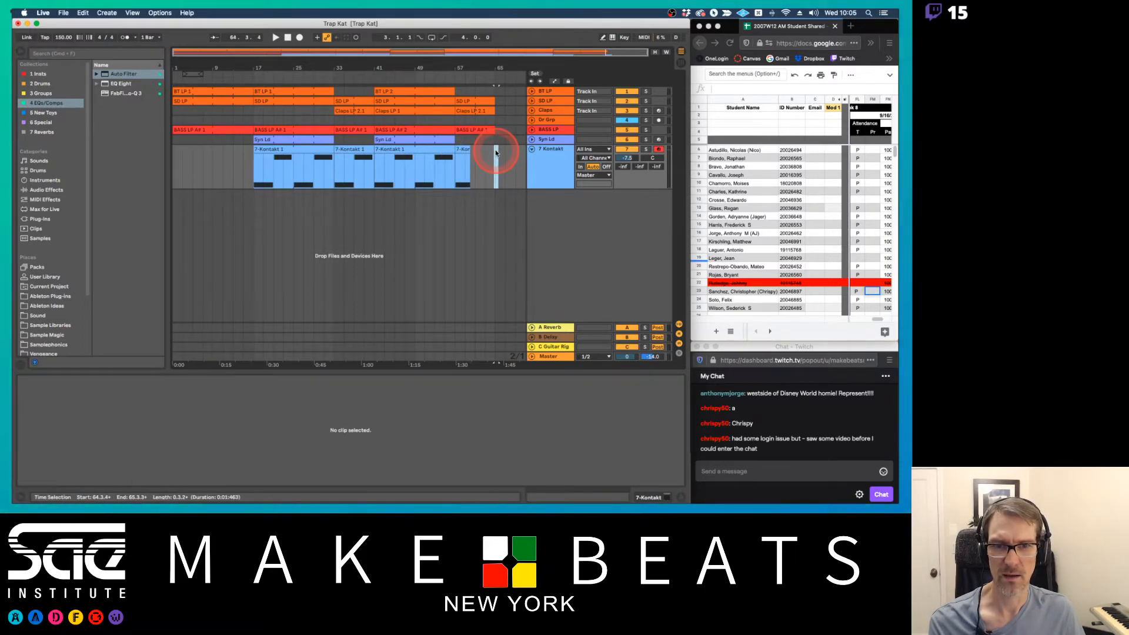
{"action": "left_click", "coordinate": [464, 151]}
{"action": "key", "text": "Delete"}
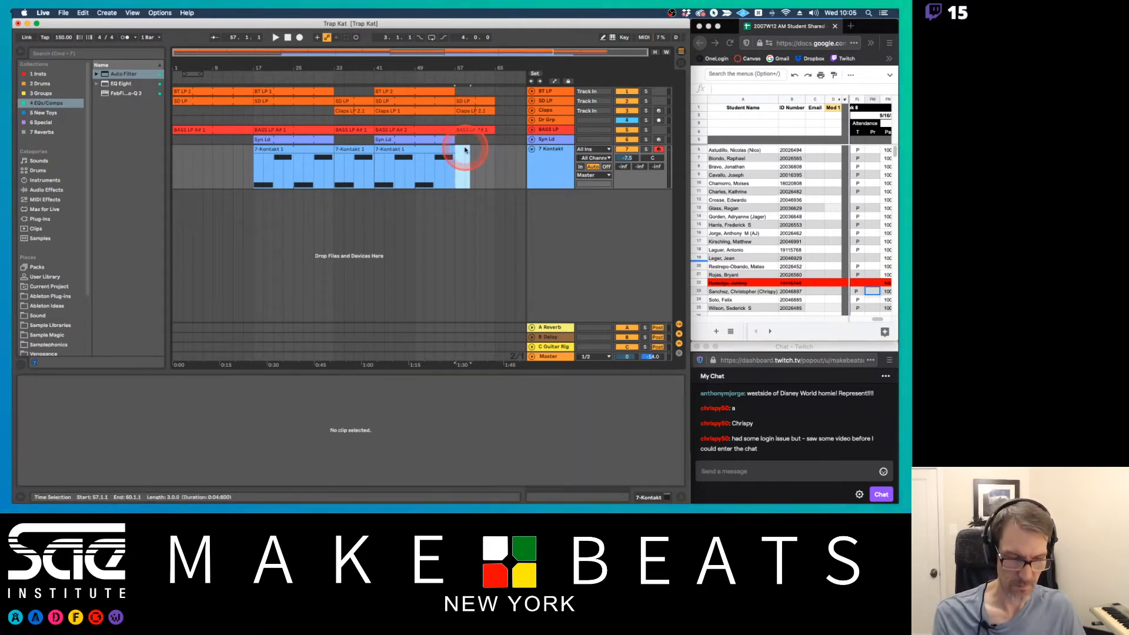
Rename the 7-Kontakt track to AC Gtr
{"action": "left_click", "coordinate": [564, 155]}
{"action": "left_click", "coordinate": [550, 157]}
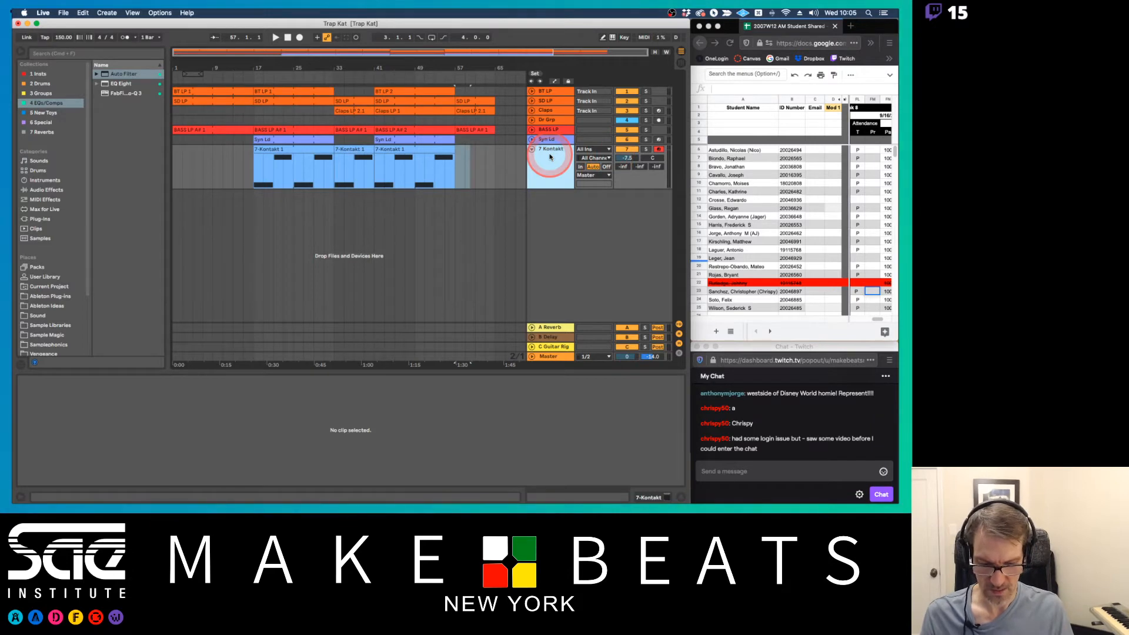
{"action": "key", "text": "super+r"}
{"action": "type", "text": "AC"}
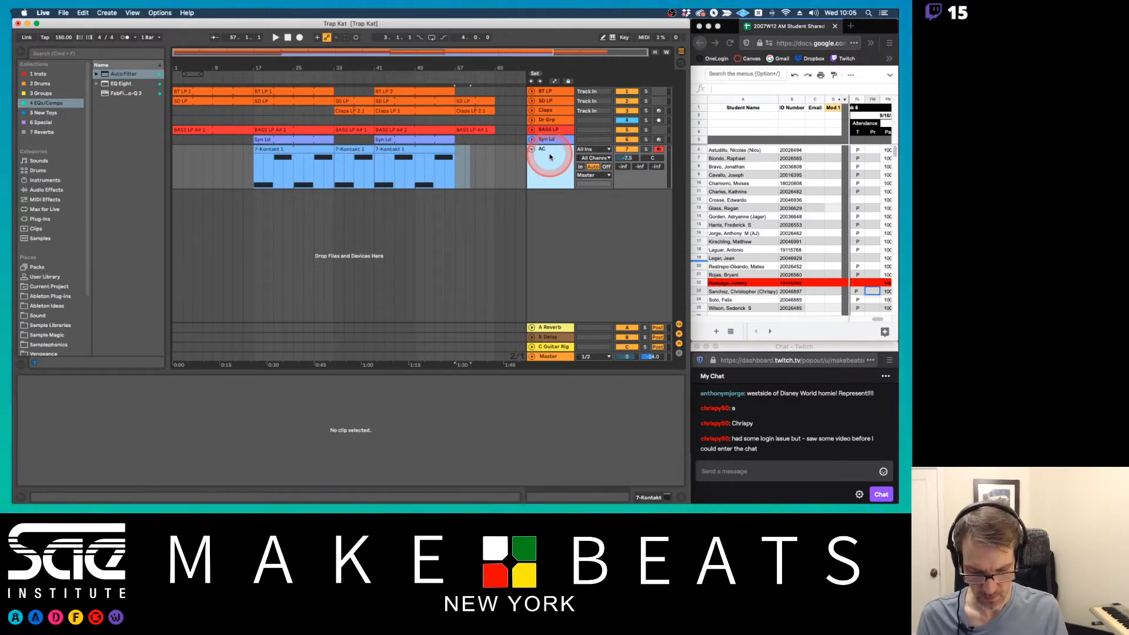
{"action": "type", "text": " Gtr"}
{"action": "key", "text": "Return"}
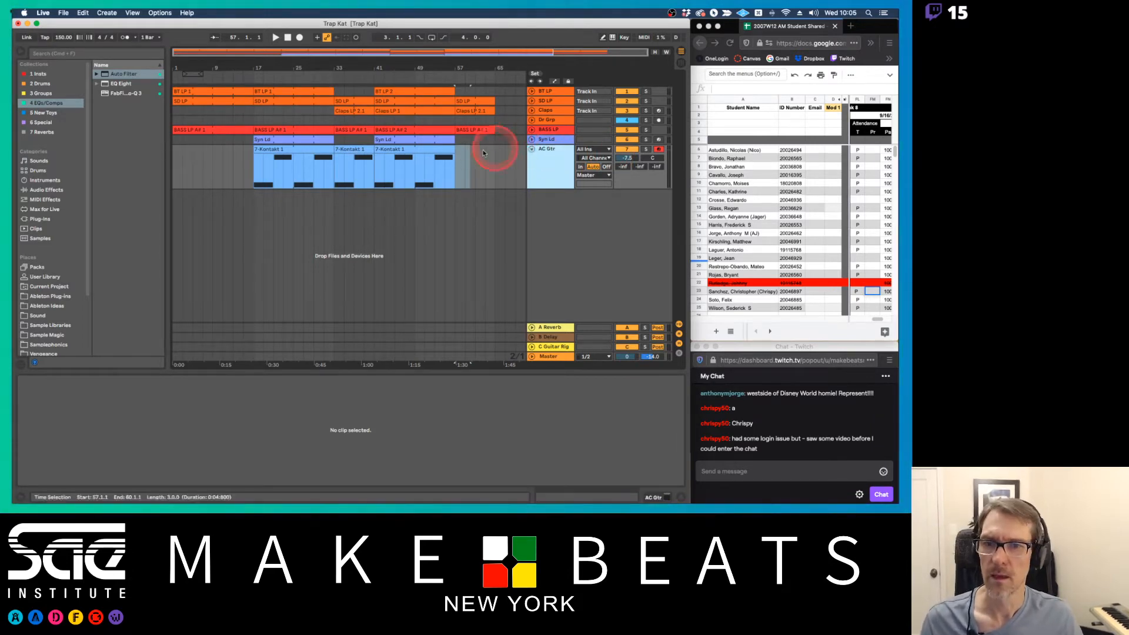
Copy the AC Gtr track title onto the track's three arrangement clips starting at bars 17, 33 and 41
{"action": "left_click", "coordinate": [550, 151]}
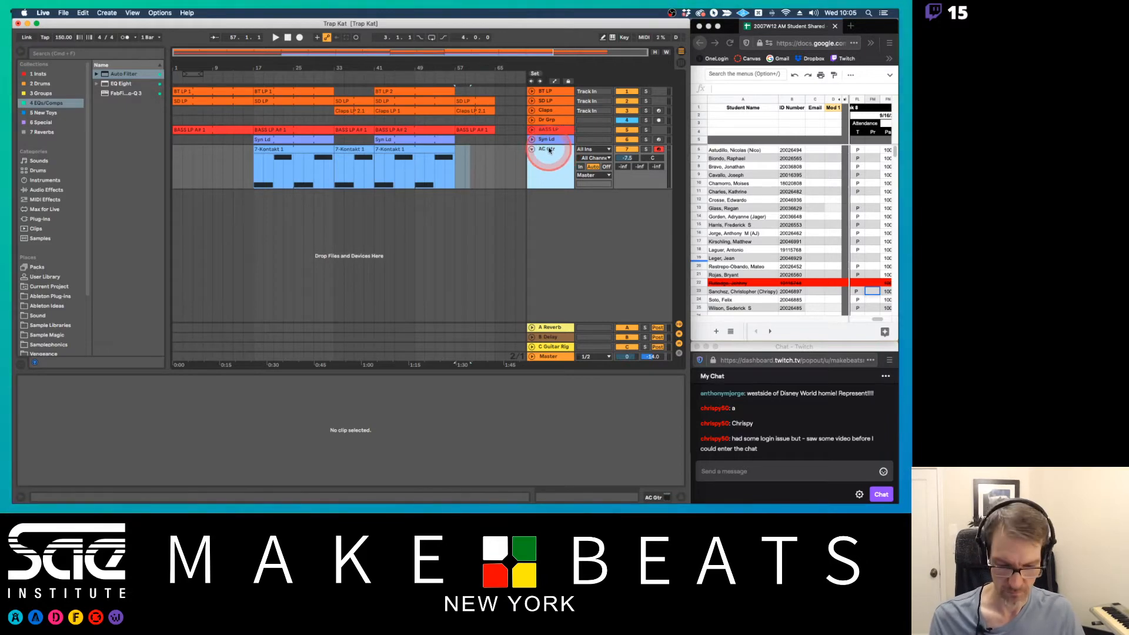
{"action": "key", "text": "super+r"}
{"action": "key", "text": "super+c"}
{"action": "left_click", "coordinate": [291, 150]}
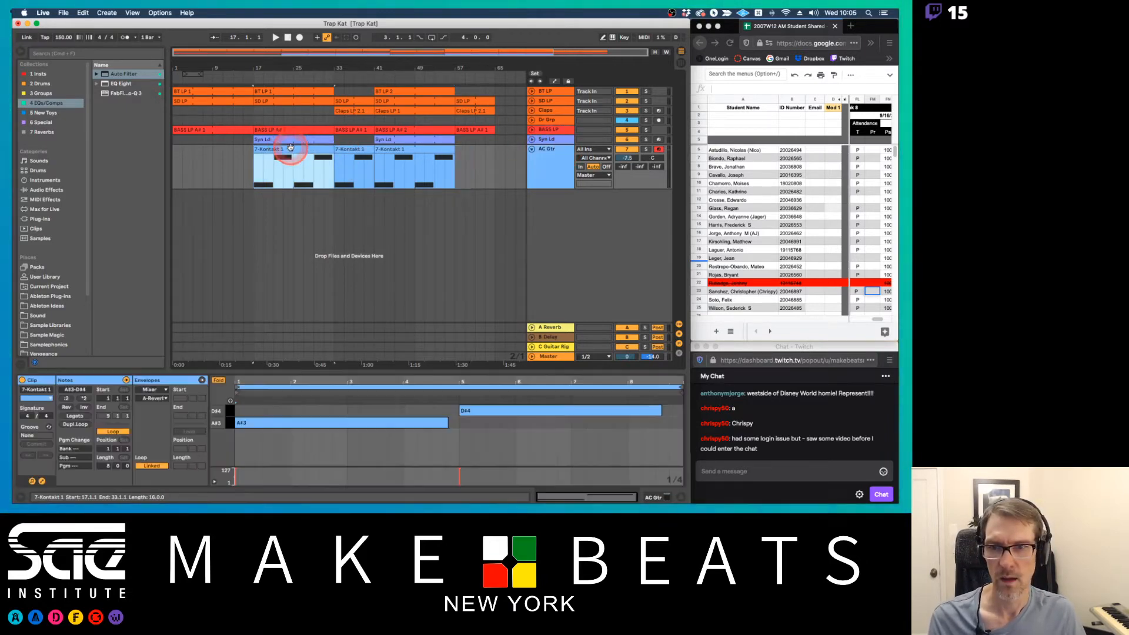
{"action": "left_click", "coordinate": [357, 151]}
{"action": "key", "text": "super+r"}
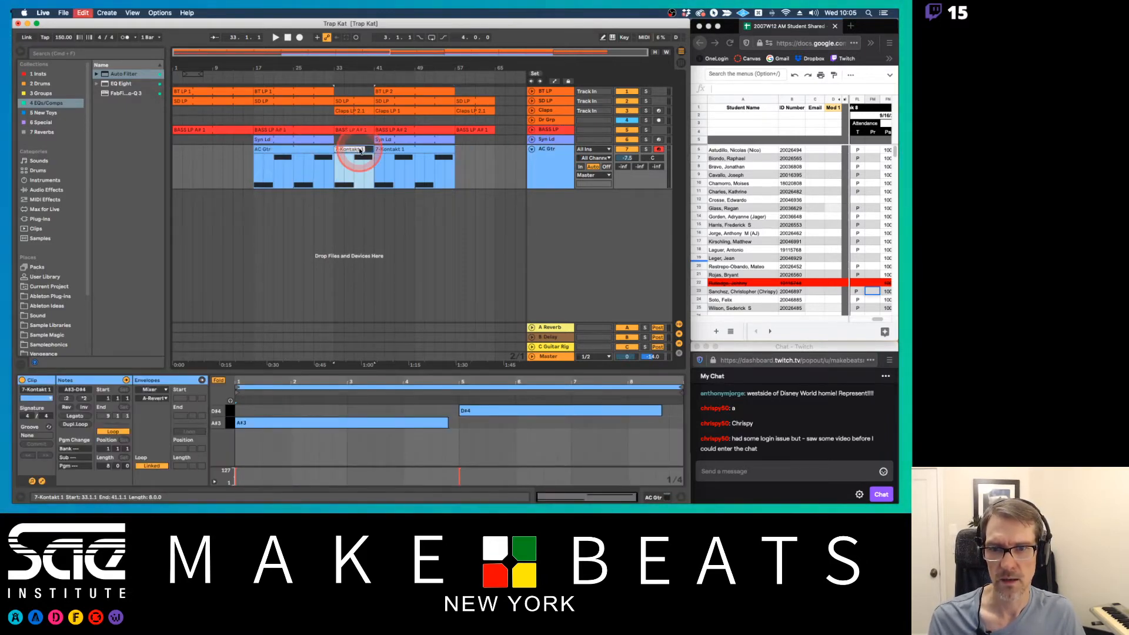
{"action": "key", "text": "super+v"}
{"action": "key", "text": "Return"}
{"action": "left_click", "coordinate": [394, 152]}
{"action": "key", "text": "super+r"}
{"action": "key", "text": "super+v"}
{"action": "key", "text": "Return"}
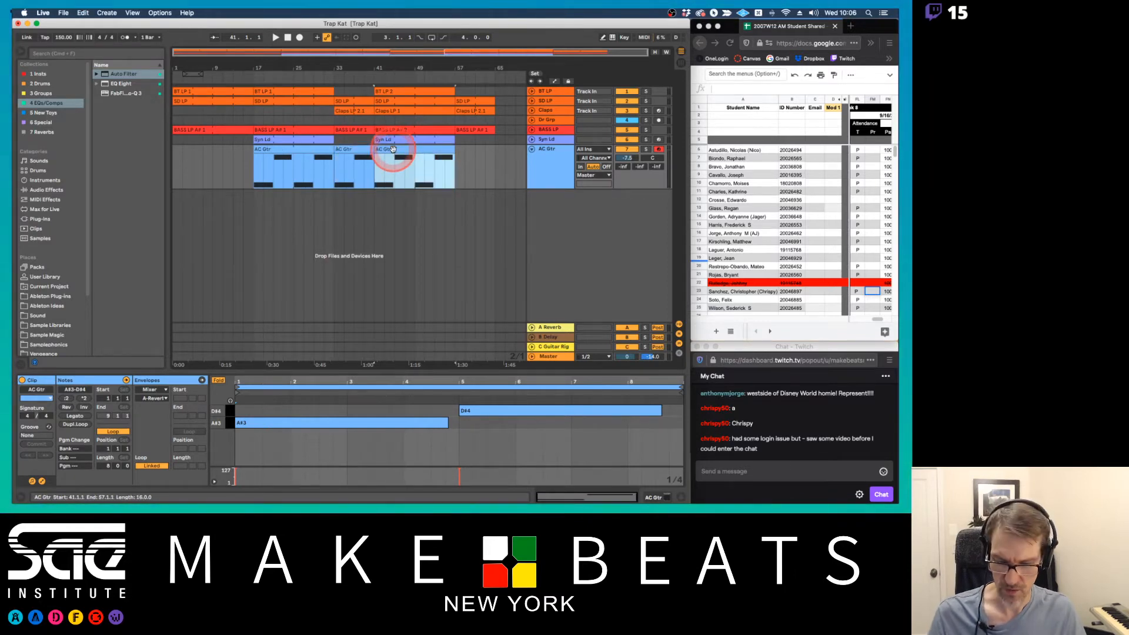
In Session View, rename the AC Gtr track's three clips in the Dr Lp 1, Break and Dr Lp 2 scenes to AC Gtr
{"action": "key", "text": "Tab"}
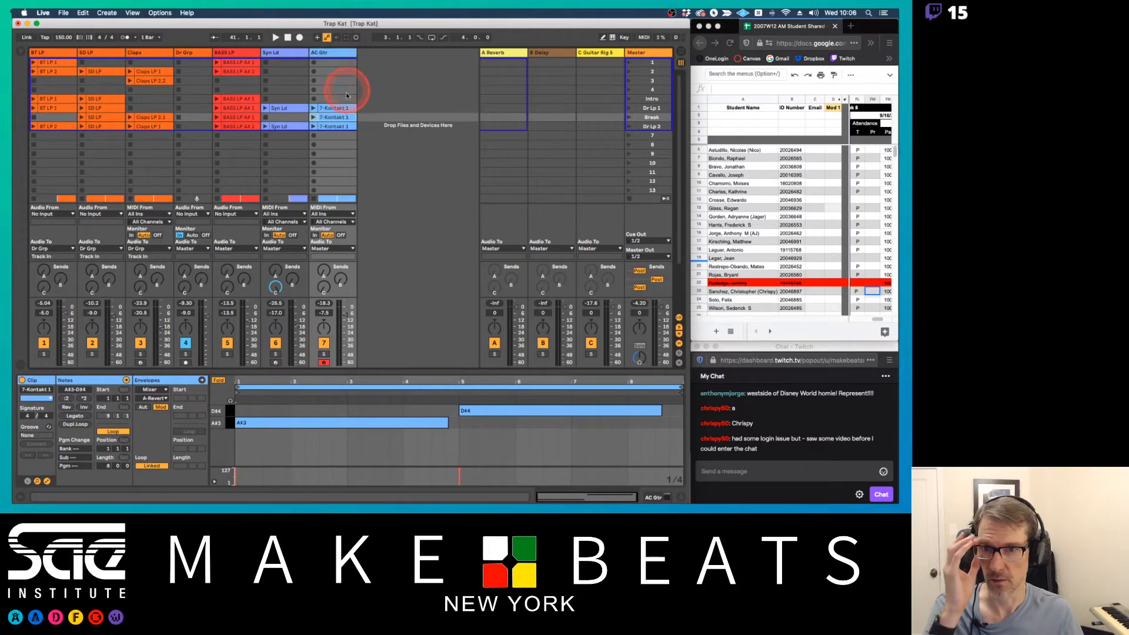
{"action": "left_click", "coordinate": [340, 110]}
{"action": "key", "text": "super+r"}
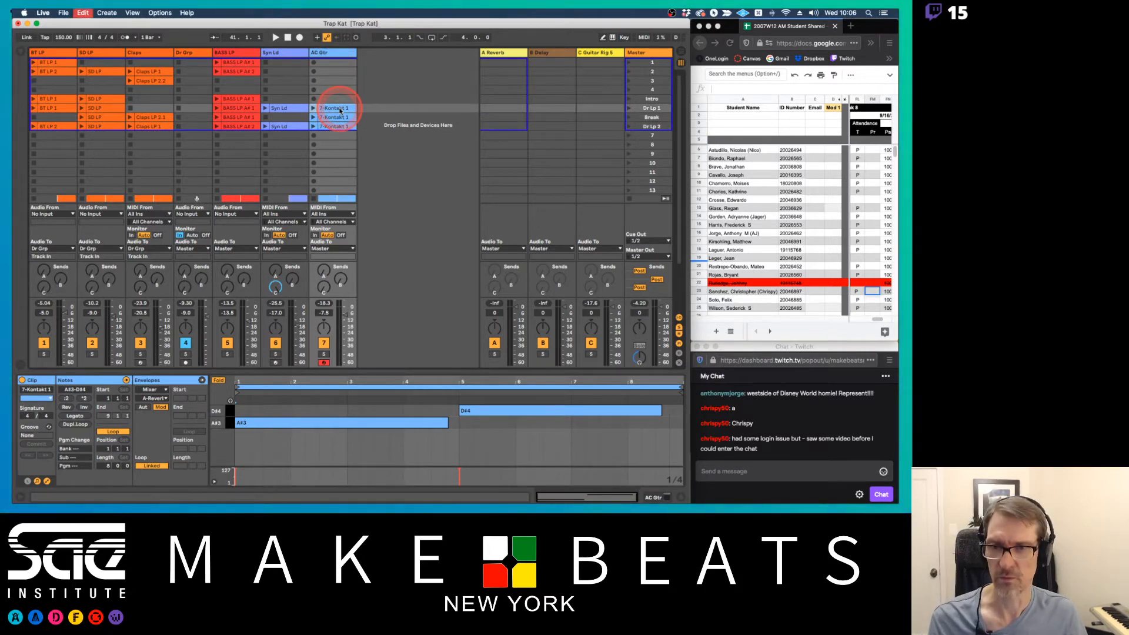
{"action": "key", "text": "super+v"}
{"action": "key", "text": "Return"}
{"action": "left_click", "coordinate": [337, 121]}
{"action": "key", "text": "super+r"}
{"action": "key", "text": "super+v"}
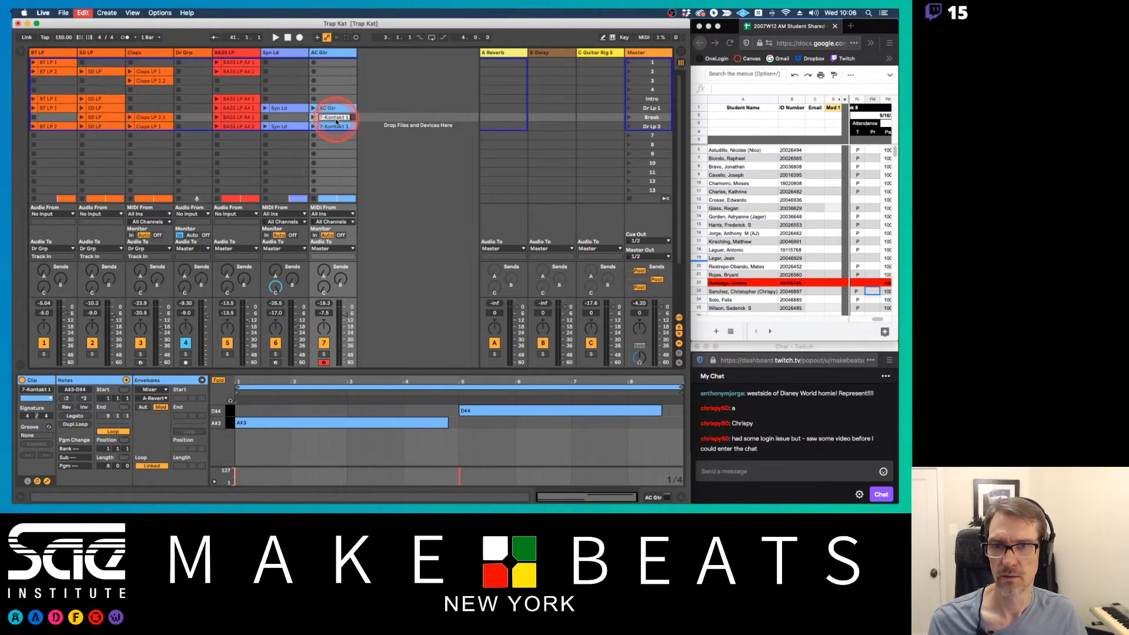
{"action": "key", "text": "Return"}
{"action": "left_click", "coordinate": [332, 126]}
{"action": "key", "text": "super+r"}
{"action": "key", "text": "super+v"}
{"action": "key", "text": "Return"}
Color the AC Gtr track brown and assign that track color to its Session clips
{"action": "left_click", "coordinate": [329, 56]}
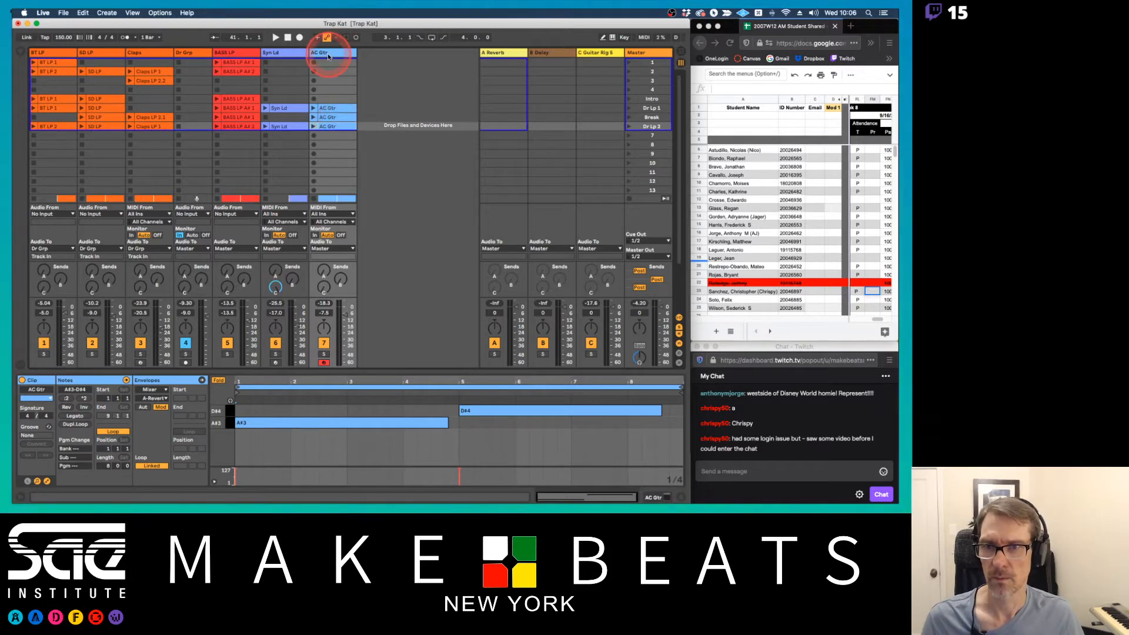
{"action": "right_click", "coordinate": [329, 56]}
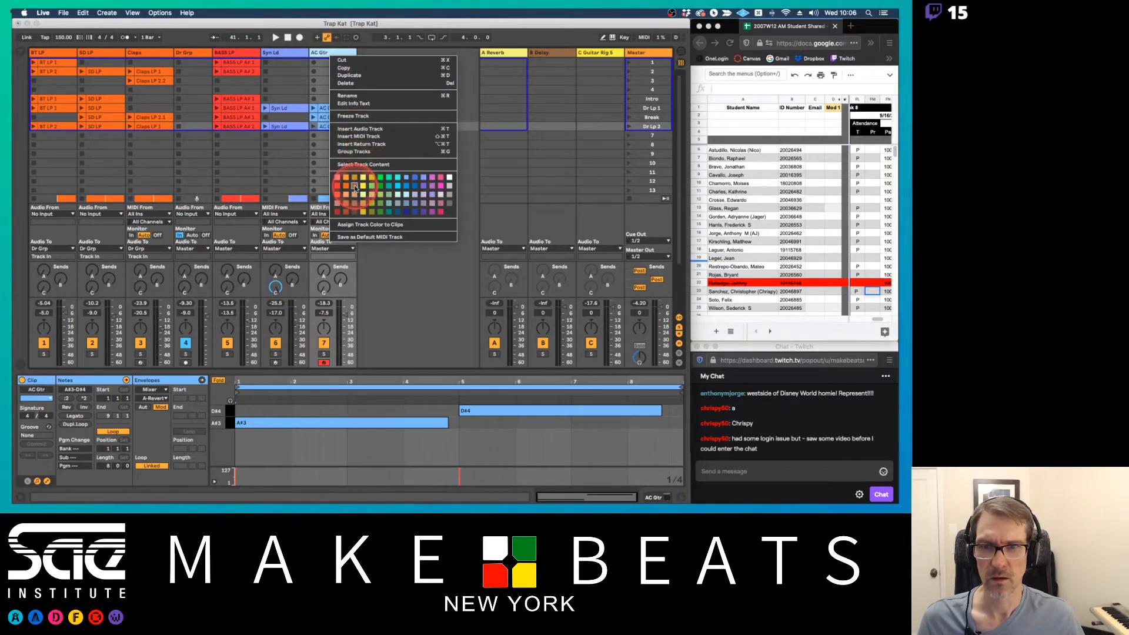
{"action": "left_click", "coordinate": [348, 71]}
{"action": "left_click", "coordinate": [339, 57]}
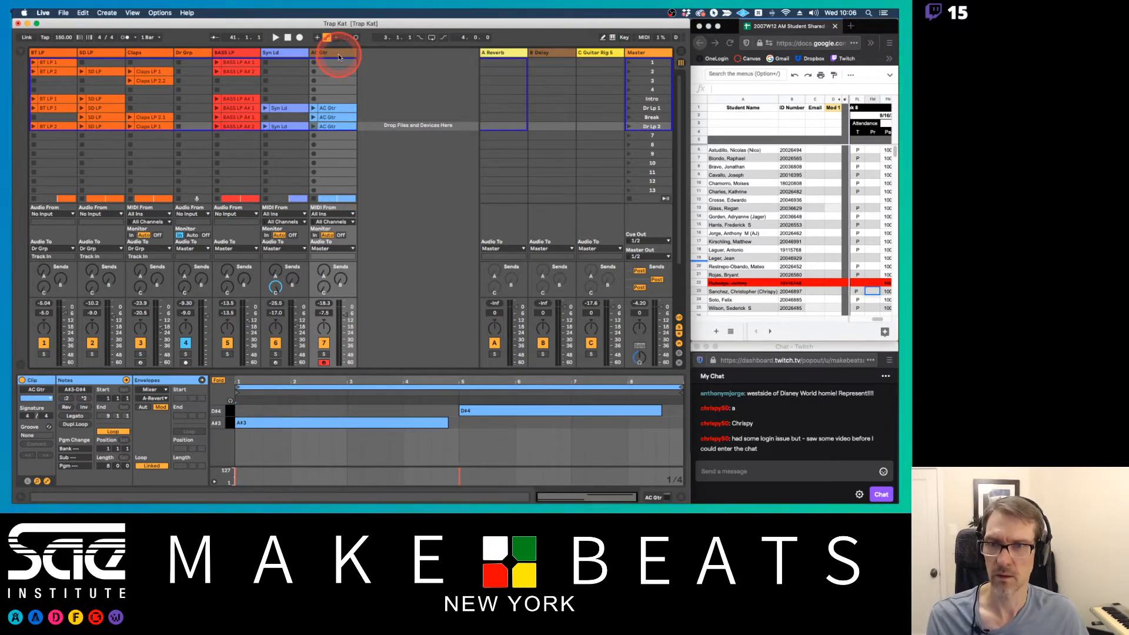
{"action": "left_click", "coordinate": [338, 57]}
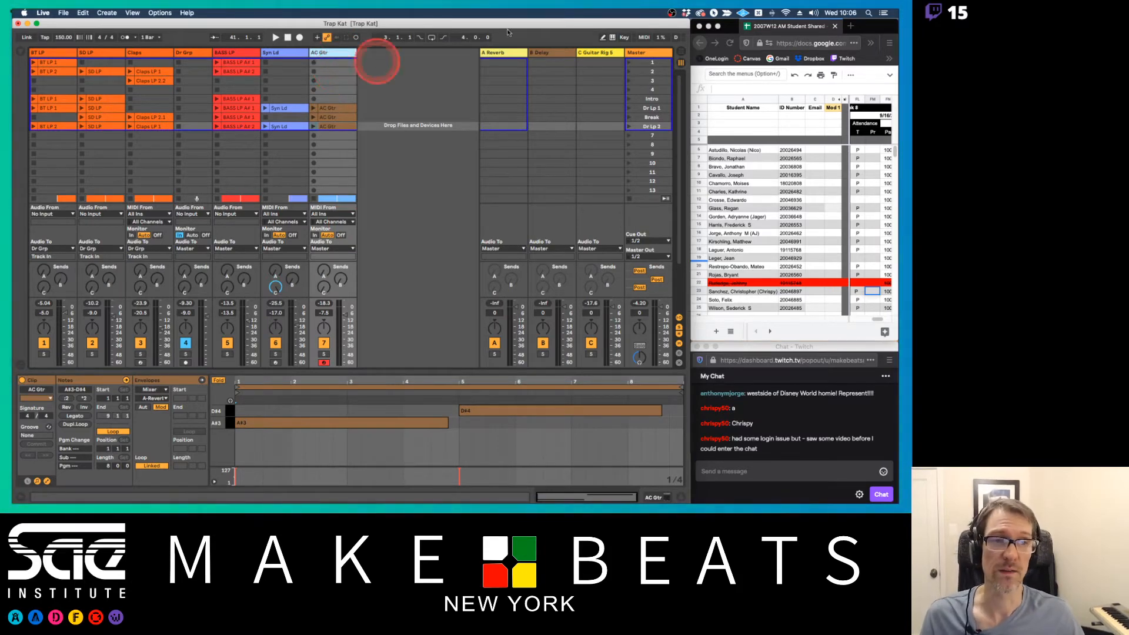
Switch to the Keyboard Maestro editor, review each macro in the Ableton Live group from Insert EQ Eight to Set Clips in Track Color, and return to Live
{"action": "left_click", "coordinate": [759, 12]}
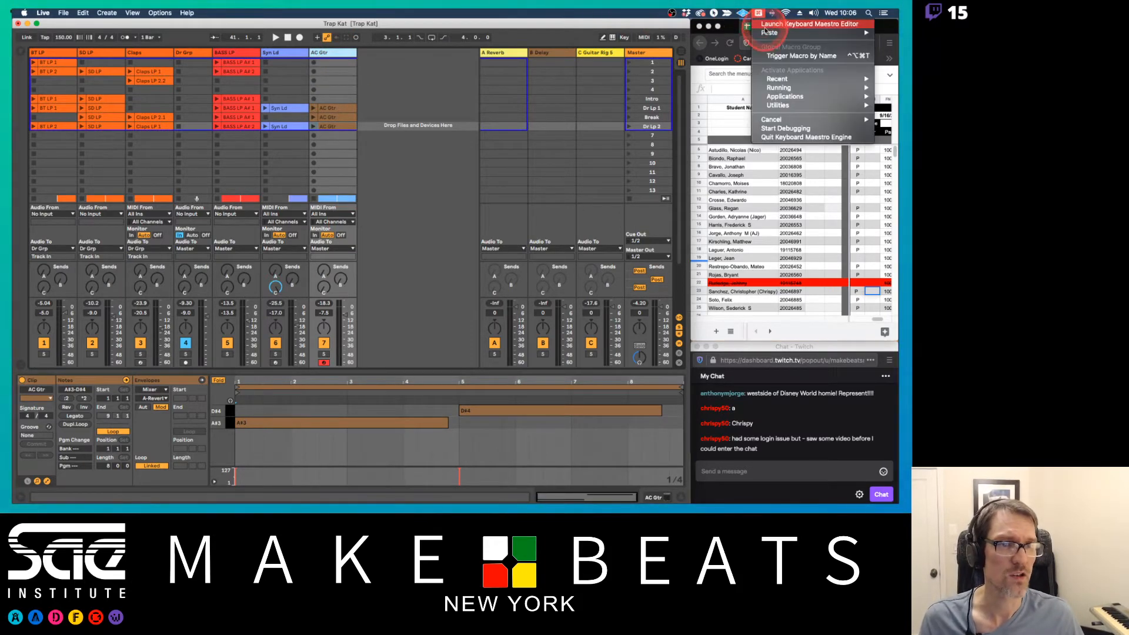
{"action": "left_click", "coordinate": [783, 24]}
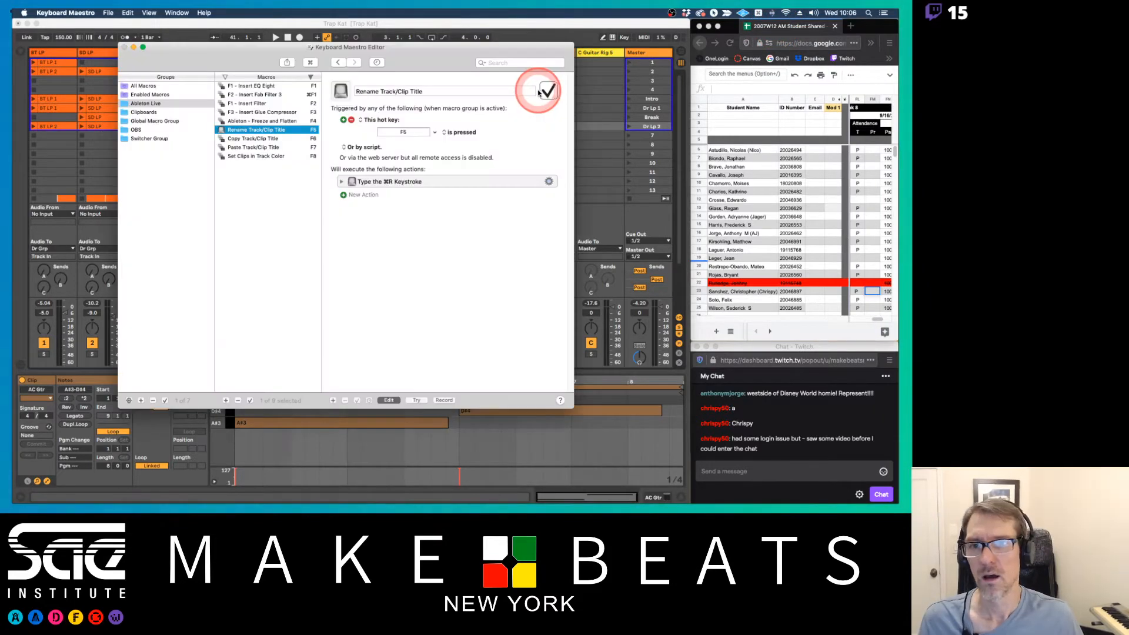
{"action": "left_click", "coordinate": [152, 104]}
{"action": "left_click", "coordinate": [257, 86]}
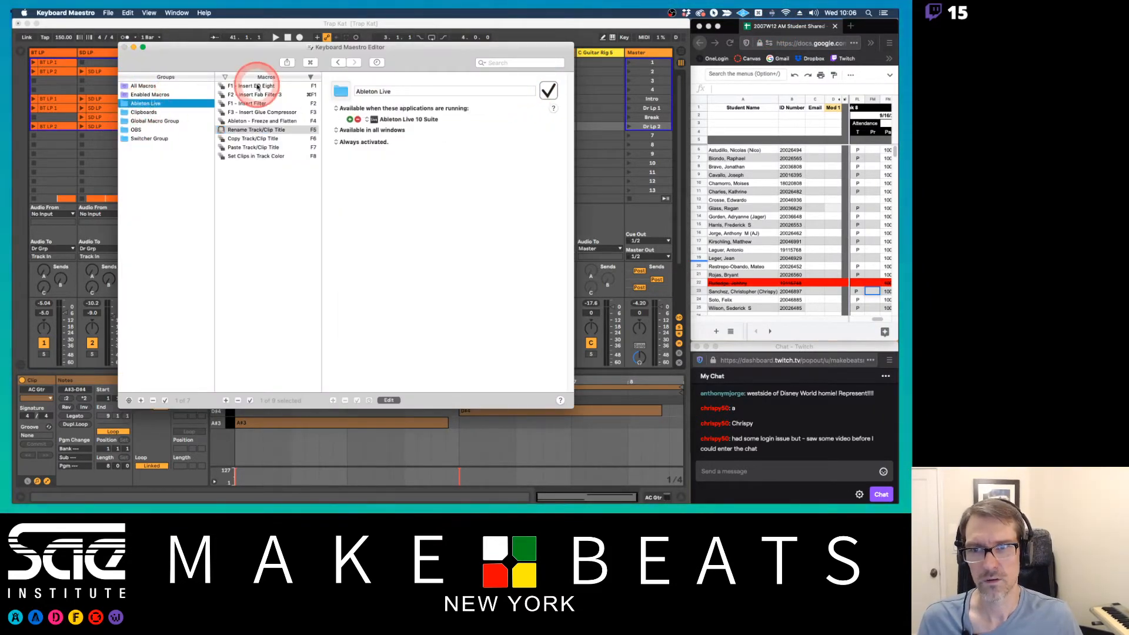
{"action": "left_click", "coordinate": [257, 95]}
{"action": "left_click", "coordinate": [257, 104]}
{"action": "left_click", "coordinate": [257, 112]}
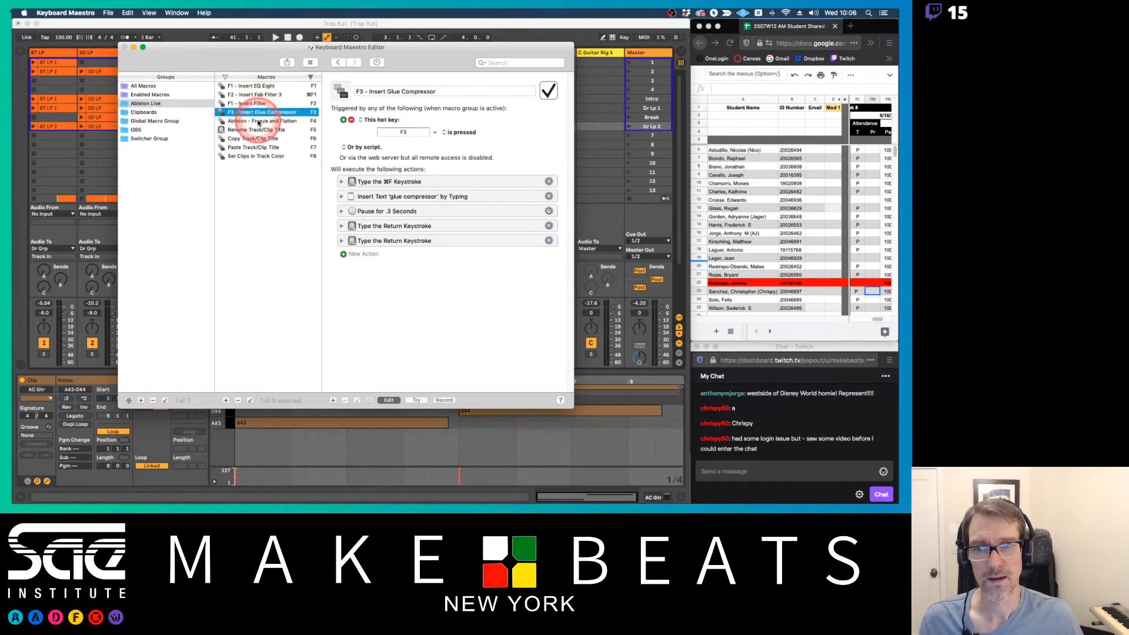
{"action": "left_click", "coordinate": [257, 121]}
{"action": "left_click", "coordinate": [257, 130]}
{"action": "left_click", "coordinate": [257, 139]}
{"action": "left_click", "coordinate": [257, 147]}
{"action": "left_click", "coordinate": [257, 156]}
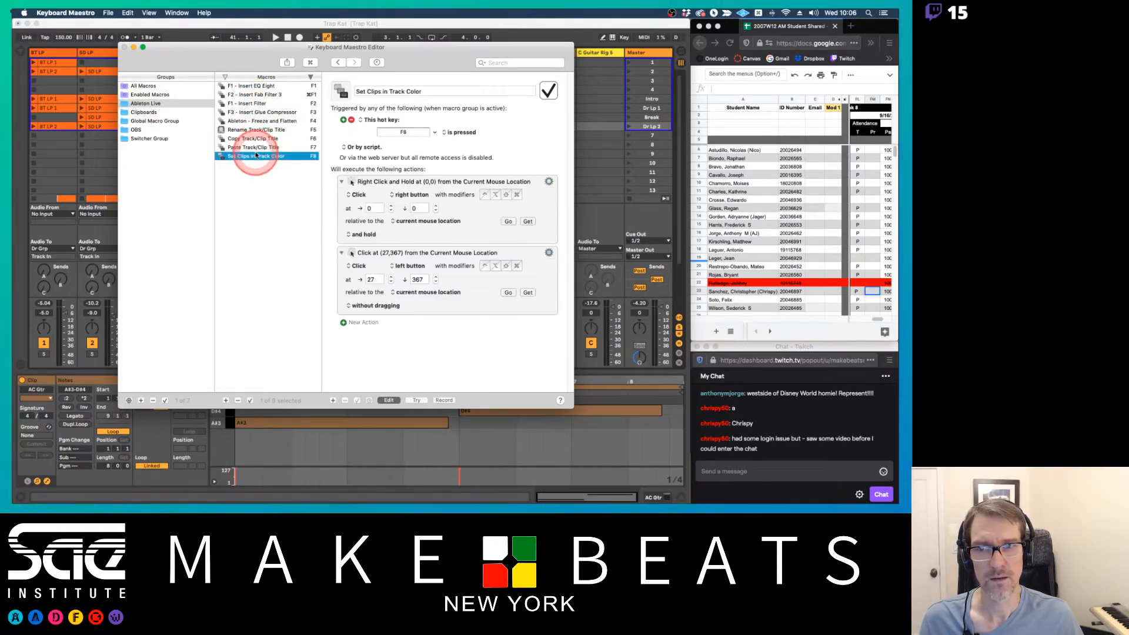
{"action": "left_click", "coordinate": [186, 37]}
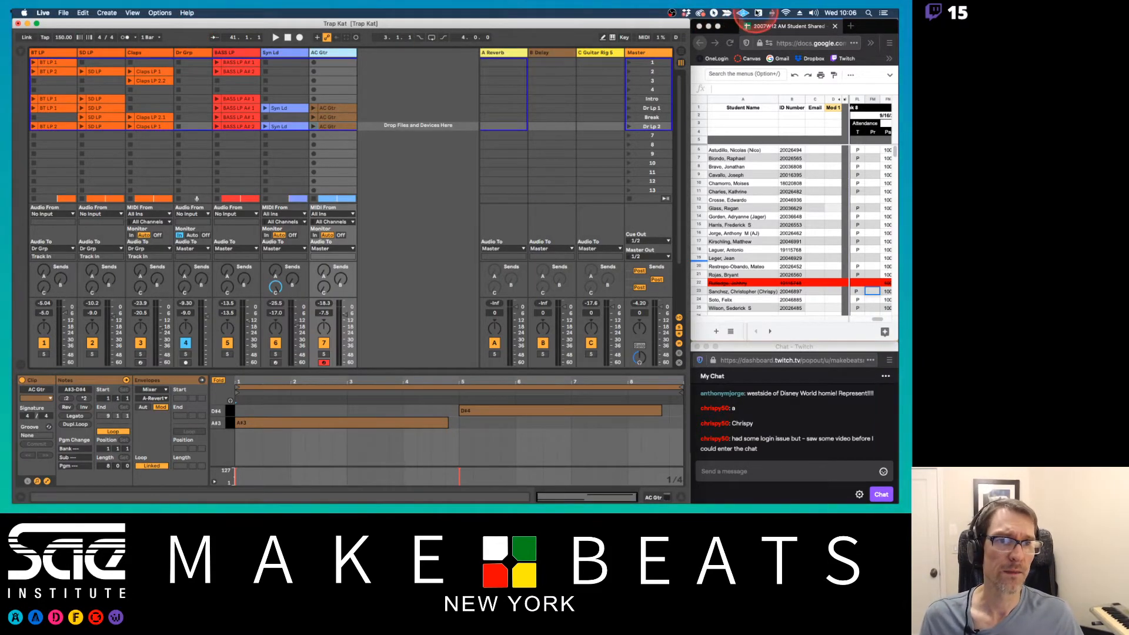
{"action": "left_click", "coordinate": [758, 12]}
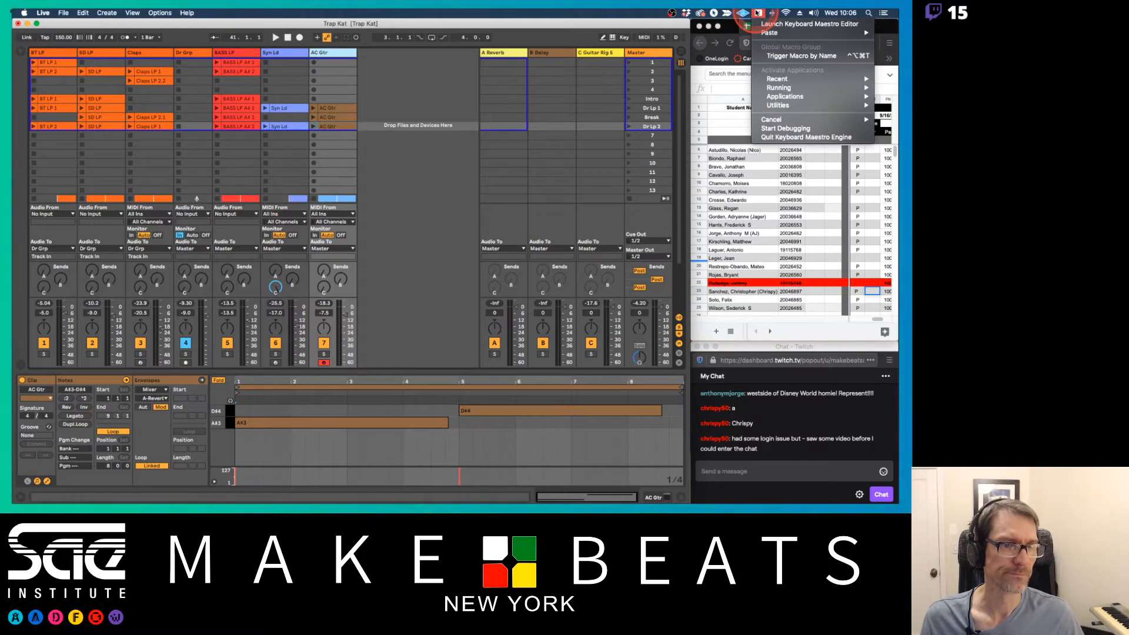
{"action": "key", "text": "Escape"}
In the Arrangement, assign the AC Gtr track's brown color to its clips
{"action": "key", "text": "Tab"}
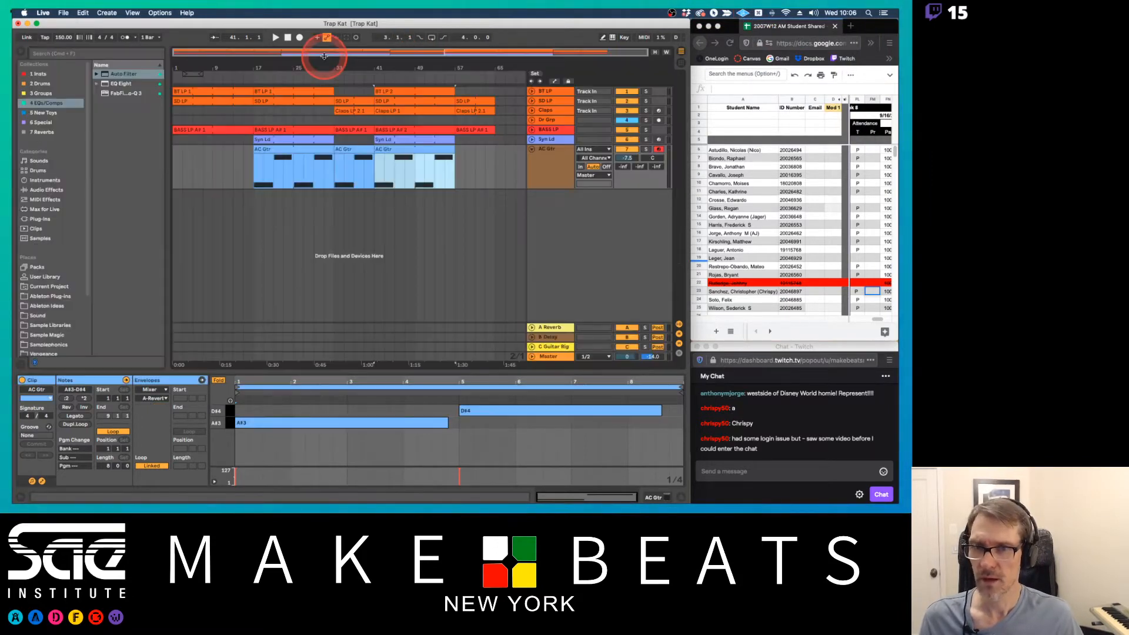
{"action": "left_click", "coordinate": [552, 150]}
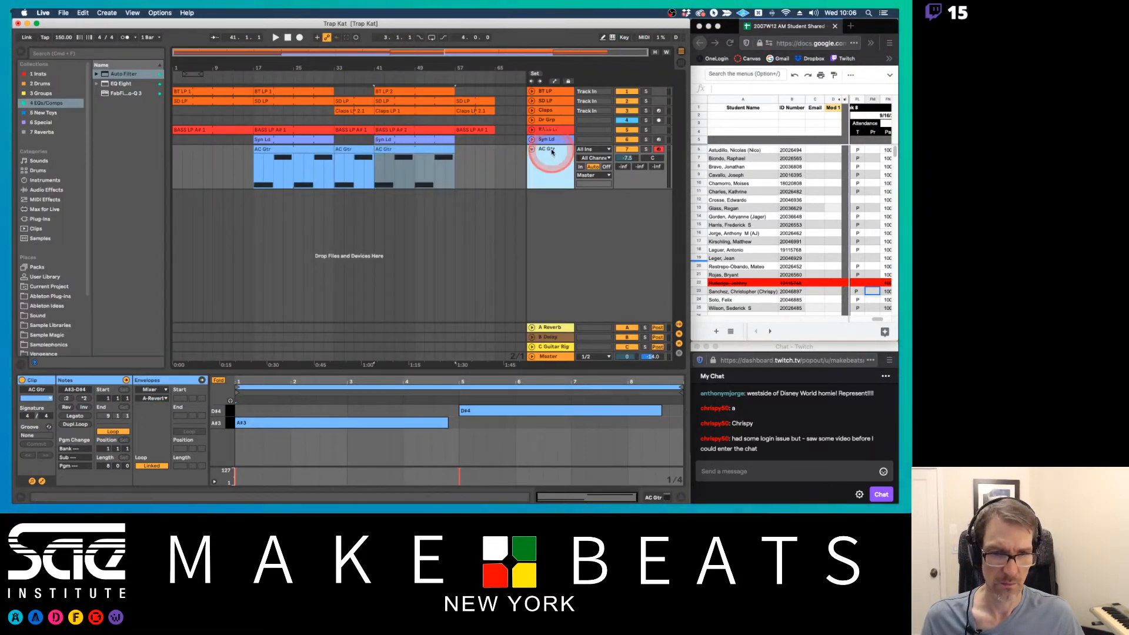
{"action": "left_click", "coordinate": [429, 184]}
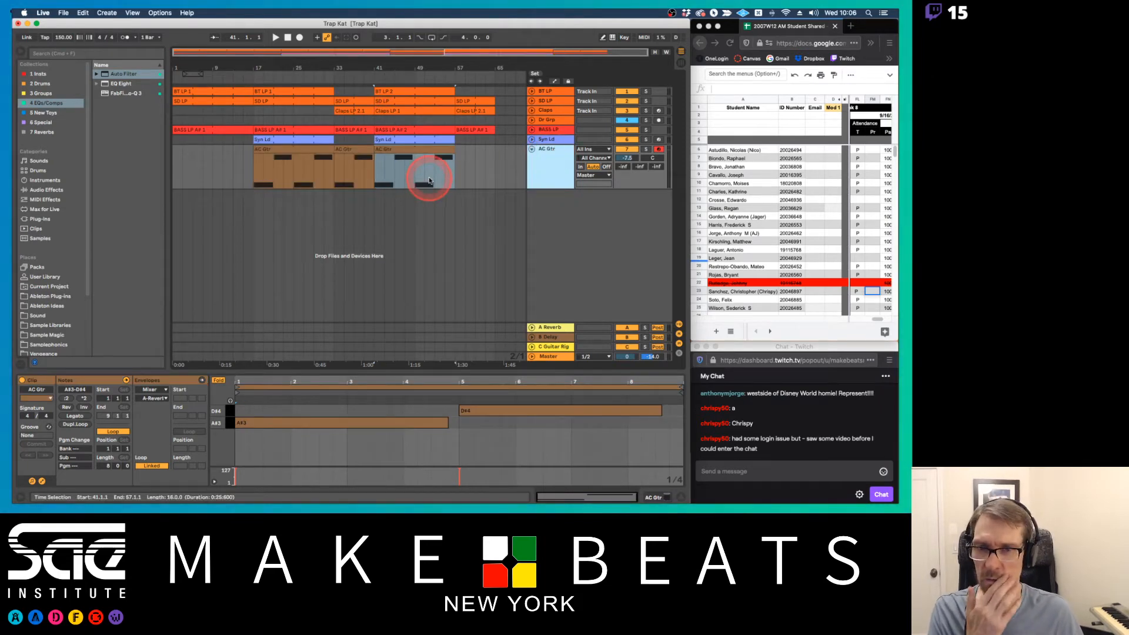
Show the AC Gtr clip at bars 17 to 33 with its full key range unfolded in an enlarged note editor
{"action": "left_click", "coordinate": [359, 149]}
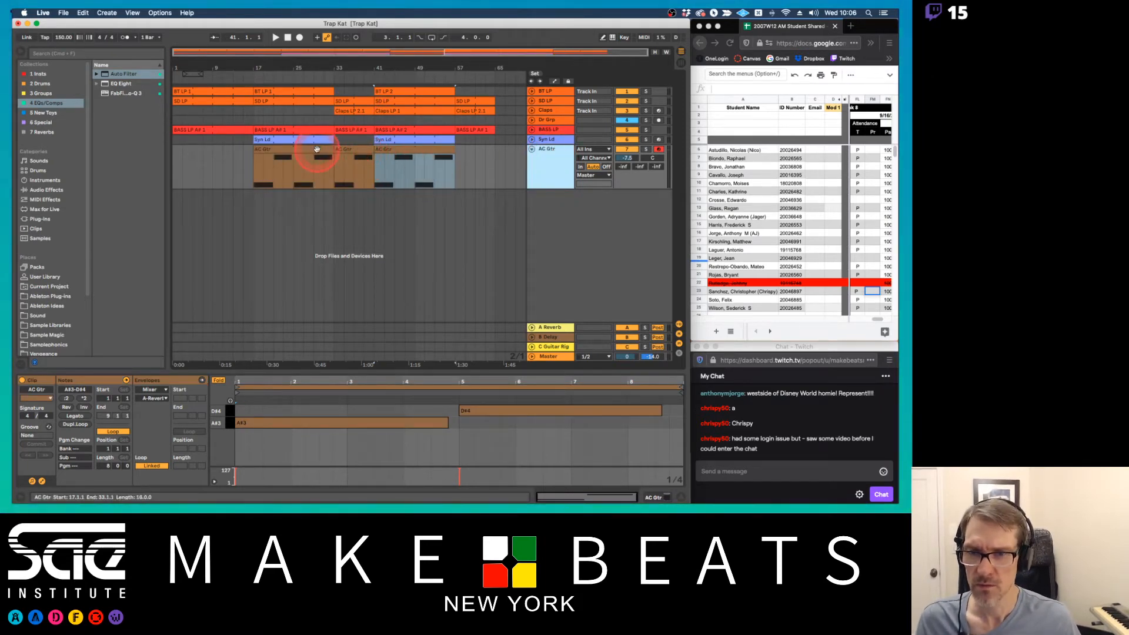
{"action": "left_click", "coordinate": [316, 149]}
{"action": "left_click", "coordinate": [218, 380]}
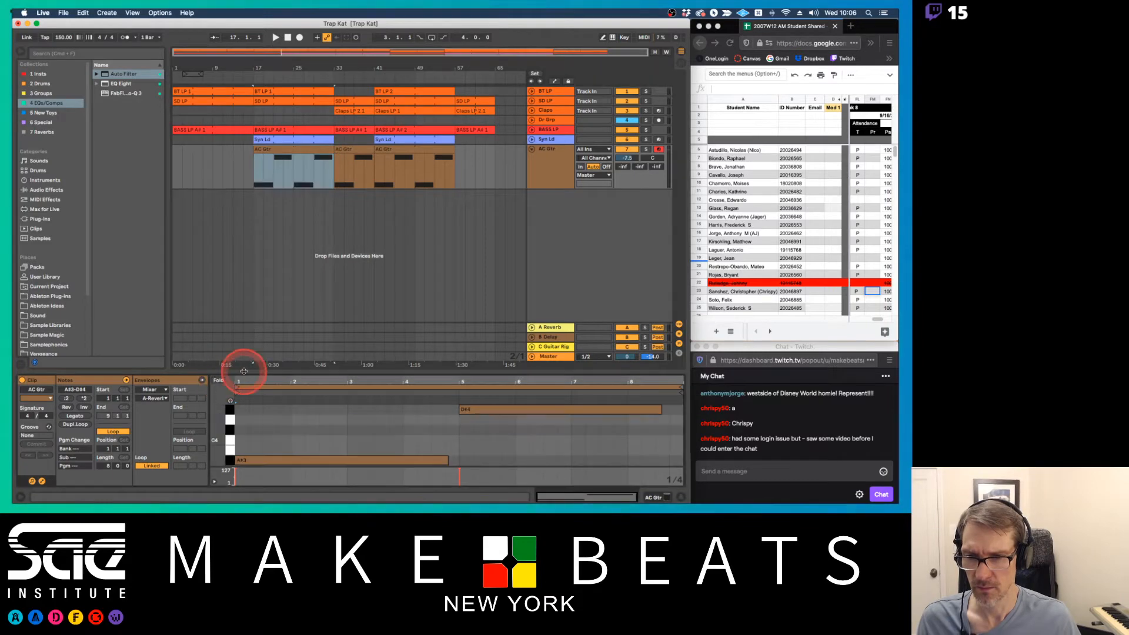
{"action": "left_click_drag", "start_coordinate": [243, 372], "coordinate": [231, 259]}
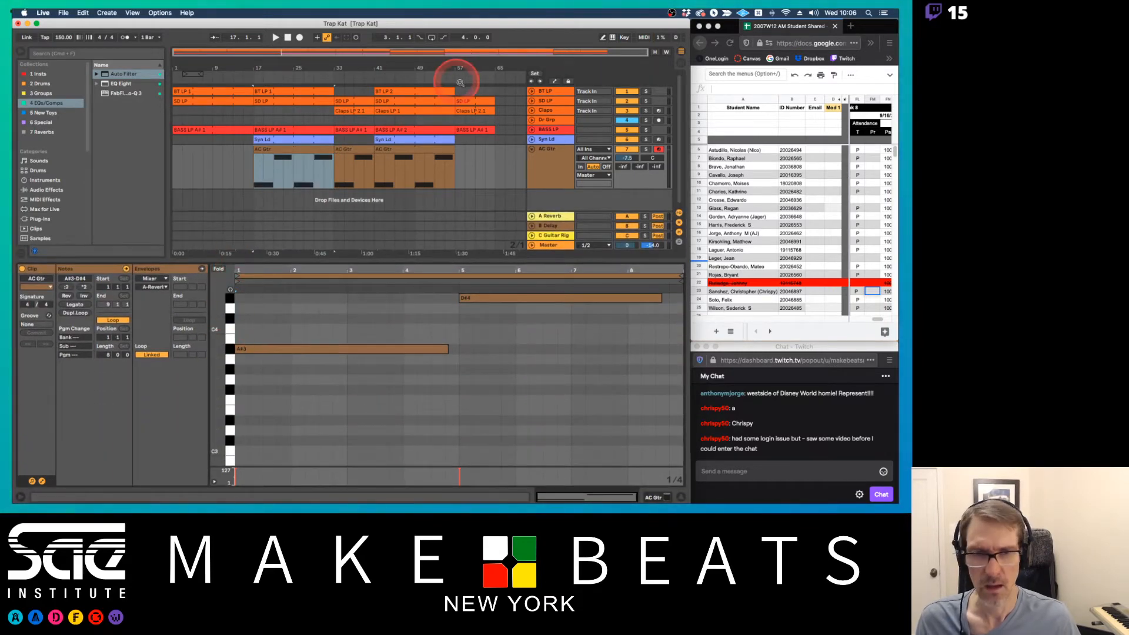
Show the AC Gtr track's Kontakt Electric Sunburst instrument and open the AC Gtr clip at bar 33 in the note editor
{"action": "left_click", "coordinate": [555, 161]}
{"action": "left_click", "coordinate": [44, 394]}
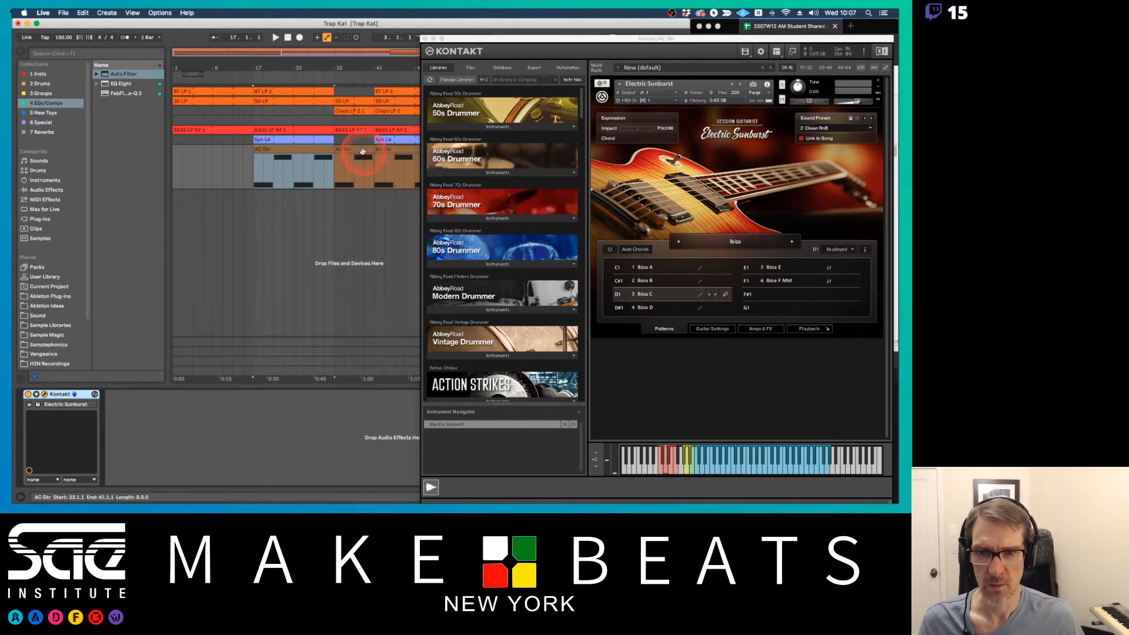
{"action": "left_click", "coordinate": [320, 150]}
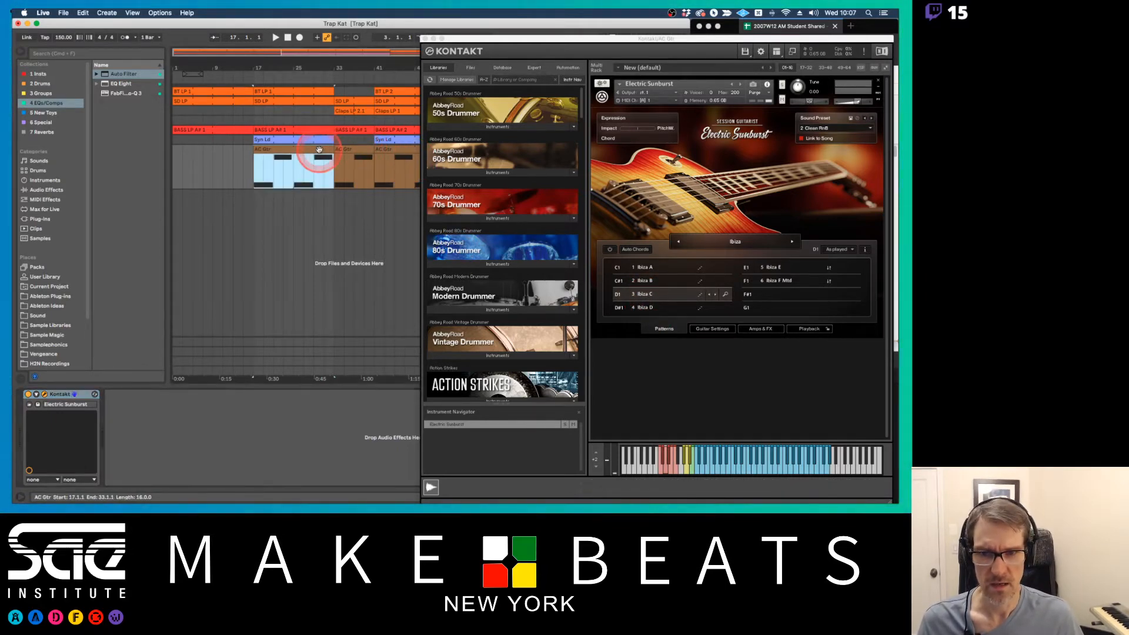
{"action": "left_click", "coordinate": [356, 152]}
{"action": "double_click", "coordinate": [352, 150]}
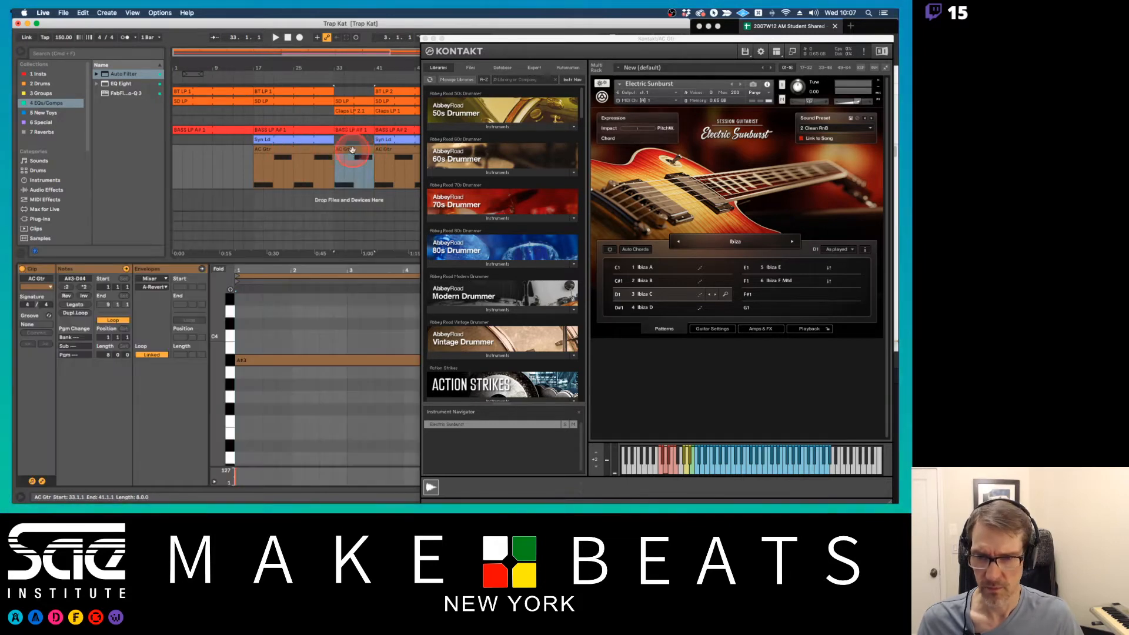
Audition the low pattern-switching keys C1, C#1 and D1 in the bar 33 AC Gtr clip's piano roll
{"action": "scroll", "coordinate": [214, 394], "scroll_direction": "down", "scroll_amount": 5}
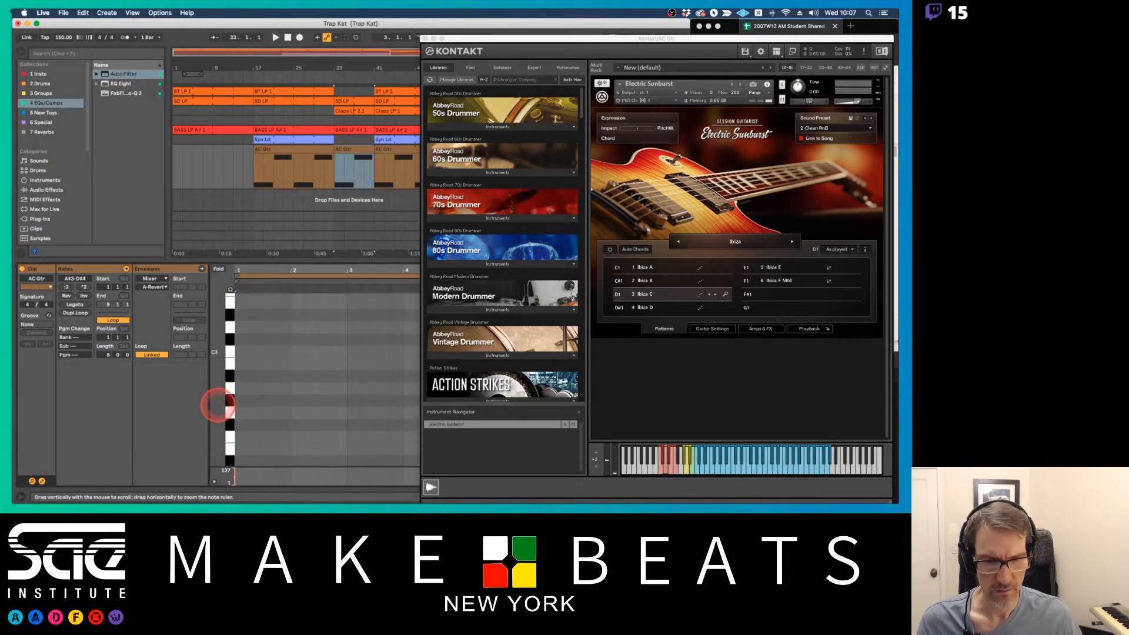
{"action": "scroll", "coordinate": [218, 406], "scroll_direction": "down", "scroll_amount": 4}
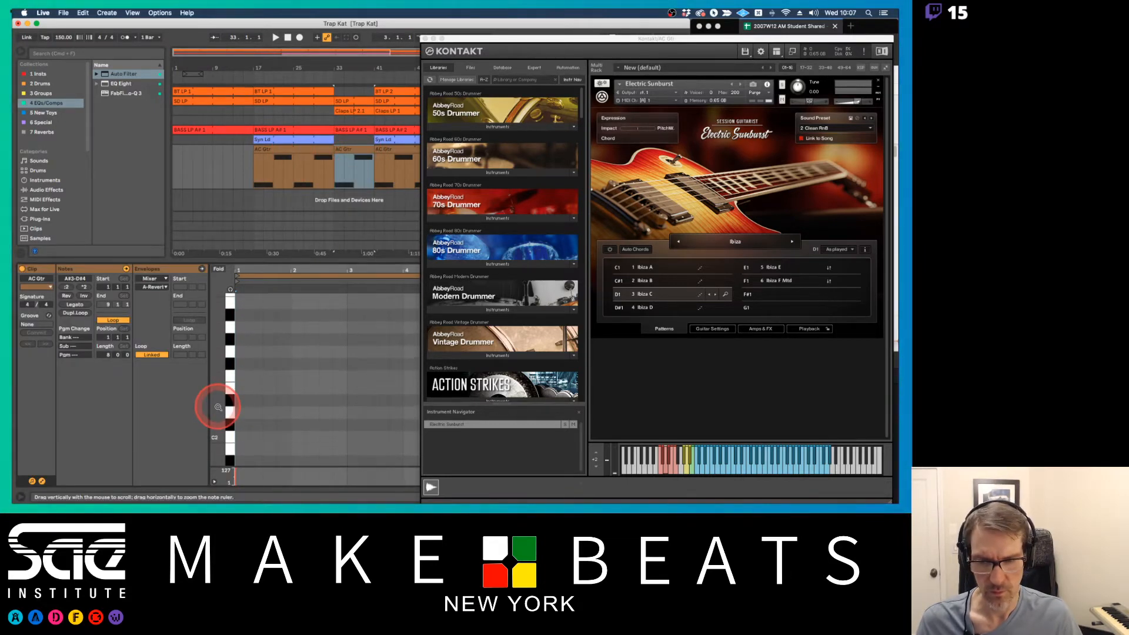
{"action": "left_click", "coordinate": [228, 439]}
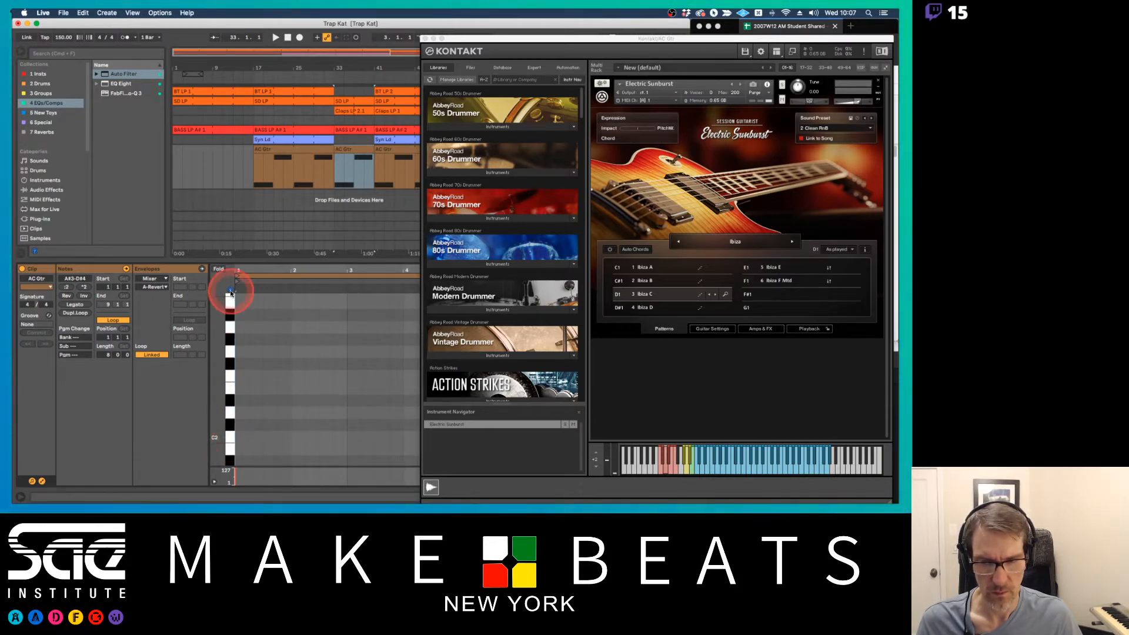
{"action": "left_click_drag", "start_coordinate": [231, 292], "coordinate": [220, 328]}
{"action": "left_click", "coordinate": [231, 432]}
{"action": "left_click", "coordinate": [231, 438]}
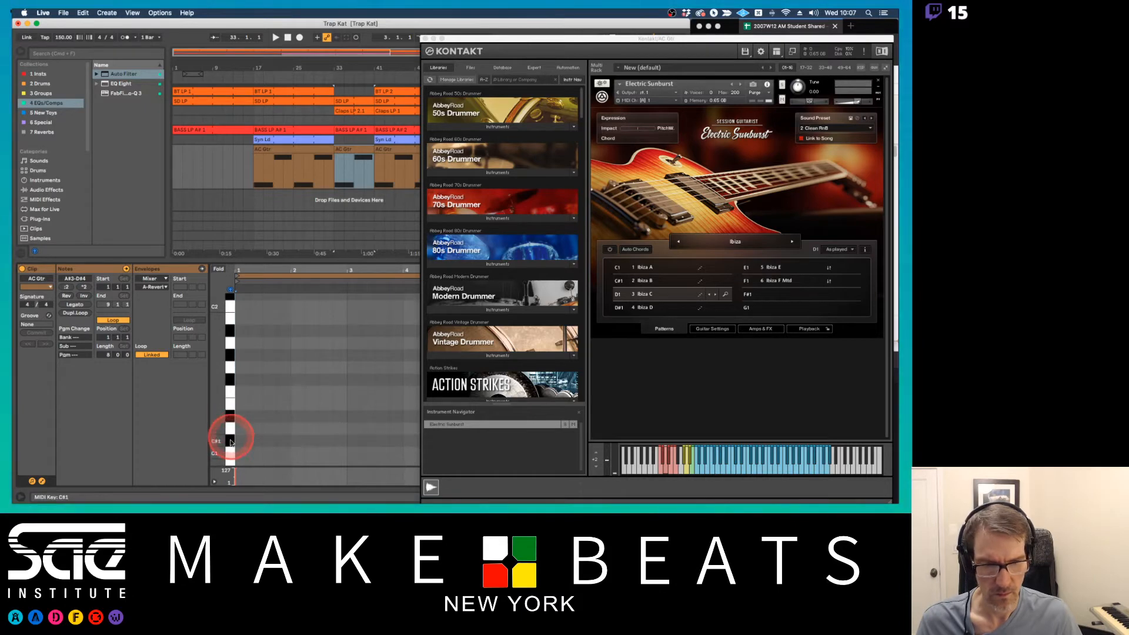
{"action": "mouse_move", "coordinate": [232, 441]}
{"action": "left_mouse_down"}
{"action": "mouse_move", "coordinate": [232, 420]}
{"action": "mouse_move", "coordinate": [230, 439]}
{"action": "mouse_move", "coordinate": [229, 429]}
{"action": "left_mouse_up"}
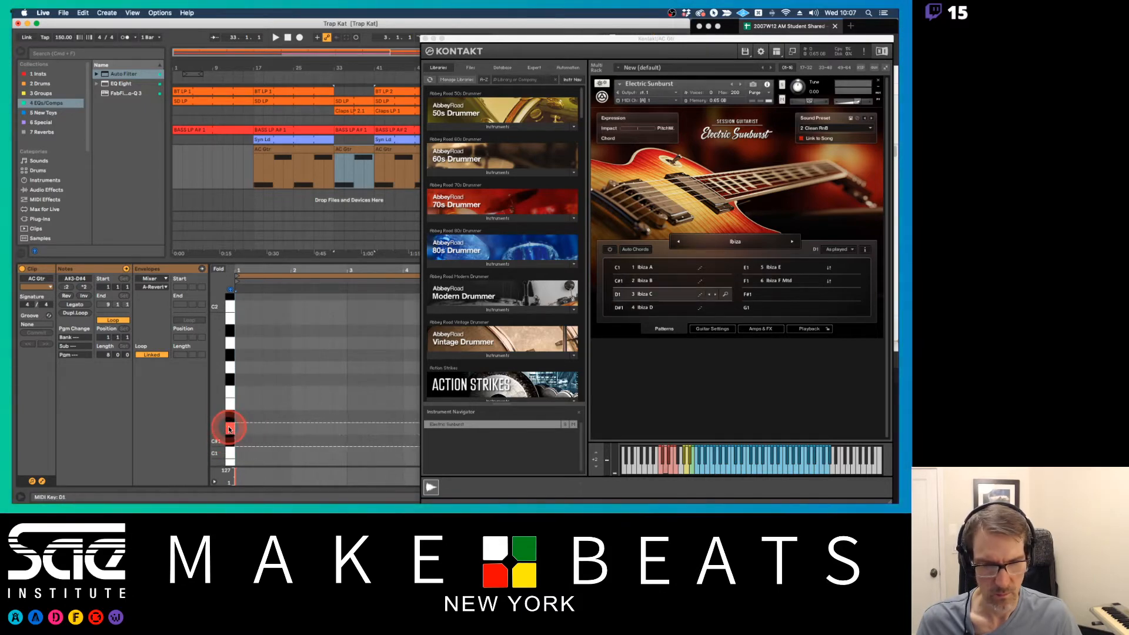
Add a D1 pattern-switching note spanning all eight bars of the AC Gtr clip at bar 33
{"action": "left_click", "coordinate": [229, 429]}
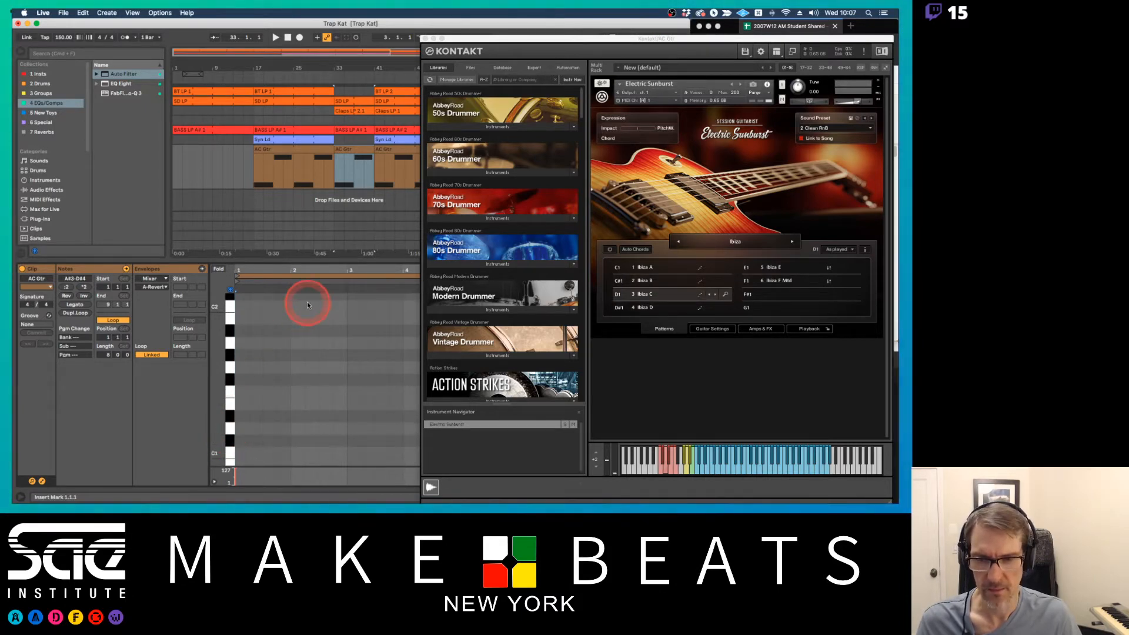
{"action": "left_click", "coordinate": [229, 429]}
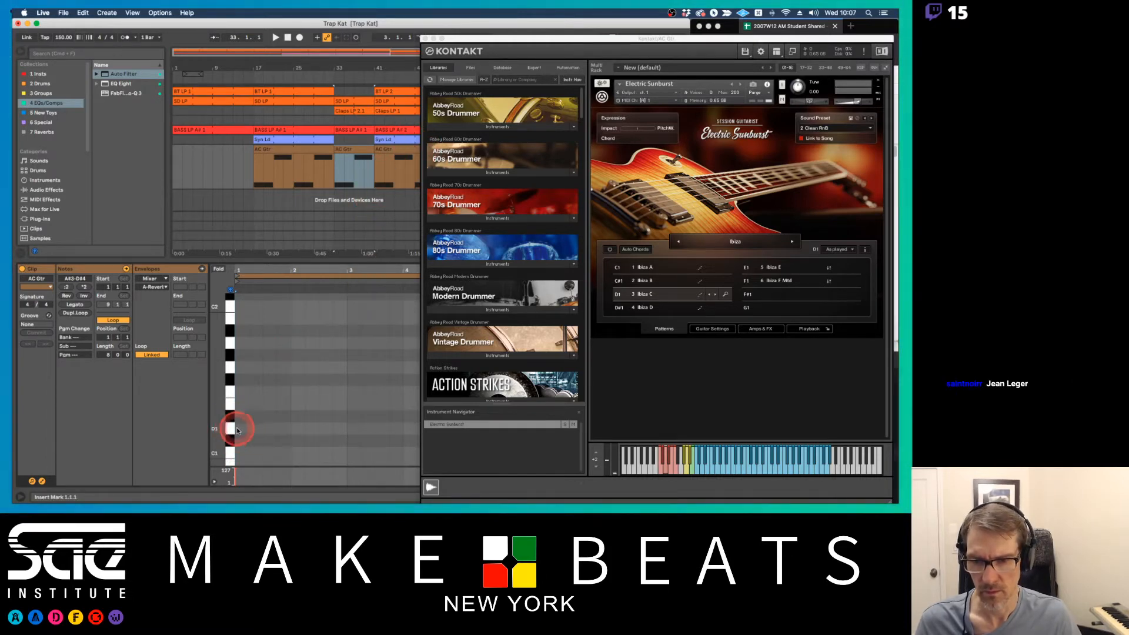
{"action": "double_click", "coordinate": [239, 430]}
{"action": "left_click_drag", "start_coordinate": [247, 428], "coordinate": [418, 428]}
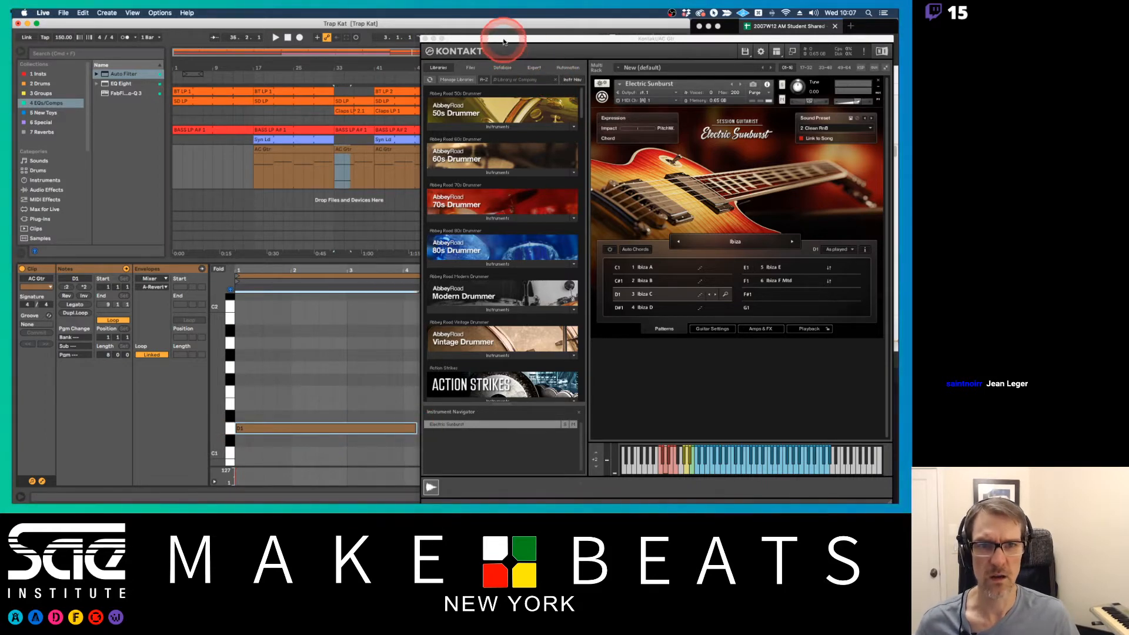
{"action": "left_click_drag", "start_coordinate": [506, 43], "coordinate": [462, 449]}
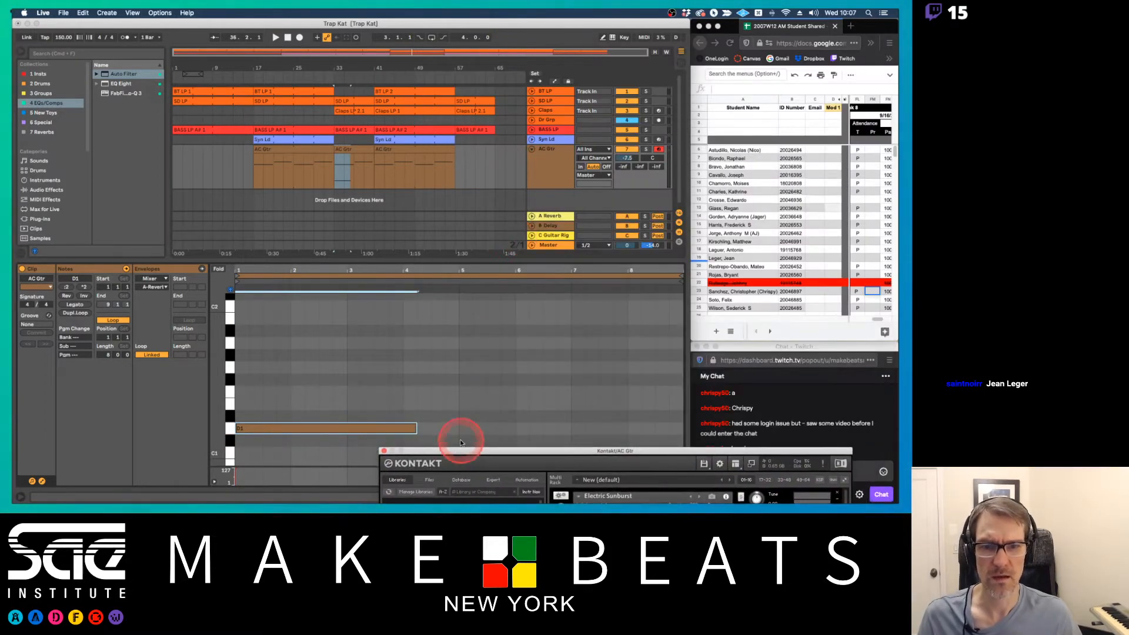
{"action": "left_click", "coordinate": [443, 267]}
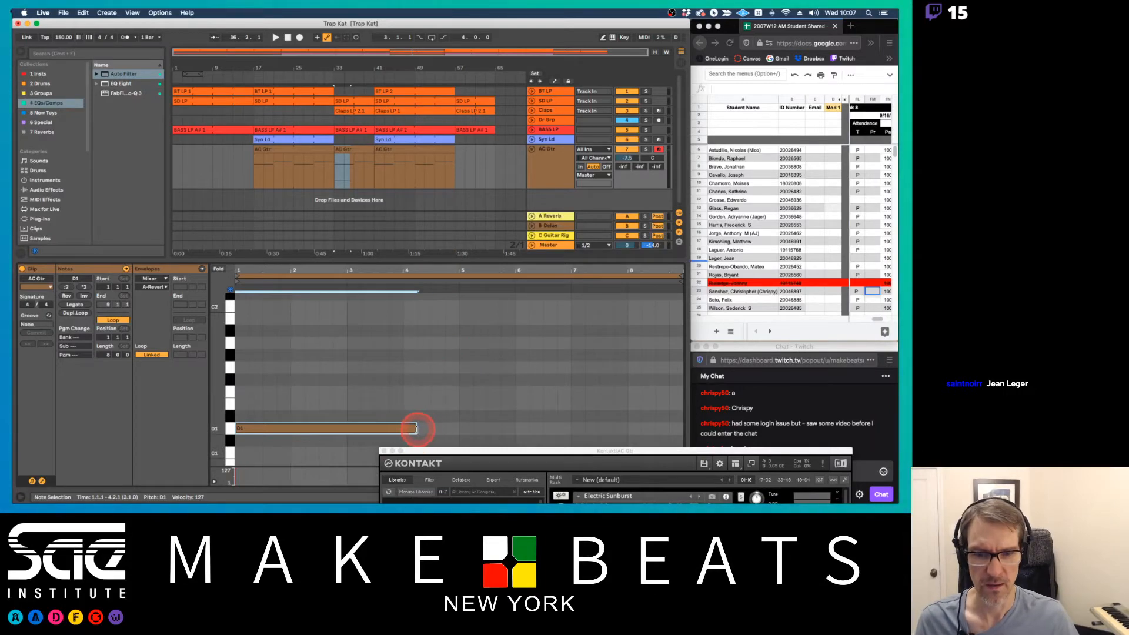
{"action": "left_click_drag", "start_coordinate": [416, 429], "coordinate": [681, 429]}
{"action": "left_click", "coordinate": [481, 187]}
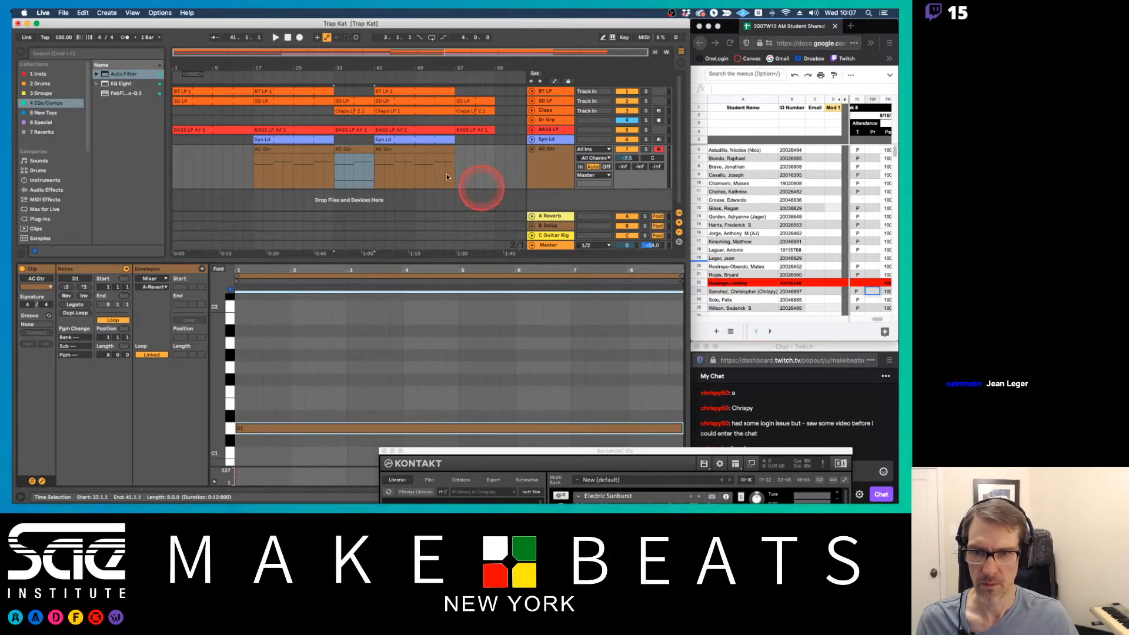
Add a D#1 pattern-switching note spanning all eight bars of the AC Gtr clip at bar 17
{"action": "left_click", "coordinate": [327, 150]}
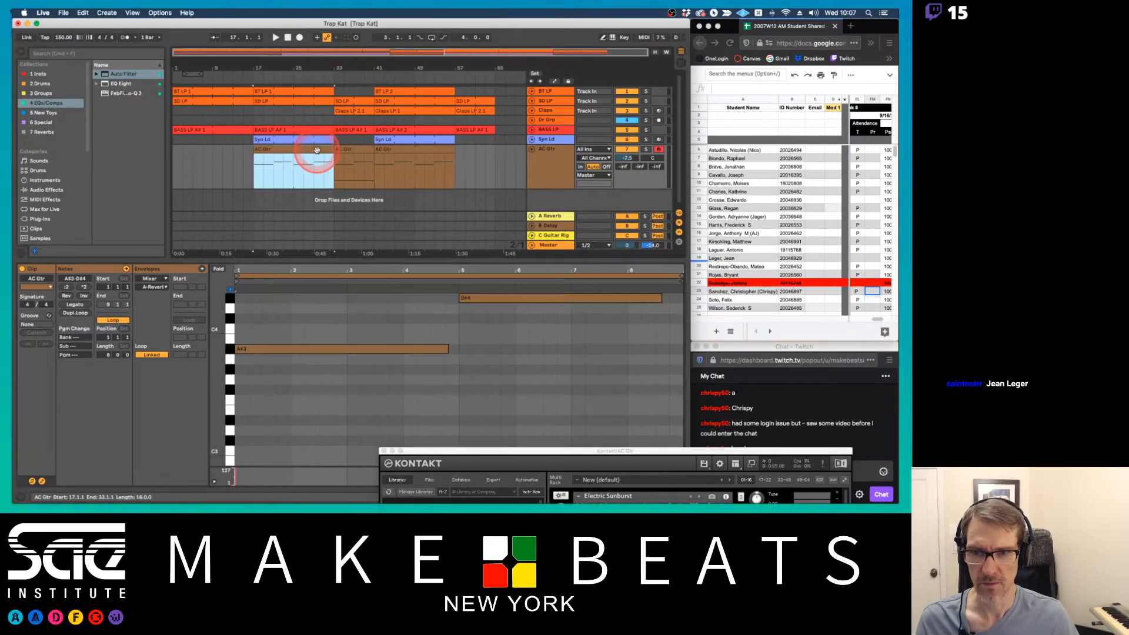
{"action": "left_click", "coordinate": [352, 152]}
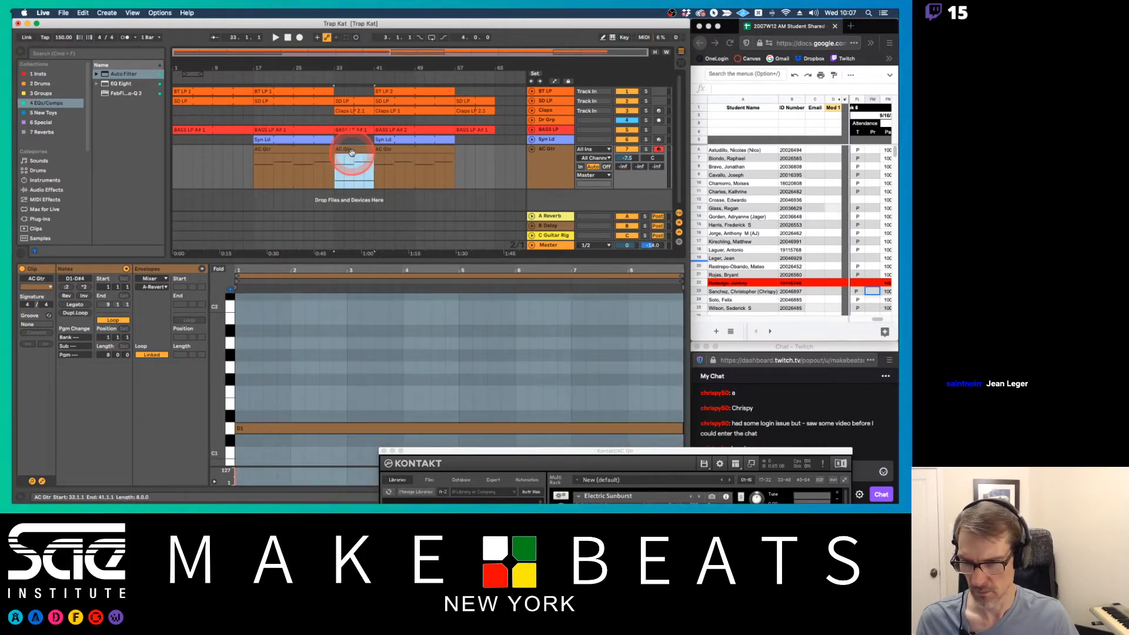
{"action": "left_click", "coordinate": [290, 160]}
{"action": "left_click_drag", "start_coordinate": [222, 390], "coordinate": [681, 391]}
{"action": "left_click", "coordinate": [248, 381]}
{"action": "double_click", "coordinate": [239, 385]}
{"action": "left_click", "coordinate": [397, 207]}
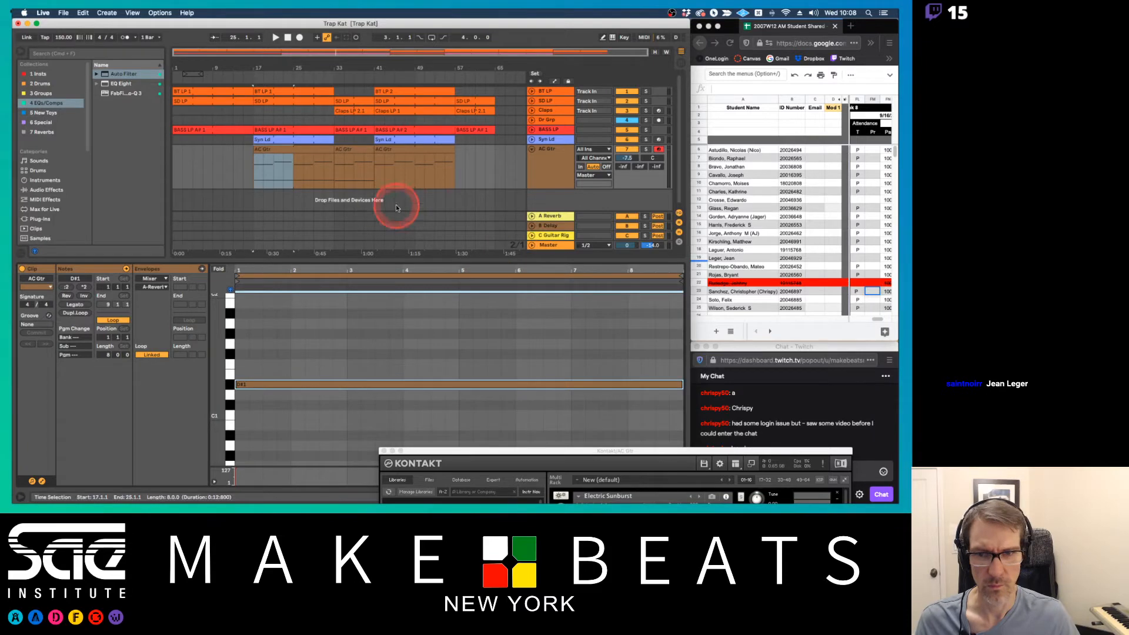
Copy the bar 17 AC Gtr clip over the one at bar 41, and play from bar 17 with Kontakt in view
{"action": "left_click_drag", "start_coordinate": [305, 149], "coordinate": [426, 164]}
{"action": "left_click", "coordinate": [295, 148]}
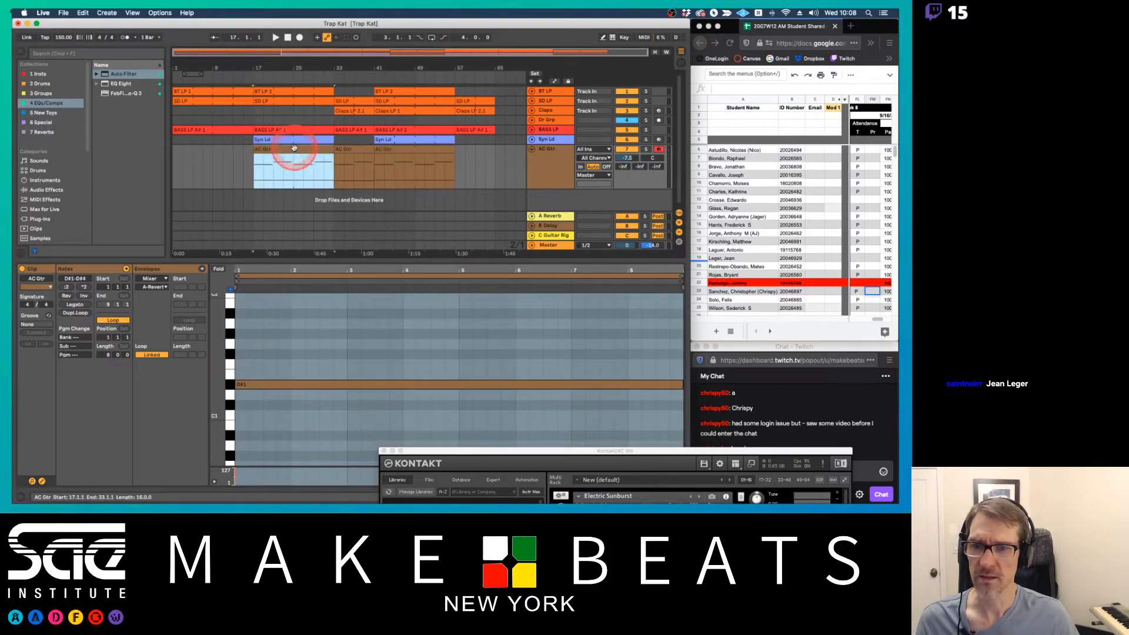
{"action": "left_click", "coordinate": [465, 397]}
{"action": "left_click_drag", "start_coordinate": [492, 451], "coordinate": [587, 25]}
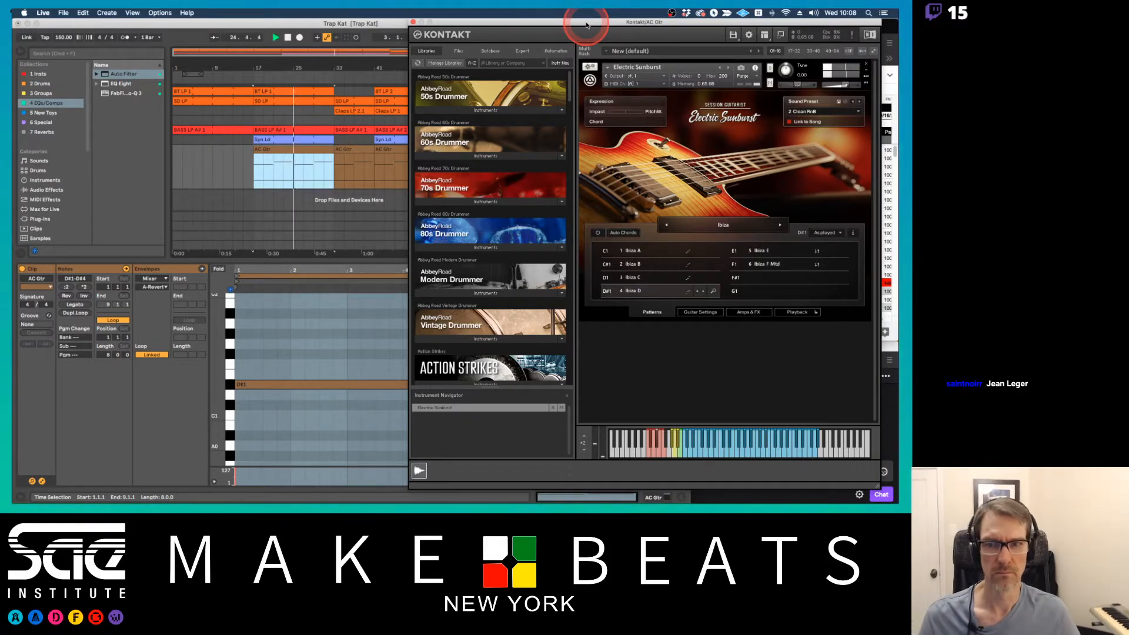
Apply Legato to the notes in the AC Gtr clips at bars 17 and 33, and close the Kontakt window
{"action": "left_click", "coordinate": [280, 318]}
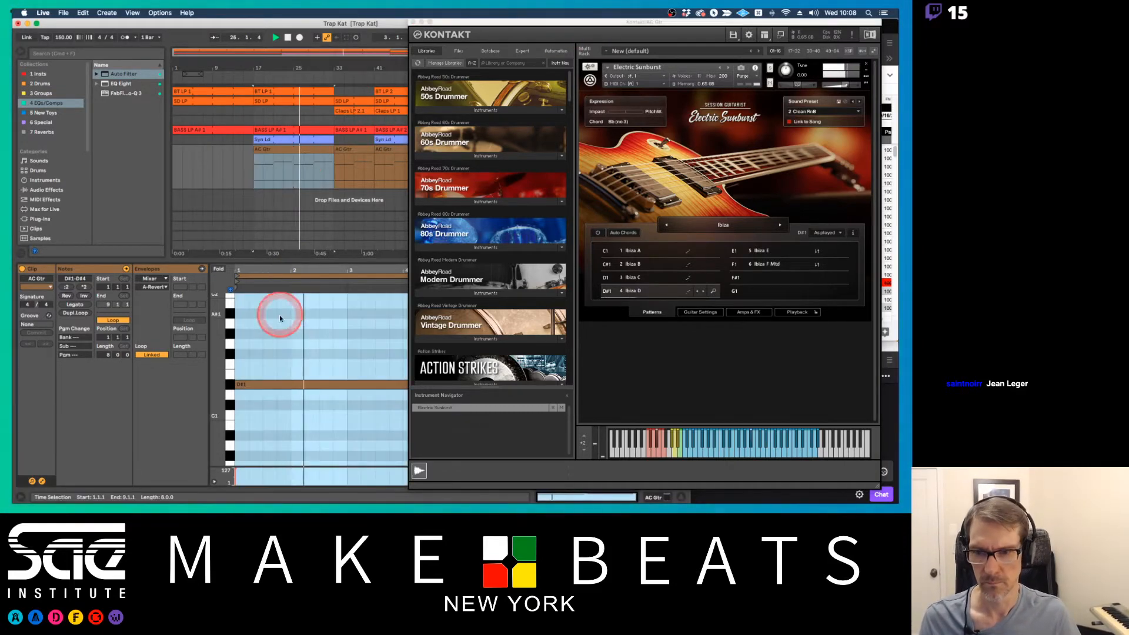
{"action": "left_click", "coordinate": [77, 305]}
{"action": "left_click", "coordinate": [185, 248]}
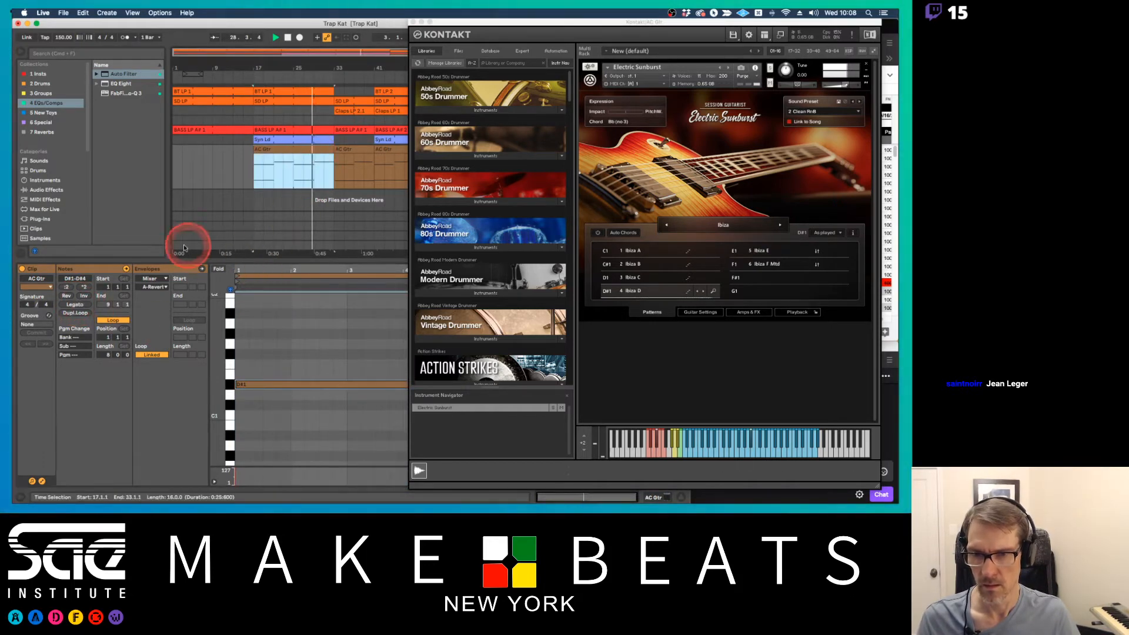
{"action": "left_click", "coordinate": [361, 170]}
{"action": "left_click", "coordinate": [81, 306]}
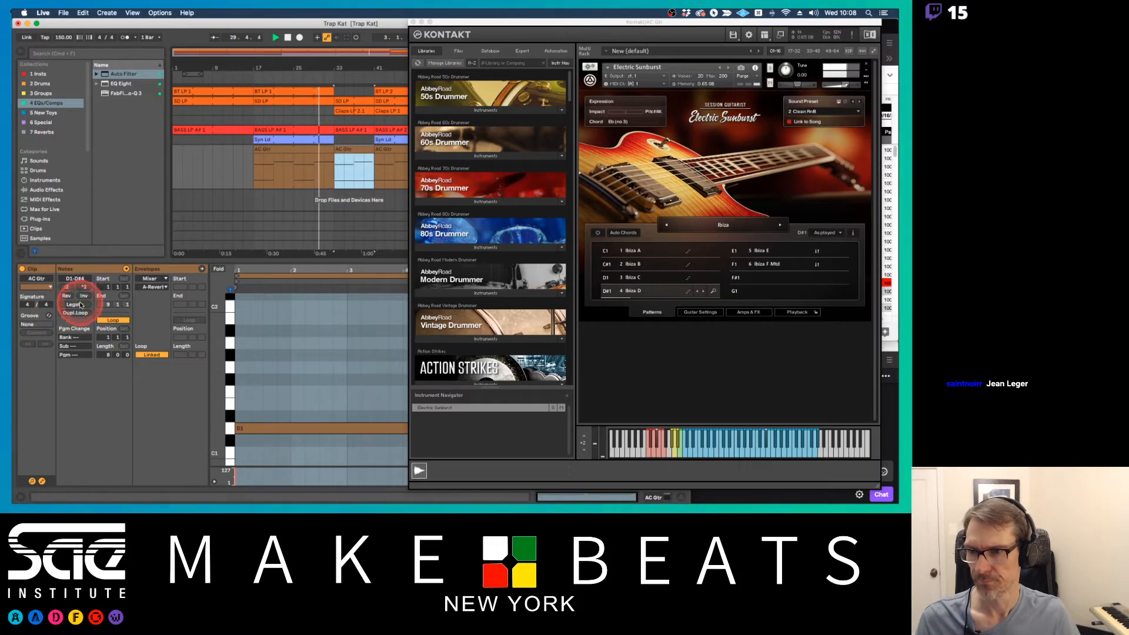
{"action": "left_click_drag", "start_coordinate": [448, 23], "coordinate": [579, 100]}
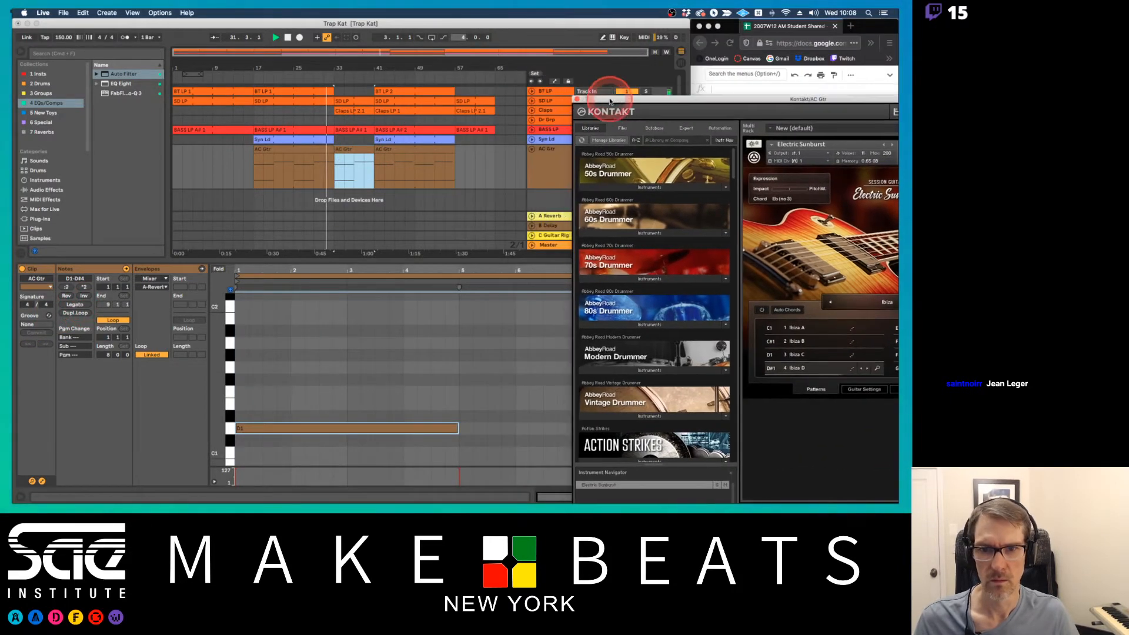
{"action": "left_click", "coordinate": [576, 100]}
{"action": "left_click", "coordinate": [317, 149]}
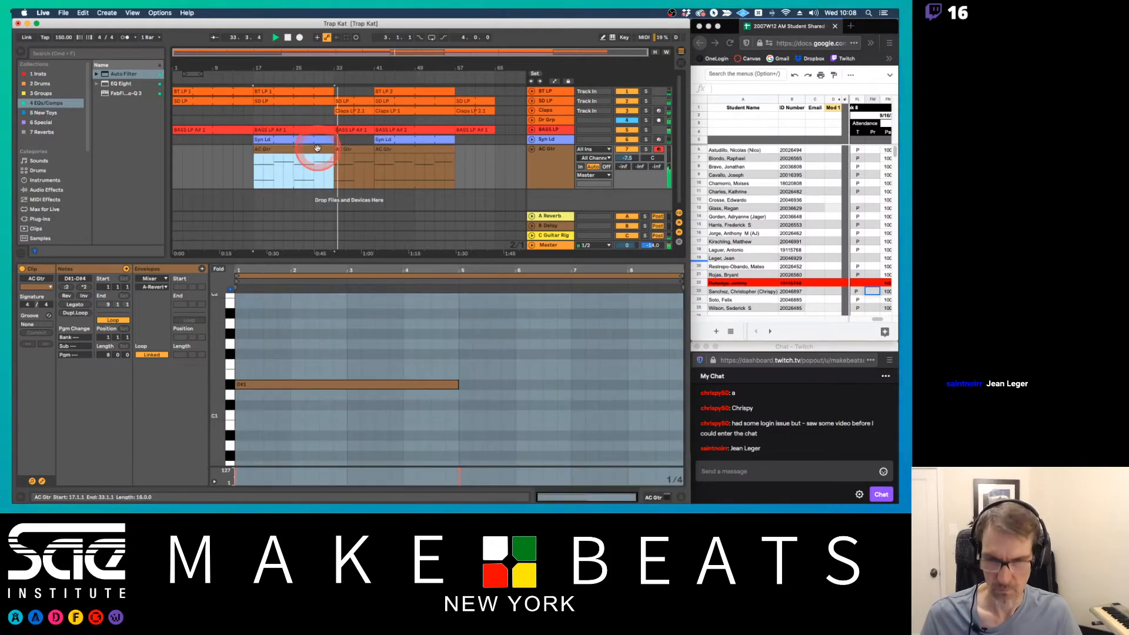
{"action": "left_click", "coordinate": [389, 150]}
{"action": "left_click", "coordinate": [365, 151]}
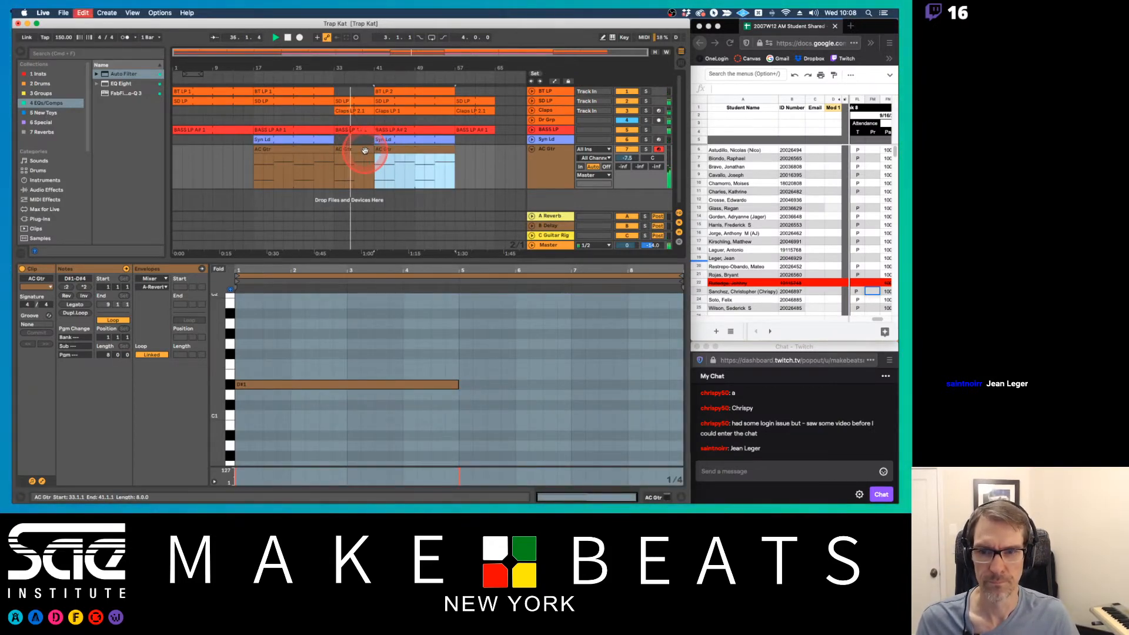
{"action": "key", "text": "super+d"}
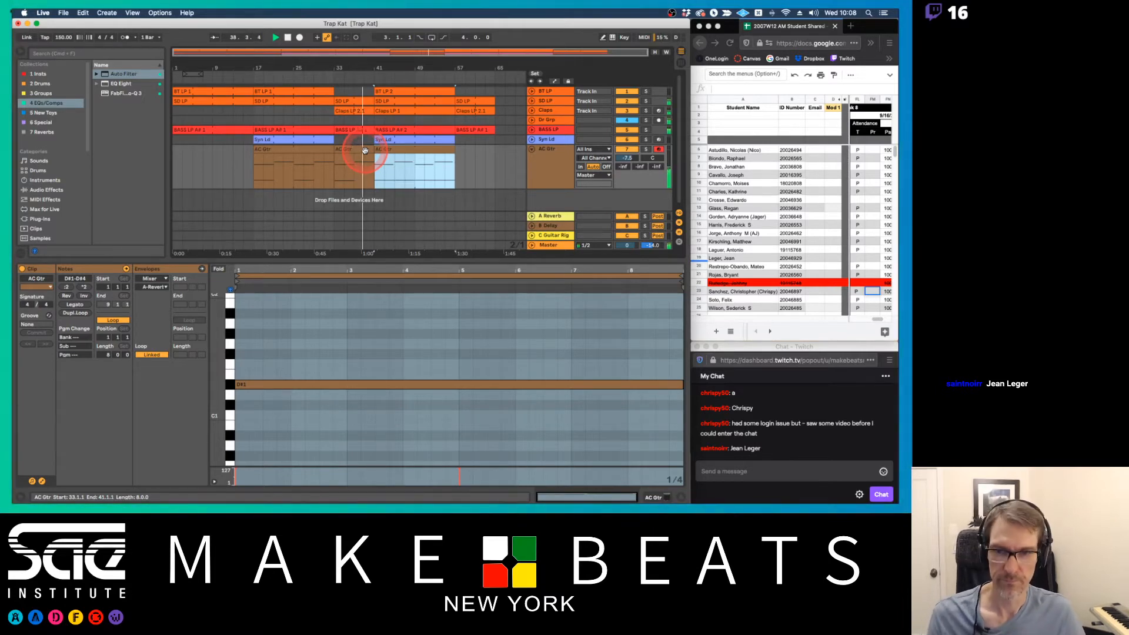
Stretch the D#1 note in the bar 17 AC Gtr clip to the full eight-bar loop
{"action": "left_click", "coordinate": [297, 156]}
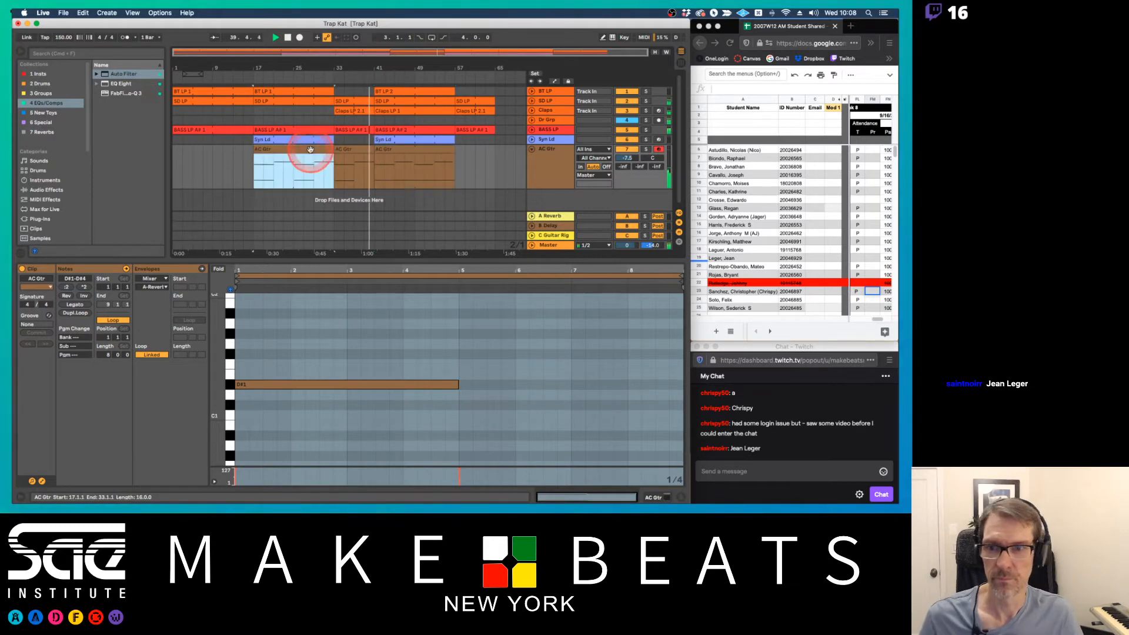
{"action": "left_click", "coordinate": [409, 359]}
{"action": "left_click", "coordinate": [457, 384]}
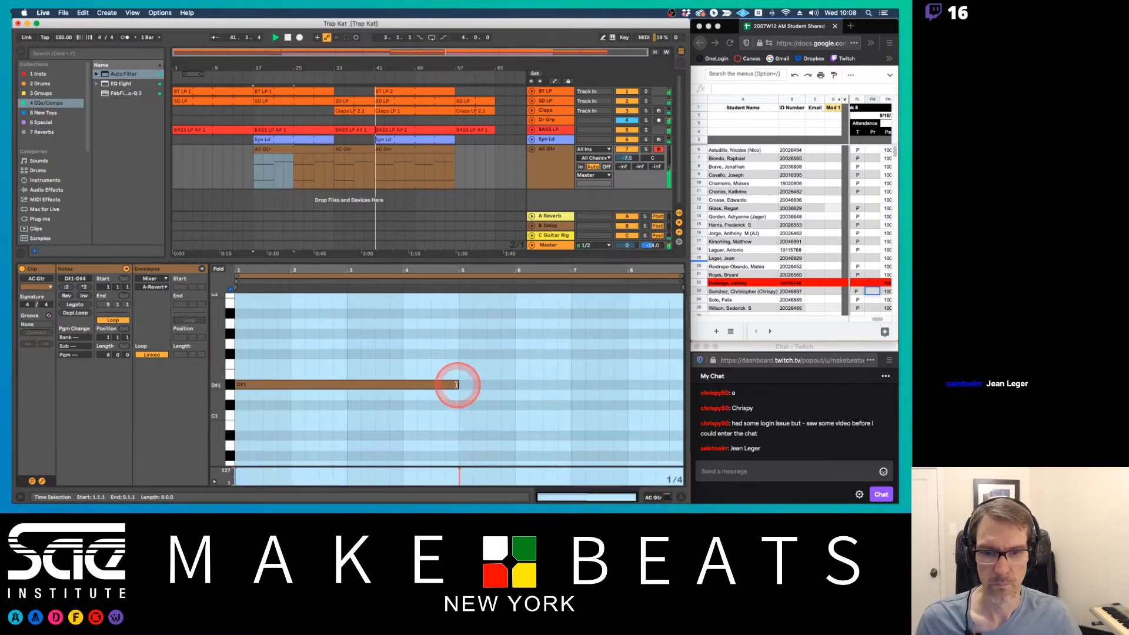
{"action": "left_click_drag", "start_coordinate": [460, 384], "coordinate": [681, 384]}
Stretch the D1 note in the bar 33 AC Gtr clip to the full eight-bar loop
{"action": "left_click", "coordinate": [388, 146]}
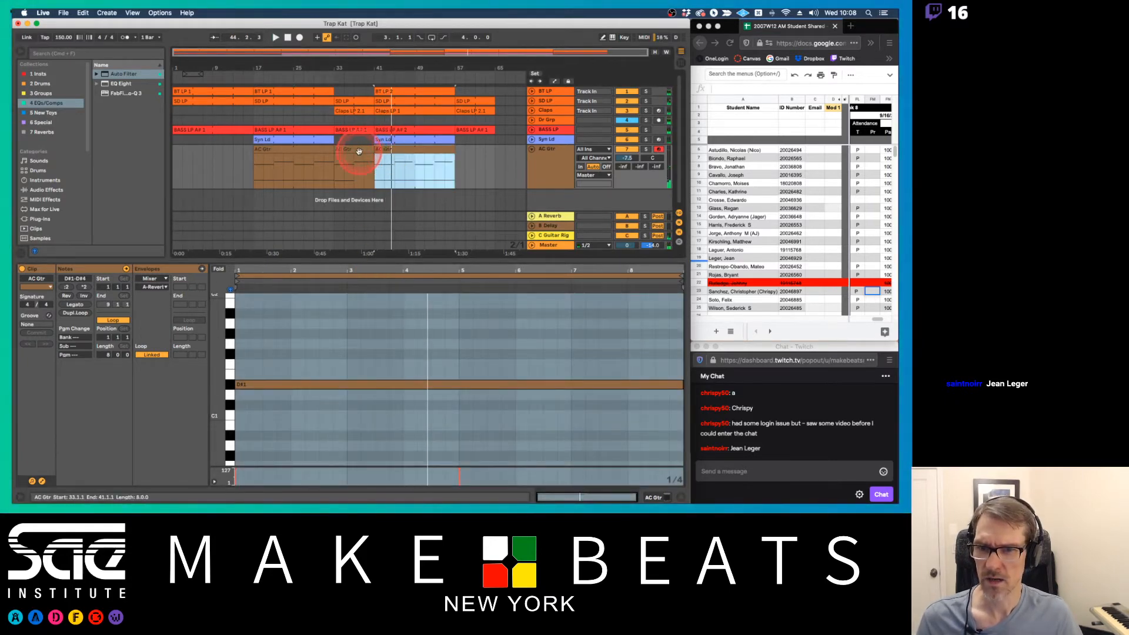
{"action": "left_click", "coordinate": [359, 151]}
{"action": "left_click", "coordinate": [462, 447]}
{"action": "left_click_drag", "start_coordinate": [458, 428], "coordinate": [682, 428]}
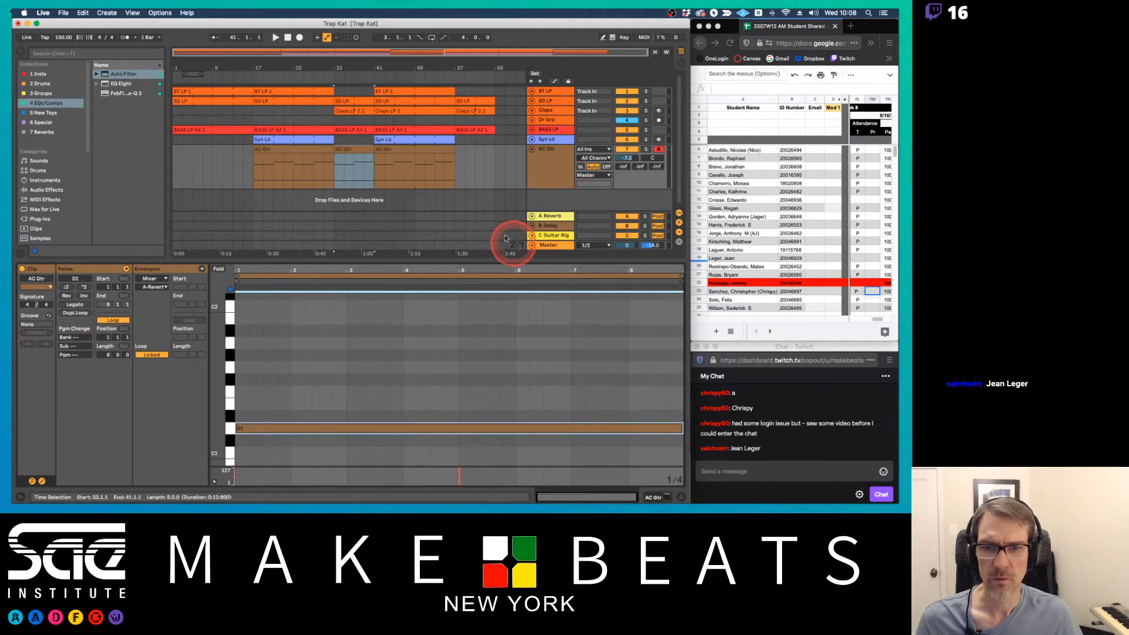
Apply Legato to the bar 41 AC Gtr clip's notes and stretch its D#1 note to the full eight bars
{"action": "left_click", "coordinate": [411, 150]}
{"action": "left_click", "coordinate": [113, 281]}
{"action": "left_click", "coordinate": [75, 305]}
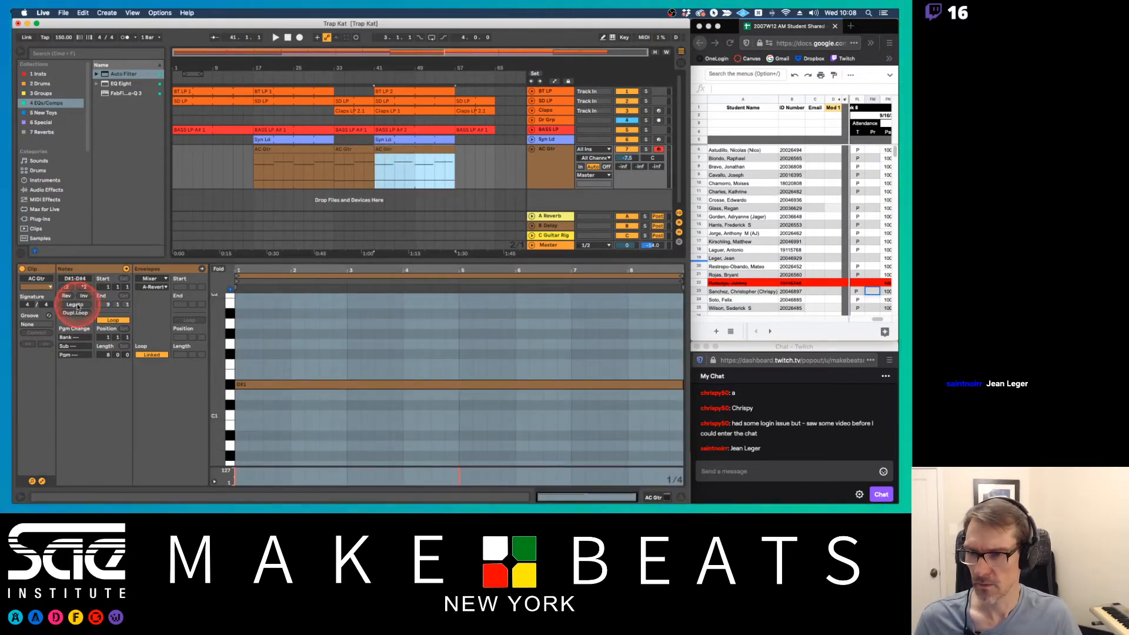
{"action": "left_click", "coordinate": [482, 367]}
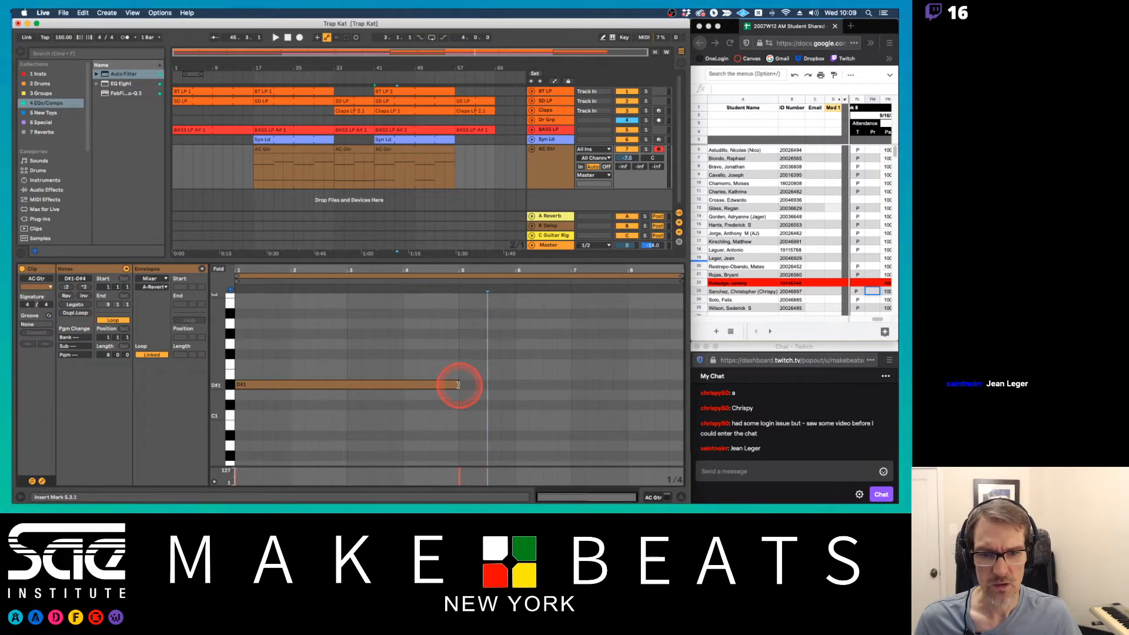
{"action": "left_click_drag", "start_coordinate": [458, 385], "coordinate": [680, 385]}
{"action": "left_click", "coordinate": [141, 361]}
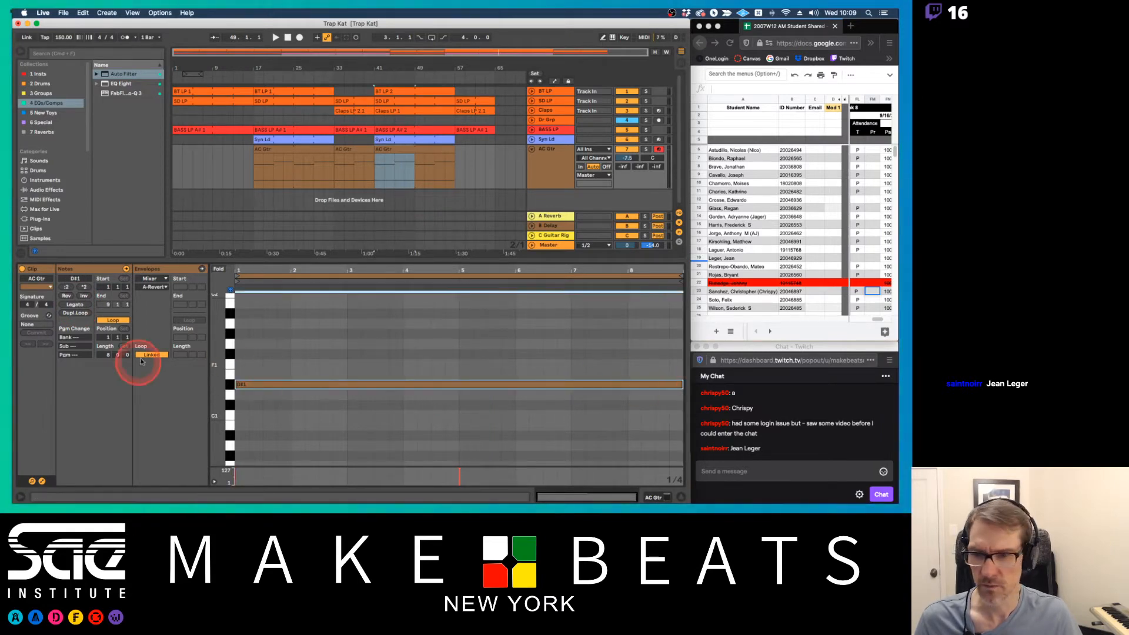
In the bar 41 AC Gtr clip, copy the opening A#3 note down to F3 and play the clip
{"action": "mouse_move", "coordinate": [219, 335]}
{"action": "left_mouse_down"}
{"action": "mouse_move", "coordinate": [215, 346]}
{"action": "mouse_move", "coordinate": [214, 335]}
{"action": "left_mouse_up"}
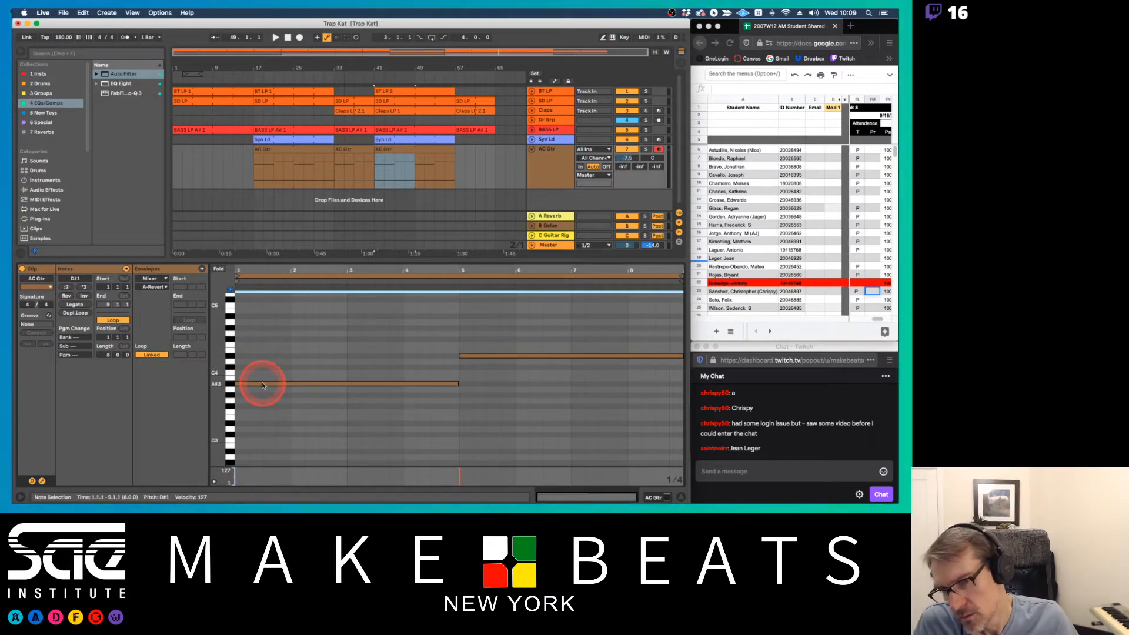
{"action": "left_click_drag", "start_coordinate": [262, 382], "coordinate": [262, 415]}
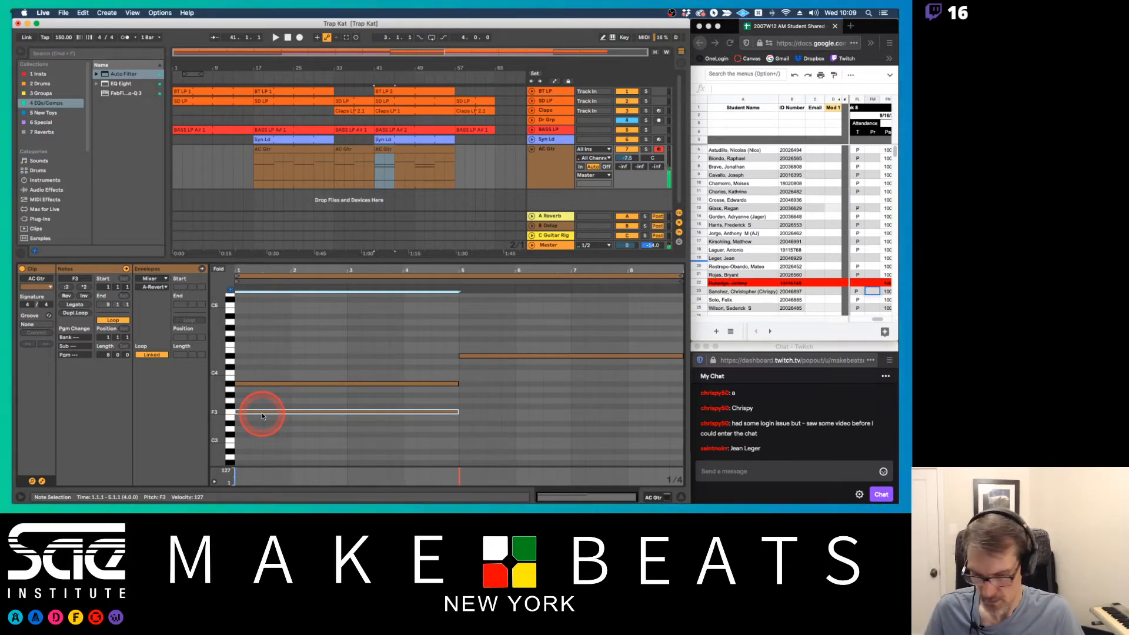
{"action": "left_click", "coordinate": [410, 152]}
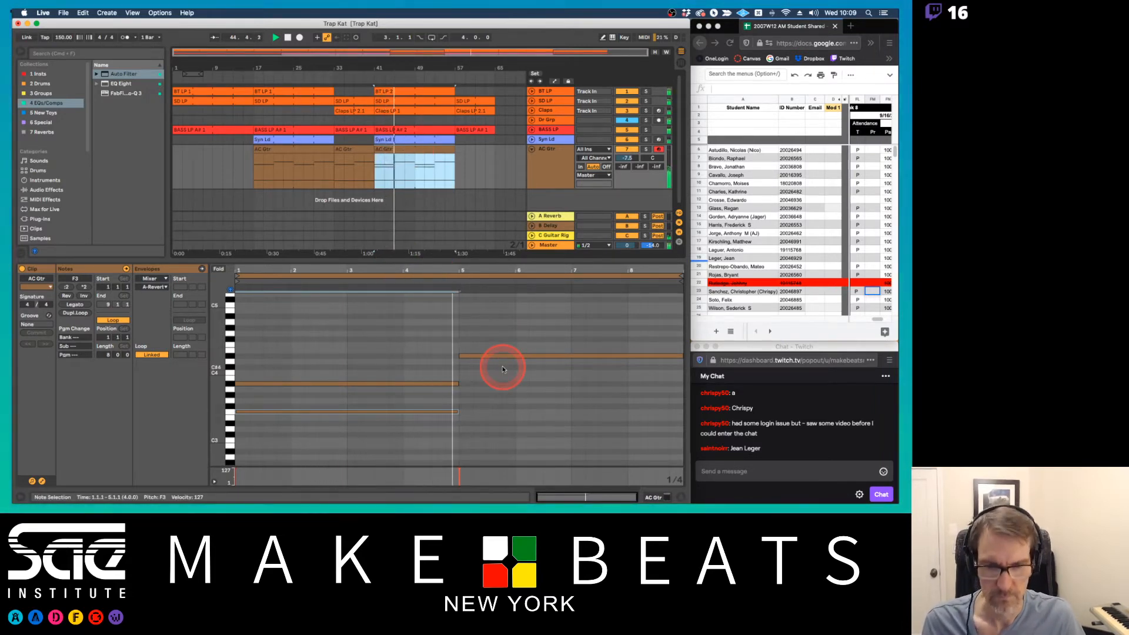
{"action": "key", "text": "space"}
Copy the D#4 note at the clip's bar 5 down to A#3 and audition the added harmony
{"action": "left_click_drag", "start_coordinate": [503, 357], "coordinate": [502, 384]}
{"action": "left_click", "coordinate": [395, 175]}
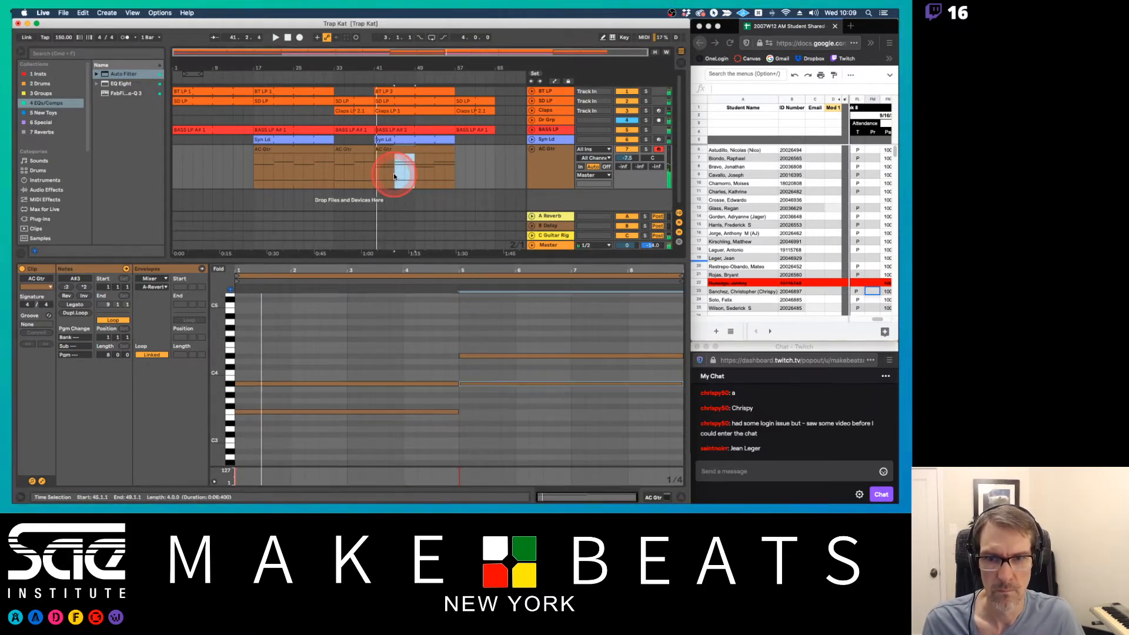
{"action": "key", "text": "space"}
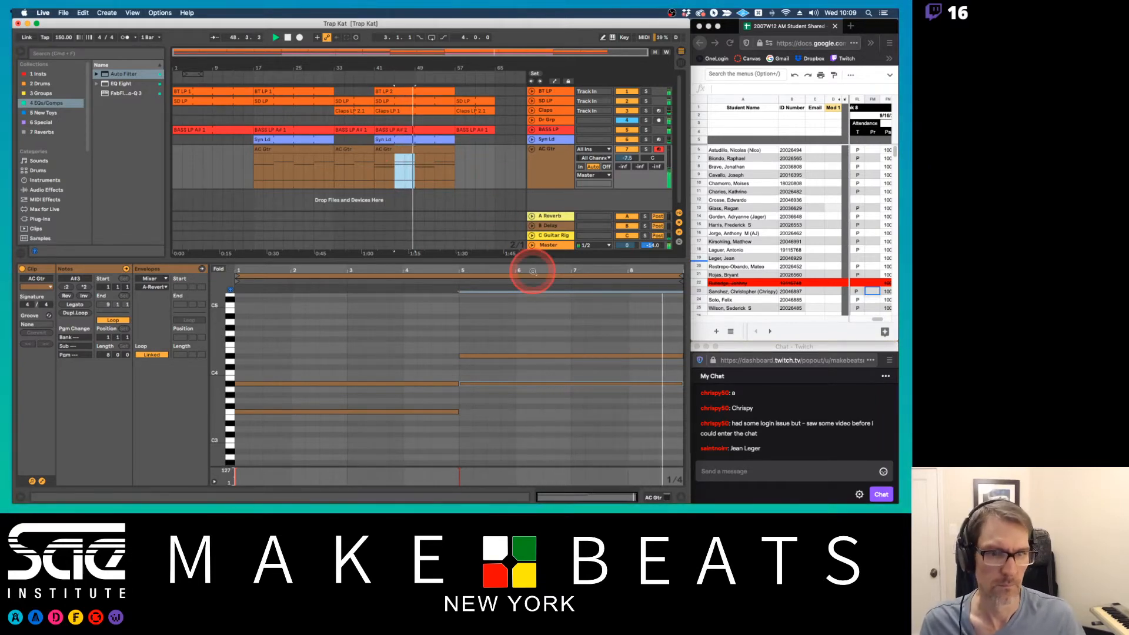
{"action": "key", "text": "space"}
Shorten the A#3 and D#4 notes at the clip's bar 5 to three bars and add one-bar copies at C4 and F4 in bar 8
{"action": "left_click_drag", "start_coordinate": [654, 333], "coordinate": [665, 393]}
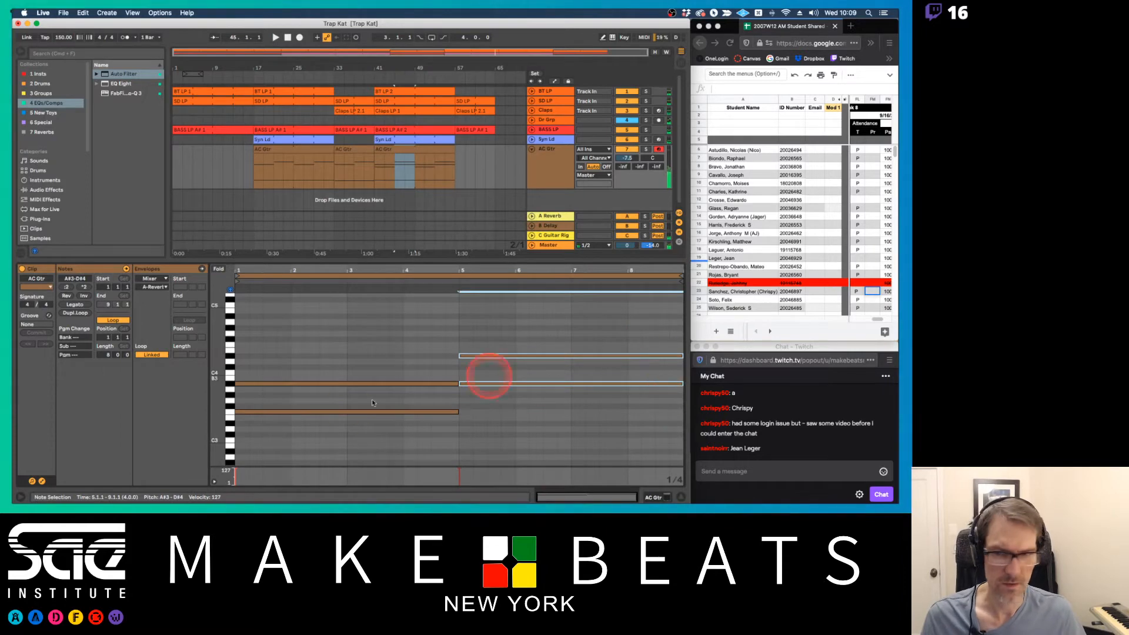
{"action": "left_click", "coordinate": [228, 295]}
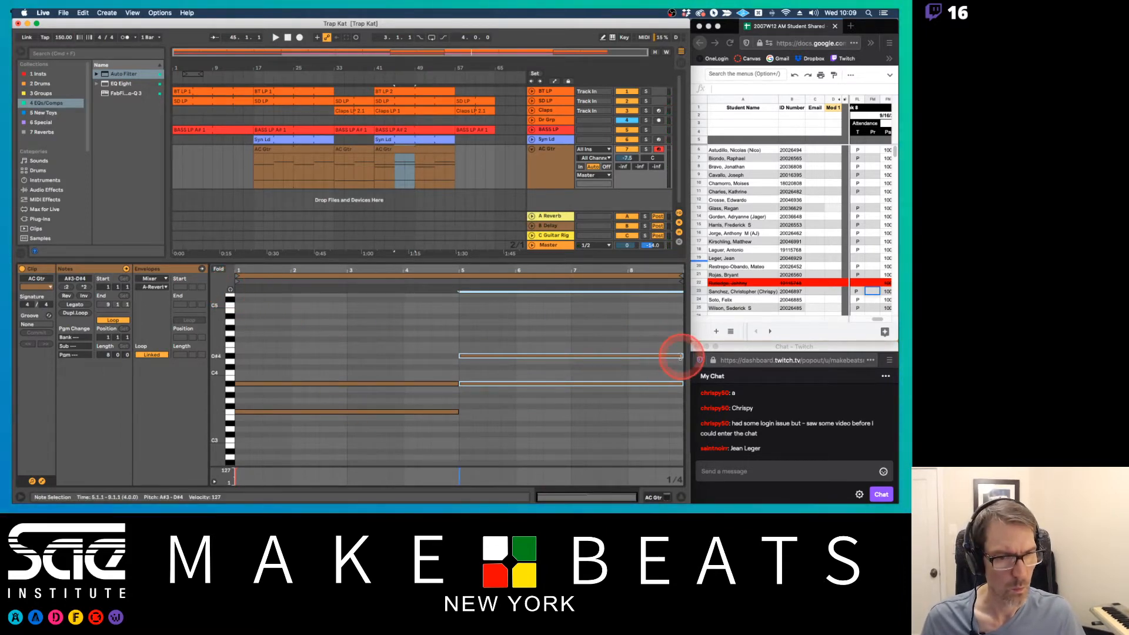
{"action": "left_click_drag", "start_coordinate": [680, 356], "coordinate": [627, 356]}
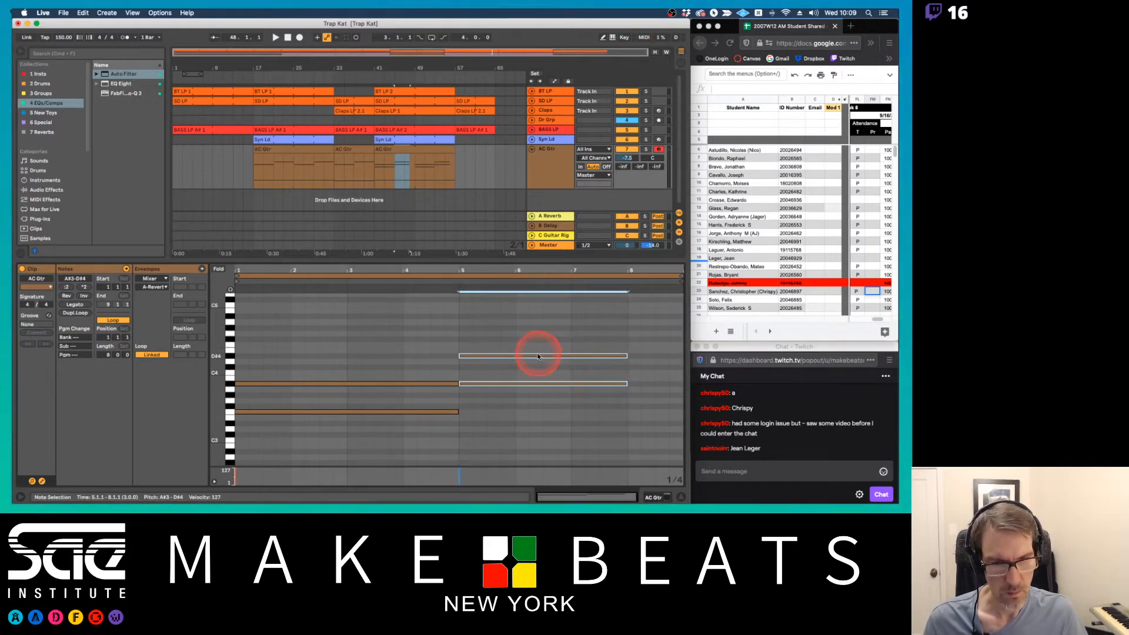
{"action": "left_click_drag", "start_coordinate": [537, 357], "coordinate": [538, 343]}
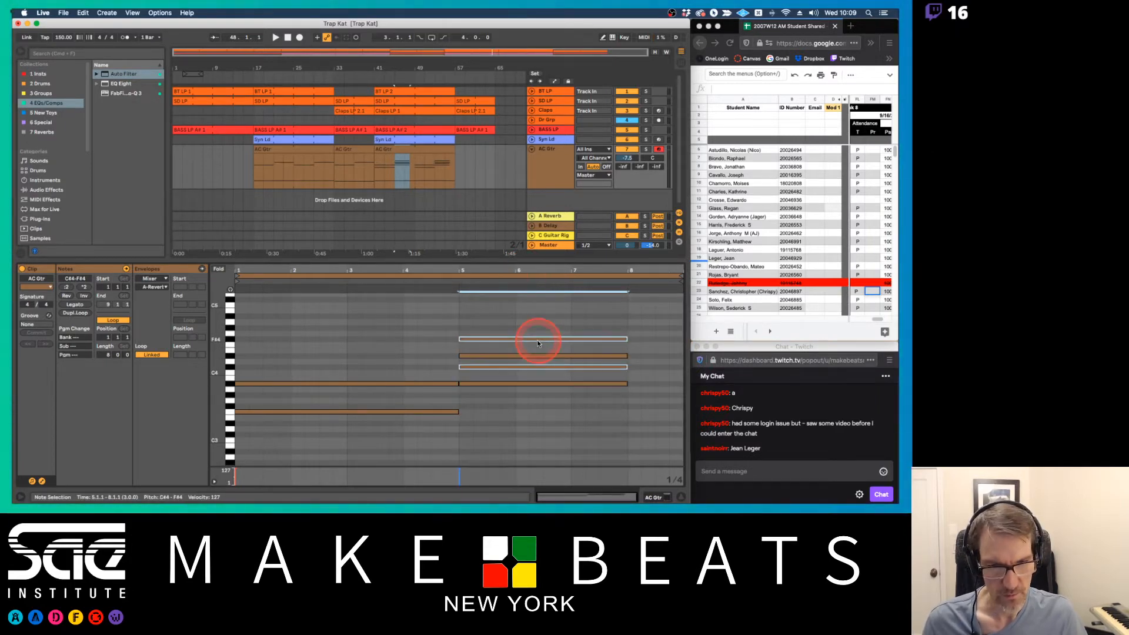
{"action": "mouse_move", "coordinate": [626, 341]}
{"action": "left_mouse_down"}
{"action": "mouse_move", "coordinate": [512, 343]}
{"action": "mouse_move", "coordinate": [666, 347]}
{"action": "mouse_move", "coordinate": [638, 348]}
{"action": "left_mouse_up"}
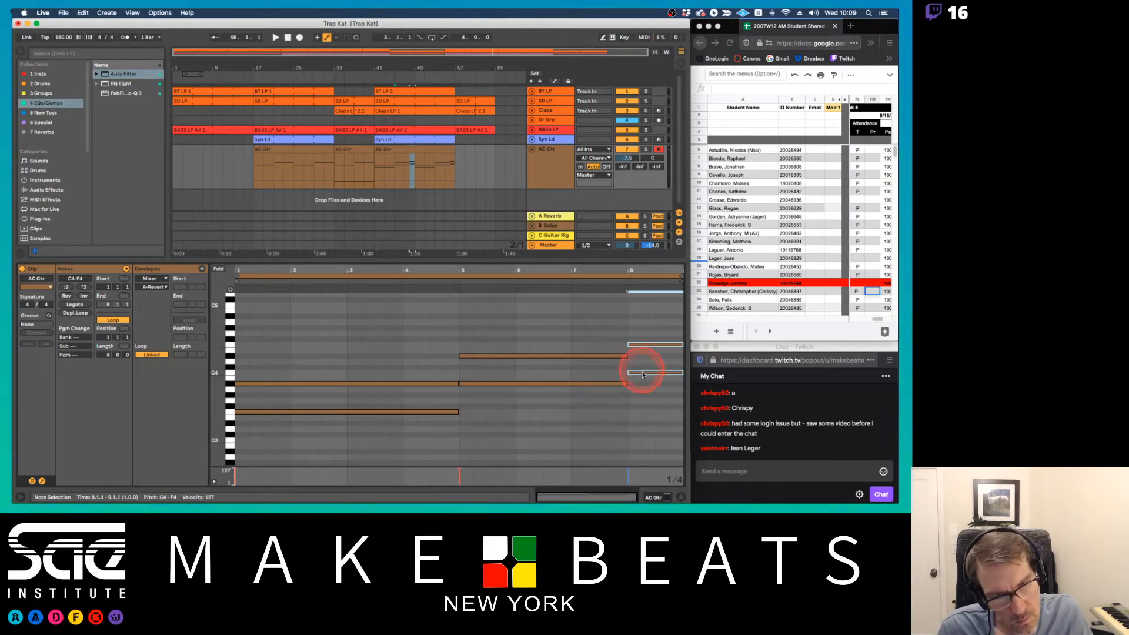
Play the arrangement from bar 45 and lower the C4 note in bar 8 of the bar 41 AC Gtr clip to A#3
{"action": "left_click", "coordinate": [645, 365]}
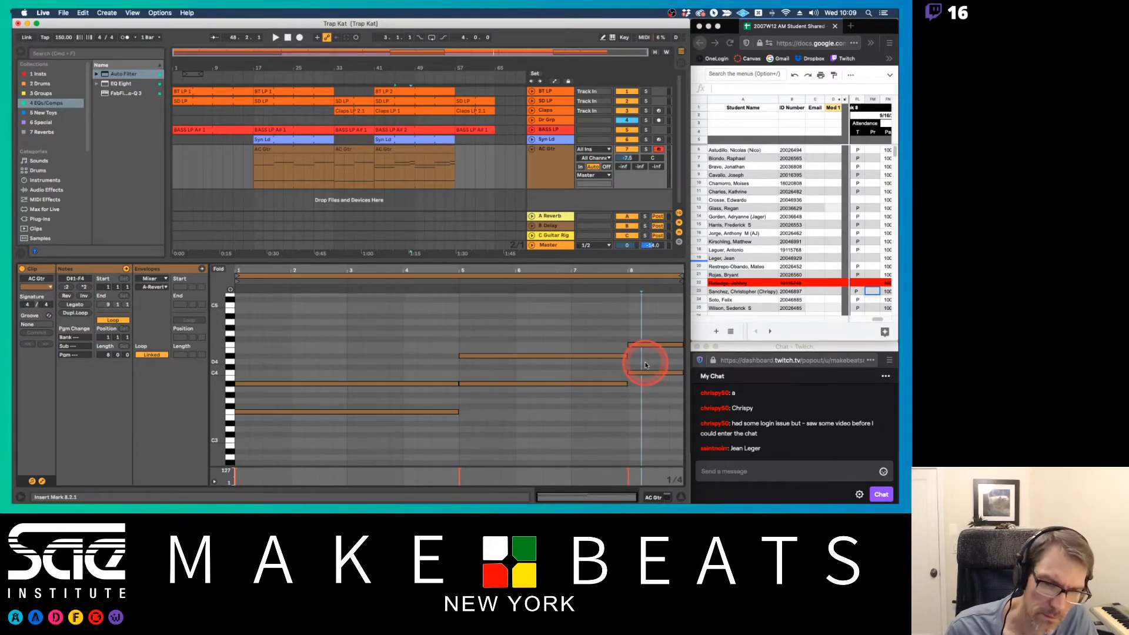
{"action": "left_click", "coordinate": [394, 169]}
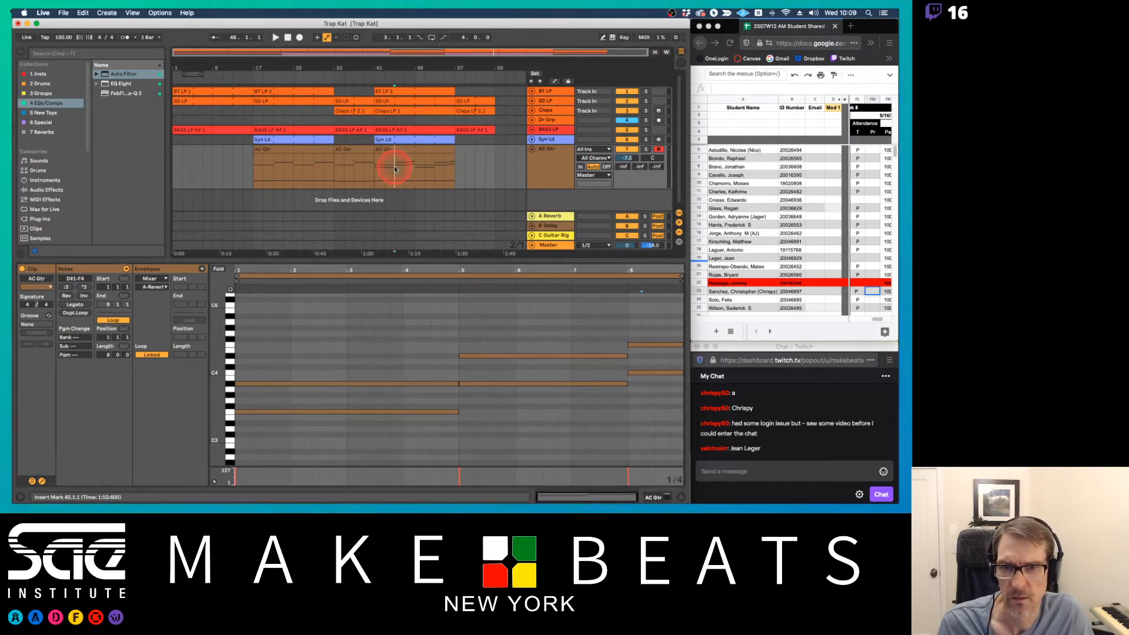
{"action": "key", "text": "space"}
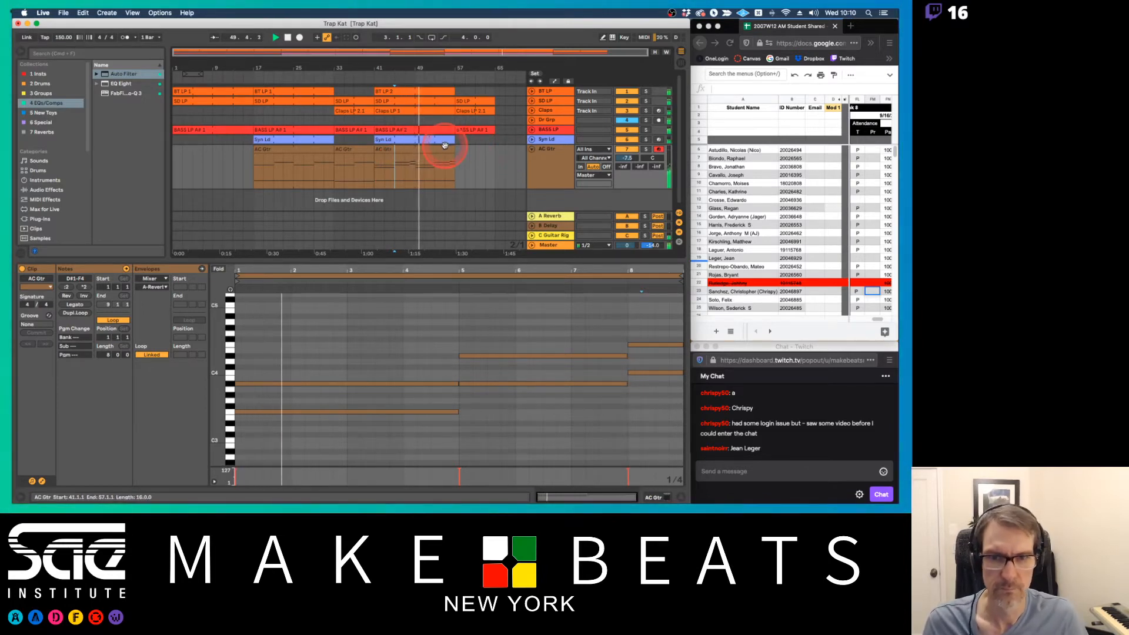
{"action": "left_click", "coordinate": [652, 373]}
{"action": "left_click_drag", "start_coordinate": [652, 375], "coordinate": [656, 386]}
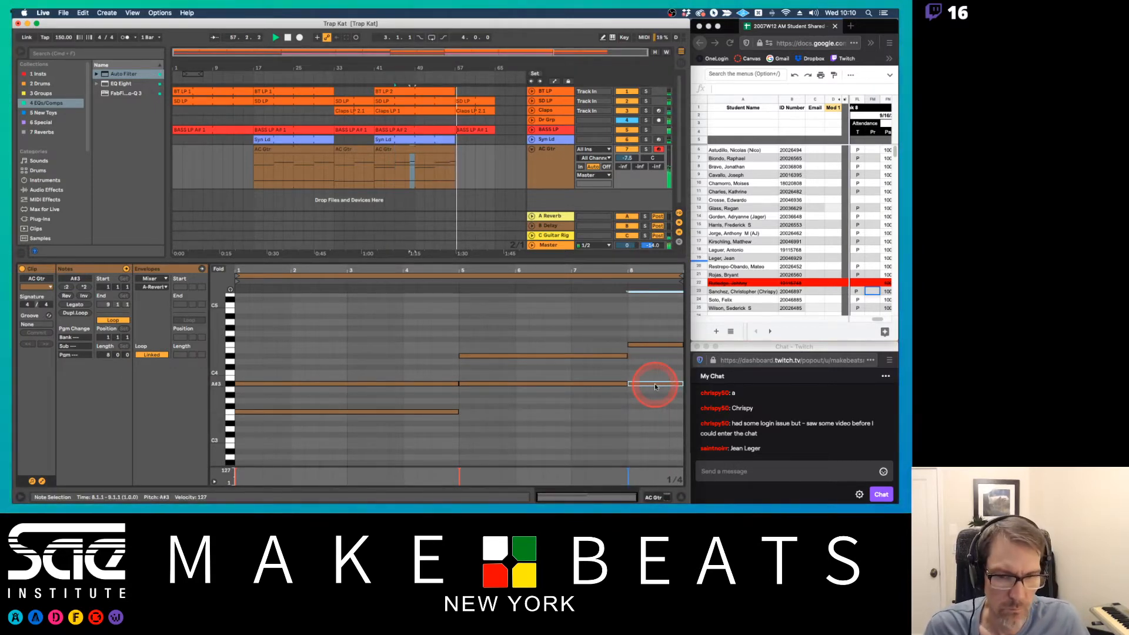
{"action": "key", "text": "space"}
Play the arrangement from the AC Gtr clip at bar 17 and fold the AC Gtr track
{"action": "left_click", "coordinate": [390, 151]}
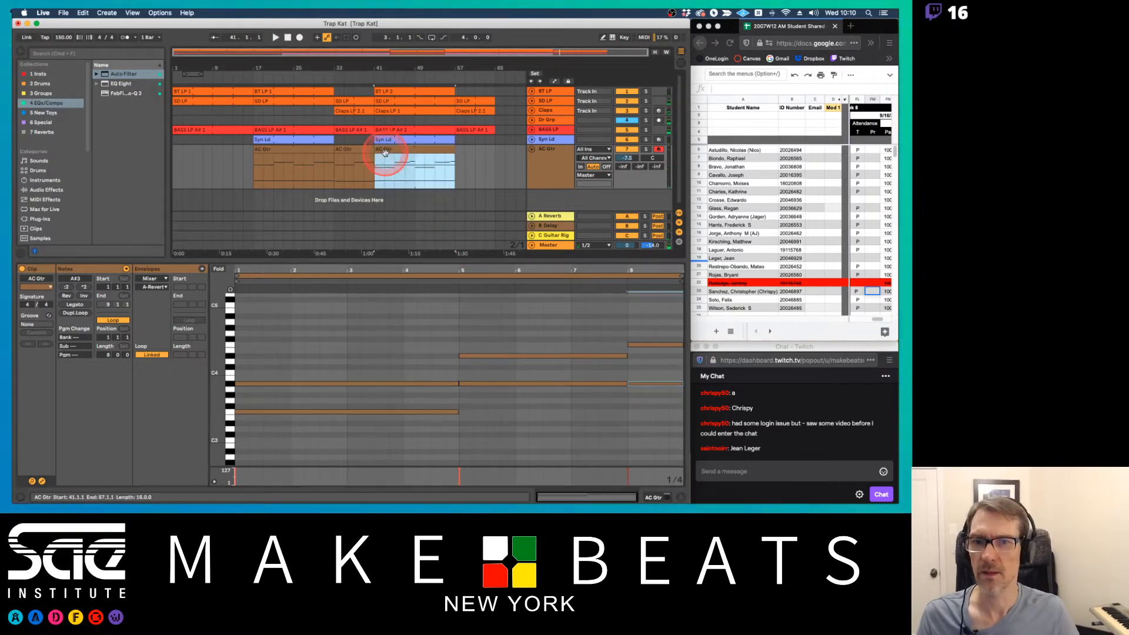
{"action": "left_click", "coordinate": [324, 152]}
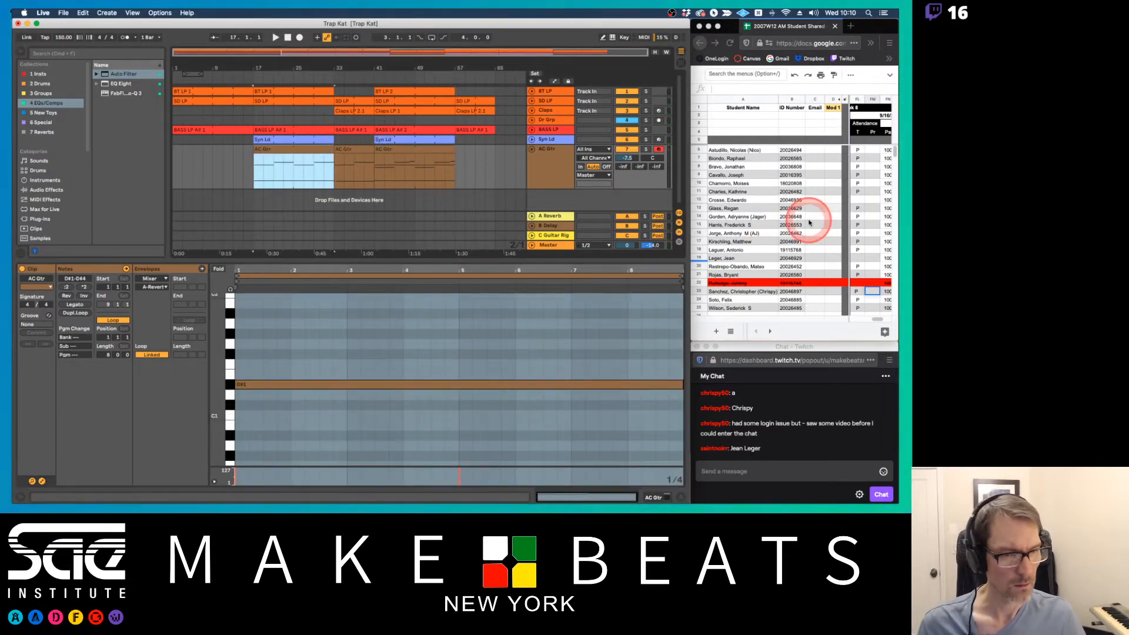
{"action": "left_click", "coordinate": [858, 263]}
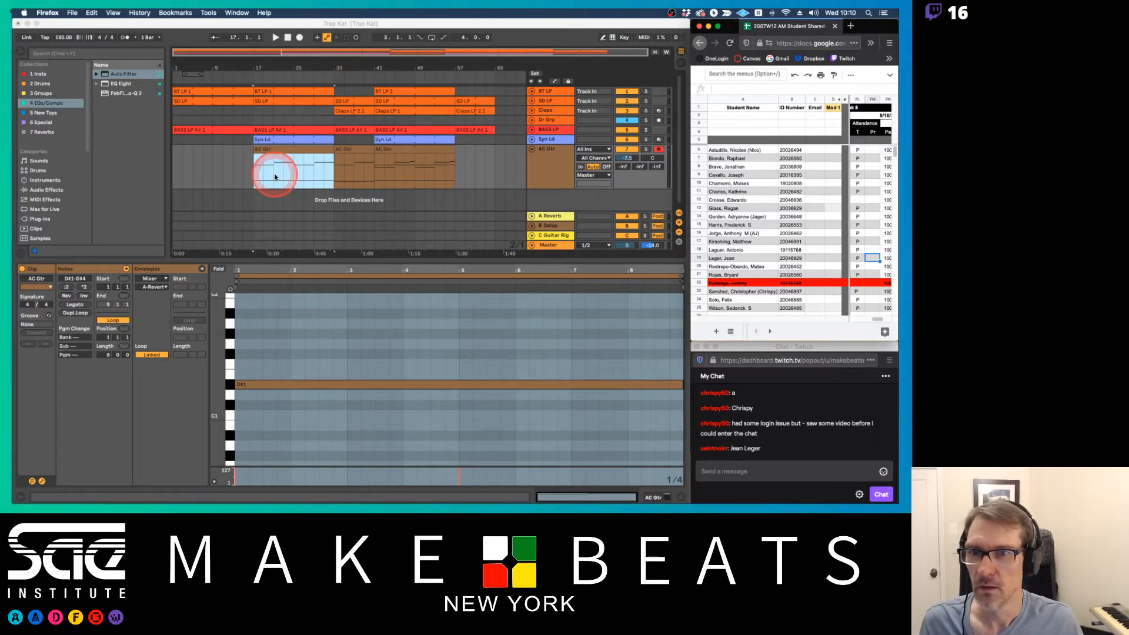
{"action": "left_click", "coordinate": [278, 150]}
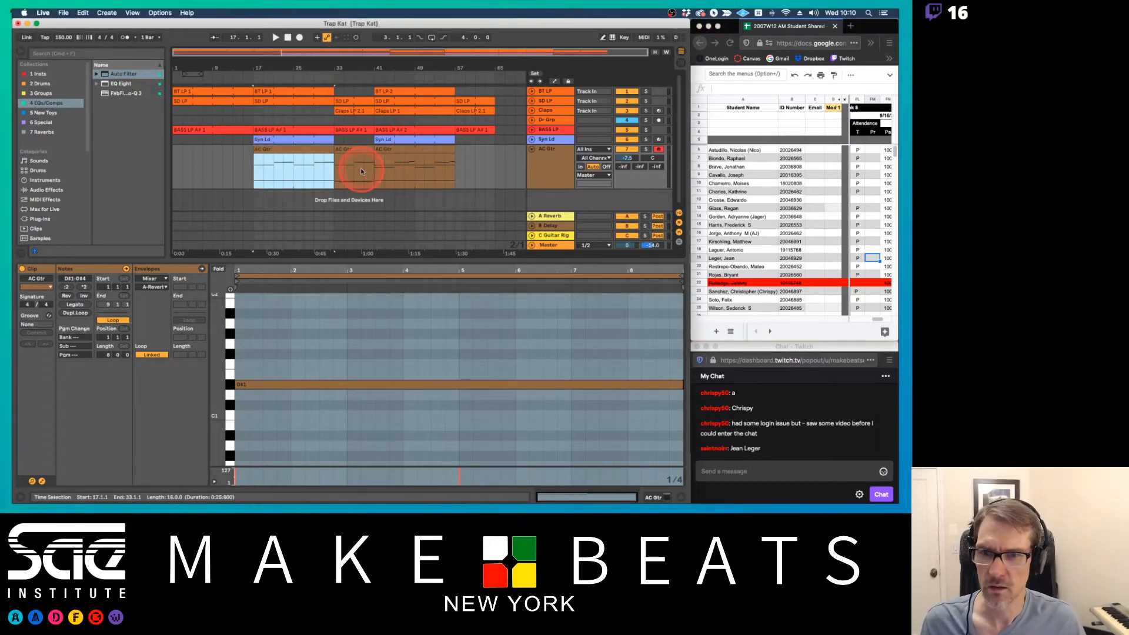
{"action": "key", "text": "space"}
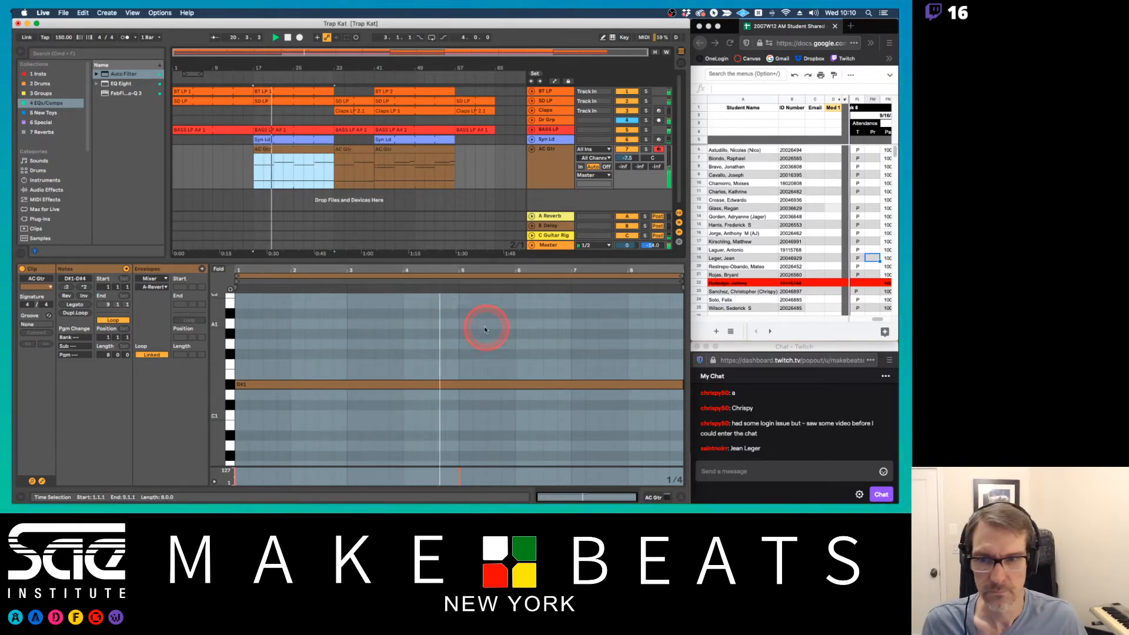
{"action": "left_click", "coordinate": [531, 149]}
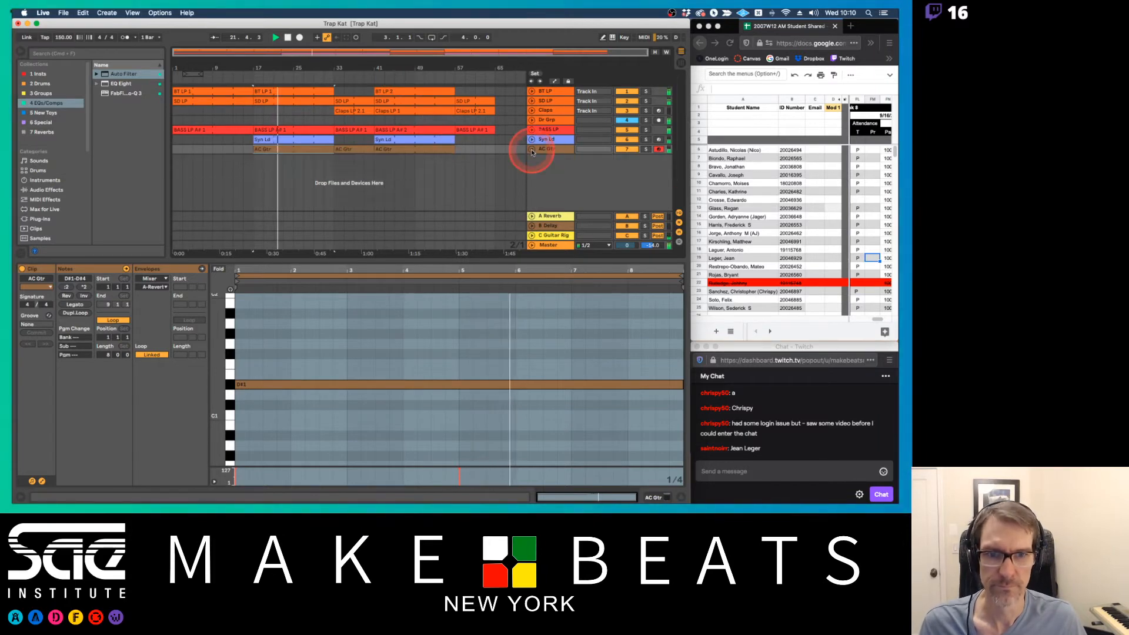
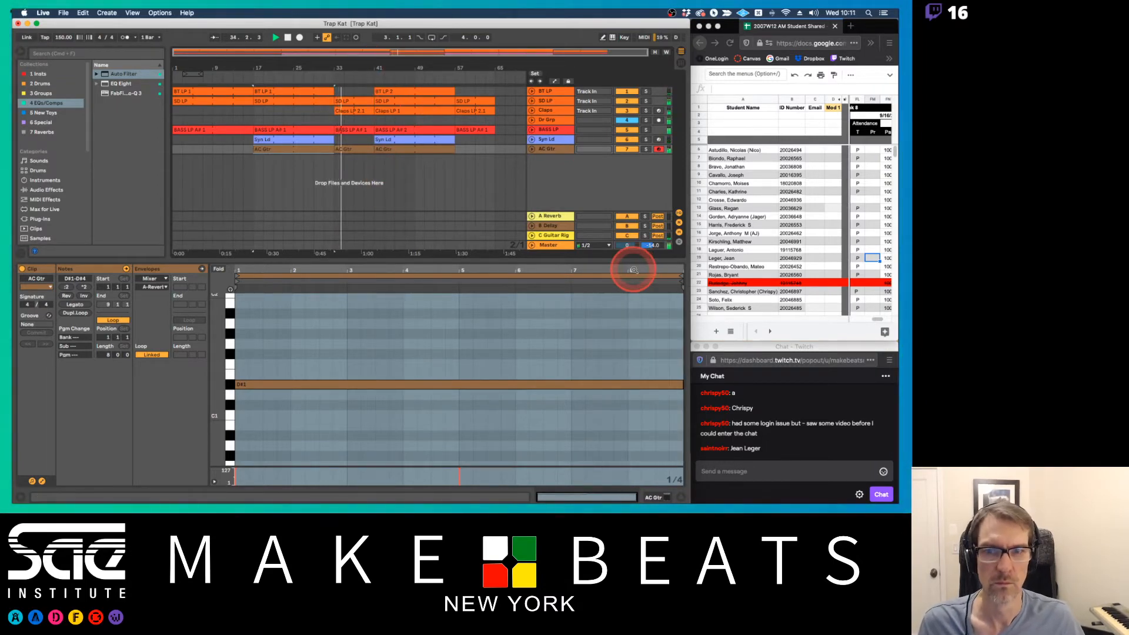
{"action": "left_click", "coordinate": [531, 149]}
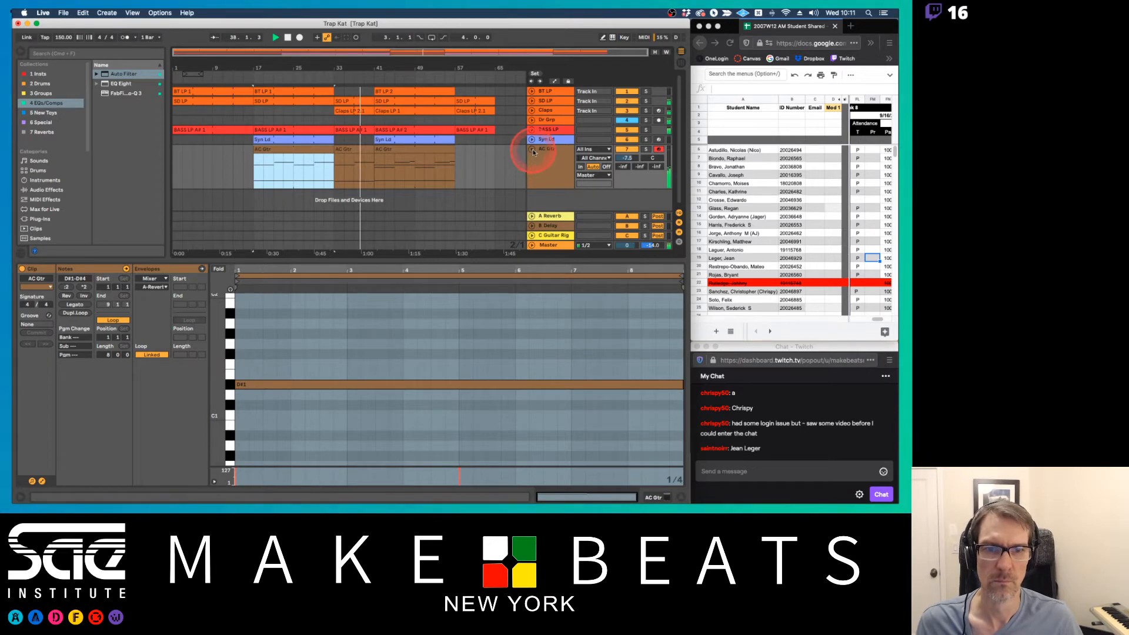
{"action": "left_click", "coordinate": [533, 149]}
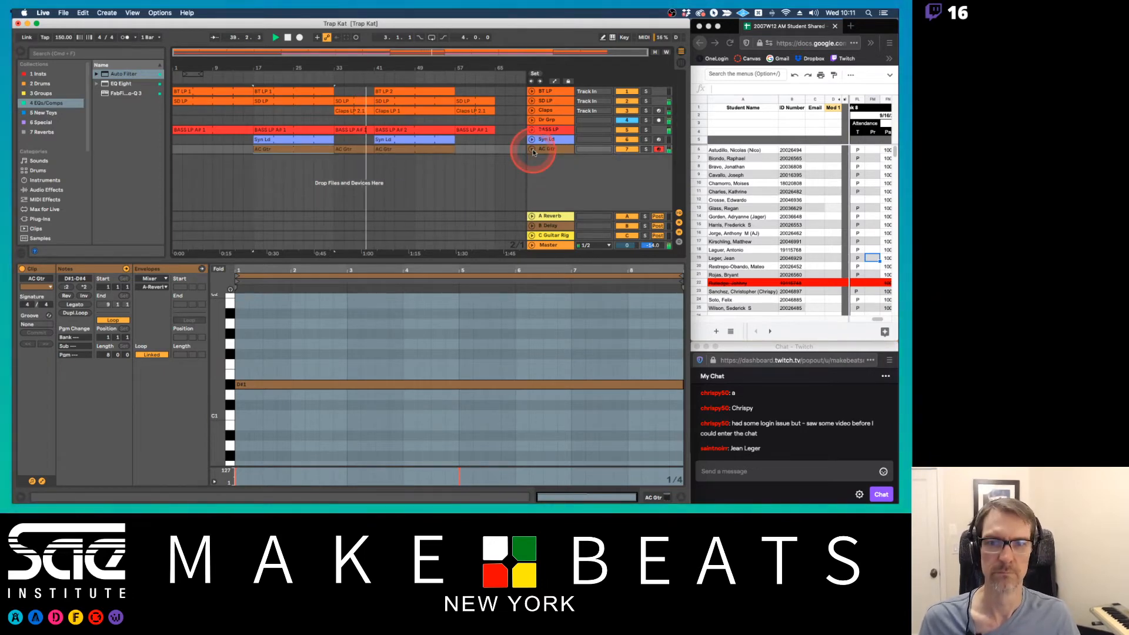
{"action": "left_click_drag", "start_coordinate": [465, 57], "coordinate": [373, 71]}
{"action": "double_click", "coordinate": [373, 69]}
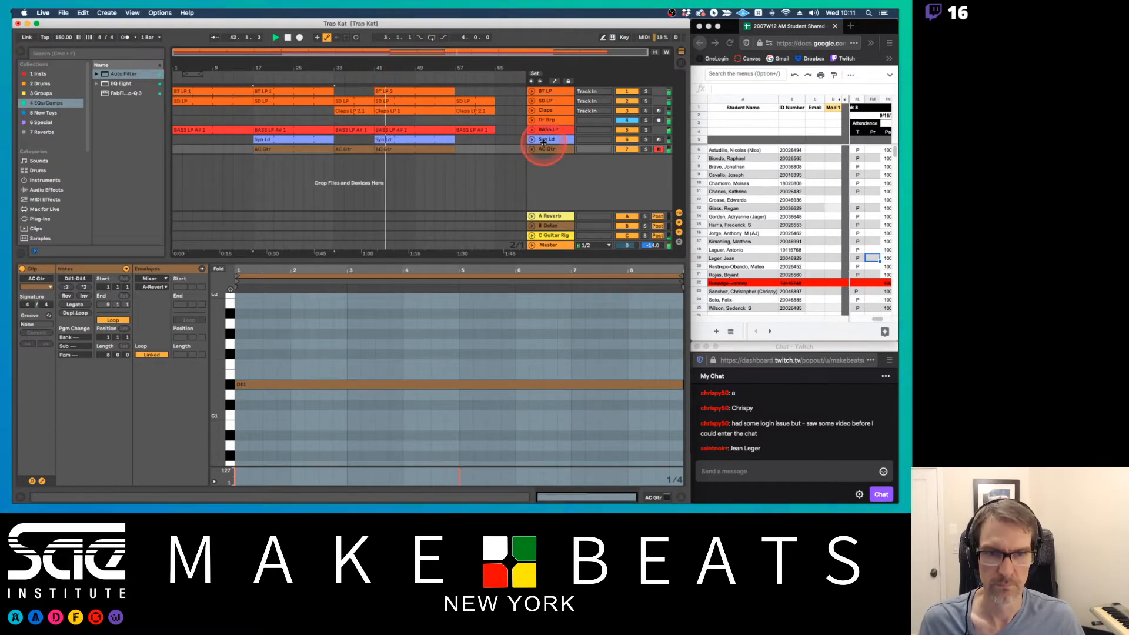
Search the browser for "chorus" and add Tal-Chorus-LX to the Syn Ld track between its synth and Utility
{"action": "left_click", "coordinate": [542, 139]}
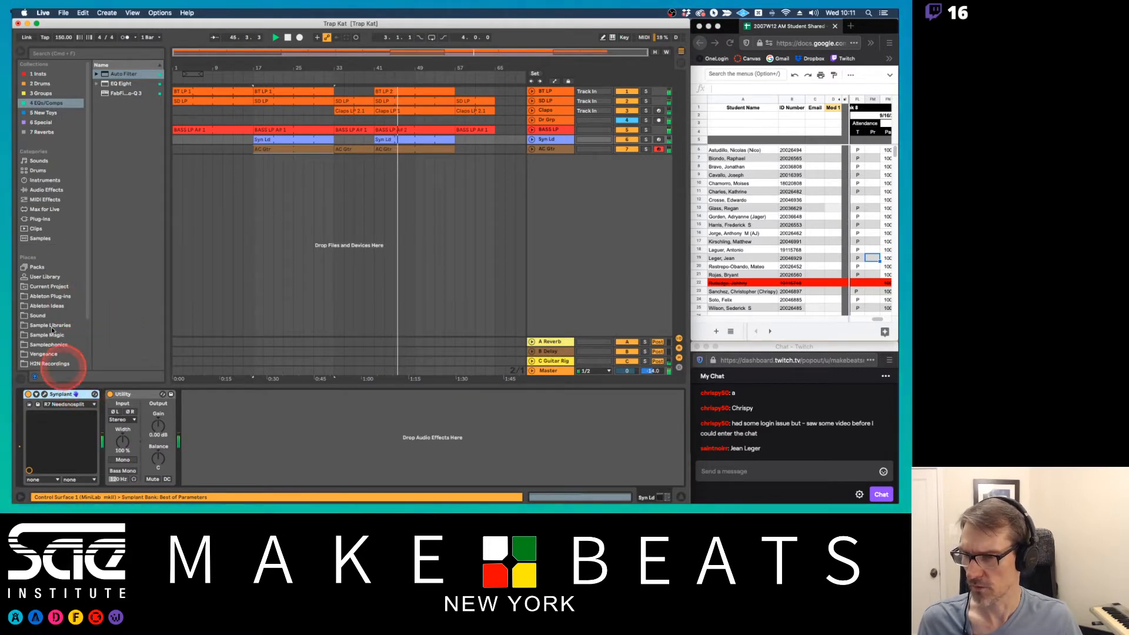
{"action": "left_click", "coordinate": [73, 53]}
{"action": "type", "text": "chorus"}
{"action": "left_click", "coordinate": [44, 251]}
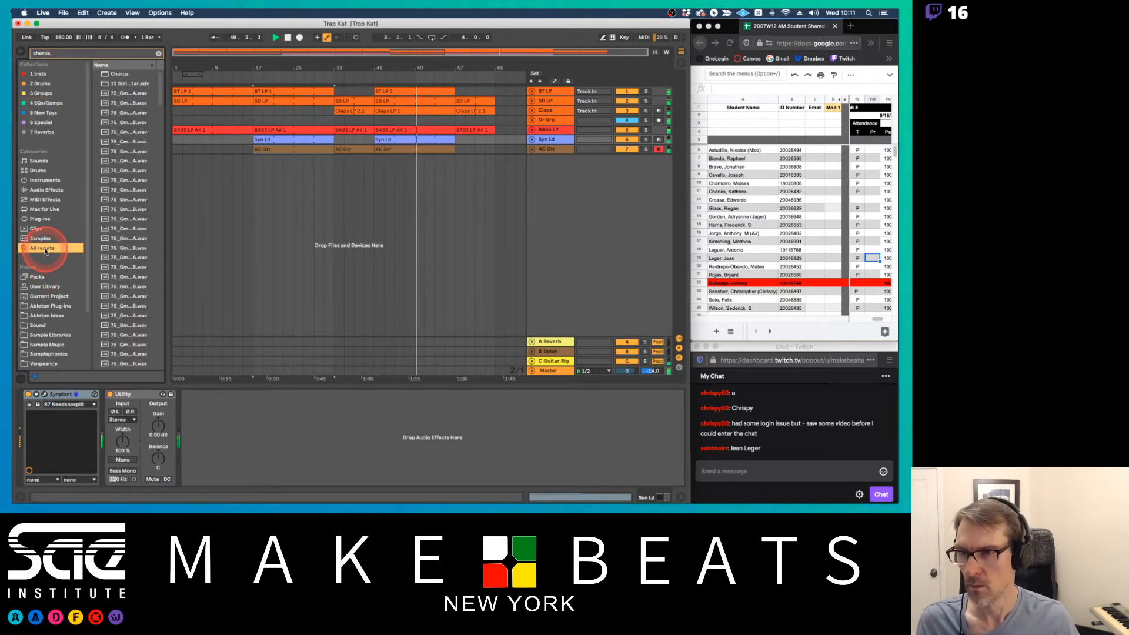
{"action": "left_click_drag", "start_coordinate": [159, 97], "coordinate": [219, 348]}
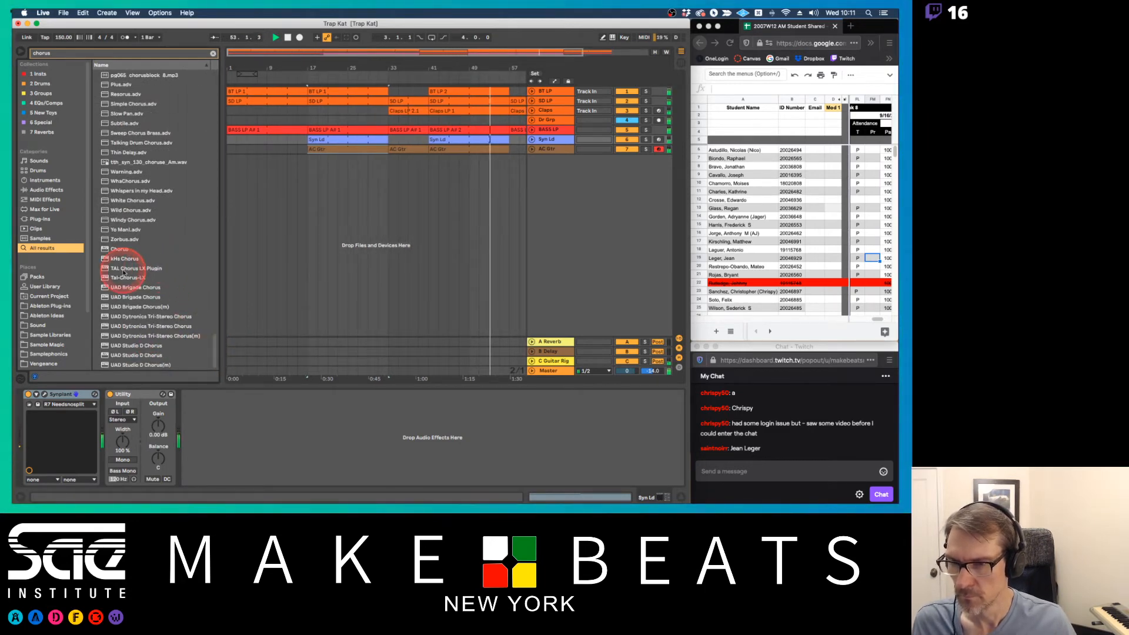
{"action": "left_click_drag", "start_coordinate": [127, 281], "coordinate": [100, 398]}
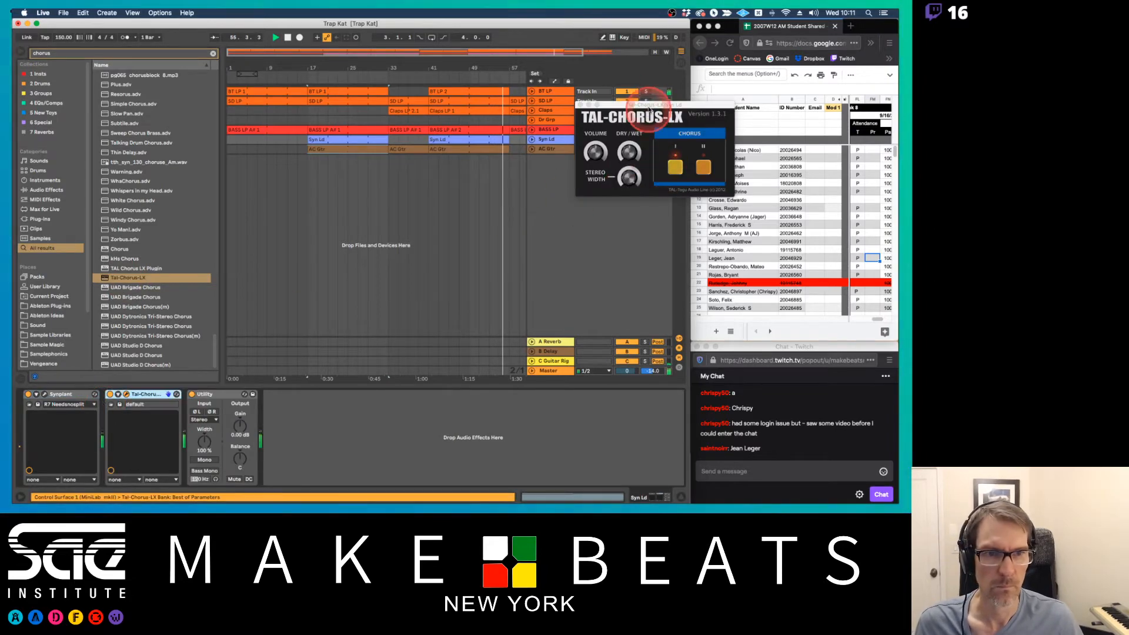
Switch Tal-Chorus-LX to chorus mode II, stop playback and close the plug-in window
{"action": "left_click_drag", "start_coordinate": [641, 105], "coordinate": [527, 174]}
{"action": "left_click", "coordinate": [562, 238]}
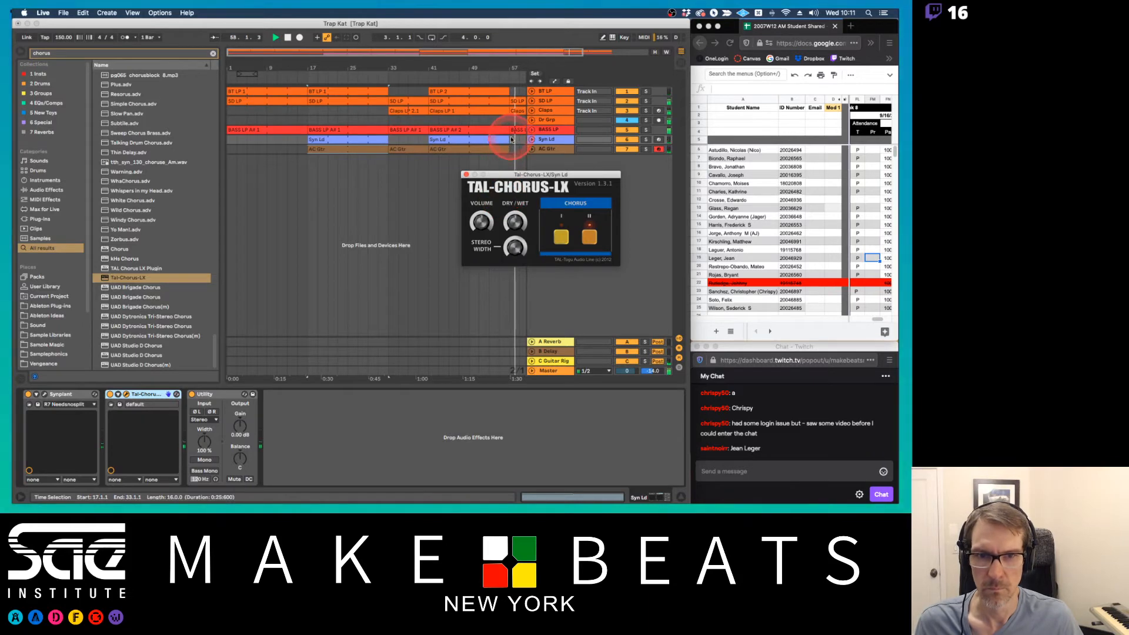
{"action": "key", "text": "space"}
{"action": "left_click", "coordinate": [470, 140]}
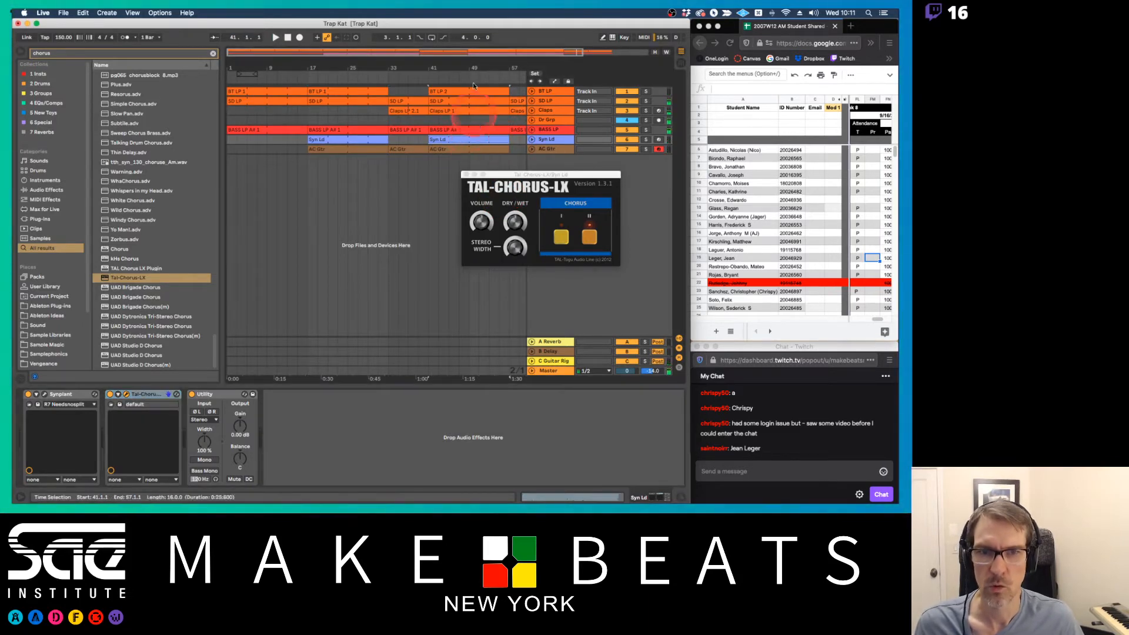
{"action": "left_click_drag", "start_coordinate": [474, 68], "coordinate": [436, 69]}
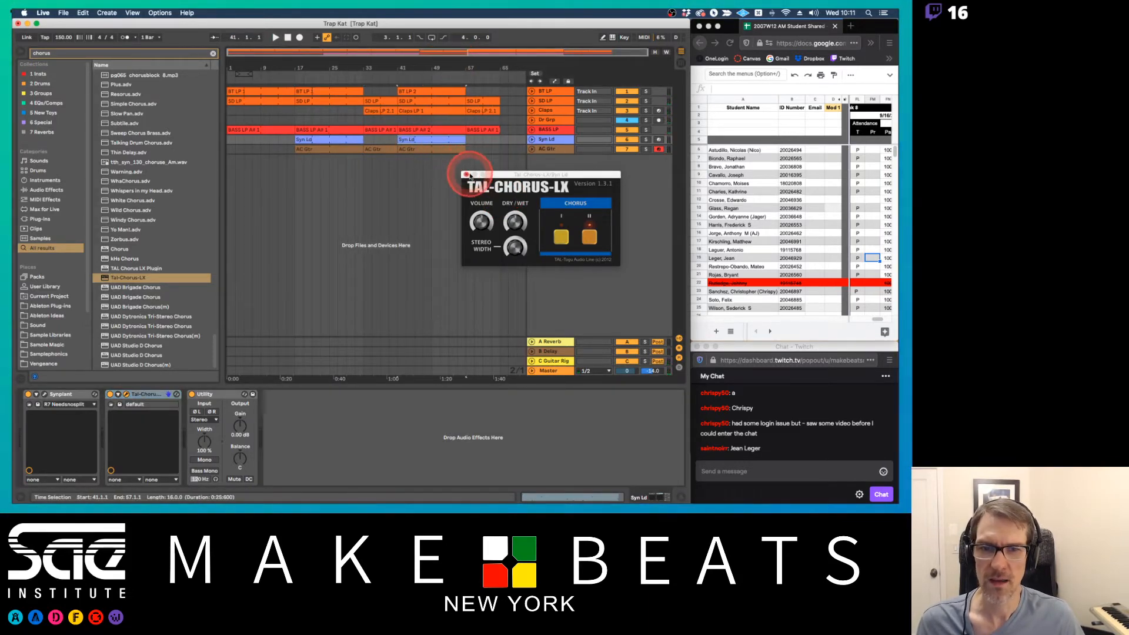
{"action": "left_click", "coordinate": [465, 176]}
Clear the browser search and narrow the browser to give the arrangement more room
{"action": "left_click", "coordinate": [81, 68]}
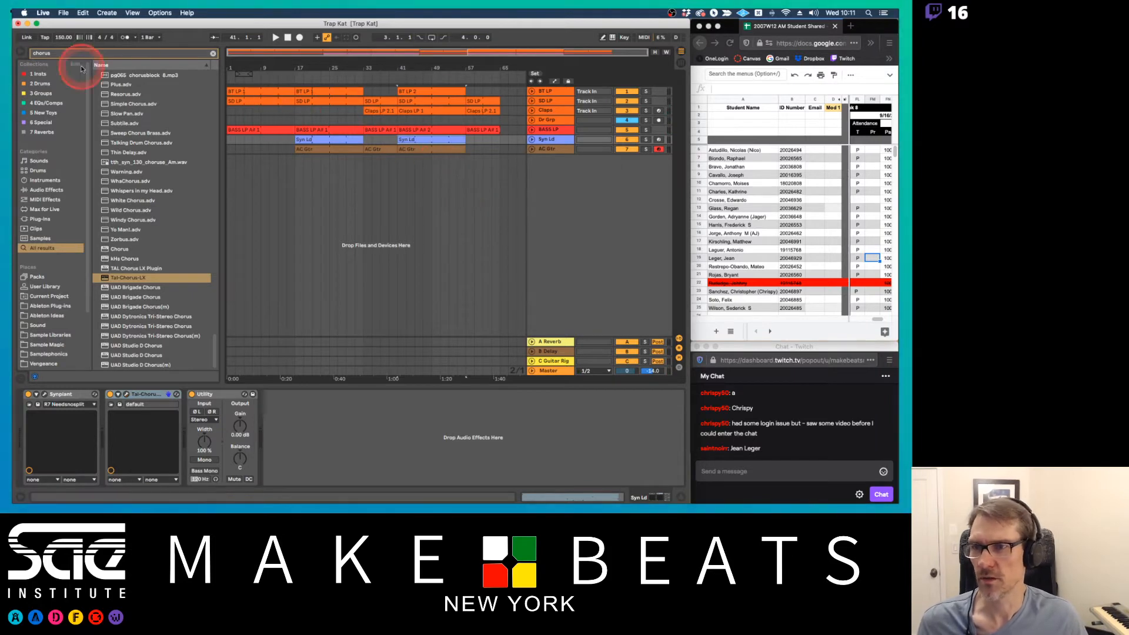
{"action": "left_click", "coordinate": [212, 54]}
{"action": "left_click_drag", "start_coordinate": [222, 94], "coordinate": [180, 93]}
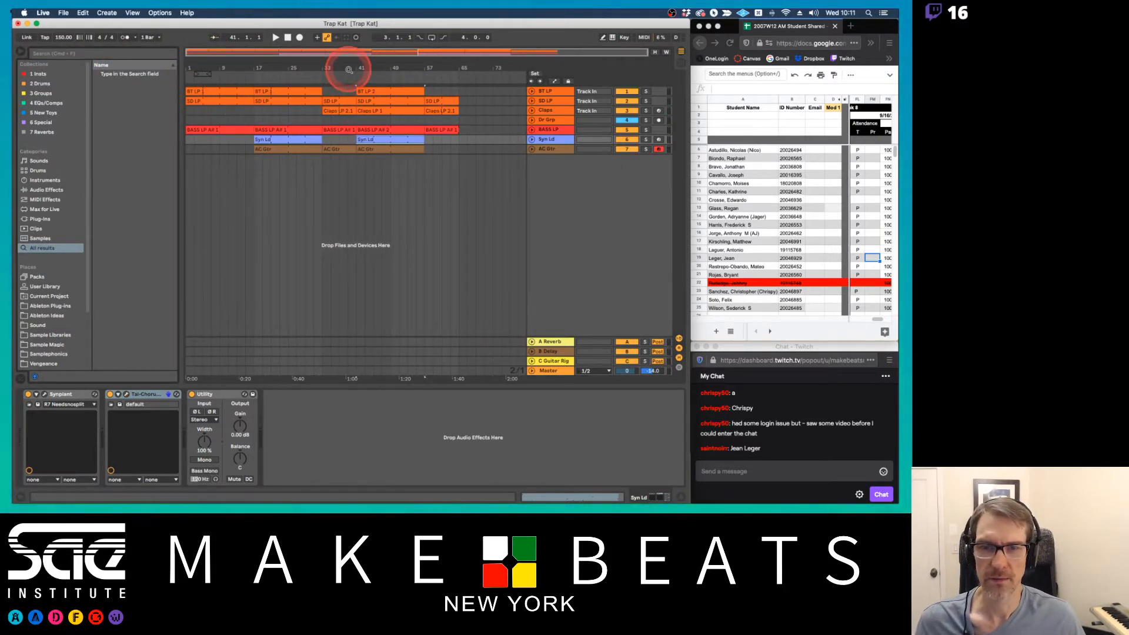
Insert a new audio track directly below the AC Gtr track and select it
{"action": "left_click", "coordinate": [552, 149]}
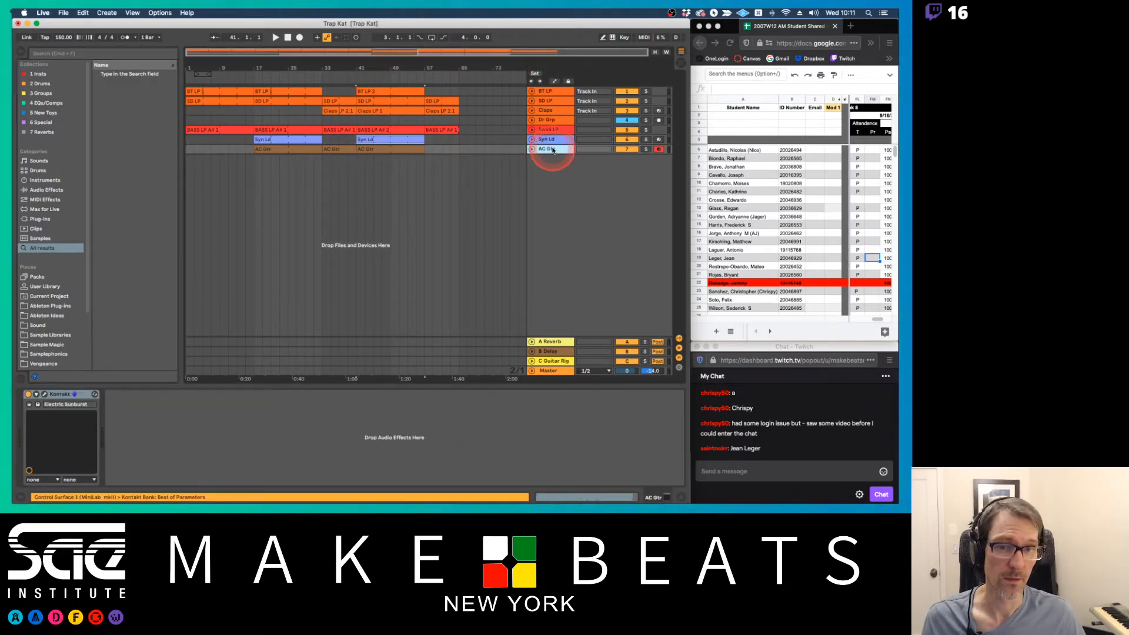
{"action": "key", "text": "super+t"}
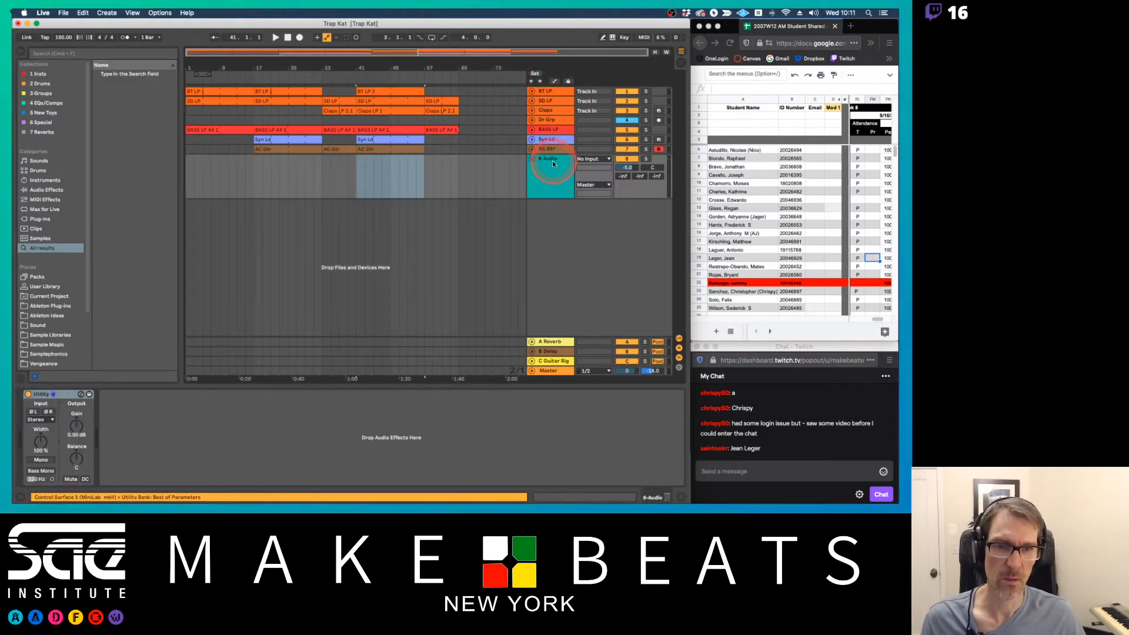
{"action": "left_click", "coordinate": [552, 165]}
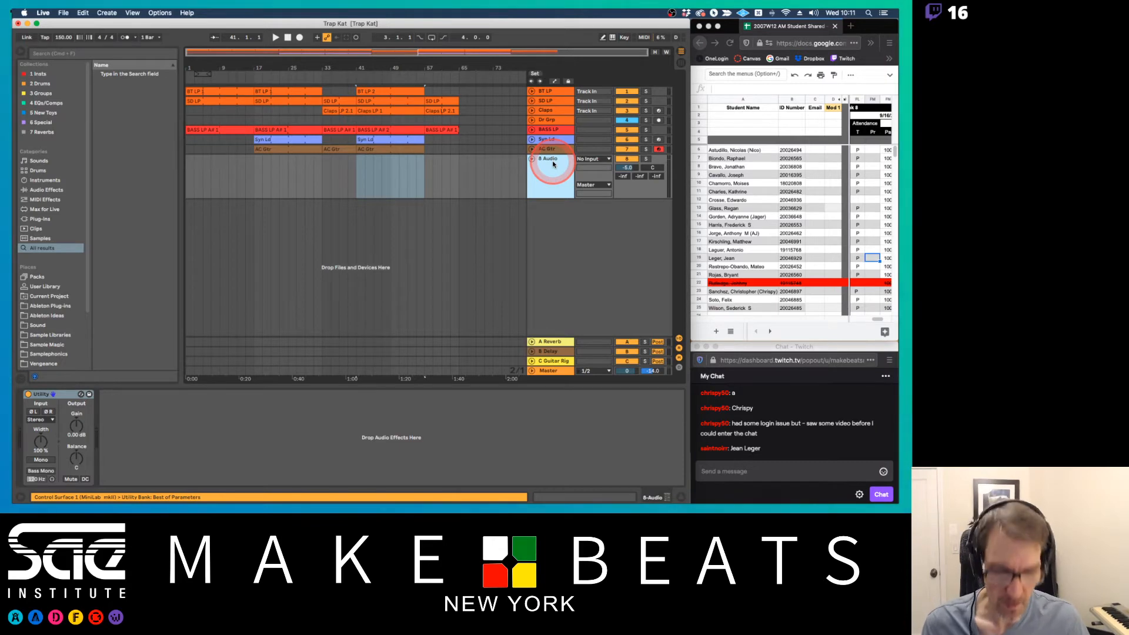
Switch to Preview and read page 2 of 26 Ableton Audio Recording.pdf about recording audio in Live
{"action": "key", "text": "super+Tab"}
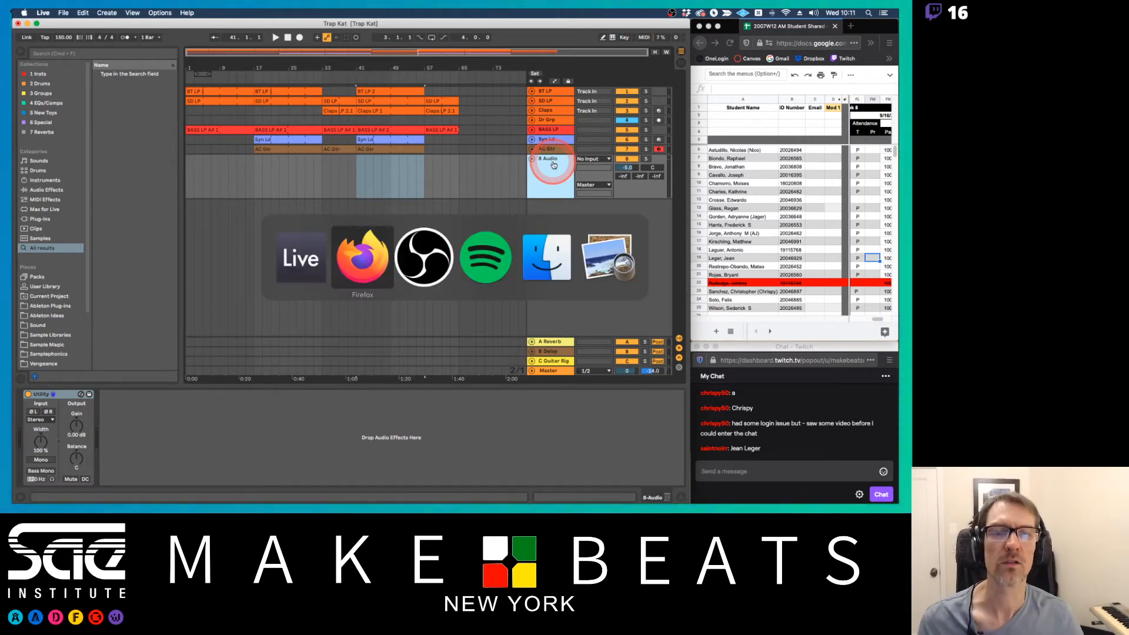
{"action": "key", "text": "super+Tab"}
{"action": "key", "text": "super+Tab"}
{"action": "key", "text": "super+Tab"}
{"action": "key", "text": "super+Tab"}
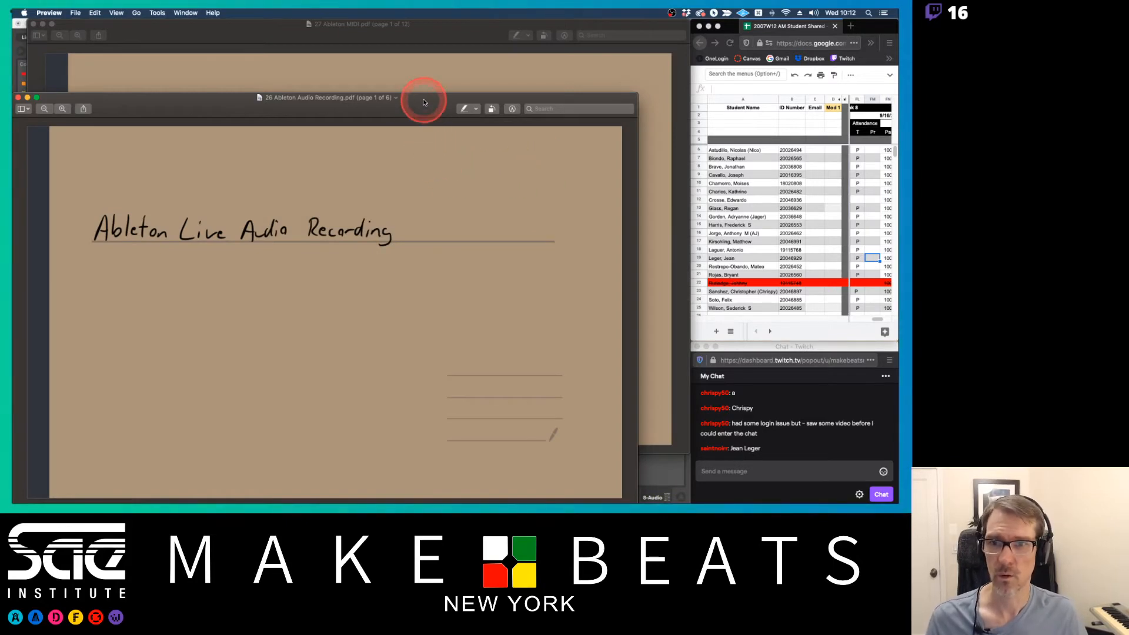
{"action": "key", "text": "Down"}
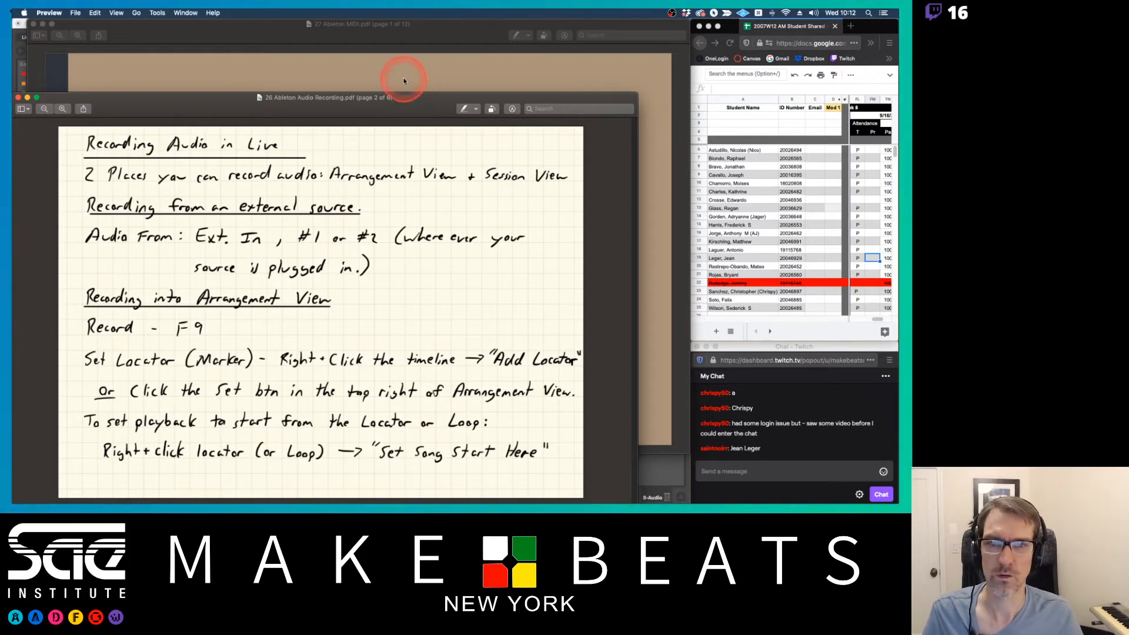
Return to Ableton Live and set the new audio track's input to Ext. In with mono channel 1 Sub 37
{"action": "key", "text": "super+Tab"}
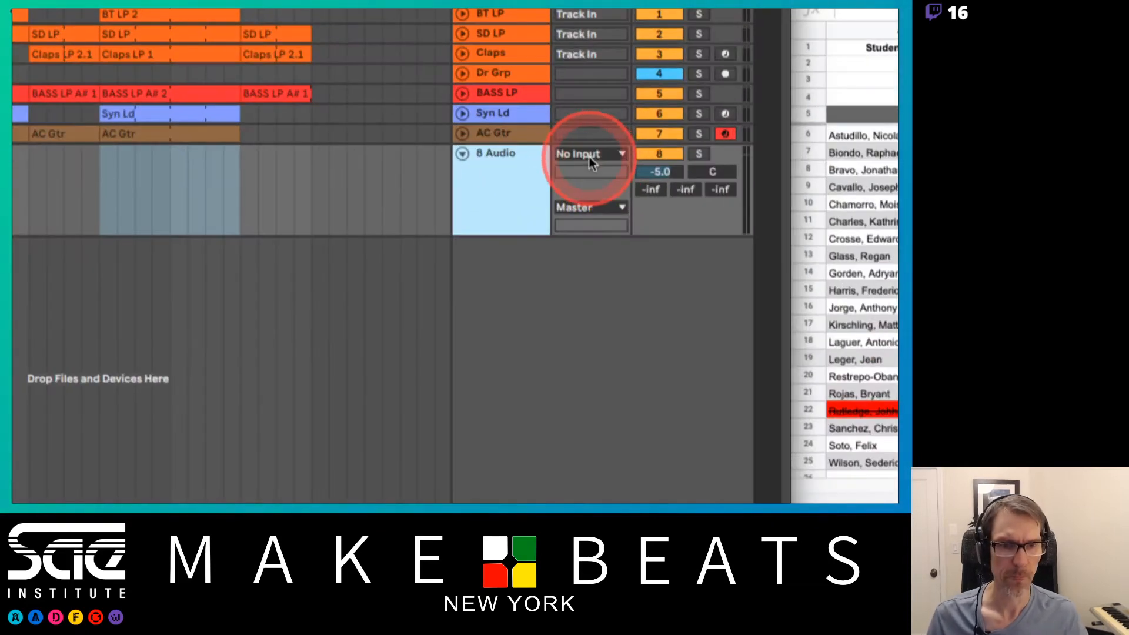
{"action": "left_click", "coordinate": [595, 164]}
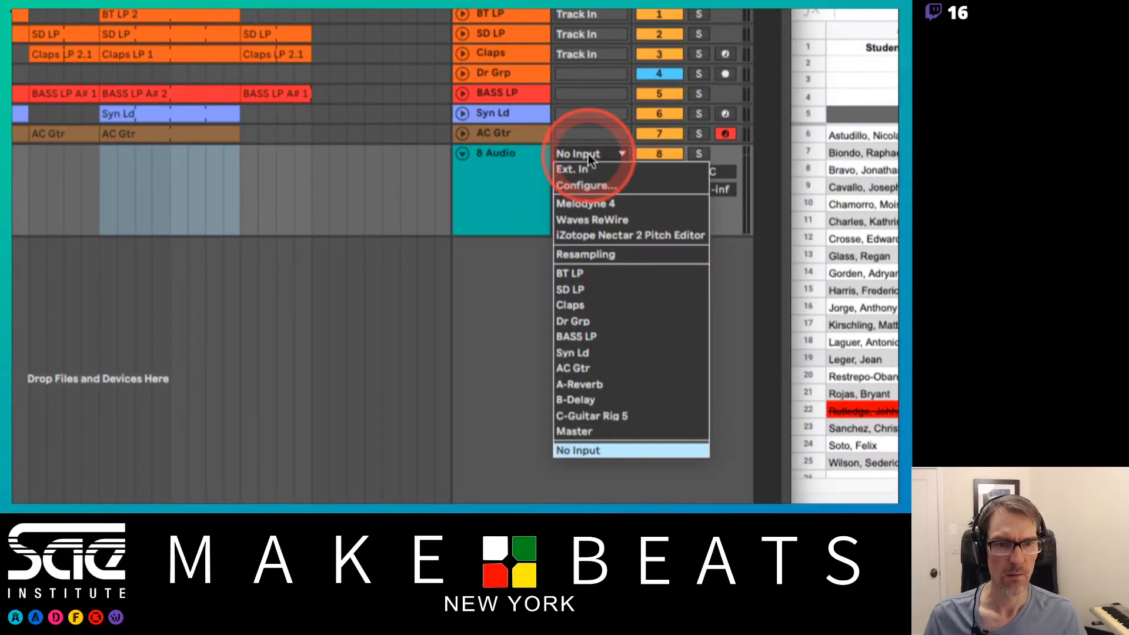
{"action": "left_click", "coordinate": [587, 169]}
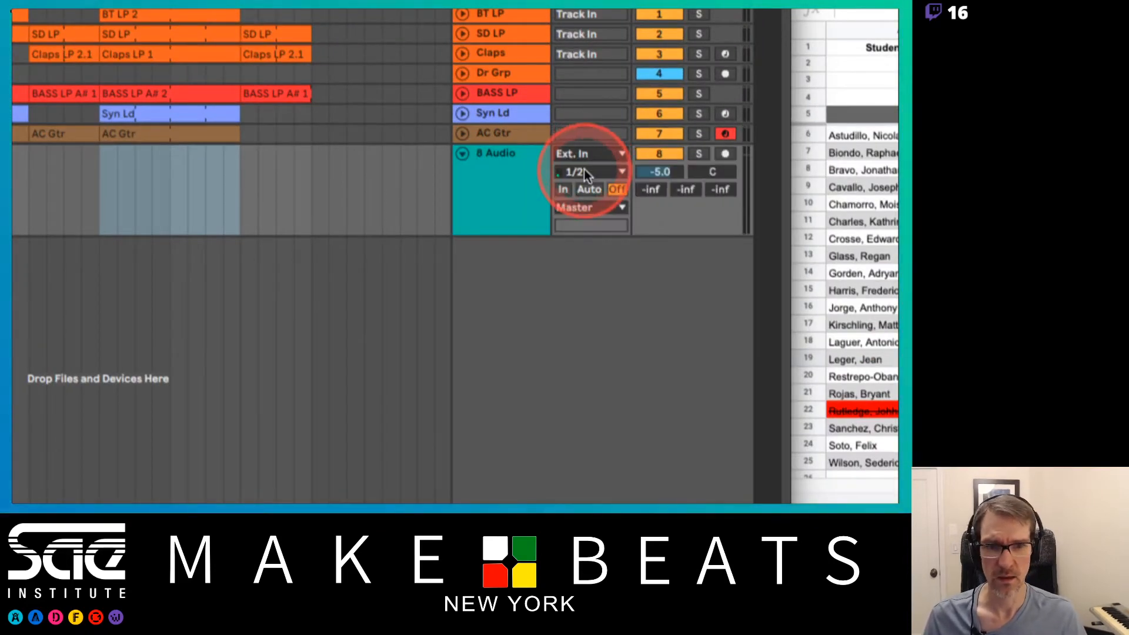
{"action": "left_click", "coordinate": [580, 171]}
{"action": "left_click", "coordinate": [582, 203]}
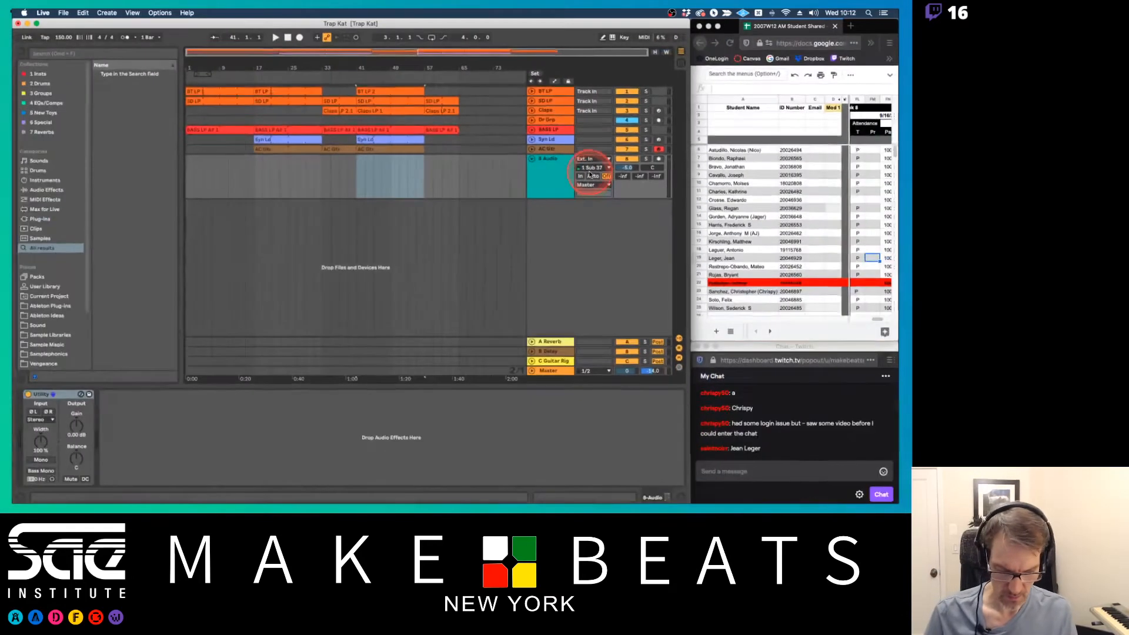
Rename mono input 1 to Mic 1 in the audio preferences' Input Config, apply it and close the preferences
{"action": "key", "text": "super+comma"}
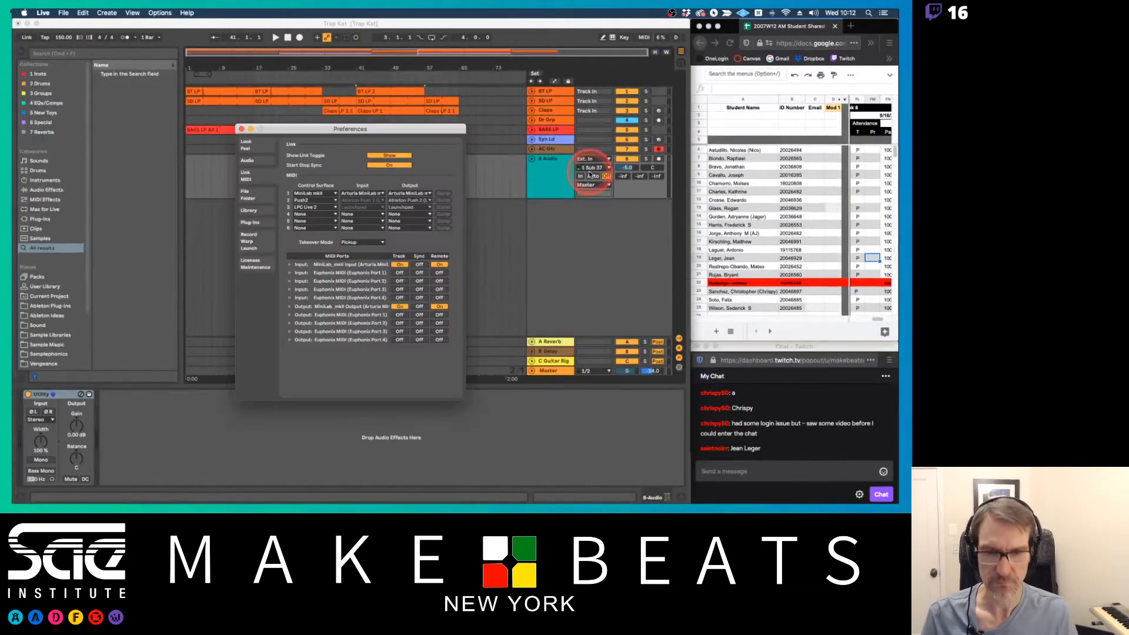
{"action": "left_click", "coordinate": [247, 160]}
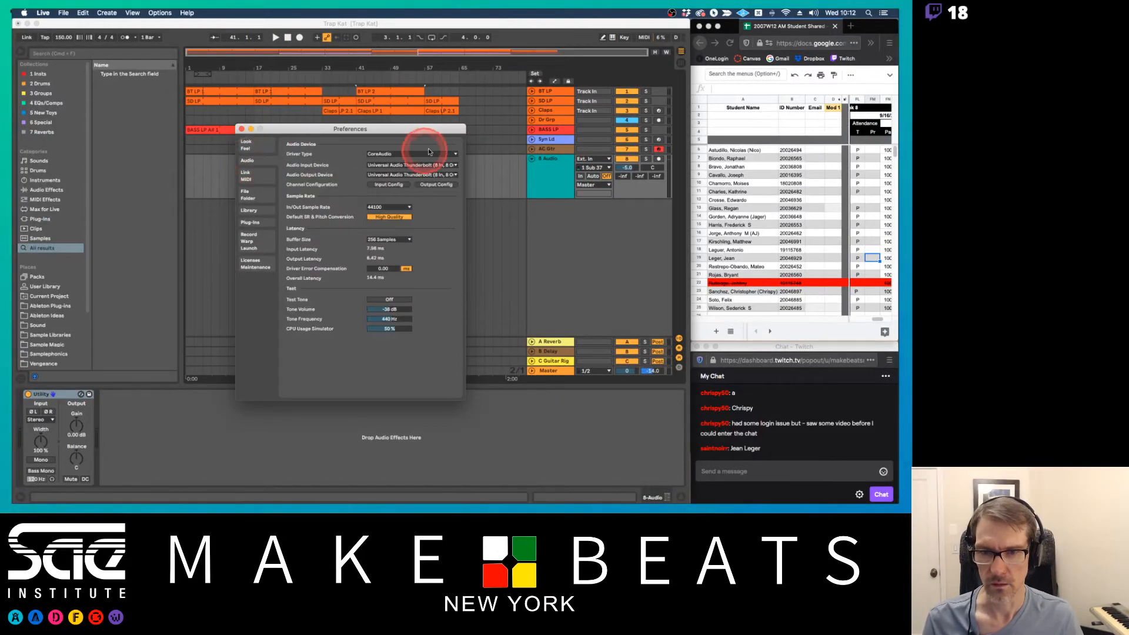
{"action": "left_click", "coordinate": [387, 184]}
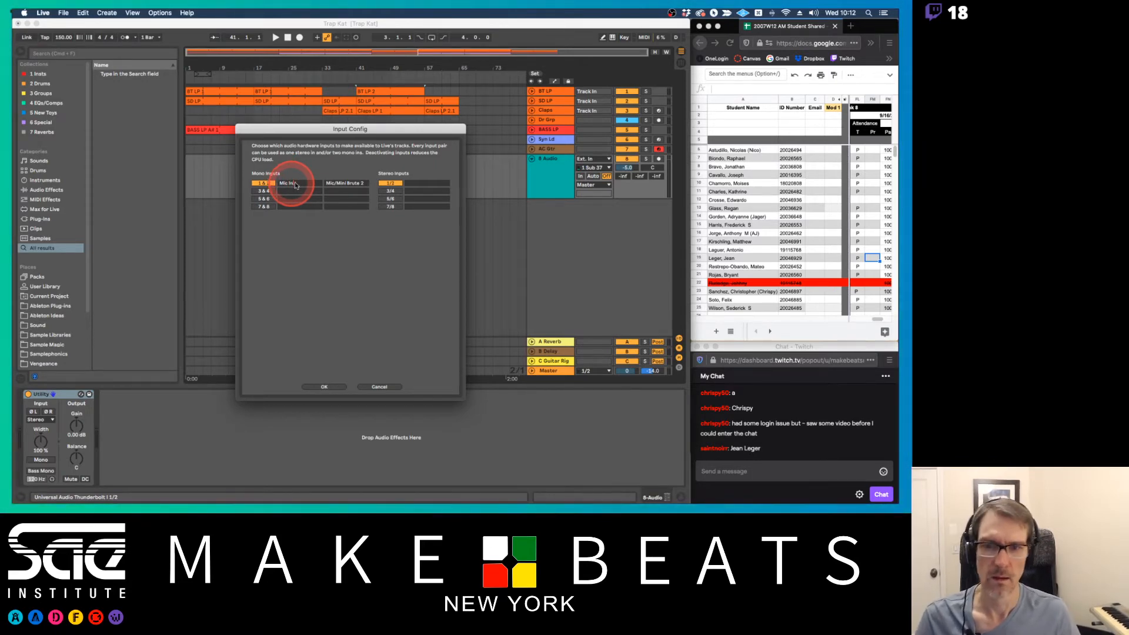
{"action": "left_click", "coordinate": [346, 184]}
{"action": "left_click", "coordinate": [312, 184]}
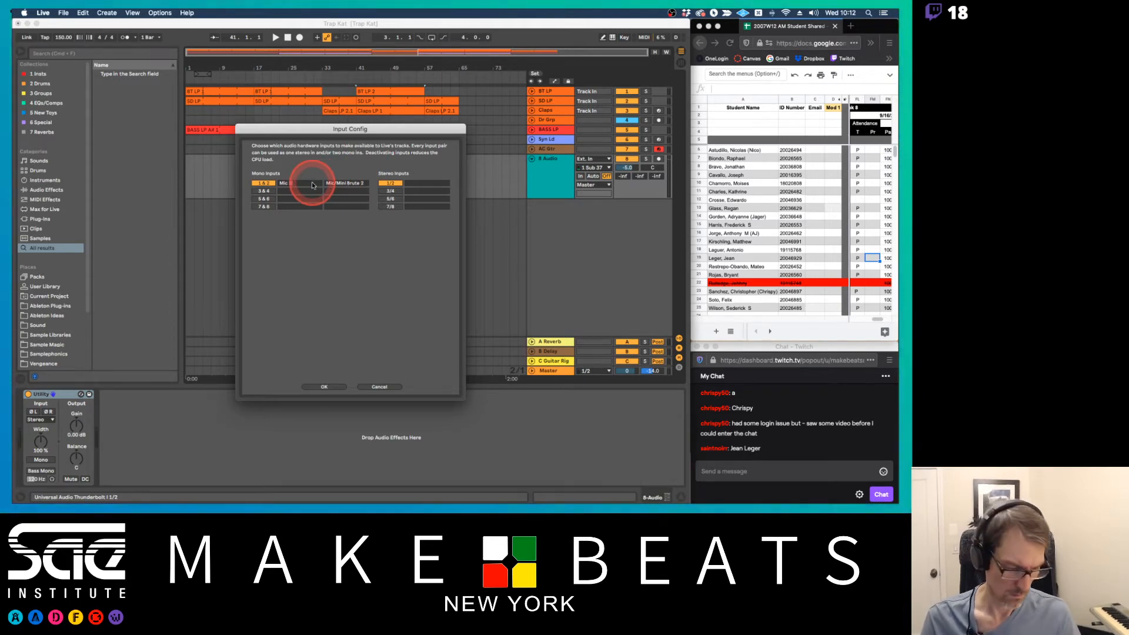
{"action": "type", "text": "1"}
{"action": "double_click", "coordinate": [350, 184]}
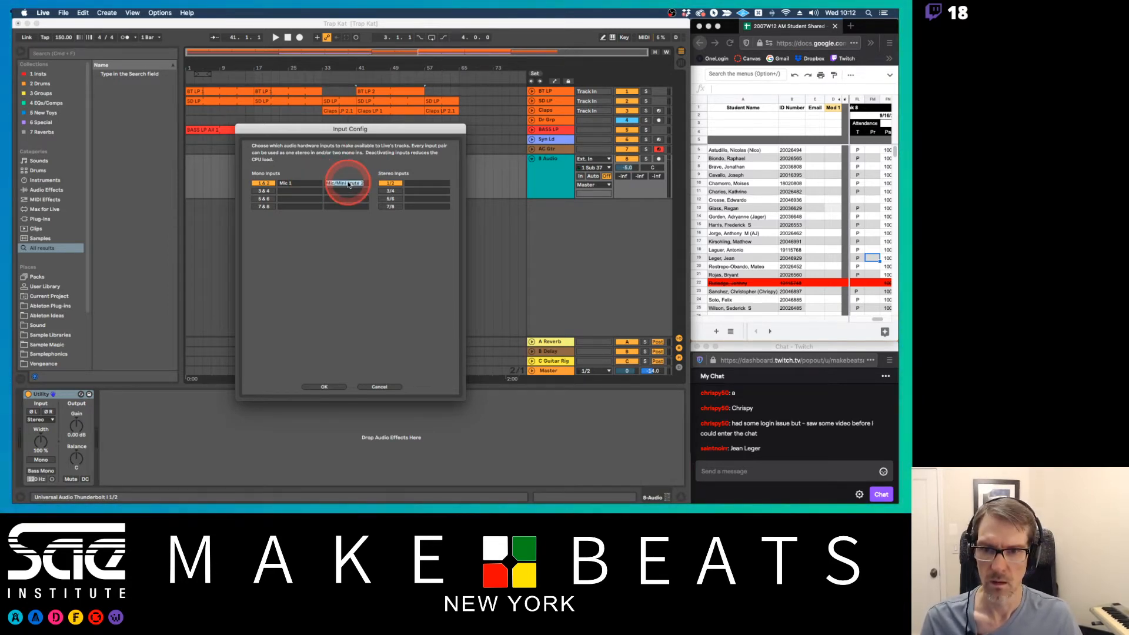
{"action": "left_click", "coordinate": [362, 184]}
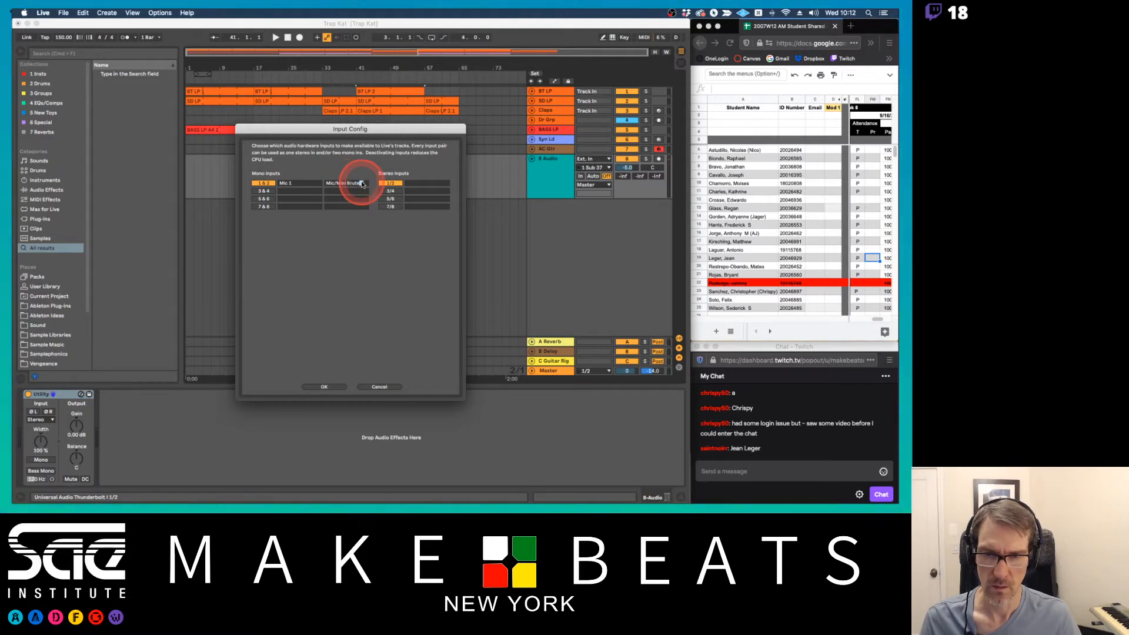
{"action": "left_click", "coordinate": [323, 387]}
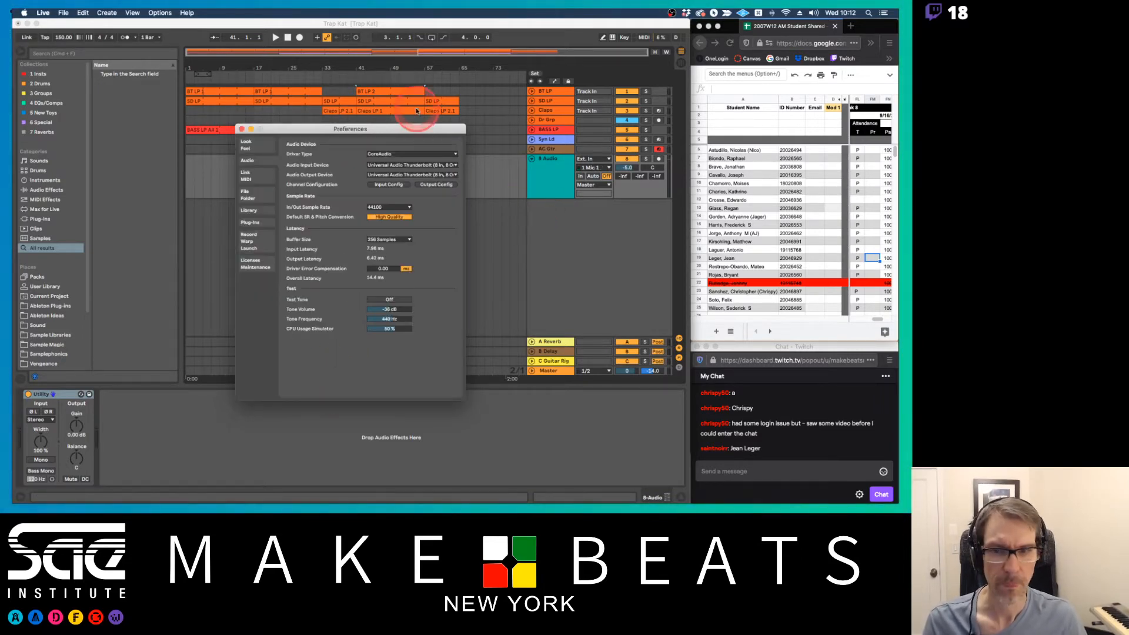
{"action": "left_click", "coordinate": [241, 128]}
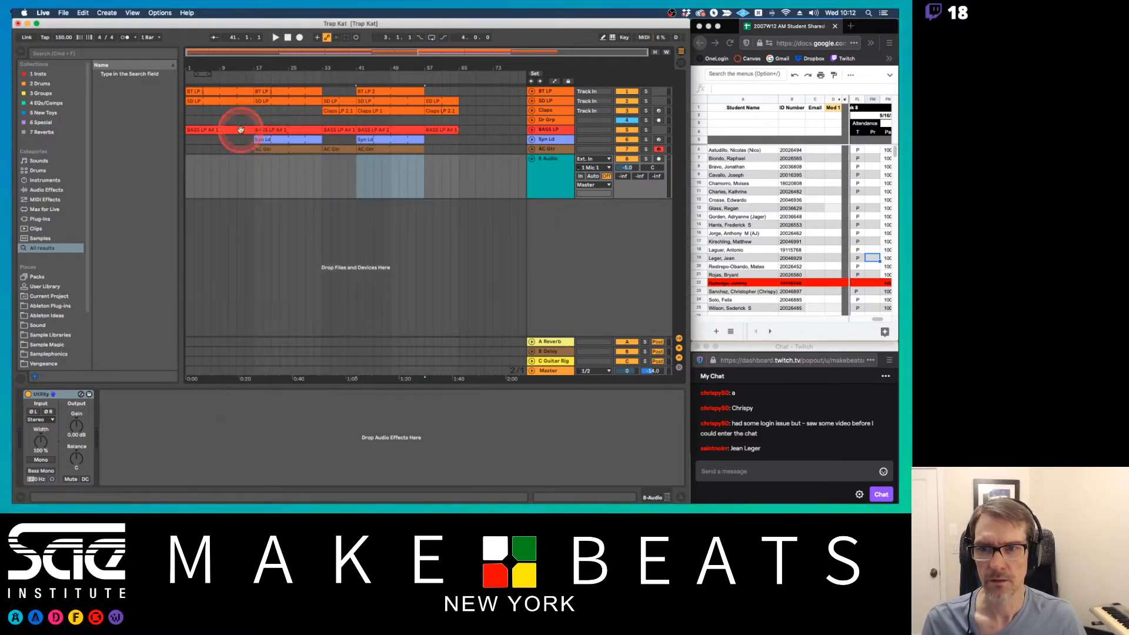
Arm the new audio track for recording, try its In monitoring mode and set monitoring to Auto
{"action": "left_click", "coordinate": [567, 169]}
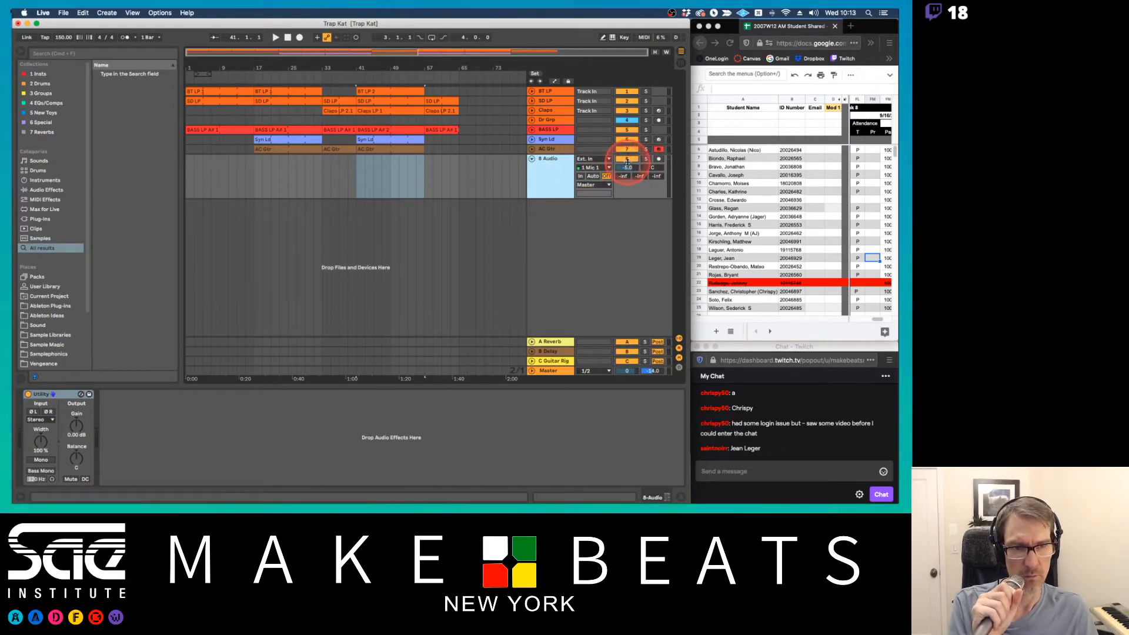
{"action": "left_click", "coordinate": [658, 160]}
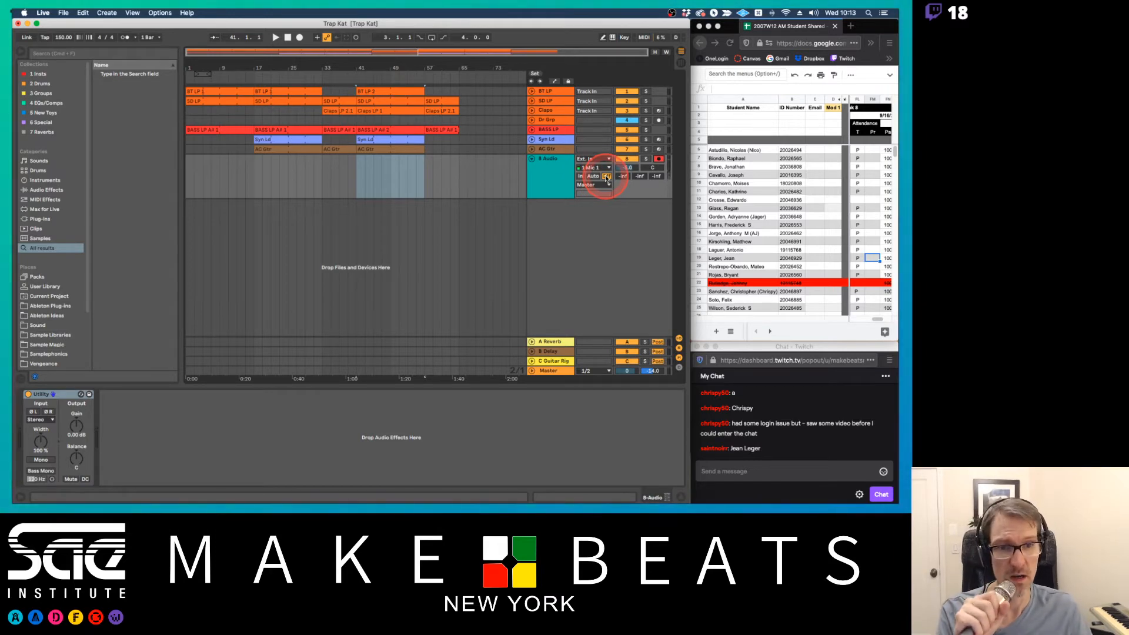
{"action": "left_click", "coordinate": [592, 177]}
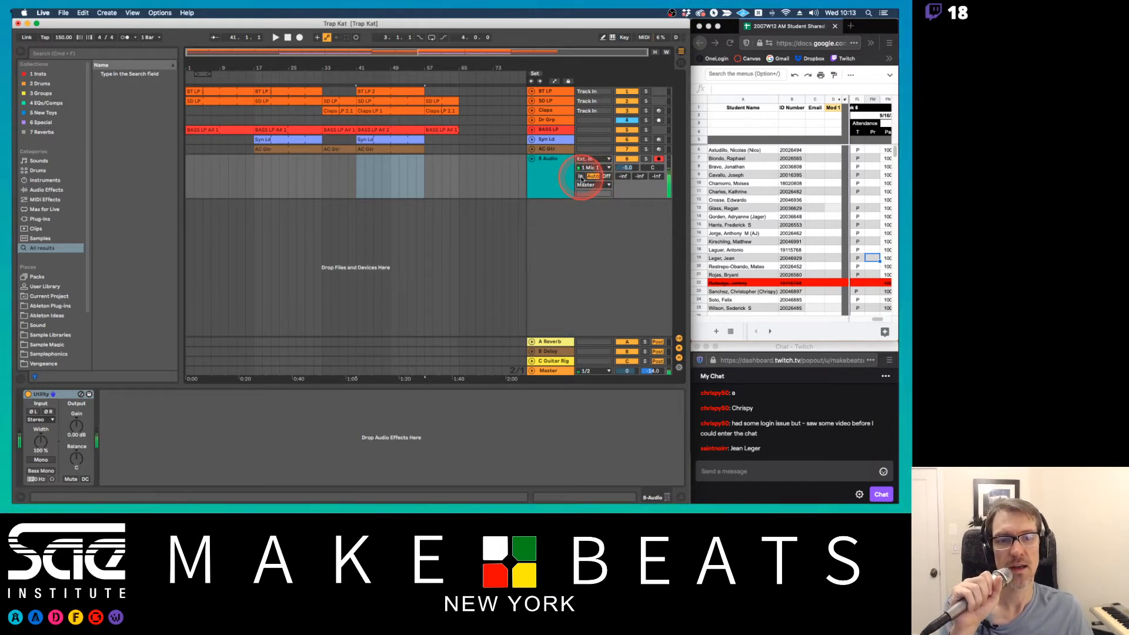
{"action": "left_click", "coordinate": [580, 177]}
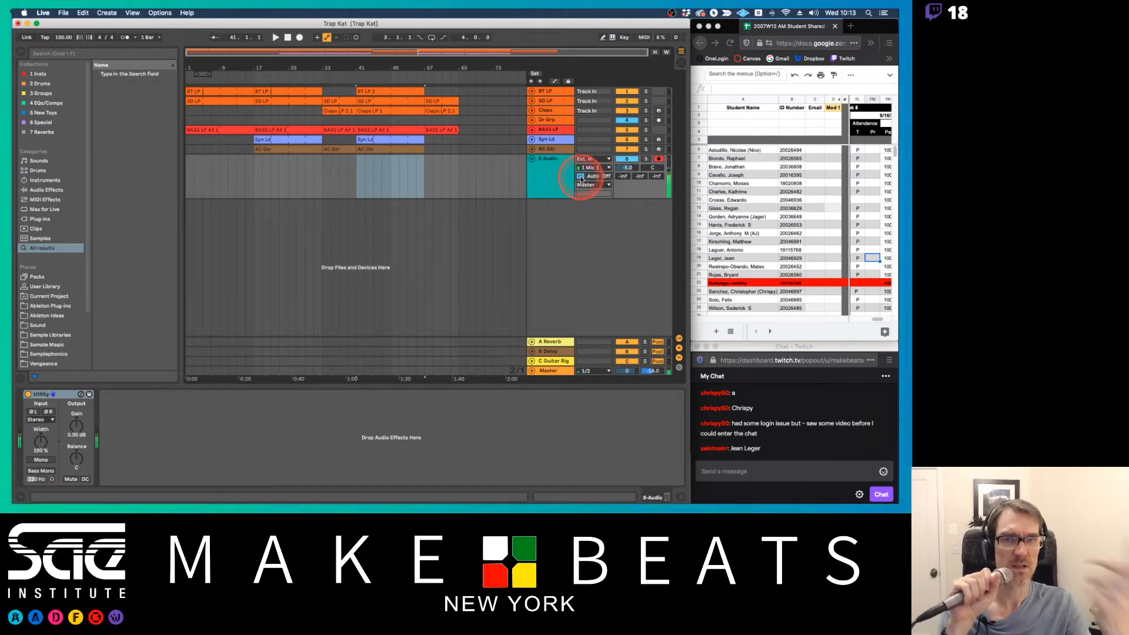
{"action": "left_click", "coordinate": [593, 177]}
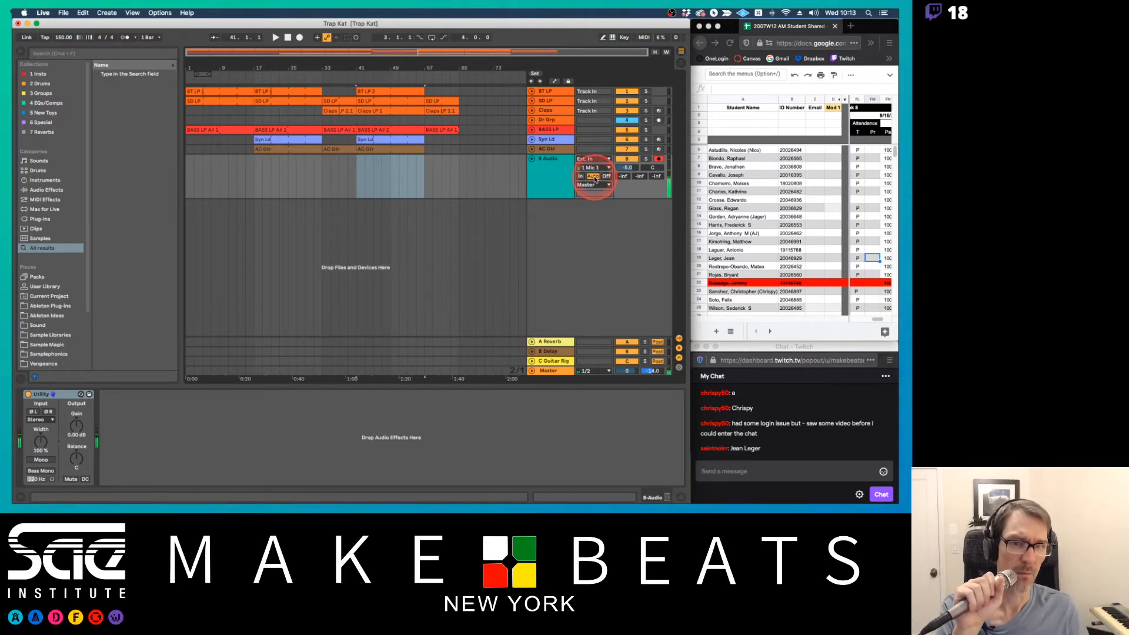
Set the microphone audio track's monitoring to Off and keep the track armed for recording
{"action": "left_click", "coordinate": [660, 159]}
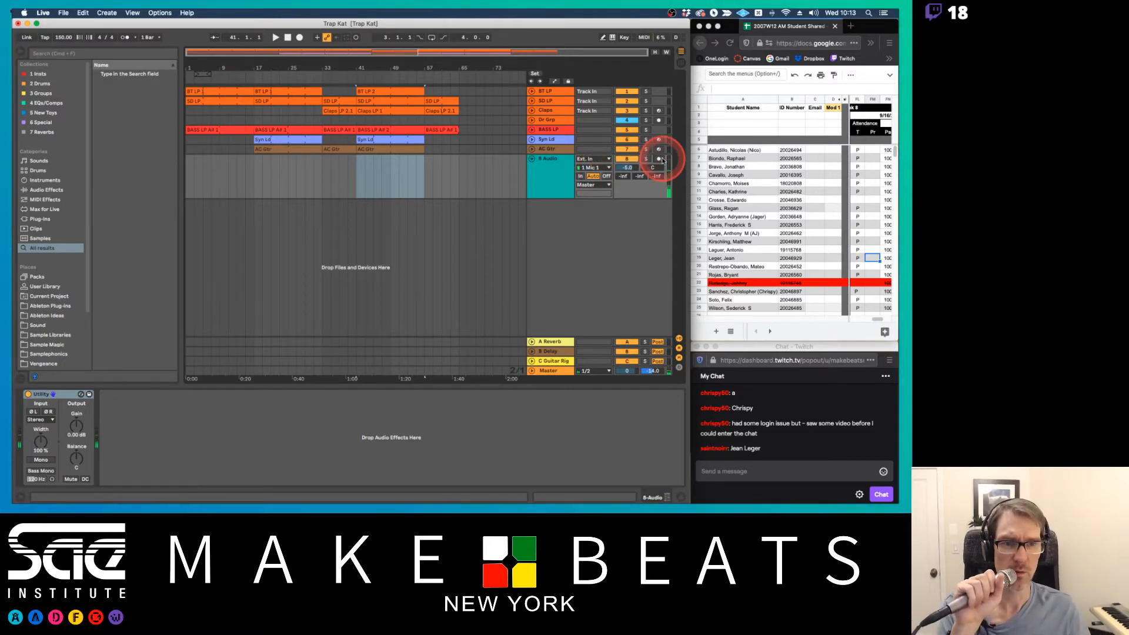
{"action": "left_click", "coordinate": [609, 177]}
{"action": "left_click", "coordinate": [659, 159]}
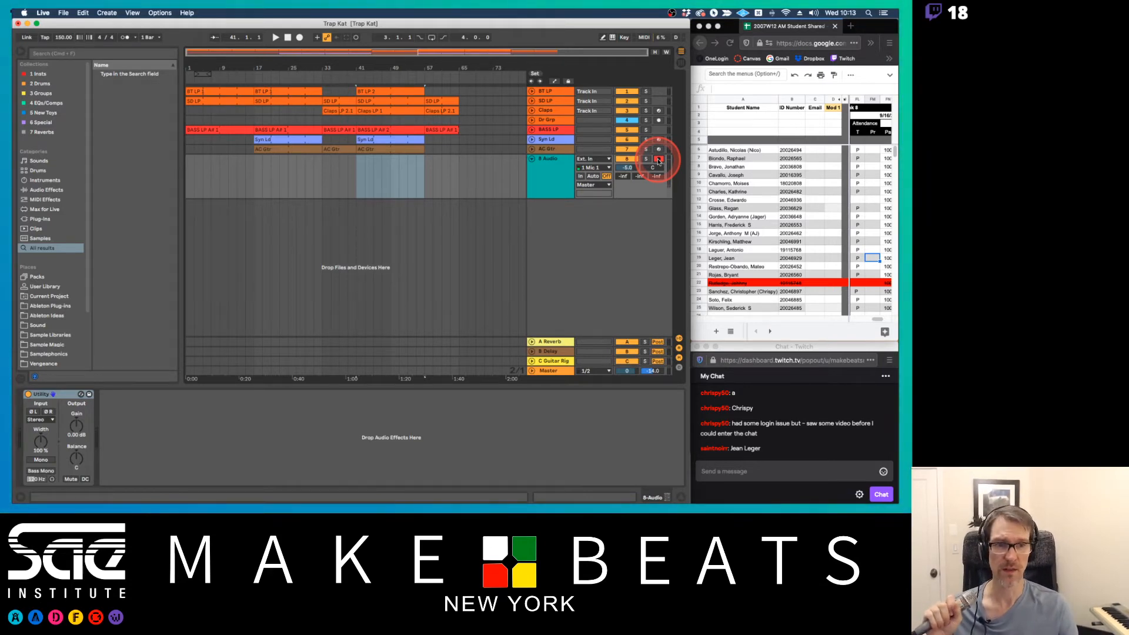
{"action": "left_click", "coordinate": [606, 176]}
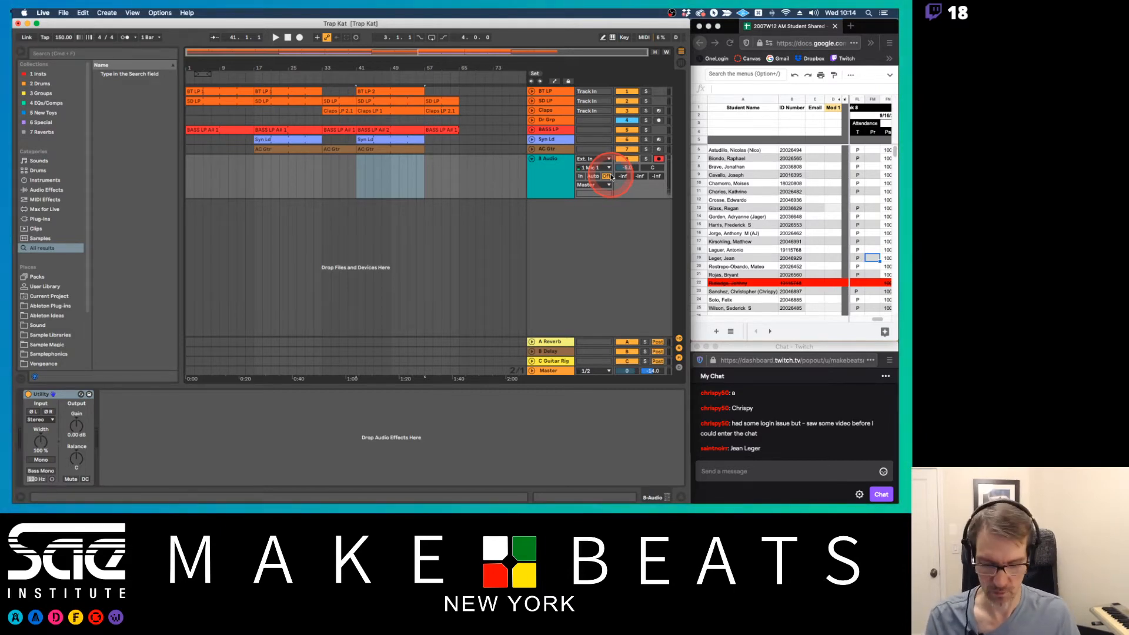
Rename the armed microphone audio track as Voc Main
{"action": "double_click", "coordinate": [559, 167]}
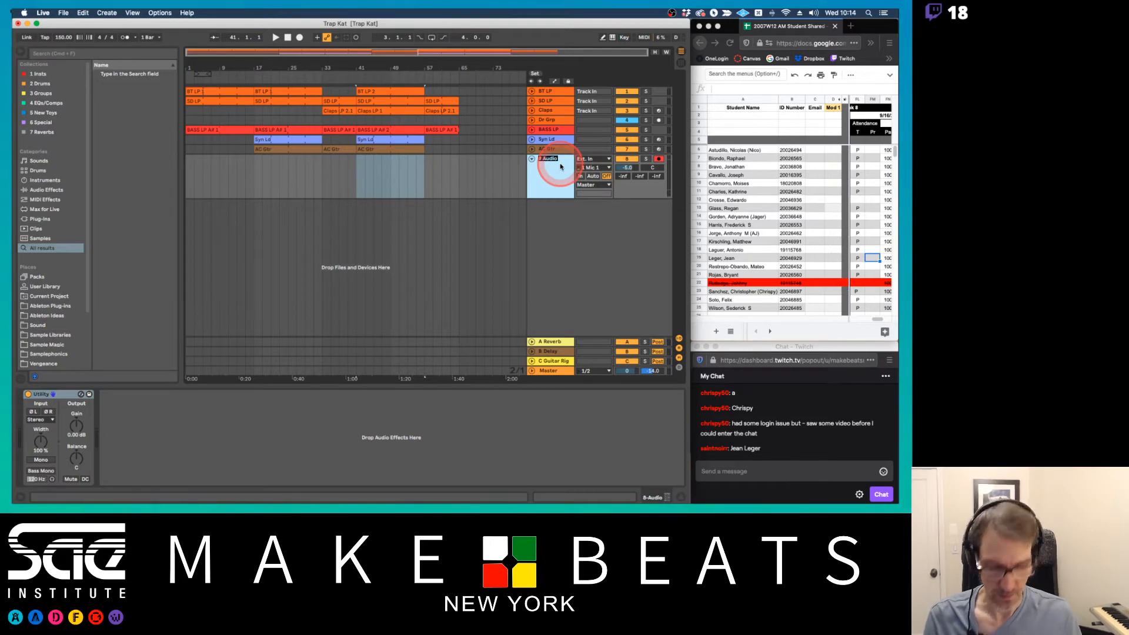
{"action": "type", "text": "Voc"}
{"action": "key", "text": "Return"}
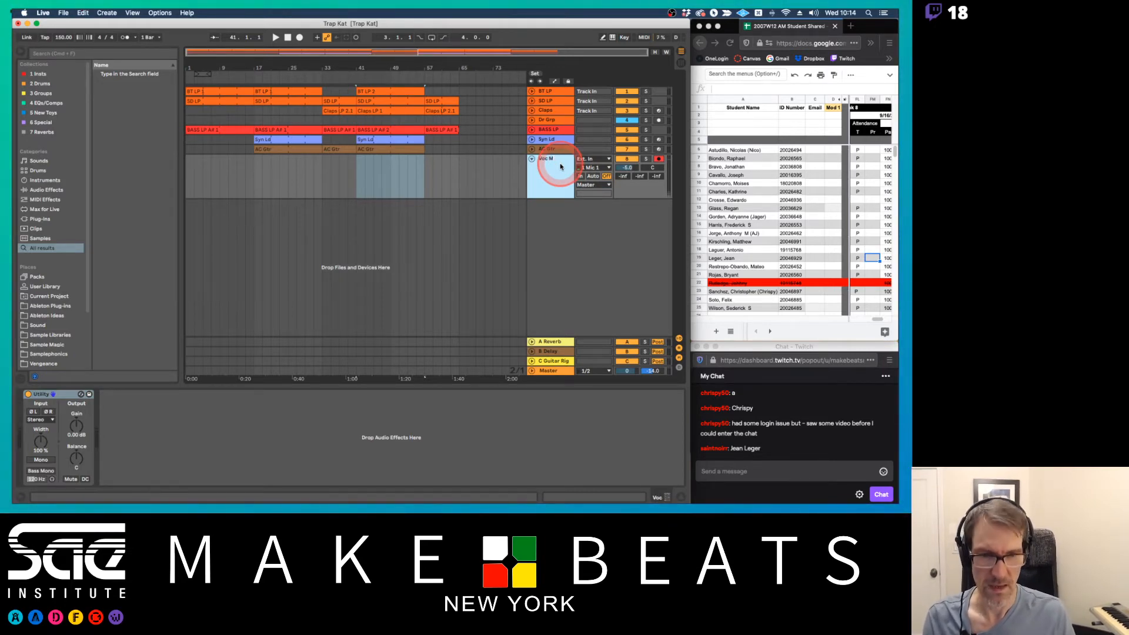
{"action": "type", "text": "Main"}
{"action": "key", "text": "Return"}
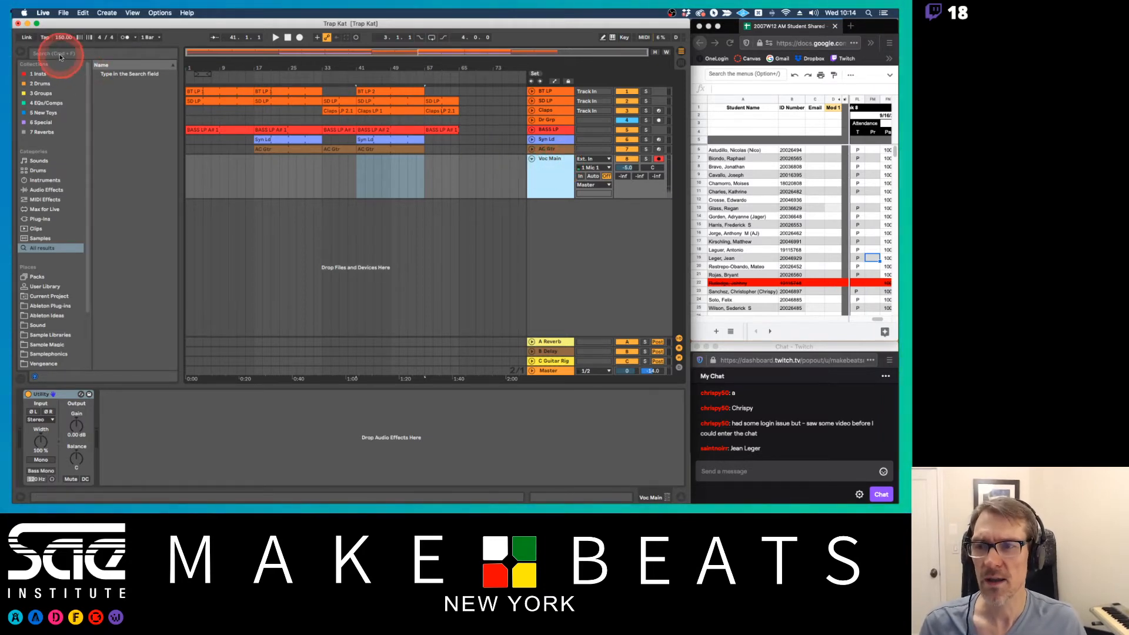
{"action": "key", "text": "super+Tab"}
{"action": "key", "text": "super+Tab"}
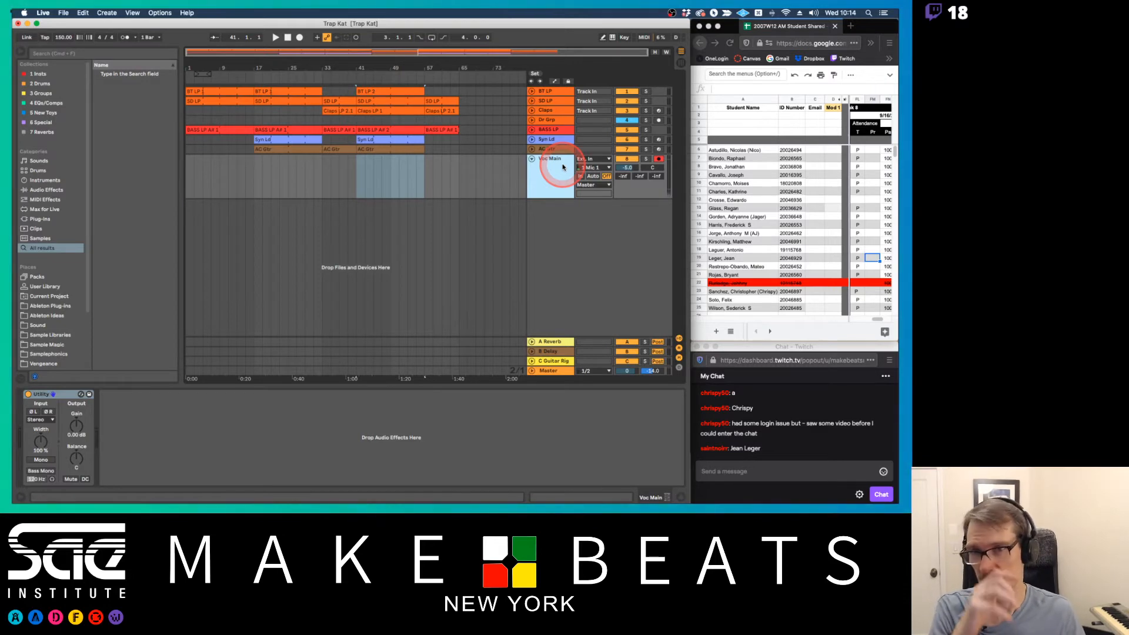
Record a vocal take on the Voc Main track from bar 1 to about bar 13
{"action": "left_click", "coordinate": [189, 173]}
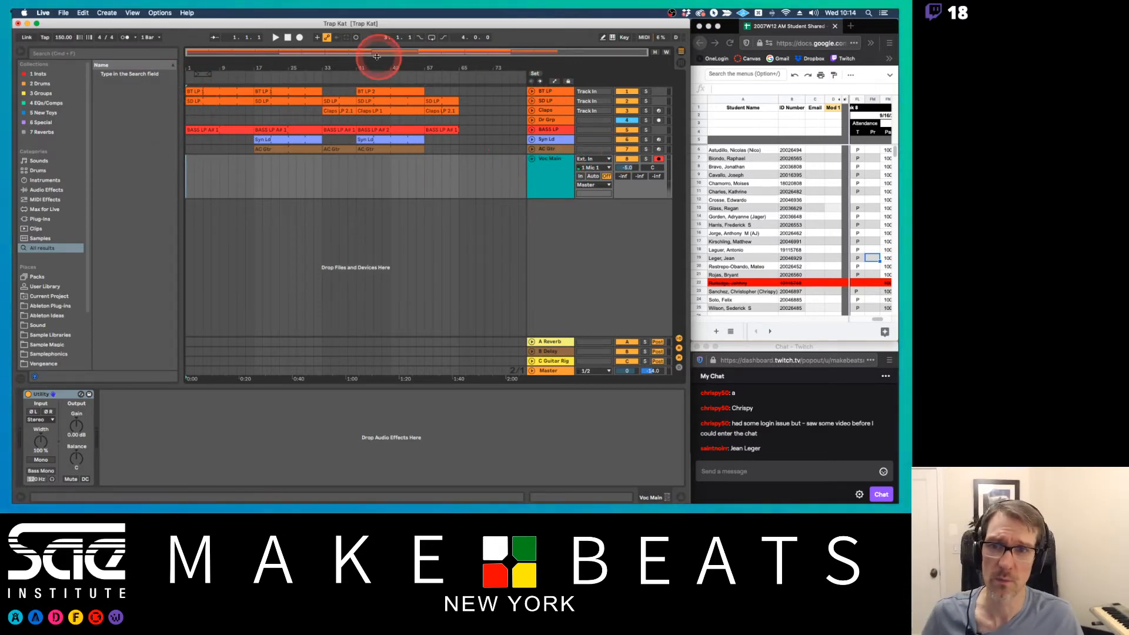
{"action": "left_click", "coordinate": [277, 37]}
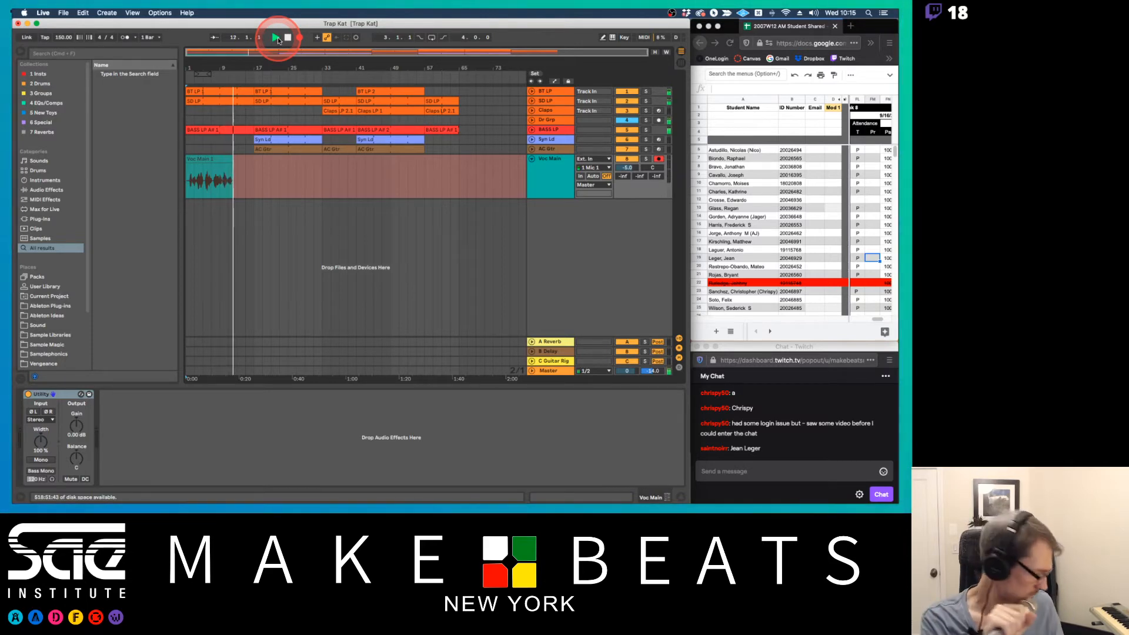
{"action": "key", "text": "space"}
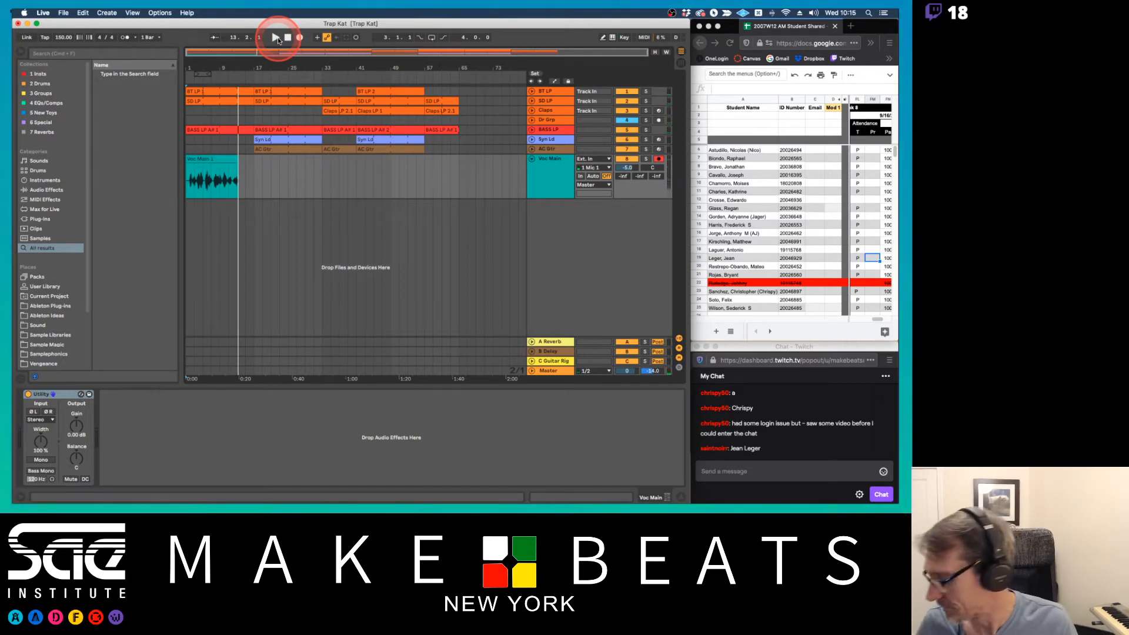
Play back the recorded vocal clip from bar 1 to check the take
{"action": "left_click", "coordinate": [250, 147]}
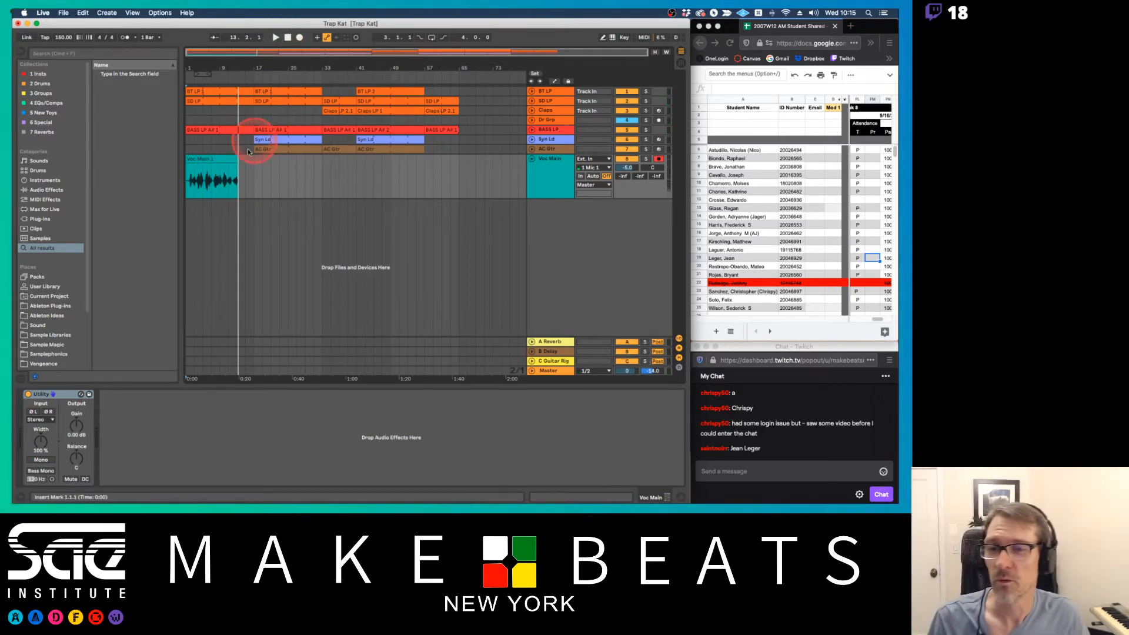
{"action": "left_click", "coordinate": [222, 165]}
{"action": "left_click", "coordinate": [208, 61]}
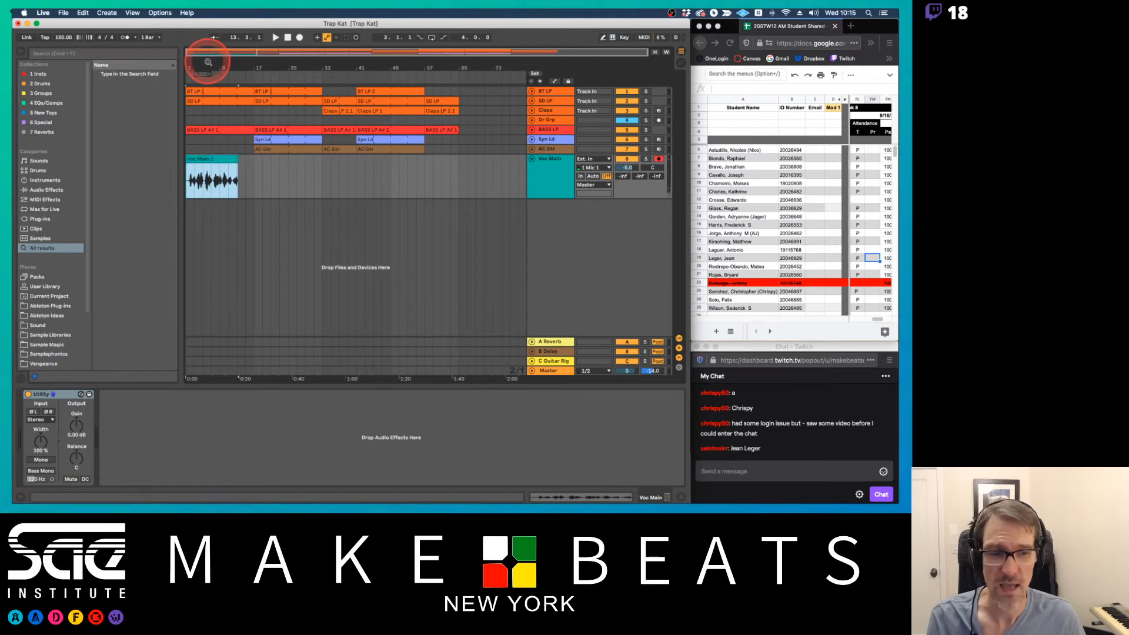
{"action": "key", "text": "z"}
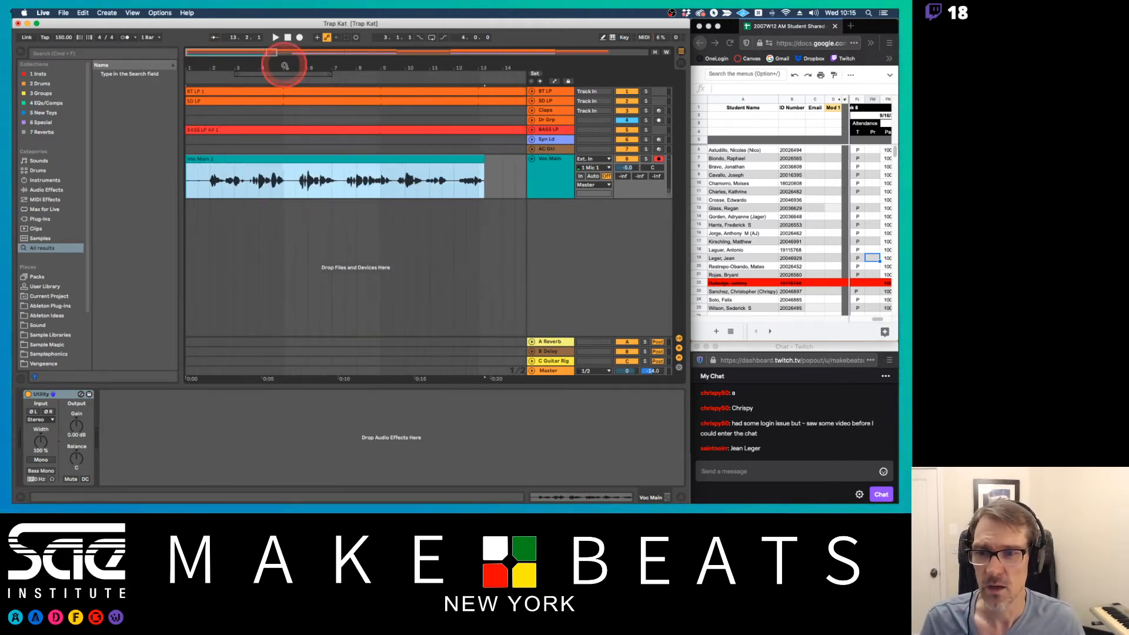
{"action": "left_click", "coordinate": [190, 178]}
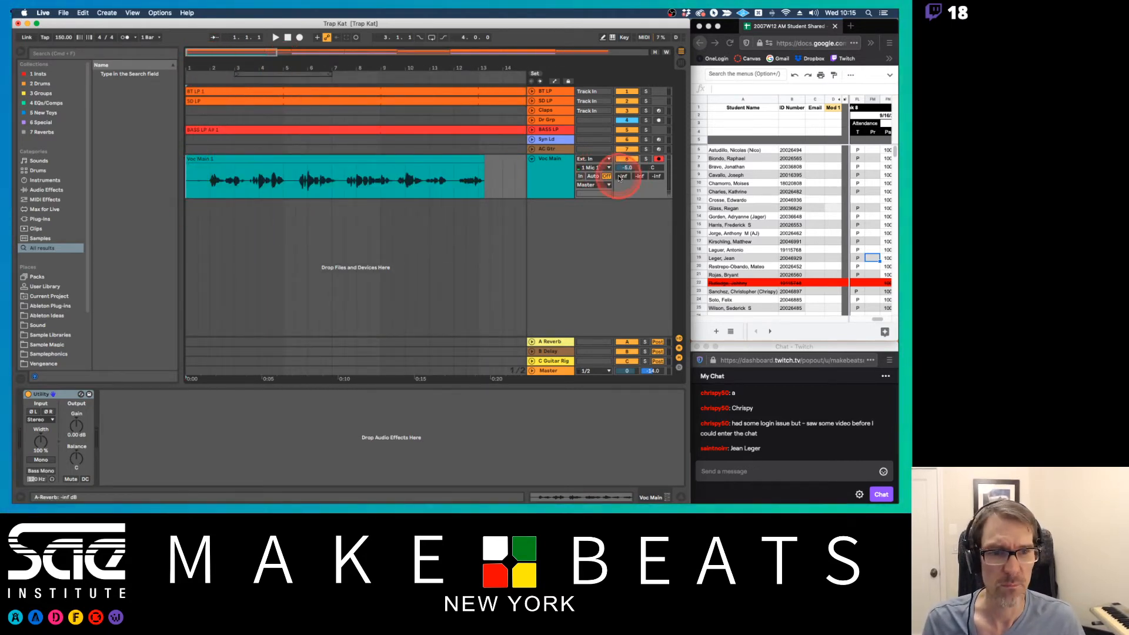
{"action": "key", "text": "space"}
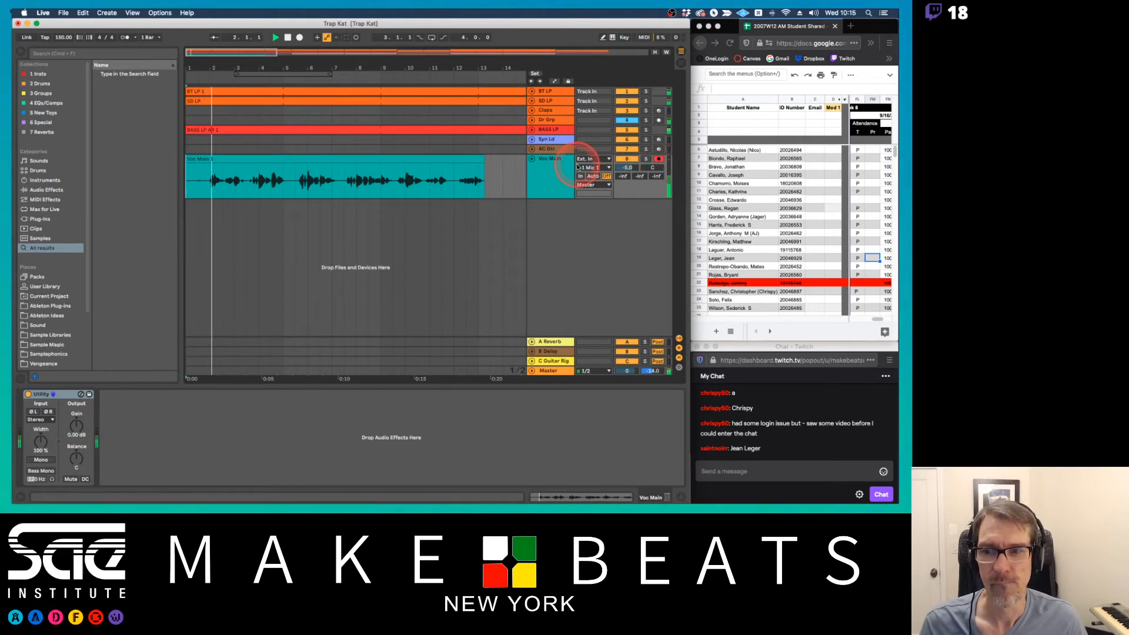
Punch in a replacement vocal phrase on Voc Main from about bar 5 to bar 7 during playback
{"action": "left_click", "coordinate": [539, 166]}
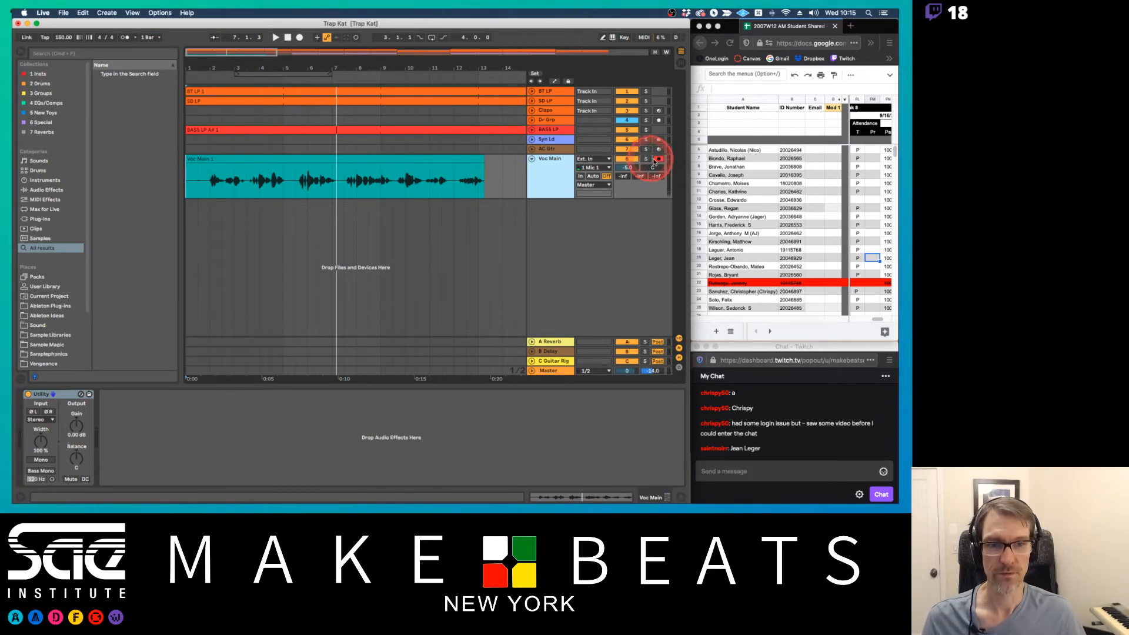
{"action": "left_click_drag", "start_coordinate": [505, 68], "coordinate": [269, 60]}
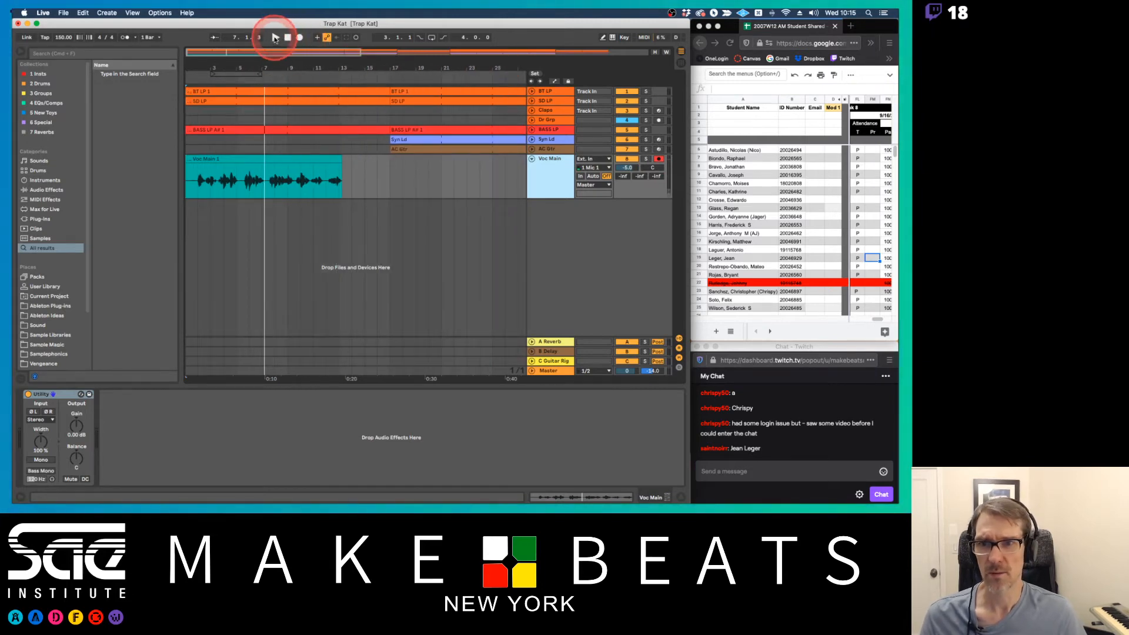
{"action": "left_click", "coordinate": [275, 37]}
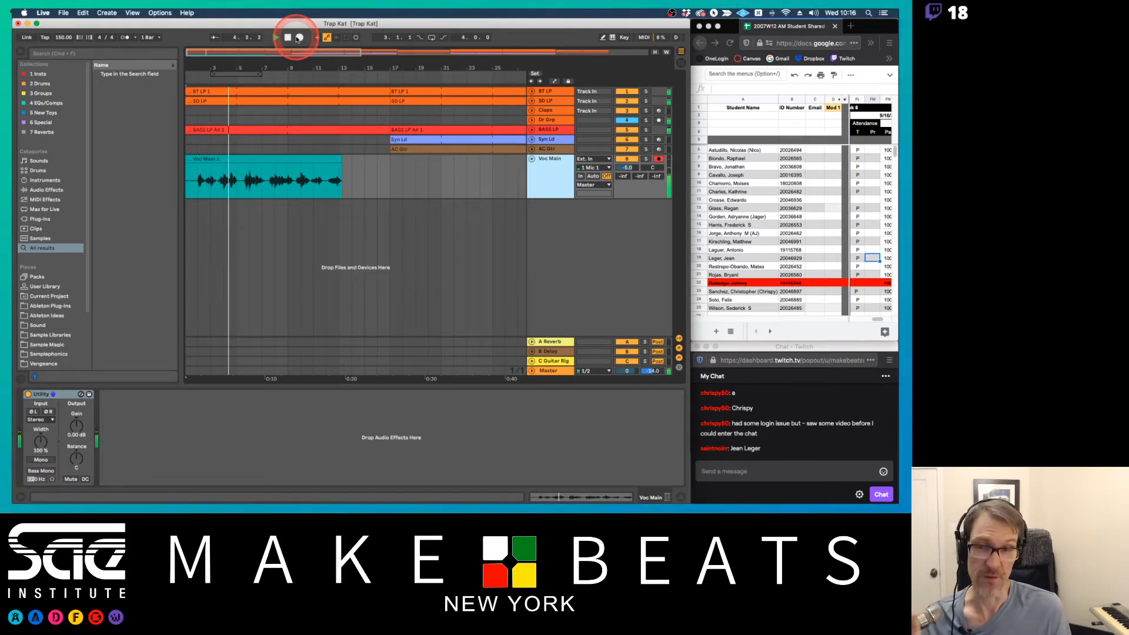
{"action": "left_click", "coordinate": [298, 38]}
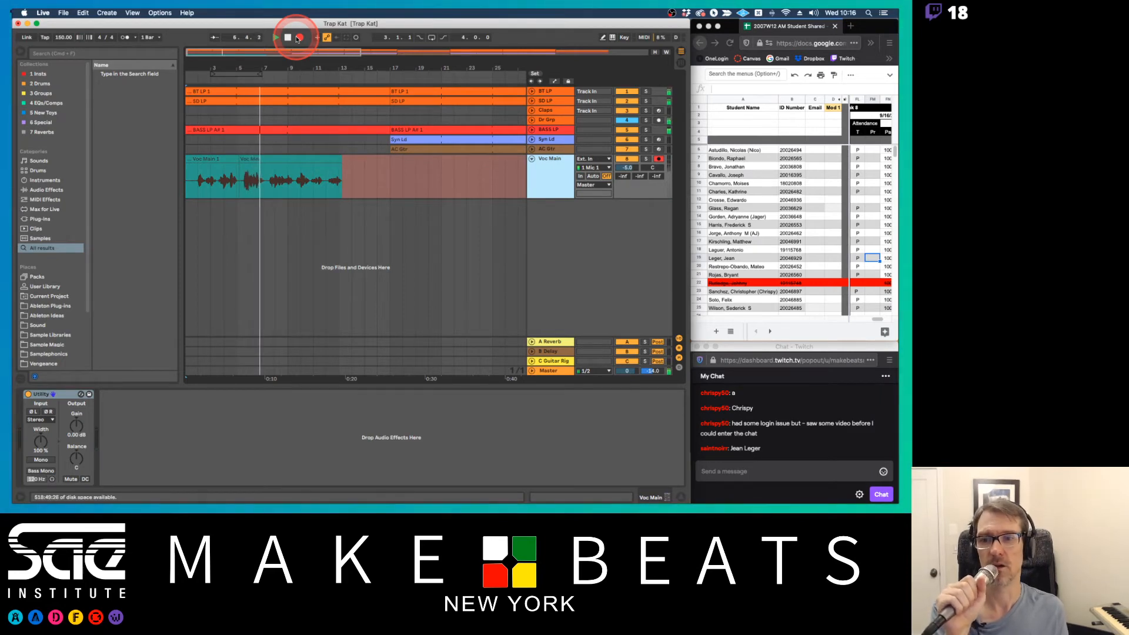
{"action": "left_click", "coordinate": [299, 38]}
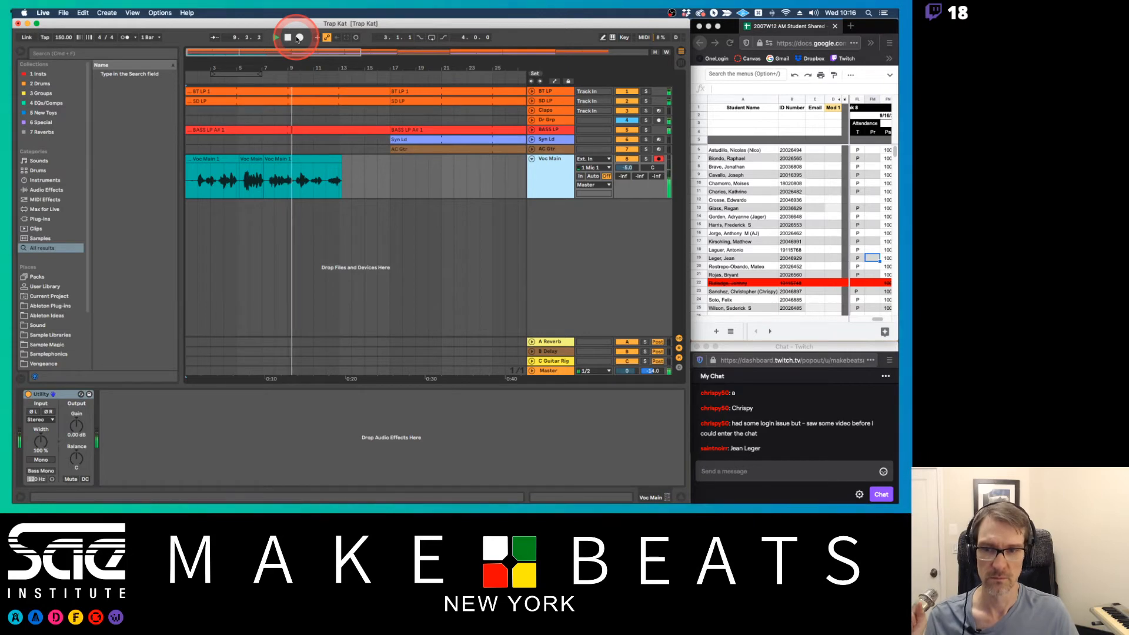
{"action": "key", "text": "space"}
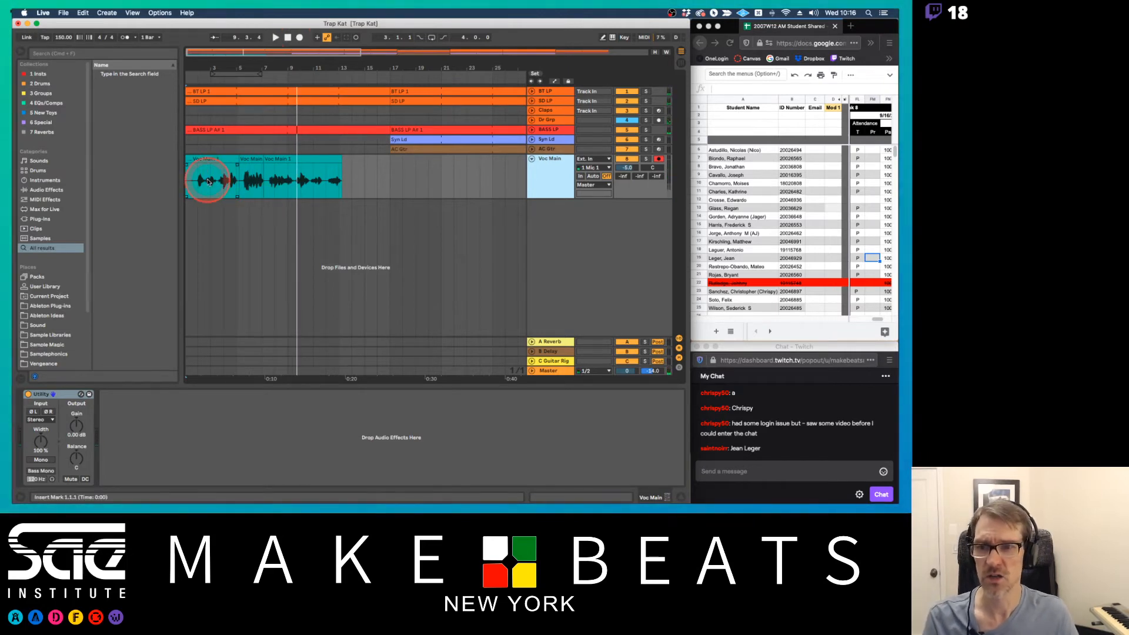
Play the arrangement from bar 3 to hear the punched-in phrase within the vocal take
{"action": "left_click", "coordinate": [212, 183]}
{"action": "key", "text": "space"}
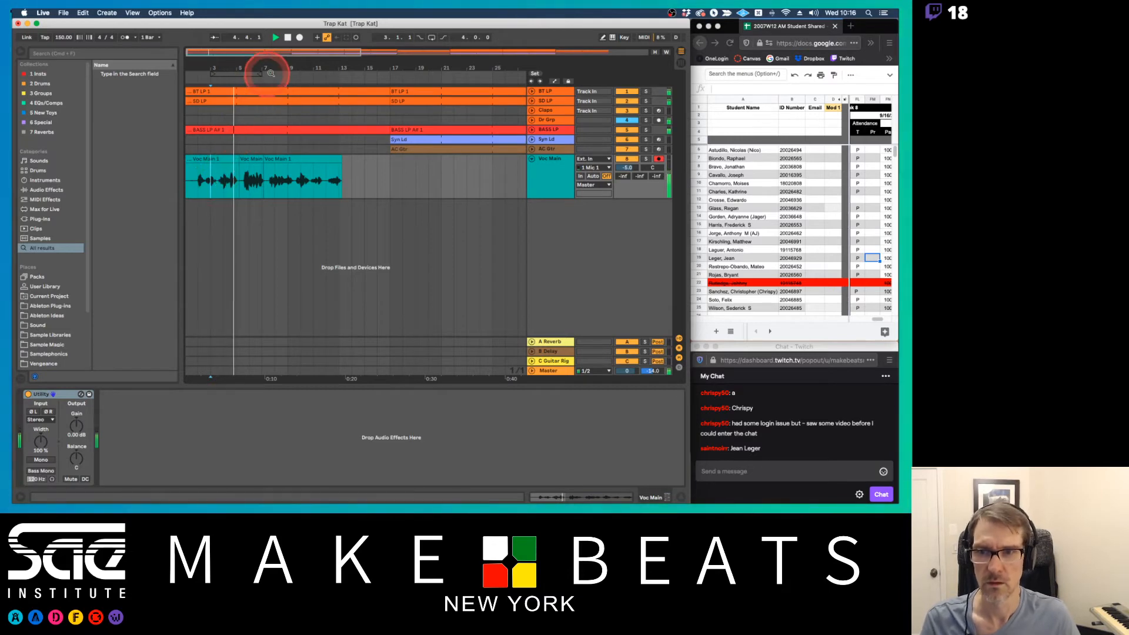
{"action": "left_click_drag", "start_coordinate": [275, 69], "coordinate": [275, 66]}
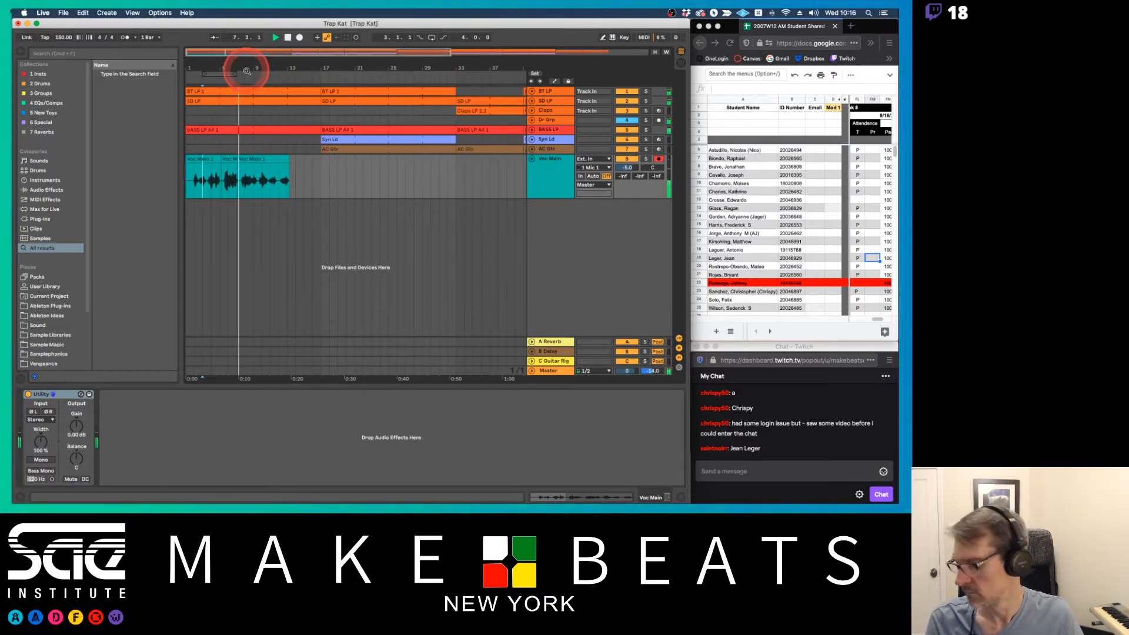
{"action": "left_click_drag", "start_coordinate": [247, 71], "coordinate": [286, 70]}
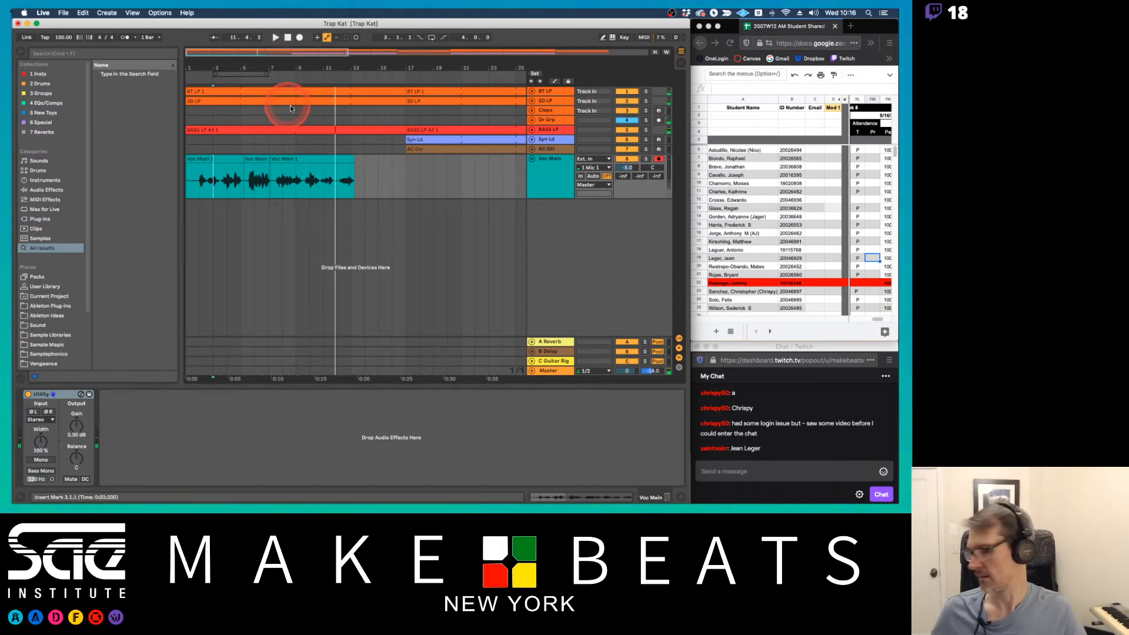
Open the punched-in middle vocal clip in the sample view and examine the start of its waveform
{"action": "left_click", "coordinate": [338, 159]}
{"action": "left_click", "coordinate": [255, 166]}
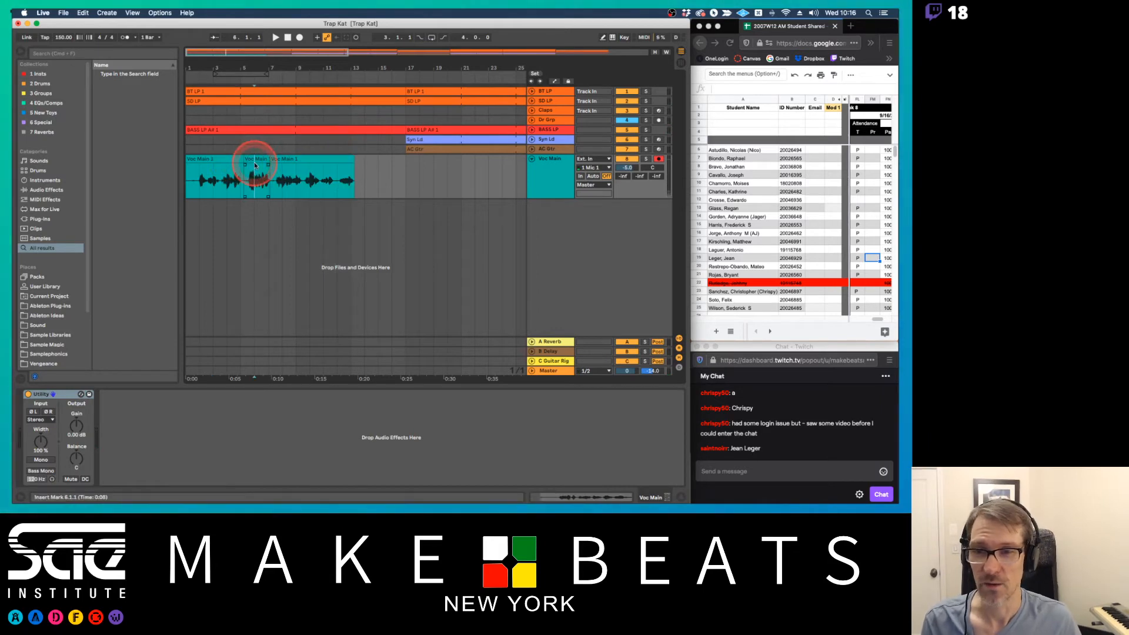
{"action": "double_click", "coordinate": [254, 166]}
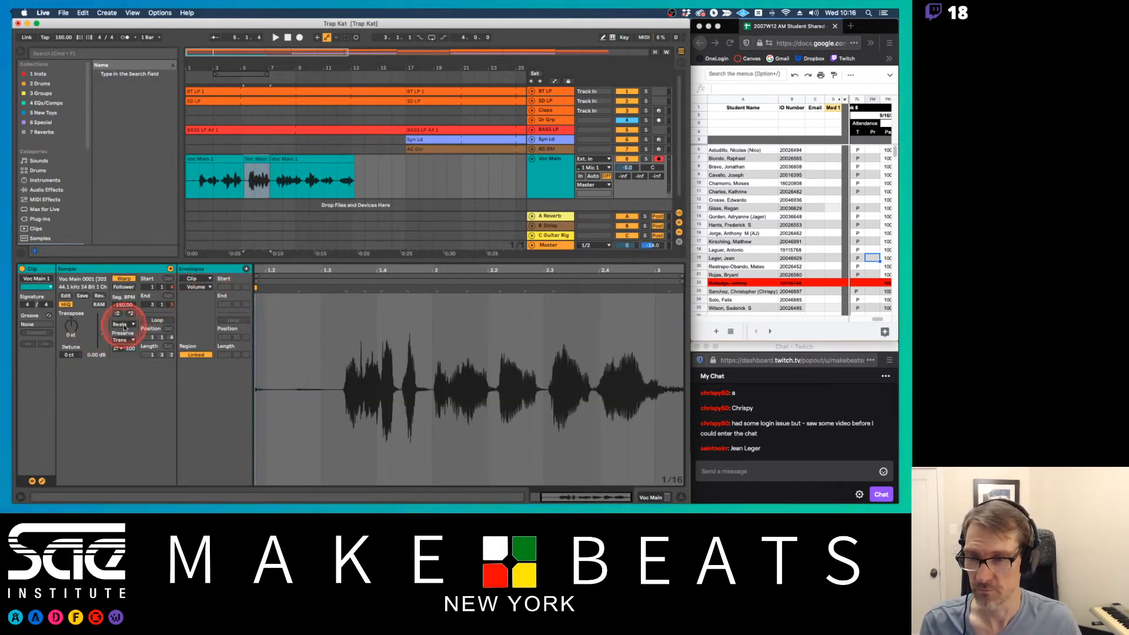
{"action": "left_click", "coordinate": [271, 273]}
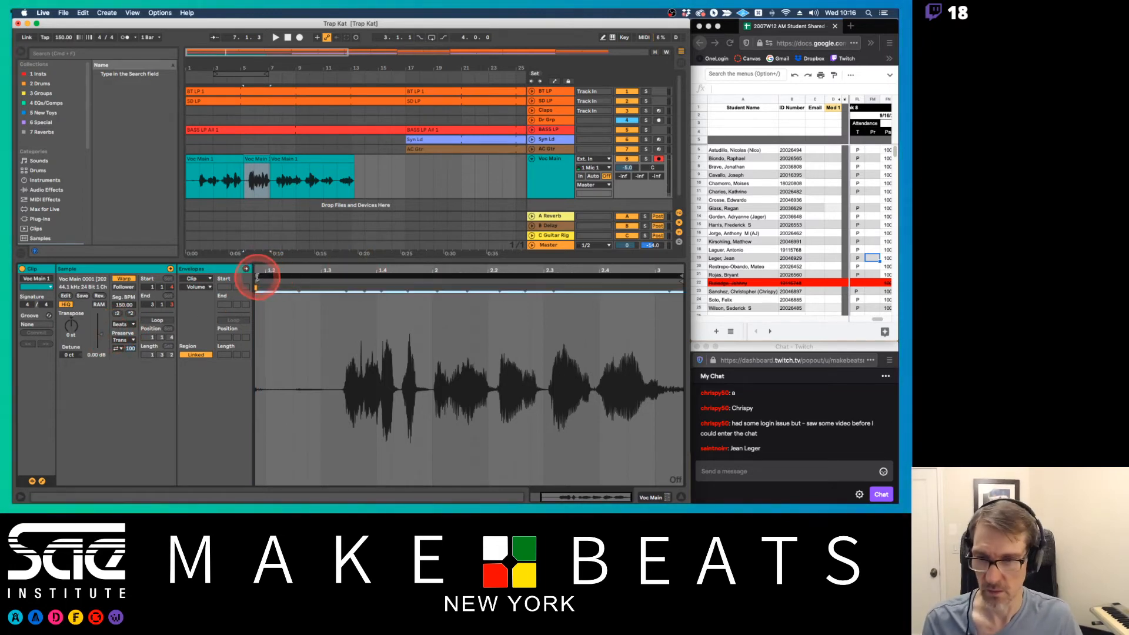
{"action": "left_click", "coordinate": [258, 278]}
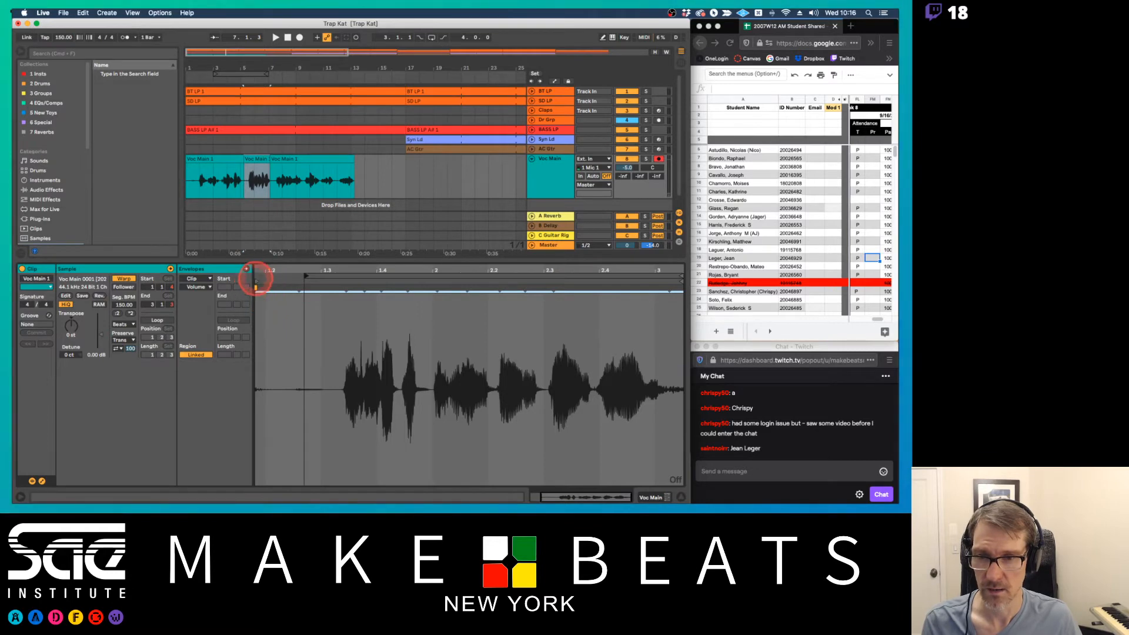
{"action": "left_click_drag", "start_coordinate": [255, 277], "coordinate": [280, 280]}
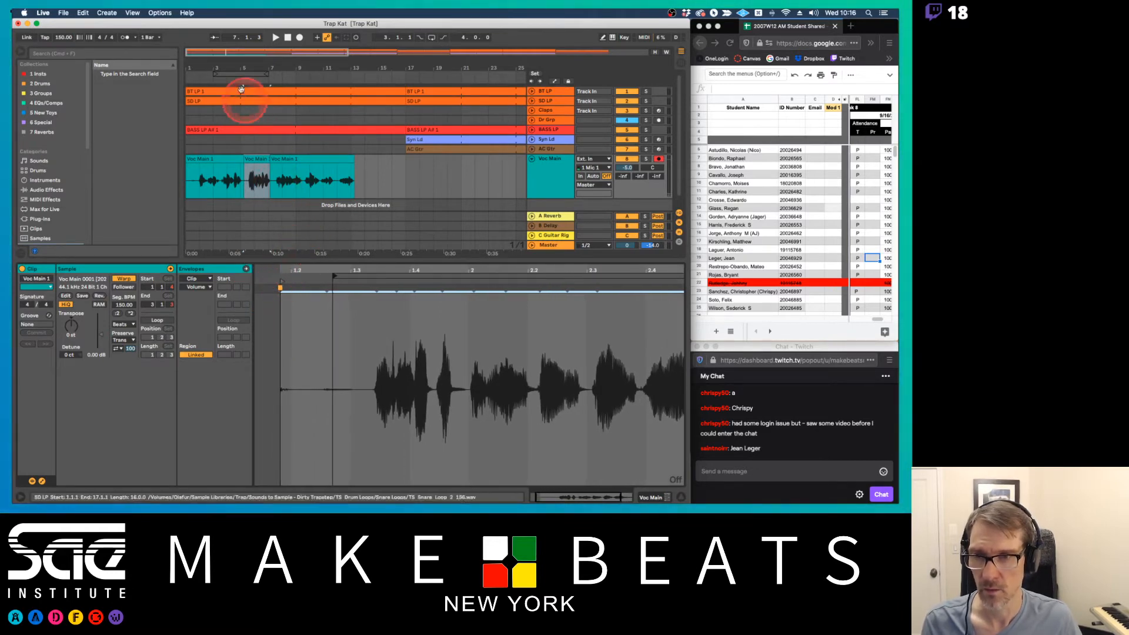
Trim the silence from the start of the middle vocal clip and adjust the fade at its end
{"action": "left_click_drag", "start_coordinate": [242, 68], "coordinate": [269, 160]}
{"action": "left_click", "coordinate": [247, 159]}
{"action": "left_click", "coordinate": [382, 163]}
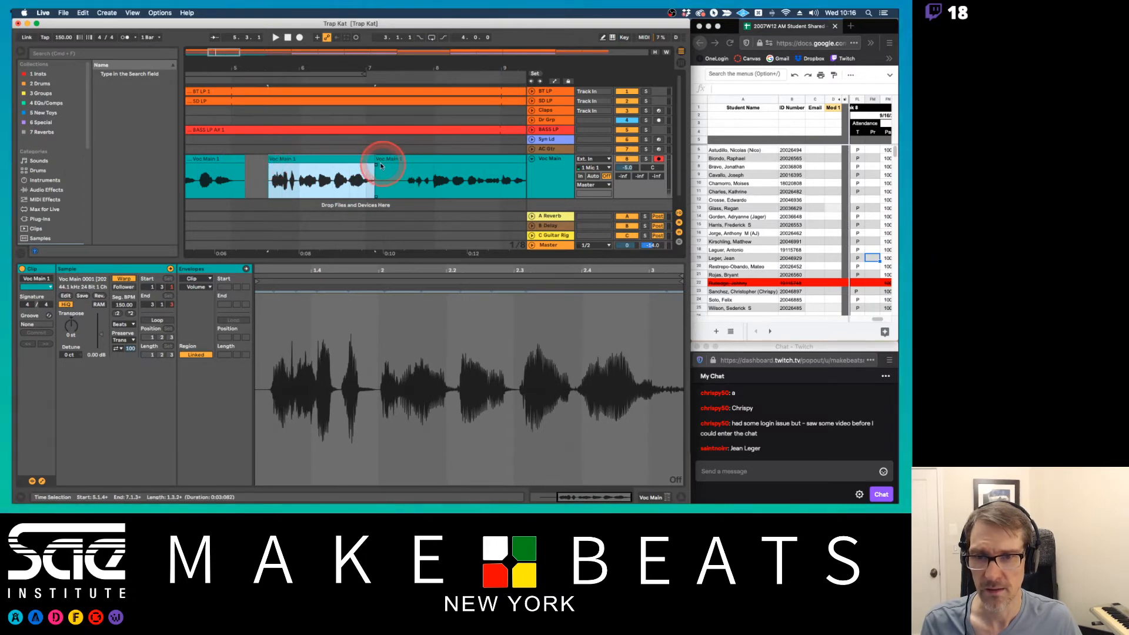
{"action": "left_click", "coordinate": [376, 160]}
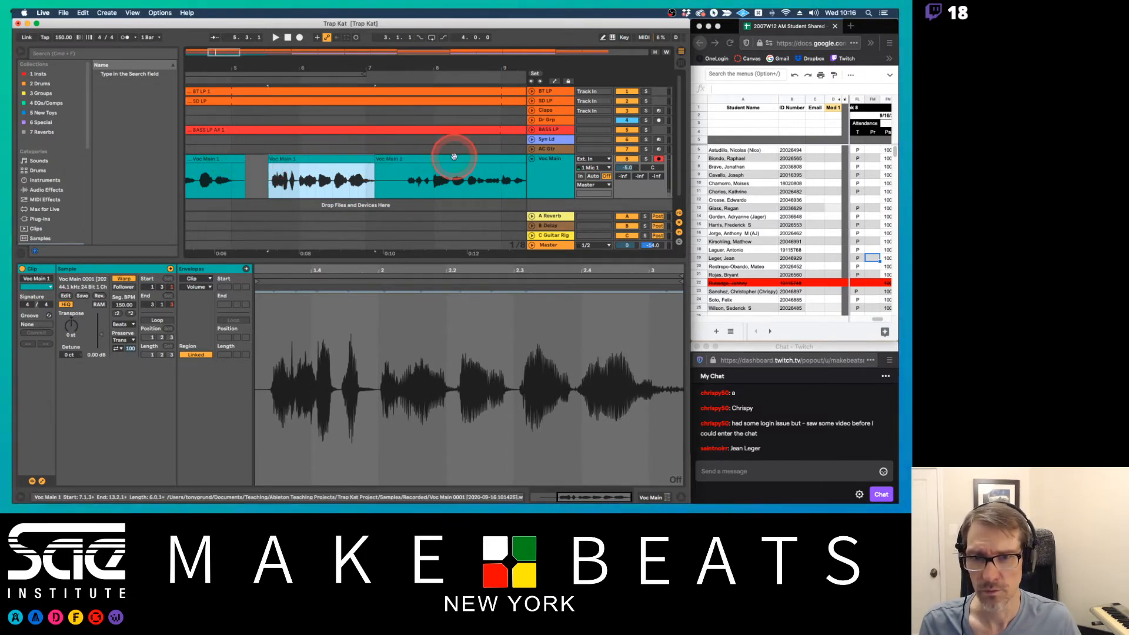
{"action": "left_click", "coordinate": [379, 170]}
{"action": "left_click", "coordinate": [365, 167]}
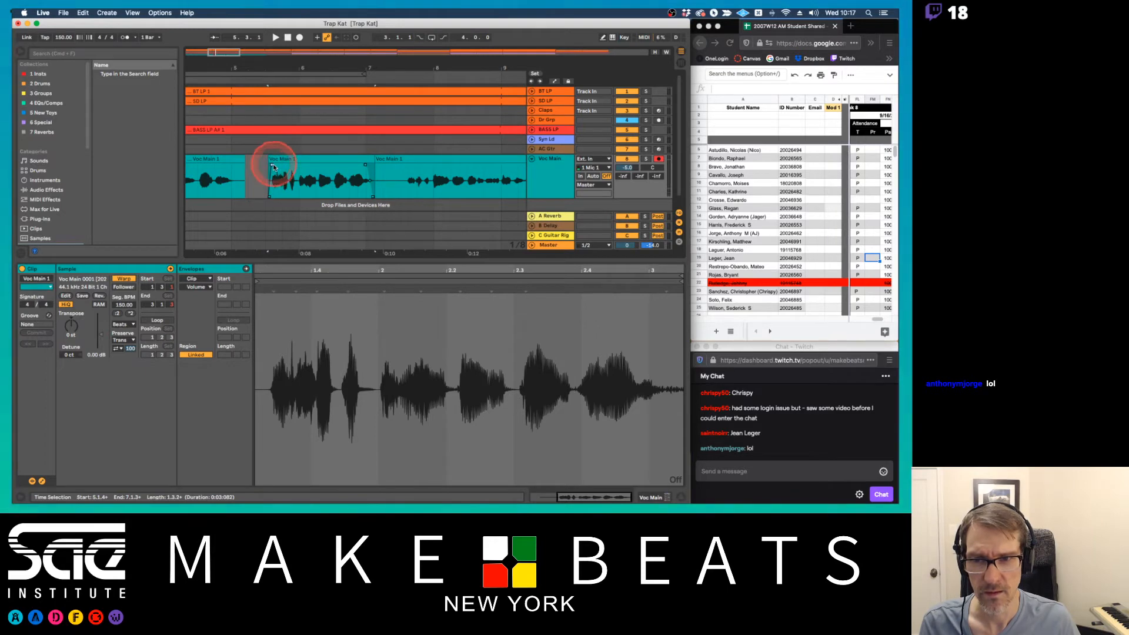
Trim the silence from the start of the first vocal clip on the Voc Main track
{"action": "left_click_drag", "start_coordinate": [297, 54], "coordinate": [302, 64]}
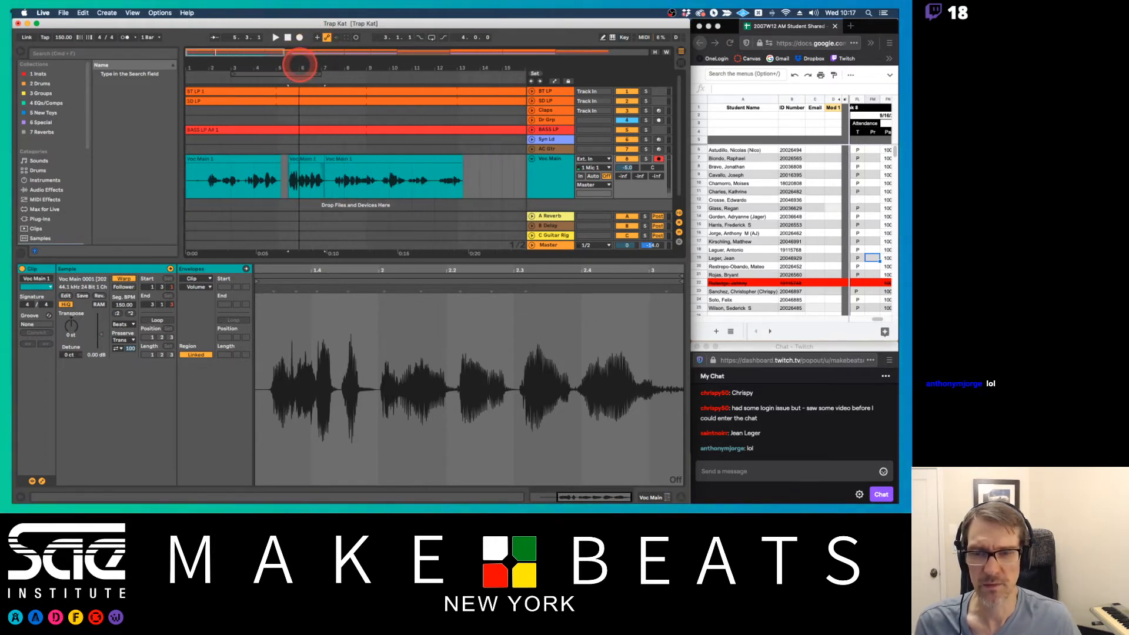
{"action": "left_click_drag", "start_coordinate": [186, 168], "coordinate": [205, 160]}
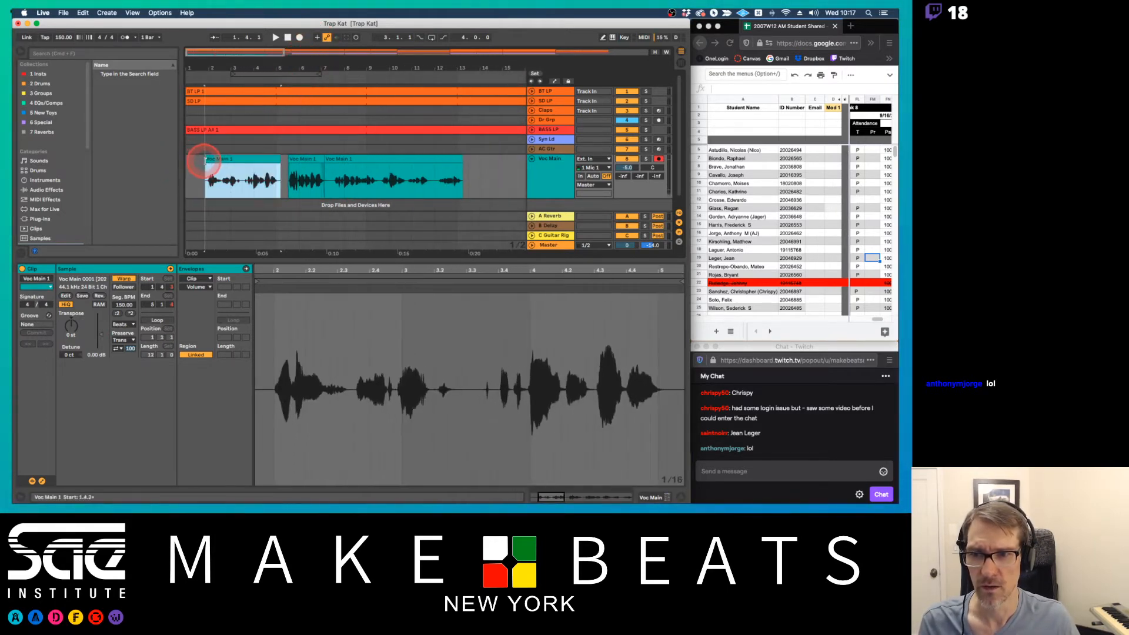
{"action": "left_click", "coordinate": [427, 161]}
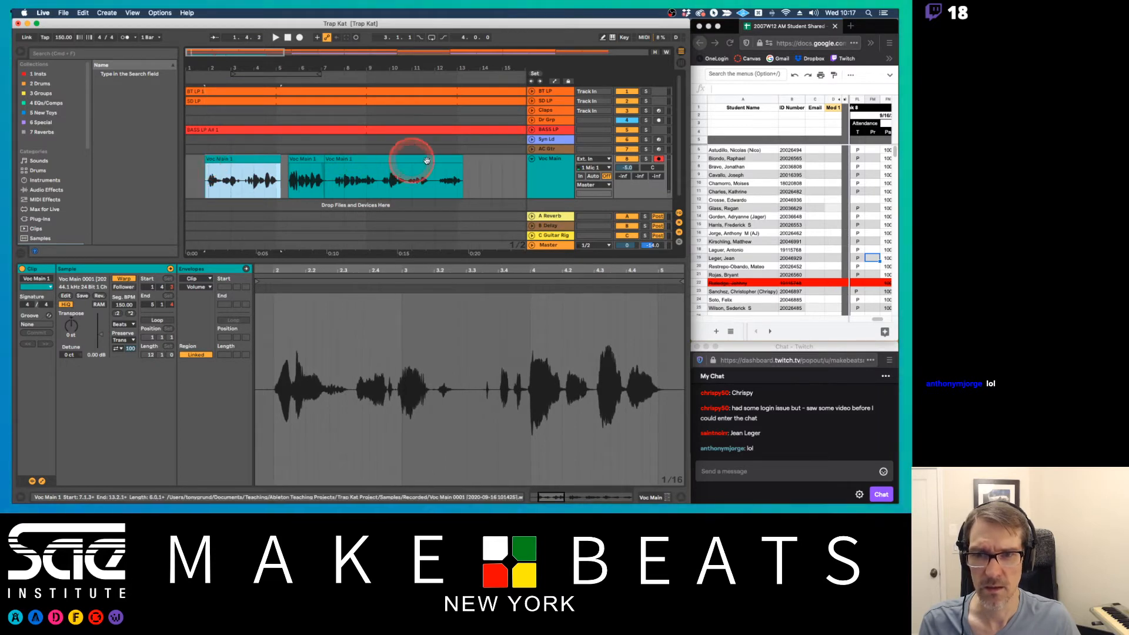
Trim the silence from the start of the third vocal clip on the Voc Main track
{"action": "left_click_drag", "start_coordinate": [325, 160], "coordinate": [330, 158]}
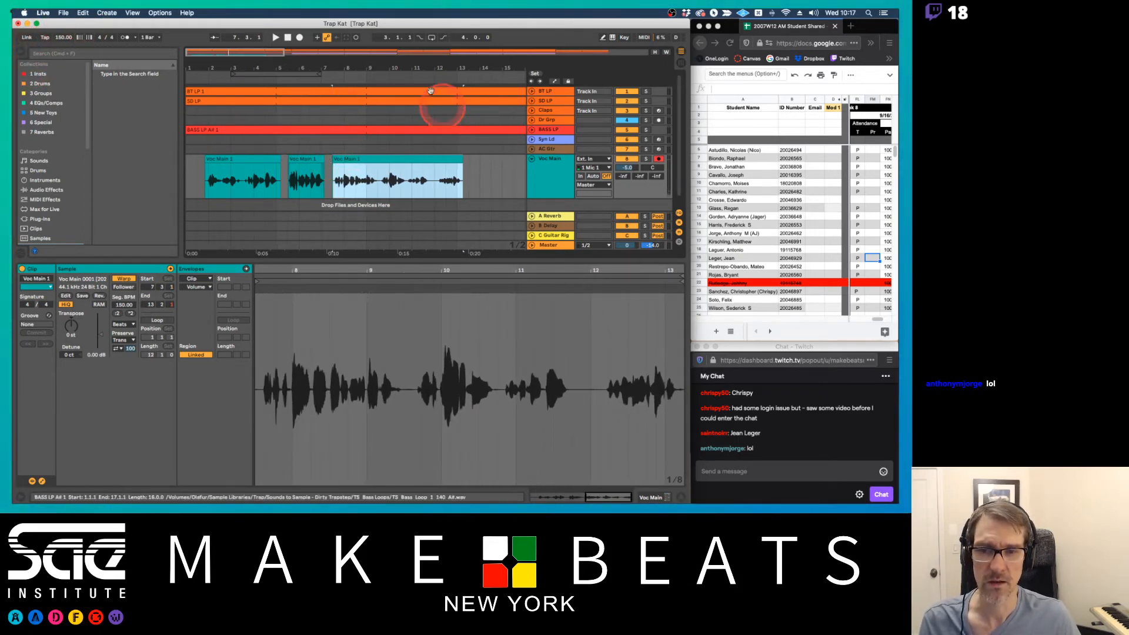
{"action": "left_click_drag", "start_coordinate": [334, 71], "coordinate": [354, 71]}
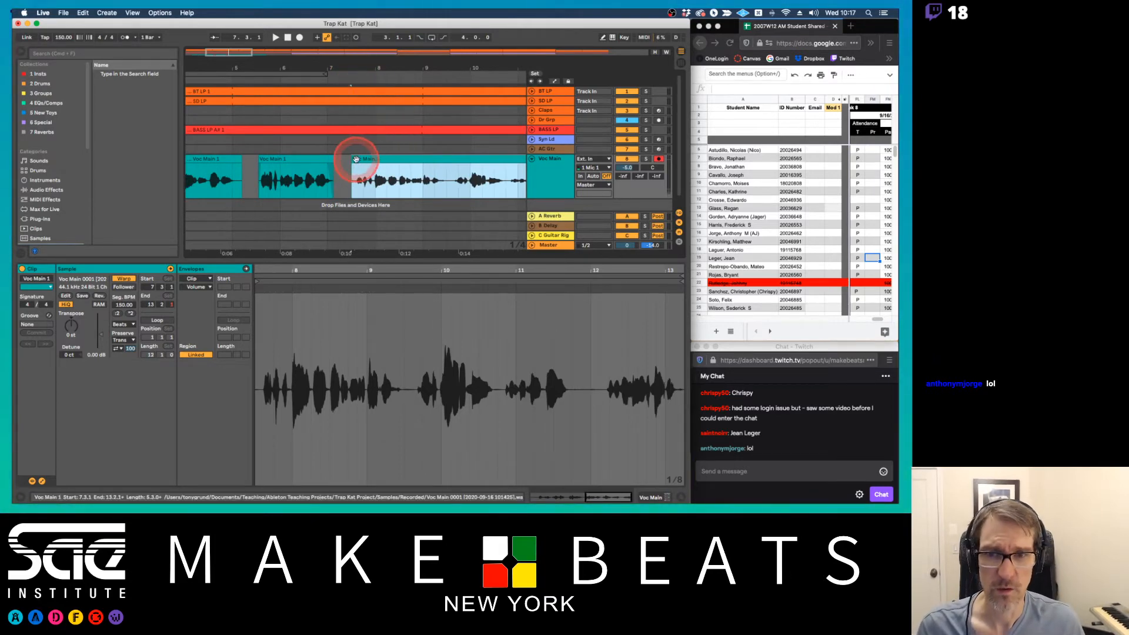
{"action": "mouse_move", "coordinate": [352, 158]}
{"action": "left_mouse_down"}
{"action": "mouse_move", "coordinate": [328, 159]}
{"action": "mouse_move", "coordinate": [357, 159]}
{"action": "mouse_move", "coordinate": [340, 158]}
{"action": "mouse_move", "coordinate": [347, 169]}
{"action": "left_mouse_up"}
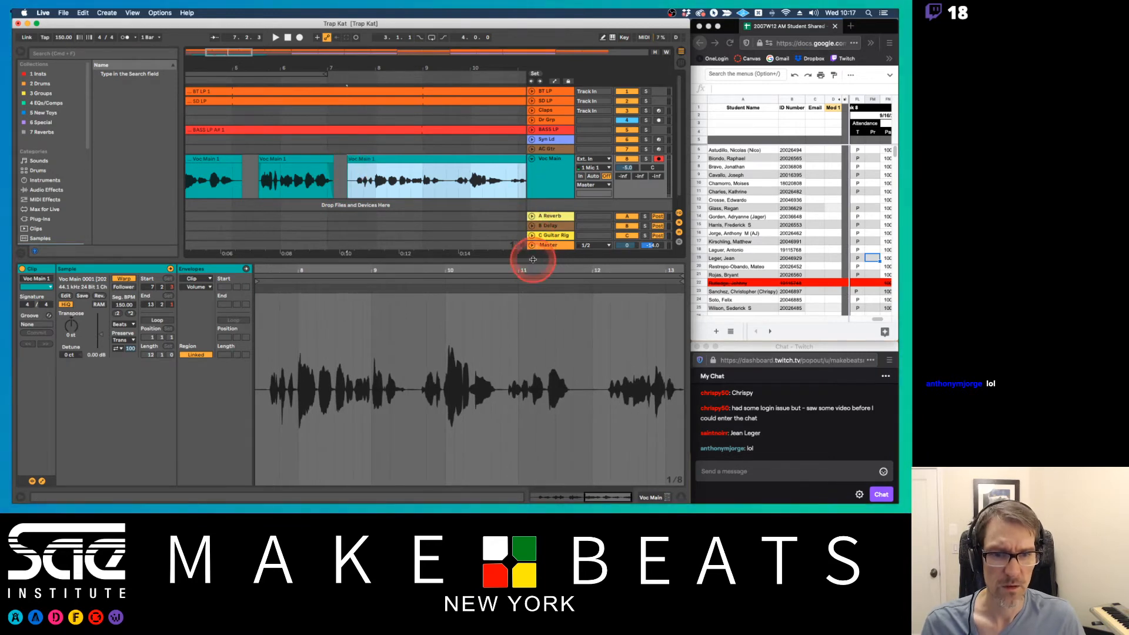
Hide the clip view and make the Voc Main track much taller around the start of the third vocal clip
{"action": "key", "text": "alt+super+l"}
{"action": "left_click_drag", "start_coordinate": [542, 198], "coordinate": [556, 371]}
{"action": "left_click_drag", "start_coordinate": [350, 69], "coordinate": [351, 88]}
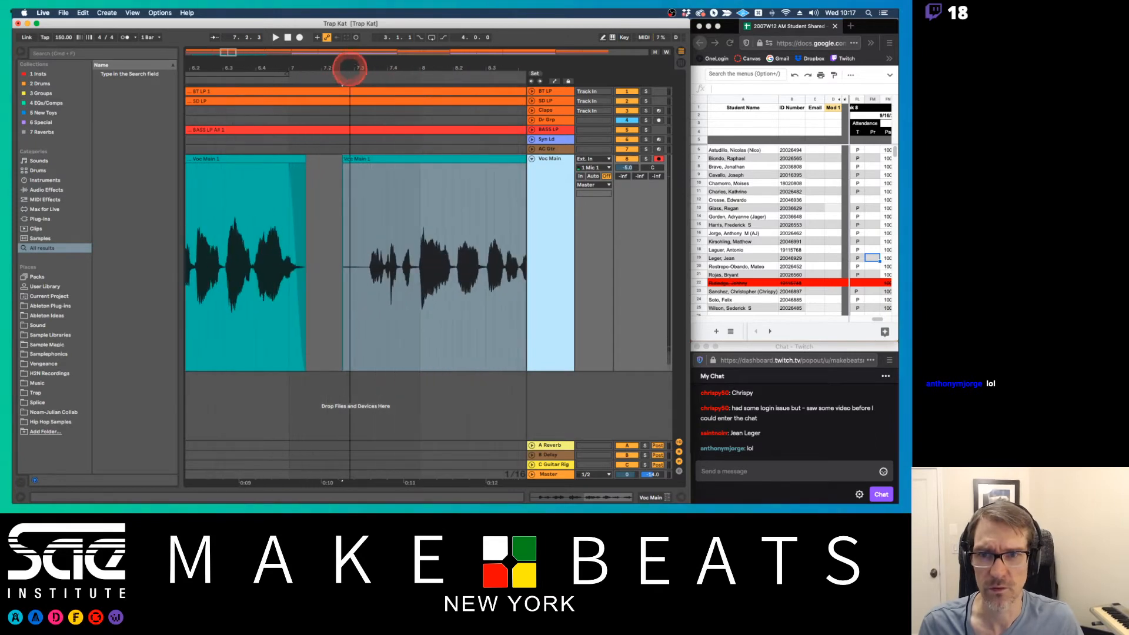
Hide the browser and set the third vocal clip's trimmed start to 7.3.1
{"action": "key", "text": "alt+super+l"}
{"action": "key", "text": "alt+super+l"}
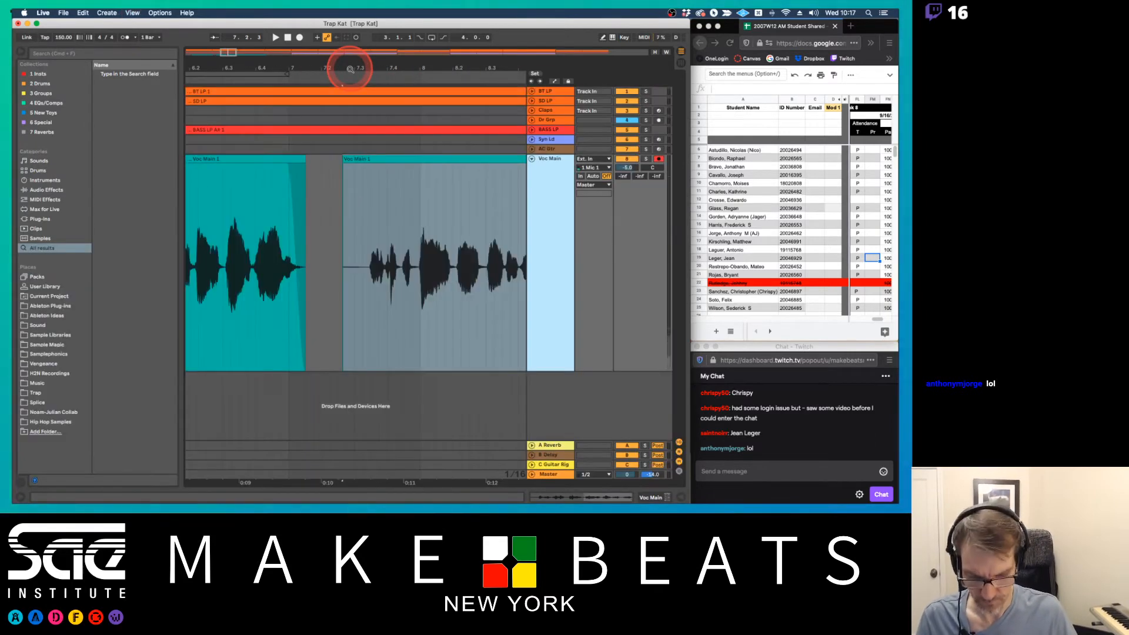
{"action": "key", "text": "alt+super+b"}
{"action": "left_click", "coordinate": [185, 157]}
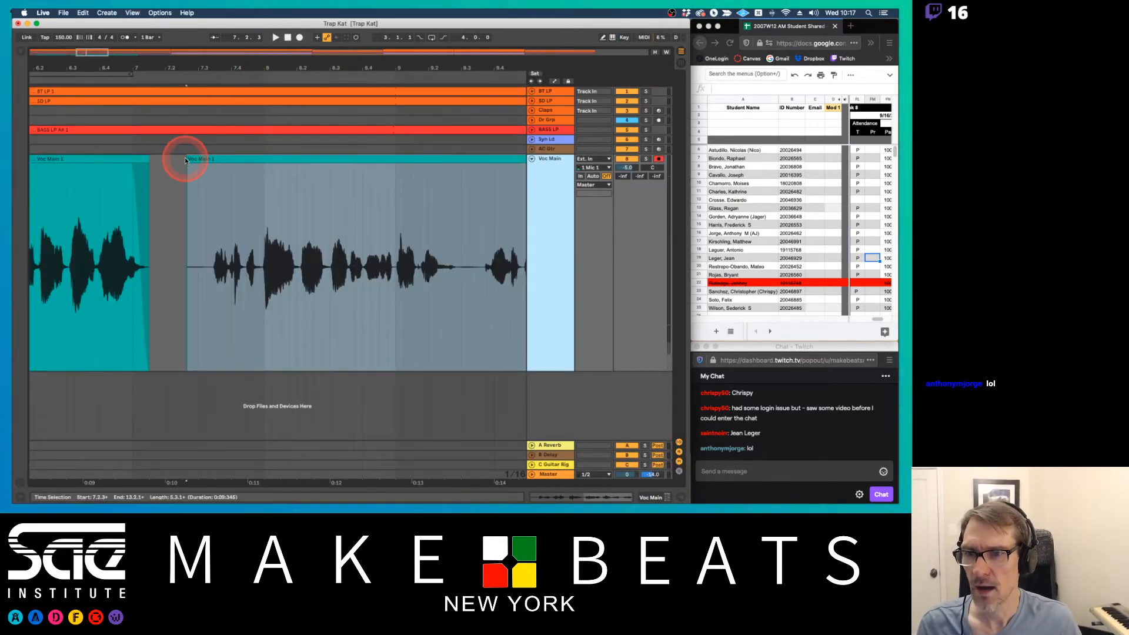
{"action": "mouse_move", "coordinate": [185, 157]}
{"action": "left_mouse_down"}
{"action": "mouse_move", "coordinate": [161, 158]}
{"action": "mouse_move", "coordinate": [198, 158]}
{"action": "left_mouse_up"}
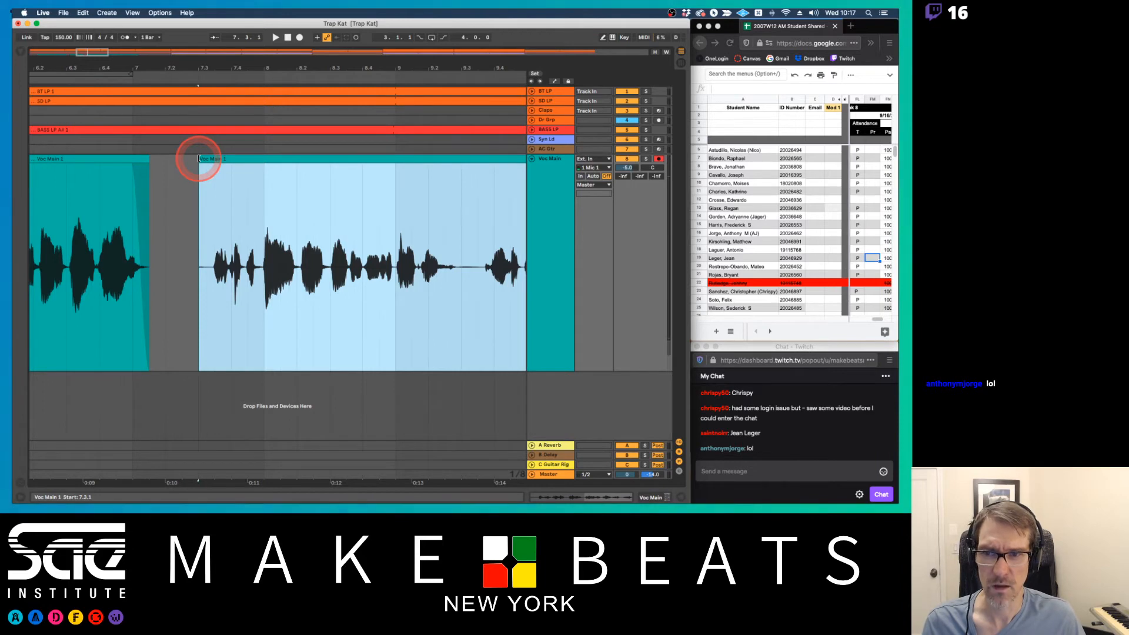
Examine the third vocal clip's trimmed start and its spacing from the two clips before it
{"action": "key", "text": "plus"}
{"action": "key", "text": "plus"}
{"action": "key", "text": "plus"}
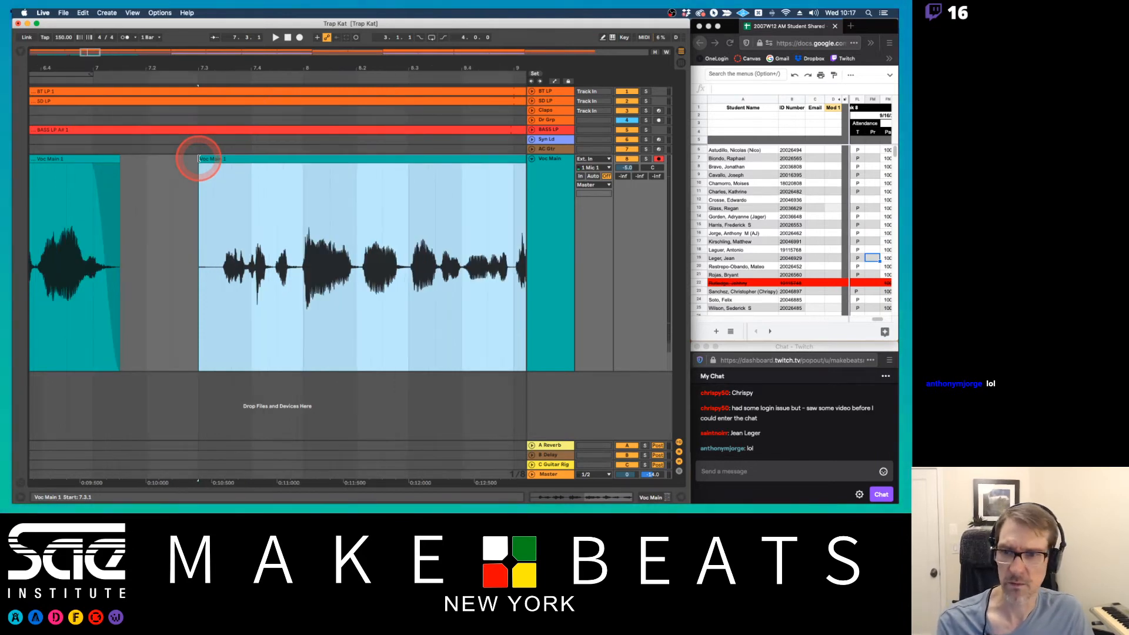
{"action": "key", "text": "minus"}
{"action": "key", "text": "minus"}
{"action": "key", "text": "minus"}
{"action": "key", "text": "minus"}
{"action": "key", "text": "minus"}
{"action": "key", "text": "plus"}
{"action": "key", "text": "plus"}
{"action": "key", "text": "plus"}
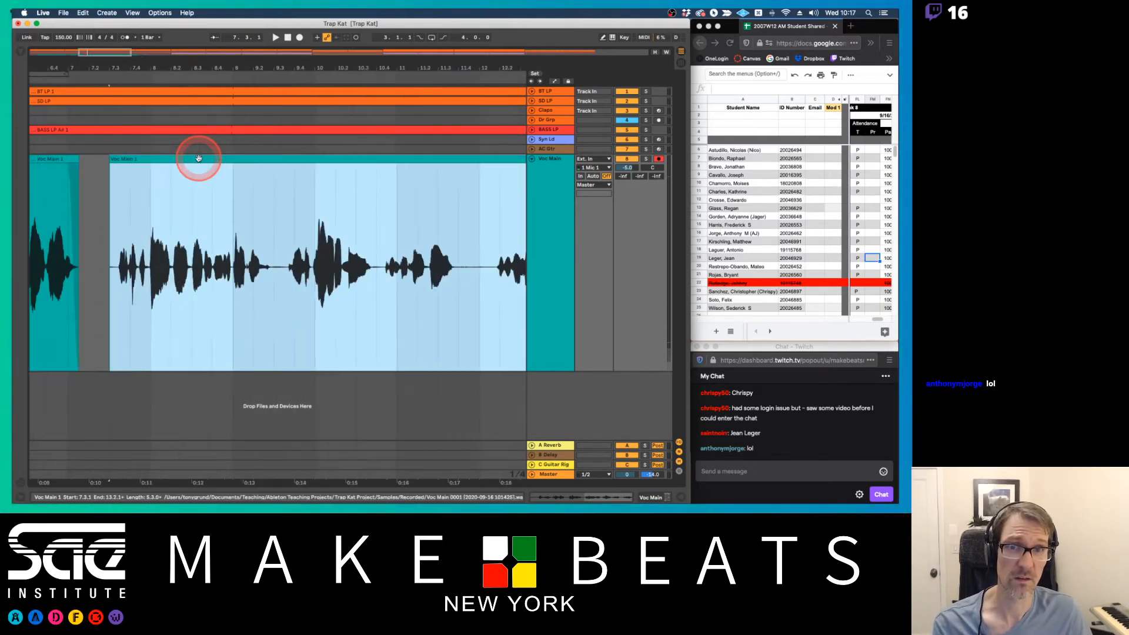
{"action": "key", "text": "minus"}
{"action": "key", "text": "minus"}
{"action": "key", "text": "minus"}
{"action": "key", "text": "minus"}
{"action": "key", "text": "minus"}
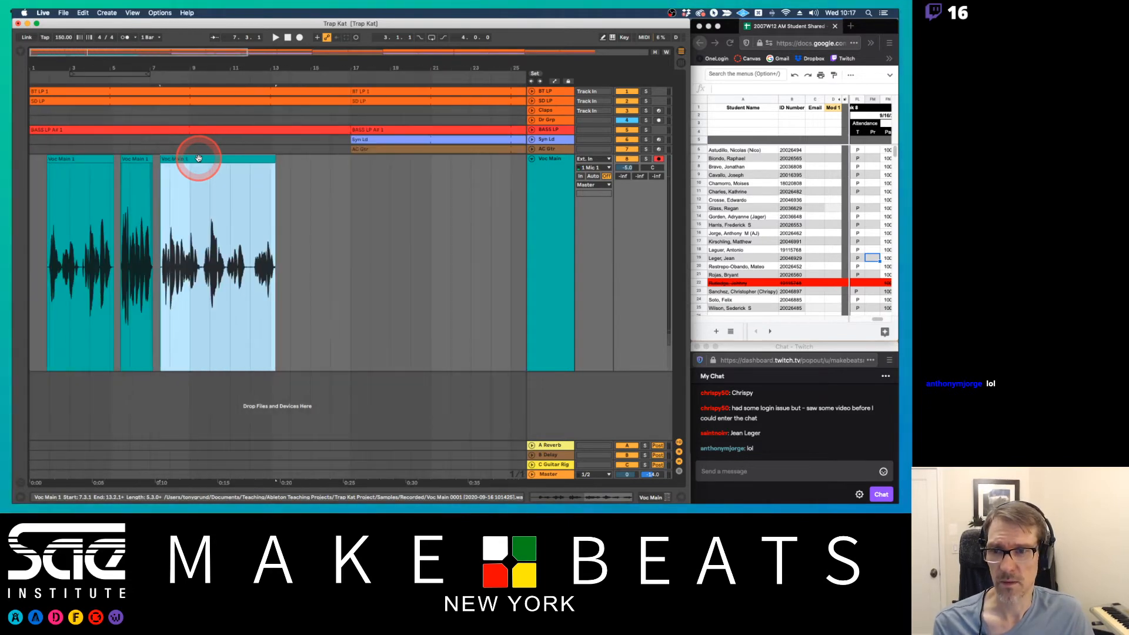
{"action": "key", "text": "plus"}
{"action": "key", "text": "plus"}
{"action": "key", "text": "plus"}
{"action": "key", "text": "plus"}
{"action": "key", "text": "minus"}
{"action": "key", "text": "minus"}
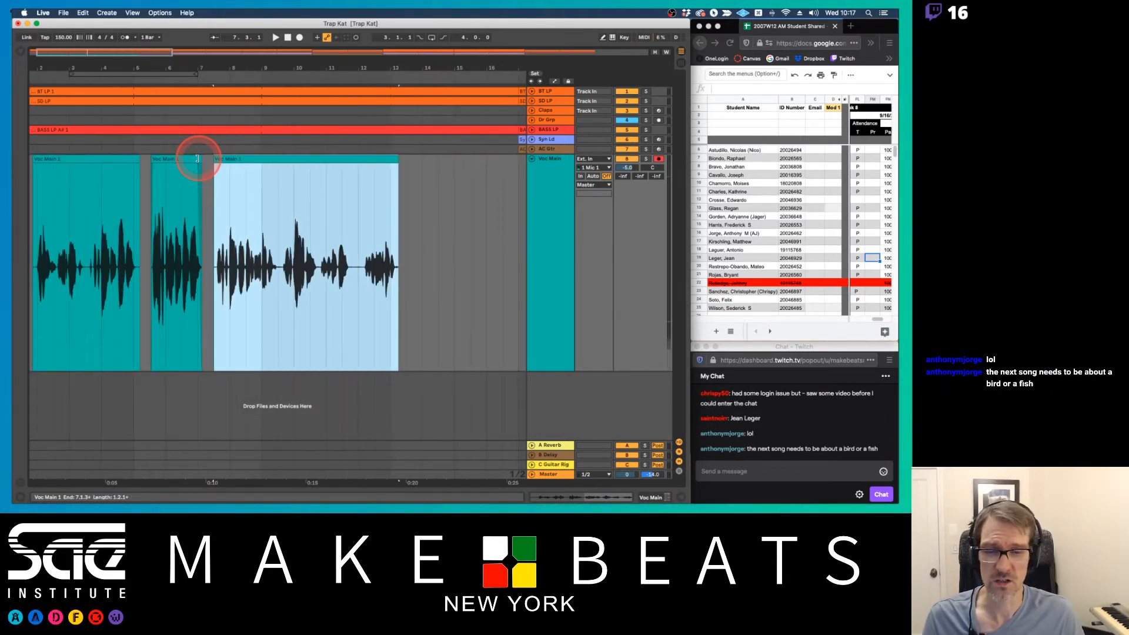
Add a short fade-in at the start of the third vocal clip and bend its curve upward
{"action": "left_click_drag", "start_coordinate": [219, 69], "coordinate": [238, 74]}
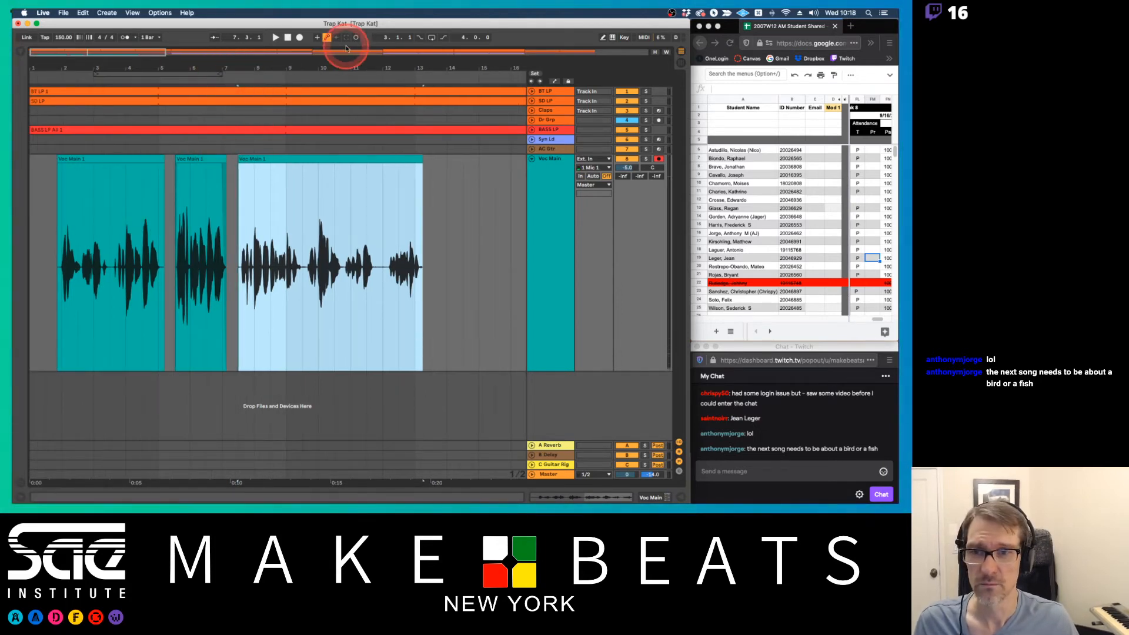
{"action": "left_click_drag", "start_coordinate": [247, 68], "coordinate": [299, 137]}
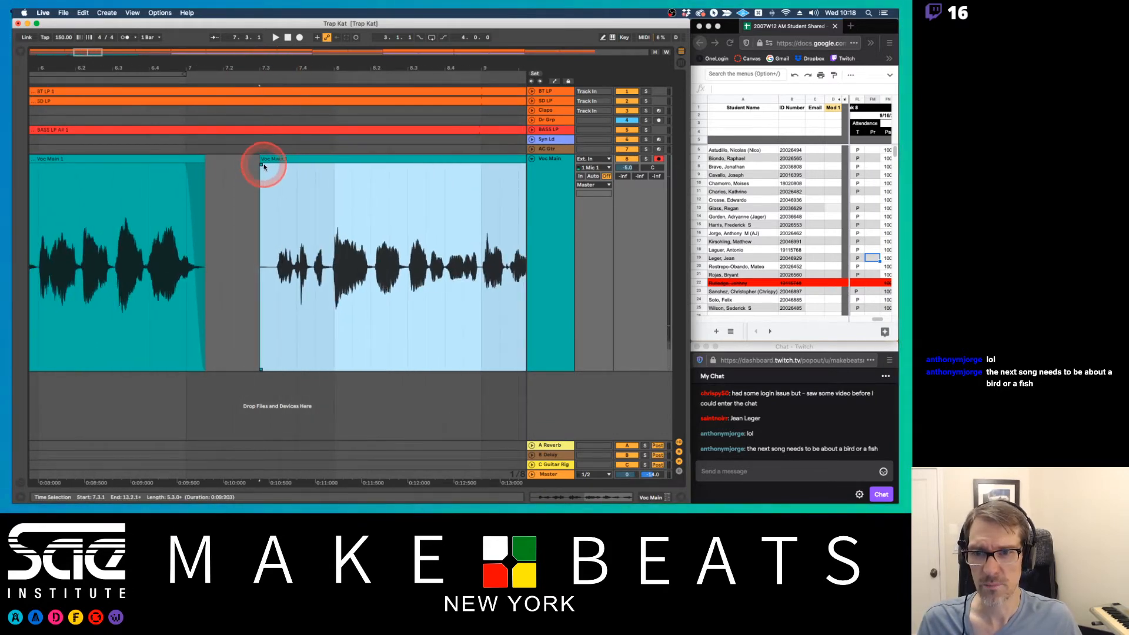
{"action": "mouse_move", "coordinate": [264, 167]}
{"action": "left_mouse_down"}
{"action": "mouse_move", "coordinate": [308, 169]}
{"action": "mouse_move", "coordinate": [283, 173]}
{"action": "left_mouse_up"}
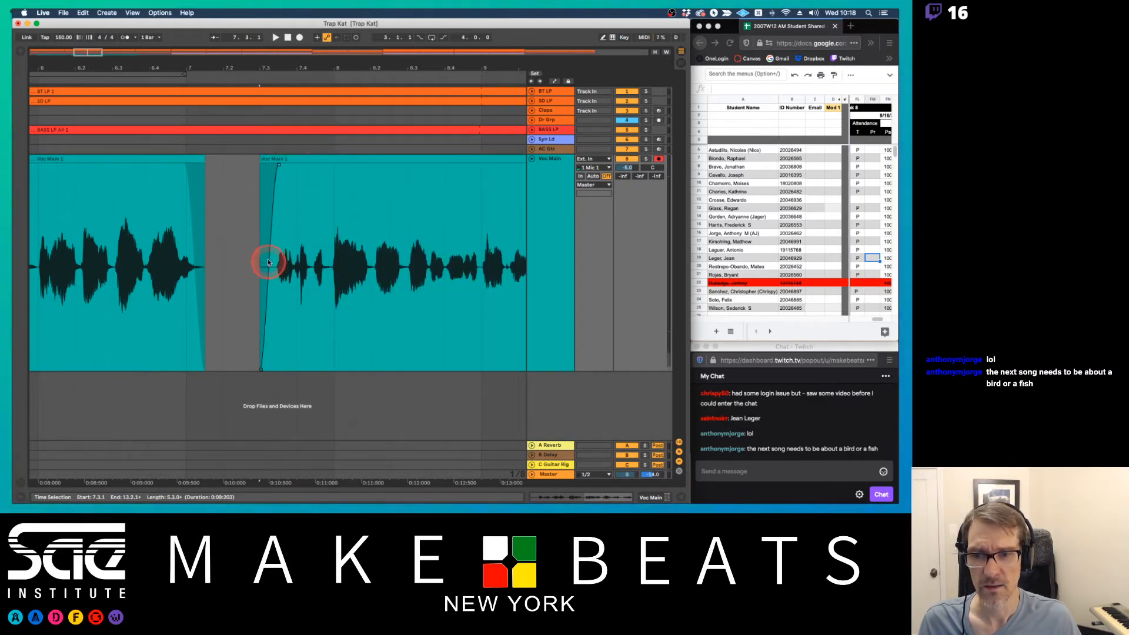
{"action": "left_click_drag", "start_coordinate": [267, 261], "coordinate": [268, 225]}
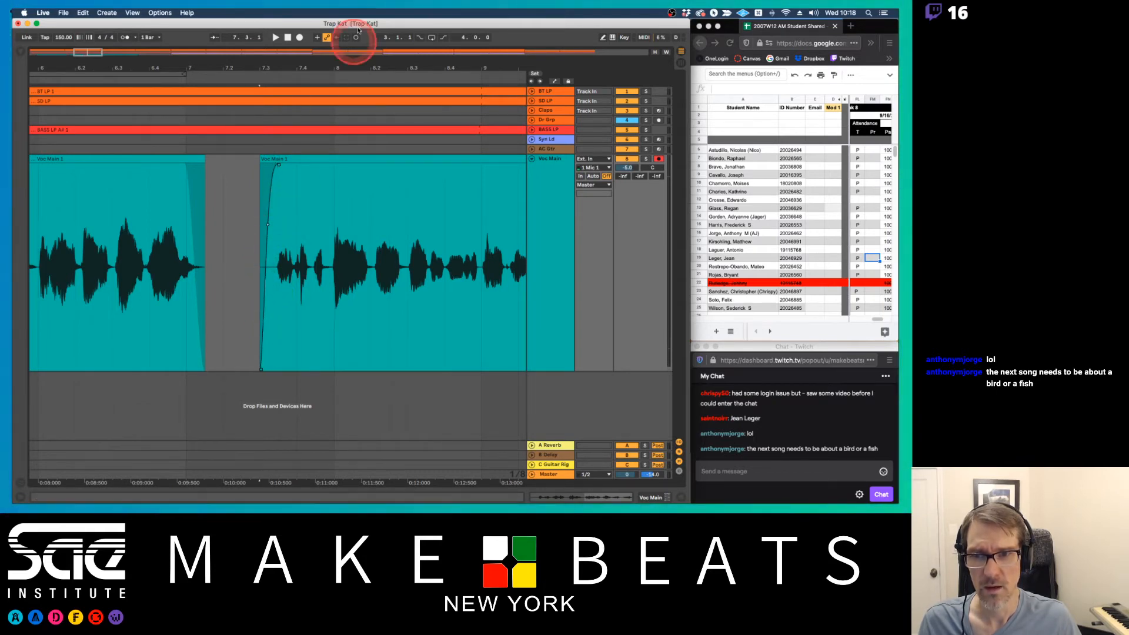
Select the tail of the third vocal clip from about 13.1.3 past its end and create a fade-out there
{"action": "left_click_drag", "start_coordinate": [349, 71], "coordinate": [118, 68]}
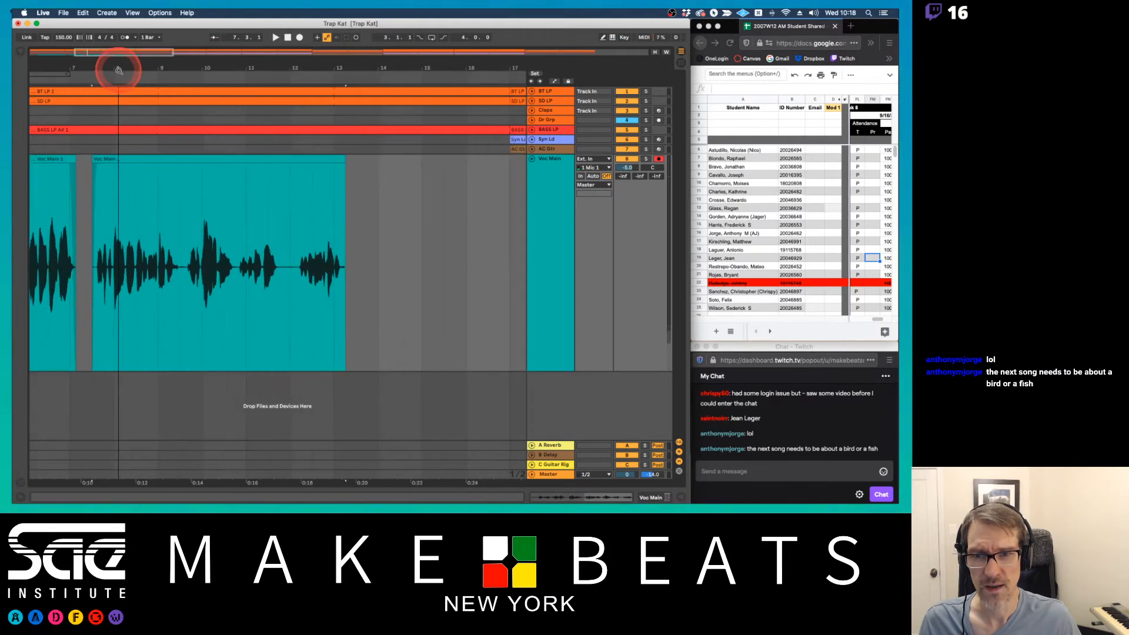
{"action": "left_click", "coordinate": [342, 161]}
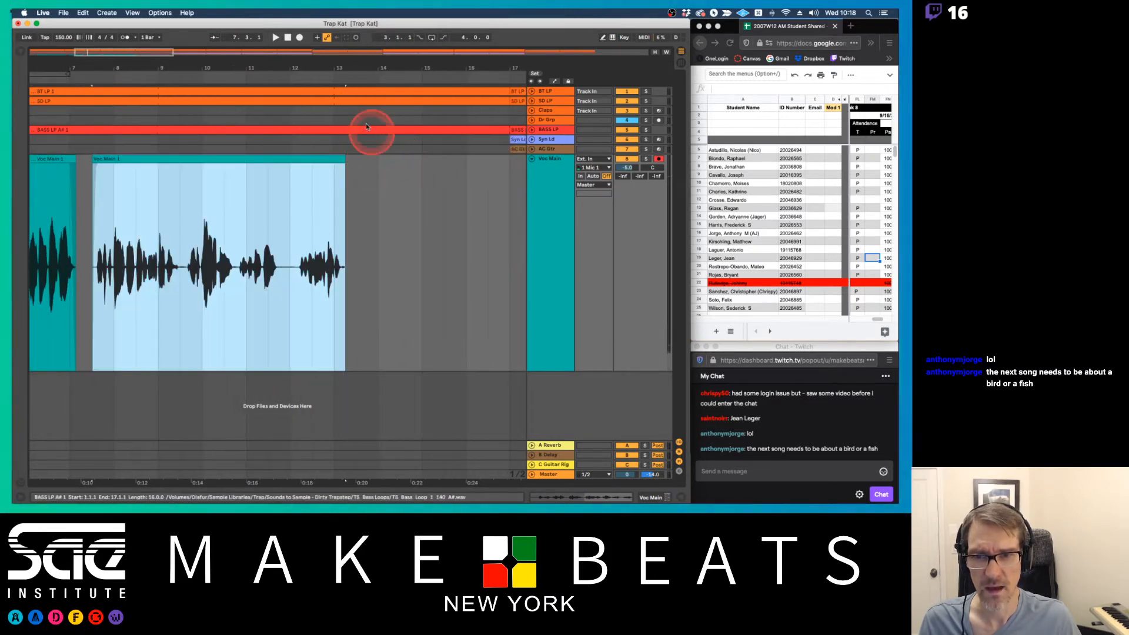
{"action": "left_click_drag", "start_coordinate": [345, 68], "coordinate": [350, 78]}
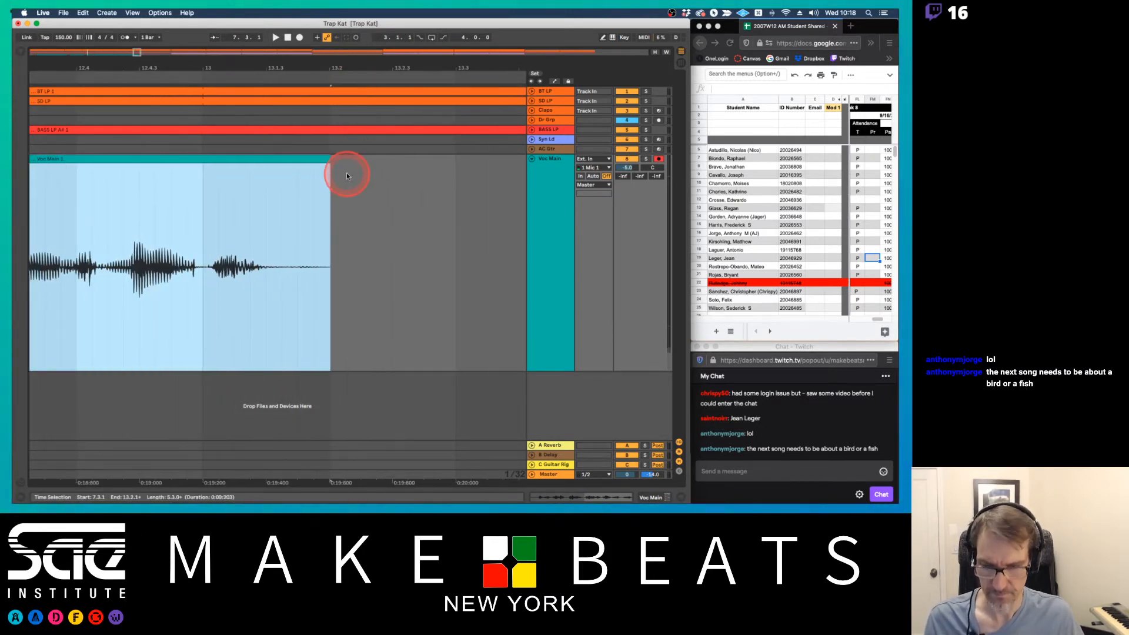
{"action": "left_click_drag", "start_coordinate": [355, 192], "coordinate": [284, 194]}
{"action": "key", "text": "super+f"}
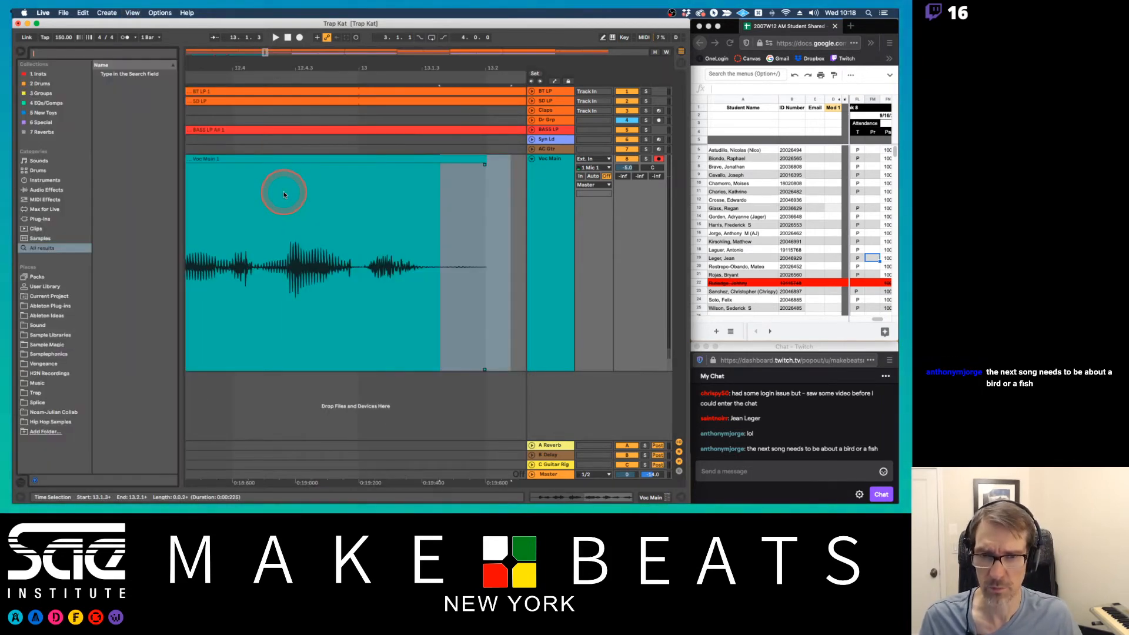
{"action": "key", "text": "super+alt+b"}
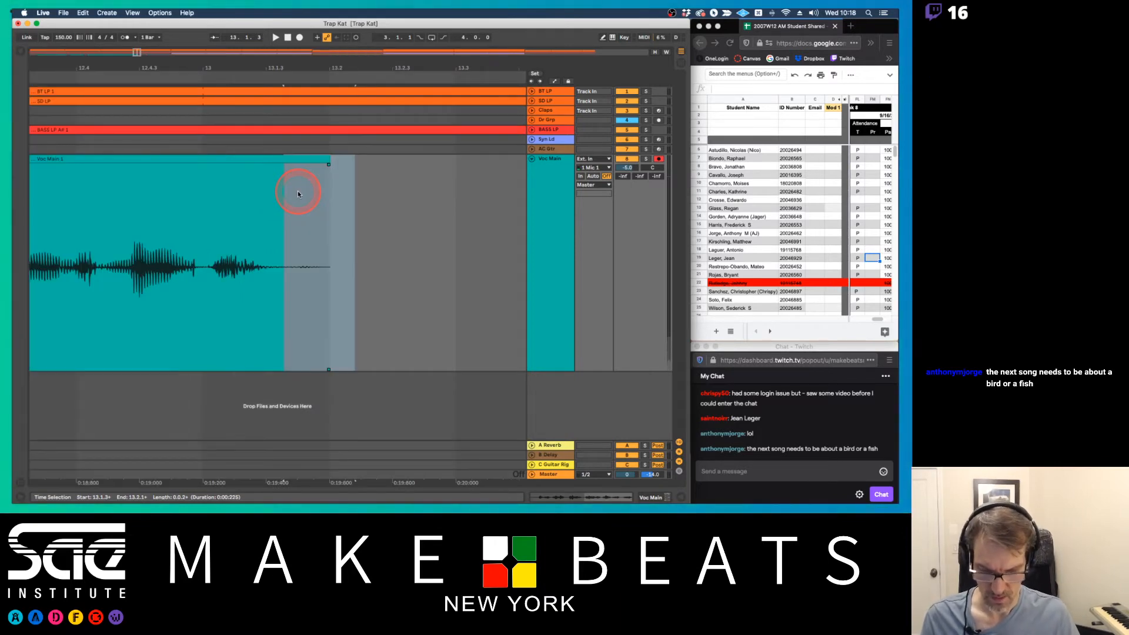
{"action": "left_click", "coordinate": [320, 192]}
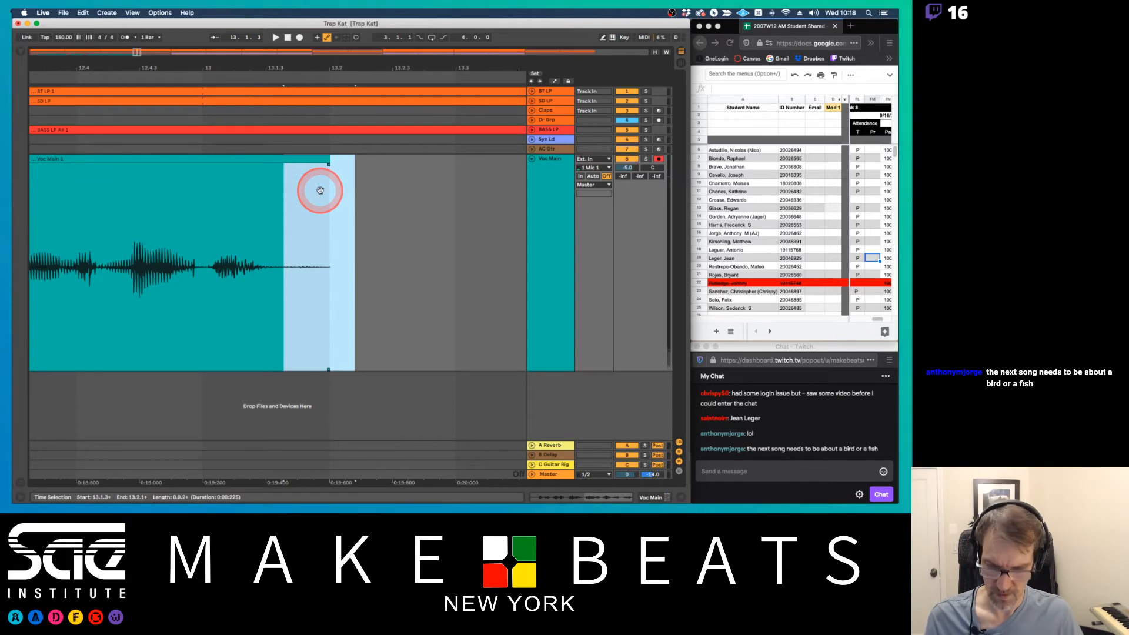
{"action": "key", "text": "super+alt+f"}
{"action": "left_click_drag", "start_coordinate": [332, 71], "coordinate": [13, 70]}
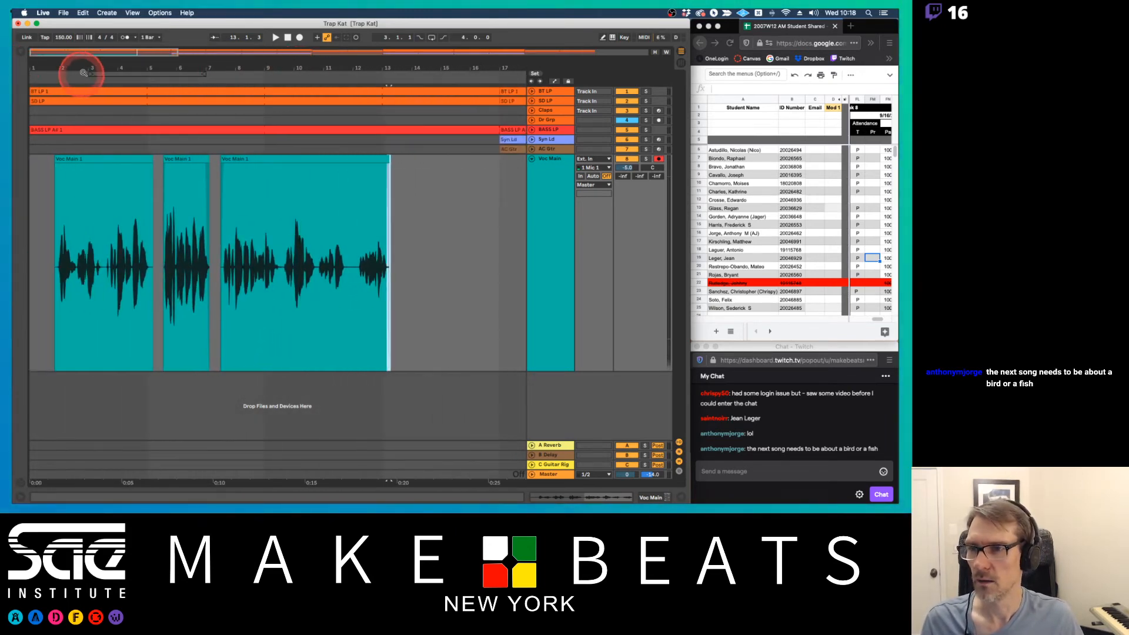
Play the arrangement from bar 1 to hear the edited vocal clips and stop after the middle clip
{"action": "mouse_move", "coordinate": [83, 71]}
{"action": "left_mouse_down"}
{"action": "mouse_move", "coordinate": [151, 94]}
{"action": "mouse_move", "coordinate": [97, 112]}
{"action": "mouse_move", "coordinate": [68, 68]}
{"action": "mouse_move", "coordinate": [46, 75]}
{"action": "mouse_move", "coordinate": [48, 88]}
{"action": "left_mouse_up"}
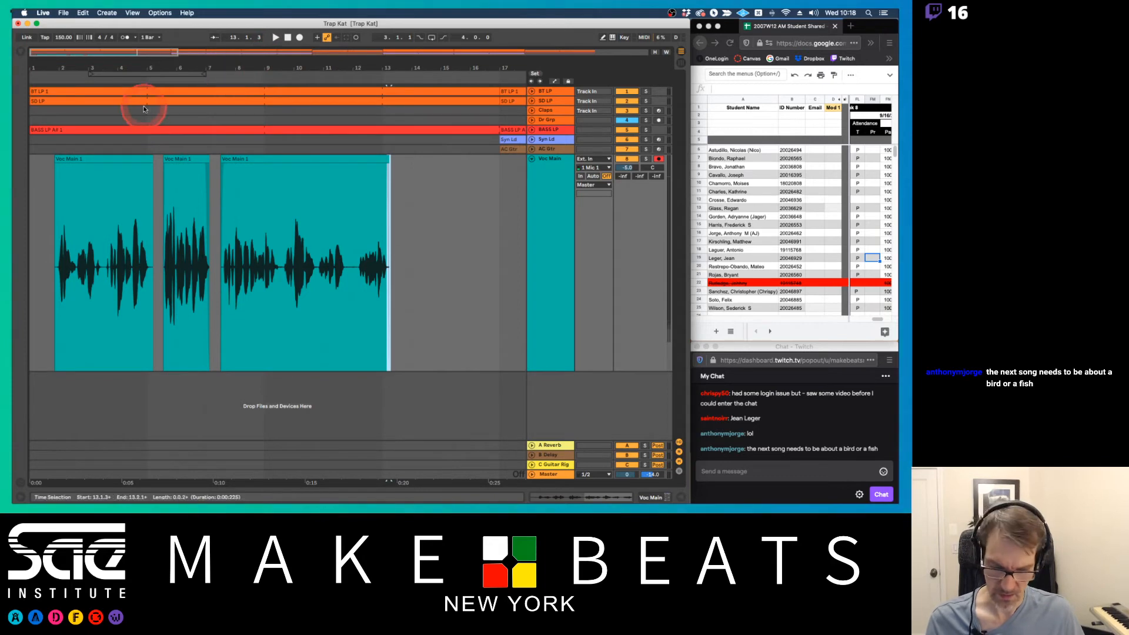
{"action": "left_click", "coordinate": [37, 198]}
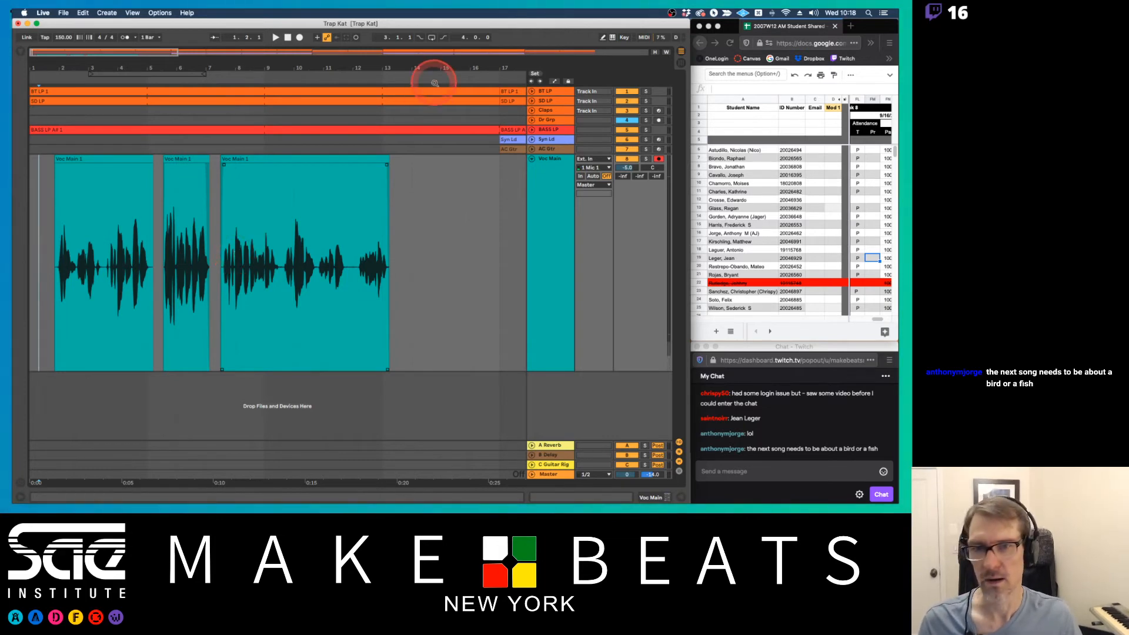
{"action": "left_click", "coordinate": [288, 37]}
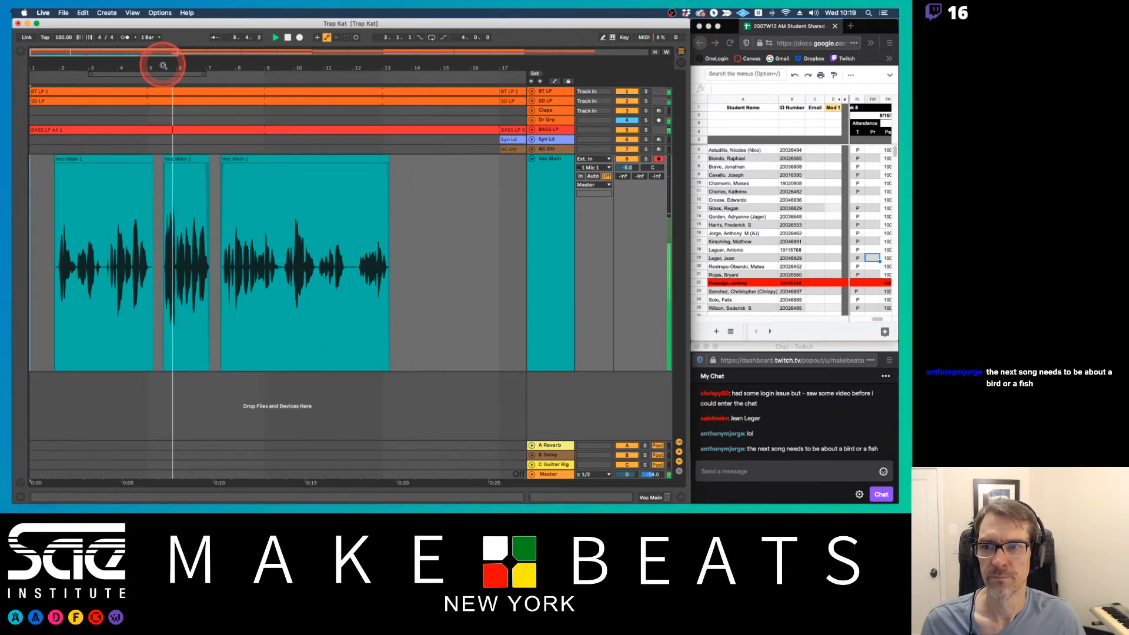
{"action": "left_click_drag", "start_coordinate": [161, 56], "coordinate": [193, 70]}
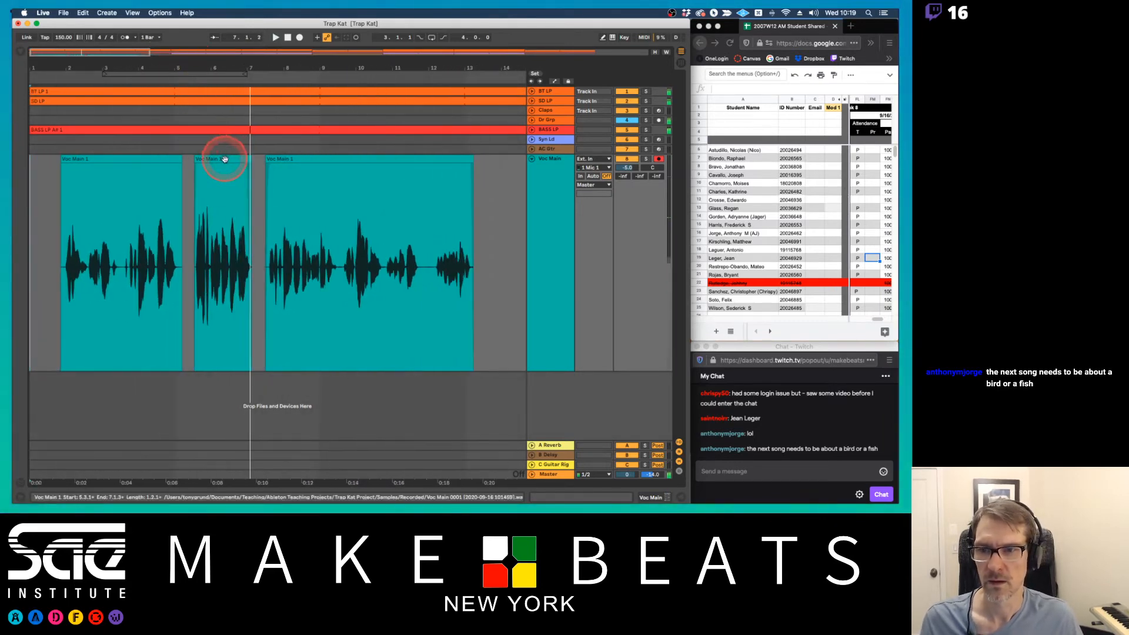
{"action": "key", "text": "space"}
Open the middle vocal clip in the sample view and lower its gain to -3.13 dB
{"action": "double_click", "coordinate": [224, 159]}
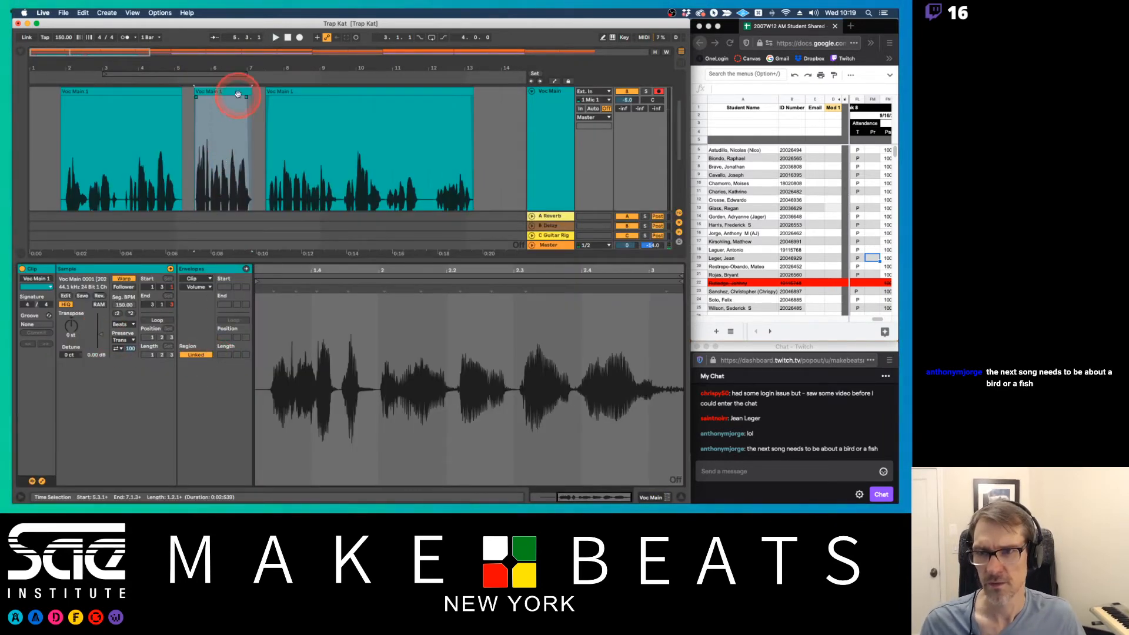
{"action": "left_click", "coordinate": [238, 94]}
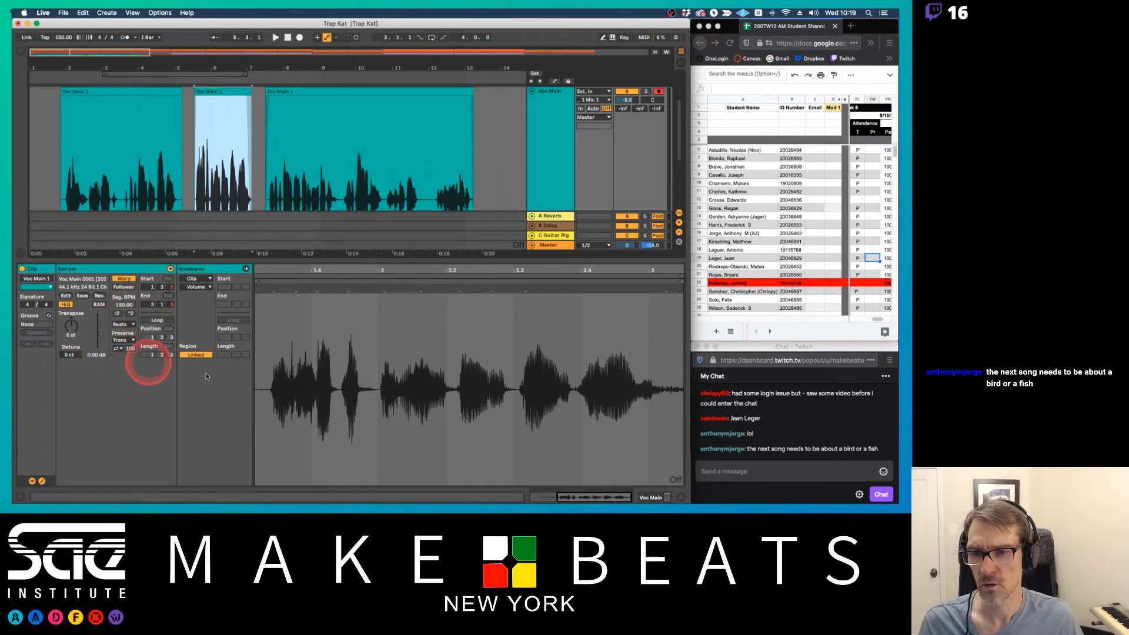
{"action": "left_click_drag", "start_coordinate": [100, 339], "coordinate": [101, 341]}
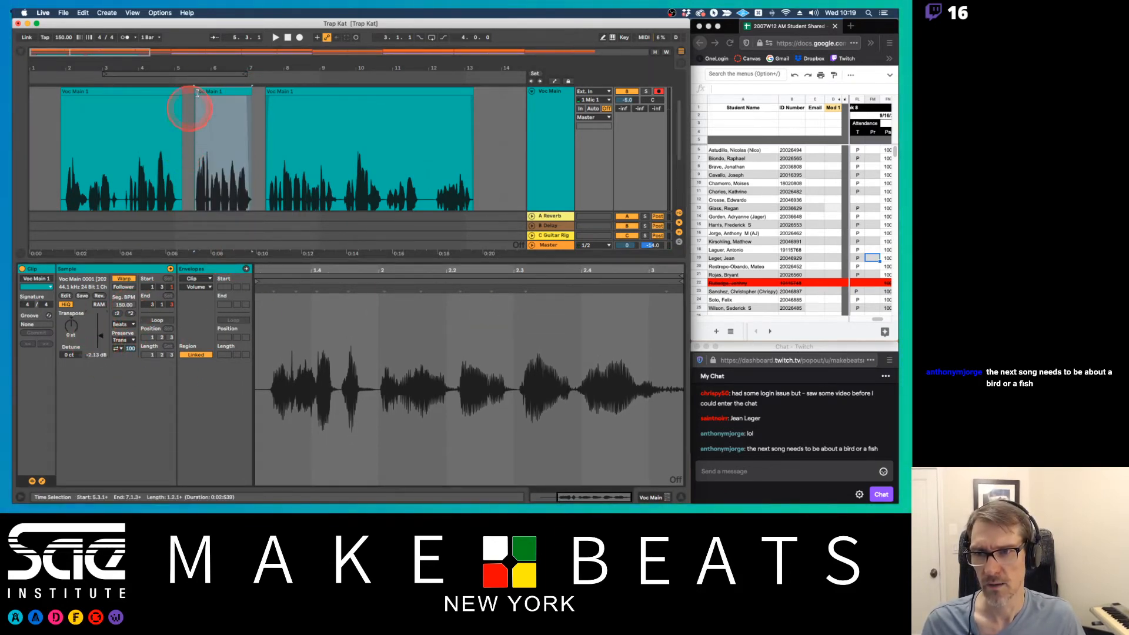
Enlarge the arrangement area and examine the opening words of the middle vocal clip from about 5.3.4 to 5.4.4
{"action": "left_click_drag", "start_coordinate": [199, 60], "coordinate": [278, 79]}
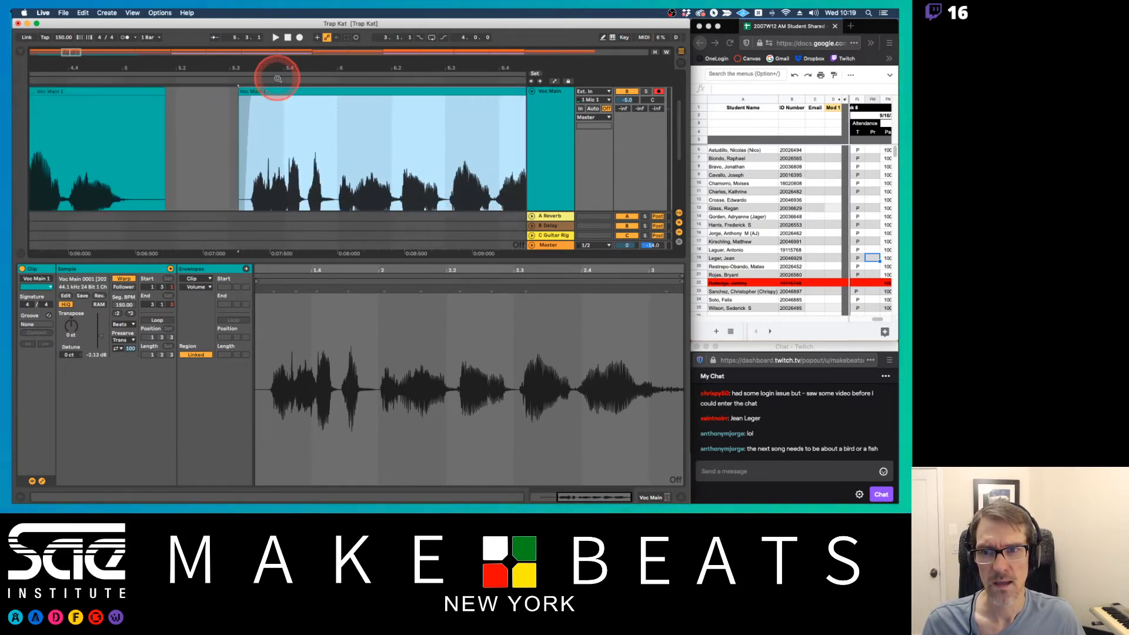
{"action": "left_click", "coordinate": [287, 263]}
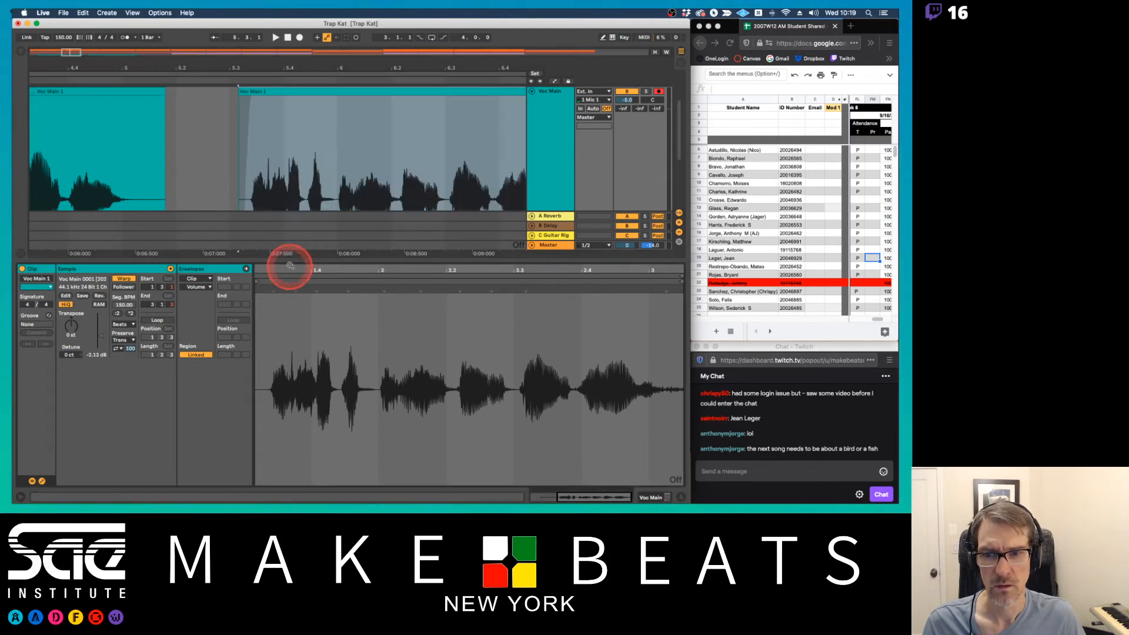
{"action": "left_click_drag", "start_coordinate": [289, 261], "coordinate": [290, 323]}
{"action": "left_click_drag", "start_coordinate": [276, 172], "coordinate": [333, 166]}
{"action": "key", "text": "plus"}
{"action": "key", "text": "plus"}
{"action": "key", "text": "plus"}
{"action": "key", "text": "plus"}
{"action": "key", "text": "plus"}
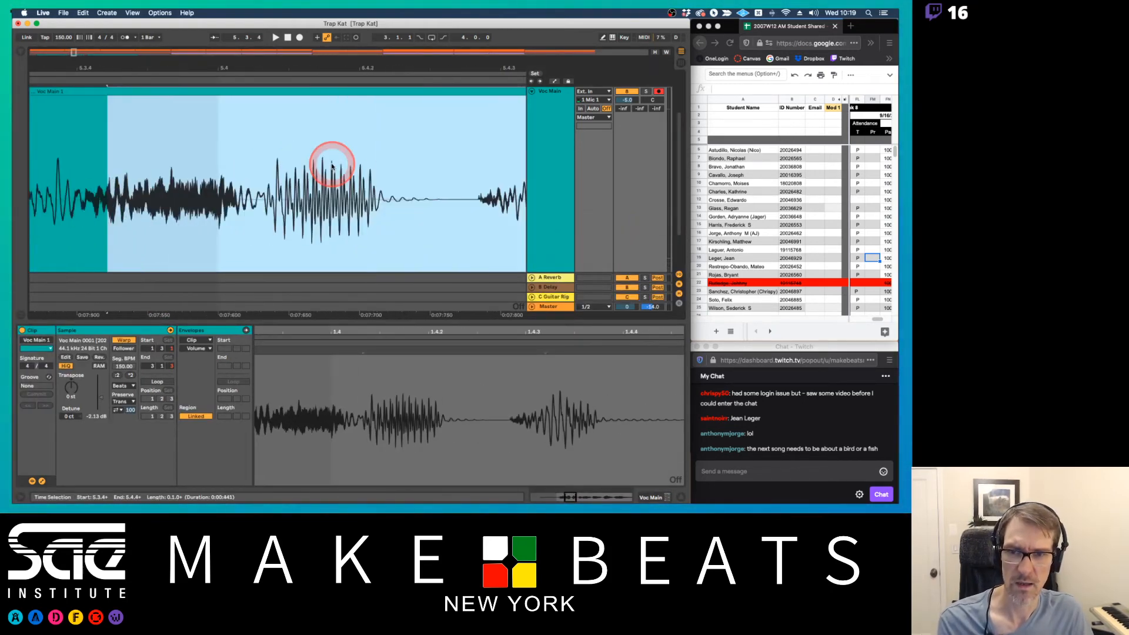
Play the arrangement from just before the start of the middle vocal clip to hear its opening words
{"action": "key", "text": "minus"}
{"action": "key", "text": "minus"}
{"action": "key", "text": "minus"}
{"action": "key", "text": "minus"}
{"action": "key", "text": "plus"}
{"action": "key", "text": "plus"}
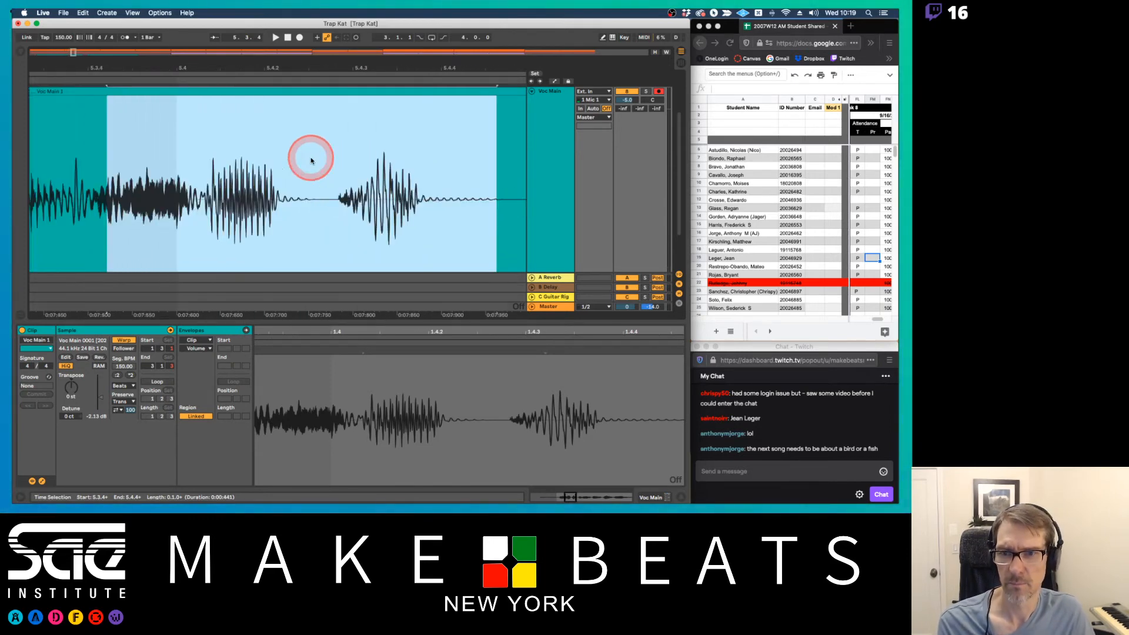
{"action": "key", "text": "minus"}
{"action": "key", "text": "minus"}
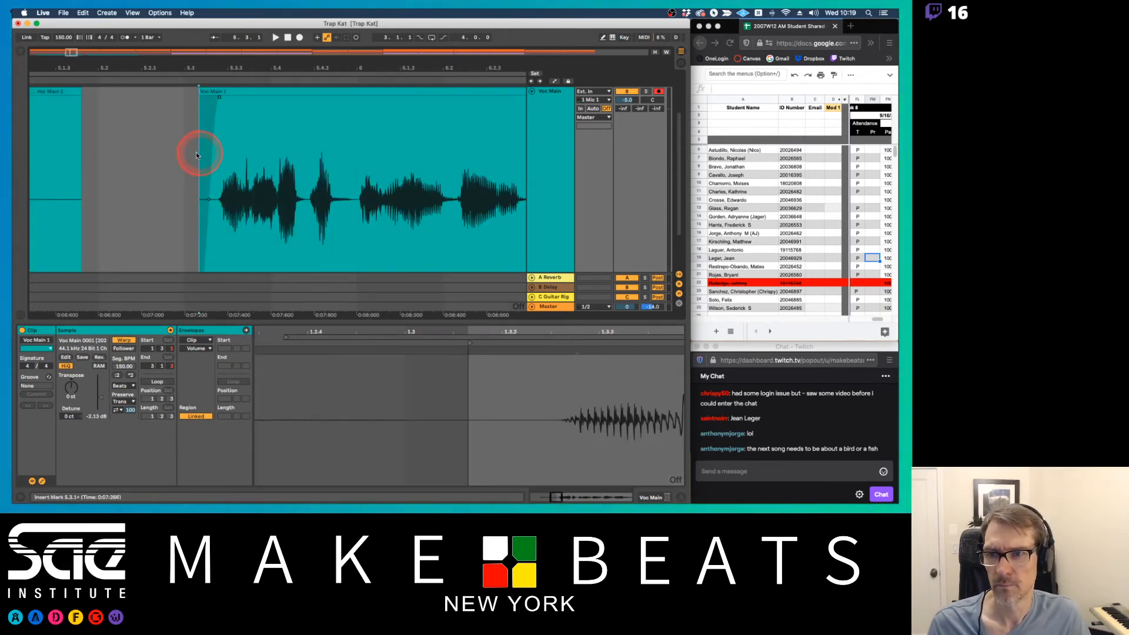
{"action": "left_click", "coordinate": [193, 156]}
{"action": "key", "text": "space"}
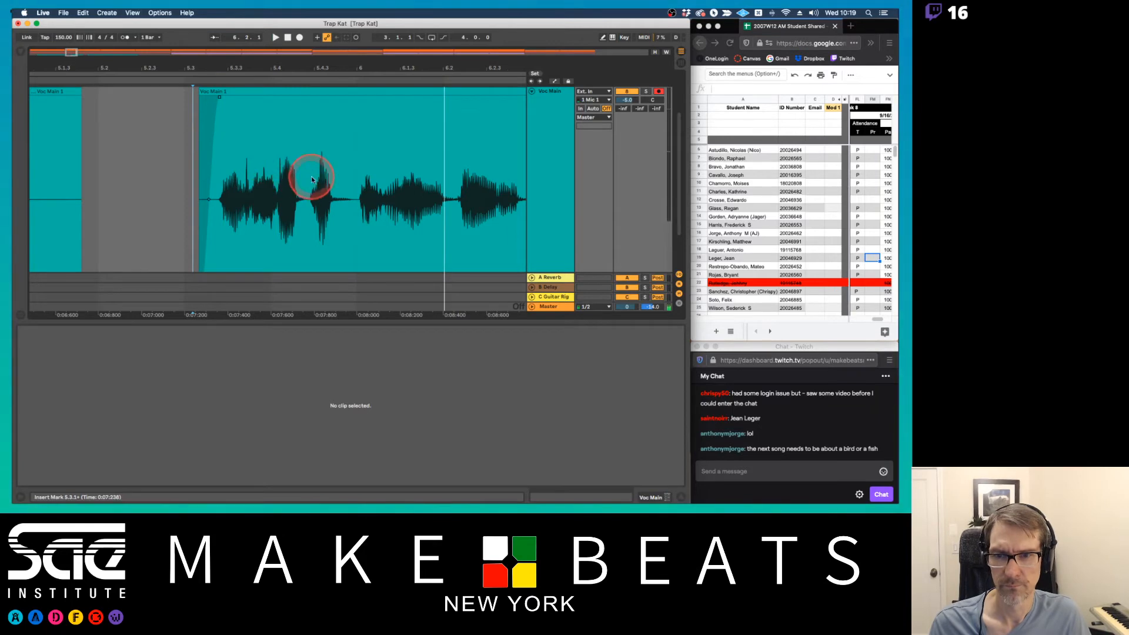
Split the middle vocal clip at about 5.4.2, just before its last opening word, and delete the piece before the split
{"action": "left_click", "coordinate": [307, 183]}
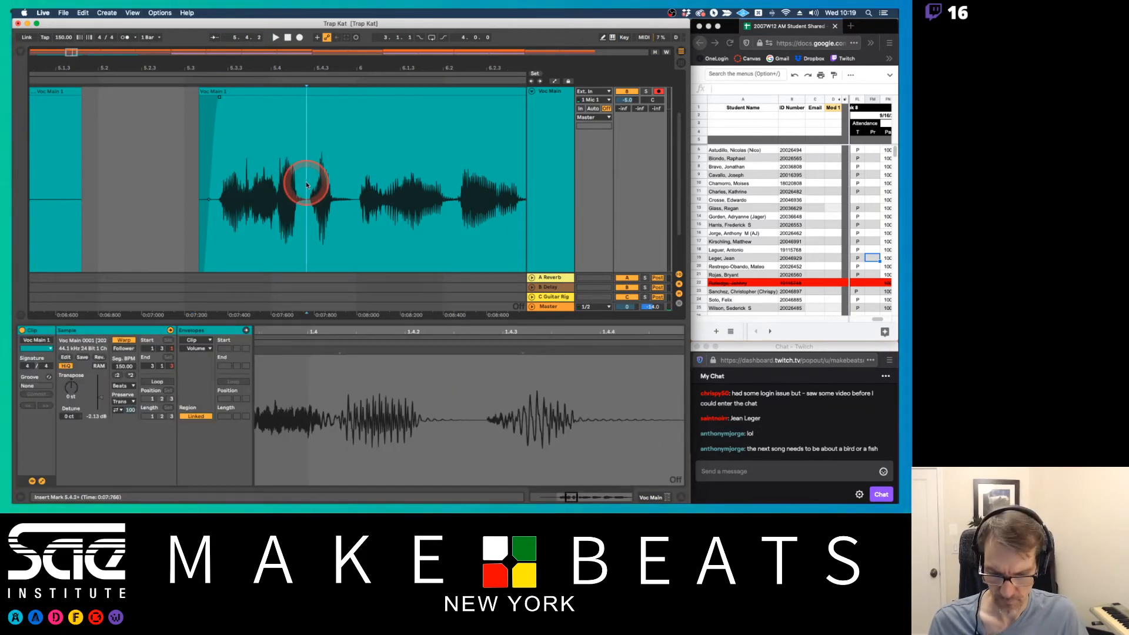
{"action": "key", "text": "super+e"}
{"action": "left_click", "coordinate": [278, 93]}
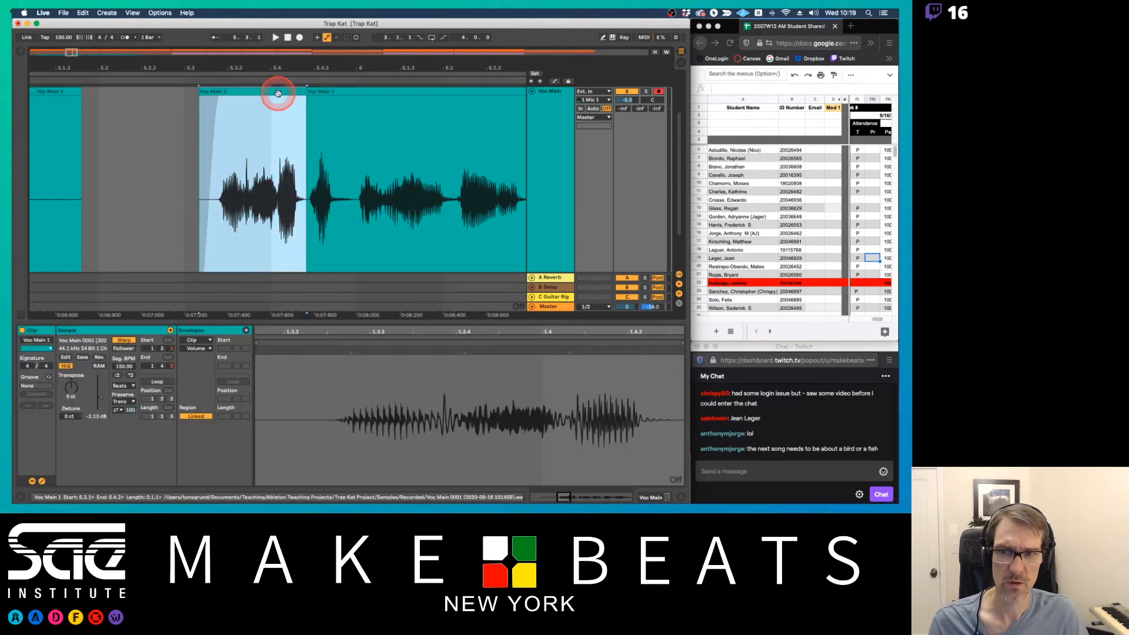
{"action": "key", "text": "Delete"}
{"action": "left_click", "coordinate": [309, 99]}
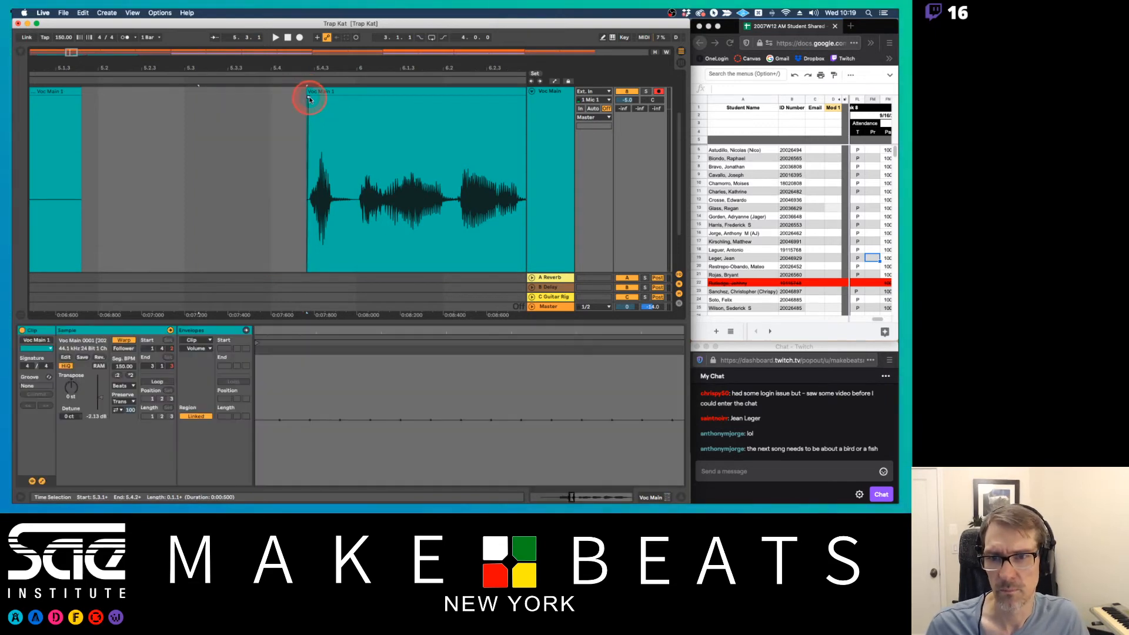
Play the arrangement from just before the shortened middle vocal clip, and play it again from the first vocal clip to hear the transitions
{"action": "left_click", "coordinate": [175, 124]}
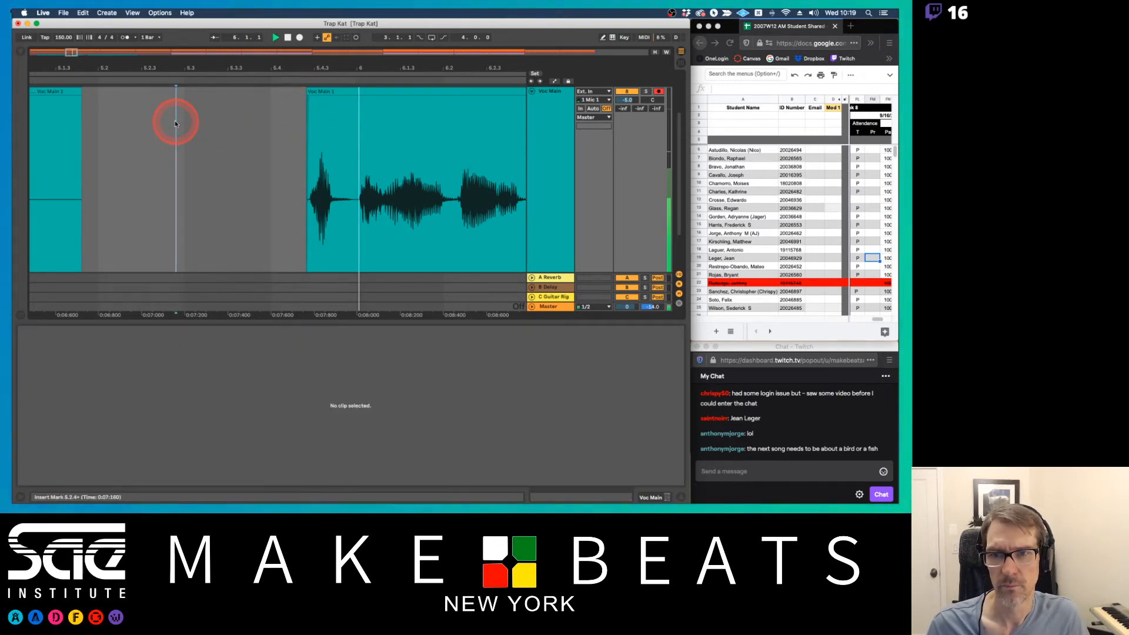
{"action": "left_click_drag", "start_coordinate": [299, 70], "coordinate": [157, 62]}
{"action": "left_click", "coordinate": [92, 93]}
{"action": "key", "text": "space"}
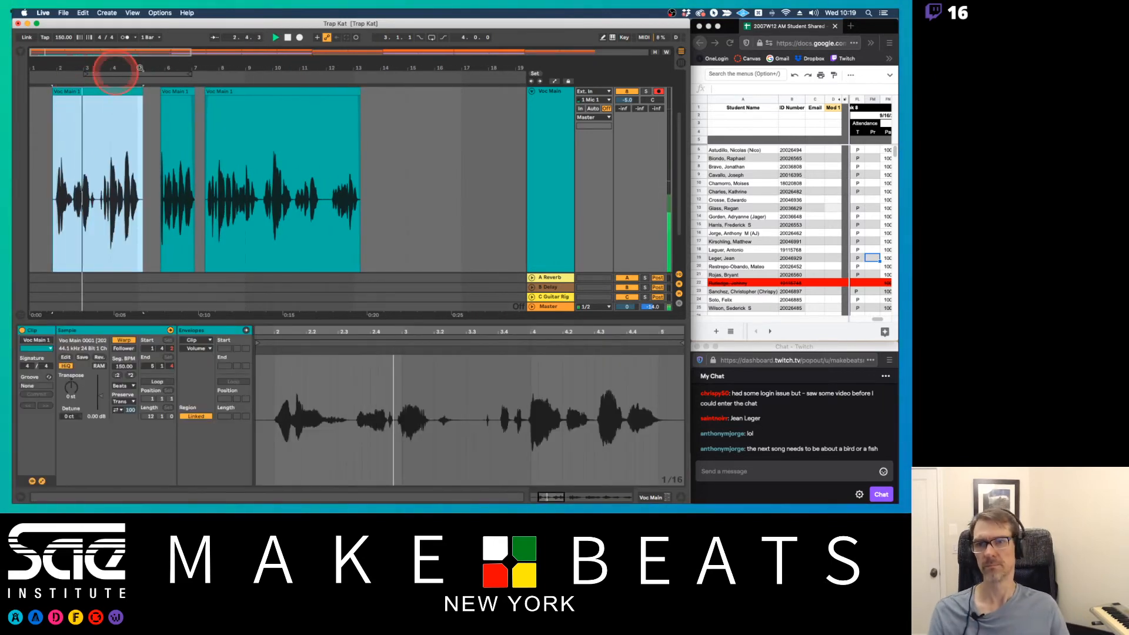
{"action": "key", "text": "space"}
{"action": "left_click", "coordinate": [287, 38]}
{"action": "key", "text": "space"}
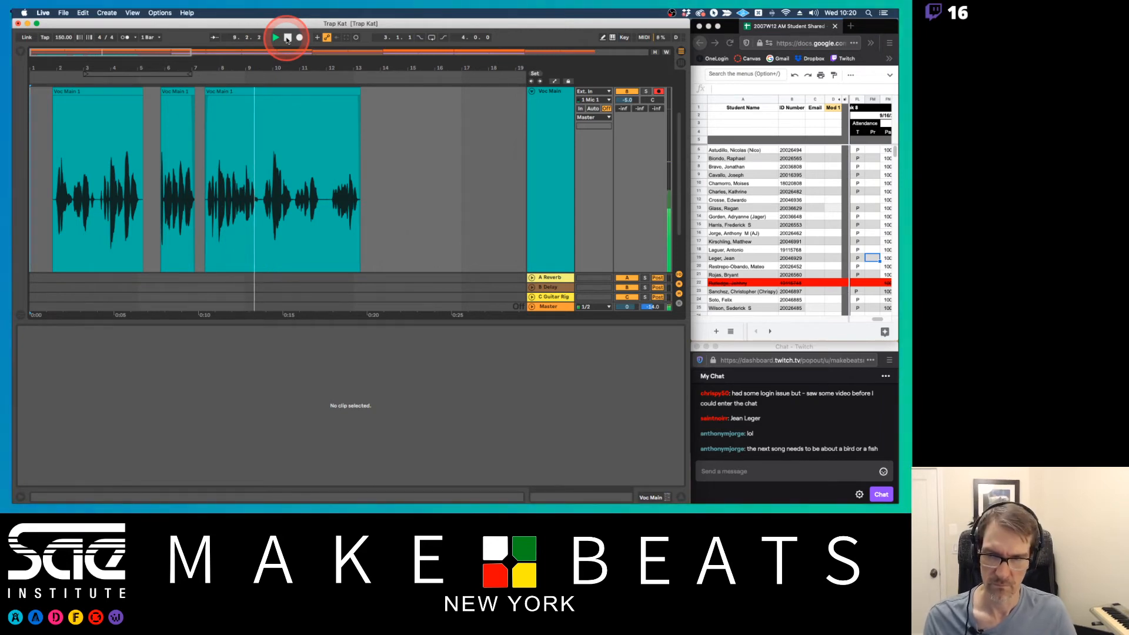
Reduce the Voc Main track's height so that all the arrangement's tracks and clips fit in view
{"action": "left_click_drag", "start_coordinate": [290, 65], "coordinate": [49, 64]}
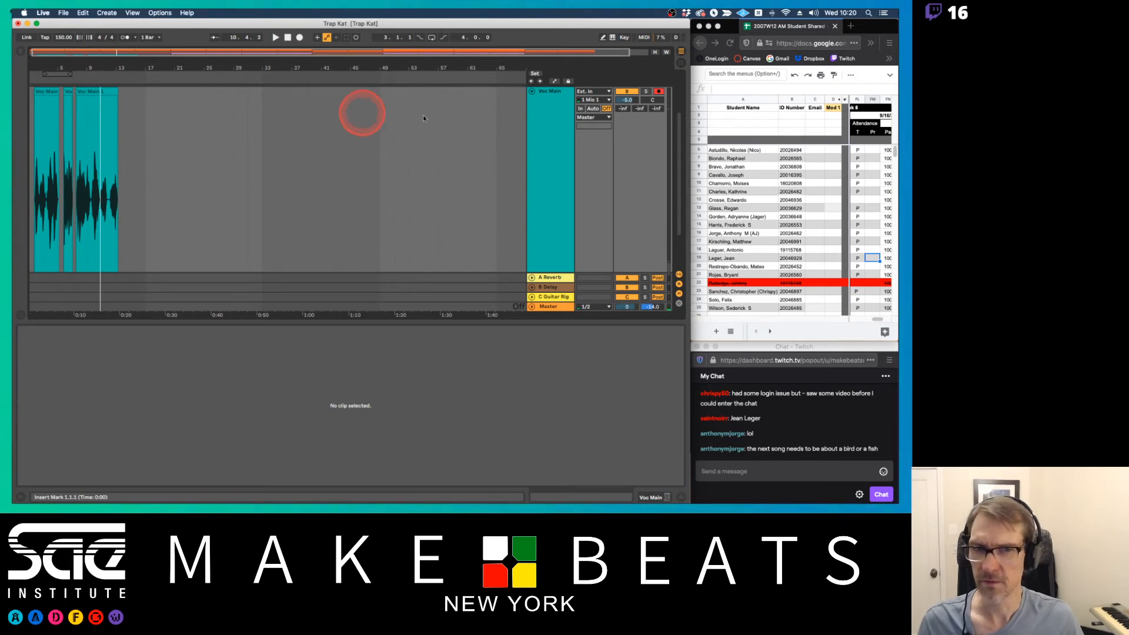
{"action": "scroll", "coordinate": [492, 136], "scroll_direction": "up", "scroll_amount": 3}
{"action": "scroll", "coordinate": [551, 210], "scroll_direction": "down", "scroll_amount": 3}
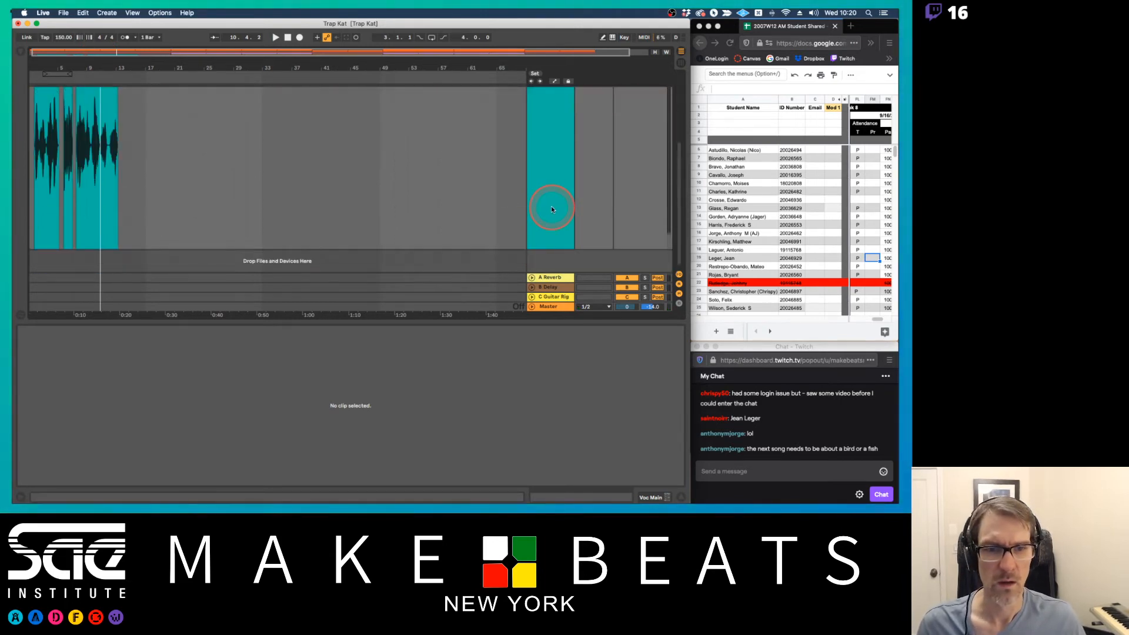
{"action": "left_click", "coordinate": [554, 253]}
{"action": "left_click_drag", "start_coordinate": [554, 249], "coordinate": [558, 138]}
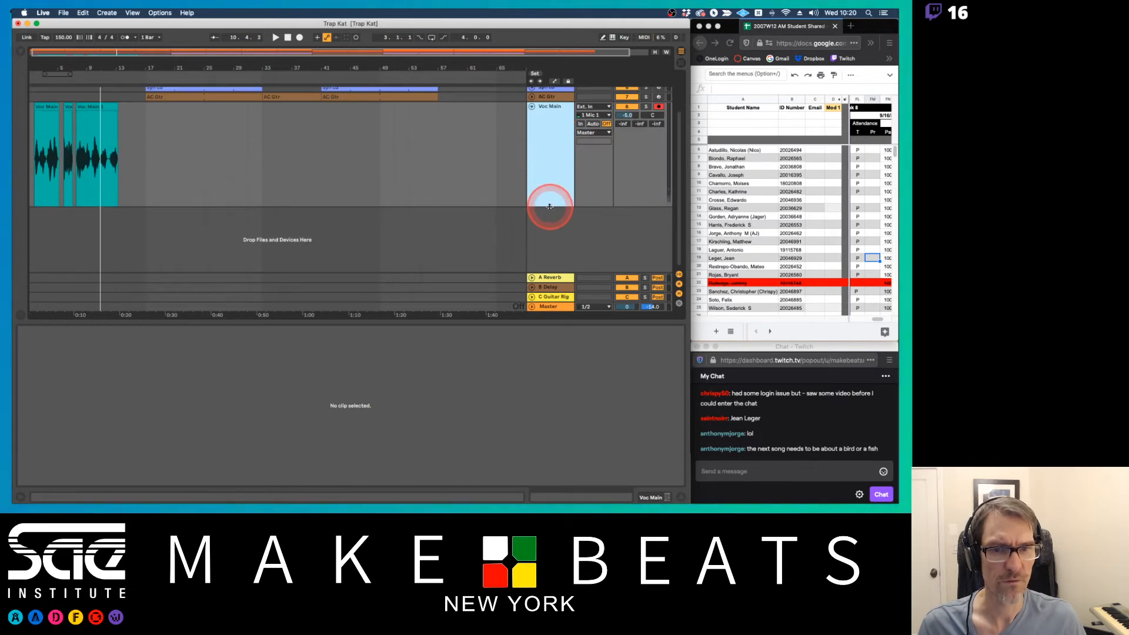
{"action": "scroll", "coordinate": [550, 177], "scroll_direction": "up", "scroll_amount": 3}
{"action": "left_click", "coordinate": [549, 153]}
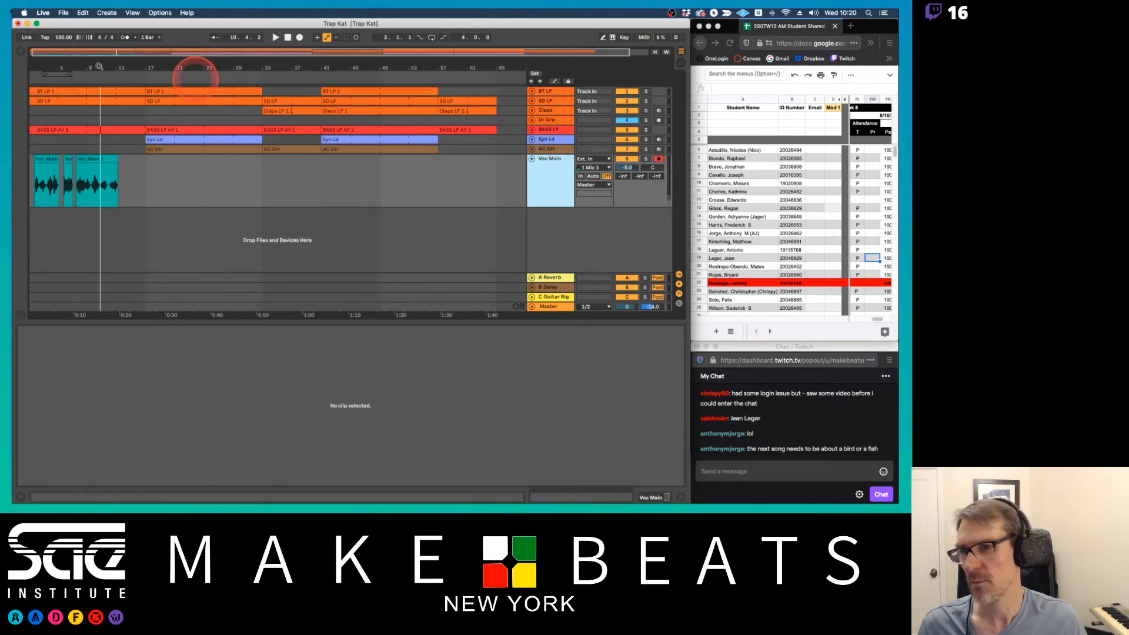
Show the browser and add an EQ Eight from the EQs/Comps collection to the Voc Main track
{"action": "left_click", "coordinate": [21, 54]}
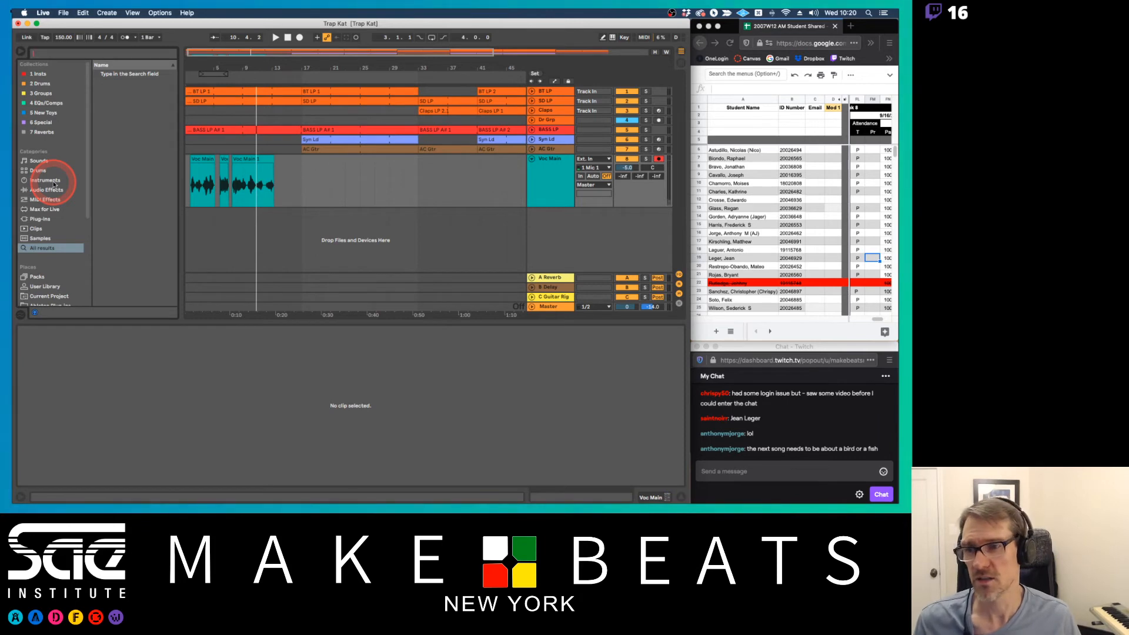
{"action": "left_click", "coordinate": [43, 103]}
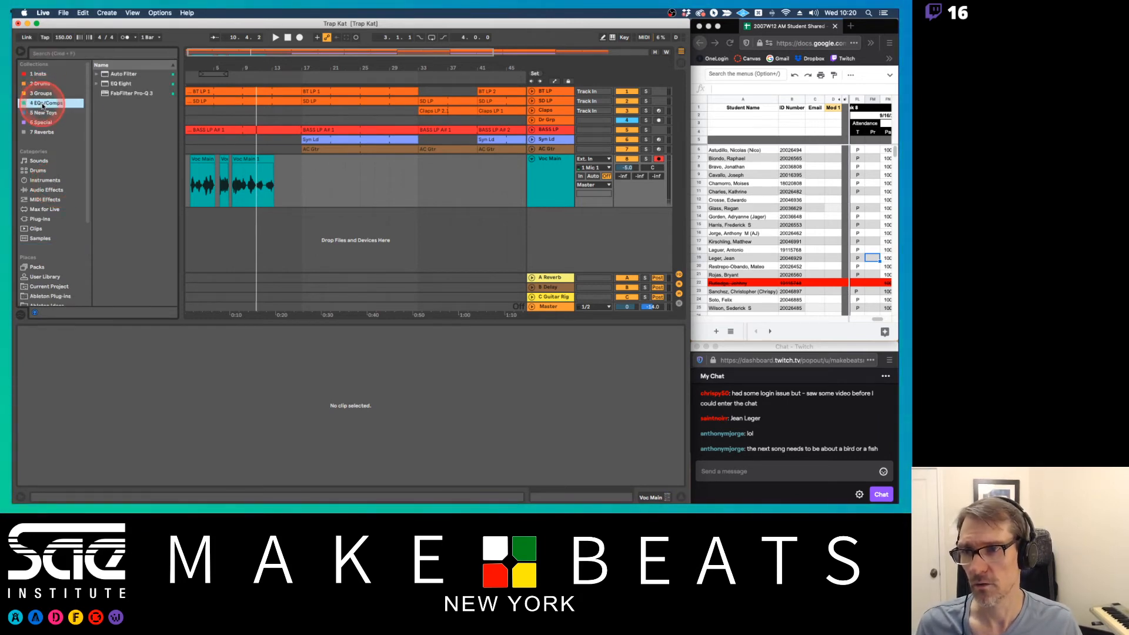
{"action": "left_click", "coordinate": [120, 84]}
{"action": "left_click", "coordinate": [544, 178]}
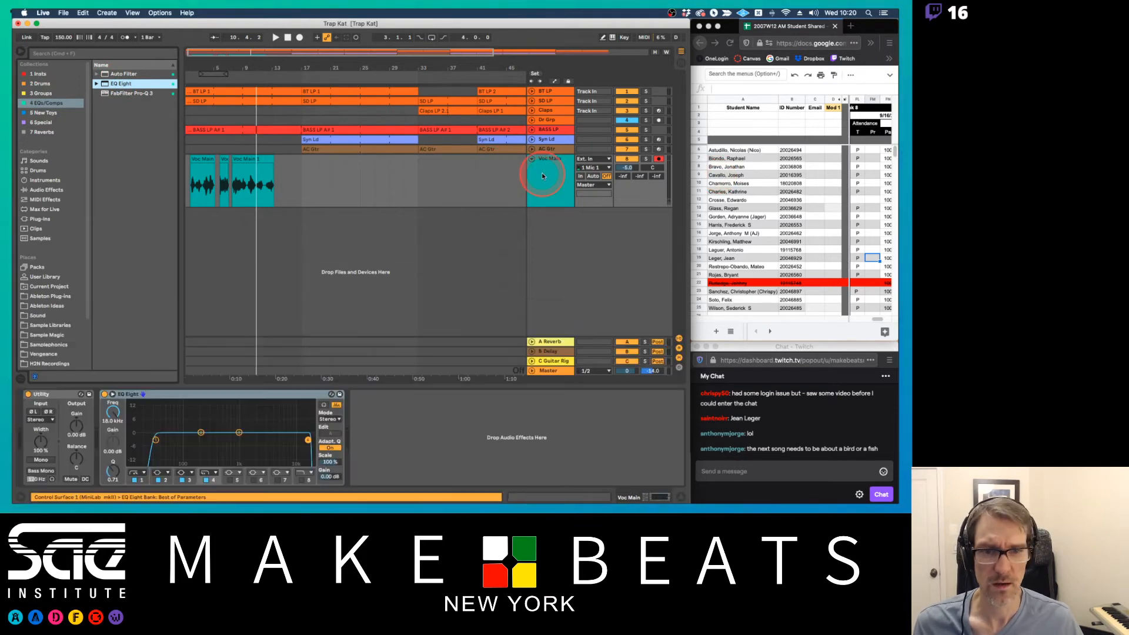
Set the first band of Voc Main's EQ Eight to a gentler low cut at 136 Hz
{"action": "left_click", "coordinate": [114, 413]}
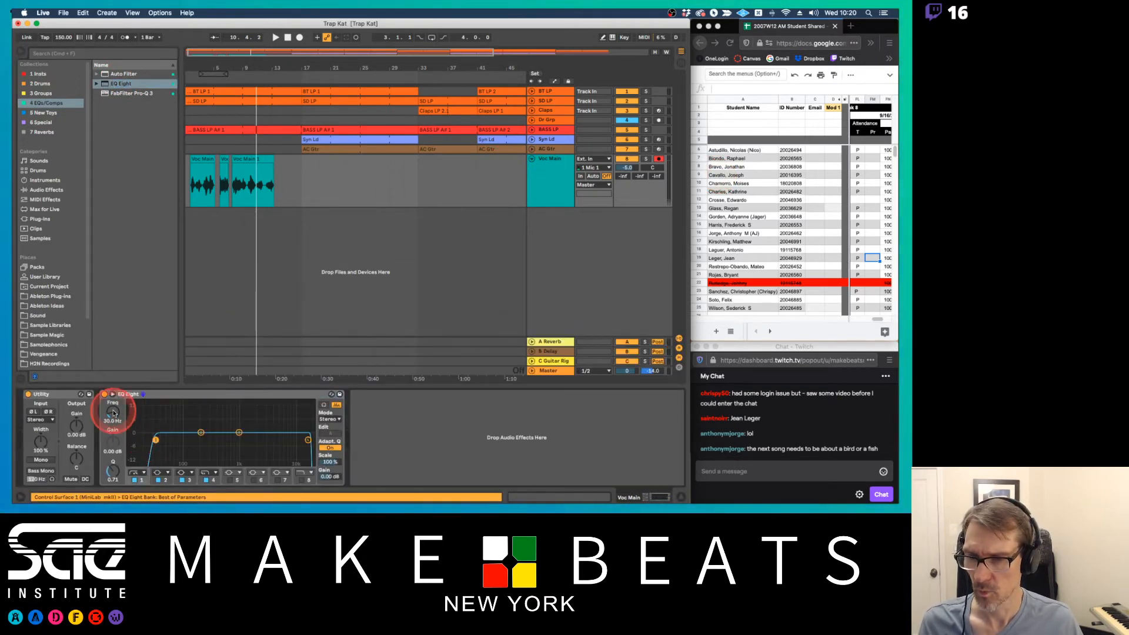
{"action": "left_click_drag", "start_coordinate": [113, 412], "coordinate": [113, 402]}
{"action": "left_click", "coordinate": [139, 473]}
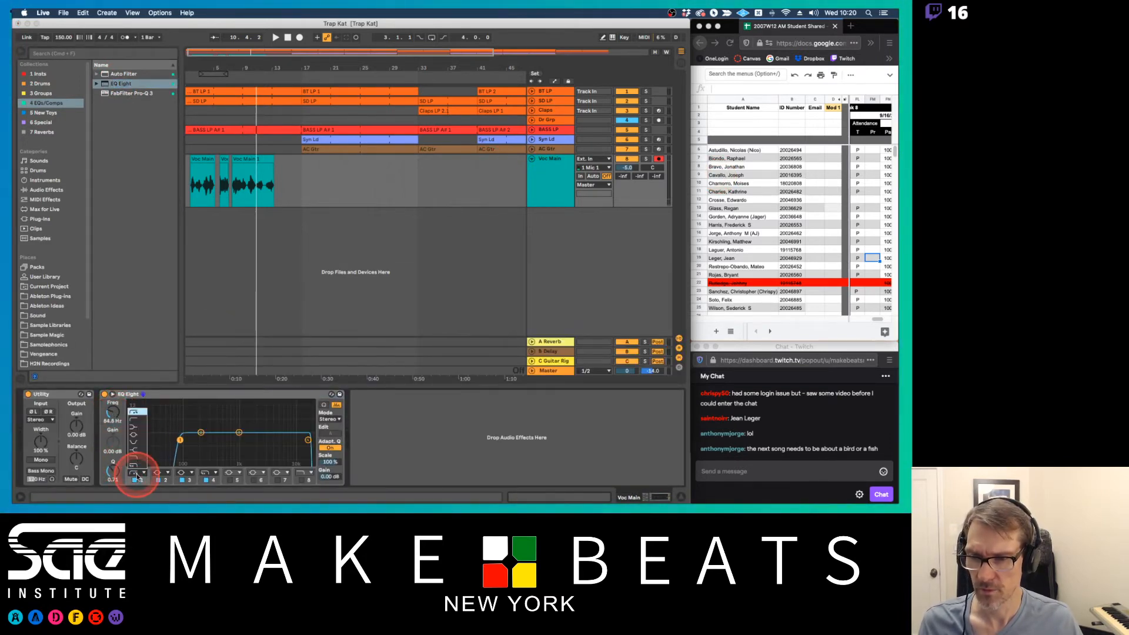
{"action": "left_click", "coordinate": [132, 428]}
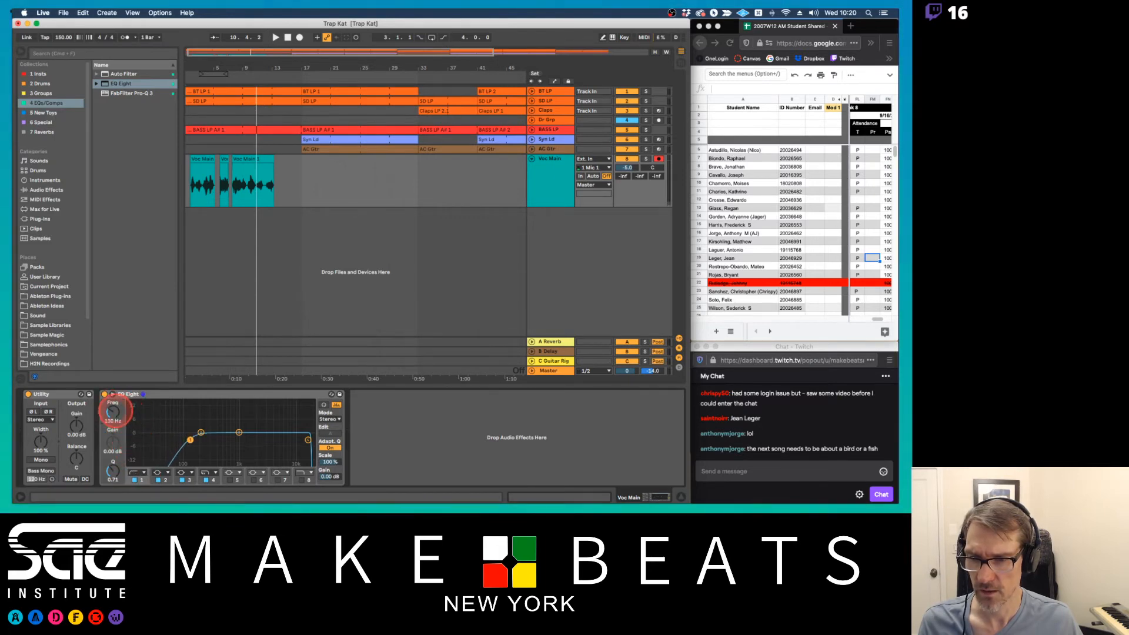
{"action": "left_click_drag", "start_coordinate": [115, 412], "coordinate": [115, 410]}
Add a Glue Compressor after the EQ Eight on Voc Main and set -16.2 dB threshold and 5.71 dB makeup during playback from bar 1
{"action": "left_click", "coordinate": [554, 161]}
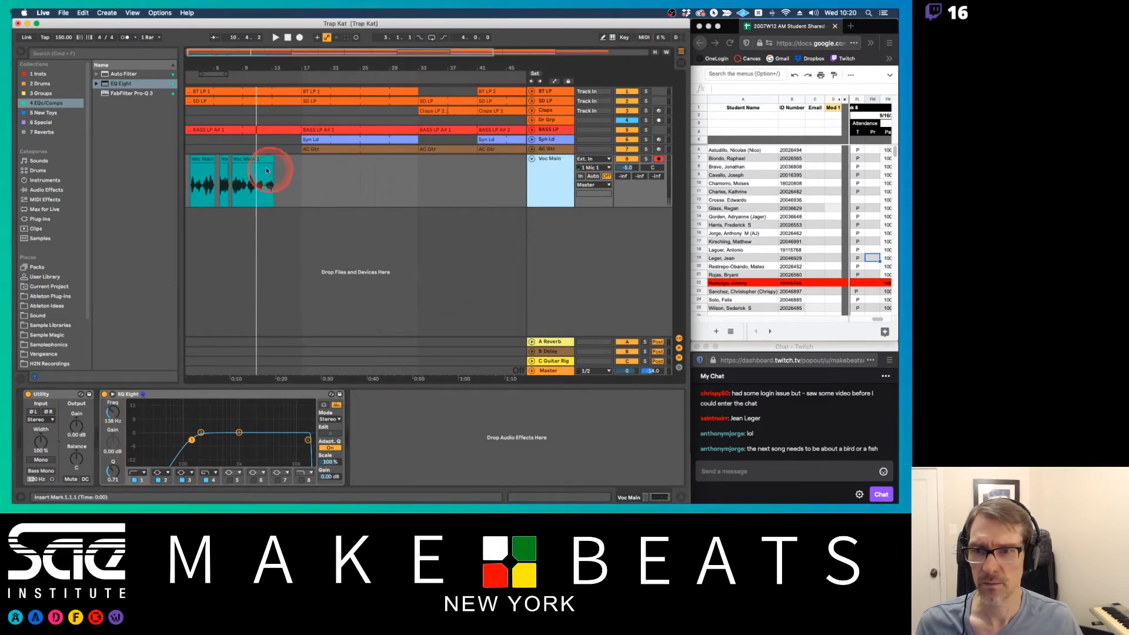
{"action": "left_click", "coordinate": [180, 187]}
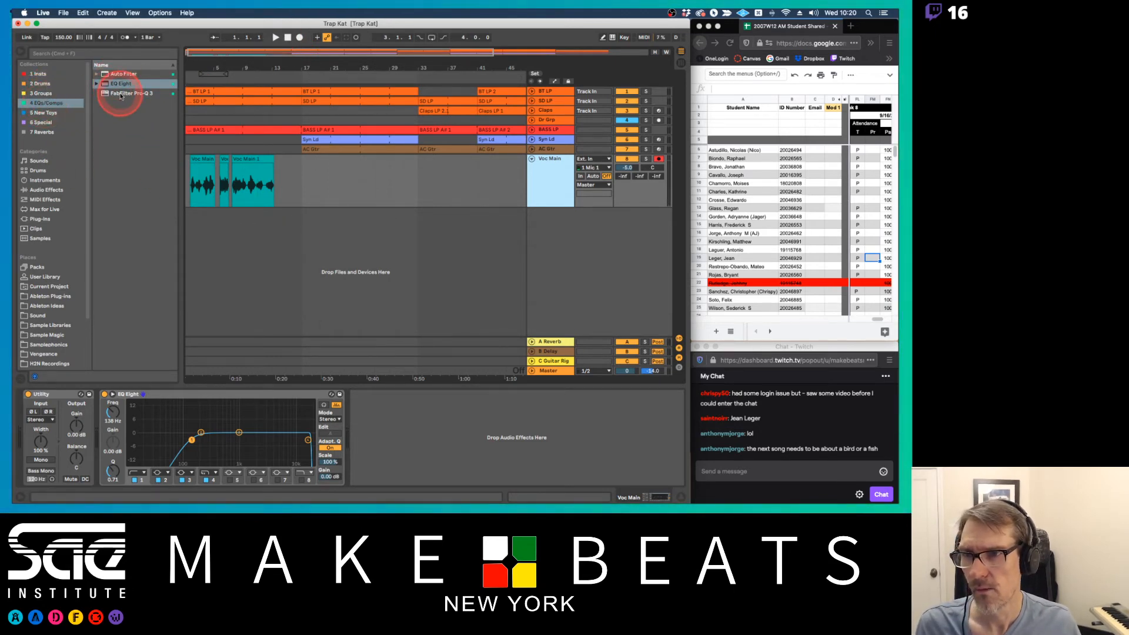
{"action": "left_click", "coordinate": [43, 191]}
{"action": "left_click", "coordinate": [138, 152]}
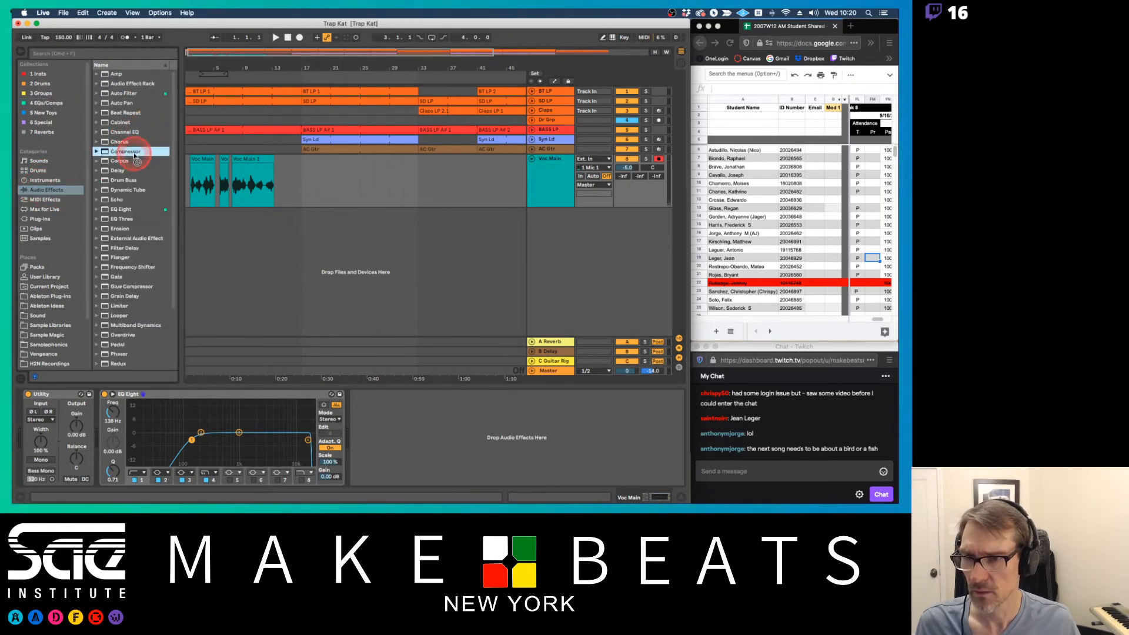
{"action": "left_click_drag", "start_coordinate": [127, 287], "coordinate": [412, 460]}
{"action": "key", "text": "space"}
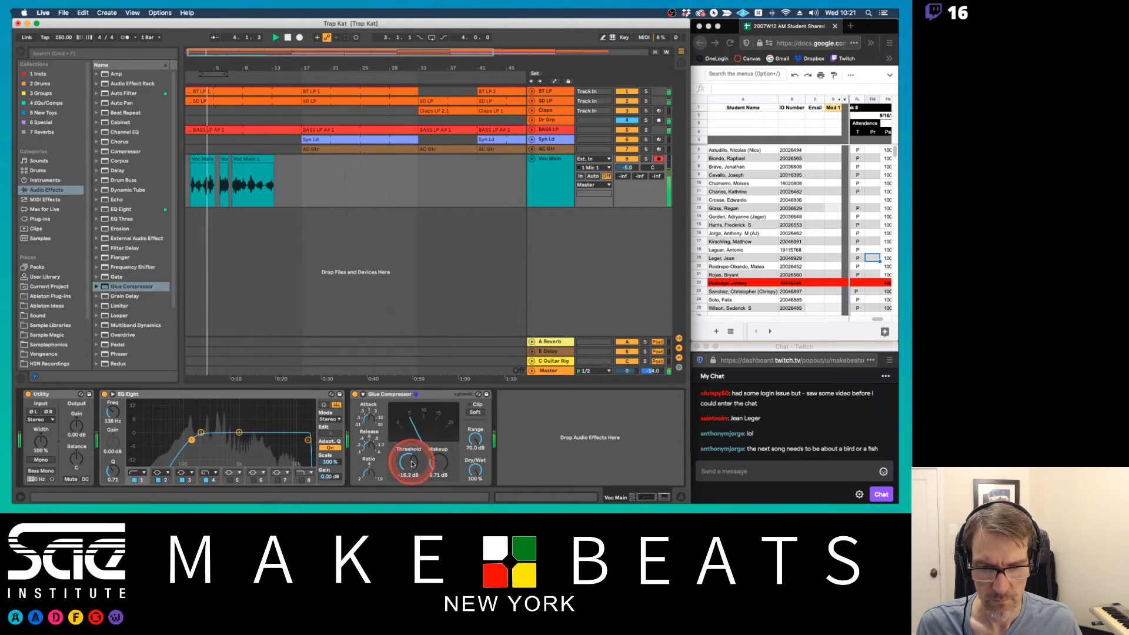
Set the EQ Eight's low cut to 177 Hz and the Glue Compressor to -21.0 dB threshold and 11.1 dB makeup while auditioning the vocals
{"action": "left_click_drag", "start_coordinate": [112, 412], "coordinate": [112, 404]}
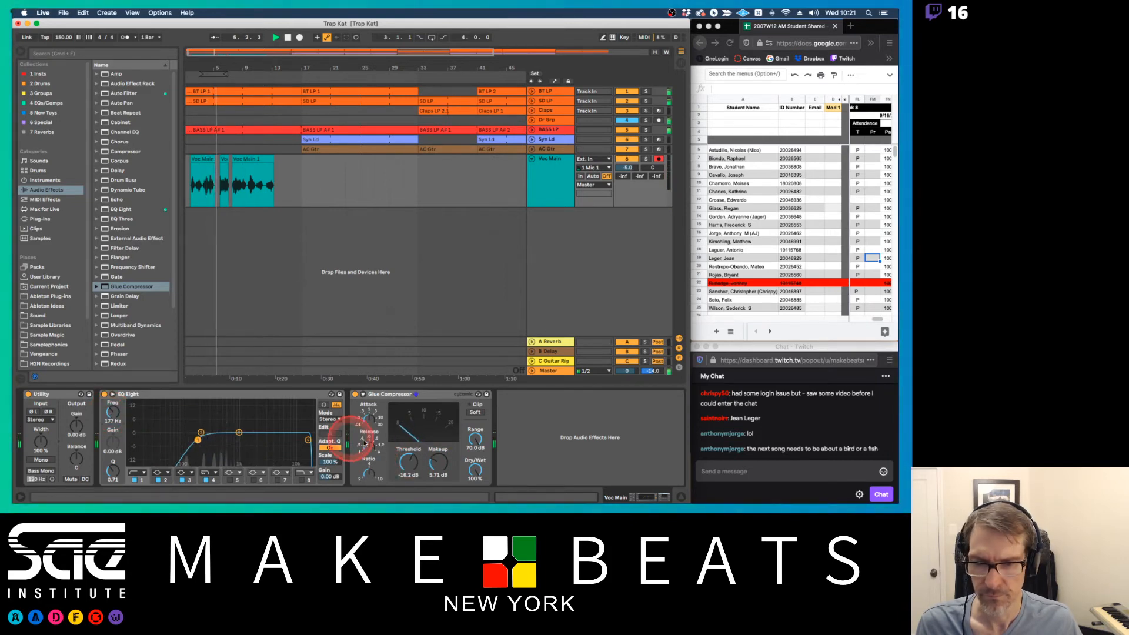
{"action": "left_click", "coordinate": [438, 457]}
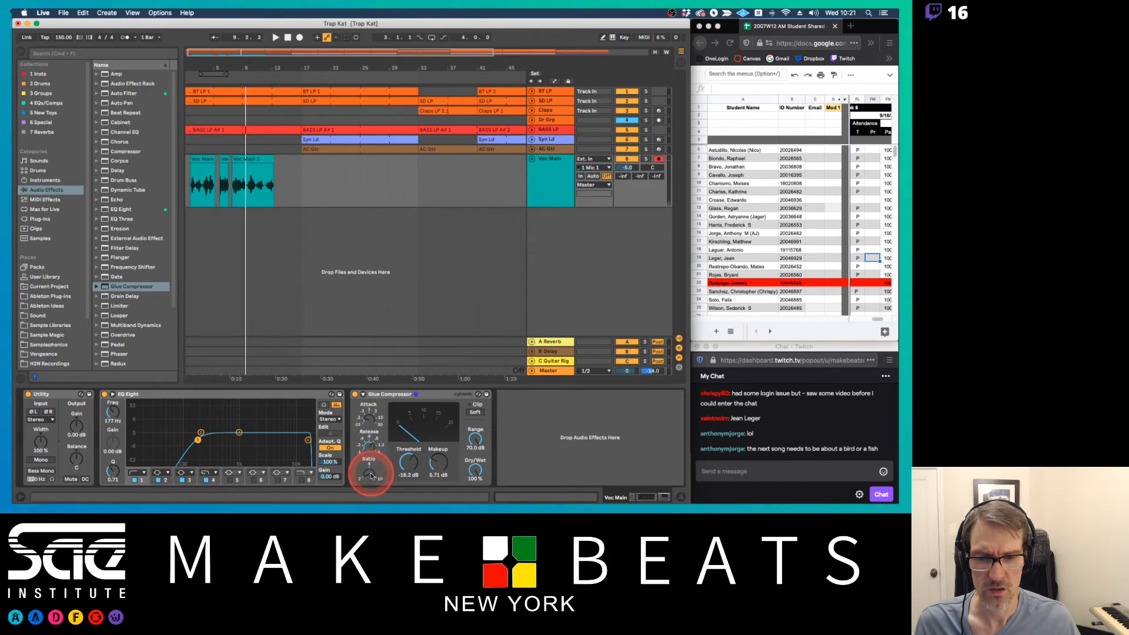
{"action": "left_click_drag", "start_coordinate": [407, 464], "coordinate": [406, 471]}
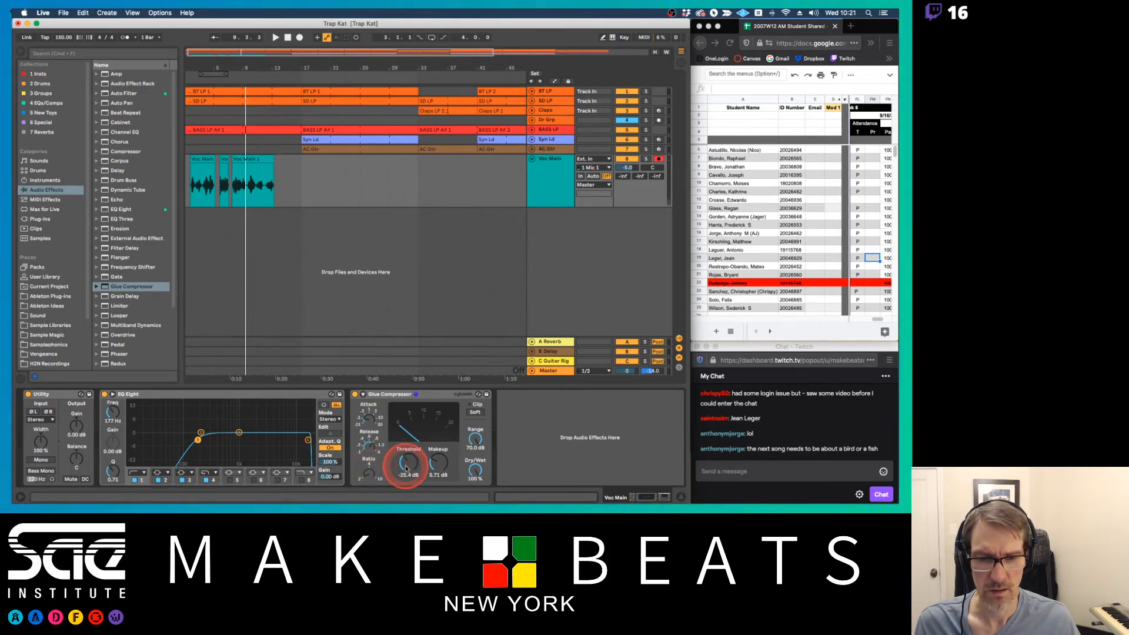
{"action": "key", "text": "space"}
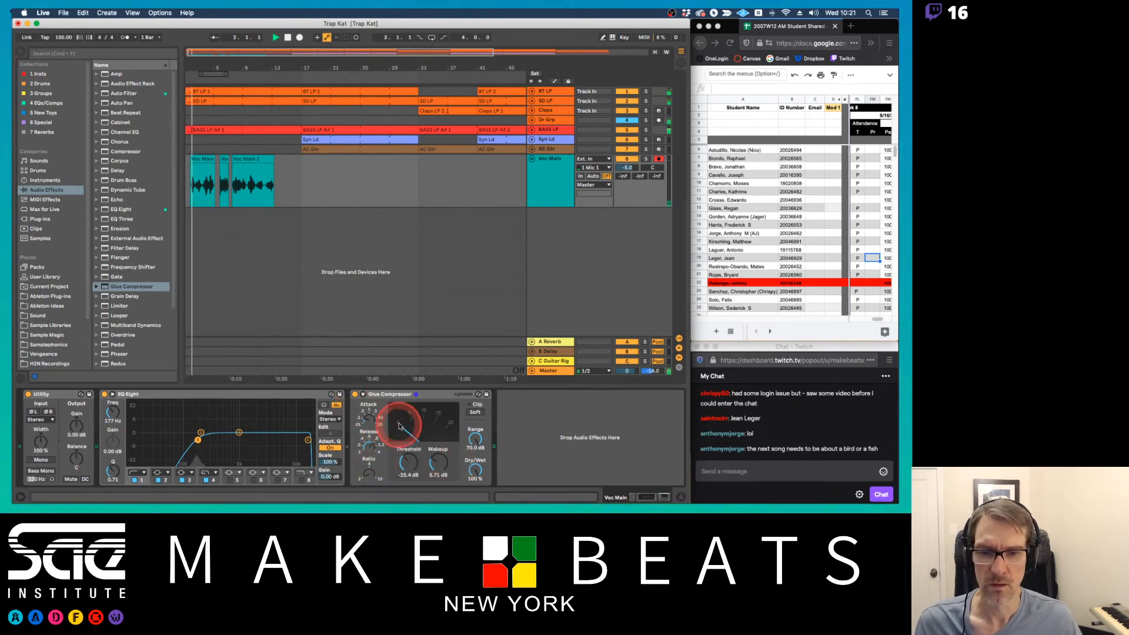
{"action": "left_click_drag", "start_coordinate": [439, 463], "coordinate": [415, 460]}
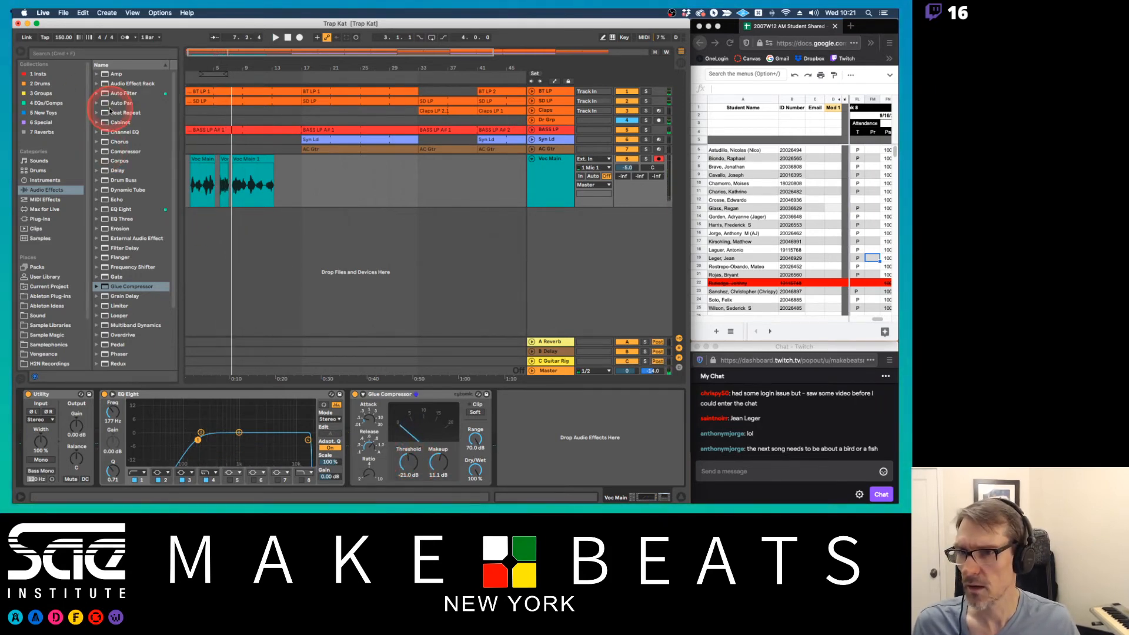
Add another EQ Eight after the Glue Compressor on Voc Main and delete the duplicate EQ Eight at the end of the chain
{"action": "left_click_drag", "start_coordinate": [129, 211], "coordinate": [195, 208]}
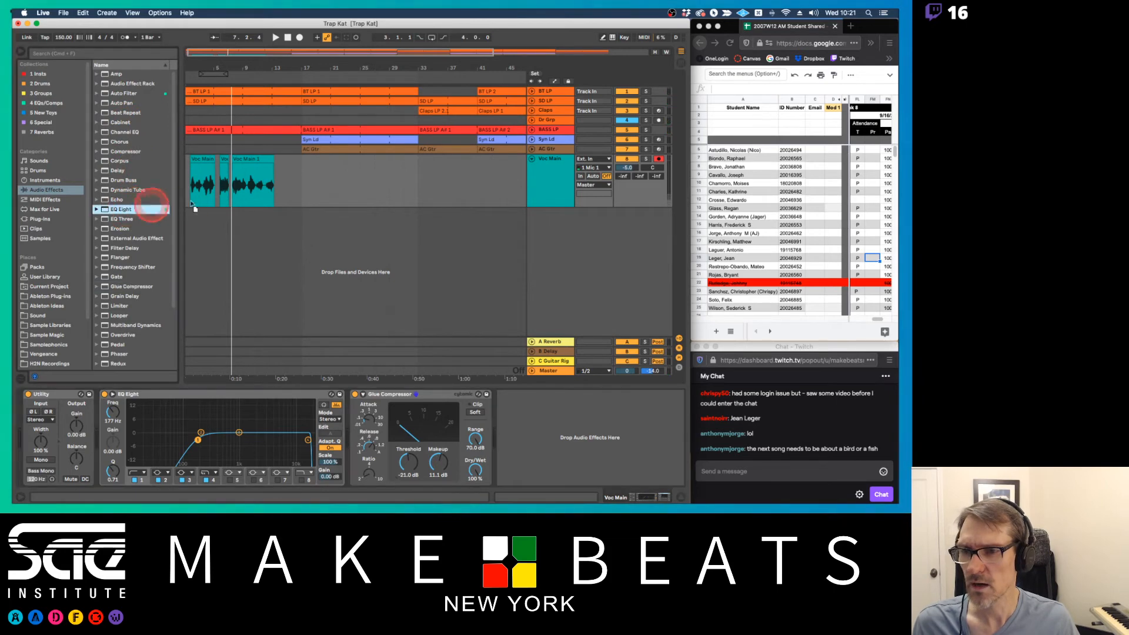
{"action": "left_click_drag", "start_coordinate": [288, 185], "coordinate": [290, 187]}
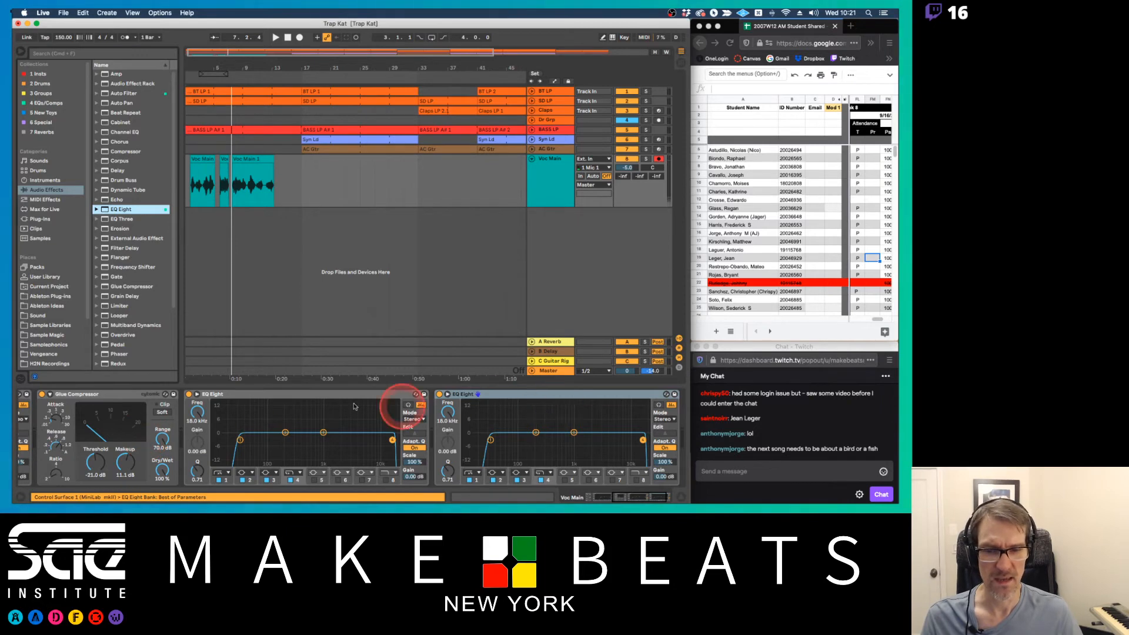
{"action": "scroll", "coordinate": [360, 422], "scroll_direction": "left", "scroll_amount": 5}
{"action": "scroll", "coordinate": [361, 423], "scroll_direction": "left", "scroll_amount": 4}
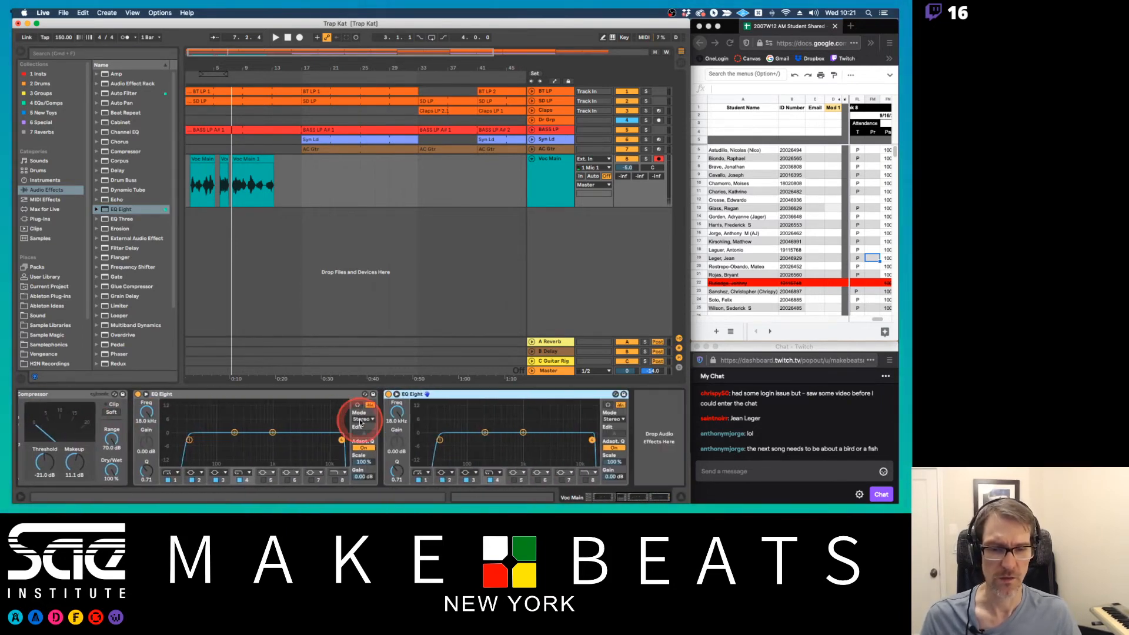
{"action": "mouse_move", "coordinate": [629, 502]}
{"action": "left_mouse_down"}
{"action": "mouse_move", "coordinate": [651, 498]}
{"action": "mouse_move", "coordinate": [606, 498]}
{"action": "mouse_move", "coordinate": [667, 499]}
{"action": "mouse_move", "coordinate": [600, 499]}
{"action": "mouse_move", "coordinate": [649, 499]}
{"action": "left_mouse_up"}
{"action": "left_click", "coordinate": [625, 394]}
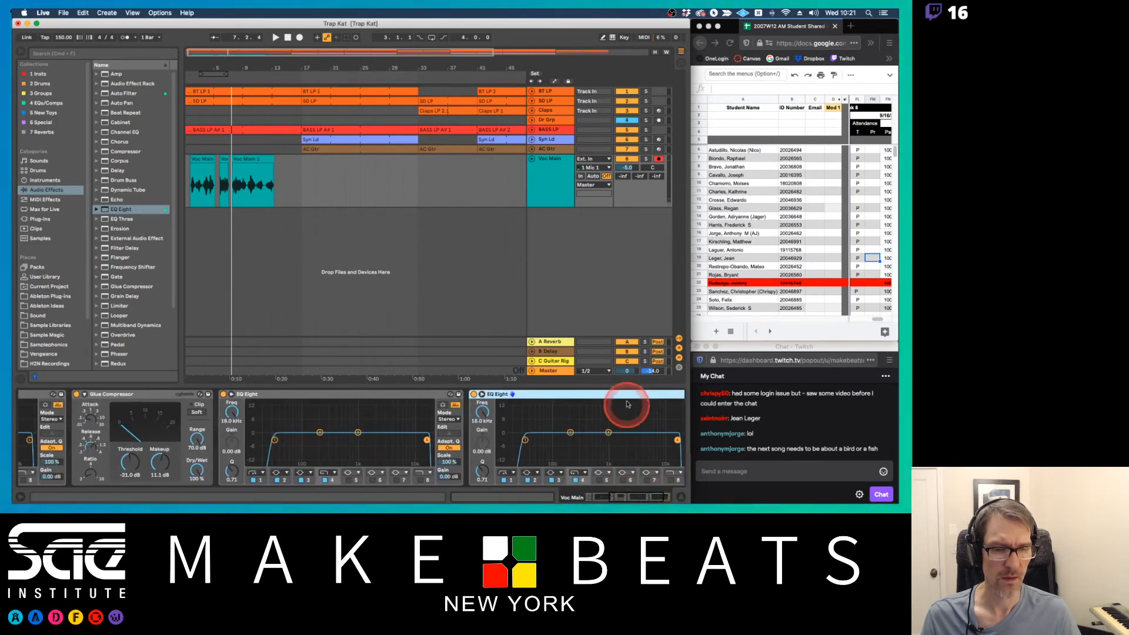
{"action": "key", "text": "Delete"}
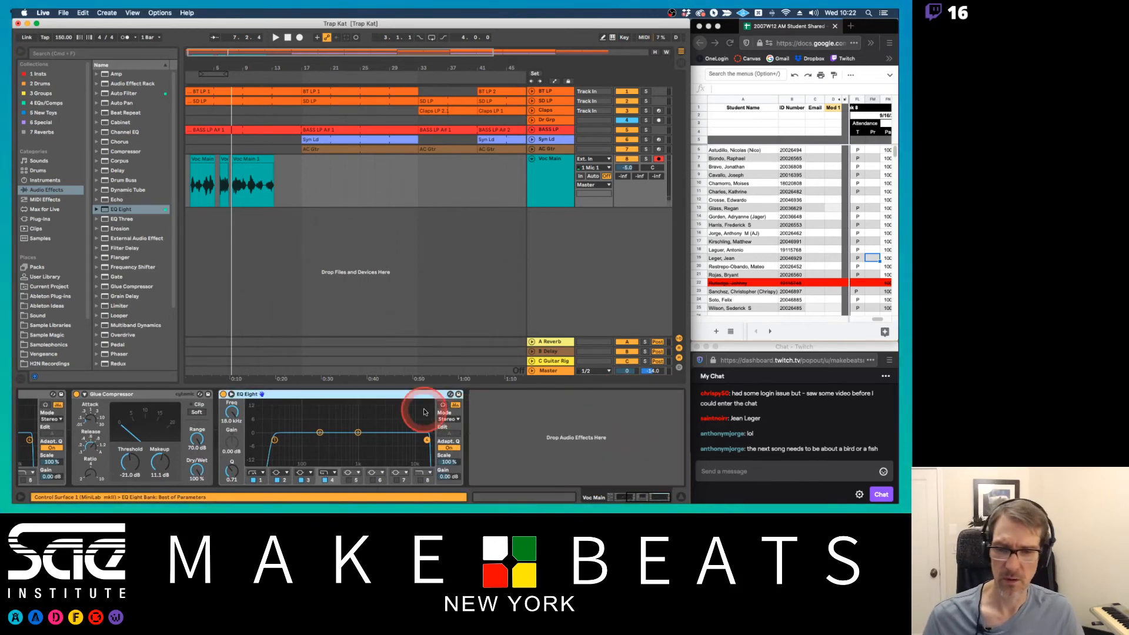
Review the Voc Main device chain and check the tracks and mixer in Session view before returning to the Arrangement
{"action": "scroll", "coordinate": [425, 422], "scroll_direction": "left", "scroll_amount": 5}
{"action": "scroll", "coordinate": [427, 422], "scroll_direction": "right", "scroll_amount": 1}
{"action": "scroll", "coordinate": [426, 422], "scroll_direction": "left", "scroll_amount": 2}
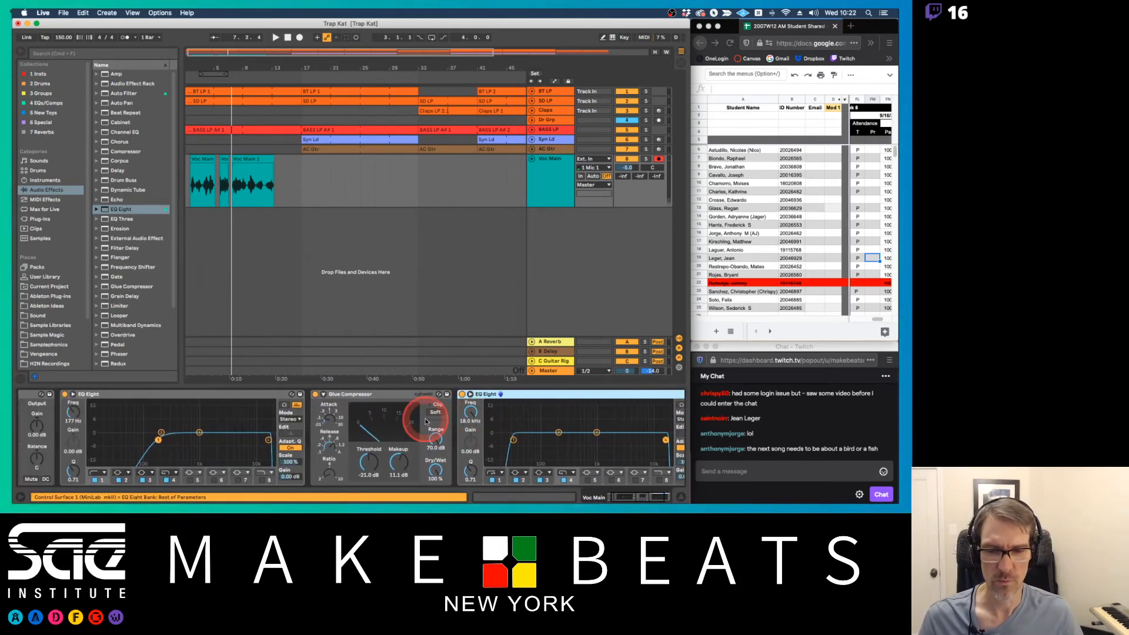
{"action": "left_click", "coordinate": [559, 168]}
{"action": "key", "text": "Tab"}
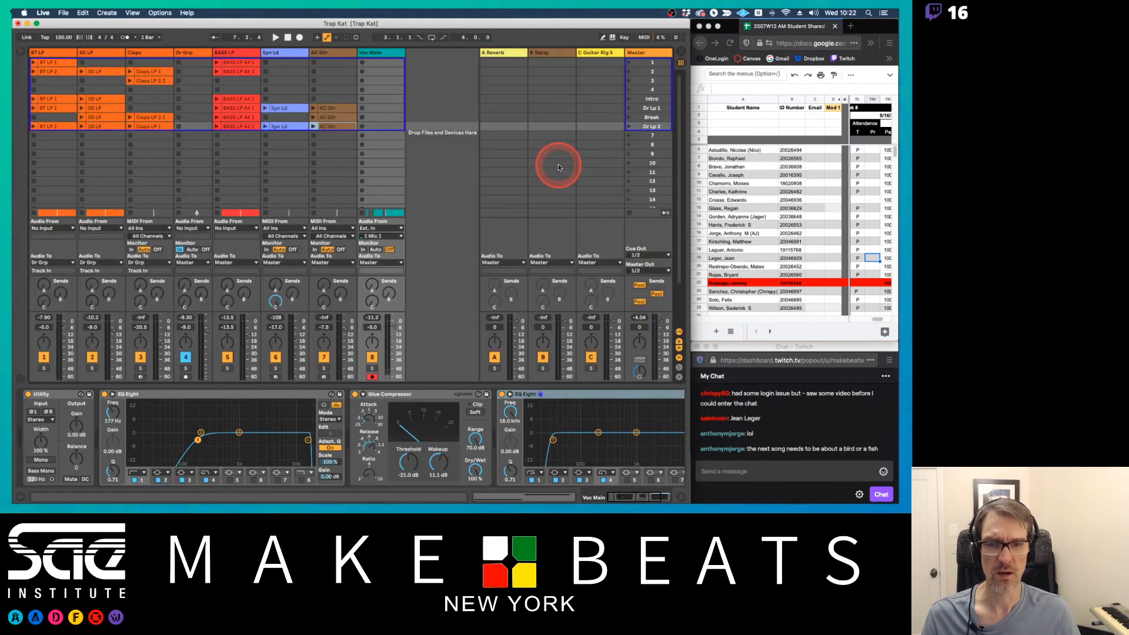
{"action": "key", "text": "Tab"}
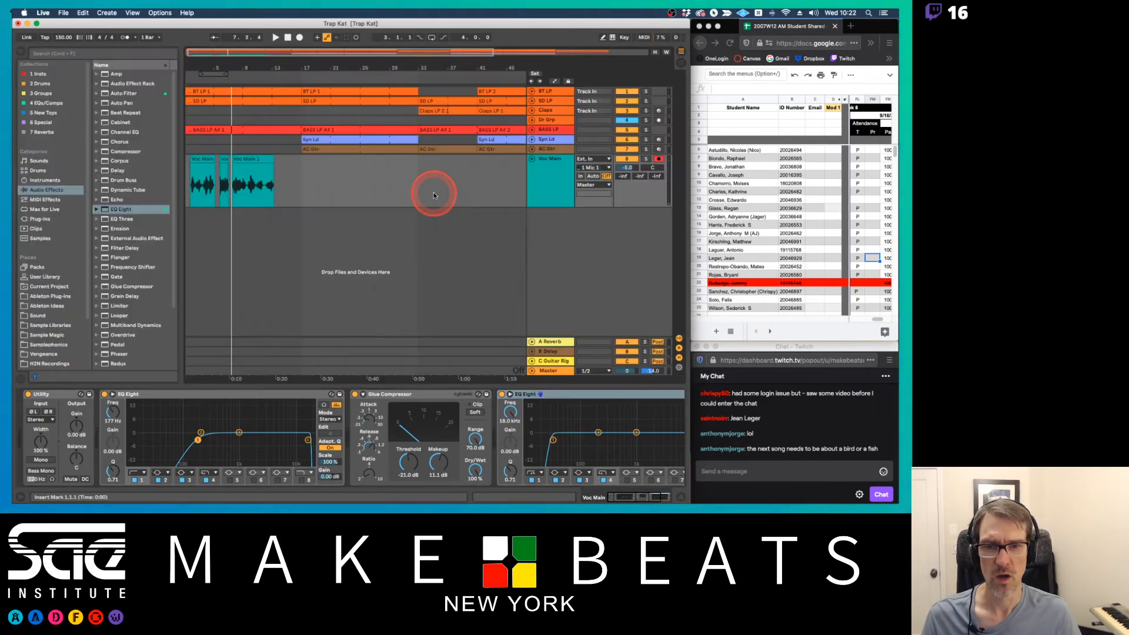
Change band 3 of the last EQ Eight on Voc Main to a high shelf, boosting about 3.4 dB at 4 kHz during playback
{"action": "left_click", "coordinate": [544, 184]}
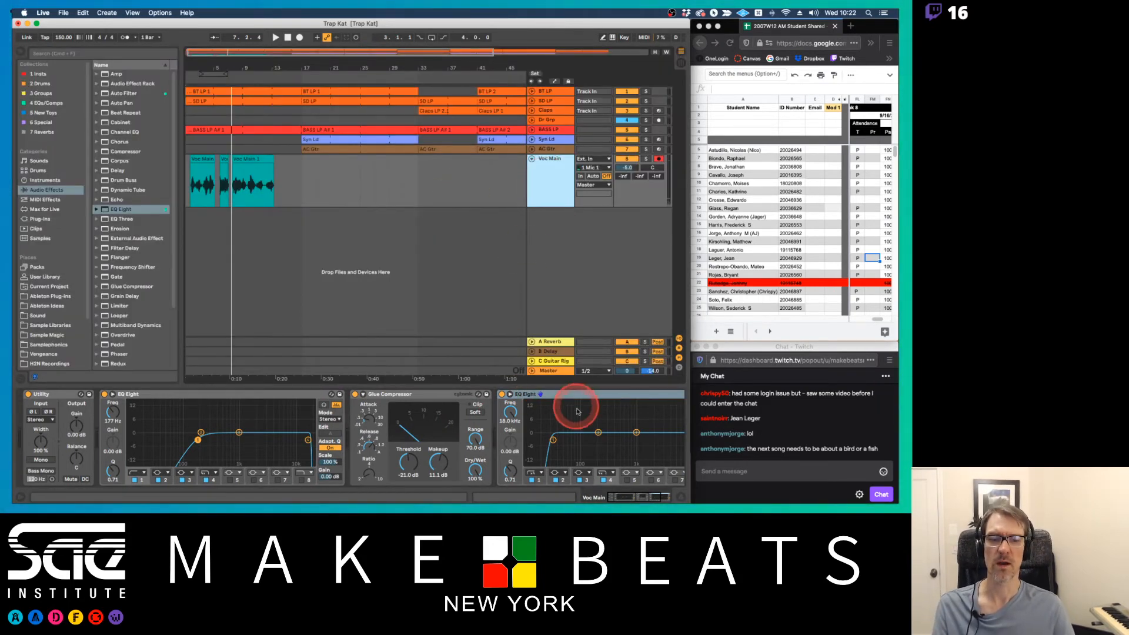
{"action": "left_click", "coordinate": [590, 428]}
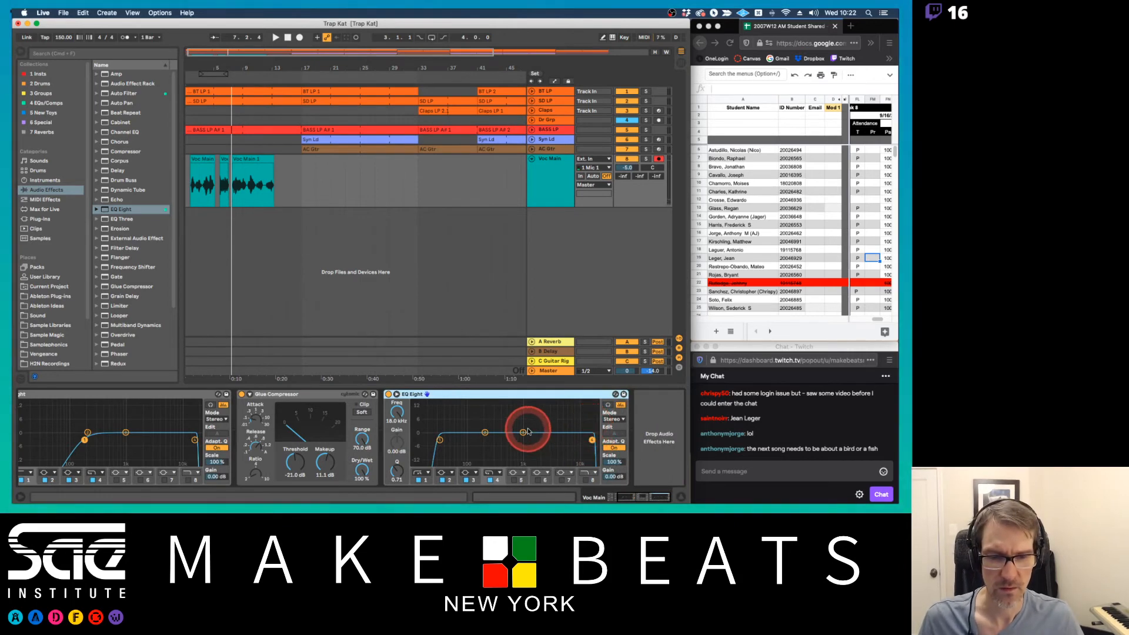
{"action": "left_click_drag", "start_coordinate": [526, 435], "coordinate": [524, 423]}
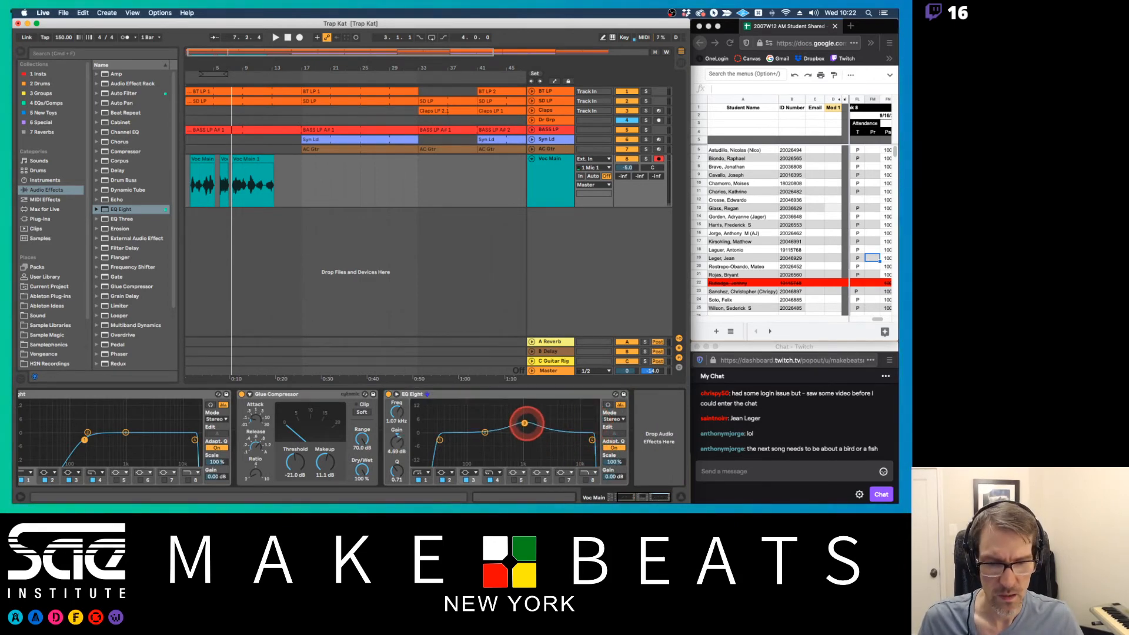
{"action": "left_click", "coordinate": [469, 470]}
{"action": "left_click", "coordinate": [468, 456]}
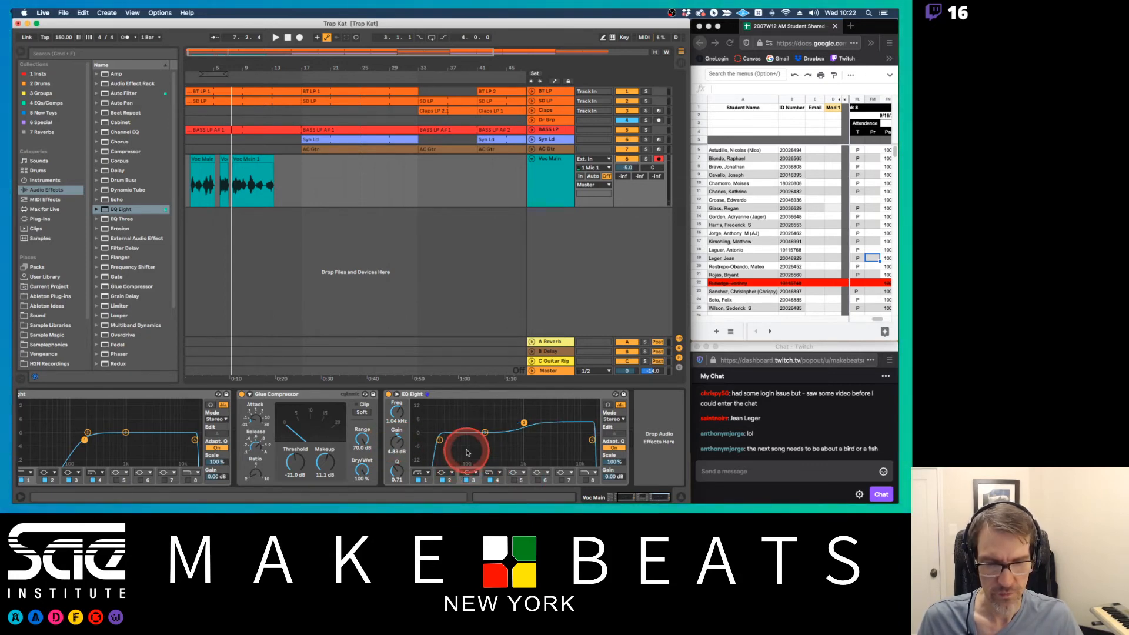
{"action": "left_click_drag", "start_coordinate": [521, 422], "coordinate": [523, 425]}
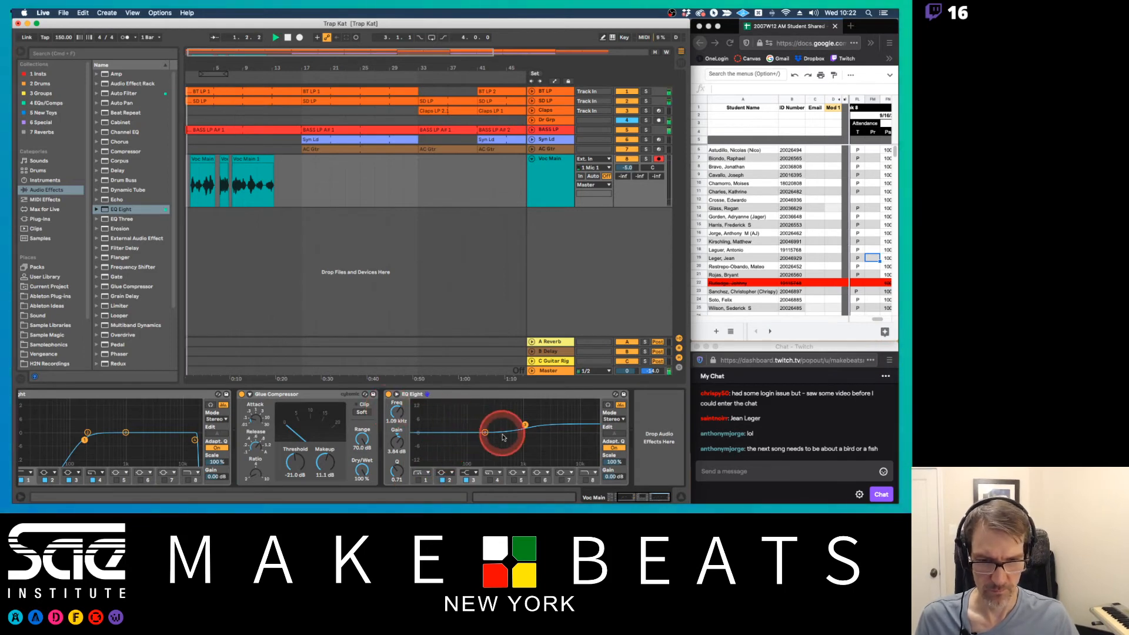
{"action": "left_click_drag", "start_coordinate": [525, 425], "coordinate": [552, 424]}
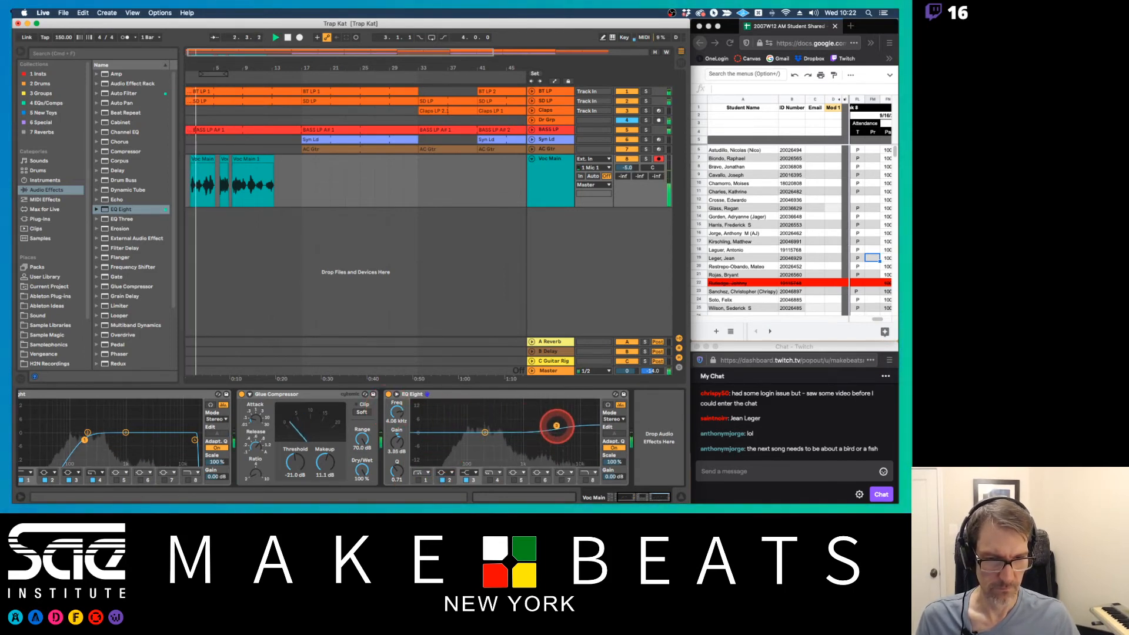
{"action": "left_click_drag", "start_coordinate": [396, 476], "coordinate": [396, 471]}
Boost band 2 of that EQ Eight about 3.6 dB near 958 Hz, and enable band 5 as a cut near 176 Hz
{"action": "left_click_drag", "start_coordinate": [485, 433], "coordinate": [523, 425]}
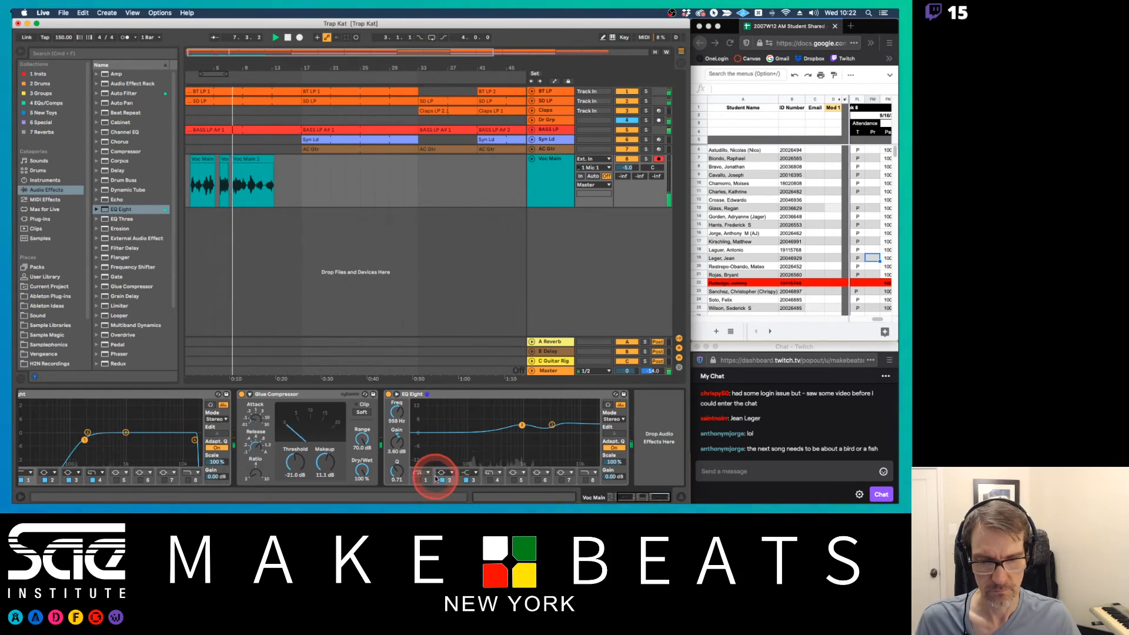
{"action": "left_click", "coordinate": [518, 480]}
{"action": "left_click_drag", "start_coordinate": [522, 433], "coordinate": [482, 438]}
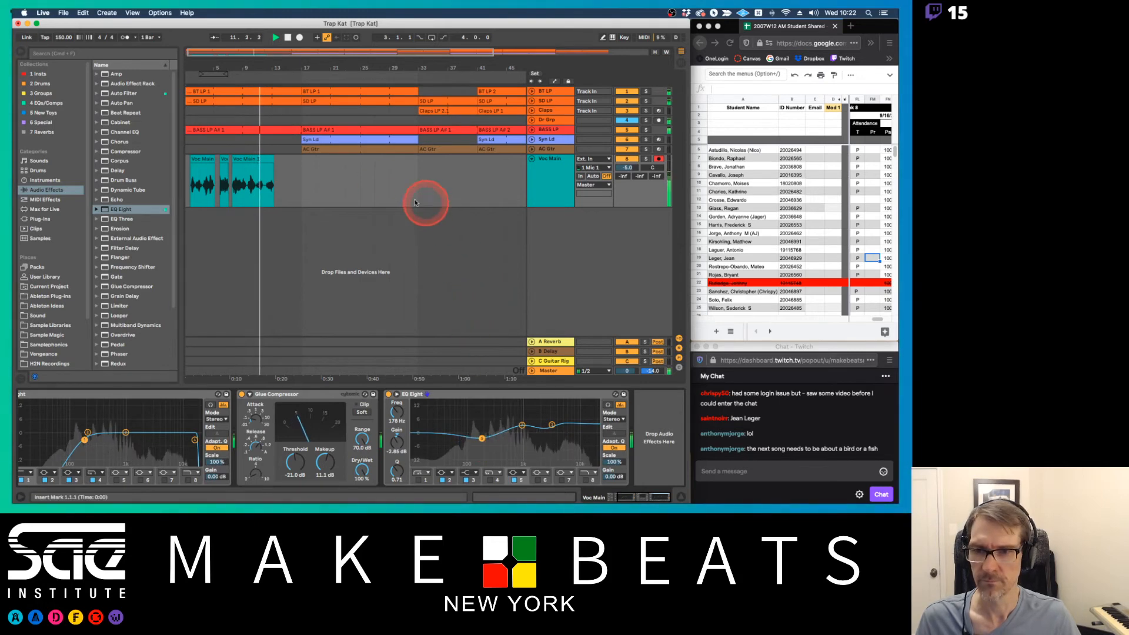
Trim the end of the last Voc Main clip back to bar 10
{"action": "left_click_drag", "start_coordinate": [273, 159], "coordinate": [254, 159]}
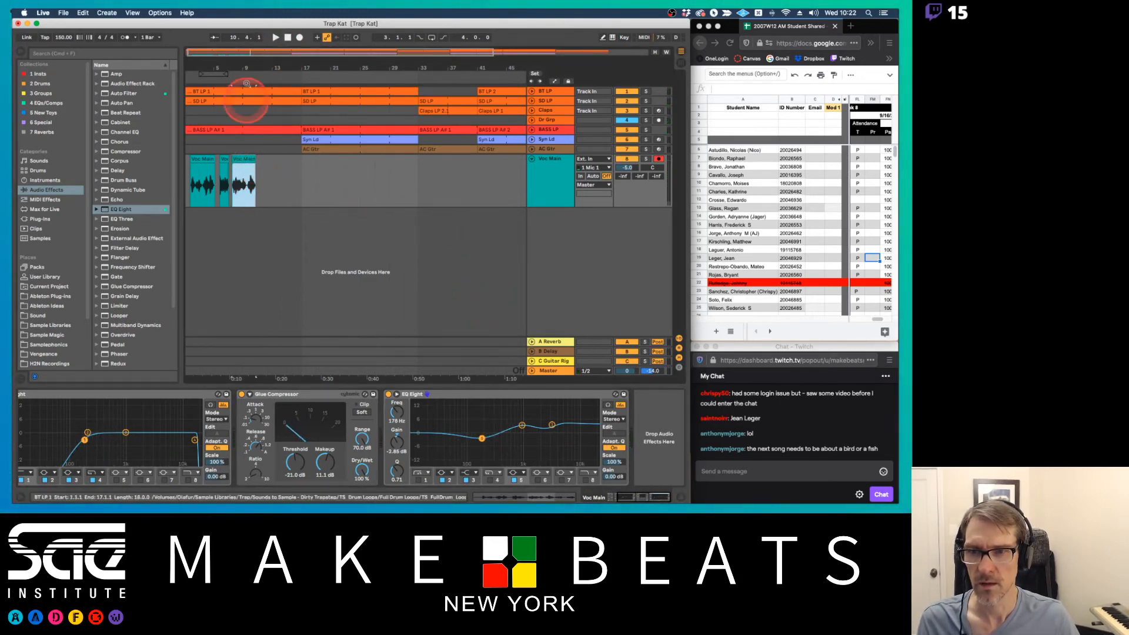
{"action": "left_click_drag", "start_coordinate": [231, 57], "coordinate": [253, 55]}
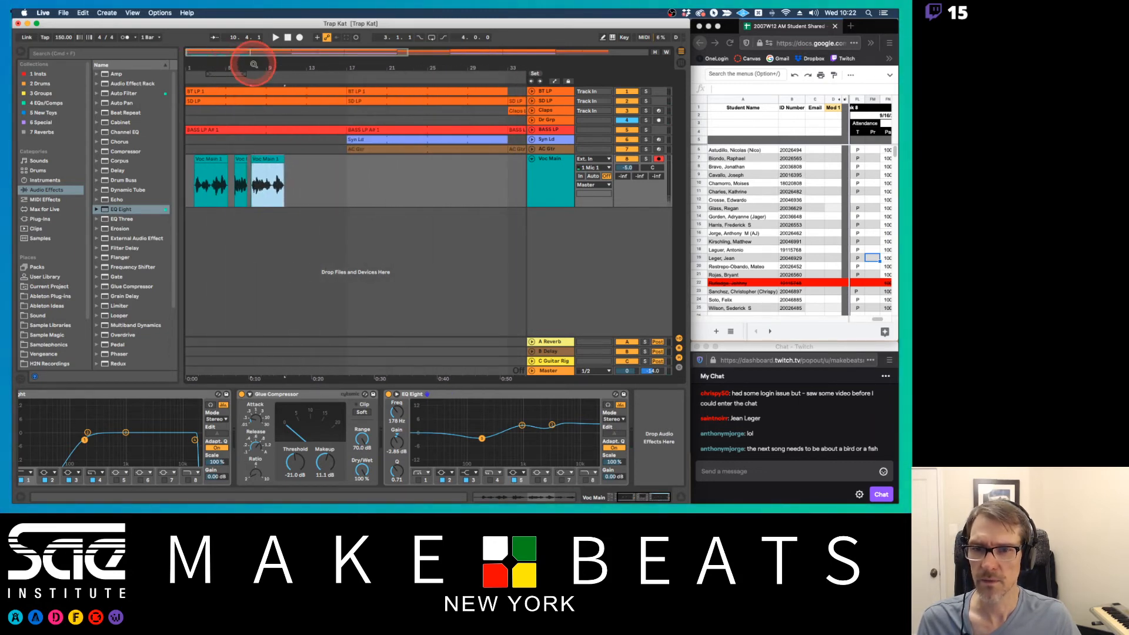
{"action": "left_click", "coordinate": [551, 172]}
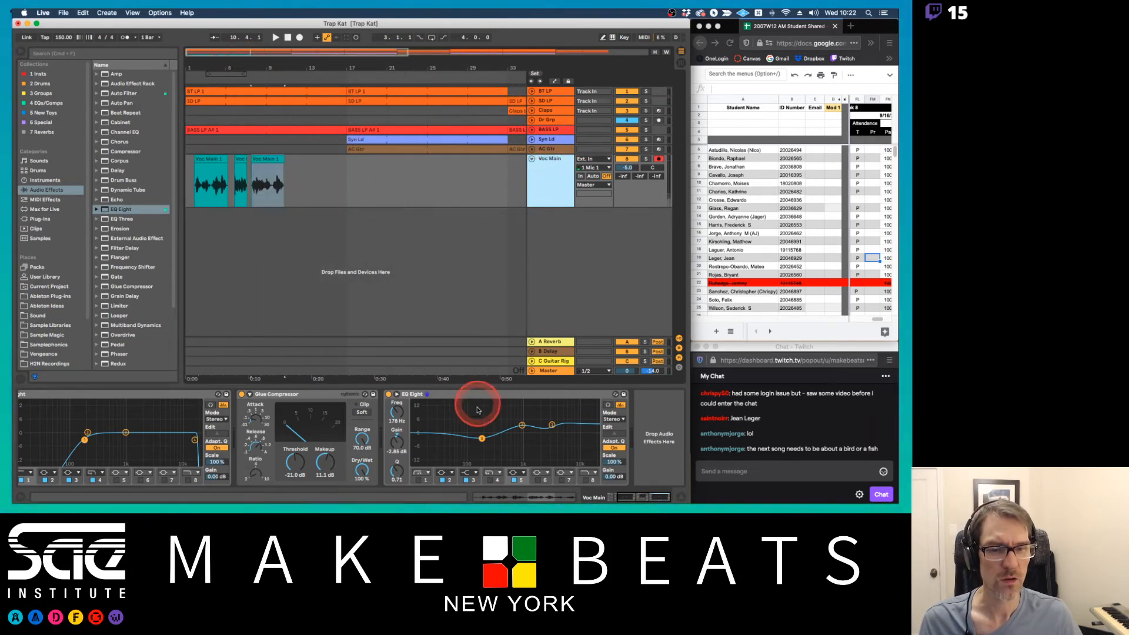
Swap the reverb on the A Reverb return track for the Ambience preset from the Room presets
{"action": "left_click", "coordinate": [553, 343]}
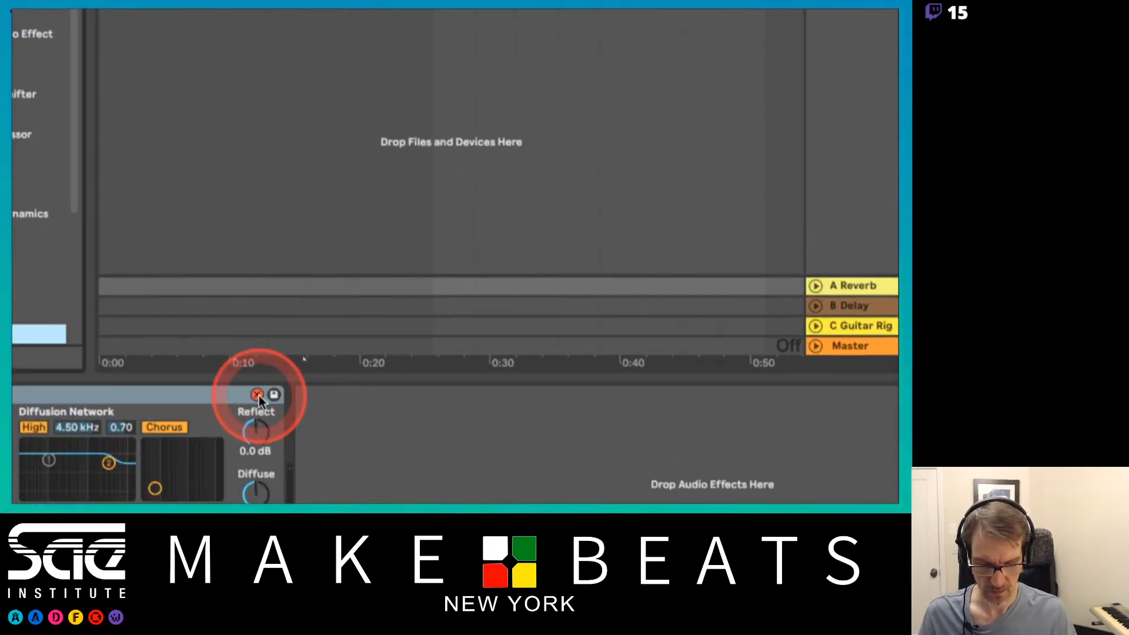
{"action": "scroll", "coordinate": [158, 313], "scroll_direction": "down", "scroll_amount": 5}
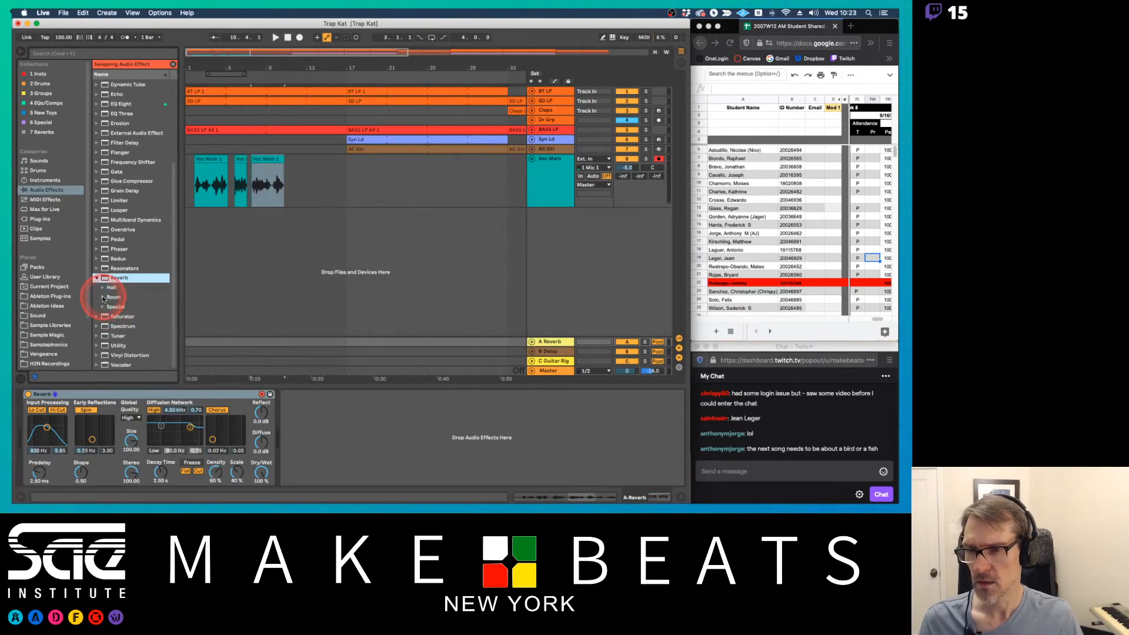
{"action": "left_click", "coordinate": [103, 297]}
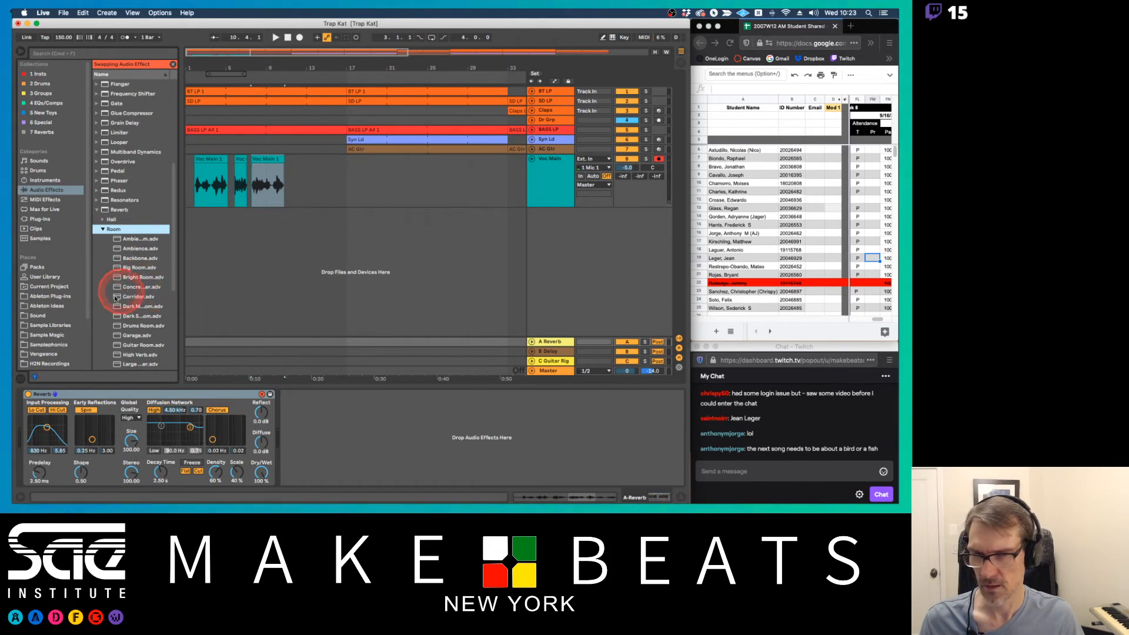
{"action": "left_click_drag", "start_coordinate": [183, 254], "coordinate": [213, 253]}
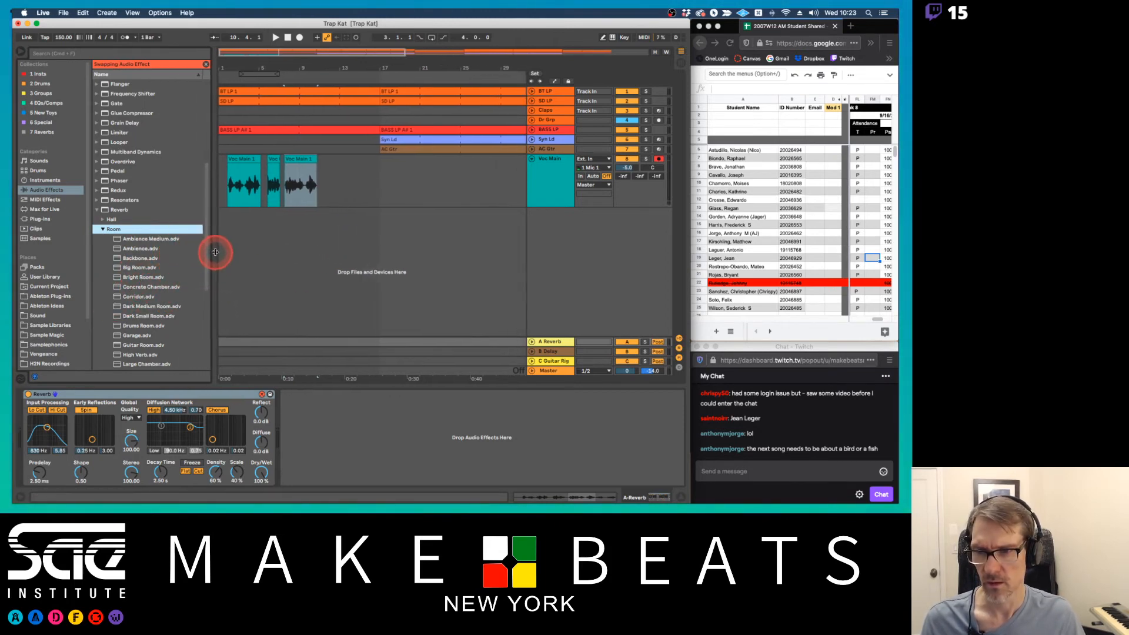
{"action": "double_click", "coordinate": [138, 250]}
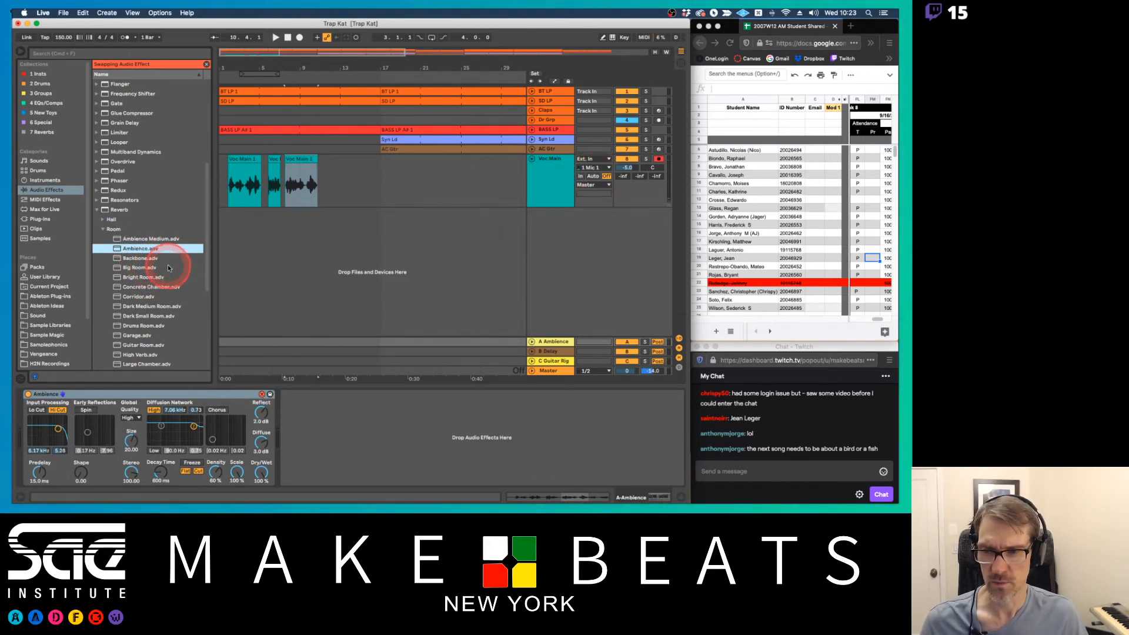
Set the Voc Main send to the A Ambience return to about -6.6 dB while auditioning the vocals from bar 1
{"action": "left_click", "coordinate": [465, 215]}
{"action": "left_click", "coordinate": [605, 180]}
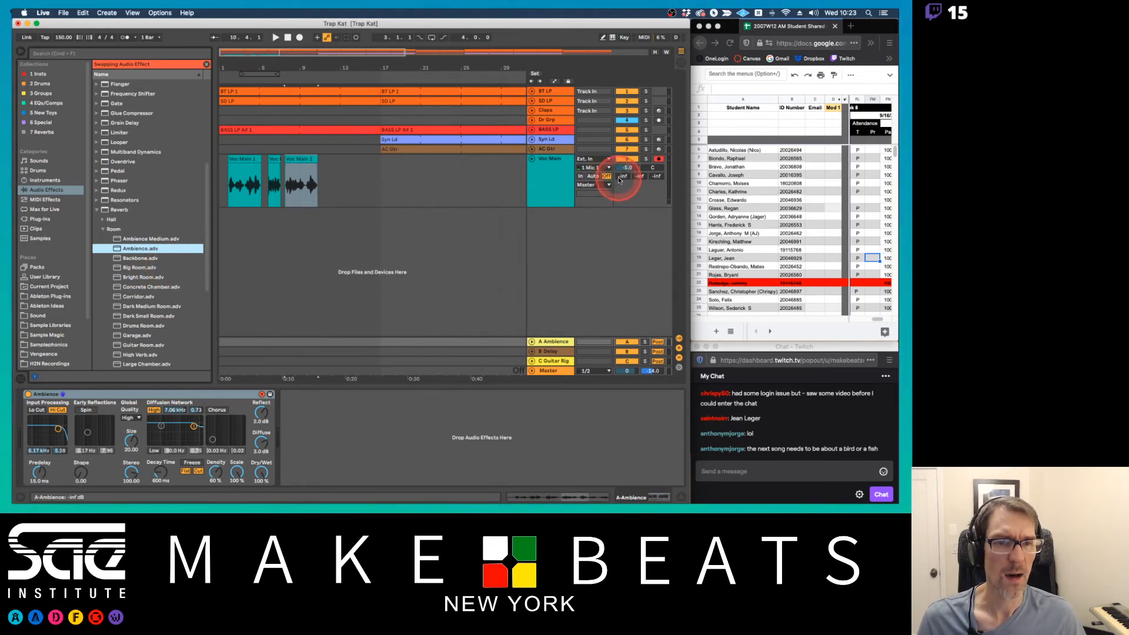
{"action": "left_click", "coordinate": [621, 181]}
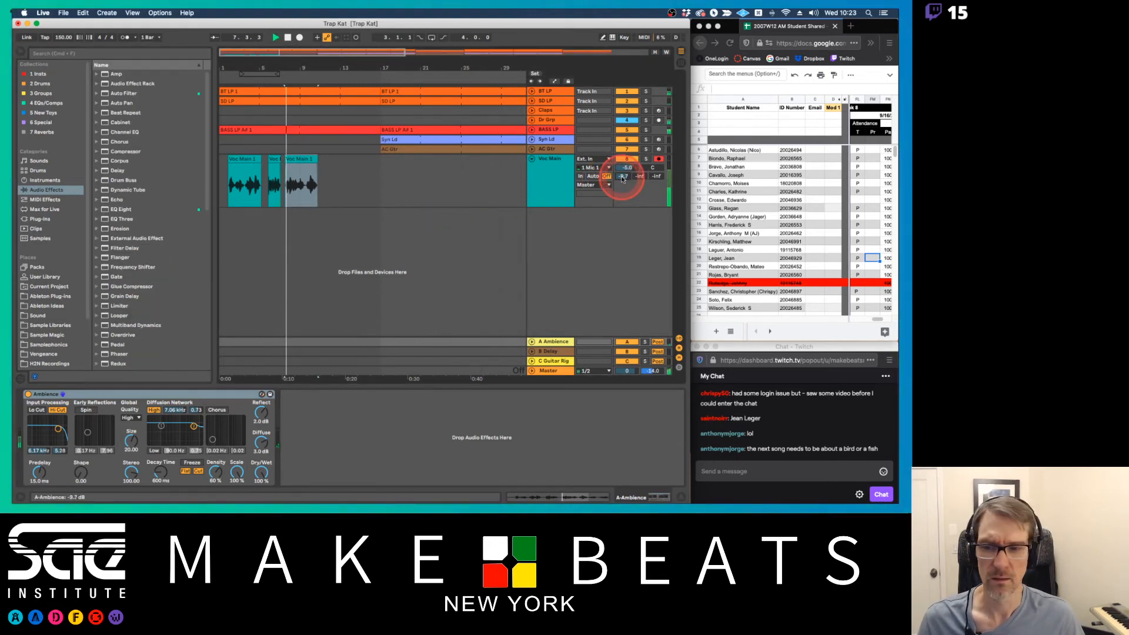
{"action": "left_click_drag", "start_coordinate": [622, 179], "coordinate": [622, 175]}
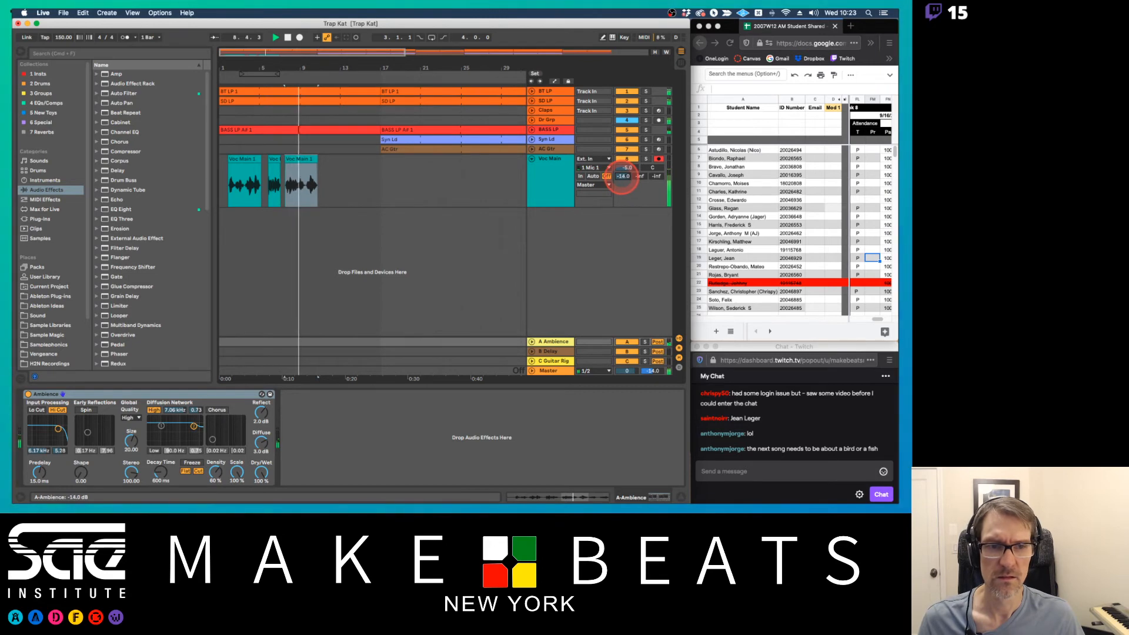
{"action": "left_click", "coordinate": [263, 183]}
{"action": "left_click", "coordinate": [224, 175]}
{"action": "key", "text": "space"}
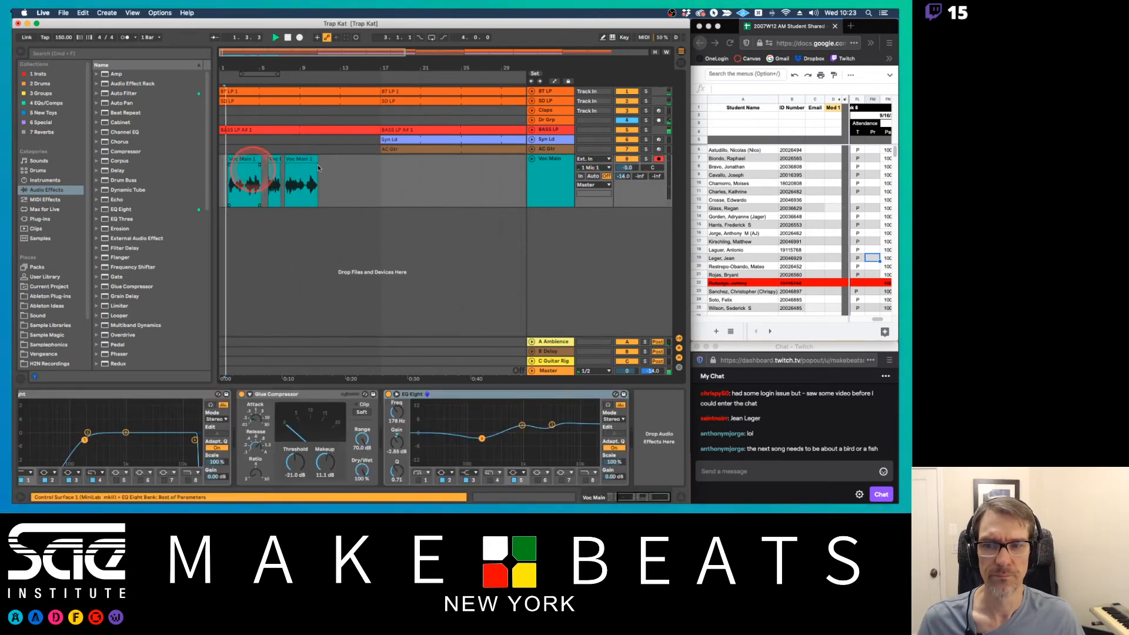
{"action": "left_click_drag", "start_coordinate": [623, 181], "coordinate": [623, 179]}
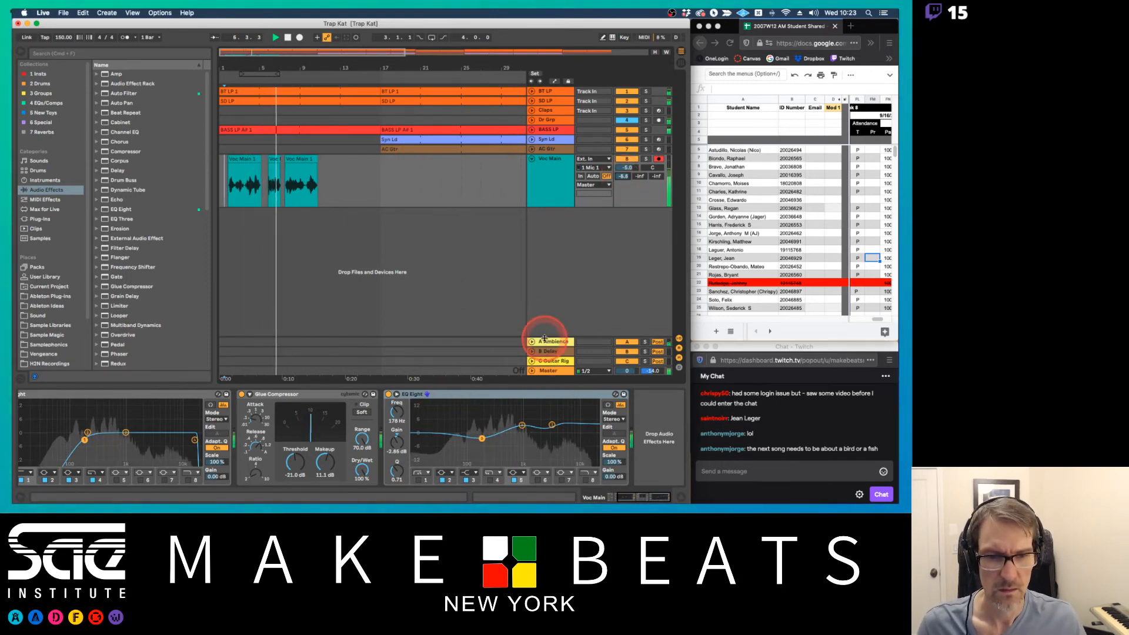
Set a four-bar loop from bar 1 to bar 5, enable looping, and play the section
{"action": "left_click", "coordinate": [550, 341]}
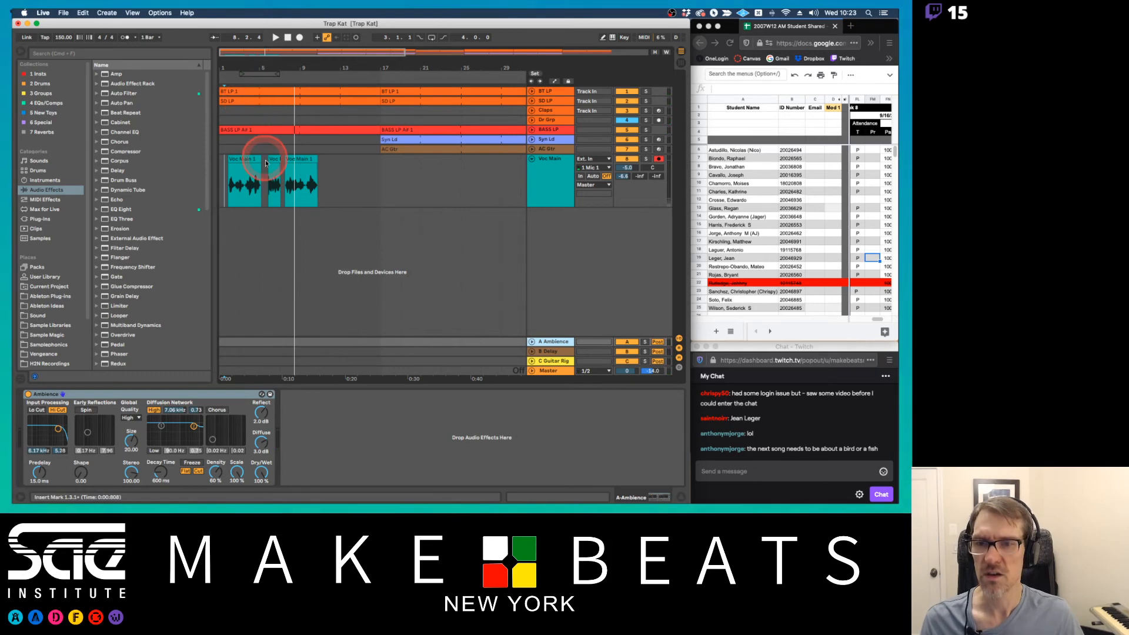
{"action": "left_click", "coordinate": [356, 175]}
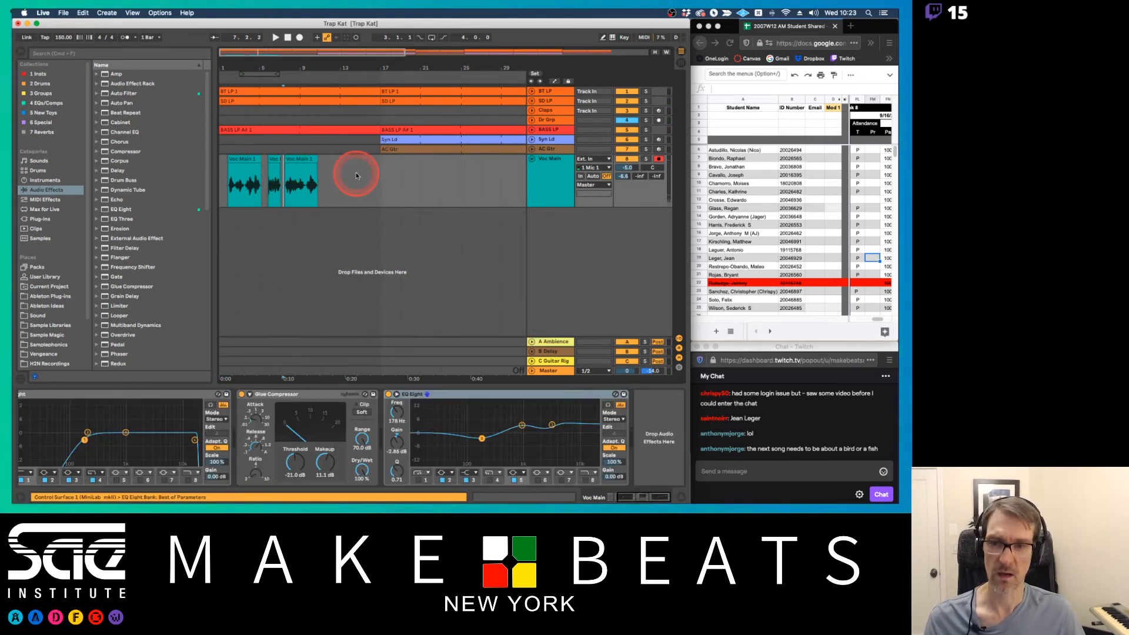
{"action": "left_click_drag", "start_coordinate": [265, 73], "coordinate": [231, 73]}
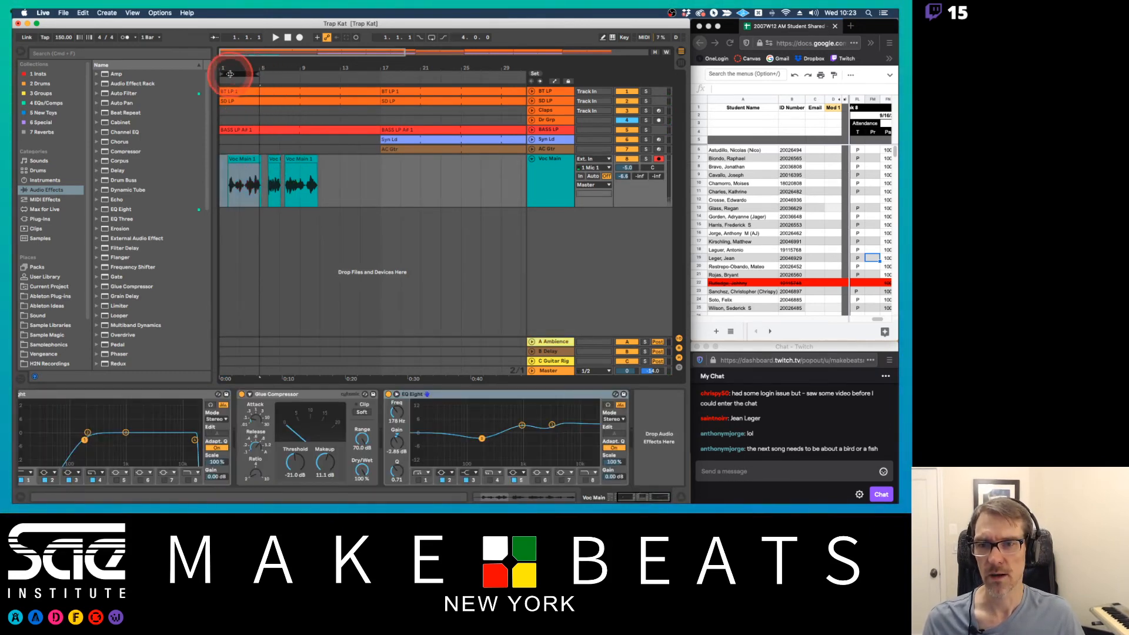
{"action": "left_click", "coordinate": [431, 37]}
{"action": "left_click", "coordinate": [246, 75]}
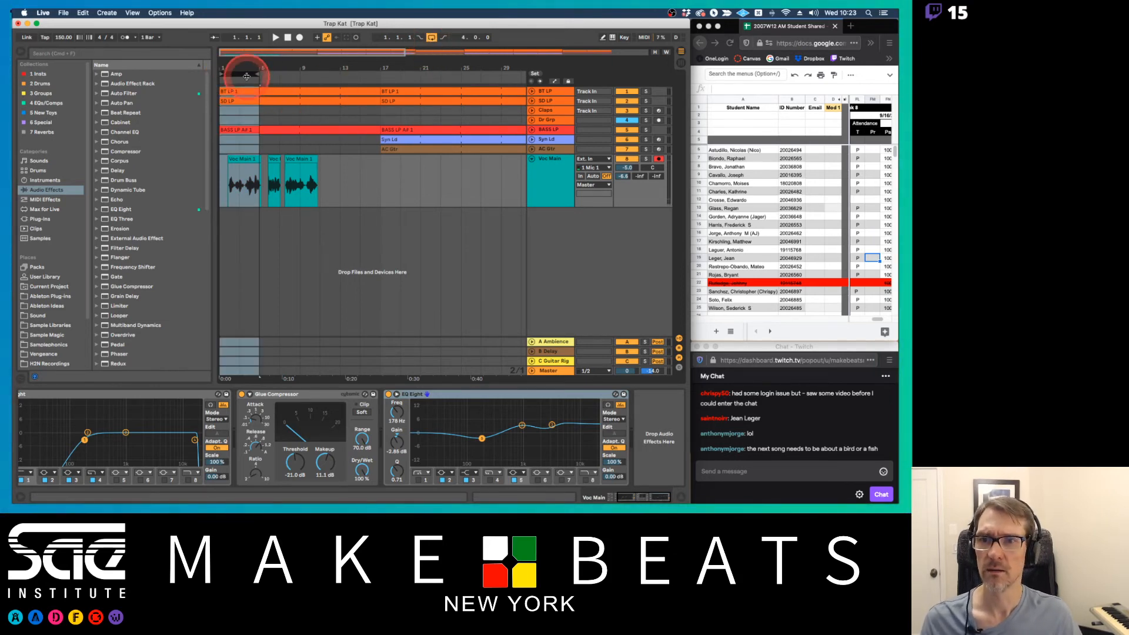
{"action": "key", "text": "space"}
{"action": "left_click_drag", "start_coordinate": [238, 68], "coordinate": [238, 70]}
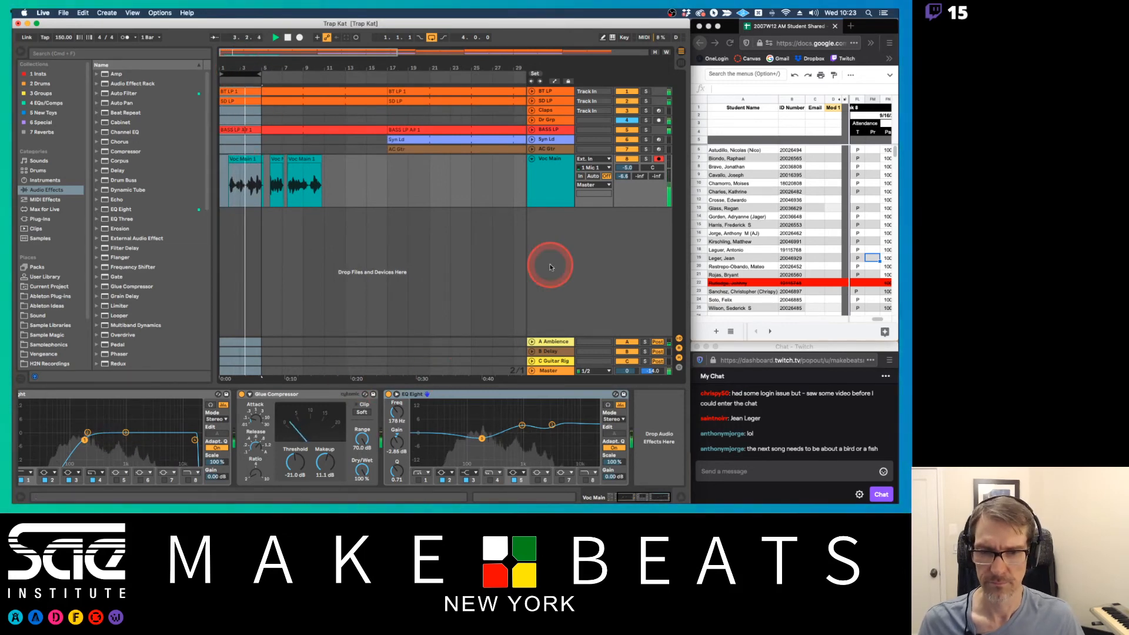
Show the Ambience reverb on the A return and move the four-bar loop to start in bar 4 over the middle vocal clip during playback
{"action": "left_click", "coordinate": [550, 341]}
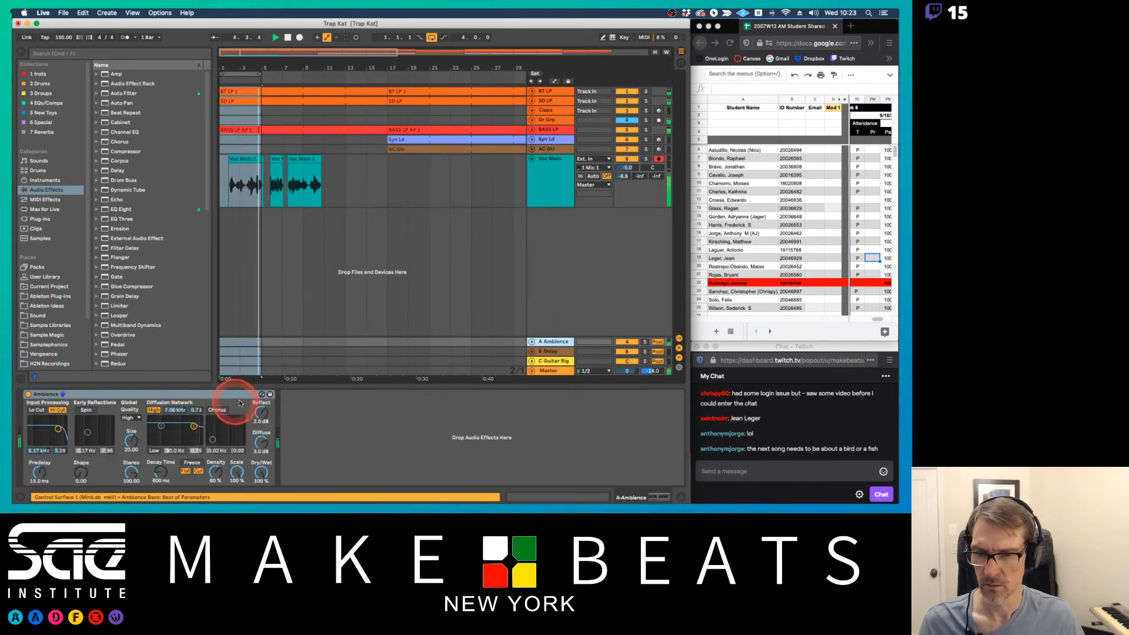
{"action": "key", "text": "space"}
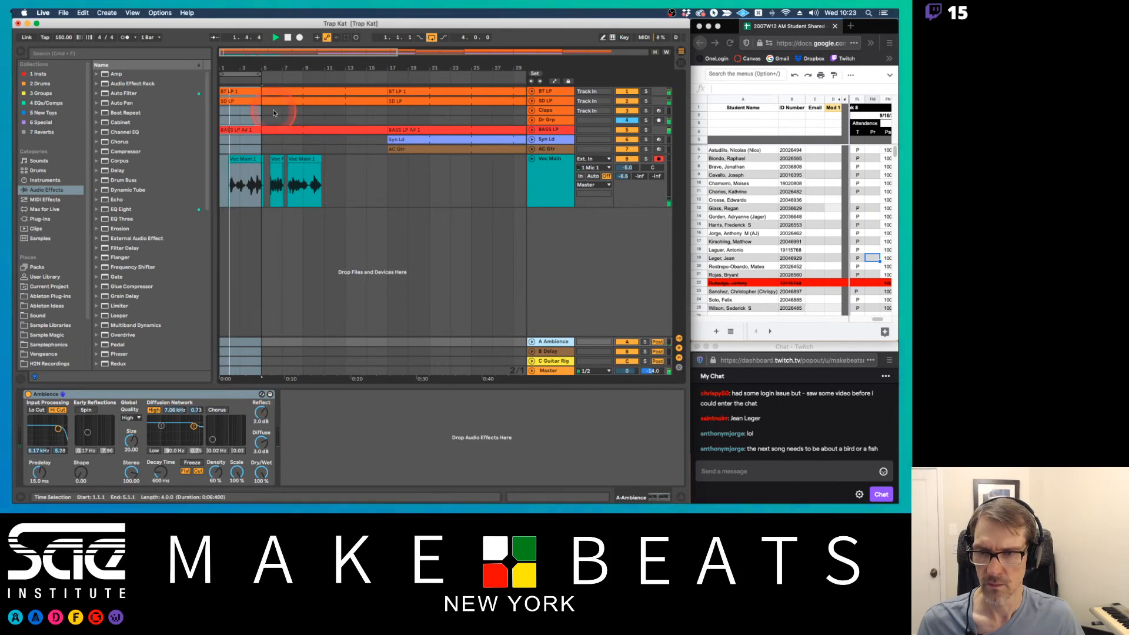
{"action": "left_click_drag", "start_coordinate": [264, 72], "coordinate": [270, 73]}
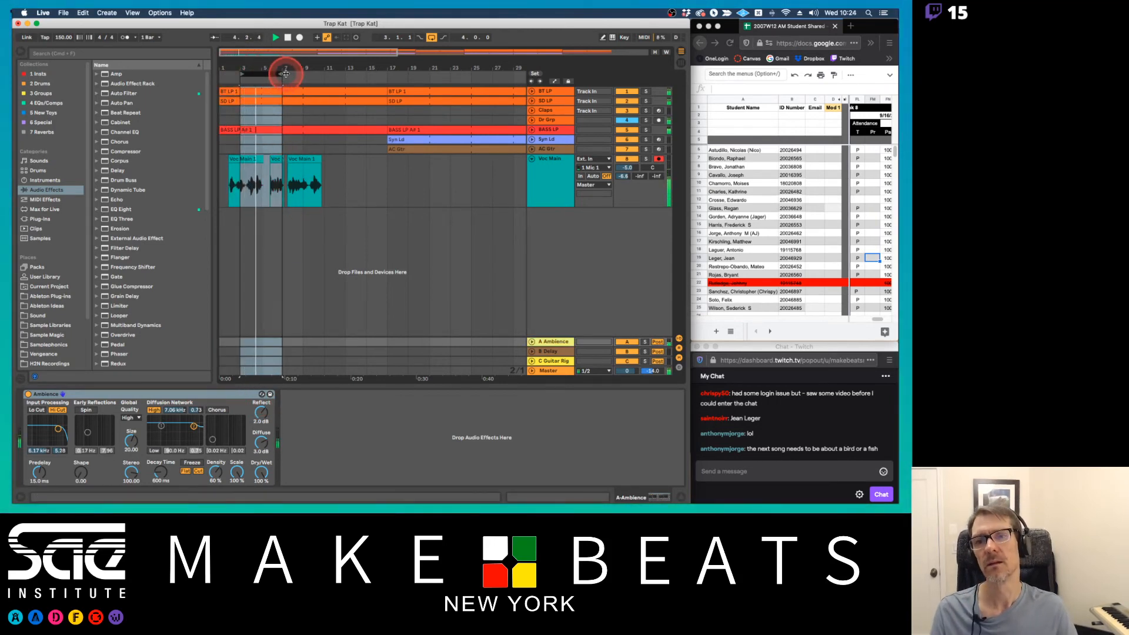
{"action": "left_click_drag", "start_coordinate": [286, 73], "coordinate": [297, 73]}
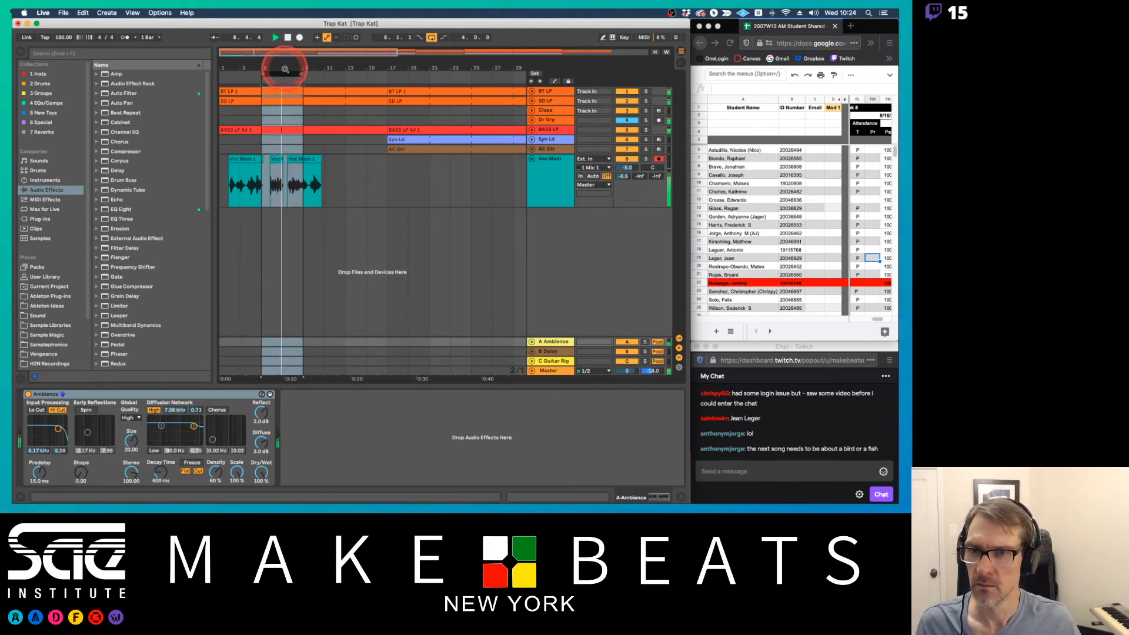
{"action": "left_click_drag", "start_coordinate": [284, 72], "coordinate": [411, 60]}
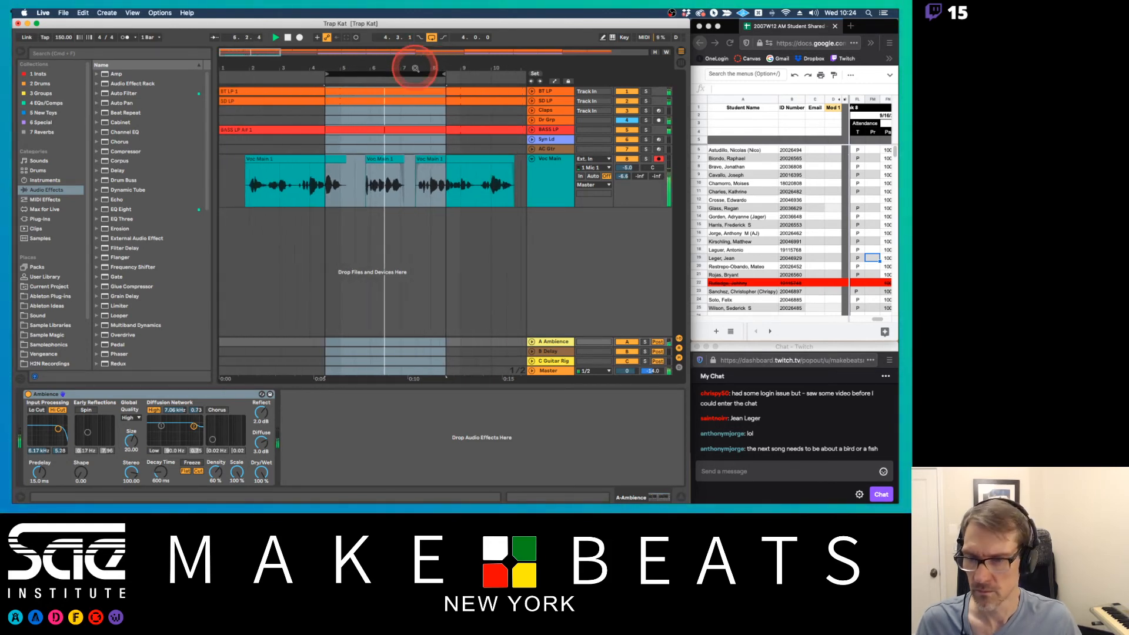
Start swapping the Ambience reverb on the A return track and browse the Room and Special reverb presets for a replacement
{"action": "left_click", "coordinate": [262, 394]}
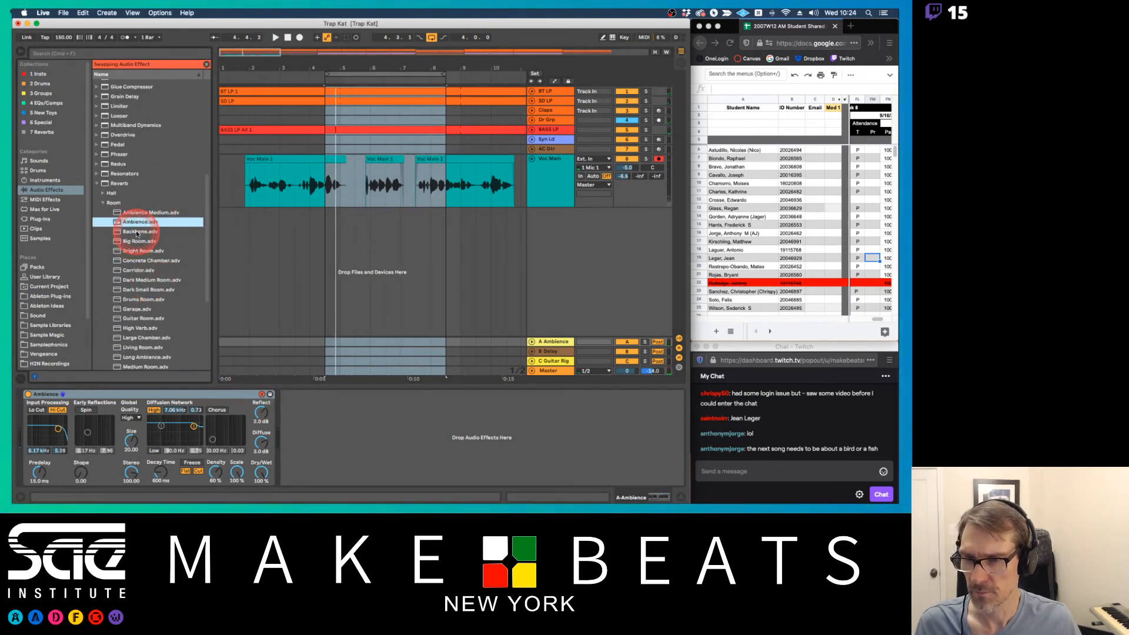
{"action": "scroll", "coordinate": [156, 261], "scroll_direction": "down", "scroll_amount": 5}
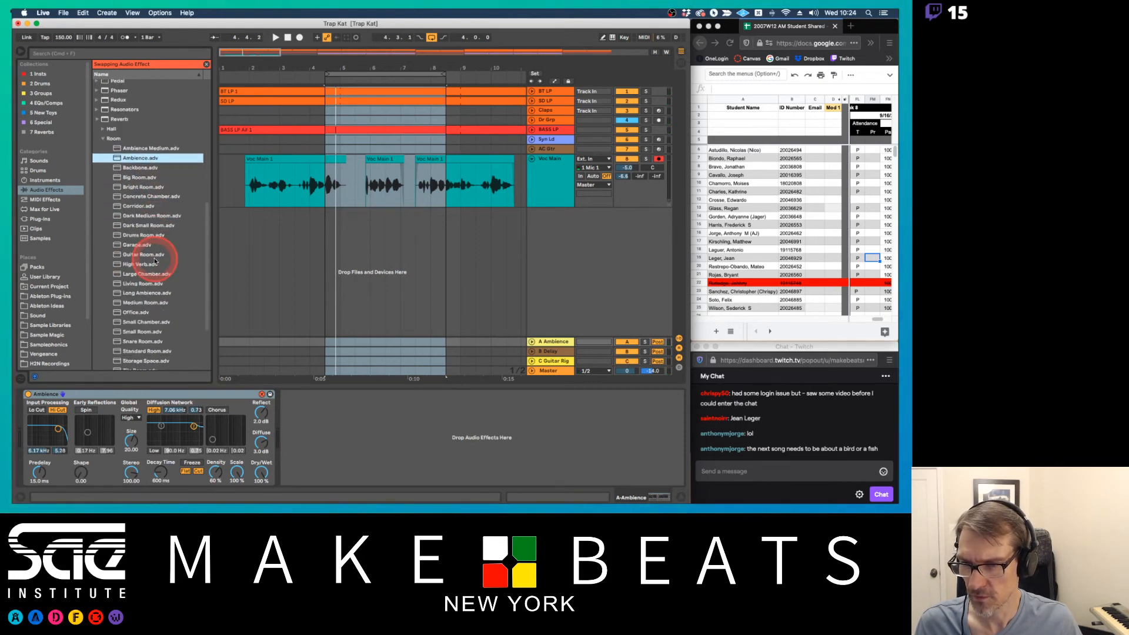
{"action": "left_click", "coordinate": [245, 297]}
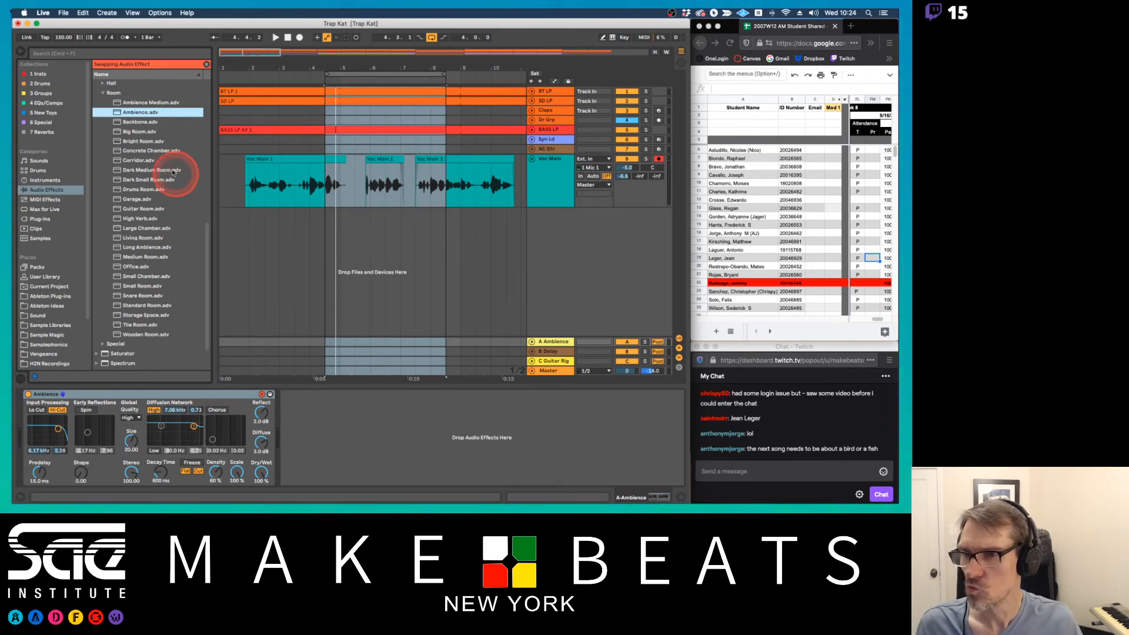
{"action": "left_click", "coordinate": [102, 93]}
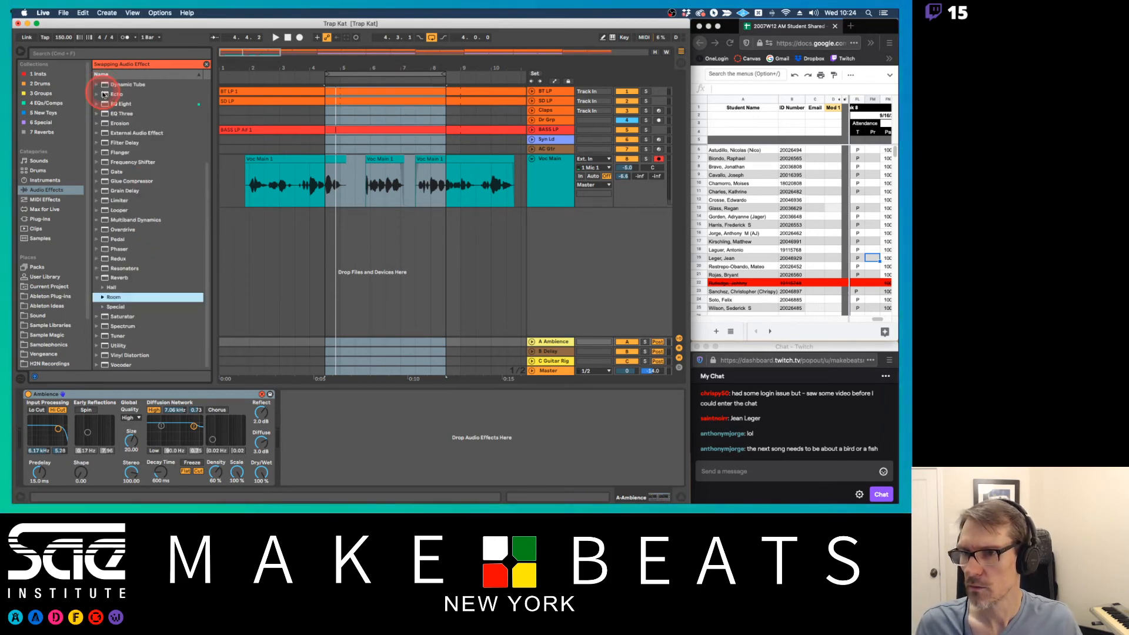
{"action": "left_click", "coordinate": [106, 308]}
{"action": "scroll", "coordinate": [151, 298], "scroll_direction": "down", "scroll_amount": 6}
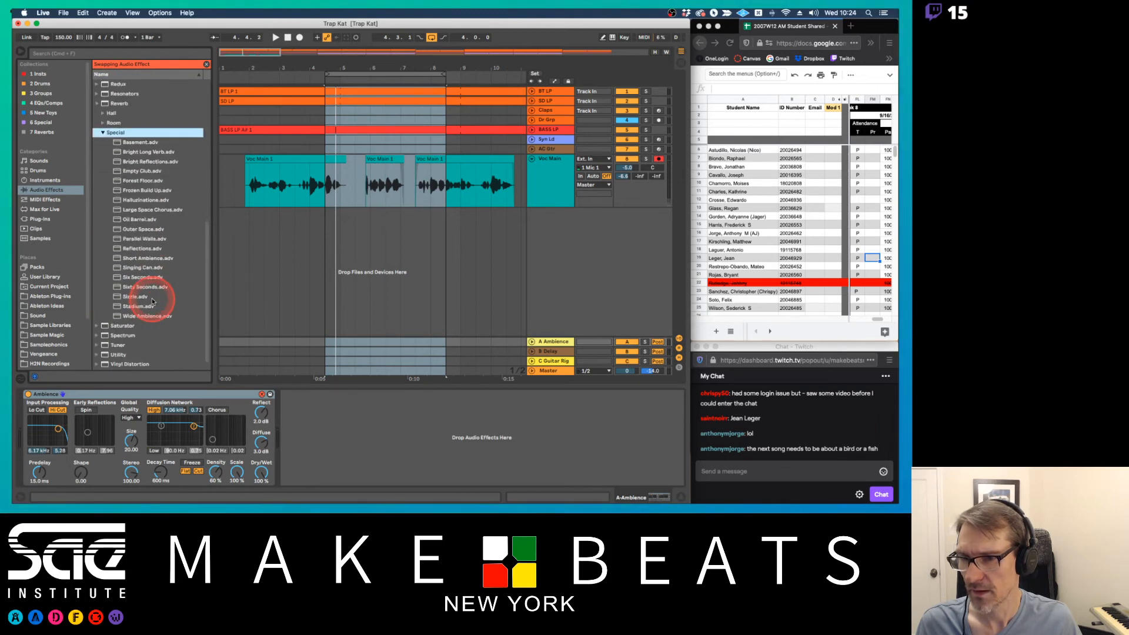
{"action": "scroll", "coordinate": [153, 301], "scroll_direction": "down", "scroll_amount": 1}
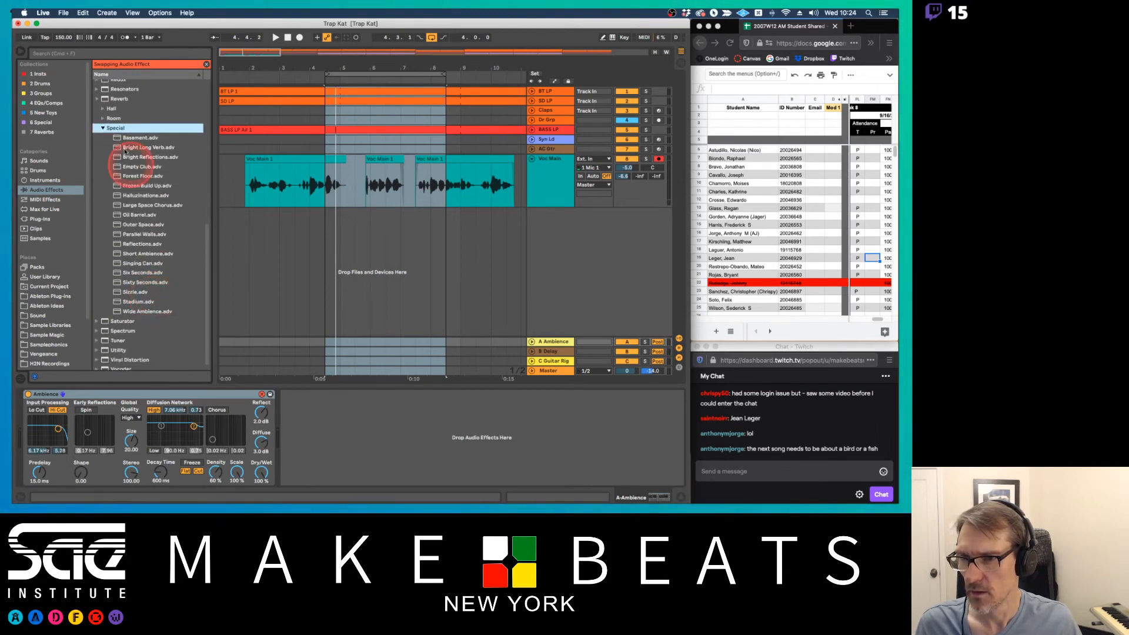
{"action": "left_click", "coordinate": [103, 118]}
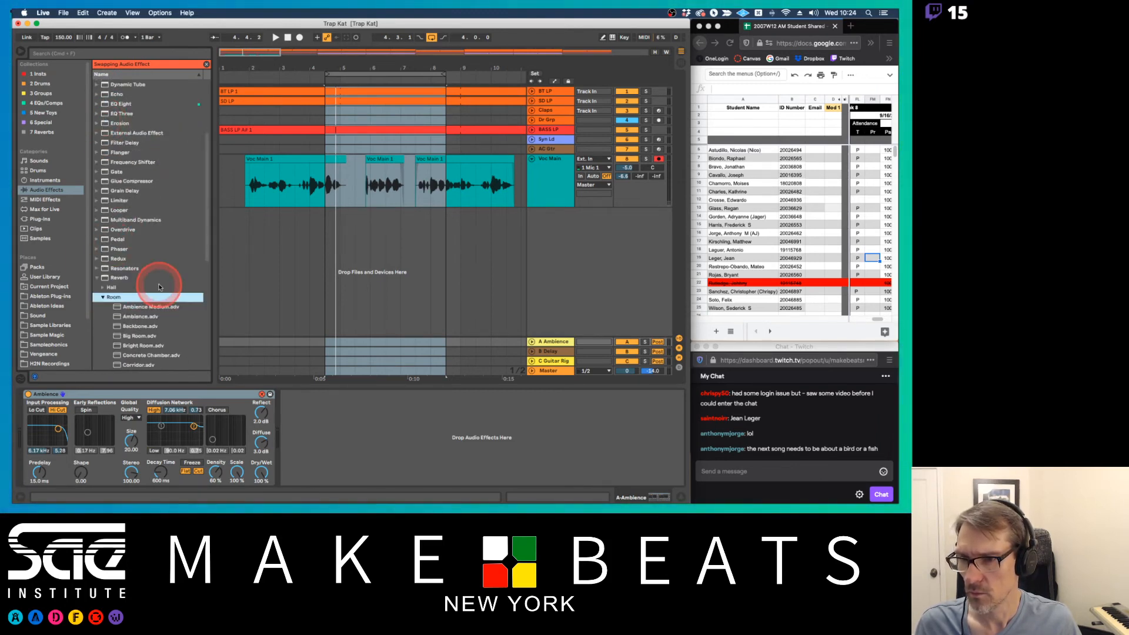
{"action": "scroll", "coordinate": [159, 288], "scroll_direction": "down", "scroll_amount": 10}
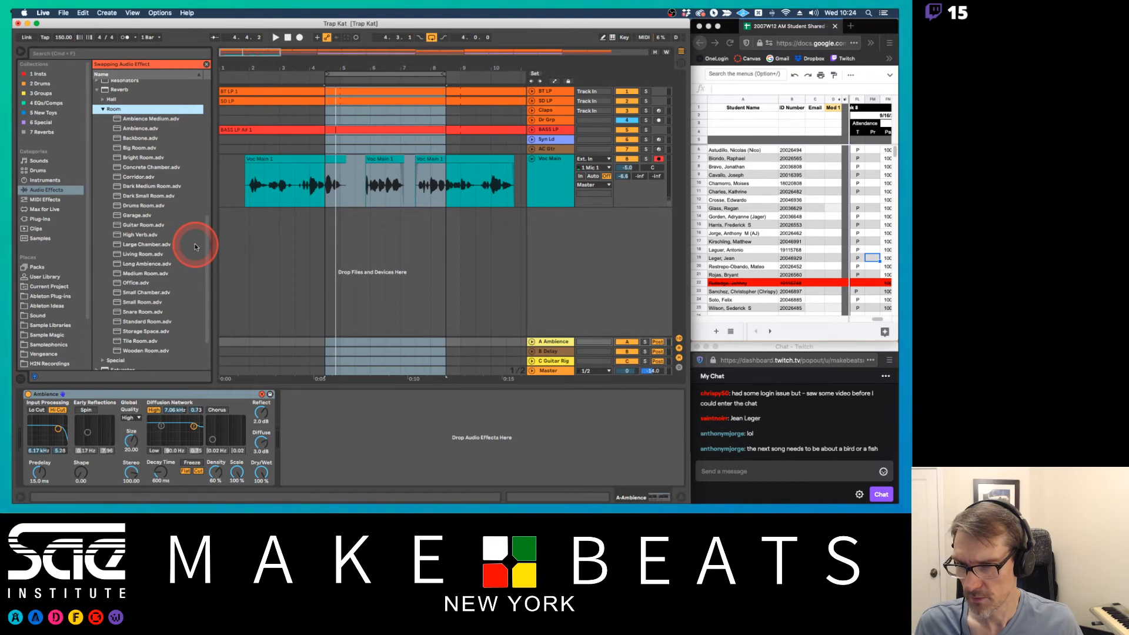
Audition the Medium Room, Living Room and Small Room presets on the A return during playback, and settle on Small Chamber
{"action": "double_click", "coordinate": [147, 274]}
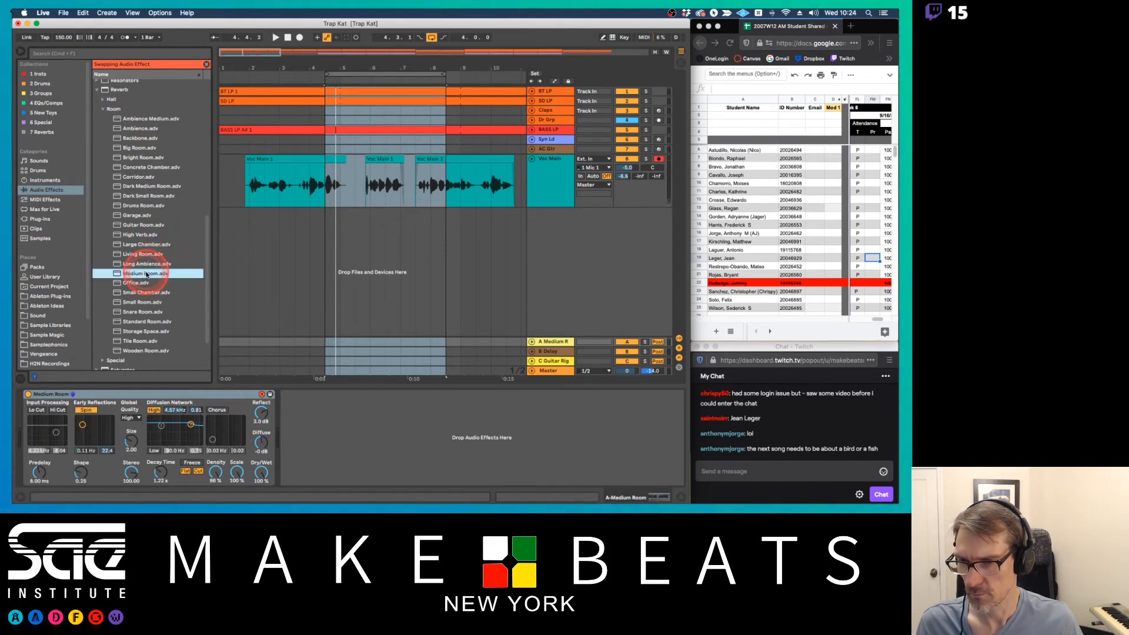
{"action": "key", "text": "space"}
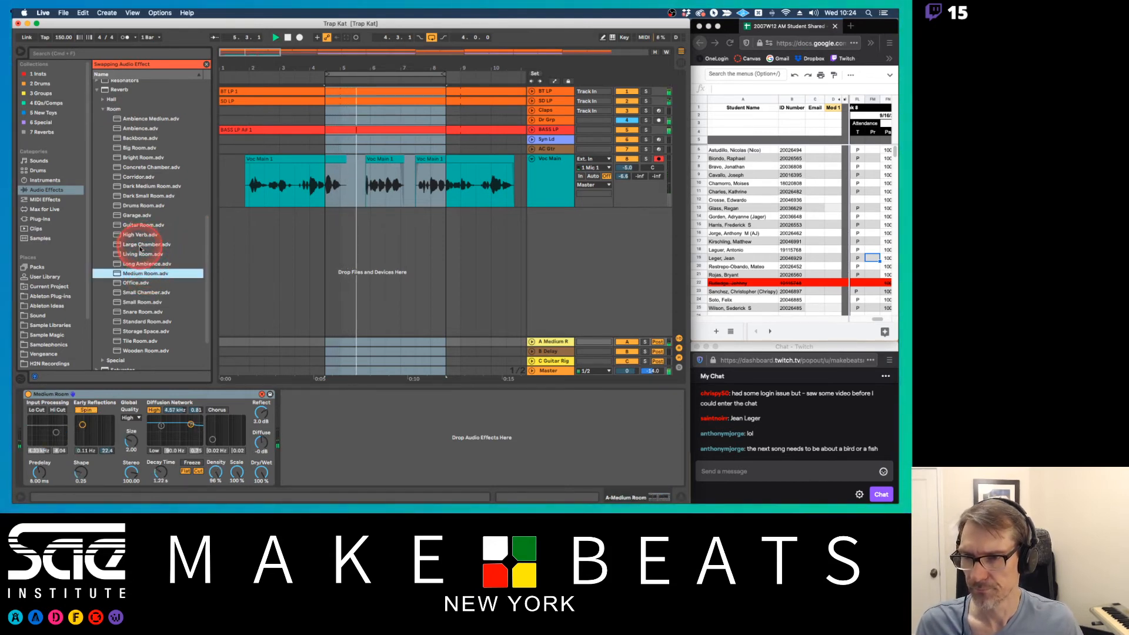
{"action": "double_click", "coordinate": [142, 255]}
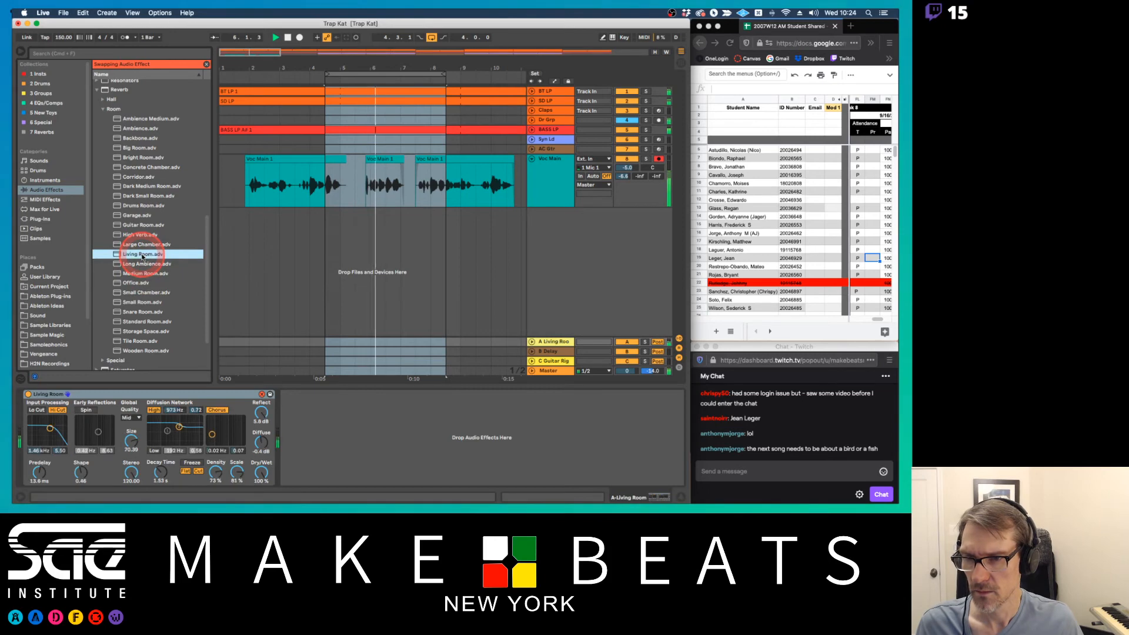
{"action": "double_click", "coordinate": [147, 303]}
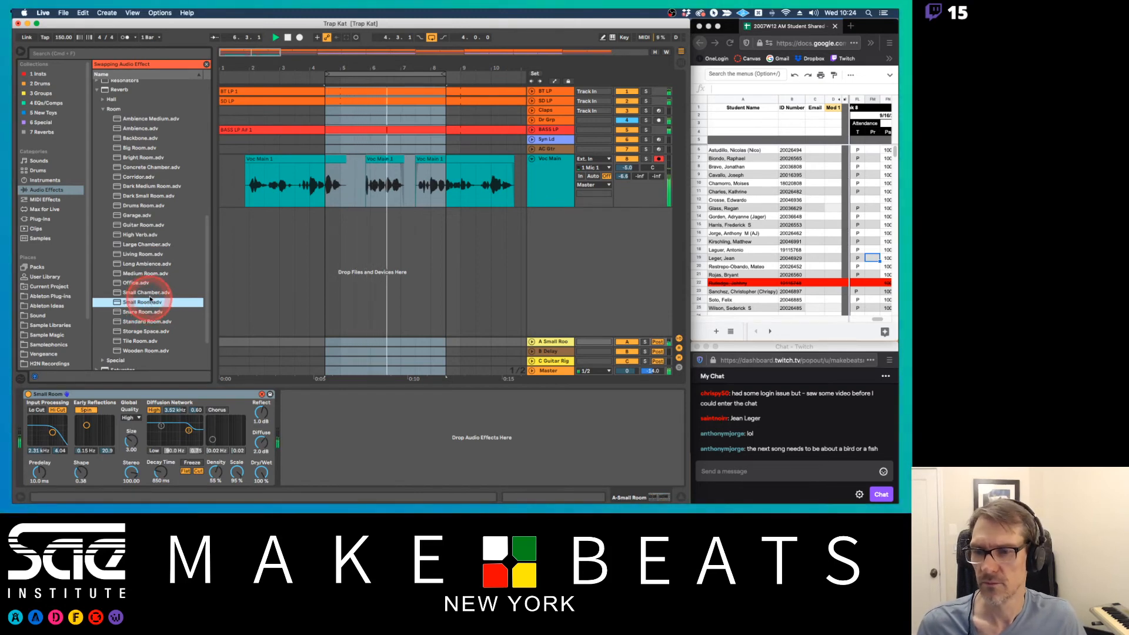
{"action": "left_click", "coordinate": [151, 294]}
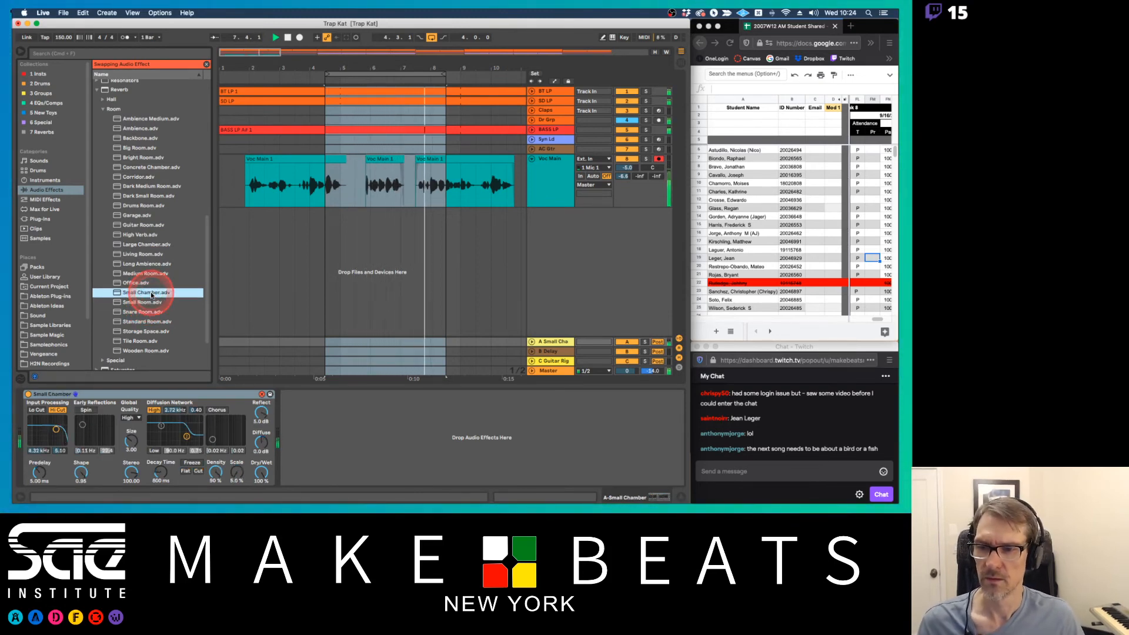
{"action": "double_click", "coordinate": [188, 292]}
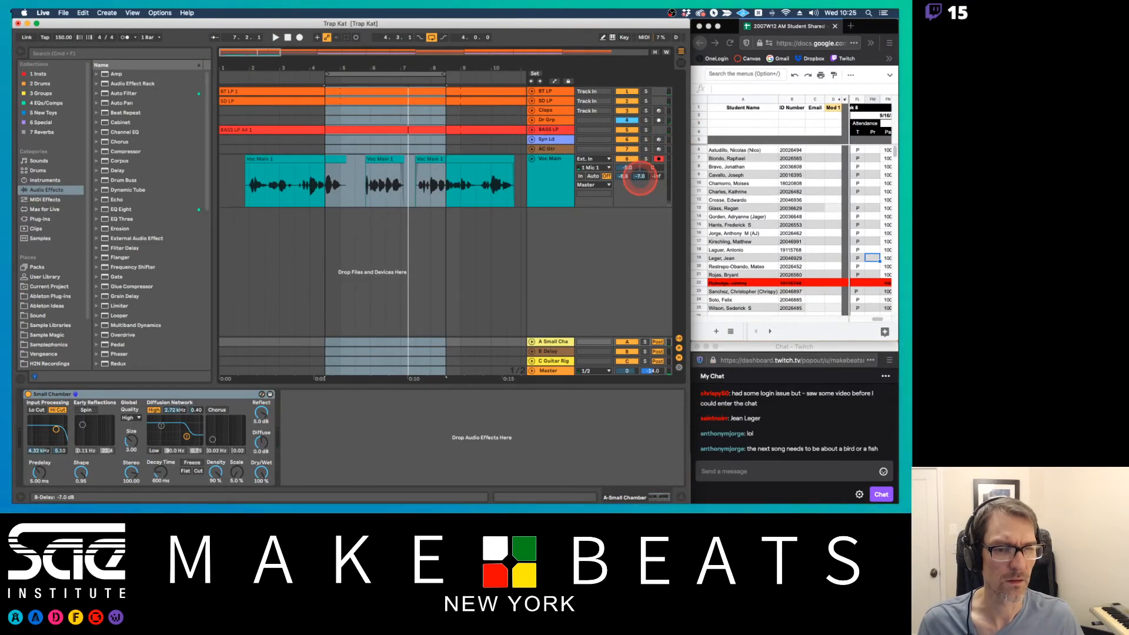
Set Voc Main's B Delay send to about -10.6 dB, the delay's right time to 4 sixteenths, and its filter higher with width 1.73
{"action": "left_click_drag", "start_coordinate": [643, 171], "coordinate": [640, 183]}
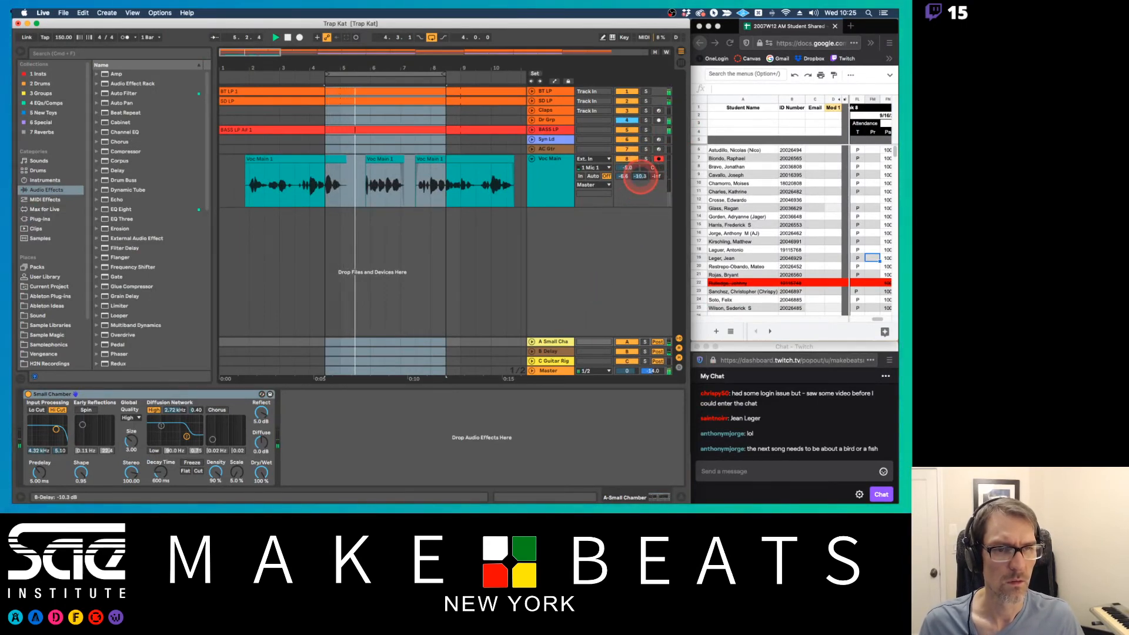
{"action": "left_click", "coordinate": [549, 352]}
{"action": "left_click", "coordinate": [238, 373]}
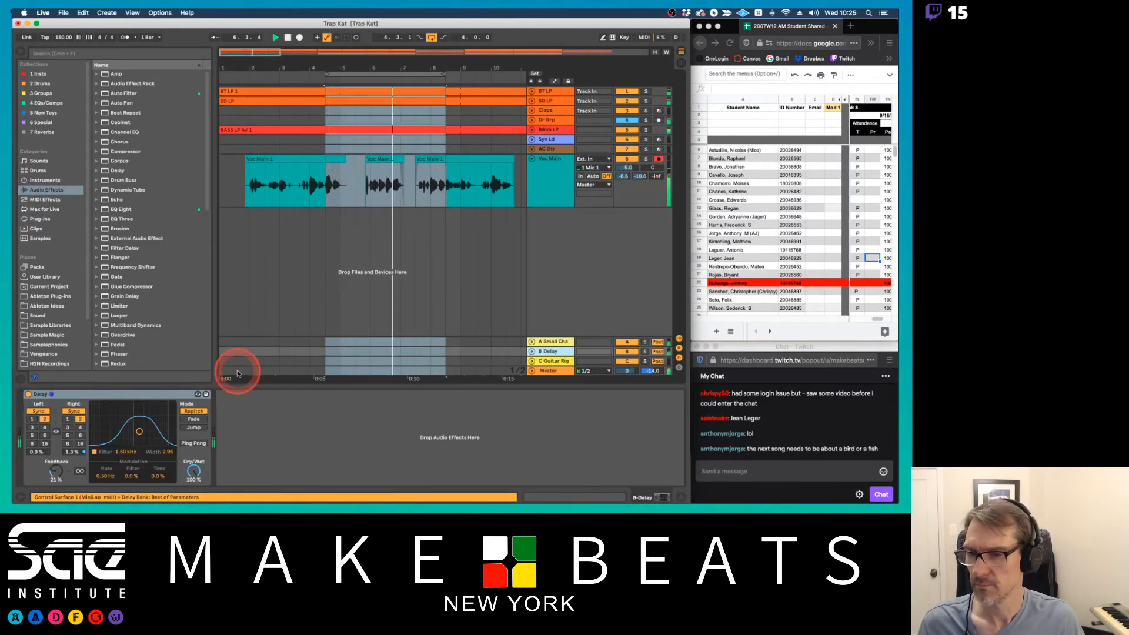
{"action": "left_click", "coordinate": [79, 428]}
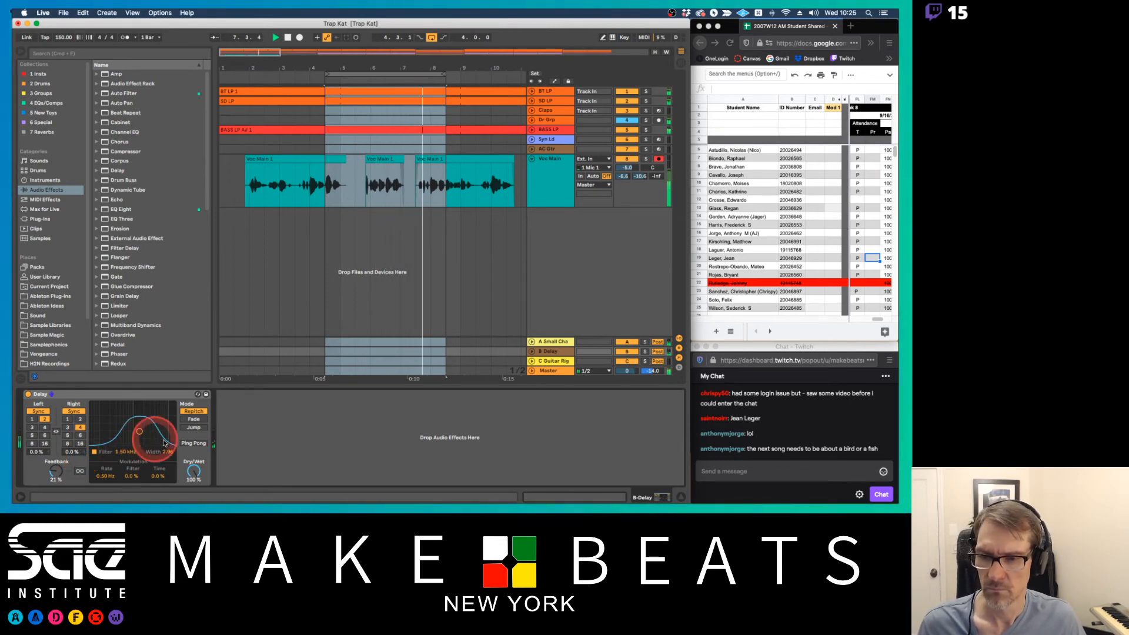
{"action": "mouse_move", "coordinate": [164, 441]}
{"action": "left_mouse_down"}
{"action": "mouse_move", "coordinate": [80, 460]}
{"action": "mouse_move", "coordinate": [114, 435]}
{"action": "mouse_move", "coordinate": [147, 437]}
{"action": "left_mouse_up"}
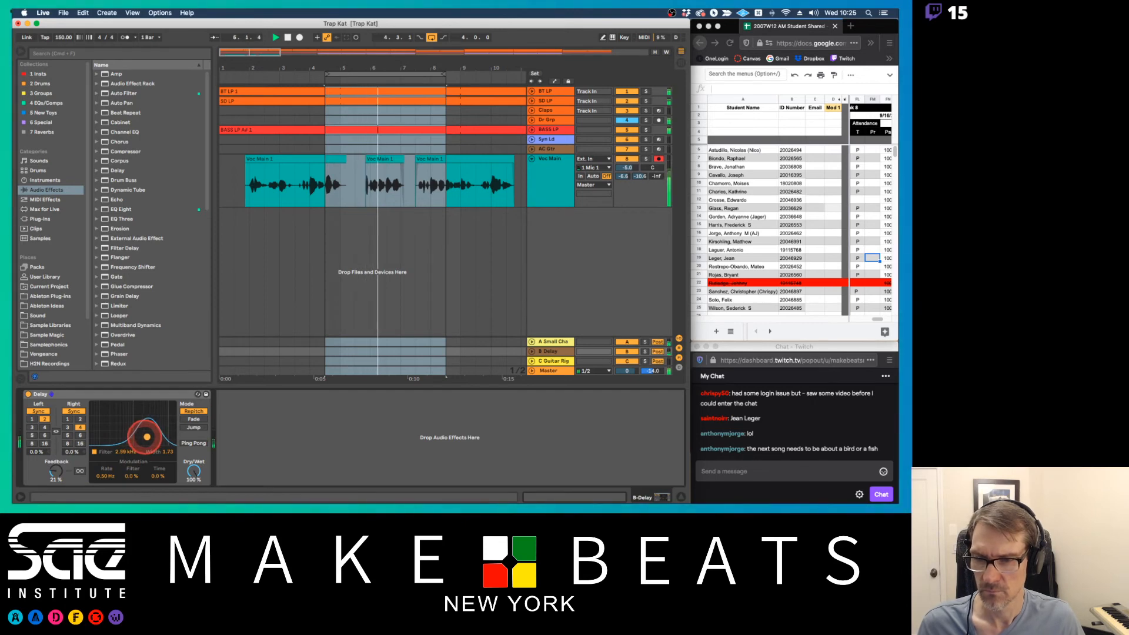
In Session View, enable the B Delay return's send to A Small Chamber at 0.0 dB, lower B Delay's volume to -7.0 dB, and return to Arrangement View
{"action": "key", "text": "Tab"}
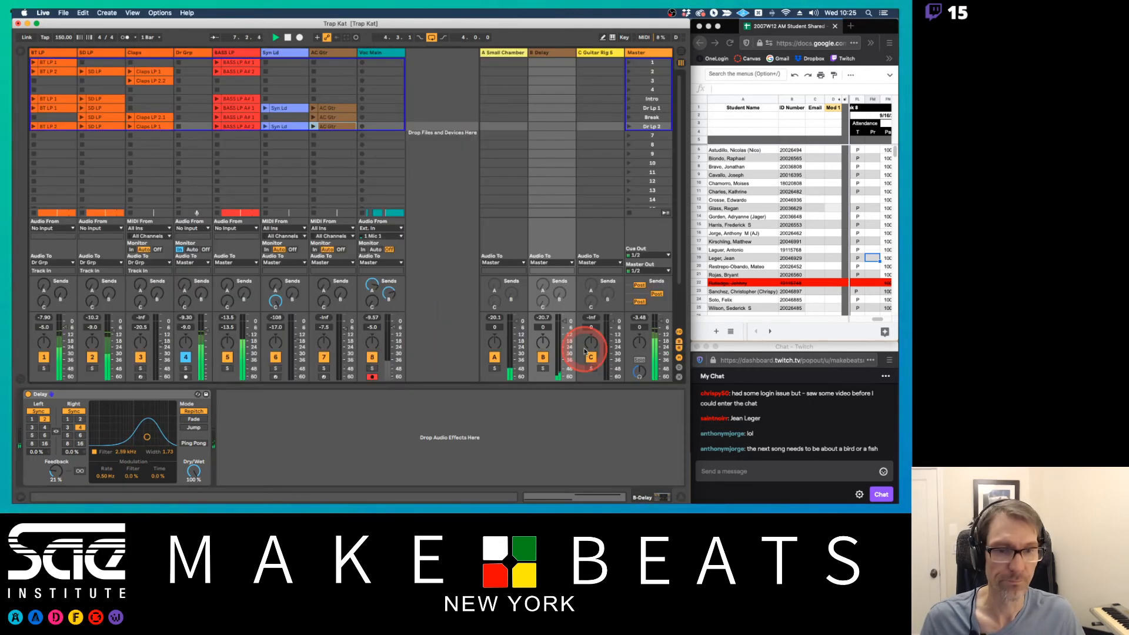
{"action": "right_click", "coordinate": [544, 287]}
{"action": "left_click", "coordinate": [566, 291]}
{"action": "left_click_drag", "start_coordinate": [544, 286], "coordinate": [545, 282]}
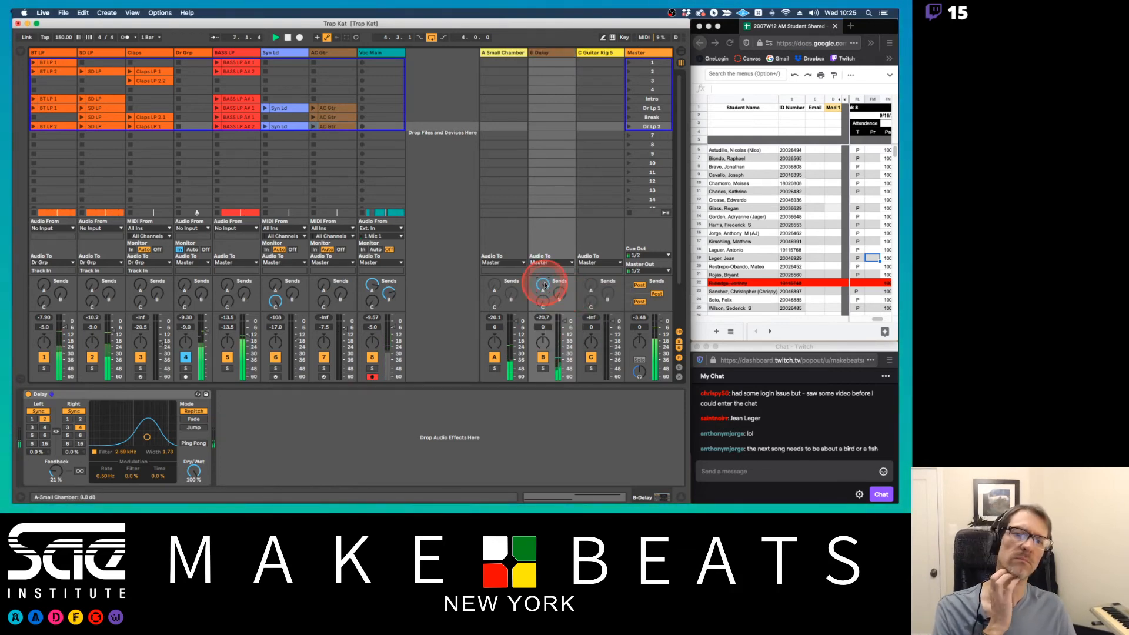
{"action": "left_click", "coordinate": [565, 322]}
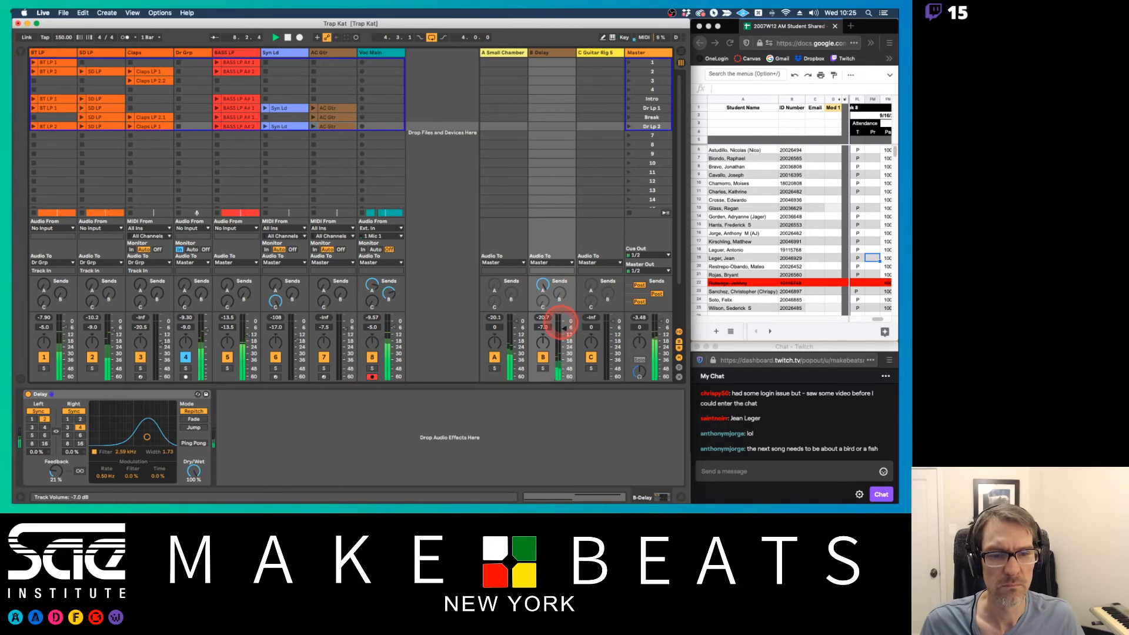
{"action": "key", "text": "Tab"}
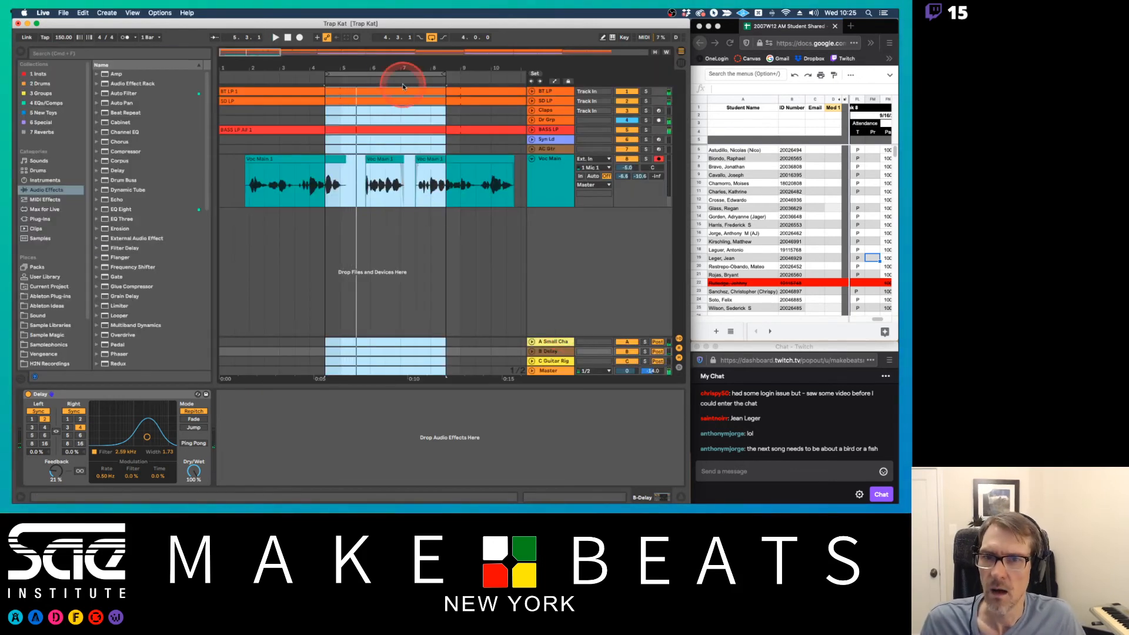
Set an eight-bar loop from bar 1, then briefly consult the Ableton Audio Recording notes in Preview and return to Live
{"action": "mouse_move", "coordinate": [391, 68]}
{"action": "left_mouse_down"}
{"action": "mouse_move", "coordinate": [217, 74]}
{"action": "mouse_move", "coordinate": [275, 73]}
{"action": "left_mouse_up"}
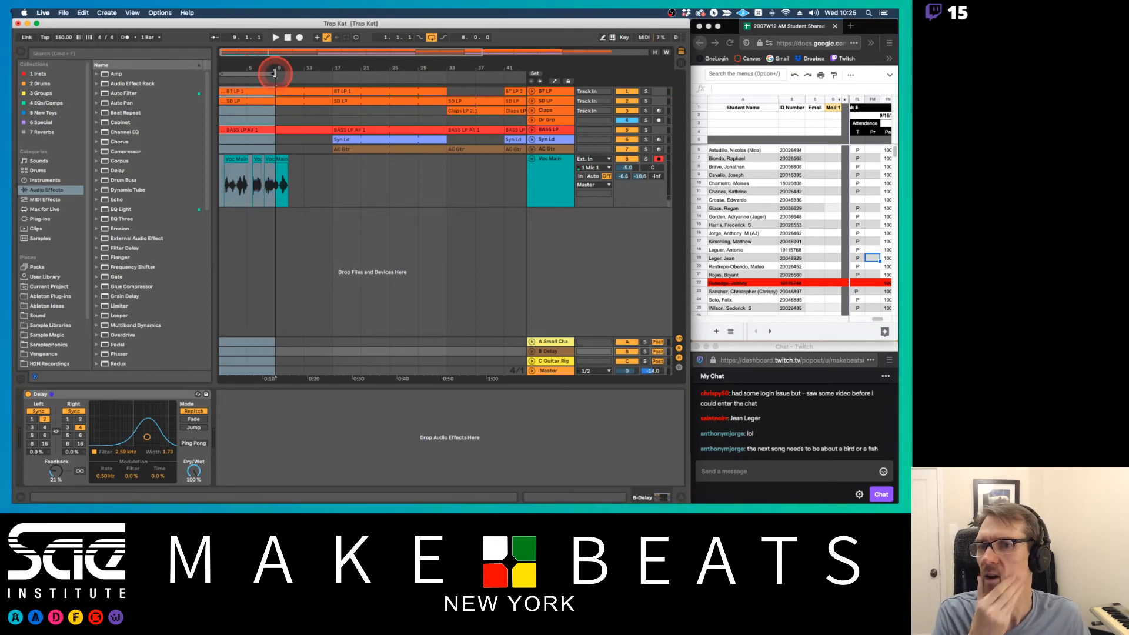
{"action": "key", "text": "super+Tab"}
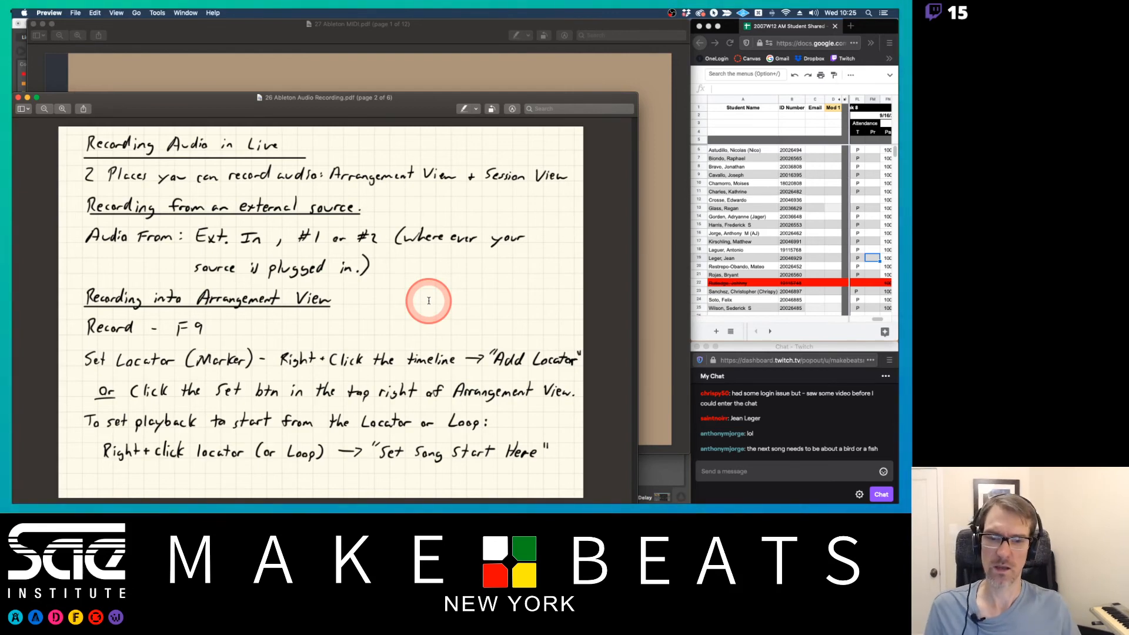
{"action": "key", "text": "super+Tab"}
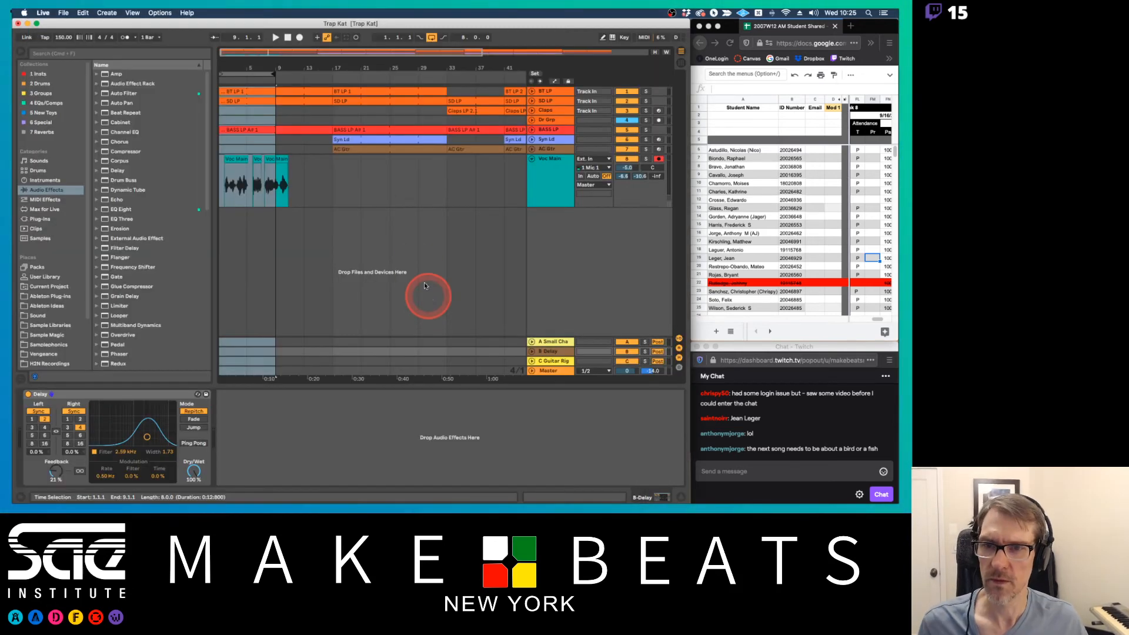
Add arrangement locators named Intro at bar 1, V1 at bar 17 and Brk 1 at bar 33
{"action": "left_click", "coordinate": [235, 86]}
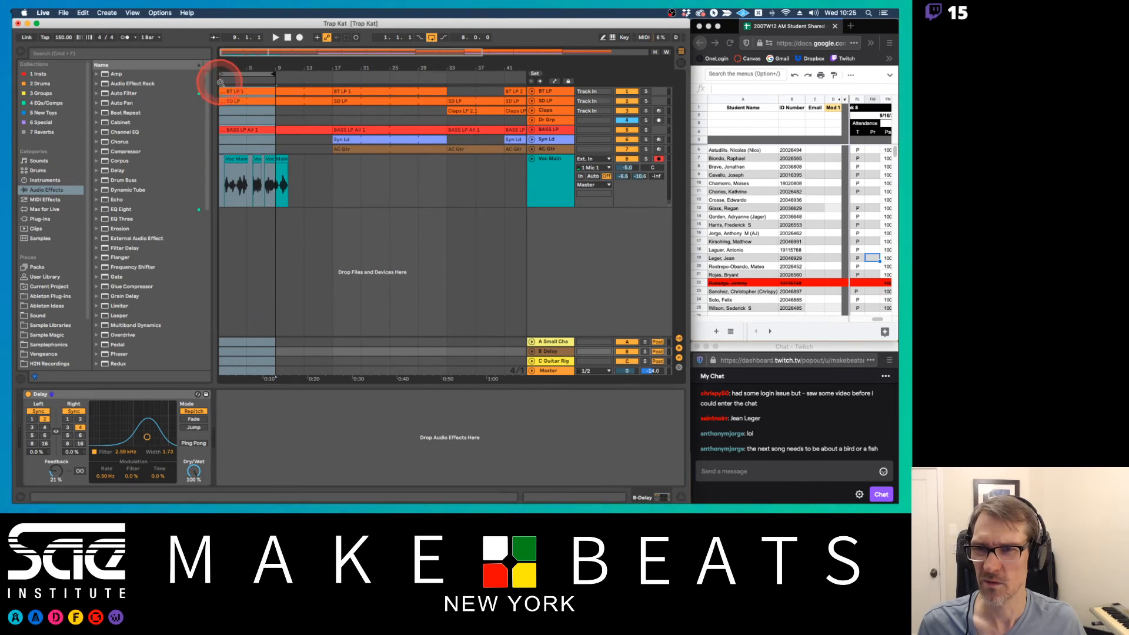
{"action": "right_click", "coordinate": [237, 88]}
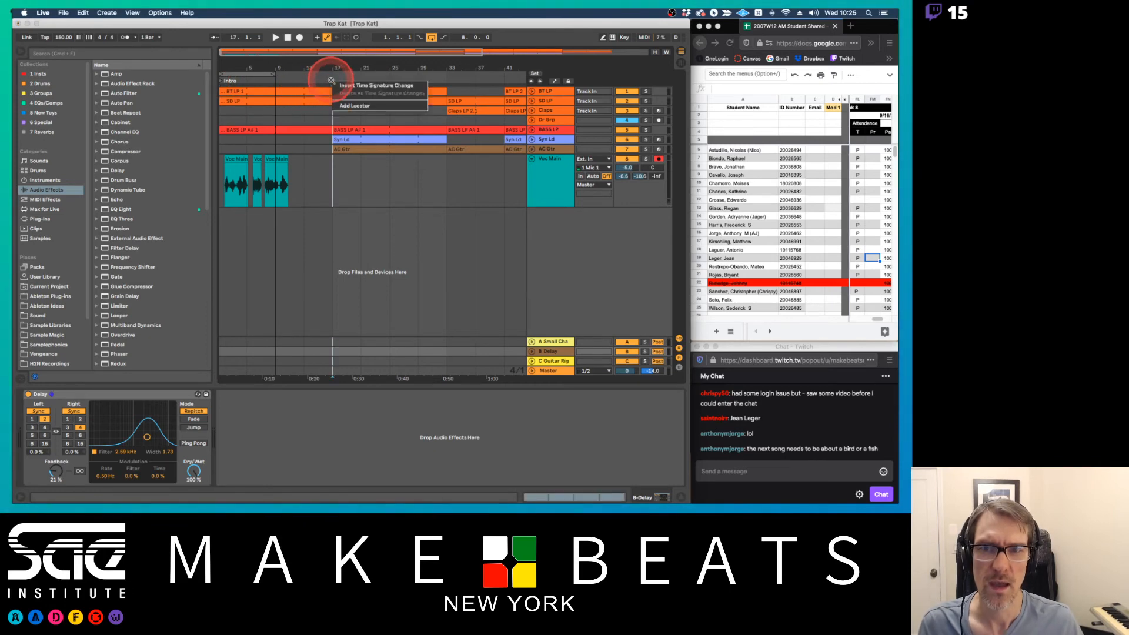
{"action": "left_click", "coordinate": [346, 102]}
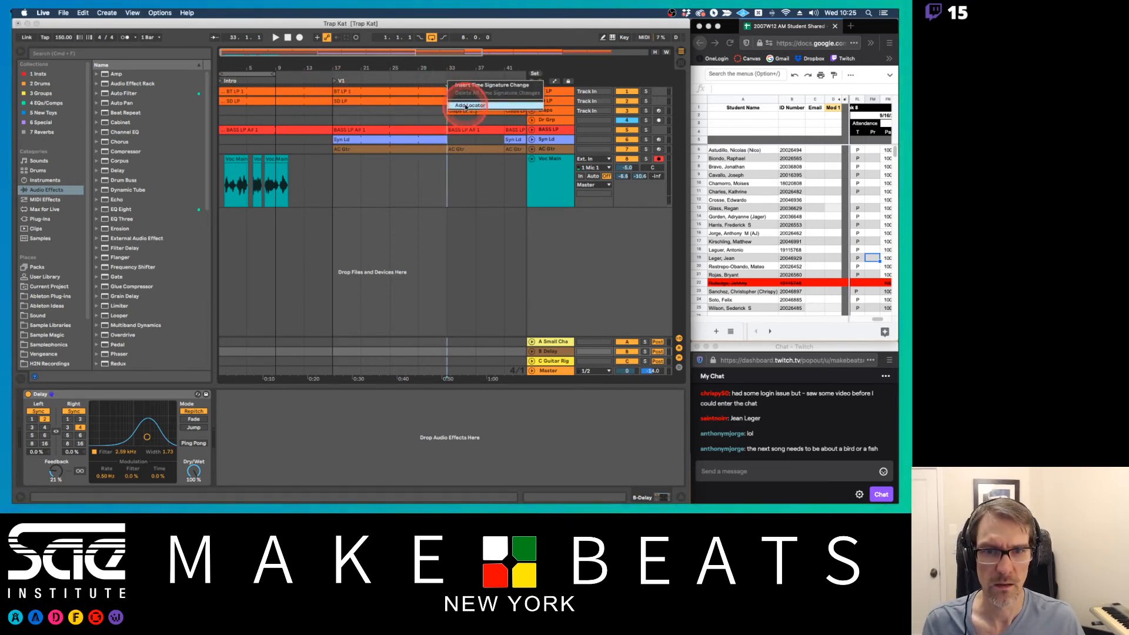
{"action": "left_click", "coordinate": [465, 104]}
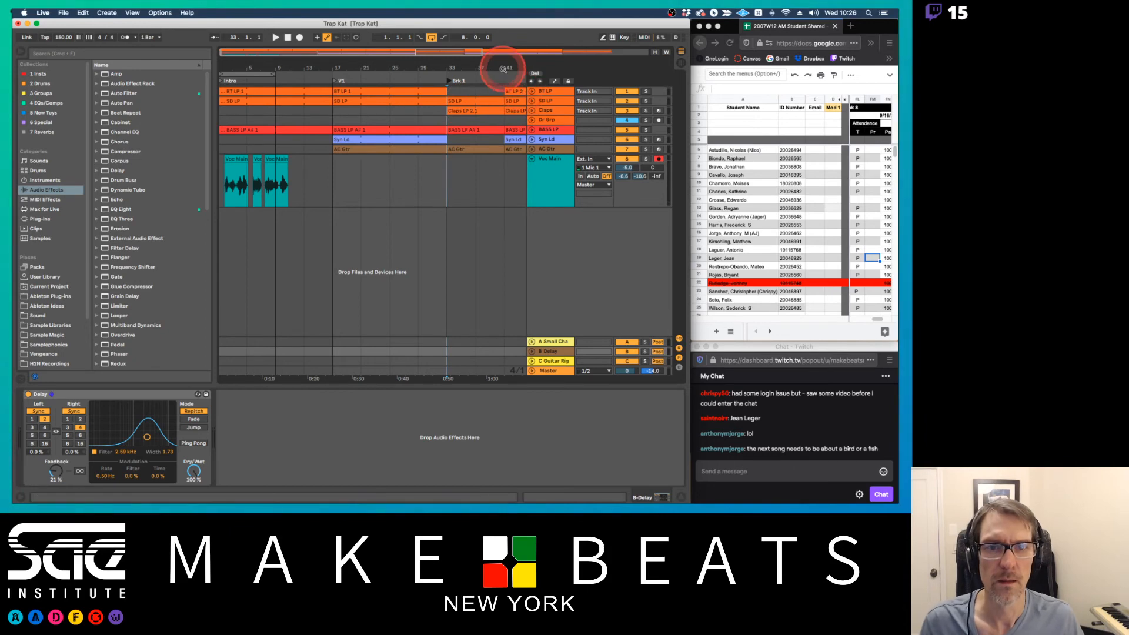
Add arrangement locators named C1 at bar 41 and Brk 2 at bar 57
{"action": "left_click_drag", "start_coordinate": [496, 68], "coordinate": [382, 68]}
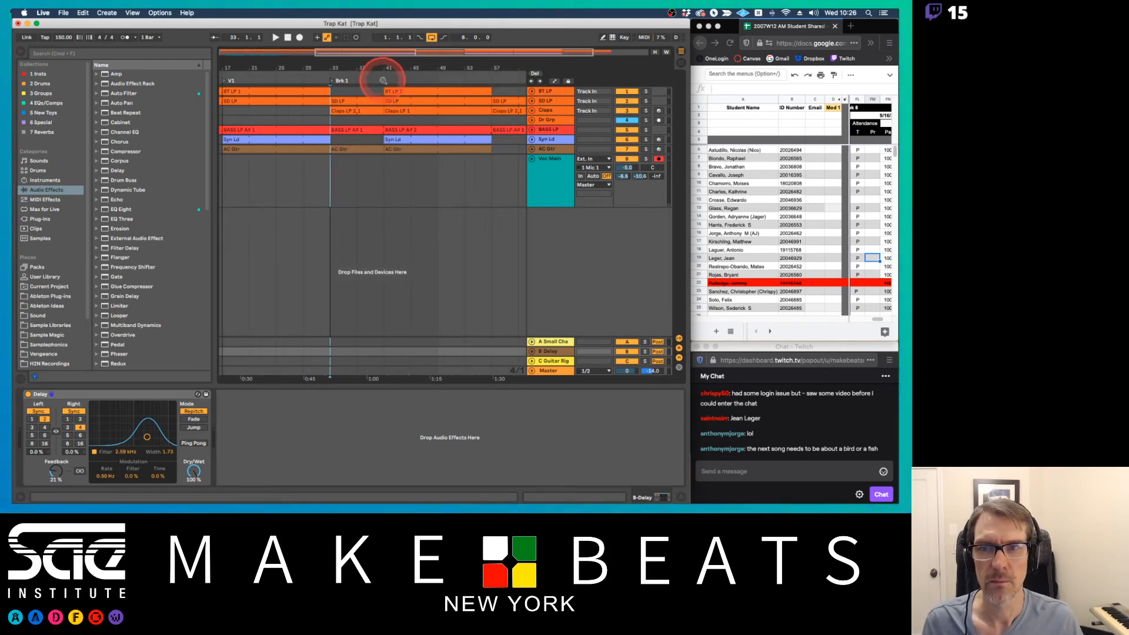
{"action": "right_click", "coordinate": [383, 81]}
{"action": "left_click", "coordinate": [404, 105]}
{"action": "type", "text": "V"}
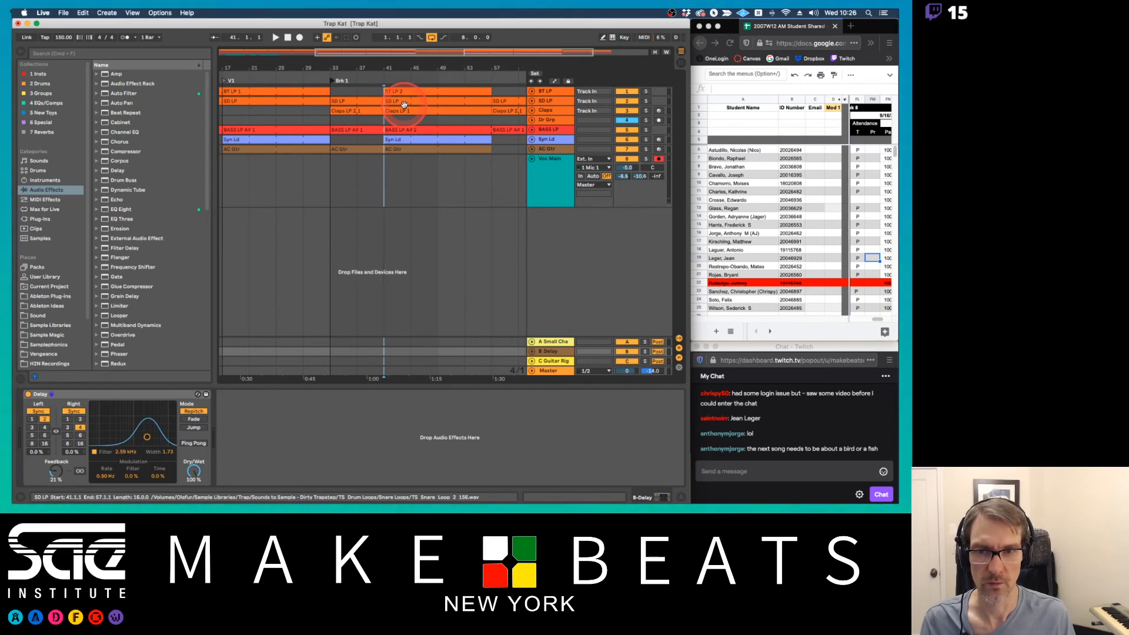
{"action": "right_click", "coordinate": [384, 80]}
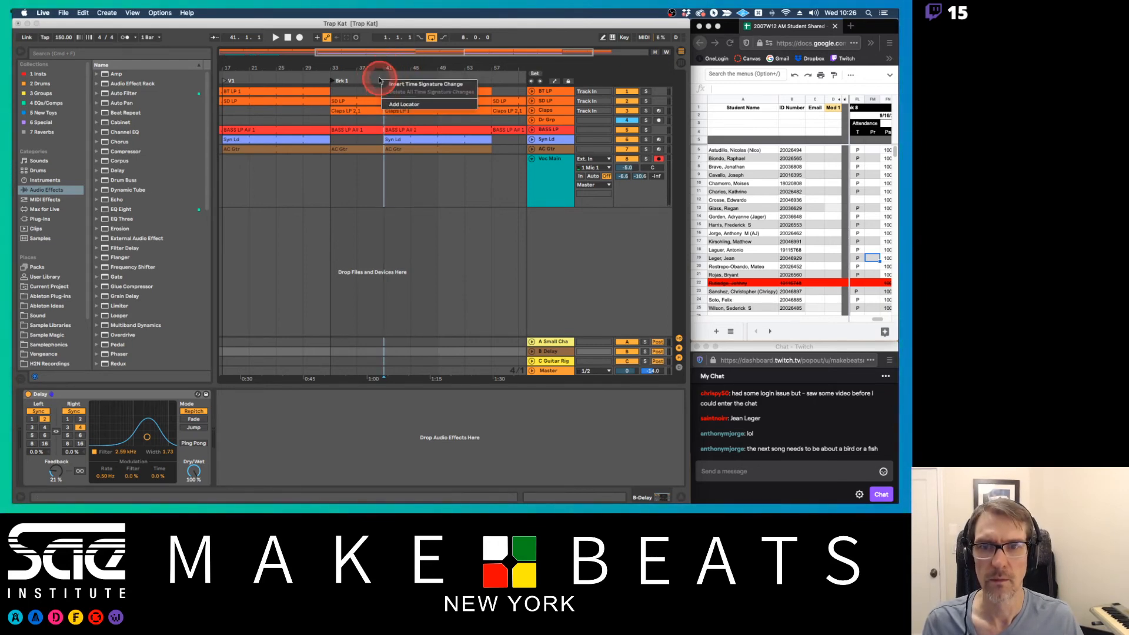
{"action": "left_click", "coordinate": [396, 104]}
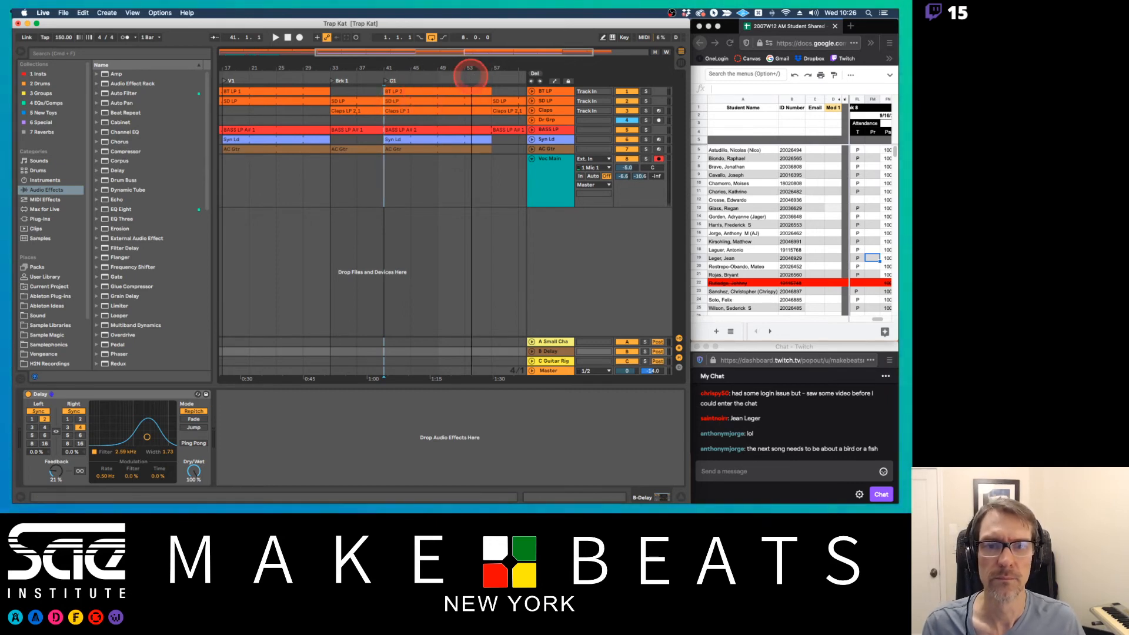
{"action": "double_click", "coordinate": [471, 69]}
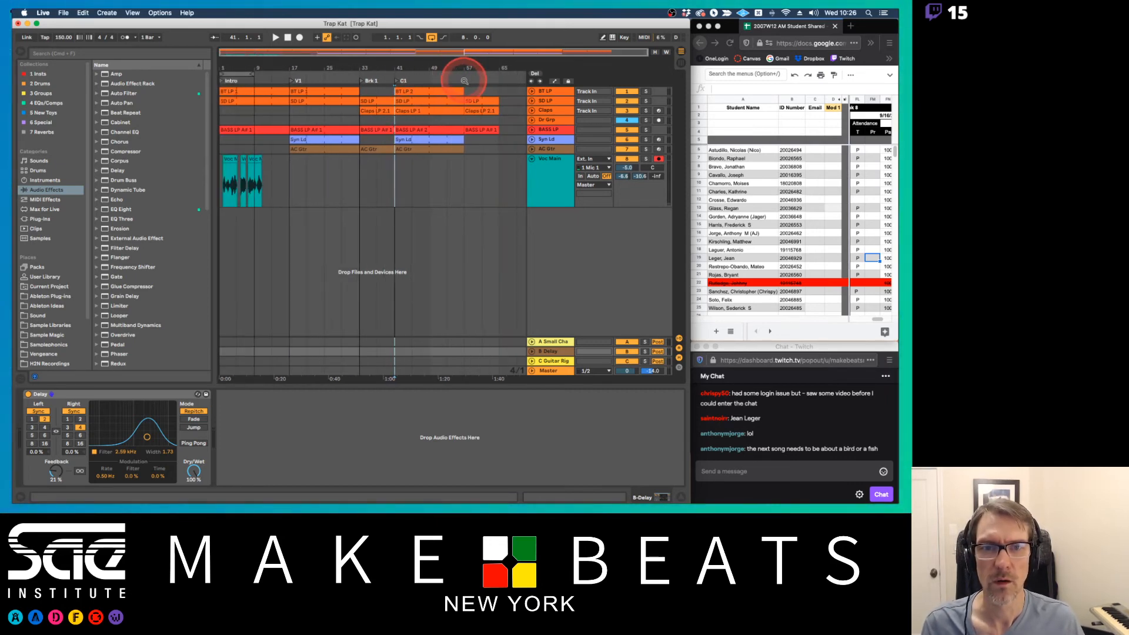
{"action": "right_click", "coordinate": [465, 82]}
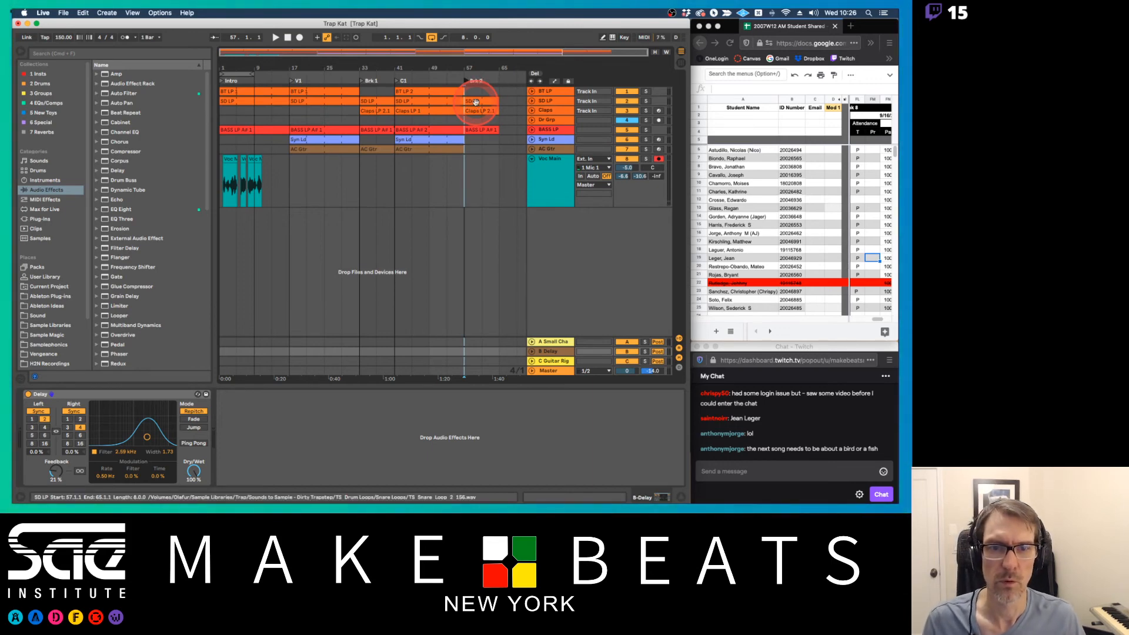
Copy the AC Gtr clip from the Brk 1 section to the start of Brk 2 at bar 57
{"action": "left_click", "coordinate": [478, 102]}
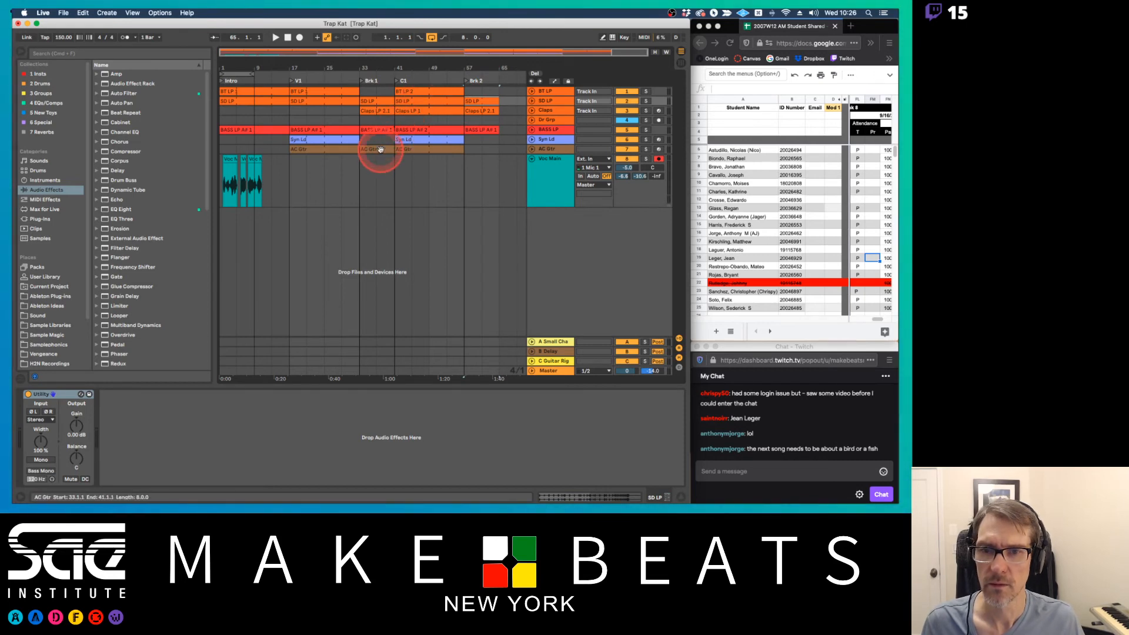
{"action": "left_click_drag", "start_coordinate": [381, 150], "coordinate": [479, 148]}
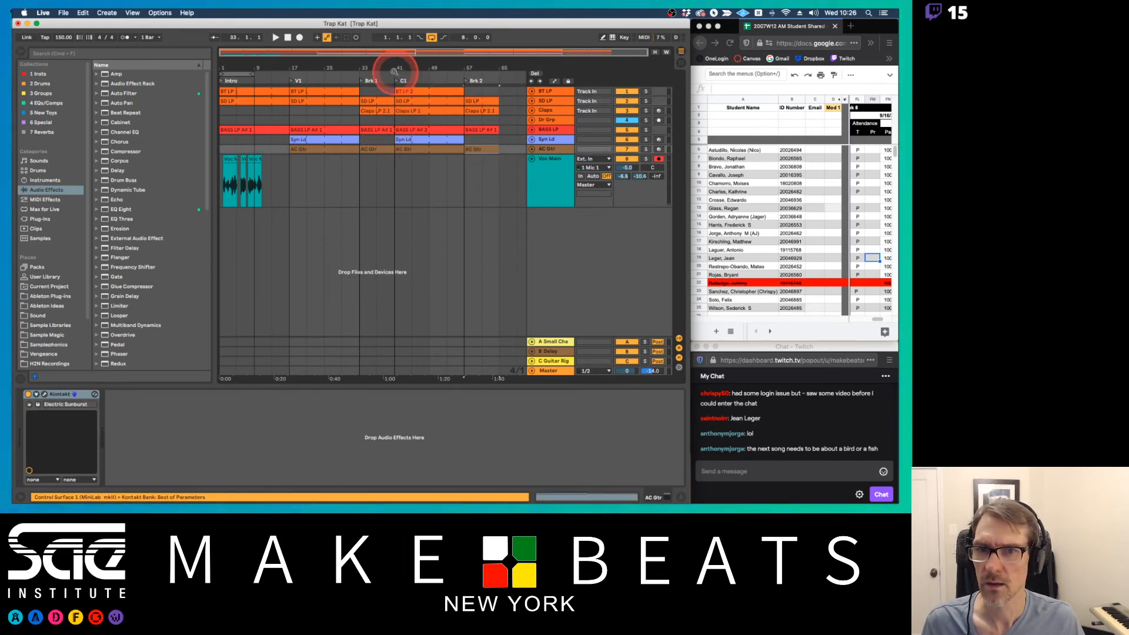
Delete all the recorded vocal clips on the Voc Main track between bars 1 and 17
{"action": "left_click", "coordinate": [282, 165]}
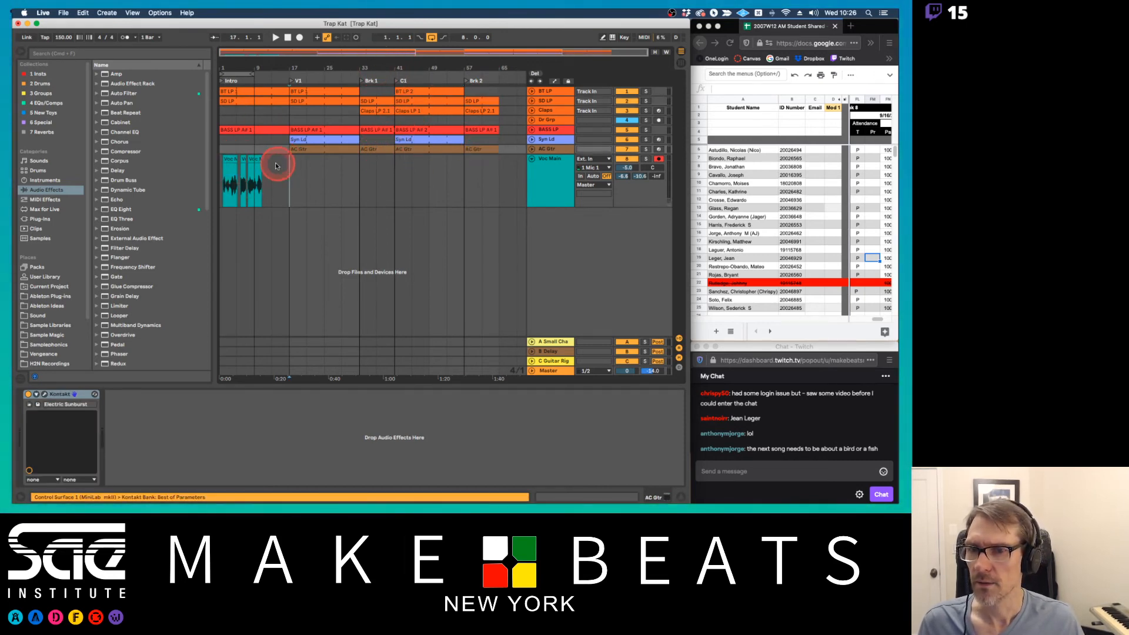
{"action": "left_click_drag", "start_coordinate": [276, 165], "coordinate": [215, 171]}
{"action": "key", "text": "Delete"}
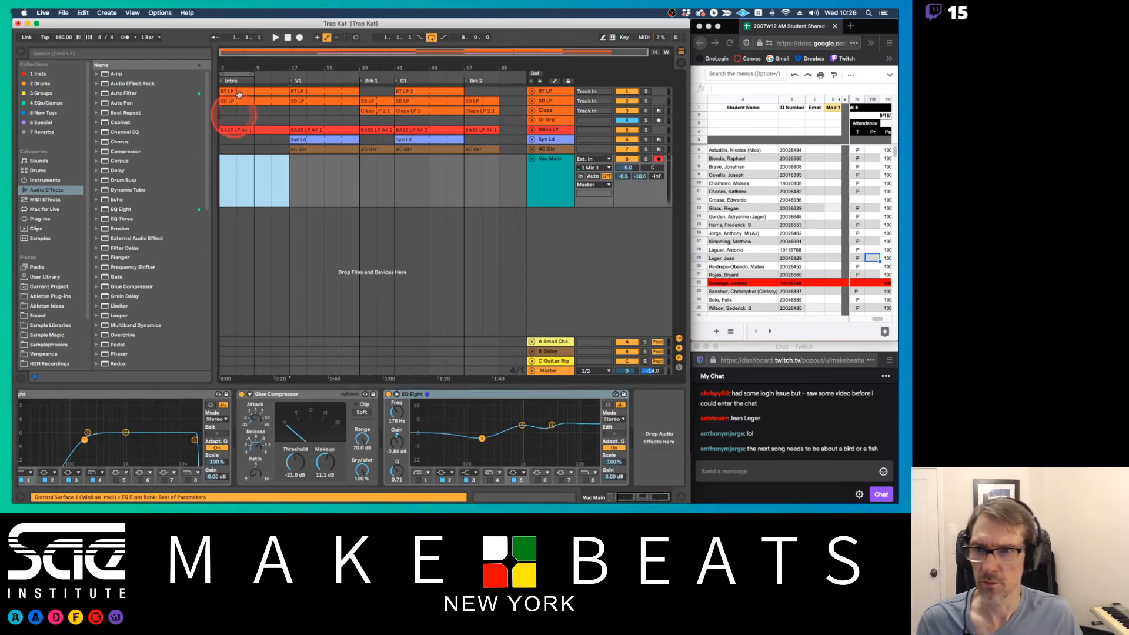
Cue playback at the Intro locator and turn off the arrangement loop
{"action": "left_click", "coordinate": [222, 85]}
{"action": "left_click", "coordinate": [222, 83]}
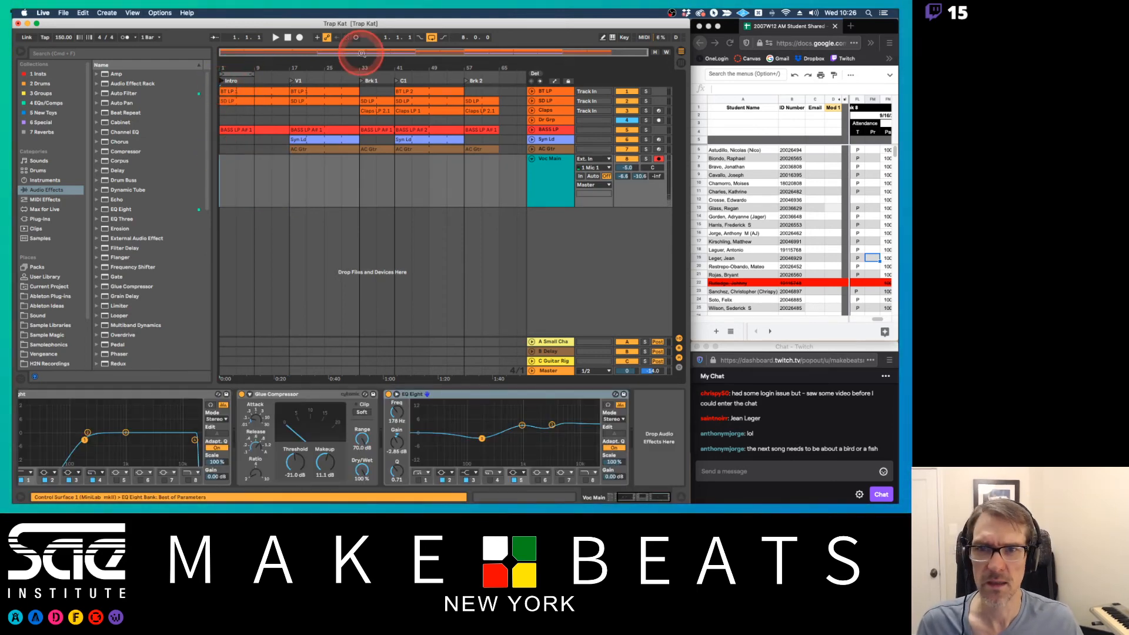
{"action": "left_click", "coordinate": [432, 37]}
{"action": "left_click", "coordinate": [222, 82]}
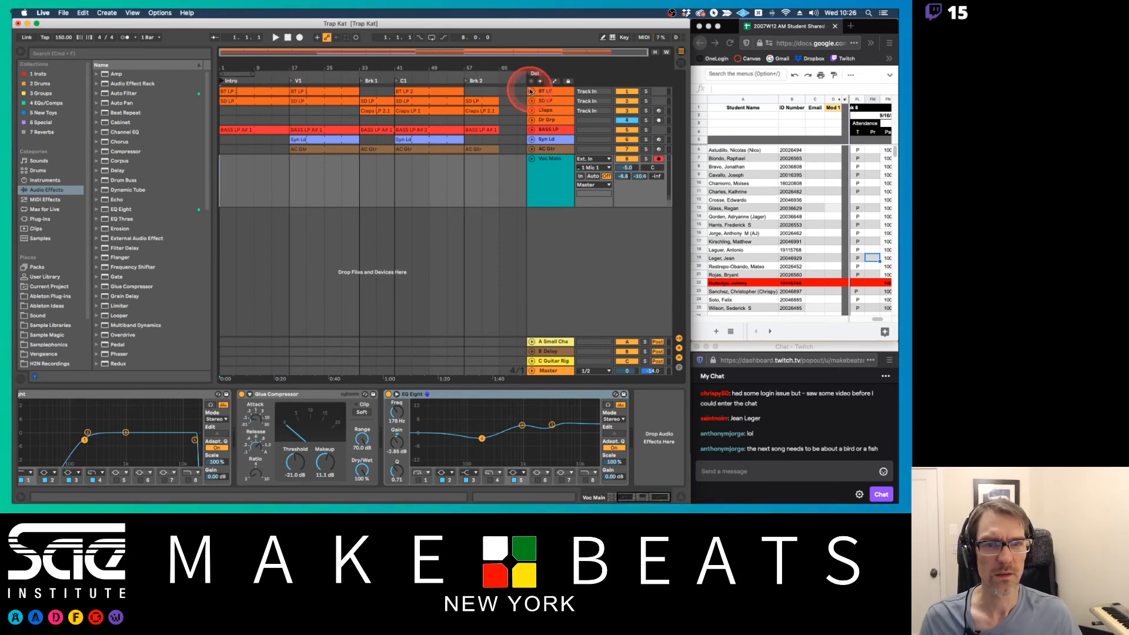
Unfold the BT LP track, show its Auto Filter Frequency automation across the Intro, and play the arrangement from bar 1
{"action": "left_click", "coordinate": [531, 91]}
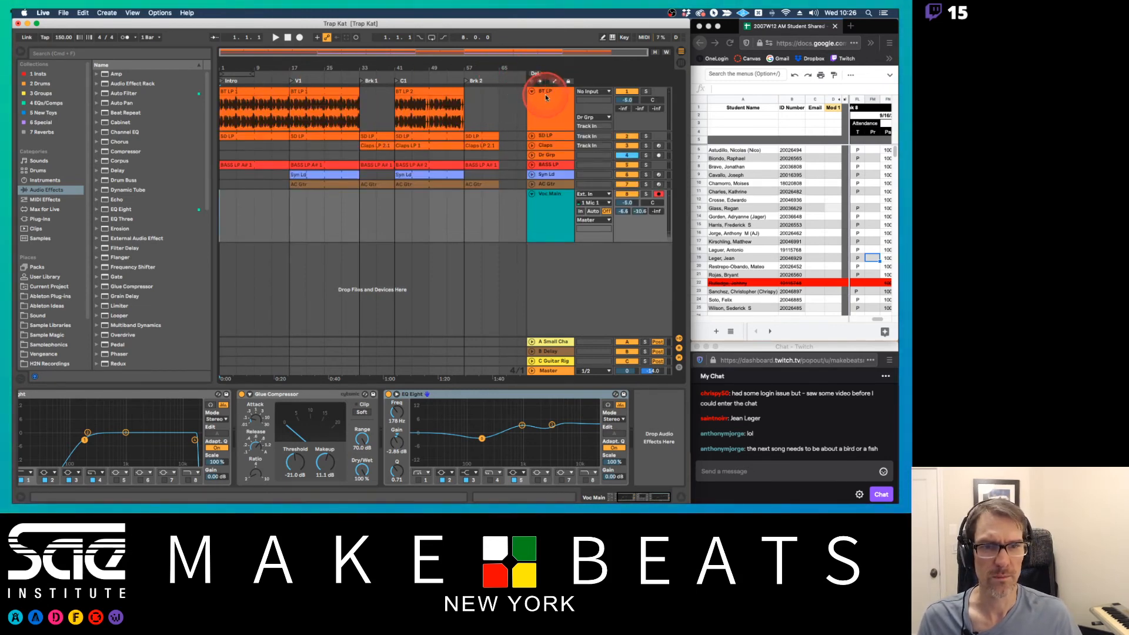
{"action": "left_click", "coordinate": [546, 99]}
{"action": "key", "text": "a"}
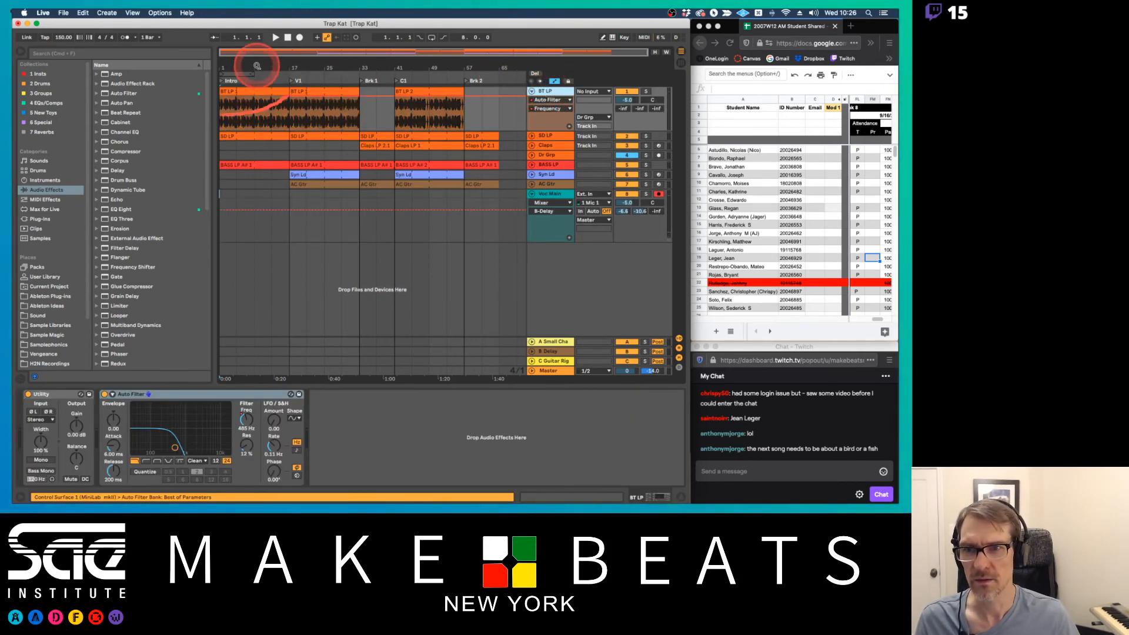
{"action": "left_click_drag", "start_coordinate": [253, 67], "coordinate": [253, 57]}
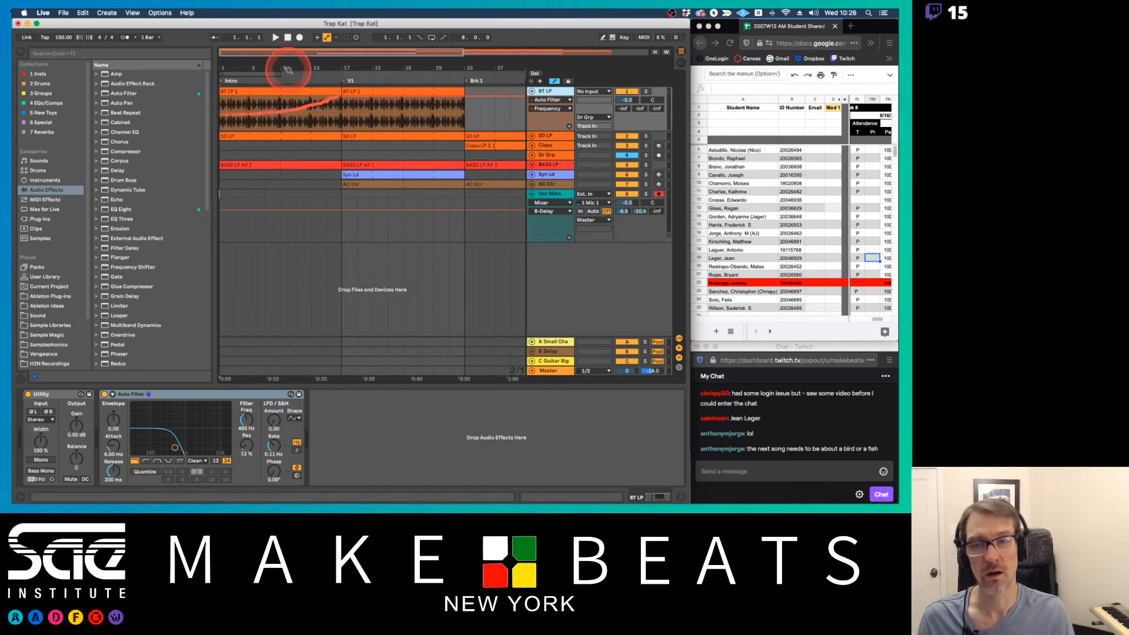
{"action": "left_click_drag", "start_coordinate": [288, 70], "coordinate": [278, 68]}
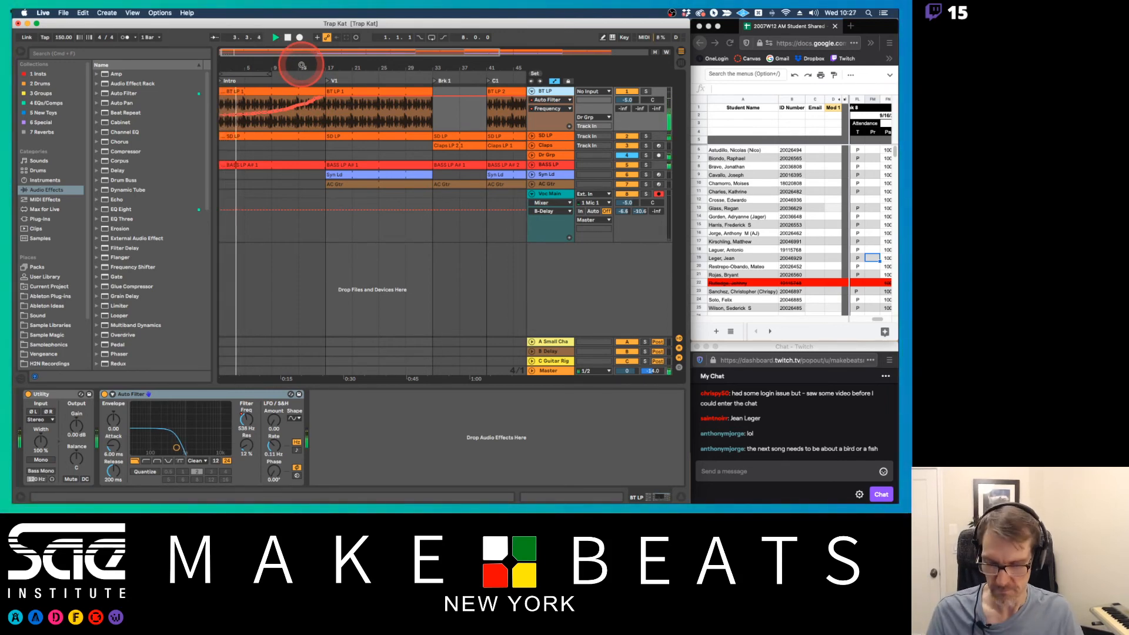
Switch to Preview, page through the Ableton Audio Recording notes on recording audio and recording between tracks, and return to Live
{"action": "key", "text": "super+Tab"}
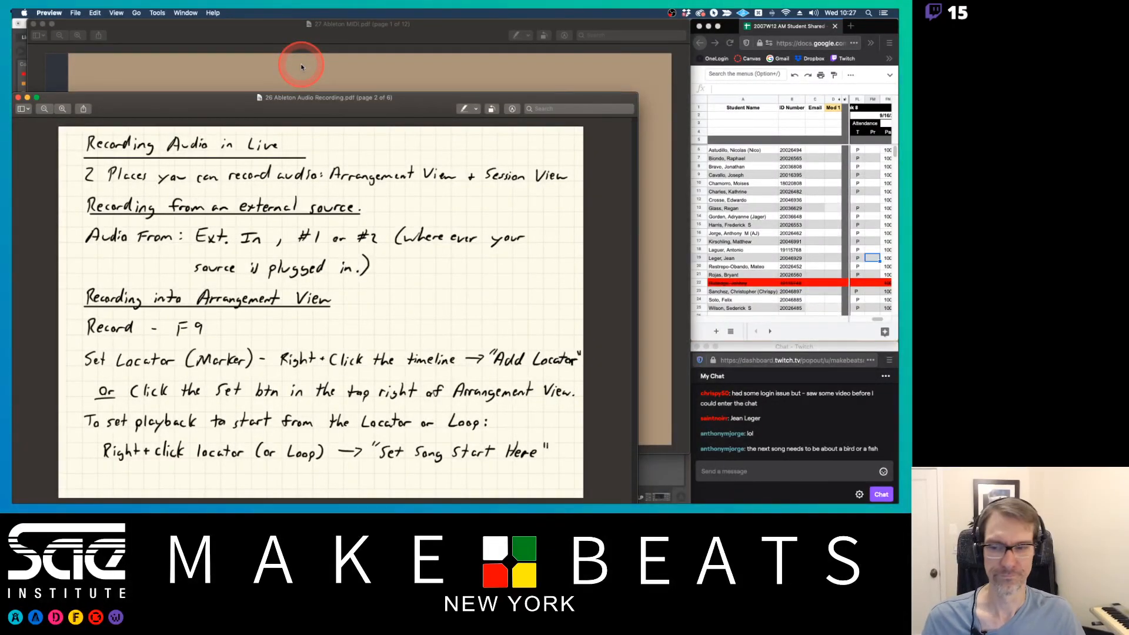
{"action": "key", "text": "Down"}
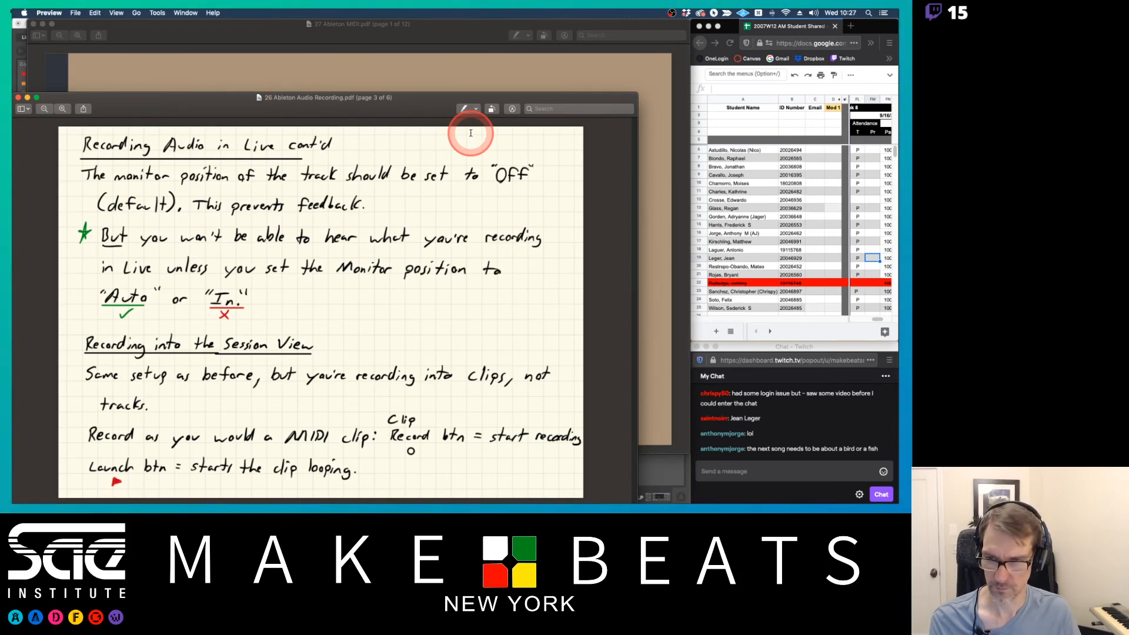
{"action": "key", "text": "Down"}
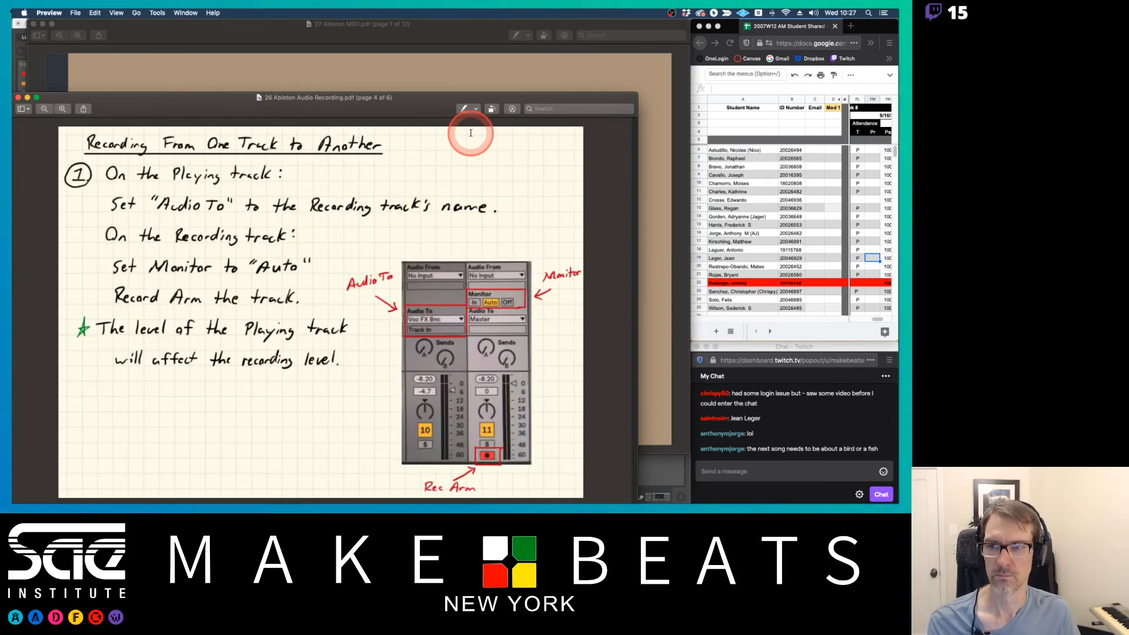
{"action": "key", "text": "Down"}
{"action": "key", "text": "Down"}
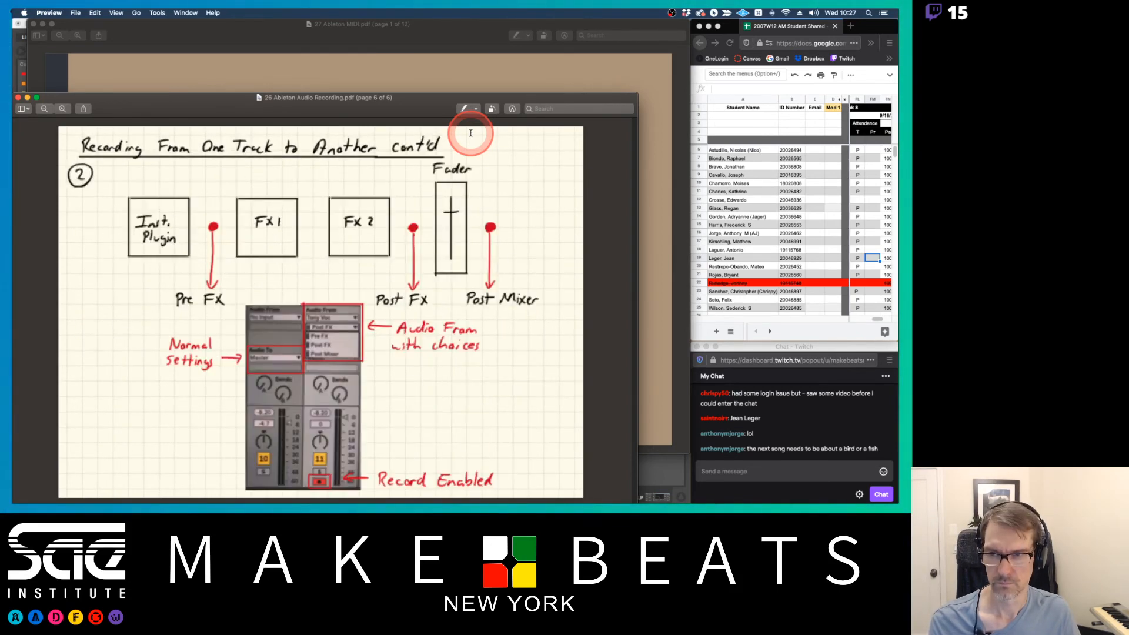
{"action": "key", "text": "Up"}
{"action": "key", "text": "Up"}
{"action": "key", "text": "Up"}
{"action": "key", "text": "Up"}
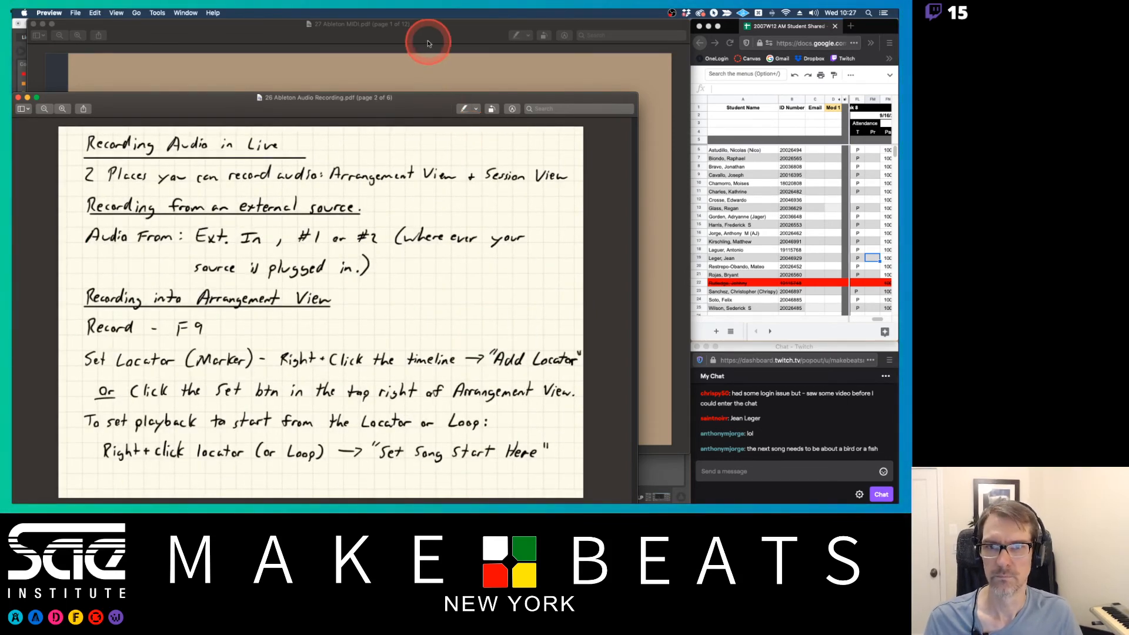
{"action": "key", "text": "Down"}
{"action": "key", "text": "super+Tab"}
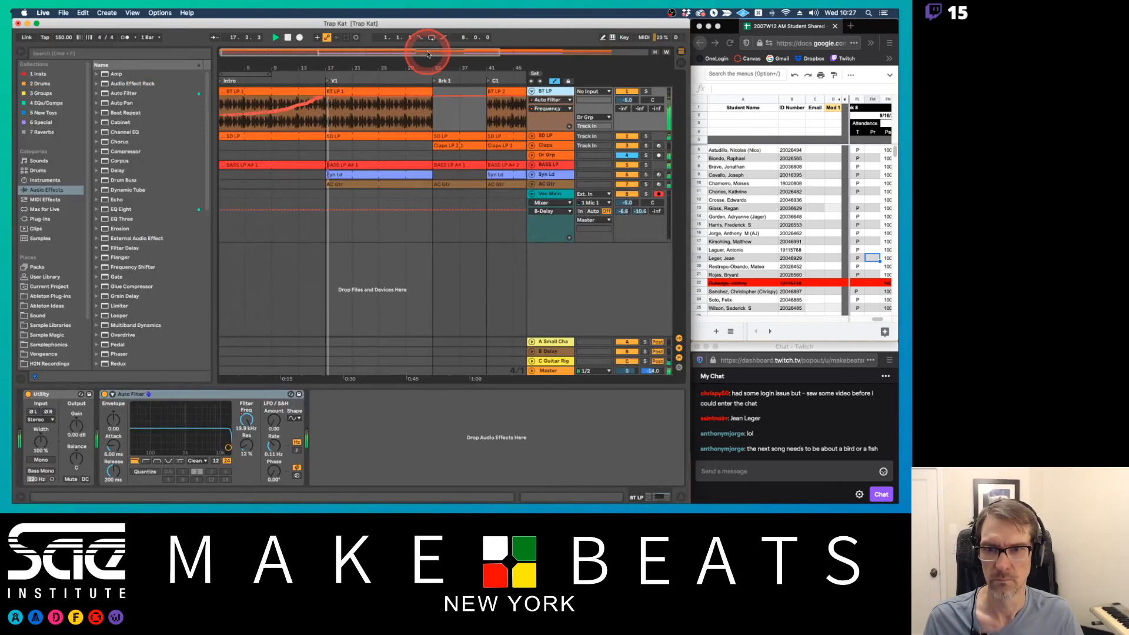
Reopen the recording notes in Preview to review the Recording into Arrangement View page about locators and song start, and return to Live
{"action": "key", "text": "super+Tab"}
{"action": "key", "text": "Down"}
{"action": "key", "text": "Down"}
{"action": "key", "text": "Down"}
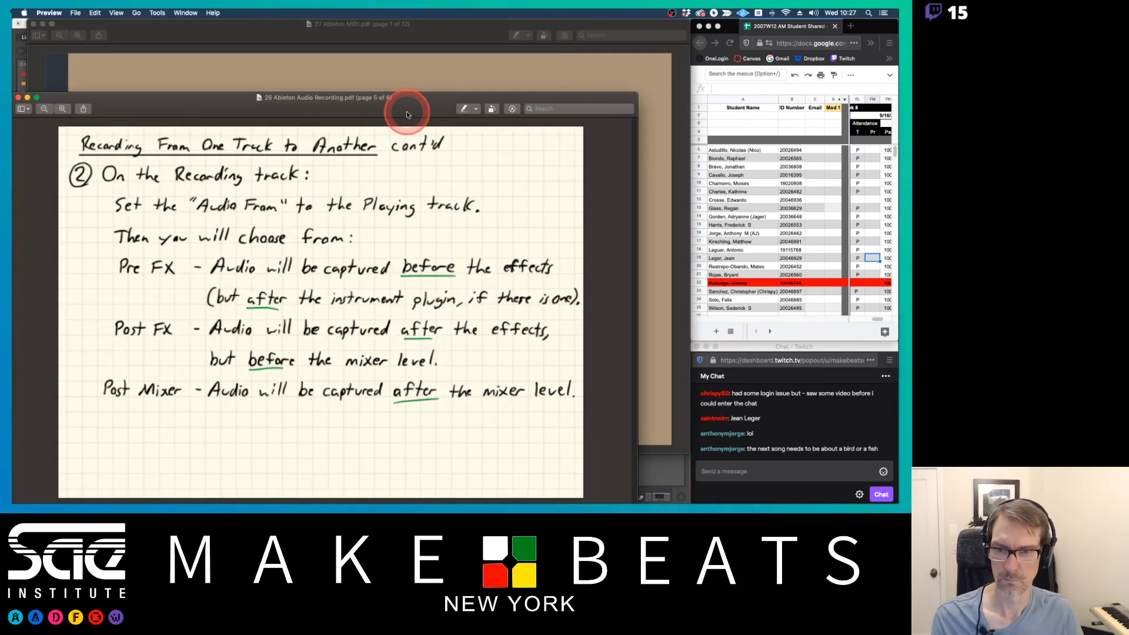
{"action": "key", "text": "Up"}
{"action": "key", "text": "Up"}
{"action": "key", "text": "Up"}
{"action": "key", "text": "Up"}
{"action": "key", "text": "Up"}
{"action": "key", "text": "Down"}
{"action": "key", "text": "Down"}
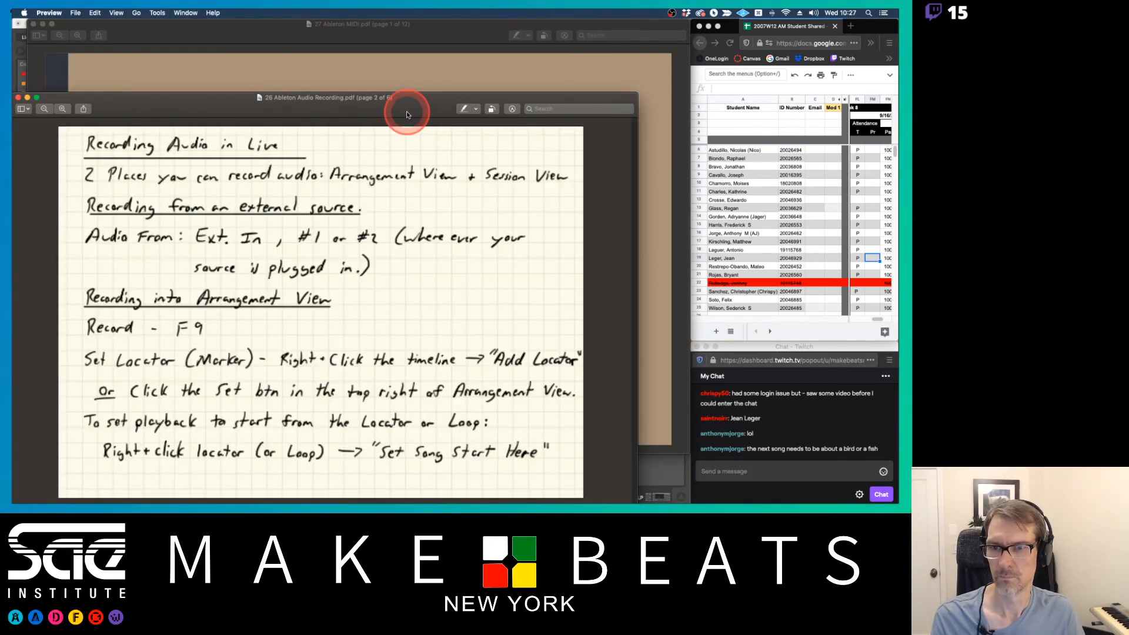
{"action": "key", "text": "Up"}
{"action": "key", "text": "Up"}
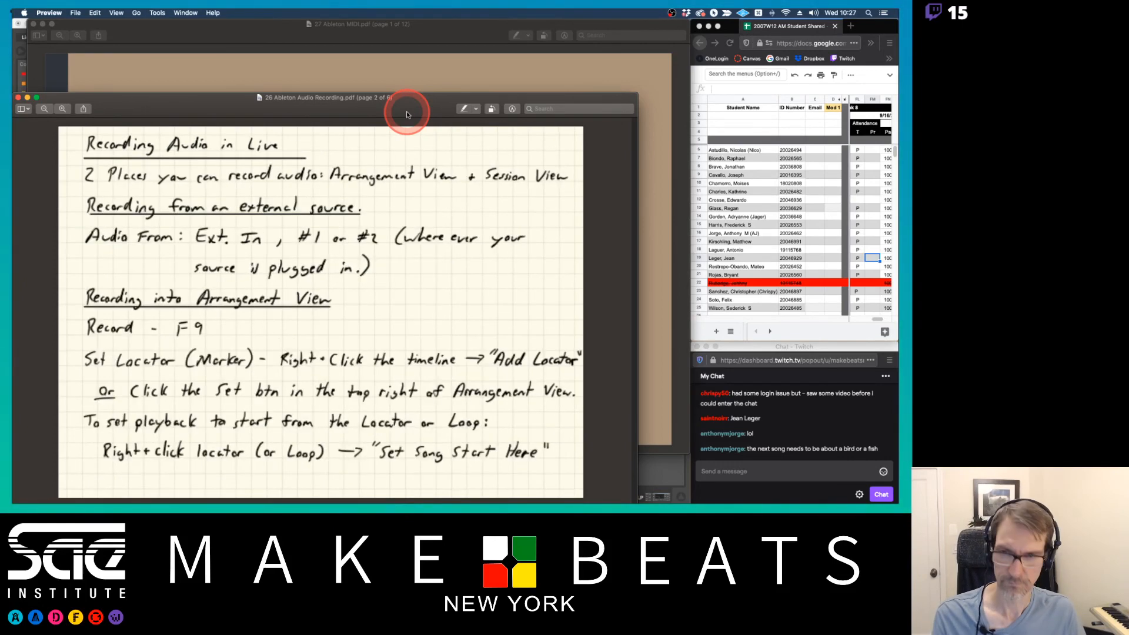
{"action": "key", "text": "Down"}
{"action": "key", "text": "super+Tab"}
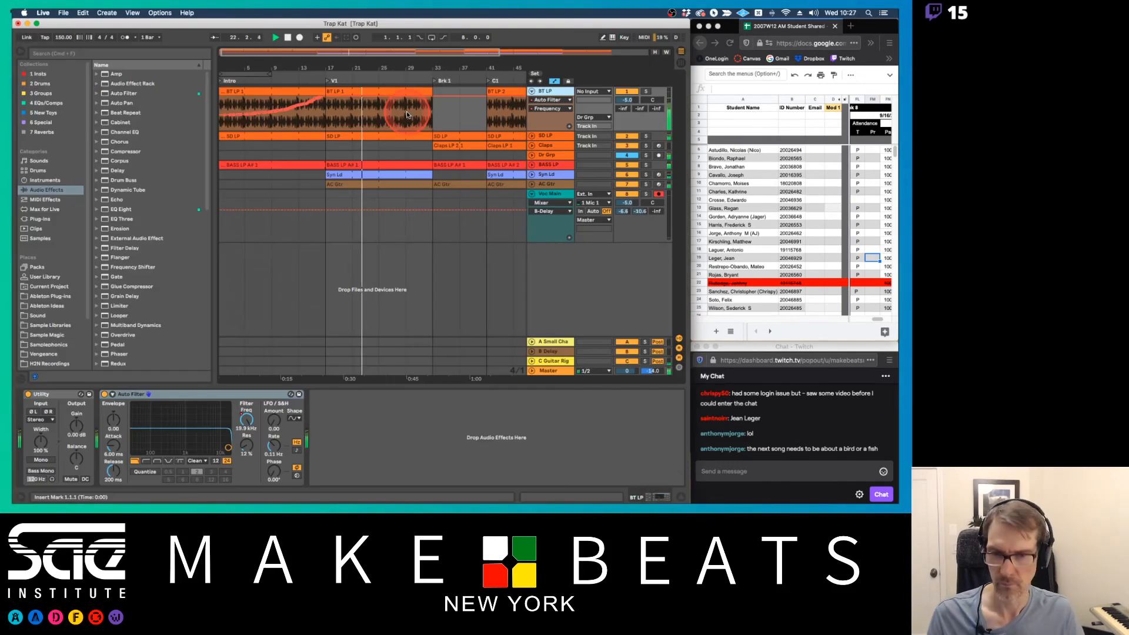
Narrow the browser to widen the arrangement and hide the automation lanes
{"action": "left_click_drag", "start_coordinate": [321, 65], "coordinate": [324, 66]}
{"action": "left_click_drag", "start_coordinate": [212, 116], "coordinate": [190, 112]}
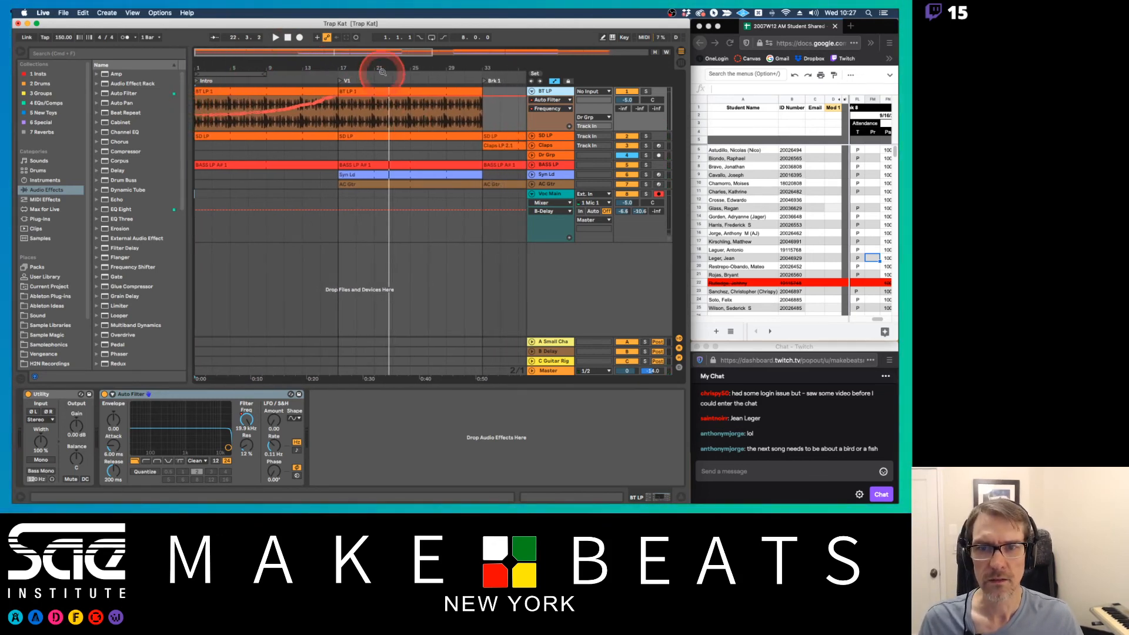
{"action": "left_click_drag", "start_coordinate": [373, 50], "coordinate": [347, 62]}
{"action": "key", "text": "a"}
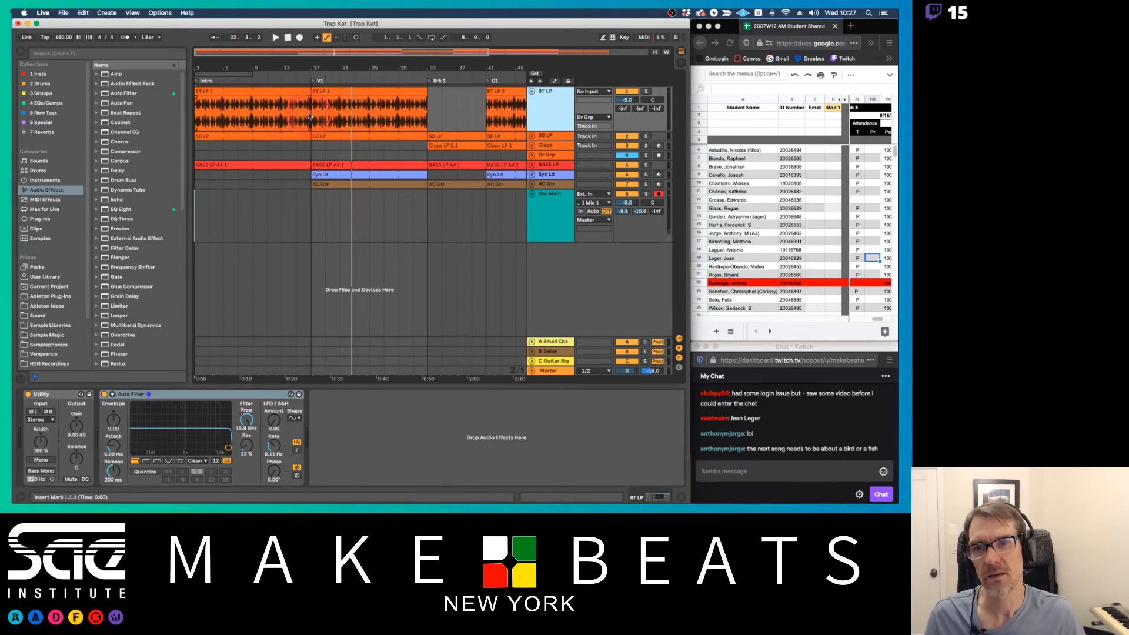
Set the song start time at the V1 locator and start playback from there
{"action": "left_click", "coordinate": [311, 80]}
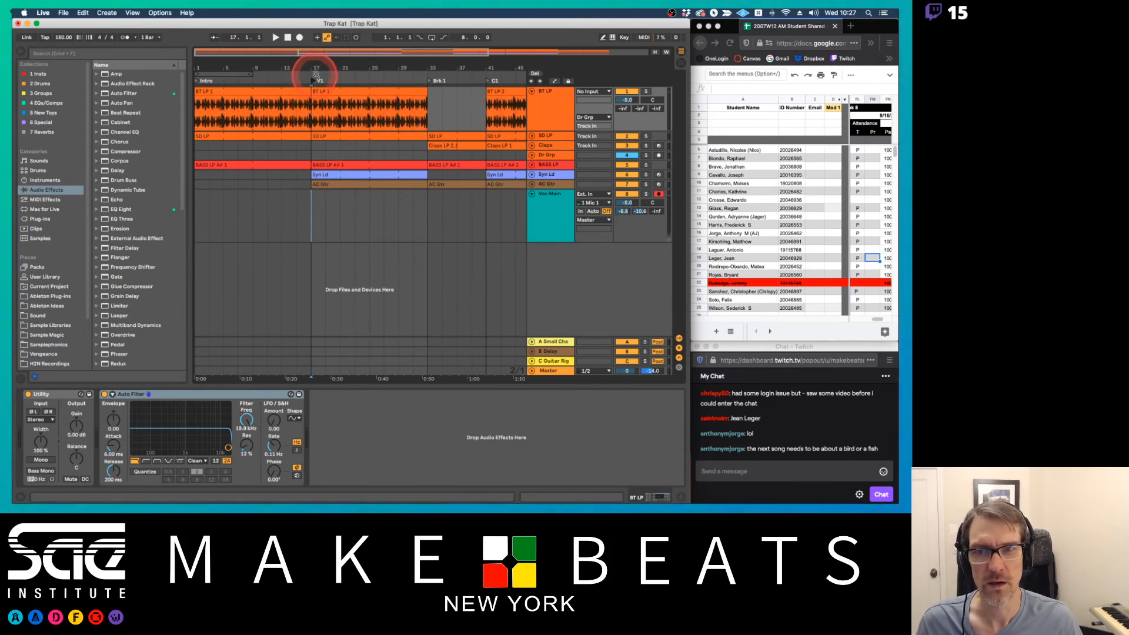
{"action": "left_click_drag", "start_coordinate": [315, 67], "coordinate": [309, 81]}
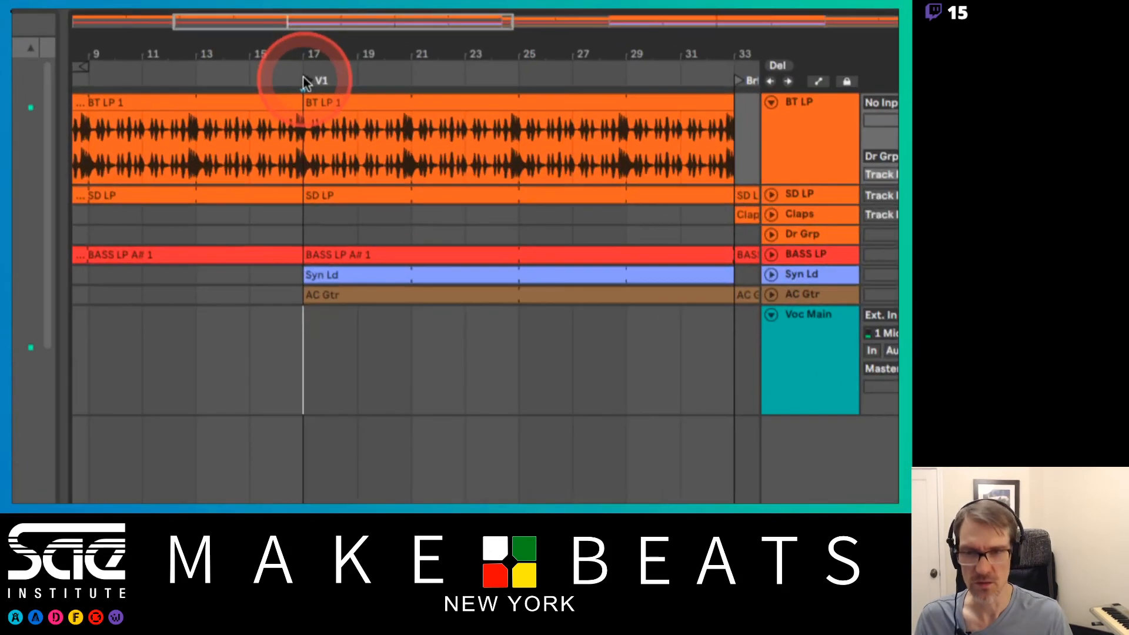
{"action": "right_click", "coordinate": [306, 79]}
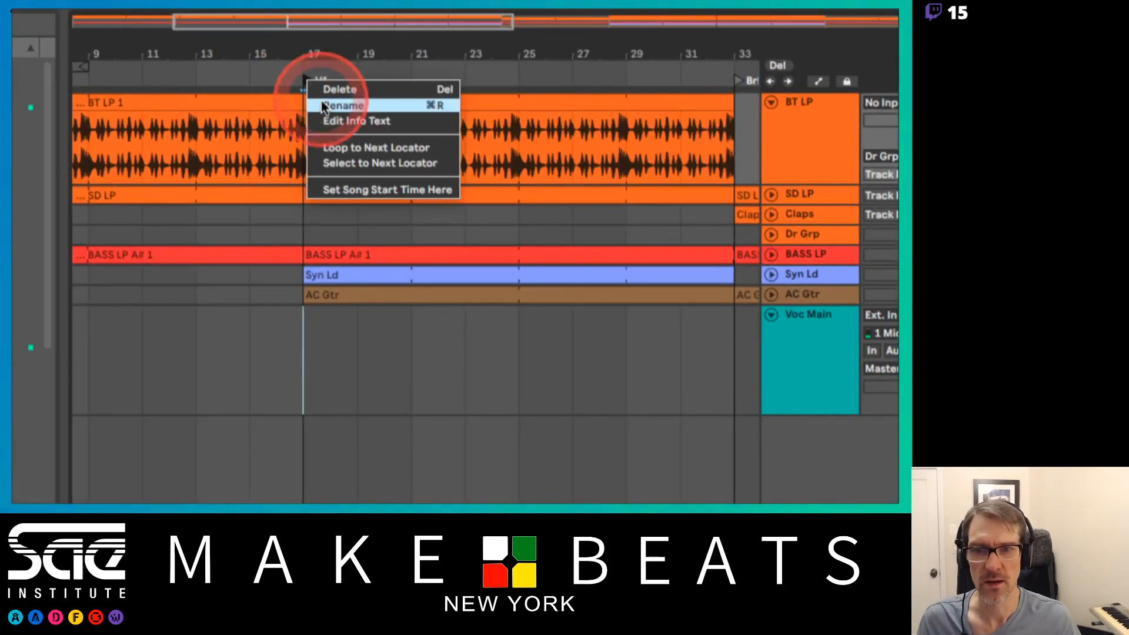
{"action": "left_click", "coordinate": [342, 187]}
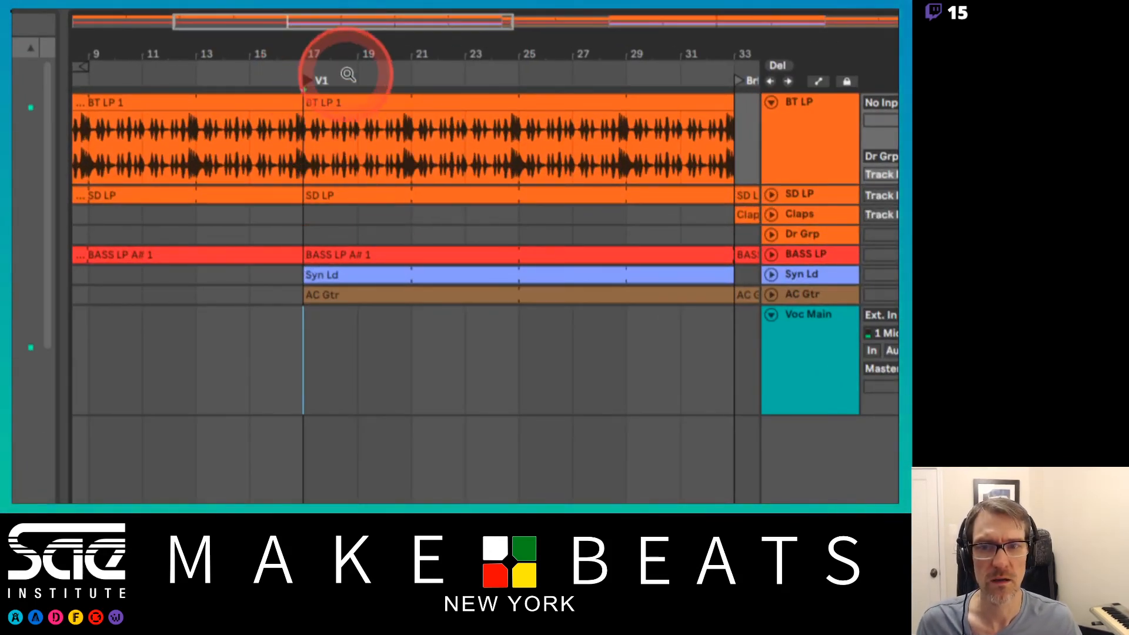
{"action": "left_click_drag", "start_coordinate": [345, 67], "coordinate": [256, 90]}
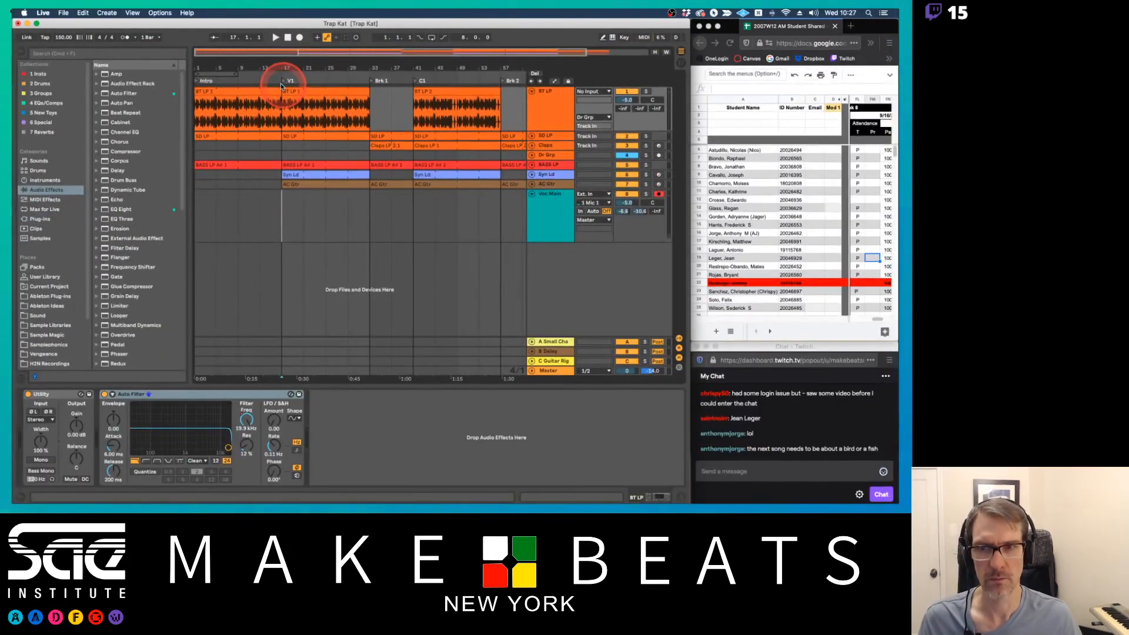
{"action": "left_click", "coordinate": [280, 83]}
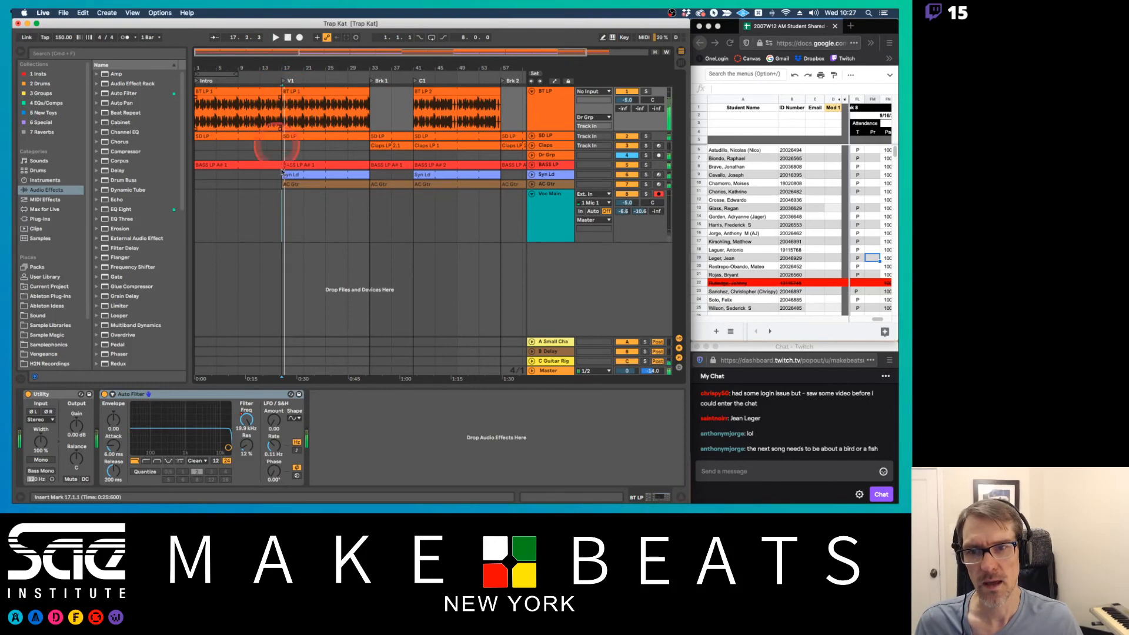
Select bars 17 to 33 on the Voc Main track and loop that V1 selection
{"action": "left_click", "coordinate": [305, 204]}
{"action": "left_click", "coordinate": [325, 204]}
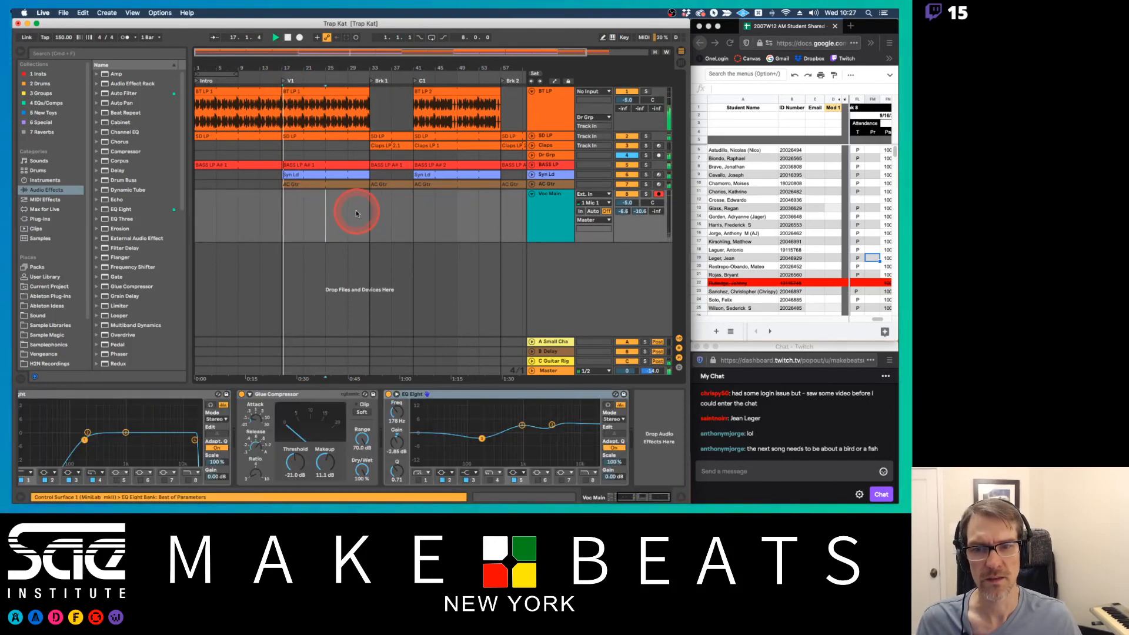
{"action": "left_click", "coordinate": [348, 210]}
{"action": "left_click", "coordinate": [290, 209]}
{"action": "left_click", "coordinate": [546, 215]}
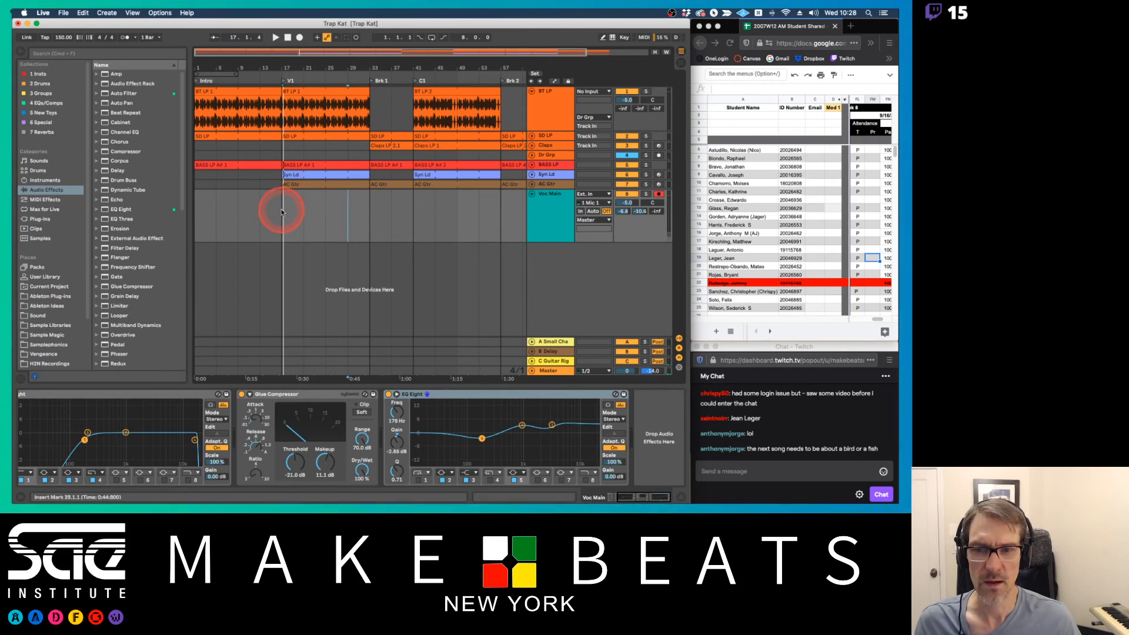
{"action": "left_click_drag", "start_coordinate": [281, 209], "coordinate": [366, 210]}
{"action": "key", "text": "super+l"}
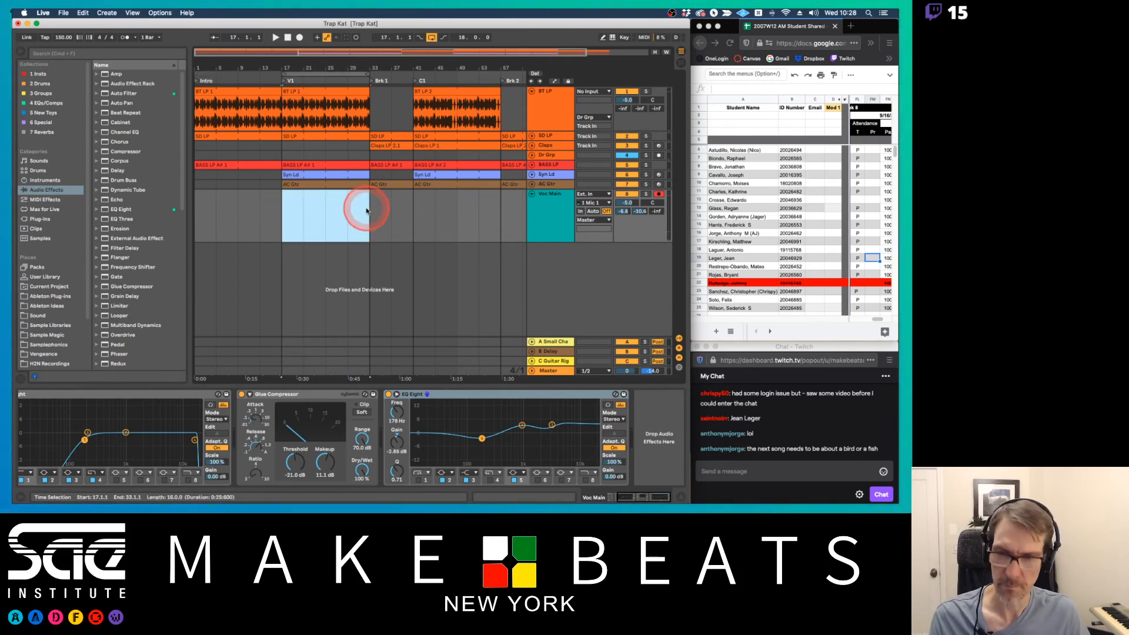
Select the V1 loop's time range across all tracks and start playback from bar 17
{"action": "left_click", "coordinate": [365, 54]}
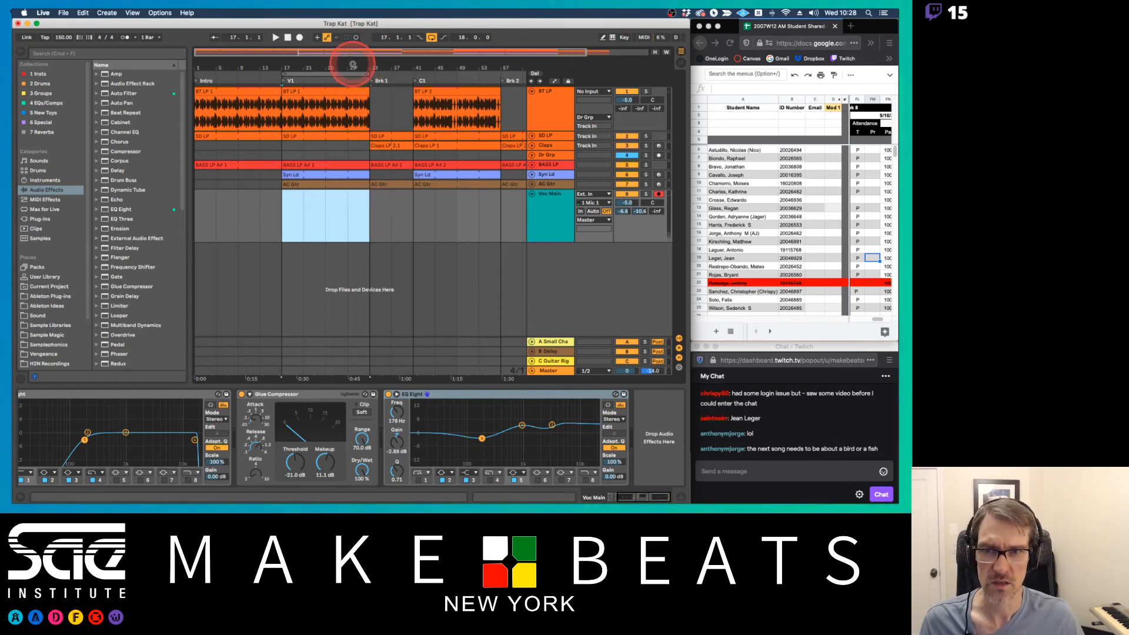
{"action": "left_click", "coordinate": [347, 74]}
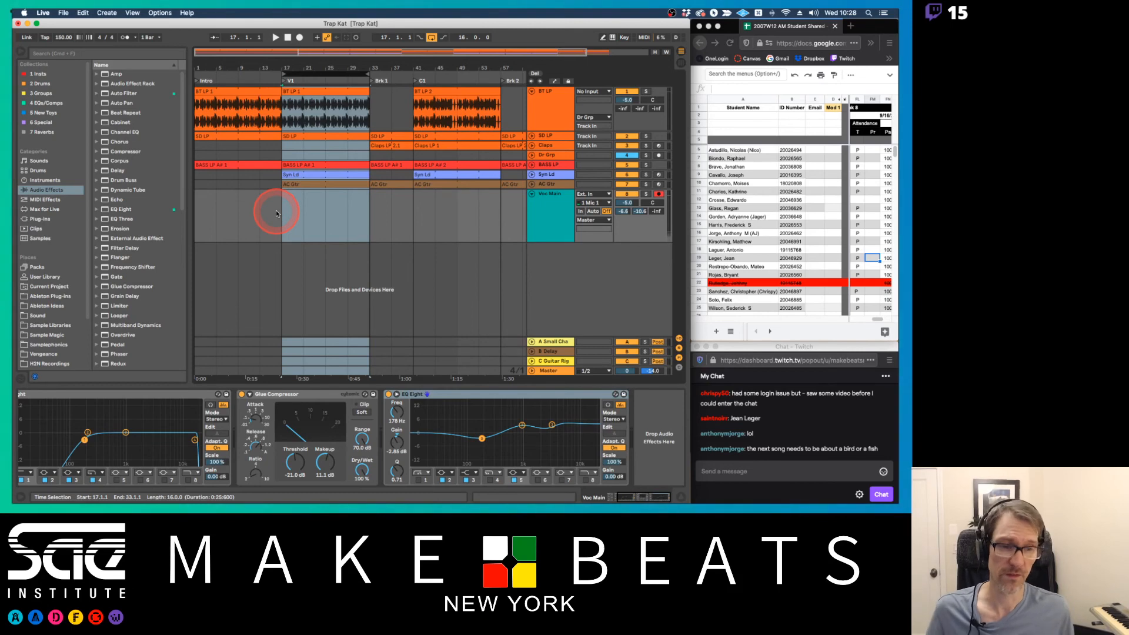
{"action": "key", "text": "space"}
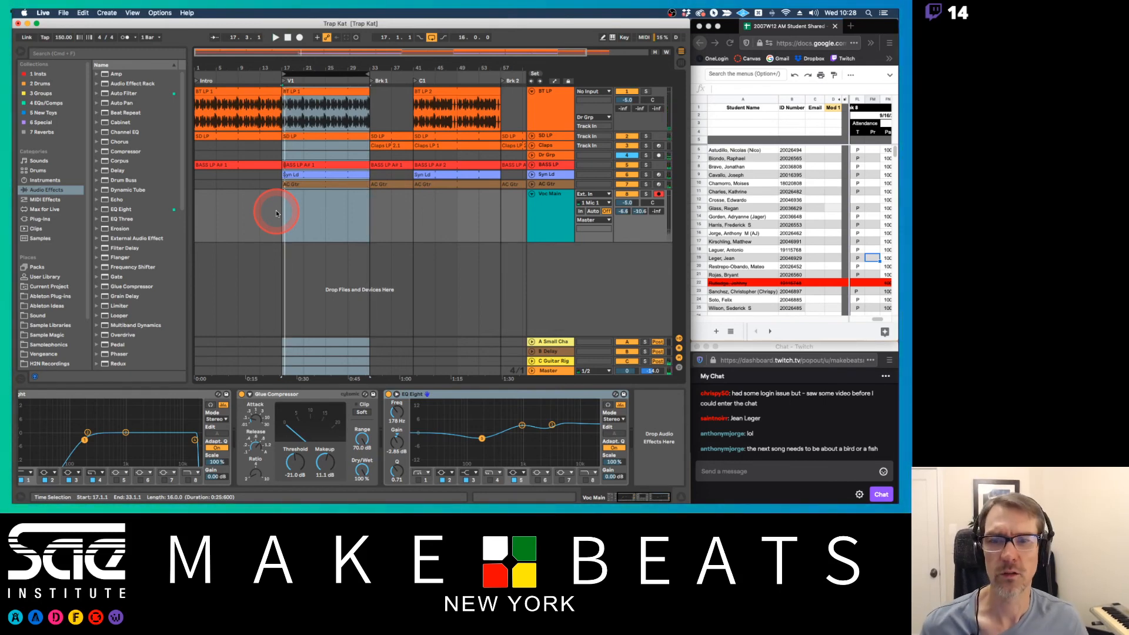
Select bars 41 to 49 on the Voc Main track and loop that C1 selection
{"action": "left_click", "coordinate": [424, 215]}
{"action": "left_click_drag", "start_coordinate": [415, 216], "coordinate": [460, 210]}
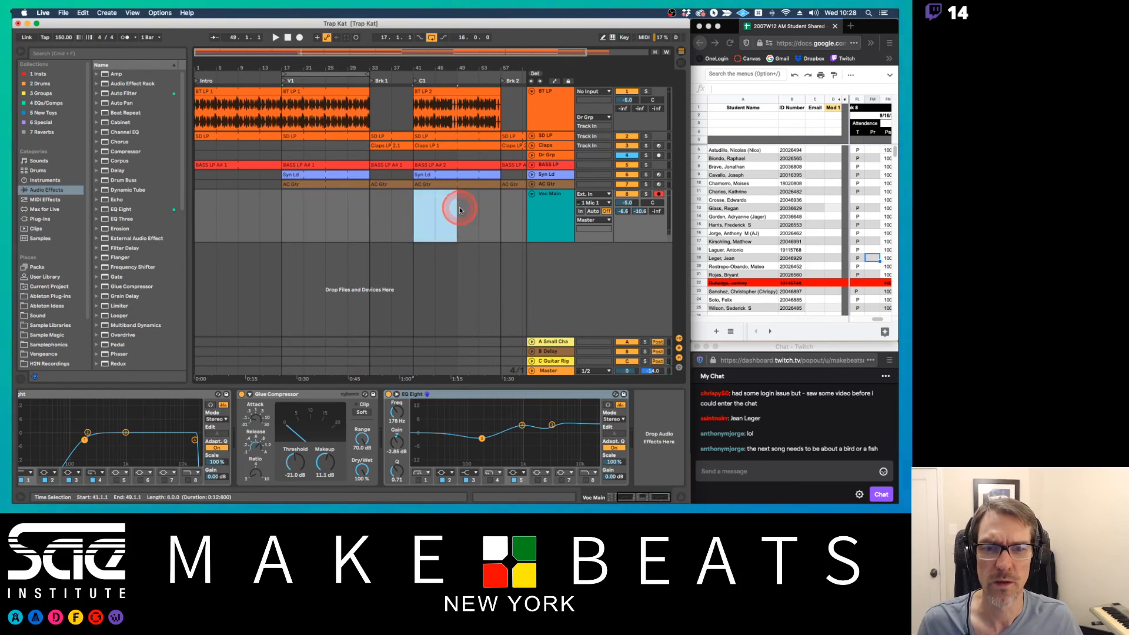
{"action": "key", "text": "super+l"}
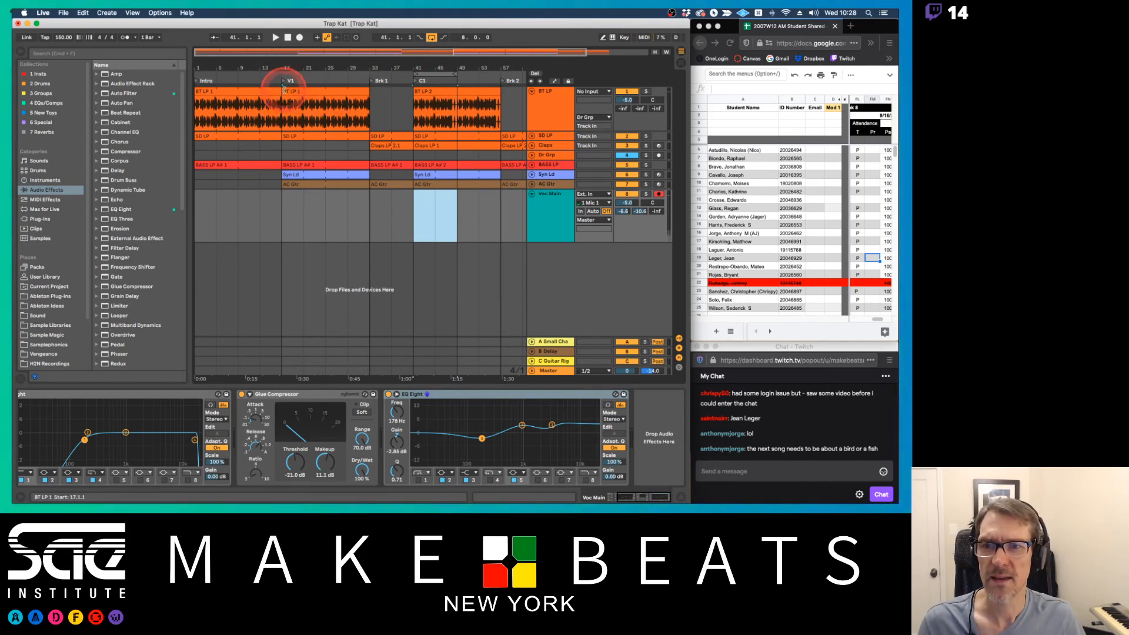
Start playback from bar 17 at V1, and set the song start time at the C1 locator
{"action": "left_click", "coordinate": [284, 91]}
{"action": "key", "text": "space"}
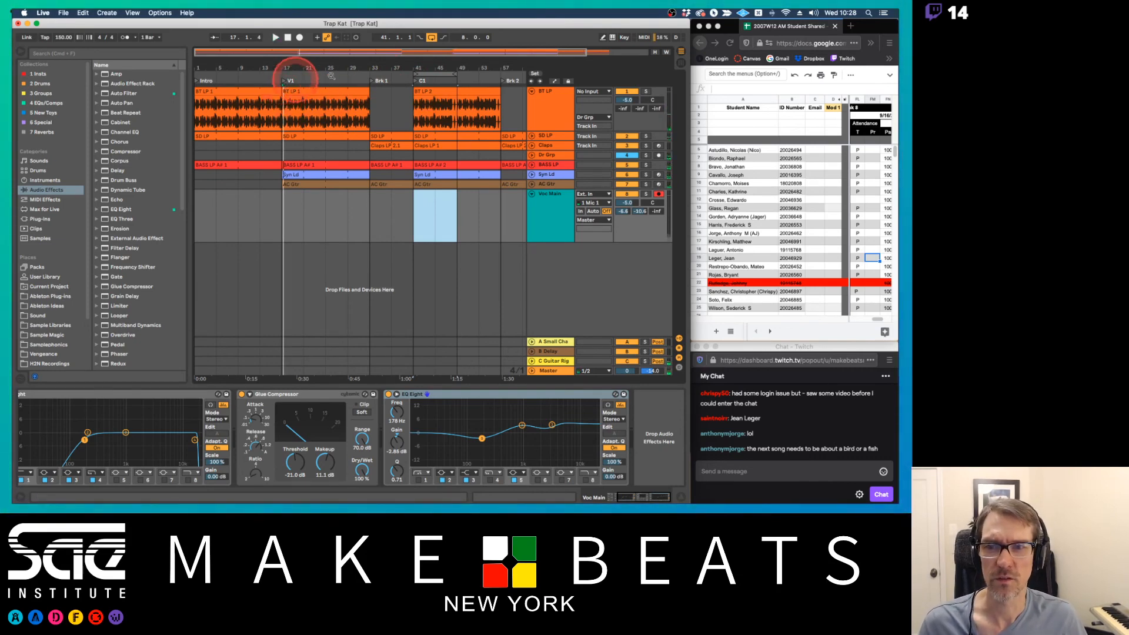
{"action": "left_click", "coordinate": [416, 83]}
{"action": "right_click", "coordinate": [416, 83]}
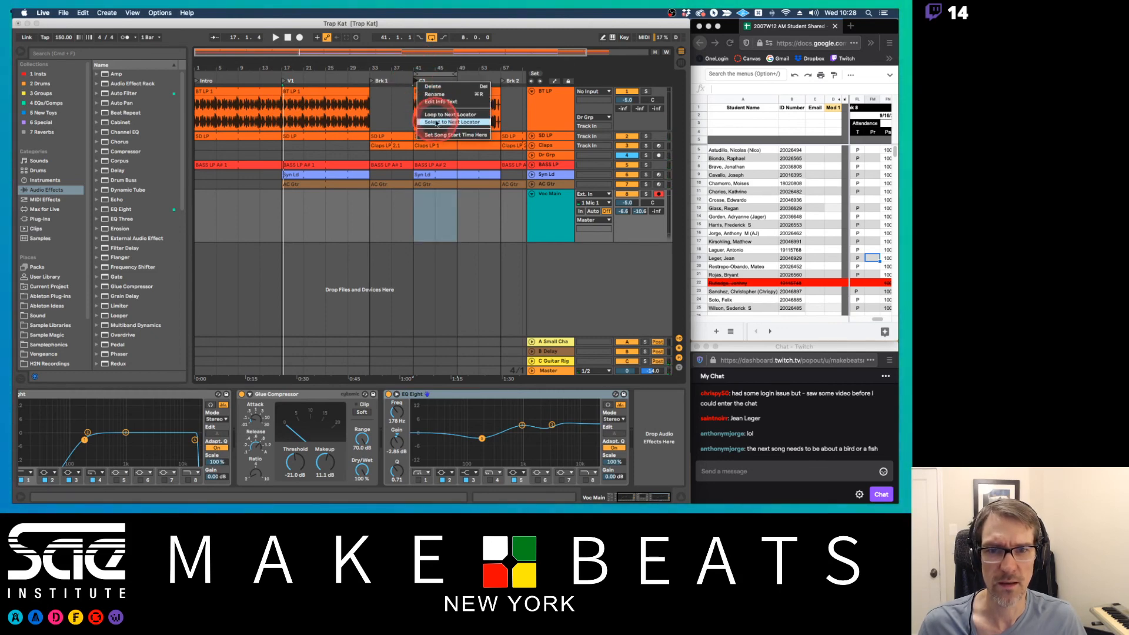
{"action": "left_click", "coordinate": [438, 136]}
{"action": "left_click", "coordinate": [415, 68]}
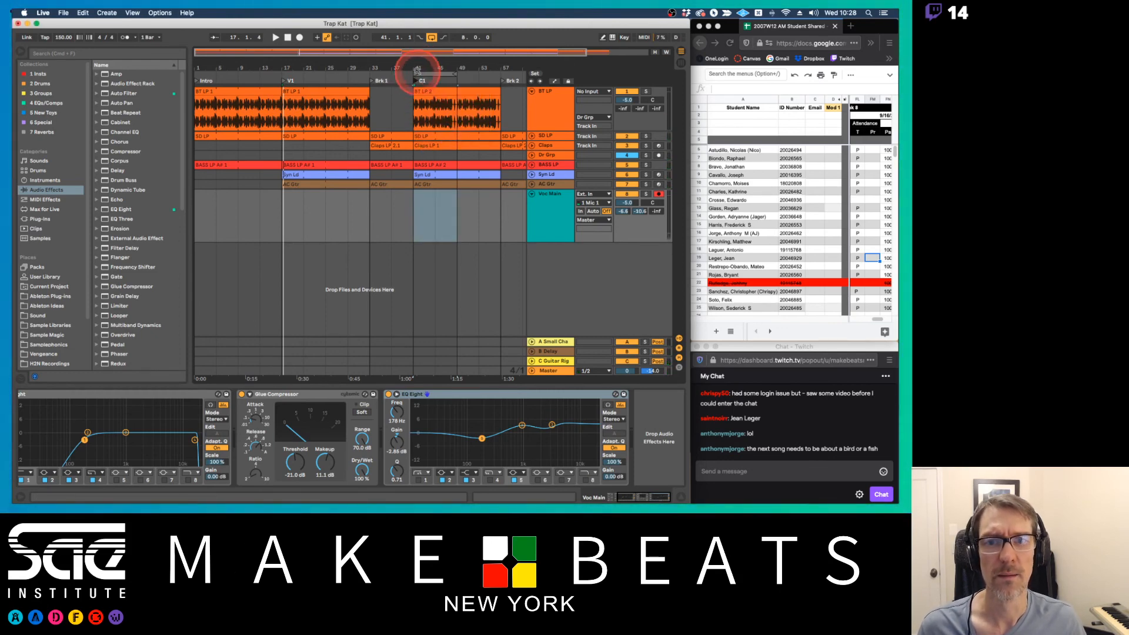
{"action": "left_click", "coordinate": [425, 38]}
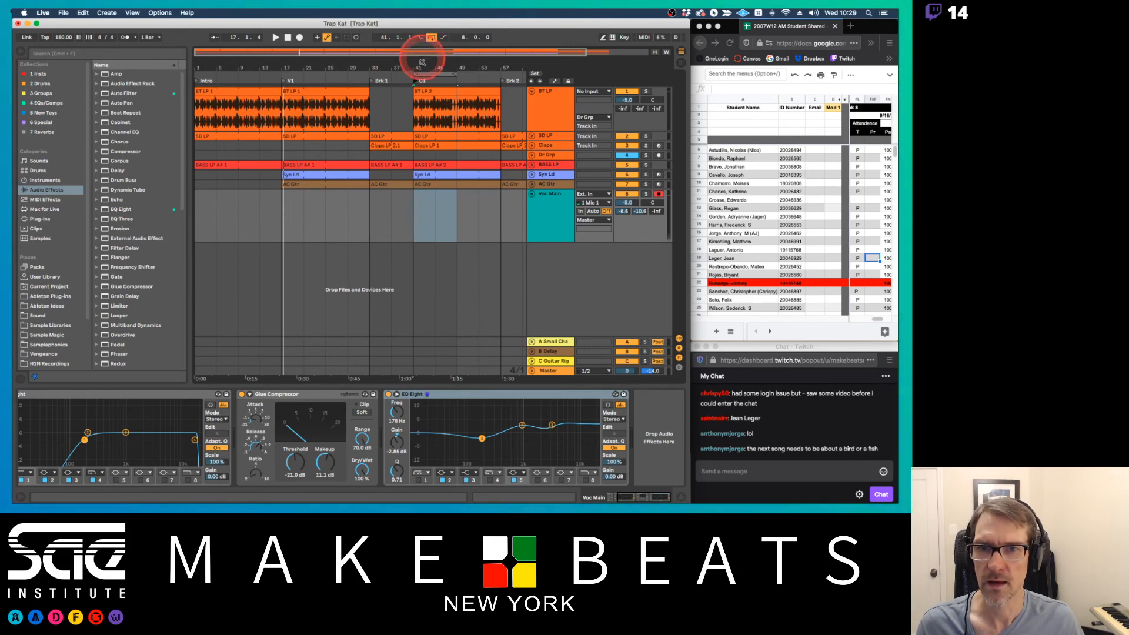
Select the C1 loop's time range across all tracks and move the C1 locator two bars earlier to bar 39
{"action": "left_click_drag", "start_coordinate": [416, 68], "coordinate": [391, 70]}
{"action": "left_click", "coordinate": [389, 74]}
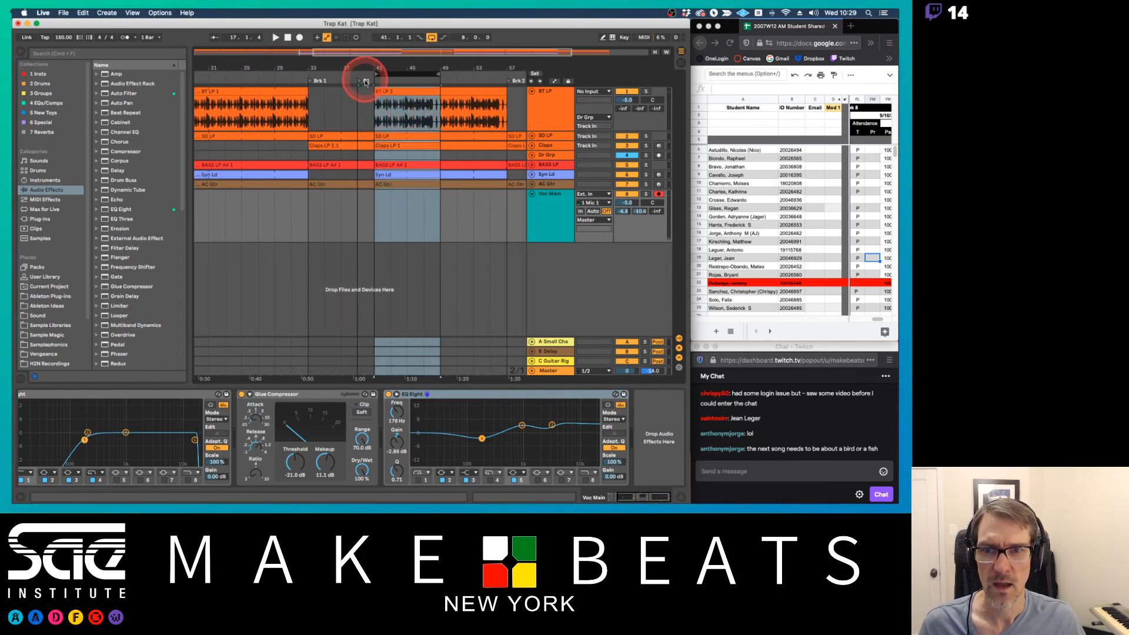
{"action": "mouse_move", "coordinate": [360, 81]}
{"action": "left_mouse_down"}
{"action": "mouse_move", "coordinate": [374, 82]}
{"action": "mouse_move", "coordinate": [360, 80]}
{"action": "left_mouse_up"}
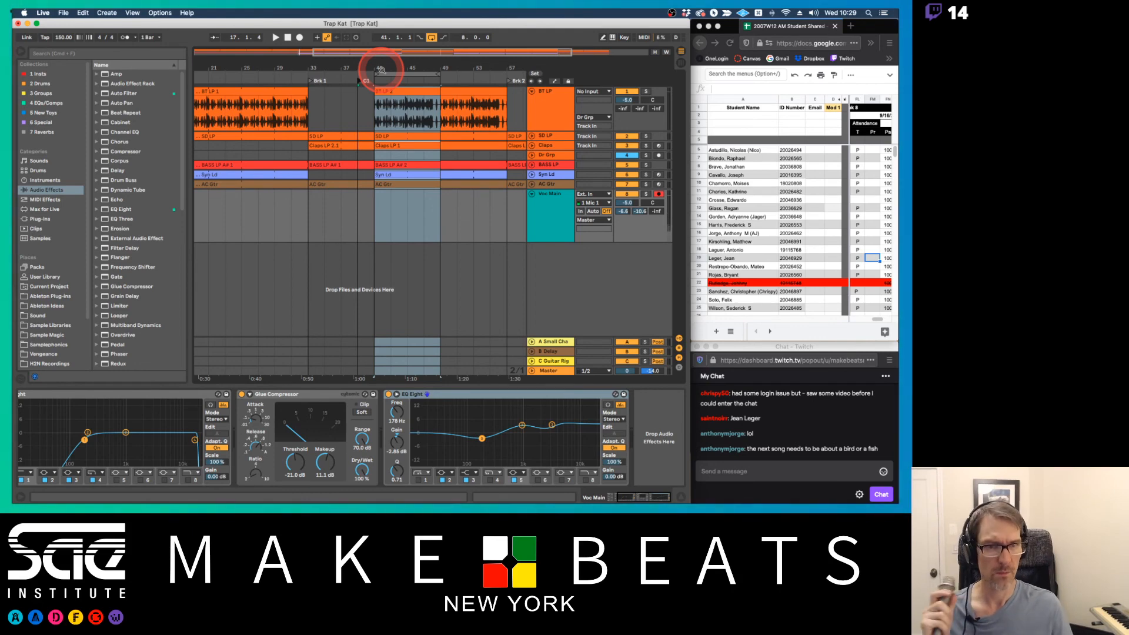
Check the audio mixer in OBS and return to Live to set Voc Main's monitoring to Auto
{"action": "key", "text": "cmd+Tab"}
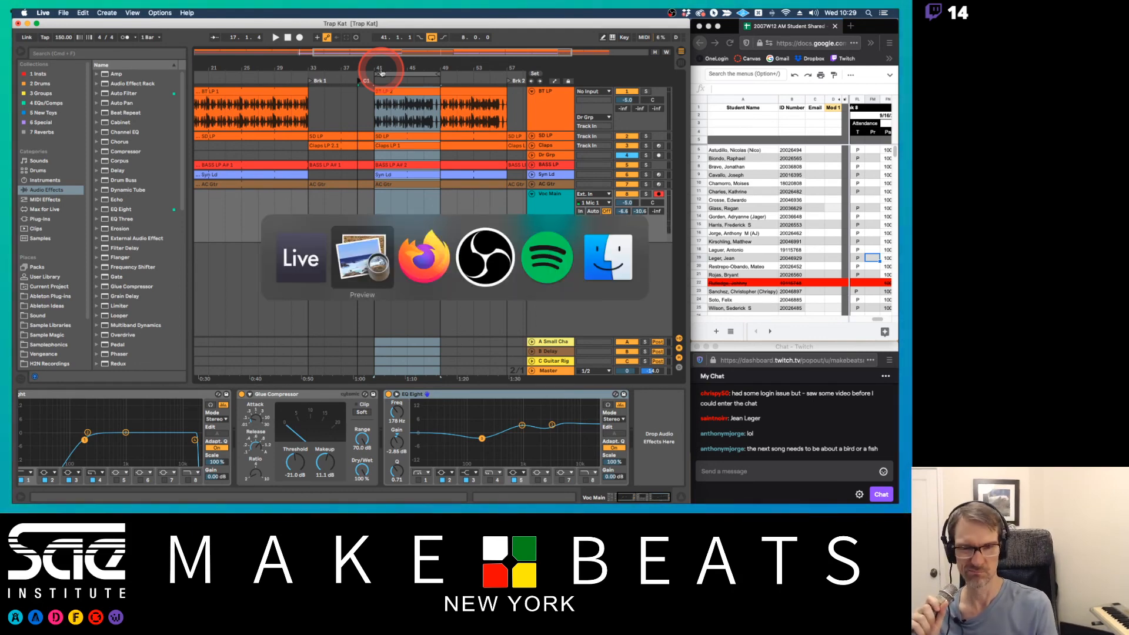
{"action": "key", "text": "super+Tab"}
{"action": "key", "text": "super+Tab"}
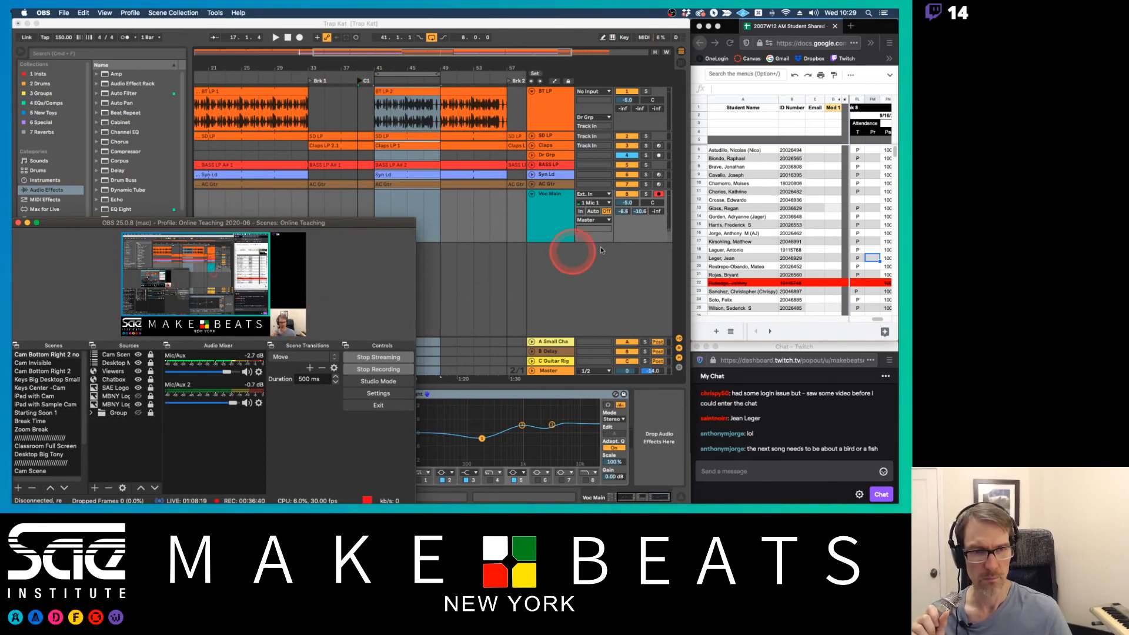
{"action": "left_click", "coordinate": [593, 213]}
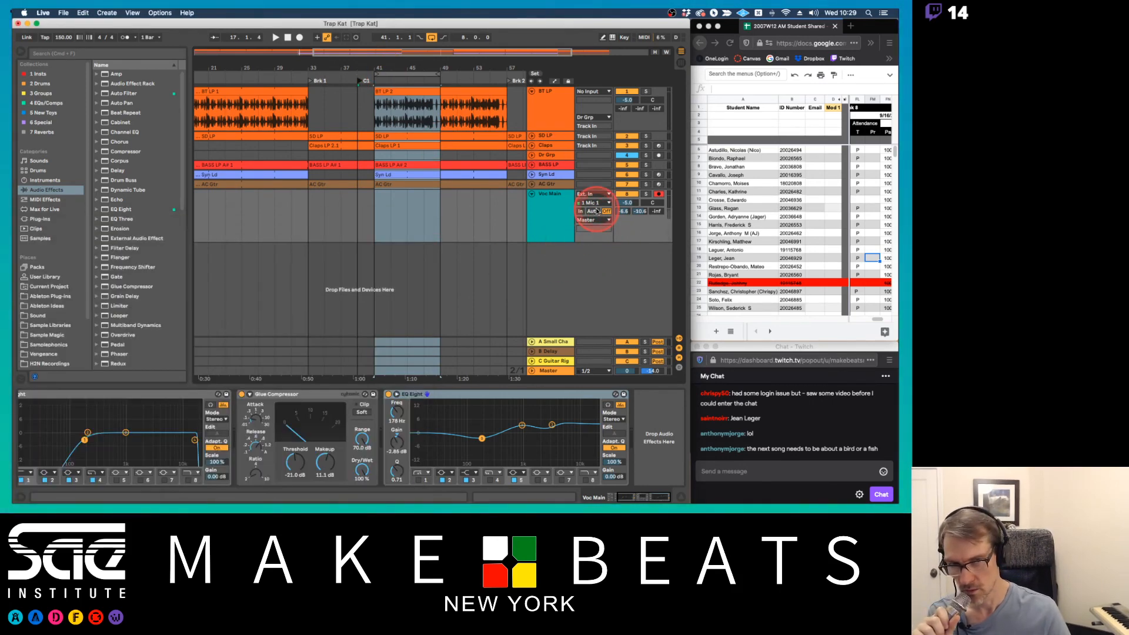
Switch to OBS, mute the Mic/Aux channel, and return to Live
{"action": "key", "text": "super+Tab"}
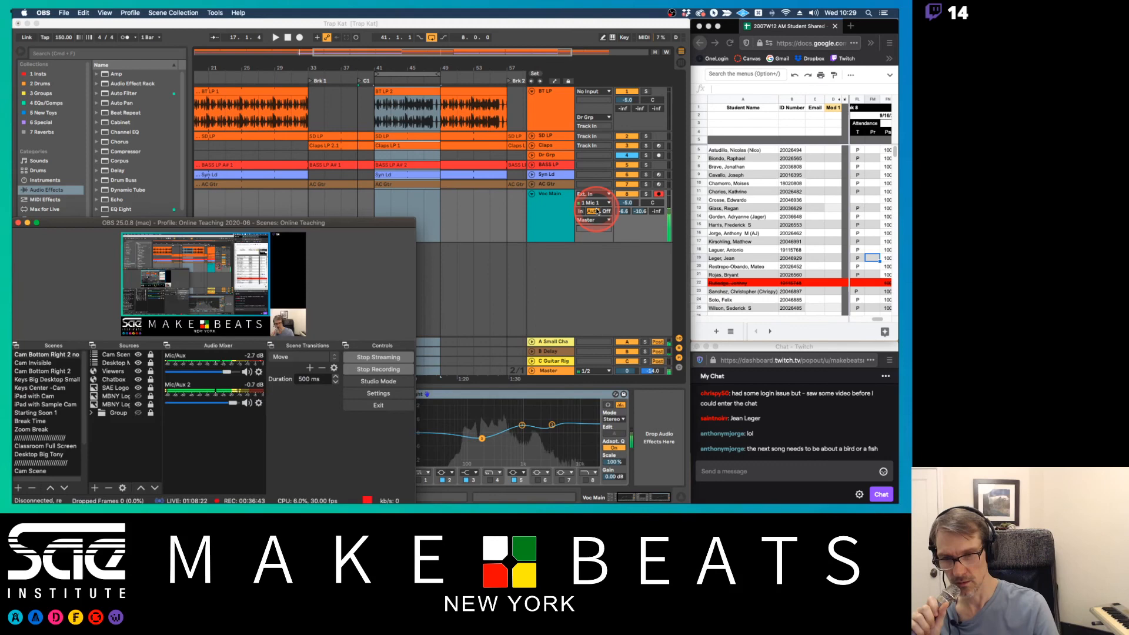
{"action": "left_click", "coordinate": [248, 374]}
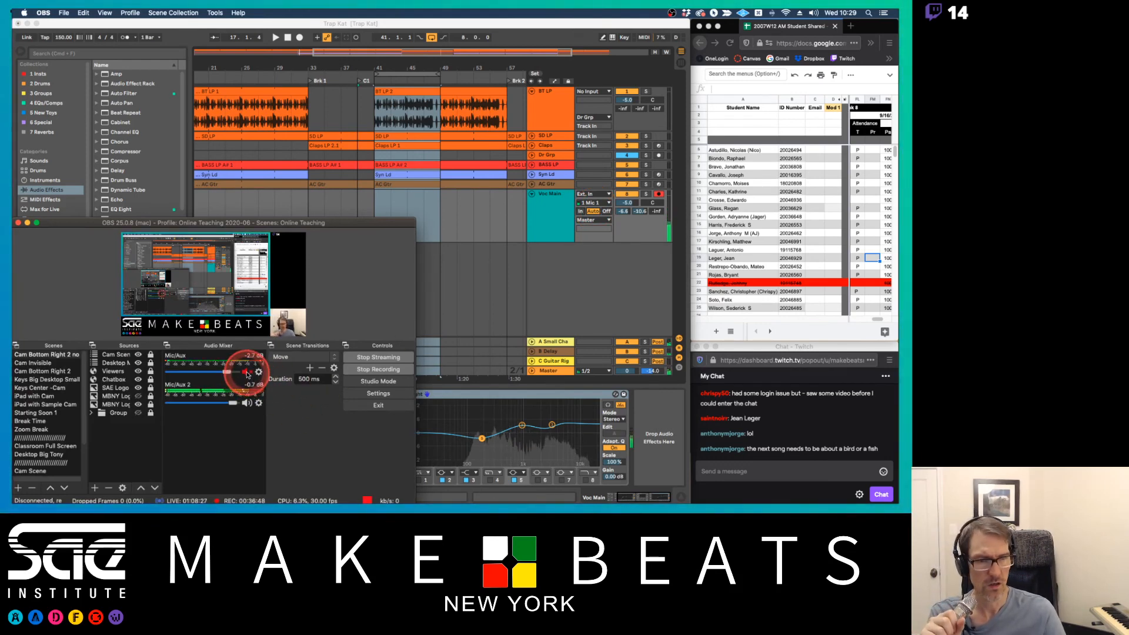
{"action": "left_click", "coordinate": [486, 290]}
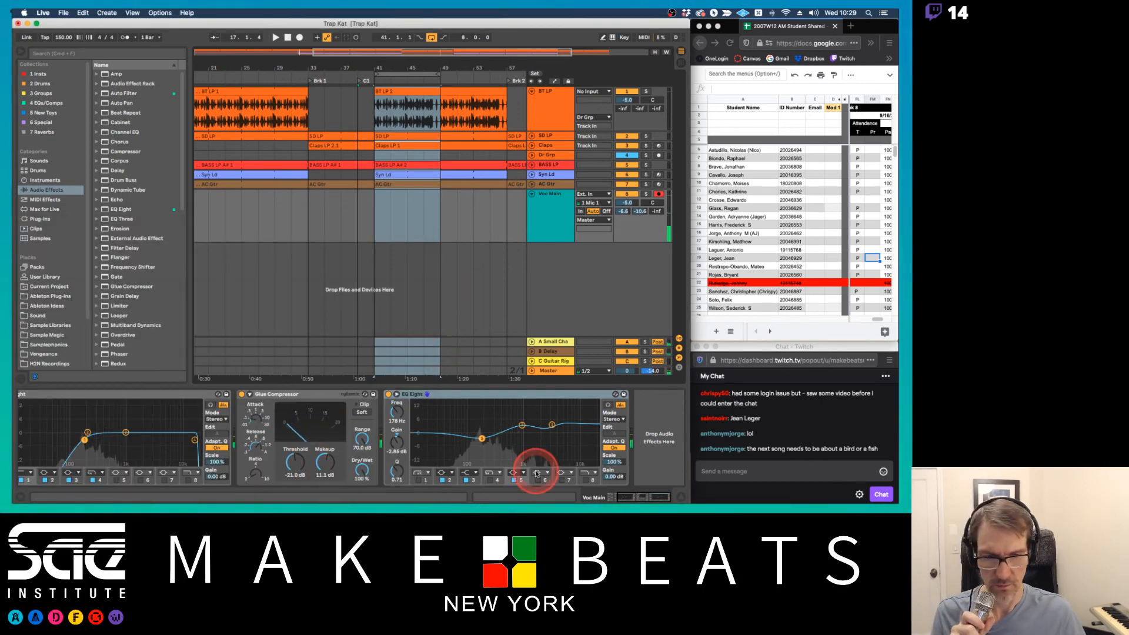
Group Voc Main's two EQ Eights and Glue Compressor into an audio effect rack and deactivate the rack
{"action": "left_click", "coordinate": [593, 499]}
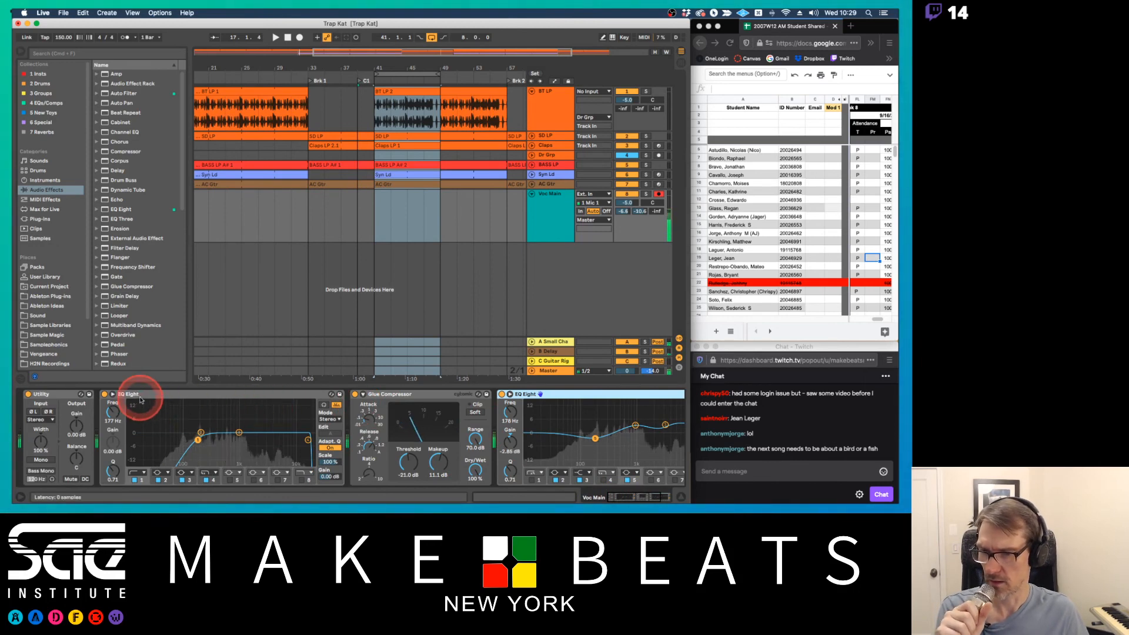
{"action": "left_click", "coordinate": [239, 395]}
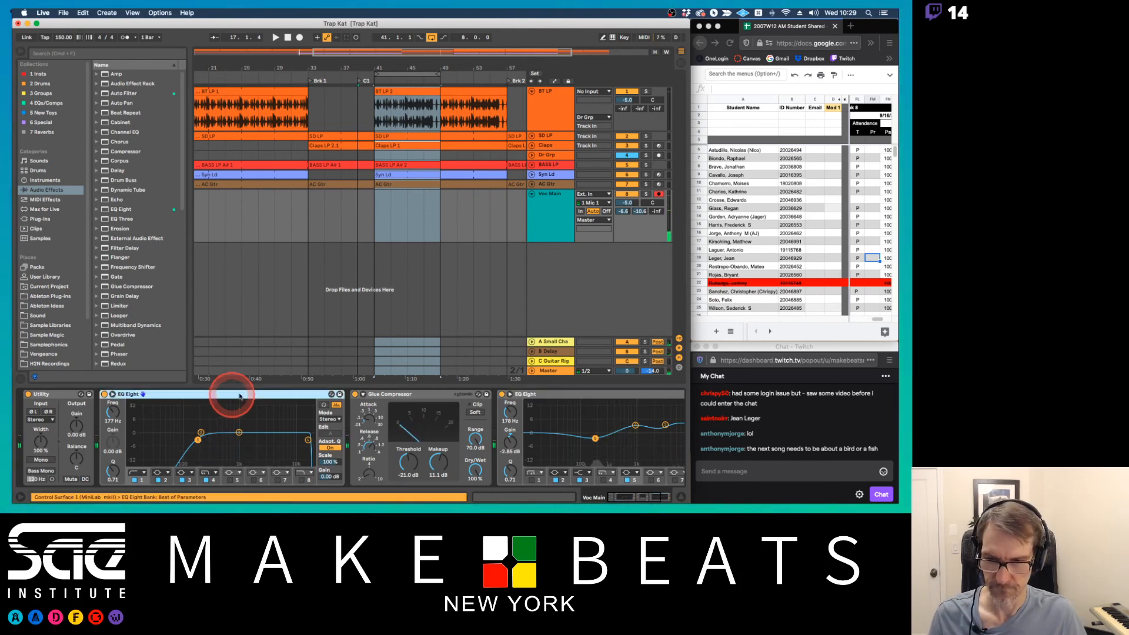
{"action": "left_click", "coordinate": [532, 393], "text": "shift"}
{"action": "key", "text": "super+g"}
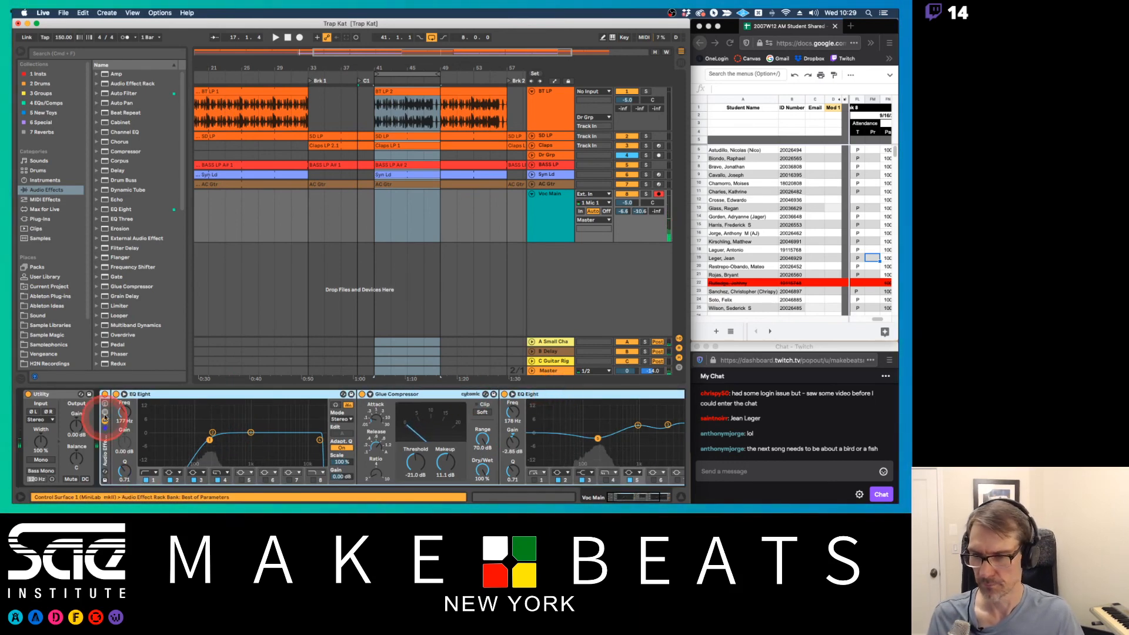
{"action": "left_click", "coordinate": [104, 395]}
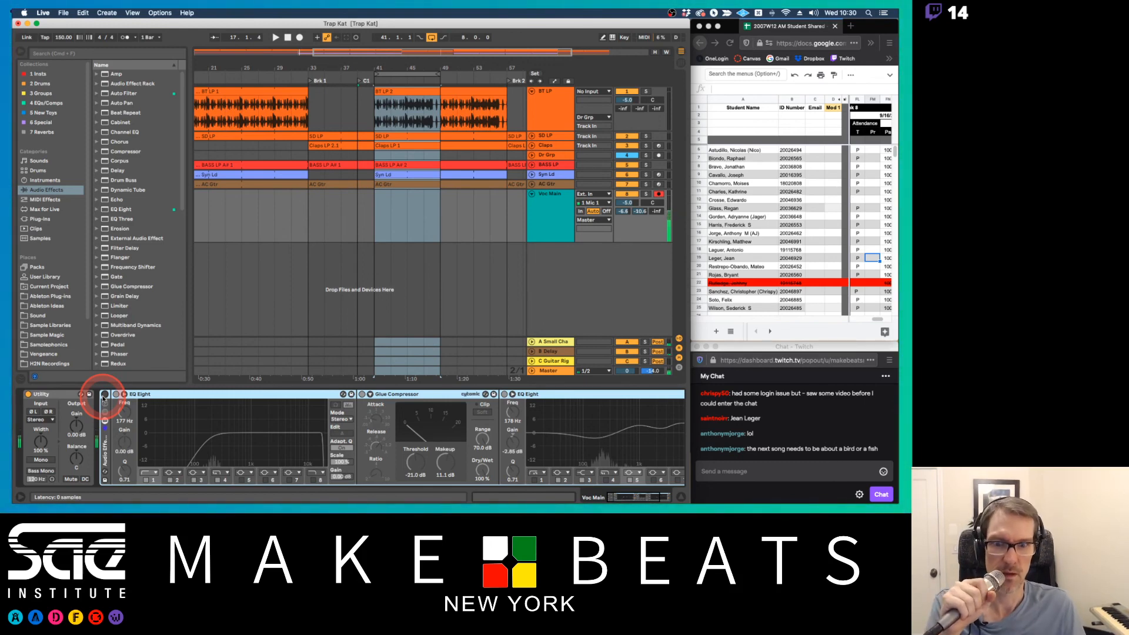
Deactivate the B Delay return, place the insert marker at bar 39 on Voc Main, and enable arrangement recording
{"action": "left_click", "coordinate": [630, 353]}
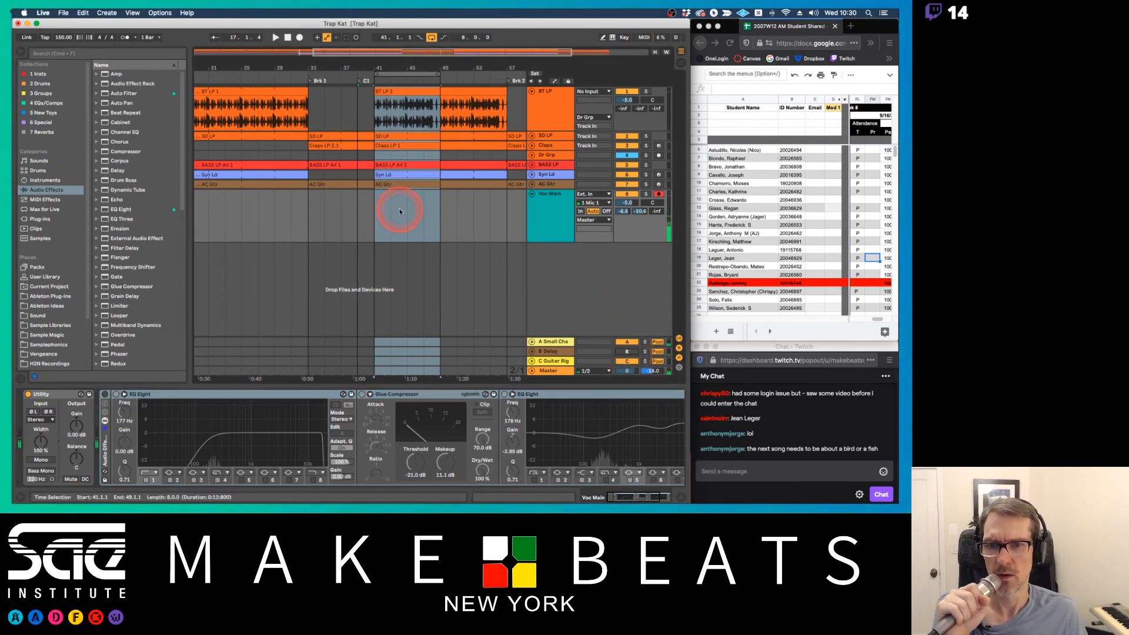
{"action": "left_click", "coordinate": [360, 213]}
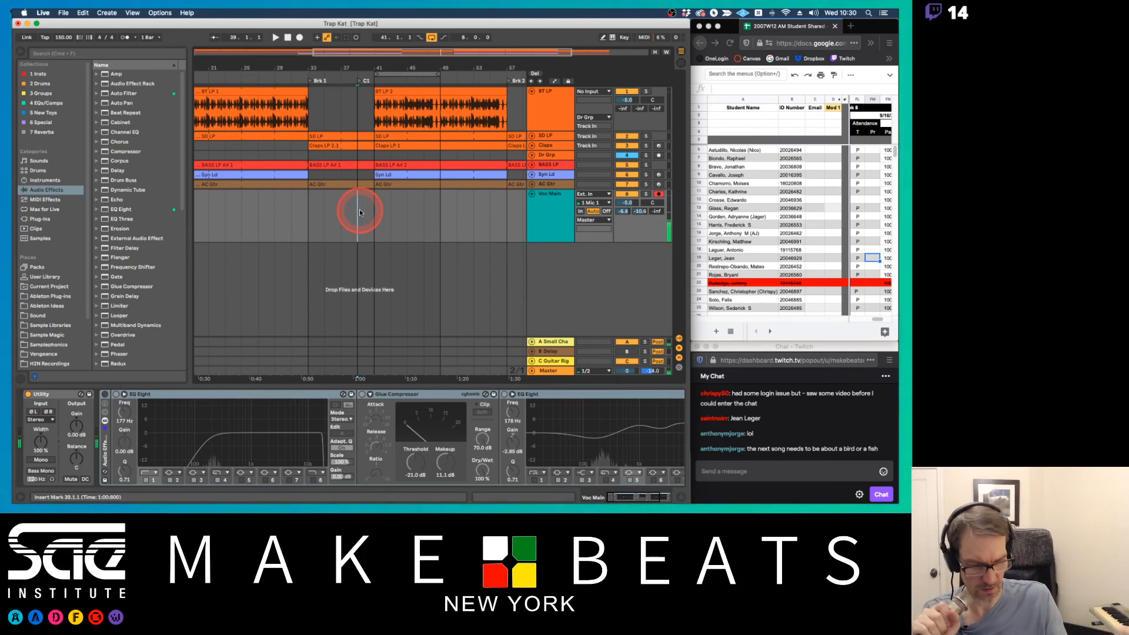
{"action": "key", "text": "F9"}
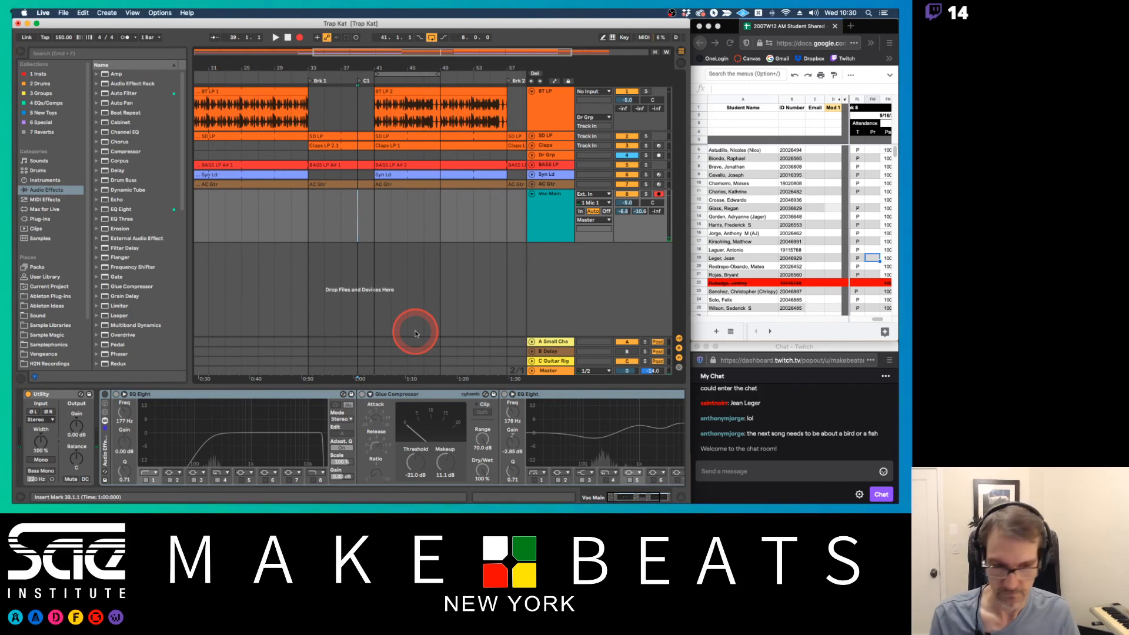
Switch to OBS and unmute the Mic/Aux channel
{"action": "key", "text": "super+Tab"}
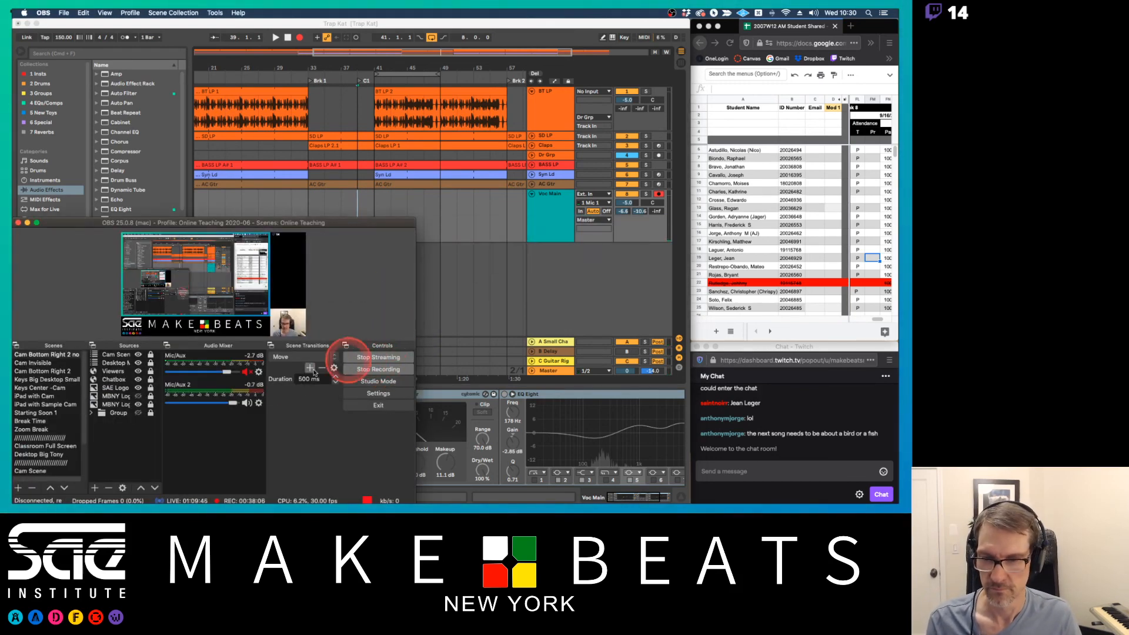
{"action": "left_click", "coordinate": [246, 371]}
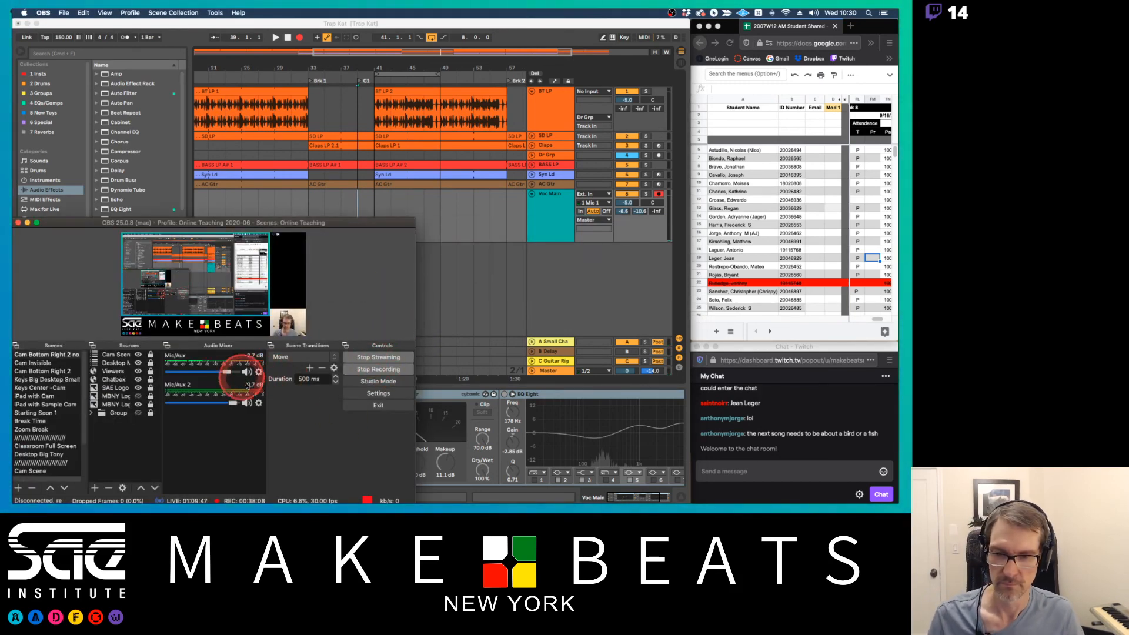
Send the Twitch chat message "Did y'all just get kicked from the room again?"
{"action": "left_click", "coordinate": [759, 472]}
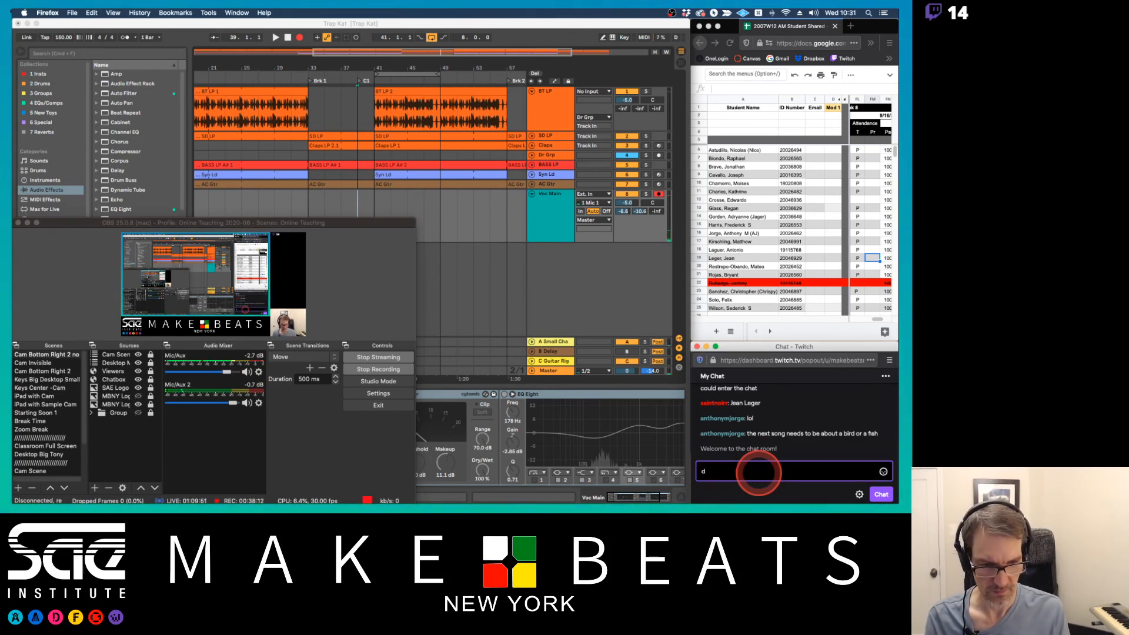
{"action": "type", "text": "Did yo"}
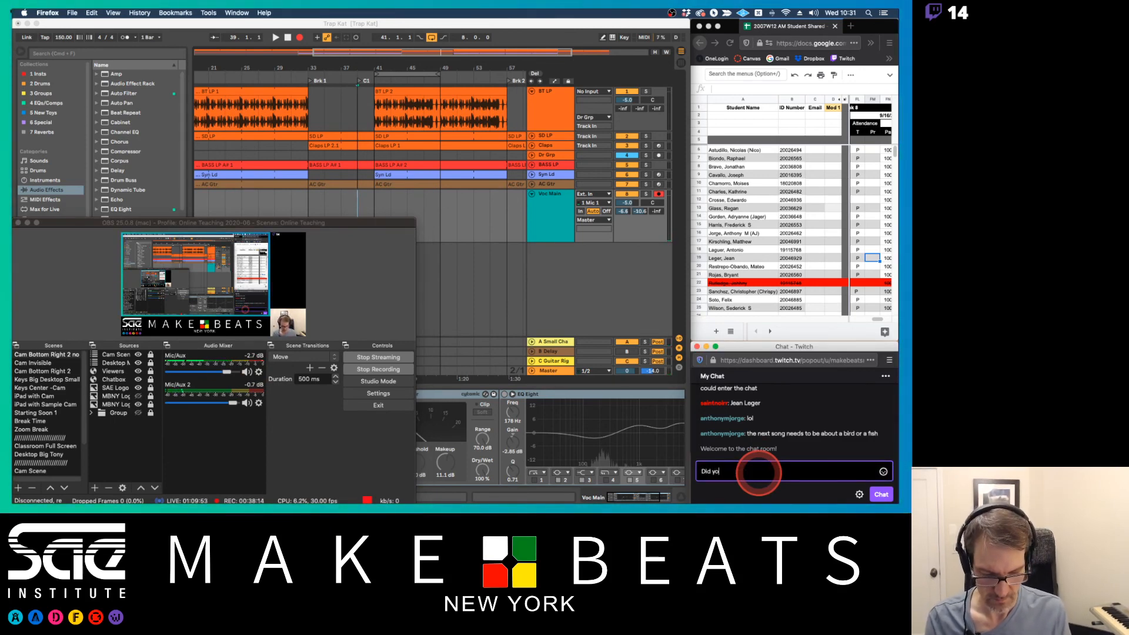
{"action": "key", "text": "BackSpace"}
{"action": "type", "text": "'all just"}
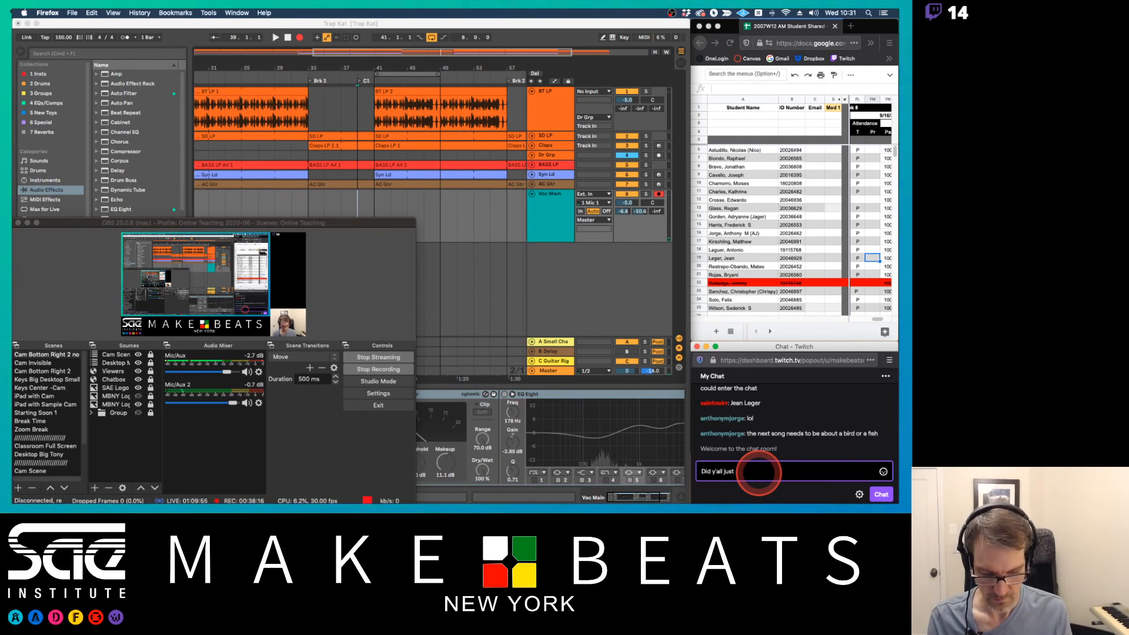
{"action": "type", "text": " get kicked"}
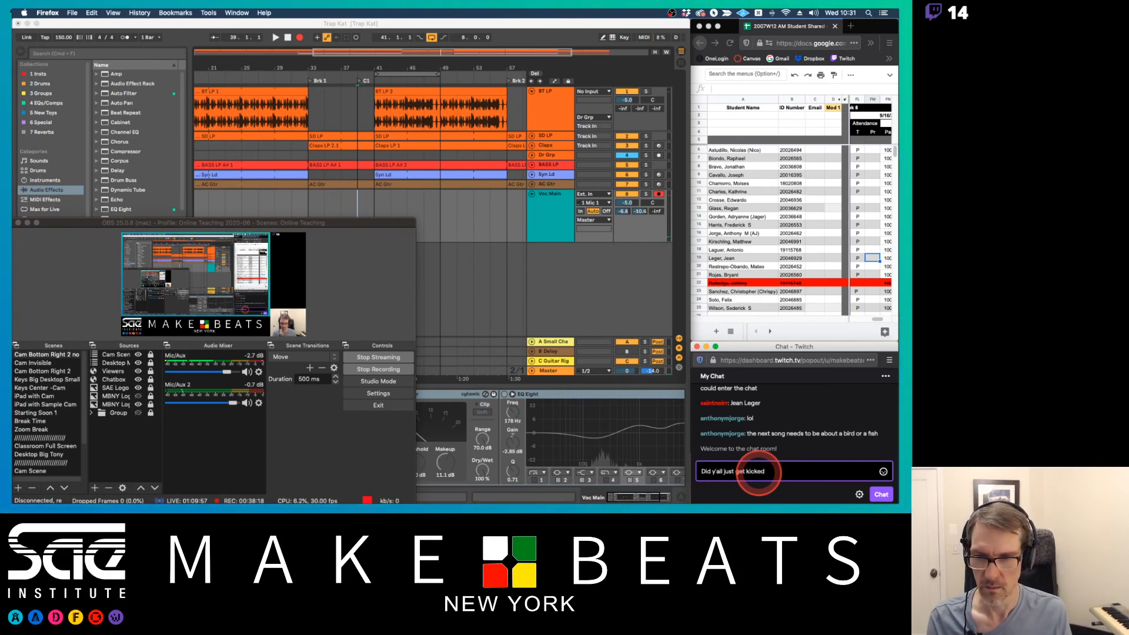
{"action": "type", "text": " from the "}
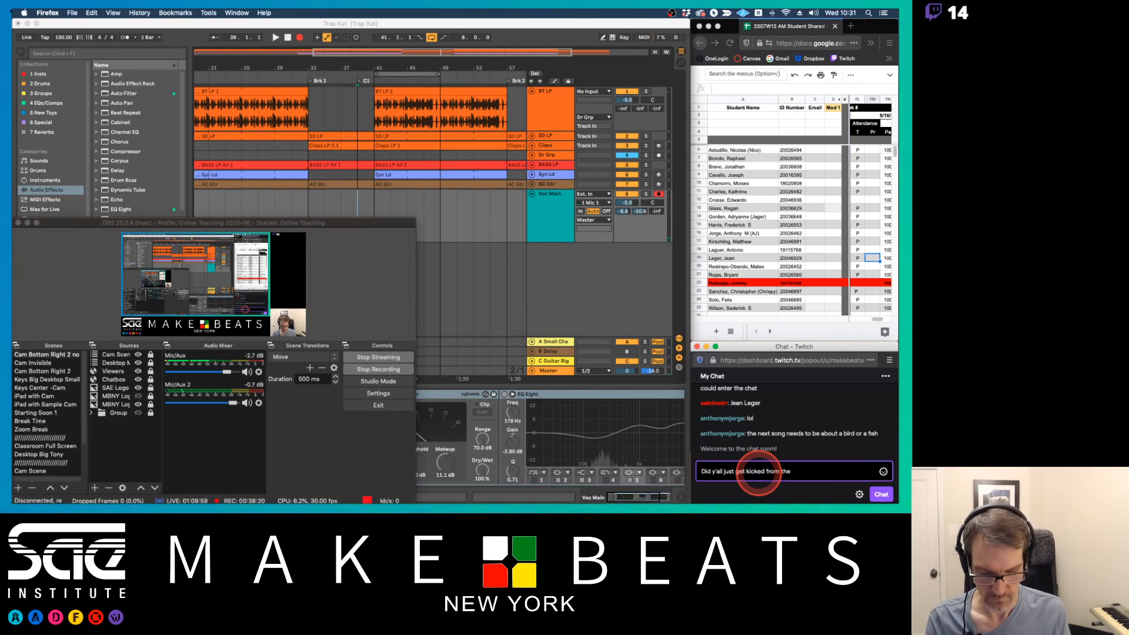
{"action": "type", "text": "r"}
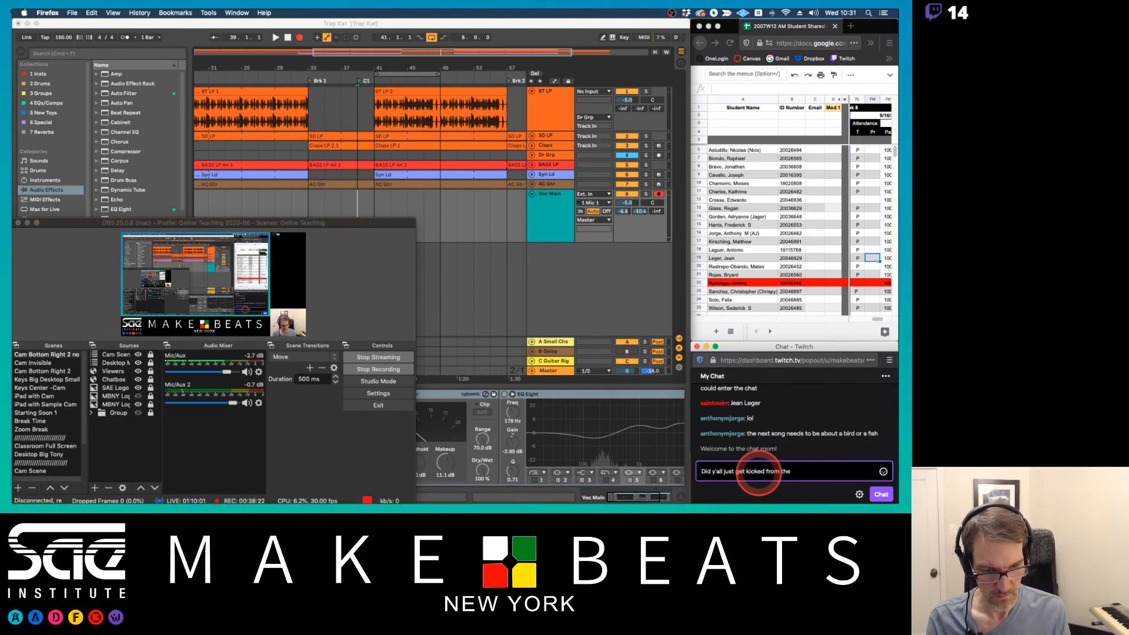
{"action": "type", "text": "oom again?"}
{"action": "key", "text": "Return"}
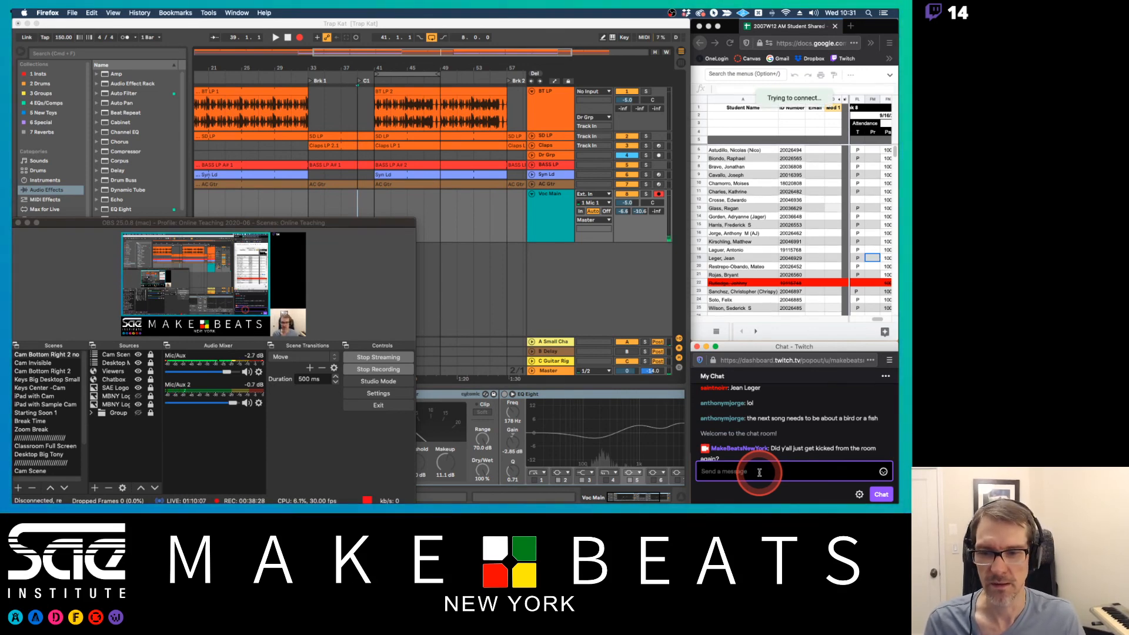
{"action": "scroll", "coordinate": [782, 432], "scroll_direction": "down", "scroll_amount": 1}
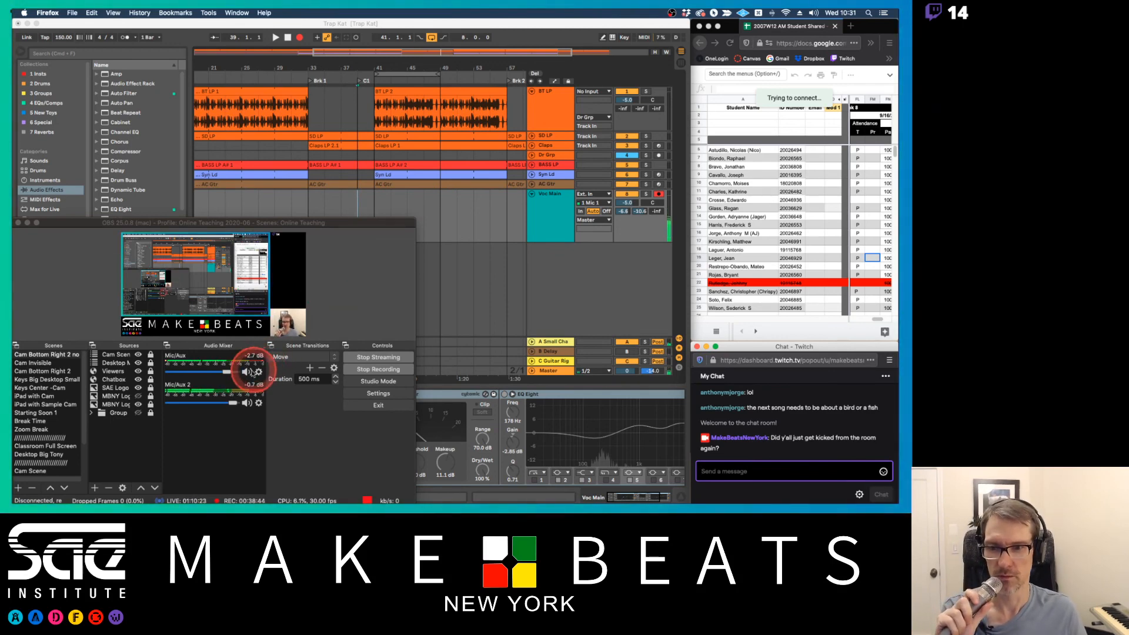
Mute the Mic/Aux channel again in the OBS audio mixer
{"action": "left_click", "coordinate": [245, 373]}
{"action": "left_click", "coordinate": [245, 372]}
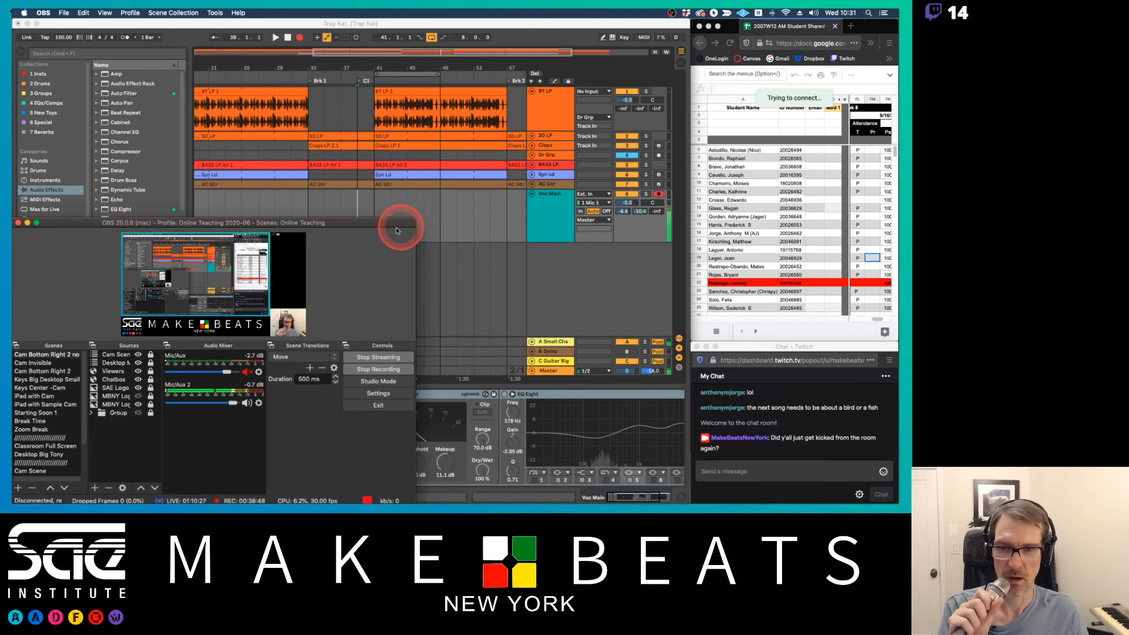
Resize the OBS window wider so its full status bar can be read
{"action": "left_click_drag", "start_coordinate": [416, 252], "coordinate": [361, 247]}
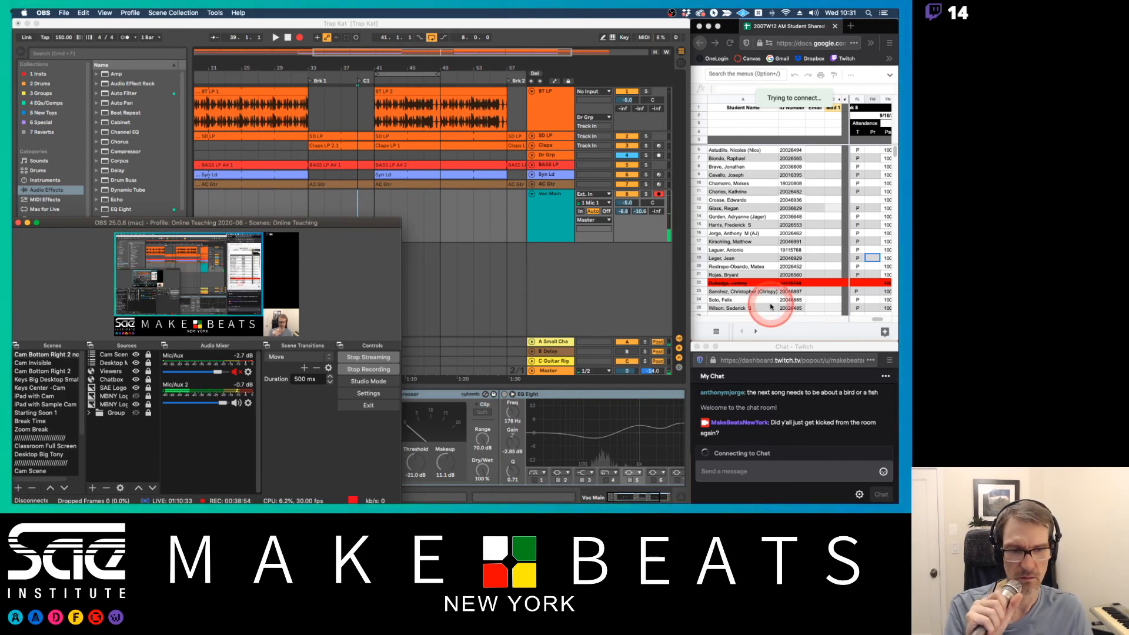
{"action": "left_click", "coordinate": [757, 347]}
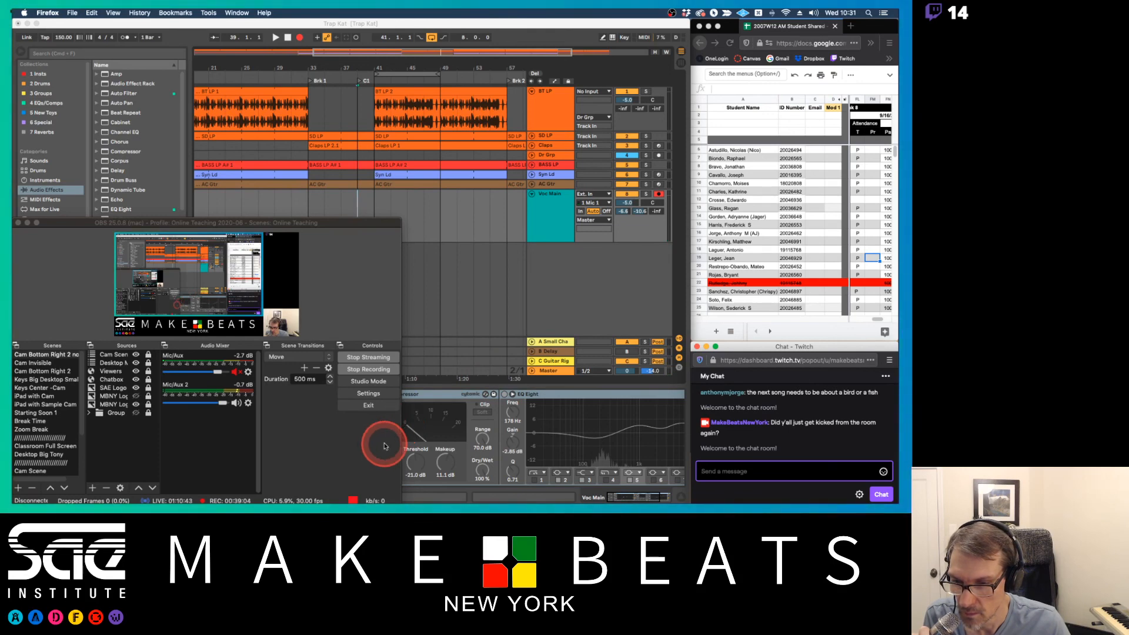
{"action": "left_click", "coordinate": [398, 494]}
{"action": "left_click_drag", "start_coordinate": [402, 493], "coordinate": [494, 486]}
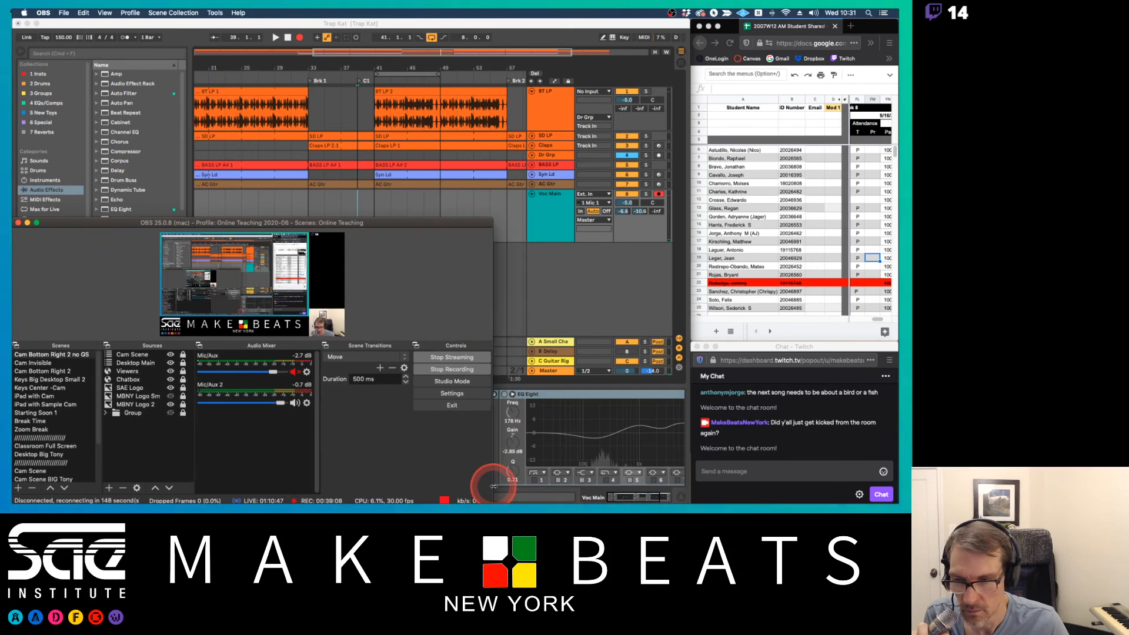